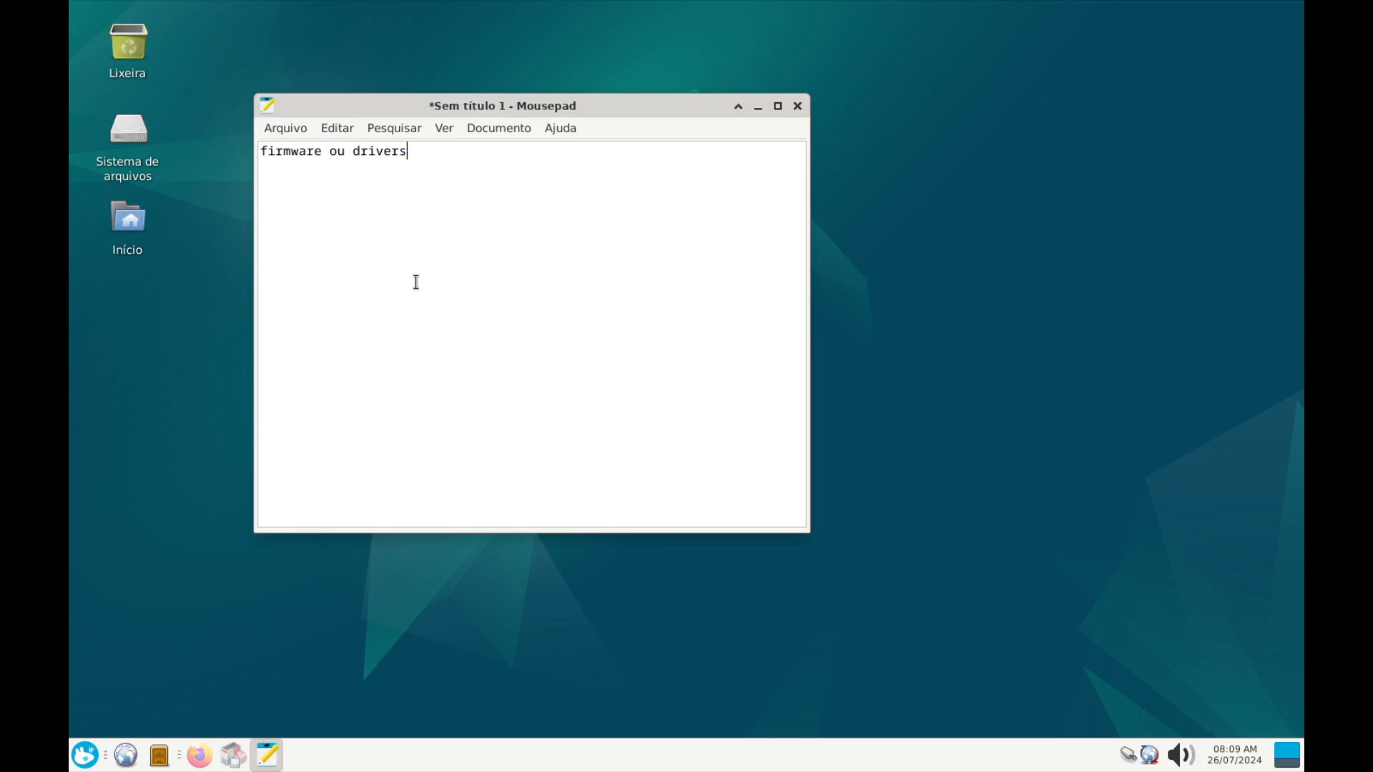
Highlight the words 'firmware' and 'drivers' in the Mousepad note, then clear the highlight
double_click(305, 151)
double_click(378, 151)
click(413, 206)
Highlight 'firmware' and 'drivers' again, then bring Firefox with the Intel drivers article forward
double_click(373, 151)
double_click(295, 152)
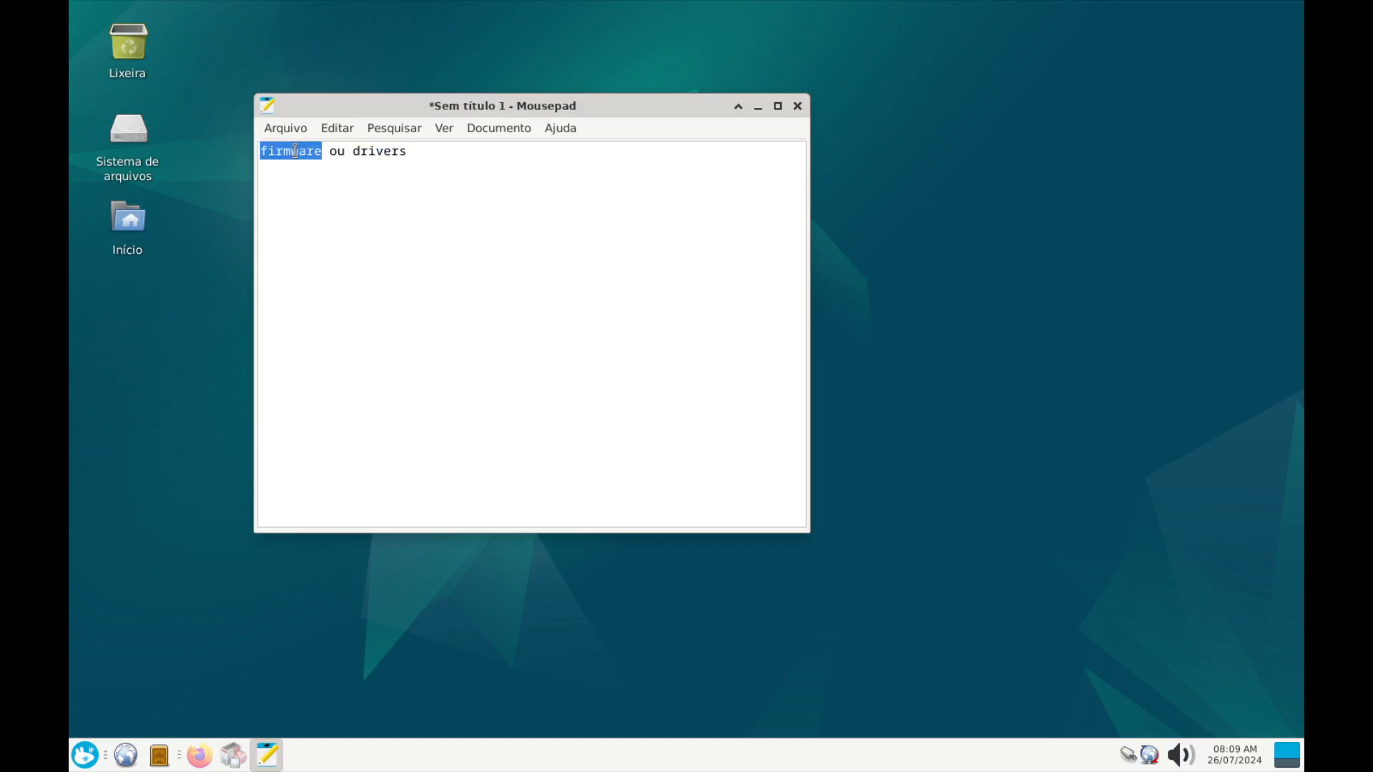
double_click(374, 151)
double_click(287, 151)
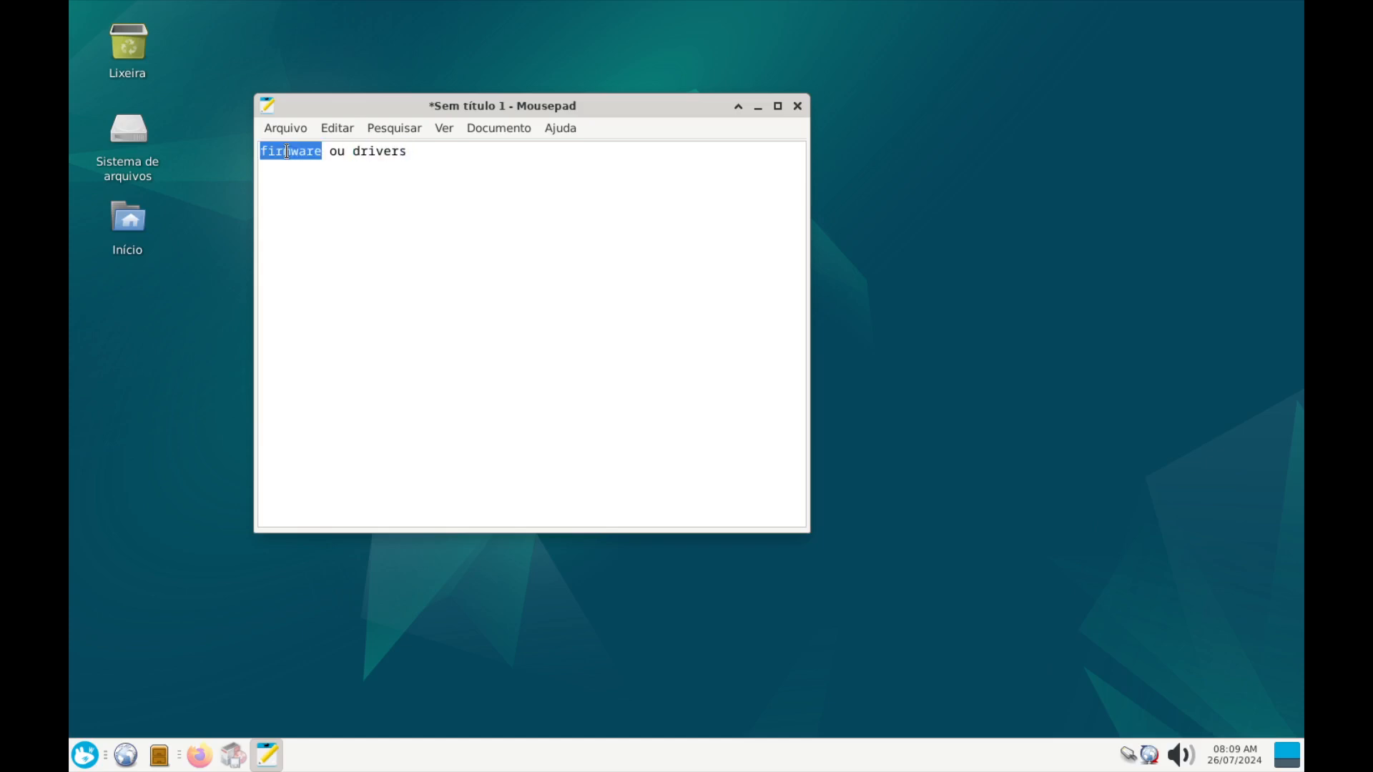
double_click(379, 151)
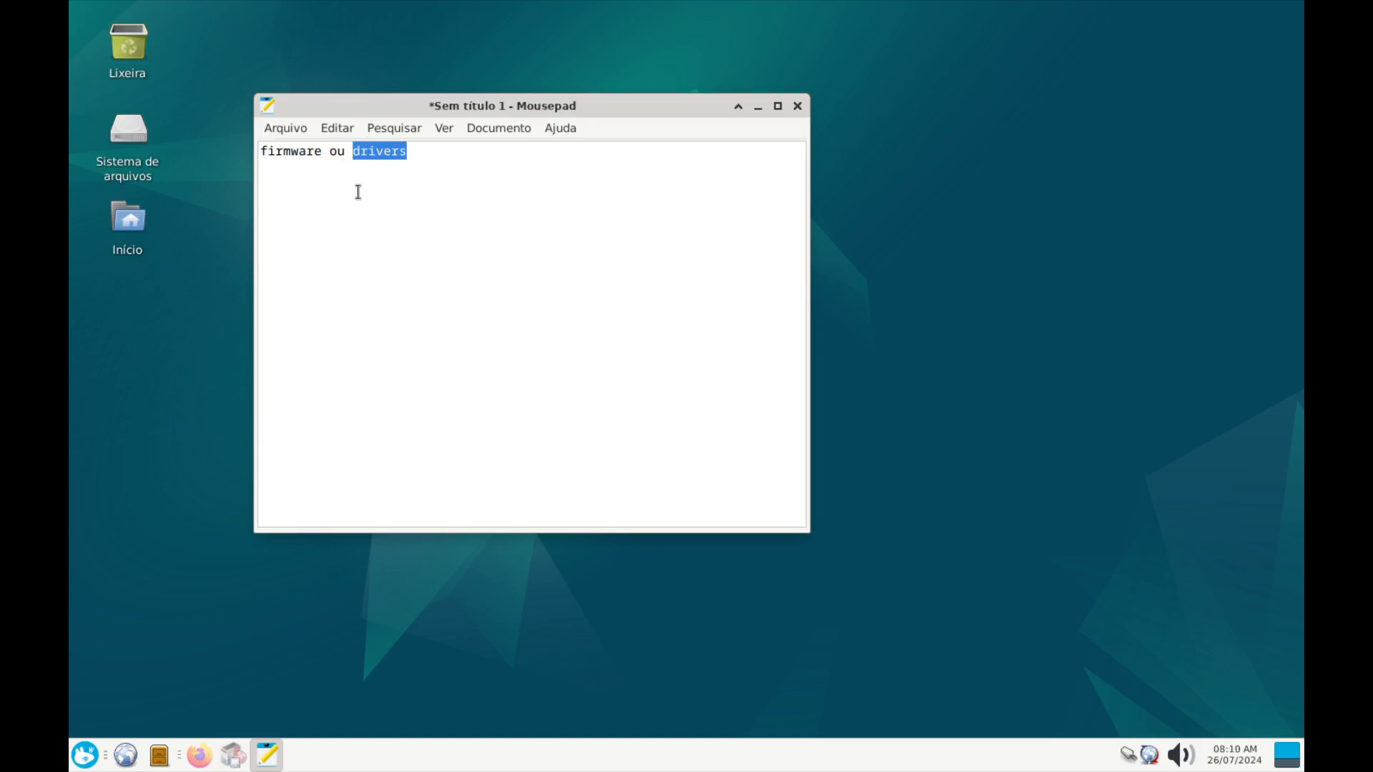
click(204, 755)
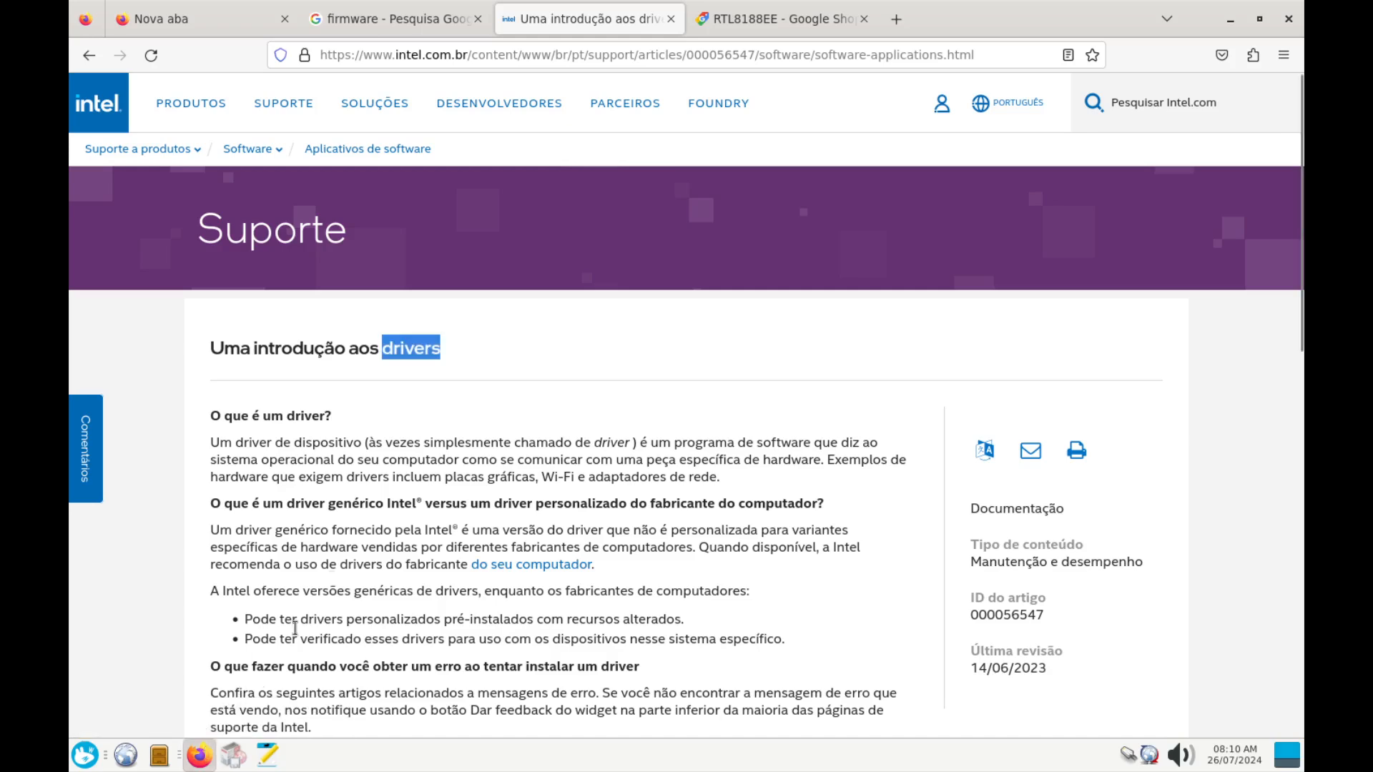
Highlight the firmware definition and the 'O que é um driver?' heading, then open the firmware diagram image
click(375, 21)
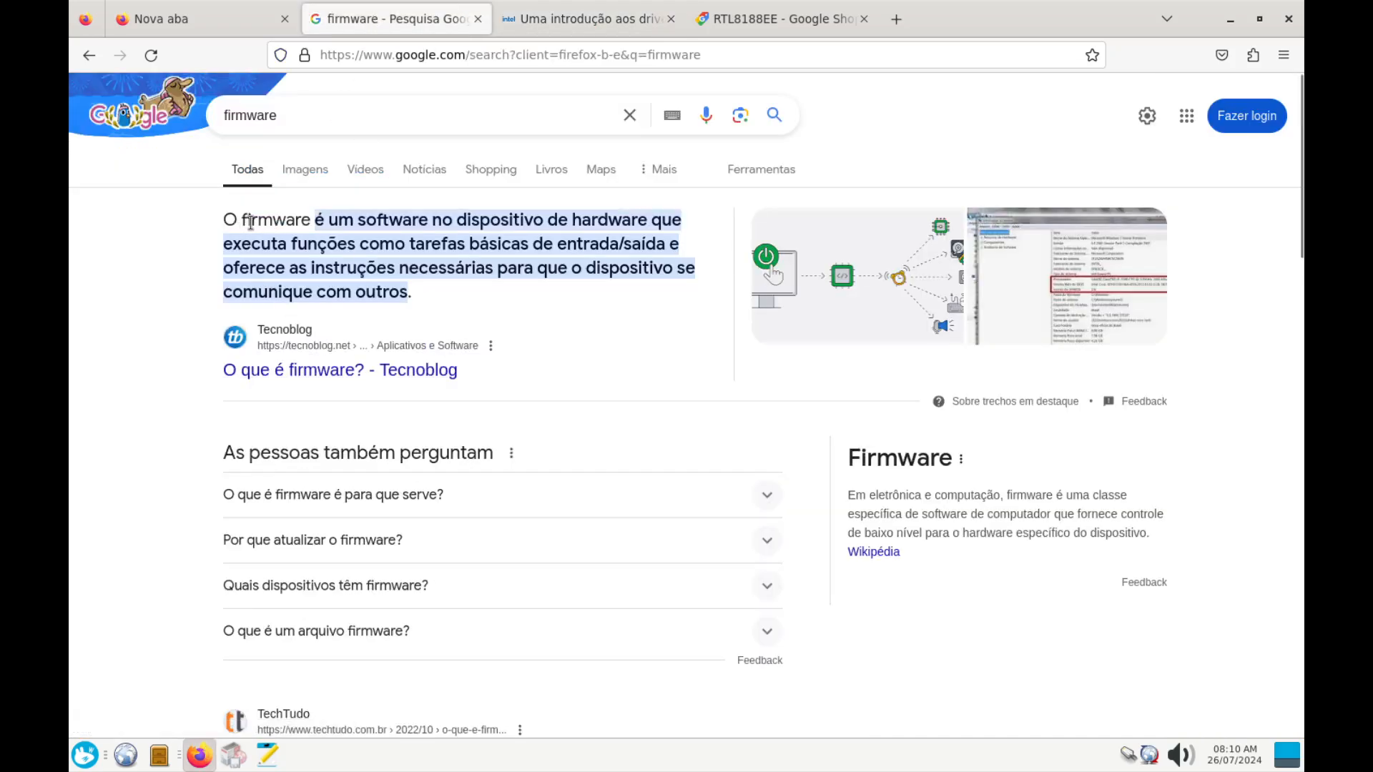
drag(231, 217, 414, 295)
click(530, 28)
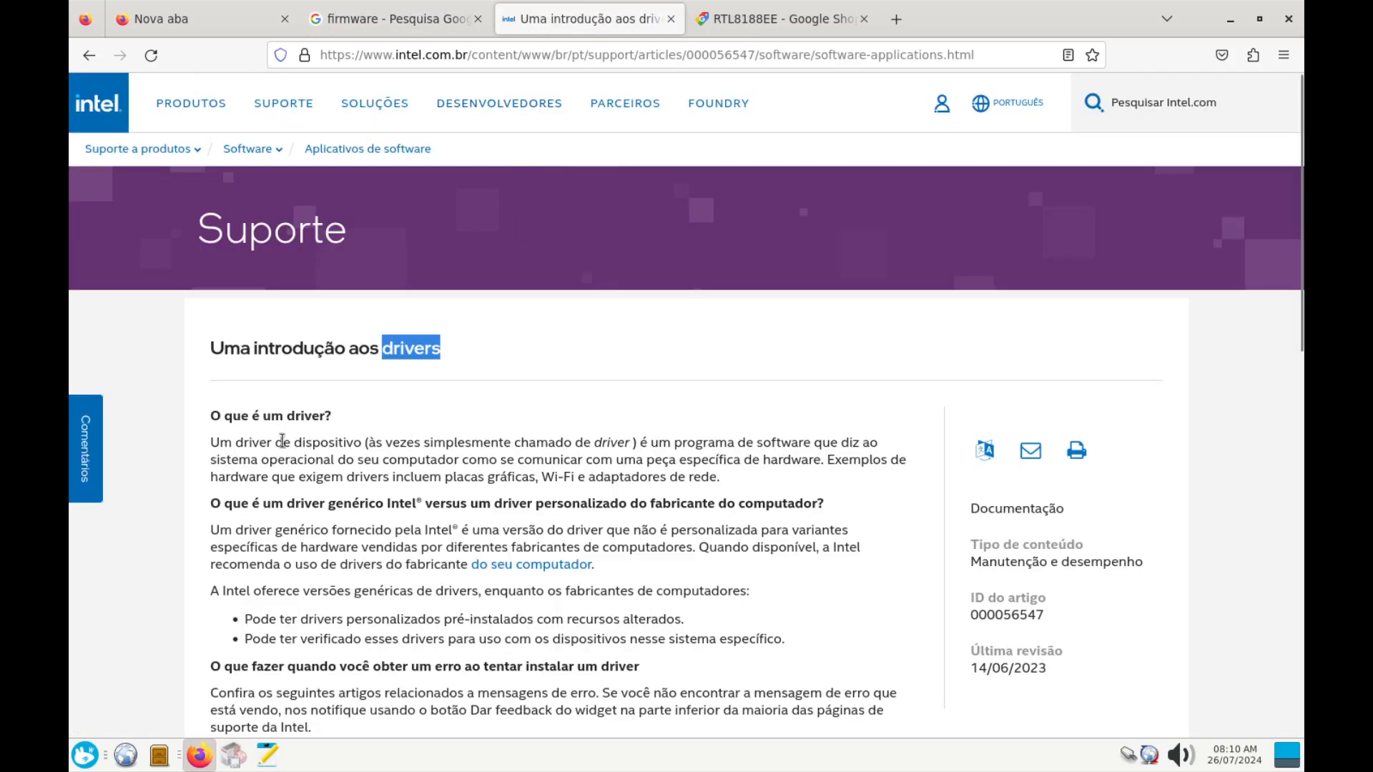
drag(213, 413, 459, 429)
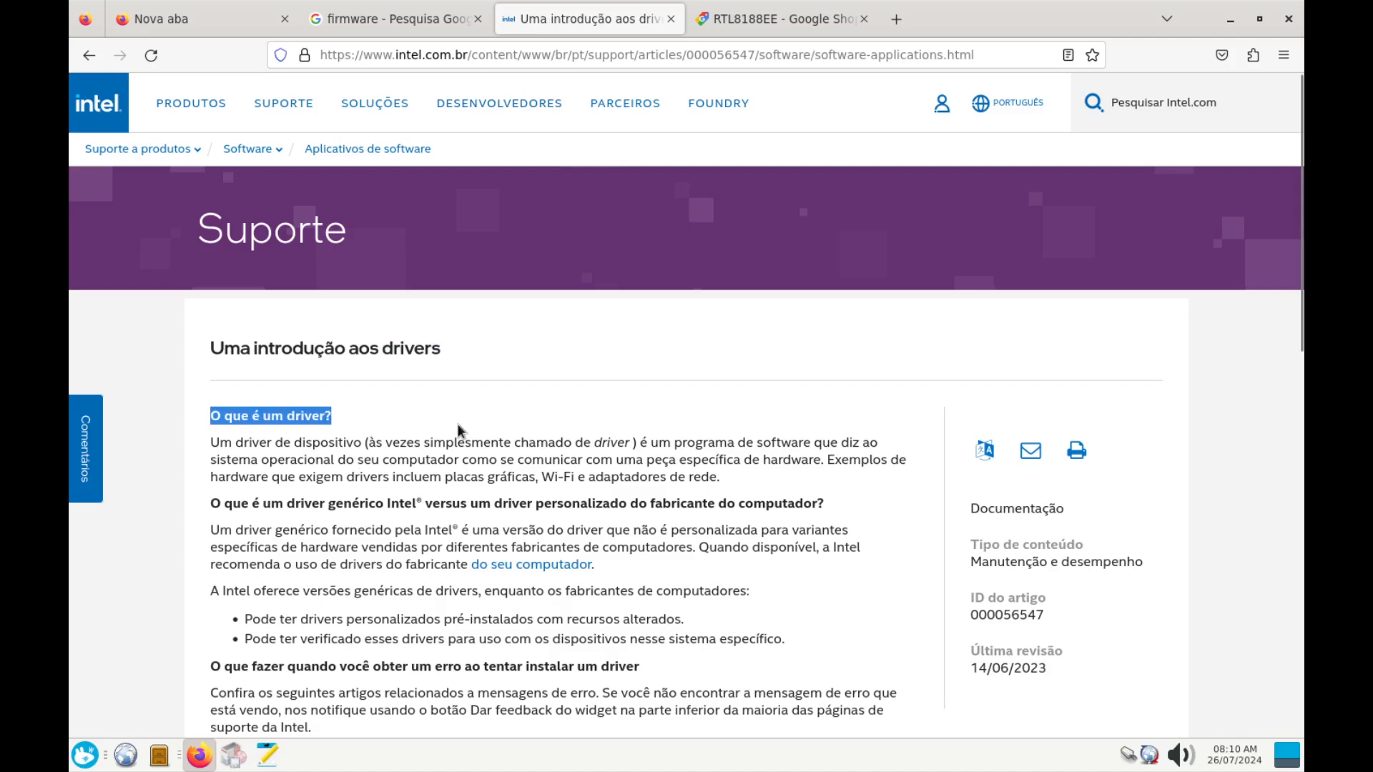
click(742, 425)
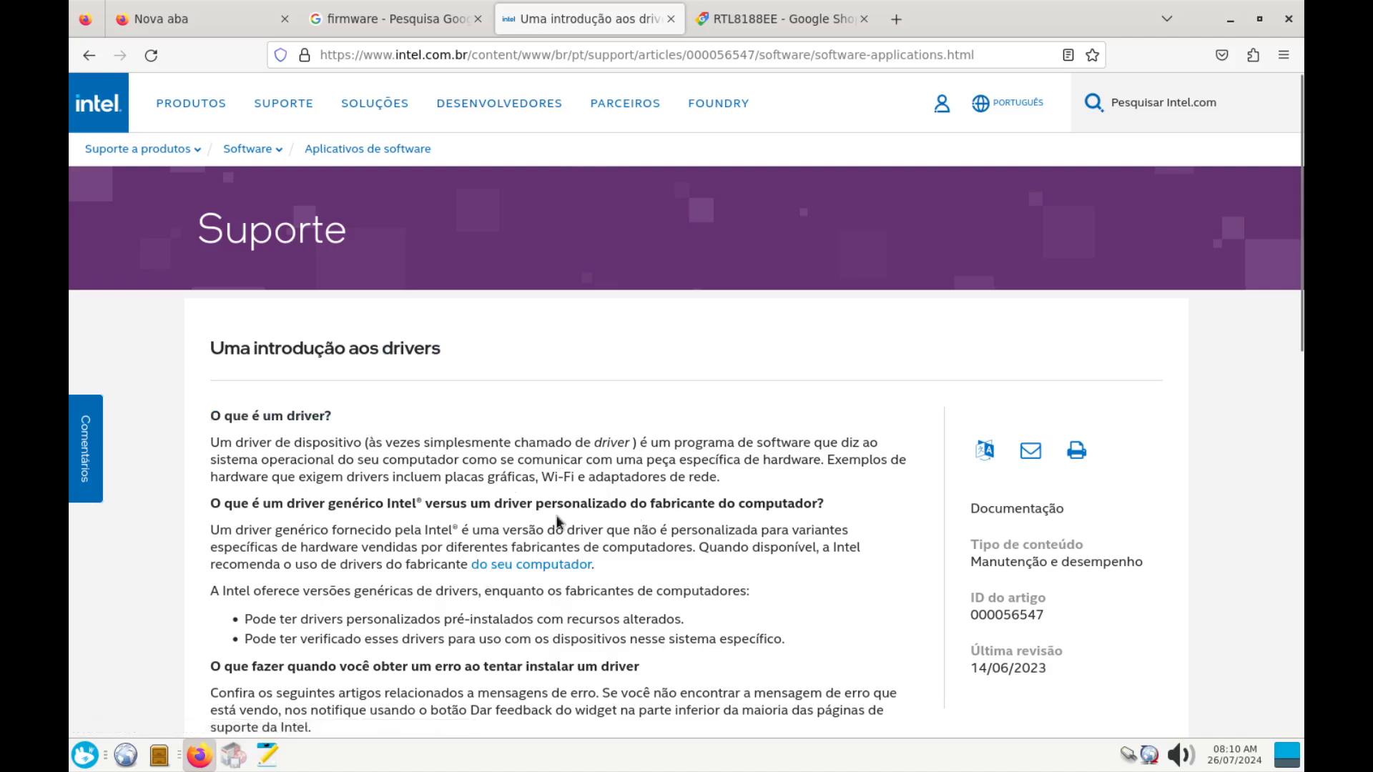
click(420, 29)
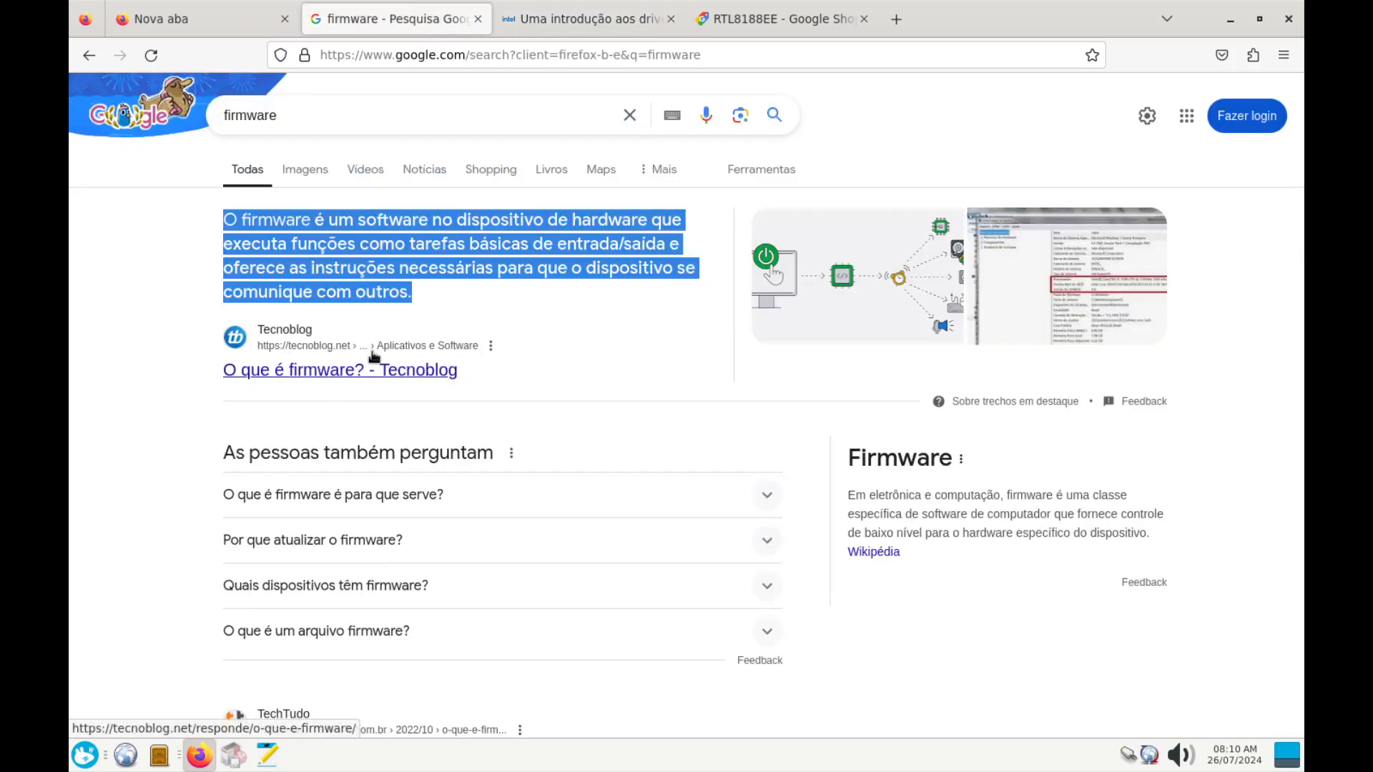
click(864, 279)
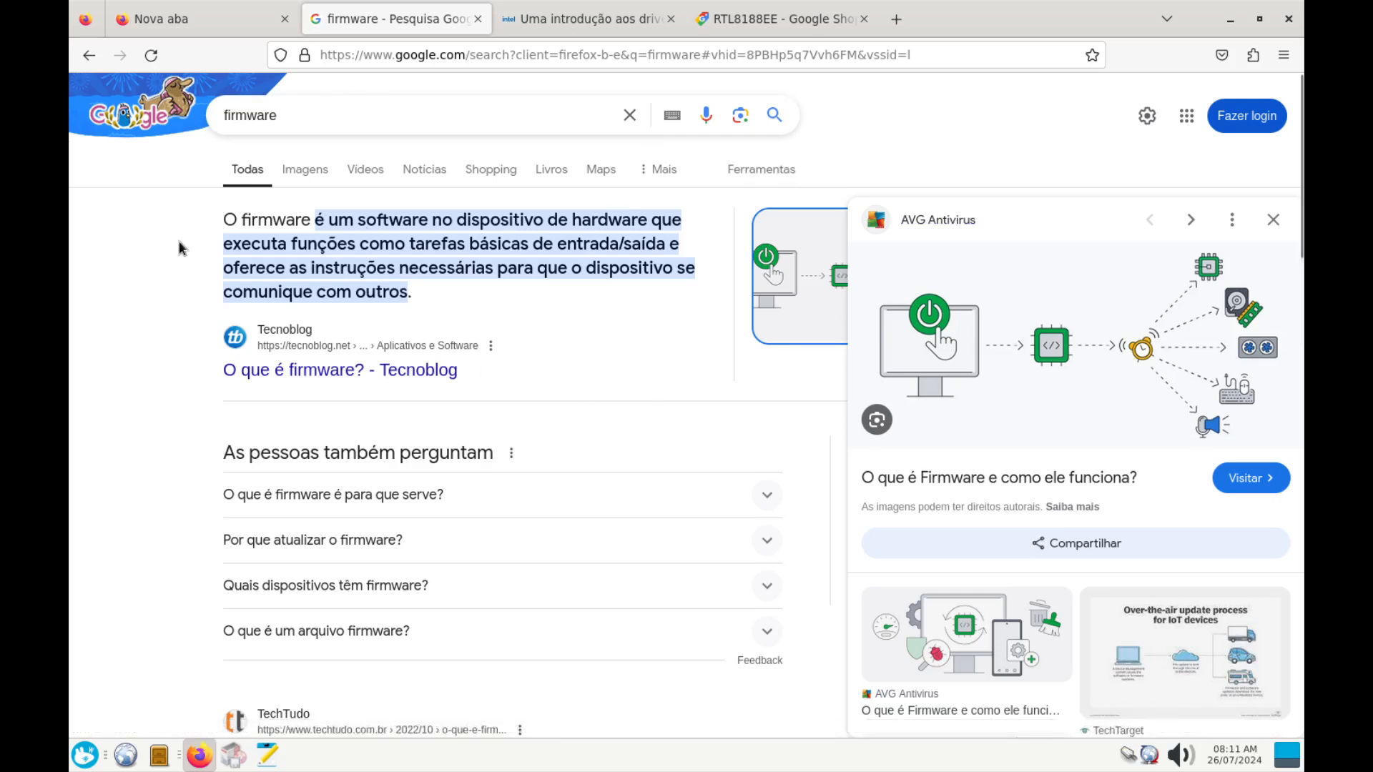
Highlight the firmware definition paragraph and the Intel 'O que é um driver?' heading
triple_click(245, 225)
click(518, 20)
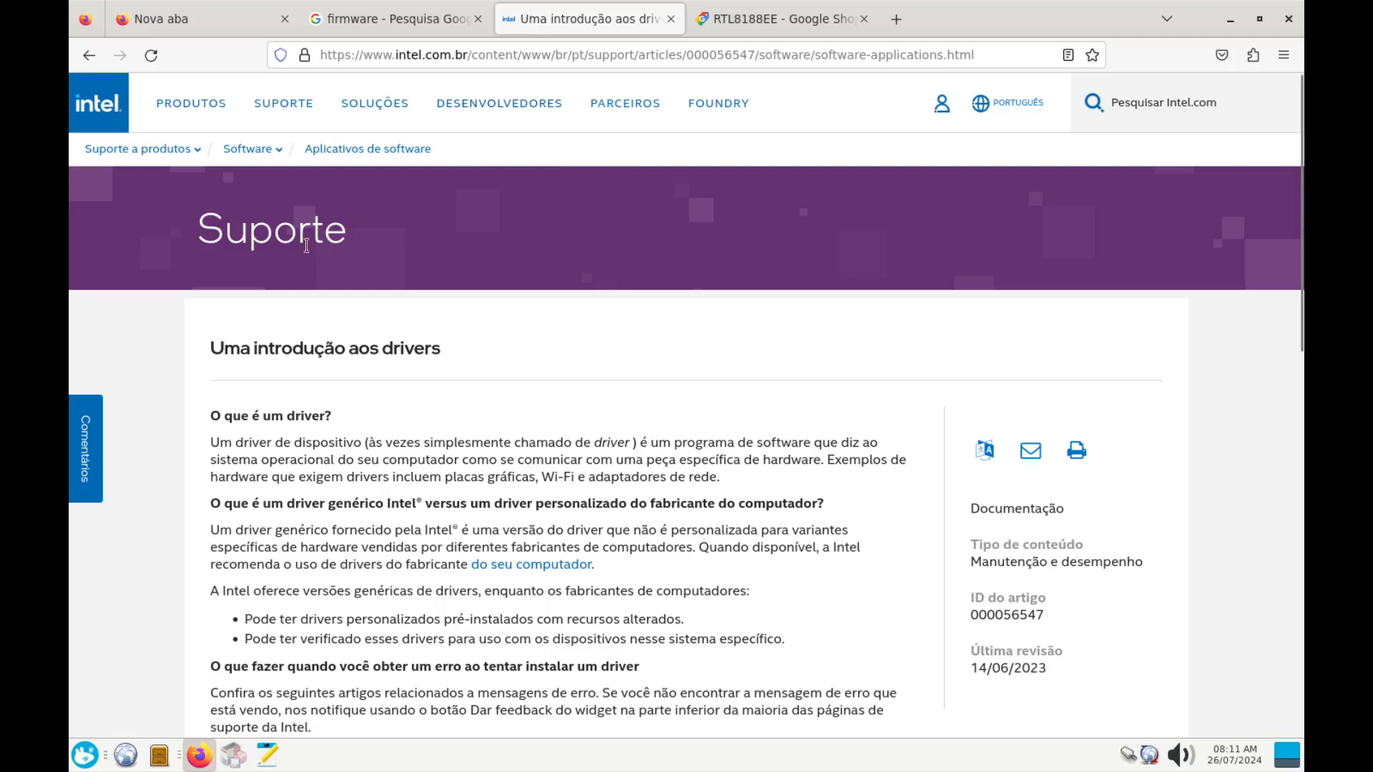
drag(206, 416, 348, 425)
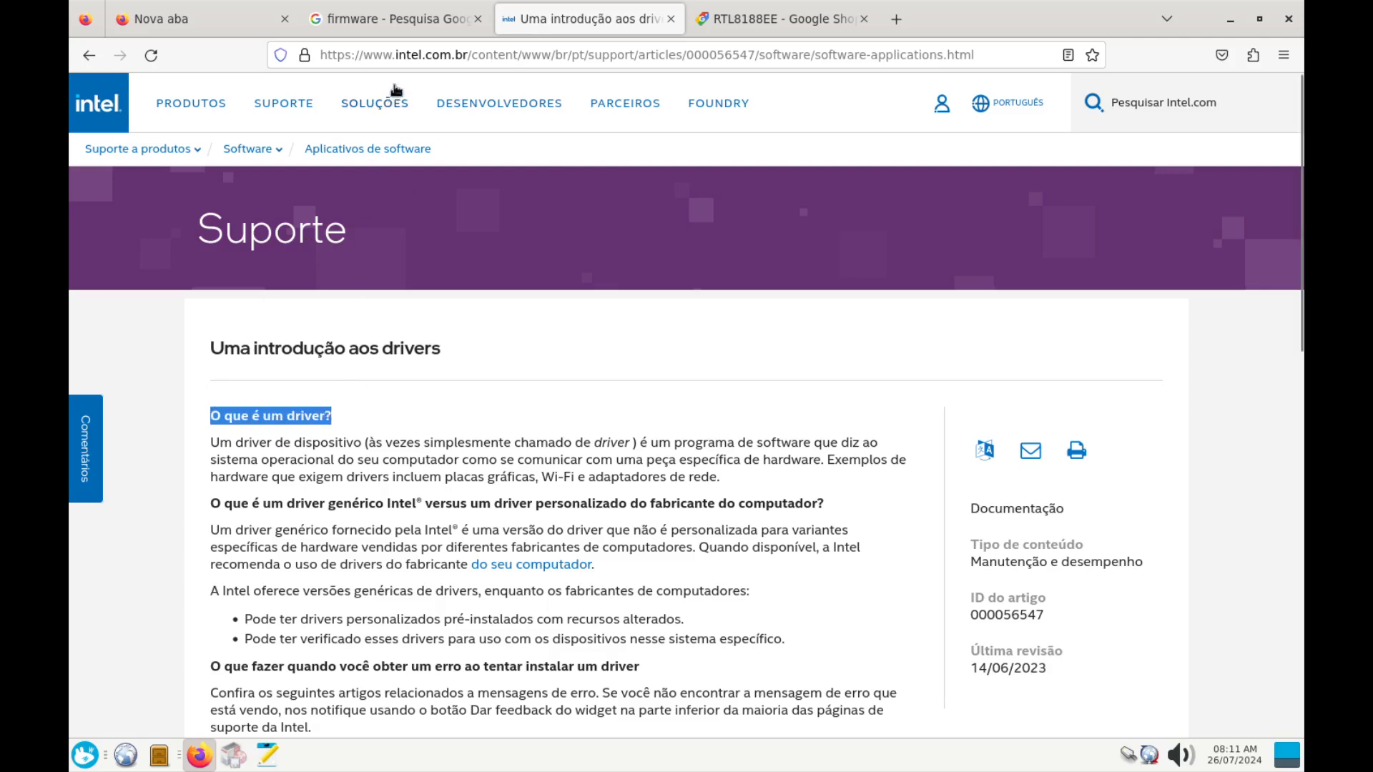
Close the firmware search and Intel article tabs, leaving the new tab page showing
click(439, 27)
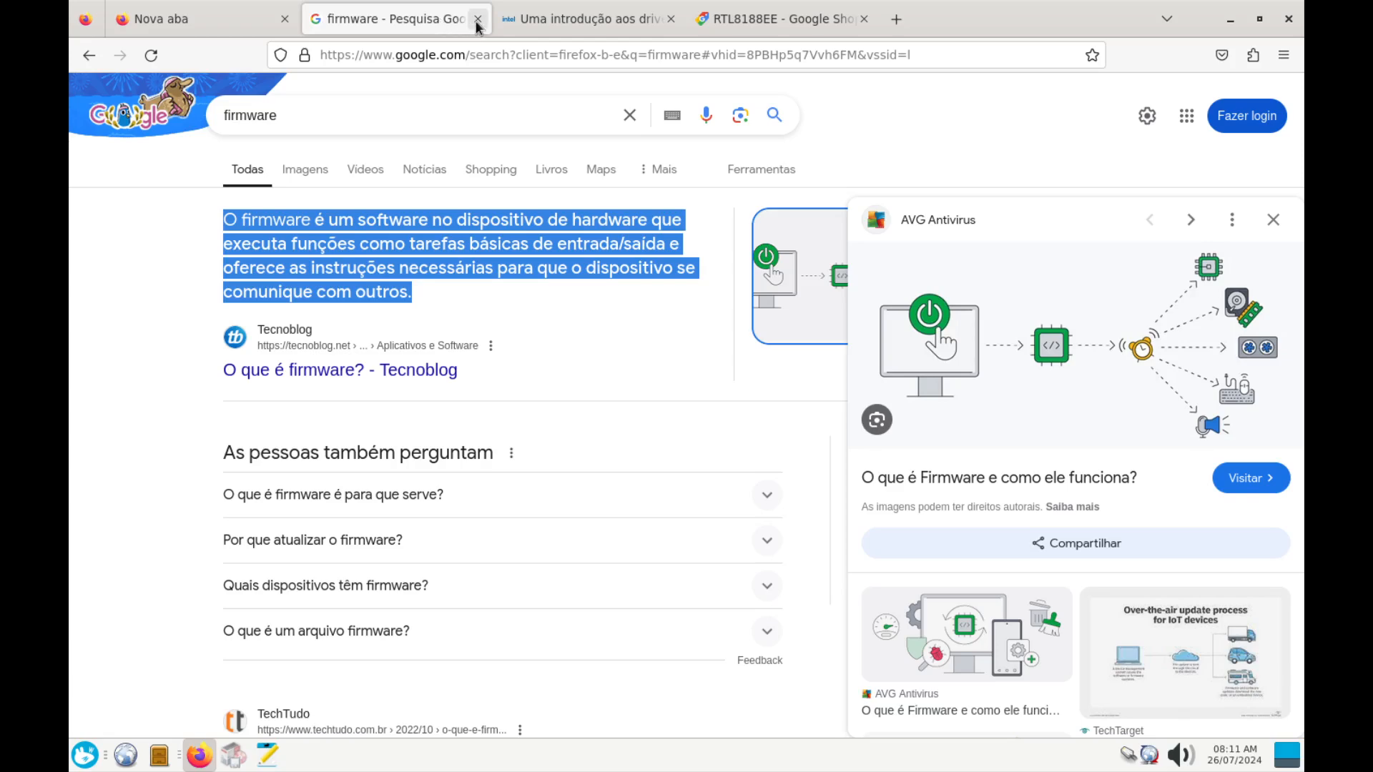
click(477, 20)
click(477, 20)
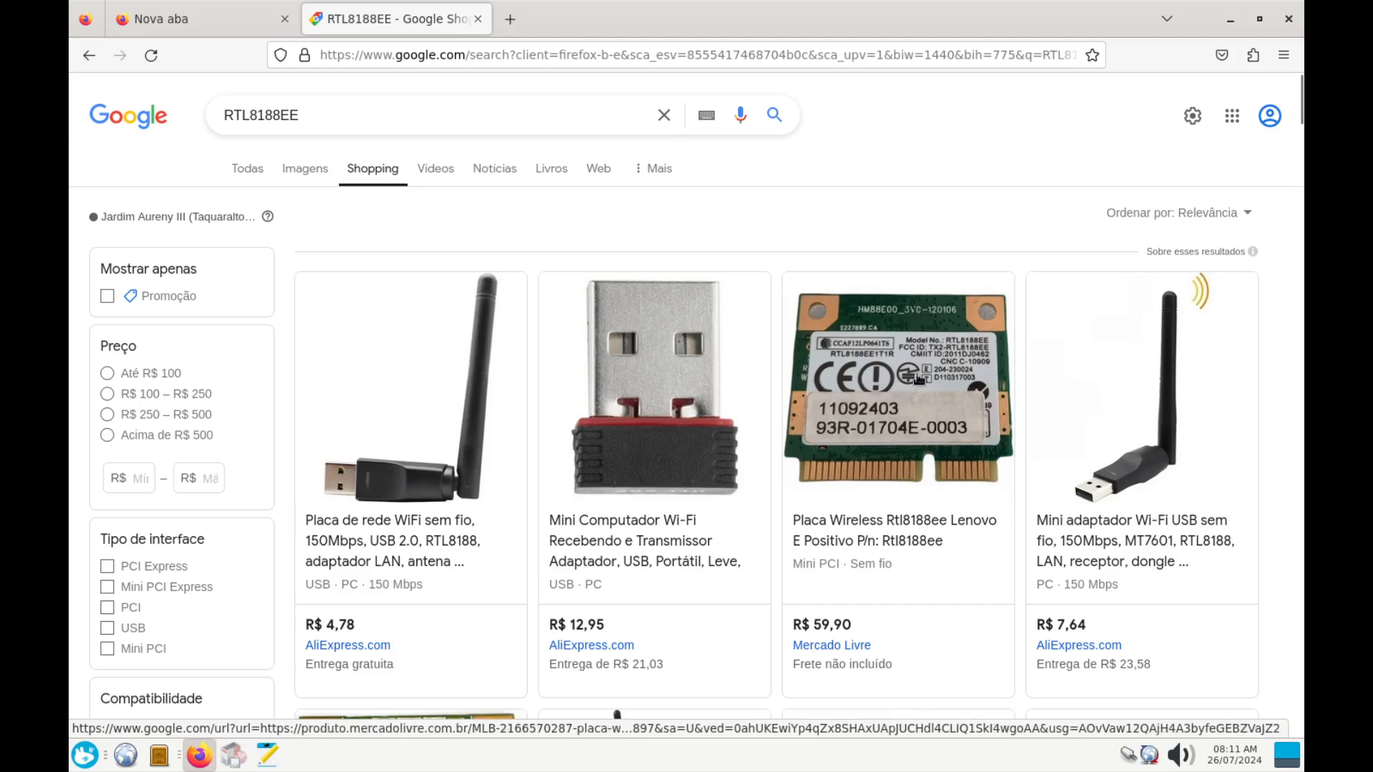
click(205, 19)
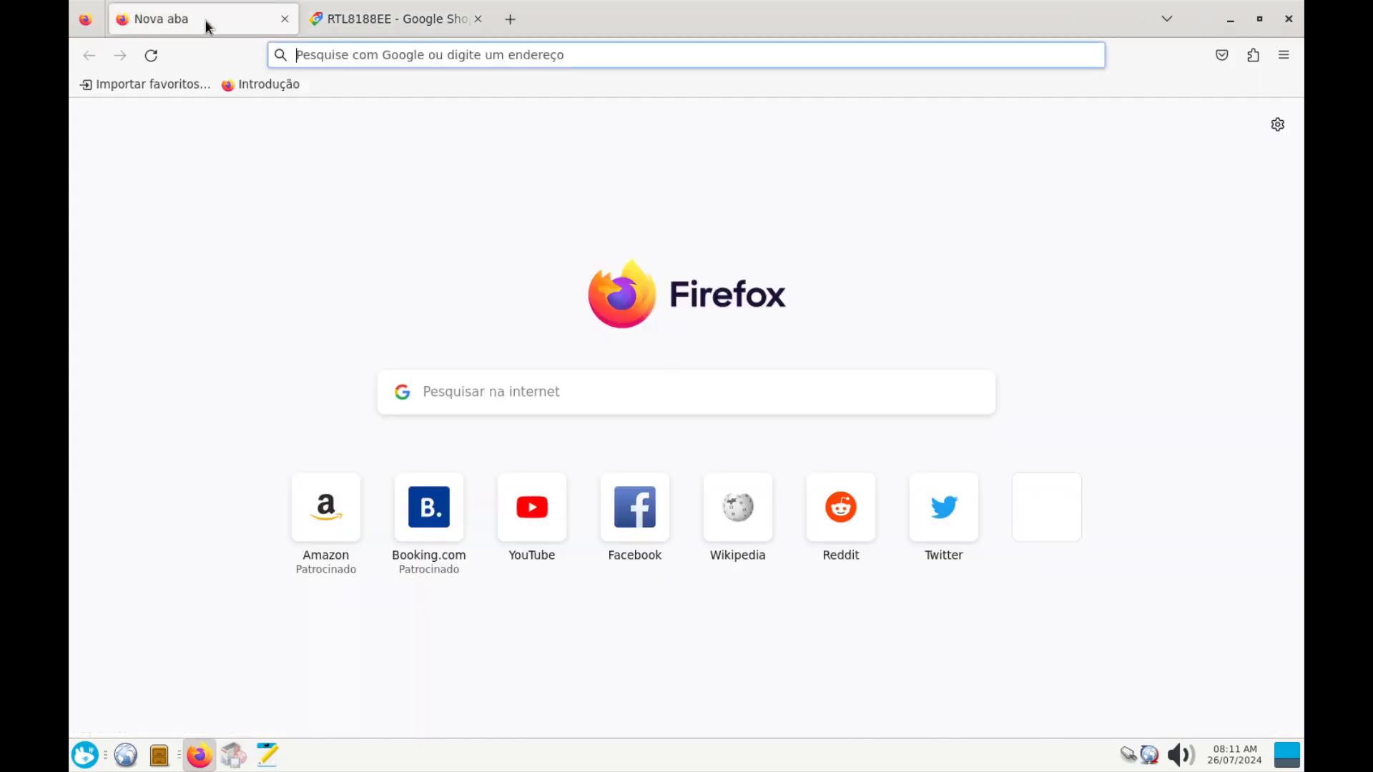
Check Synaptic's firmware-realtek 20230210-5 result and the RTL8188EE shopping tab, then minimize Firefox
click(1230, 19)
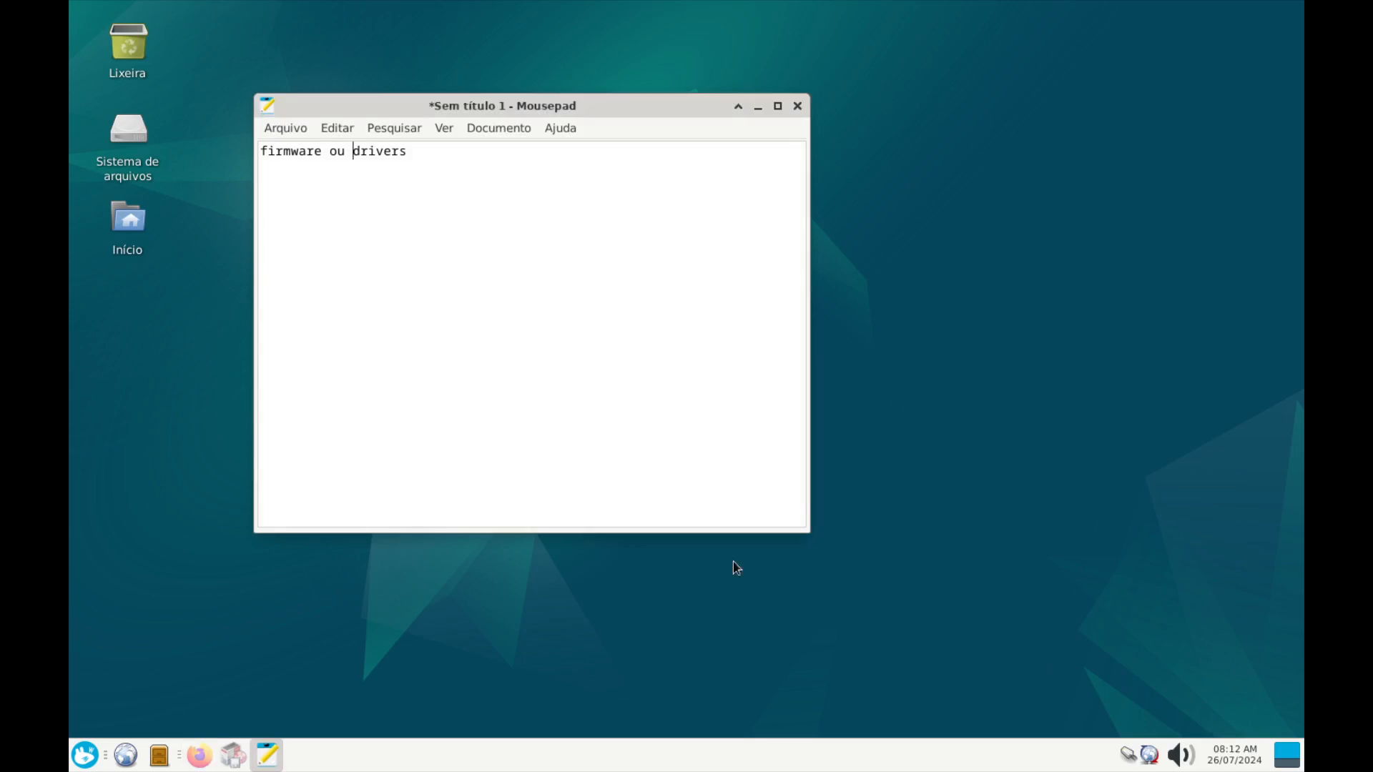
click(233, 755)
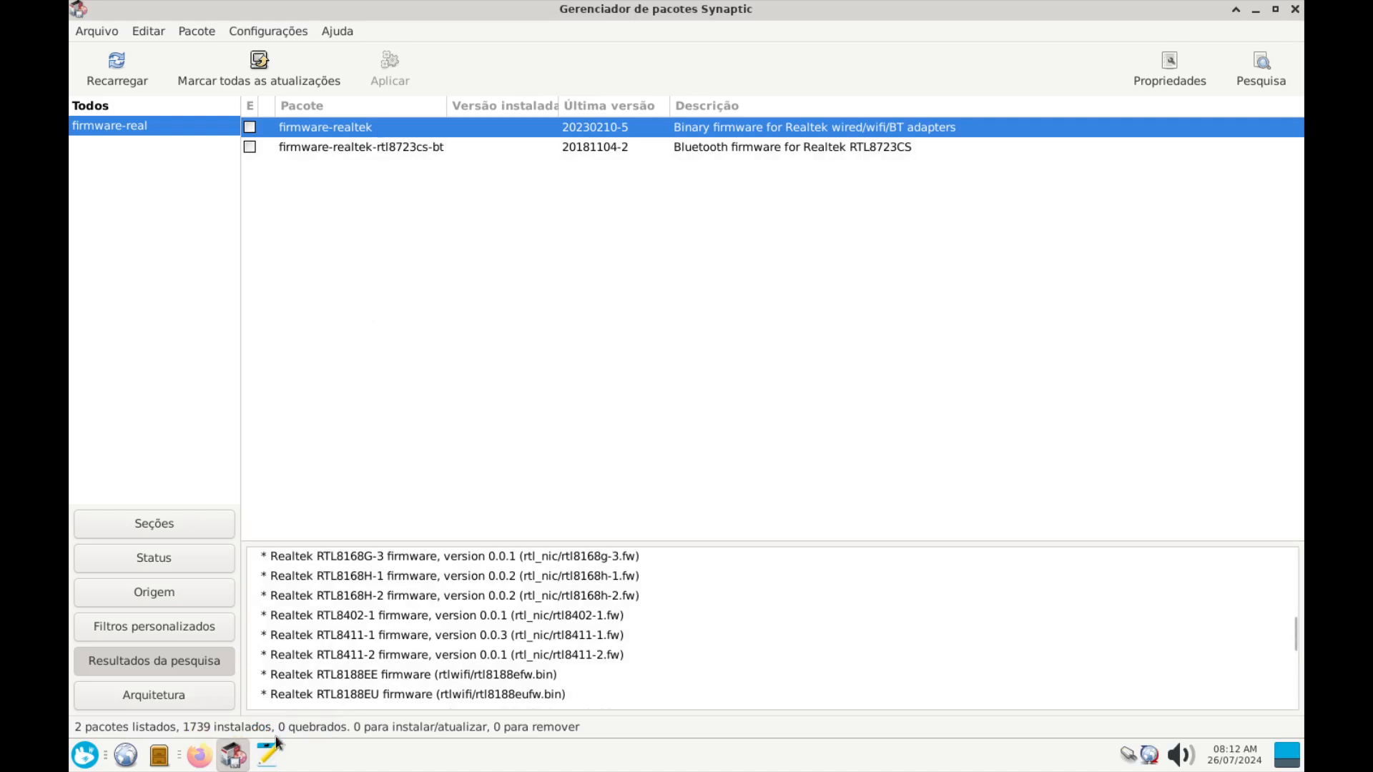
click(212, 764)
click(343, 10)
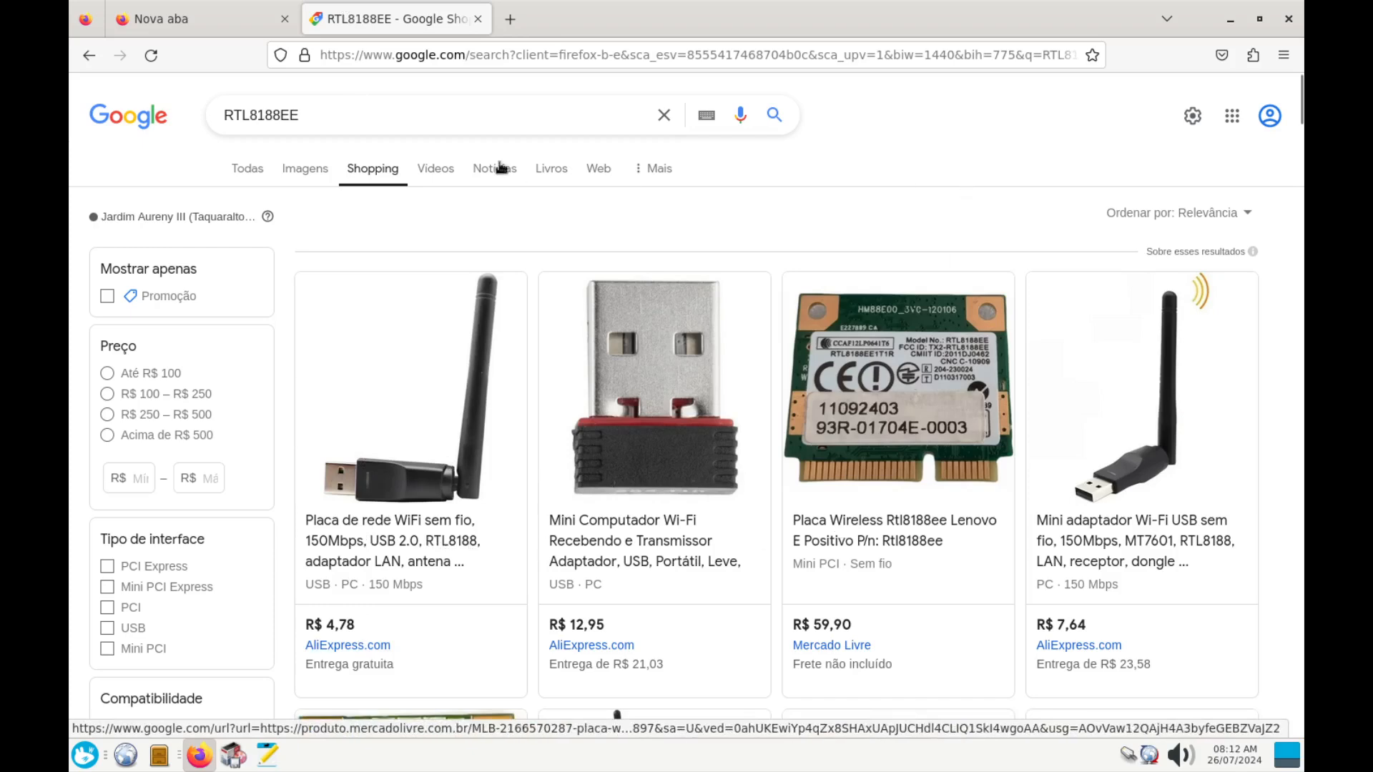
click(290, 13)
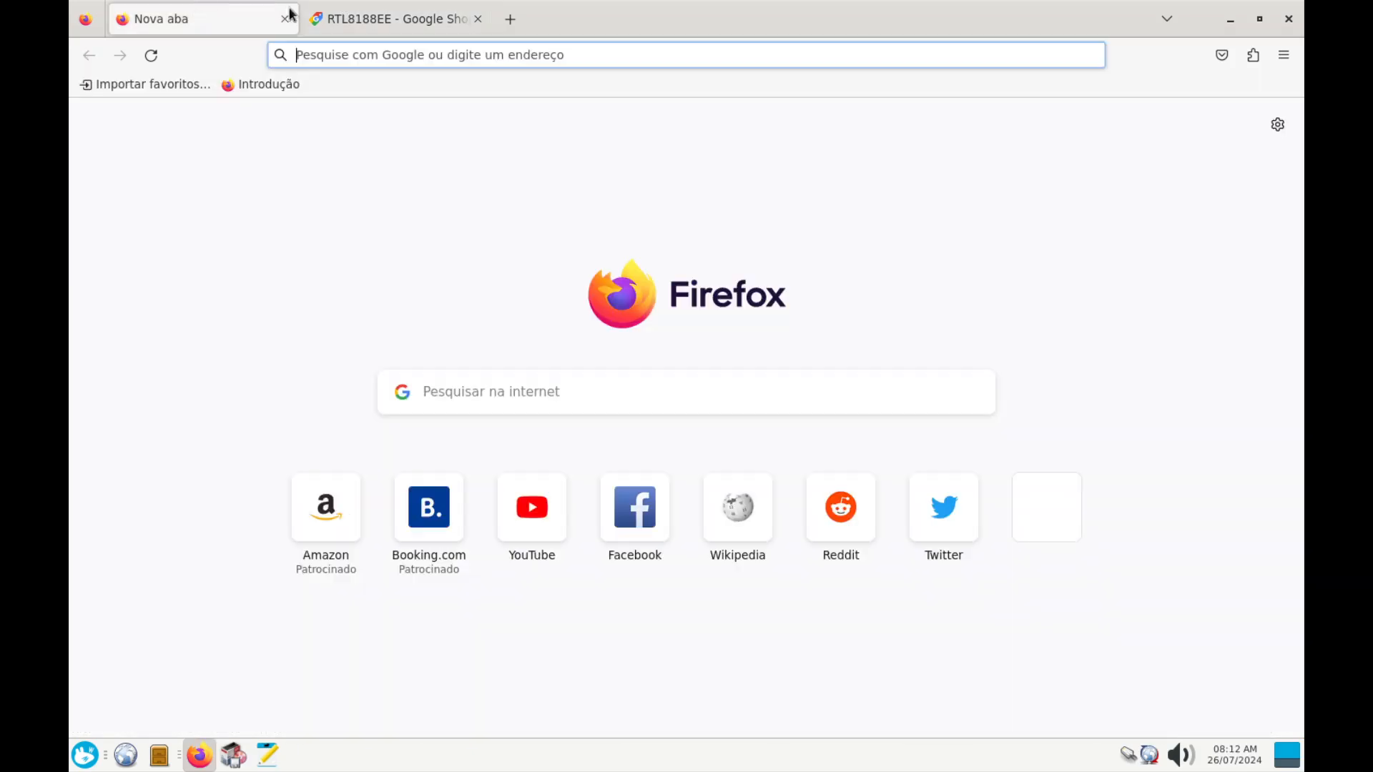
click(1236, 20)
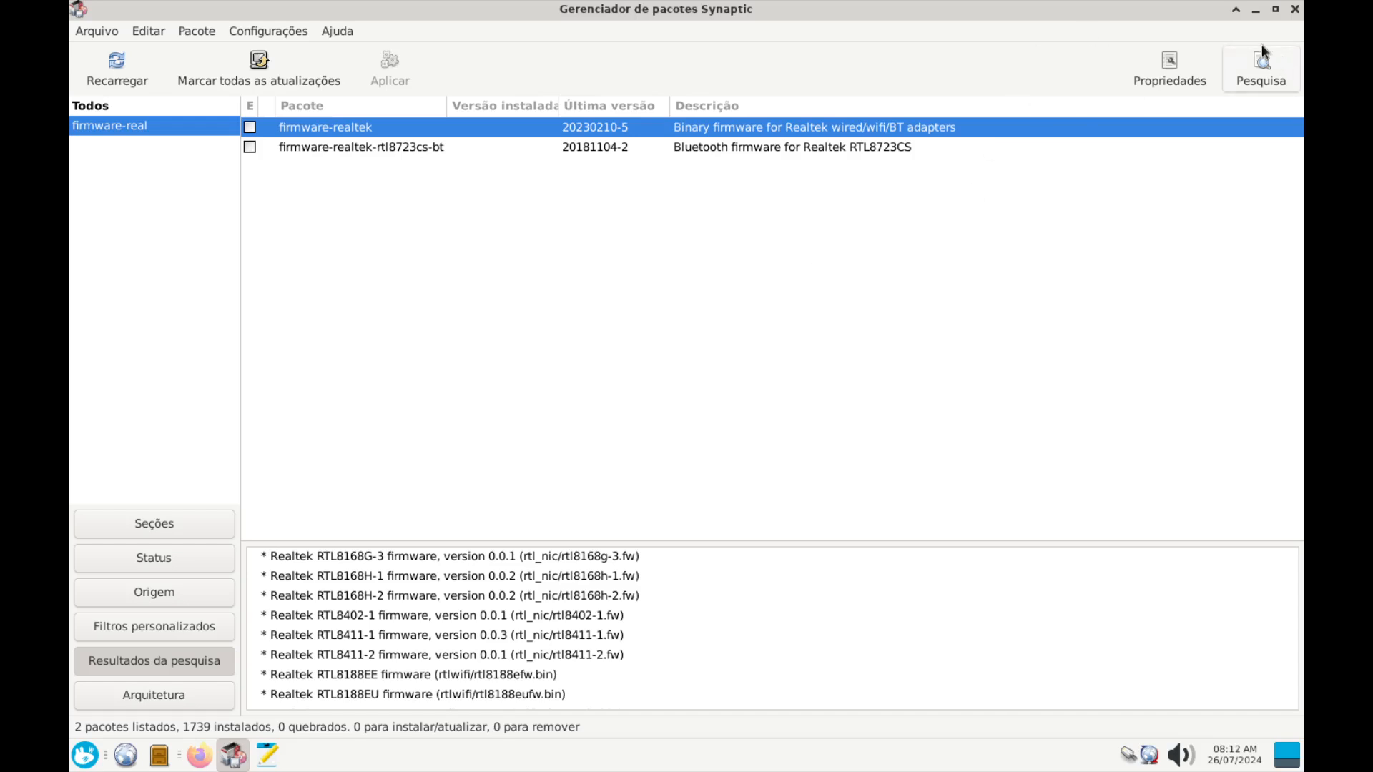
Minimize Synaptic and close the Mousepad note without saving it
click(1255, 10)
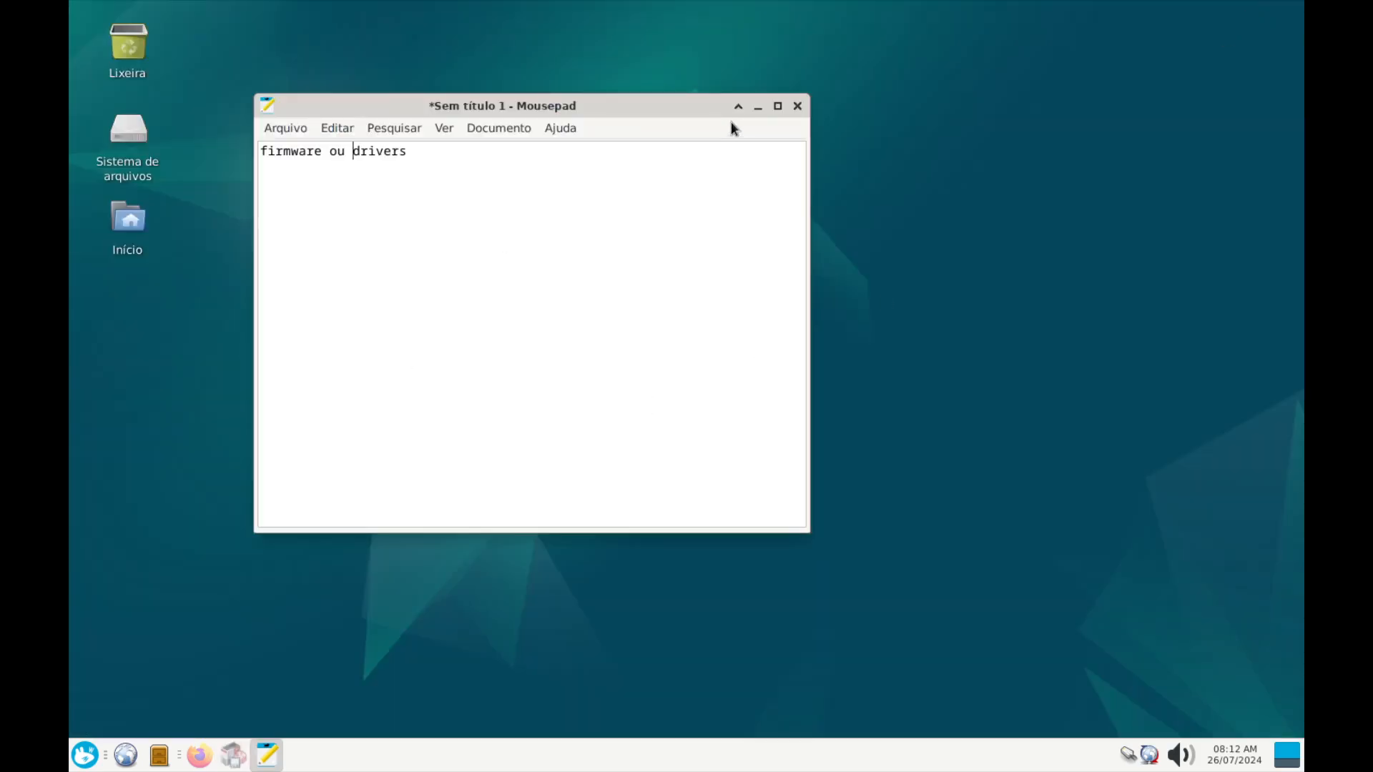
click(797, 107)
click(543, 381)
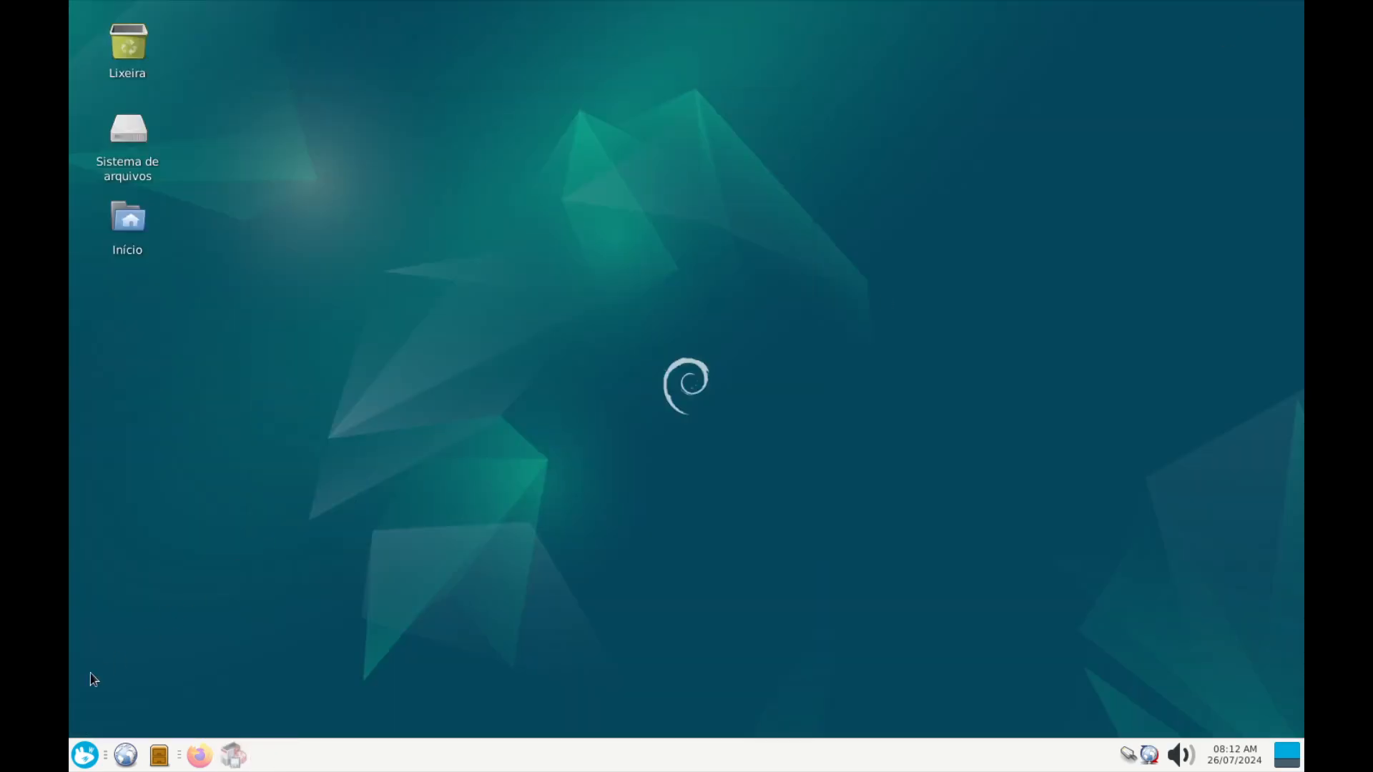
Launch Xfce Terminal from the Whisker menu search 'termi' and maximize it
click(84, 754)
text(termi)
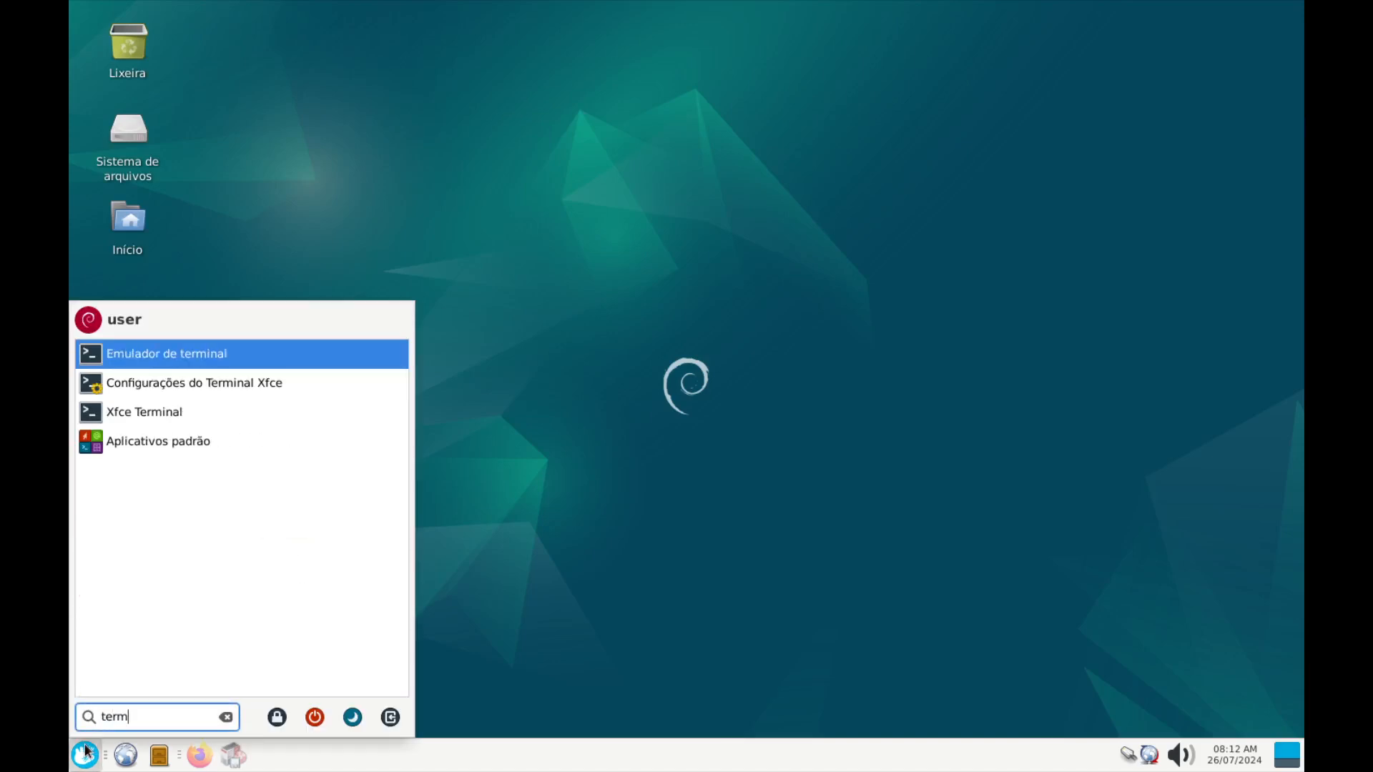
key(Return)
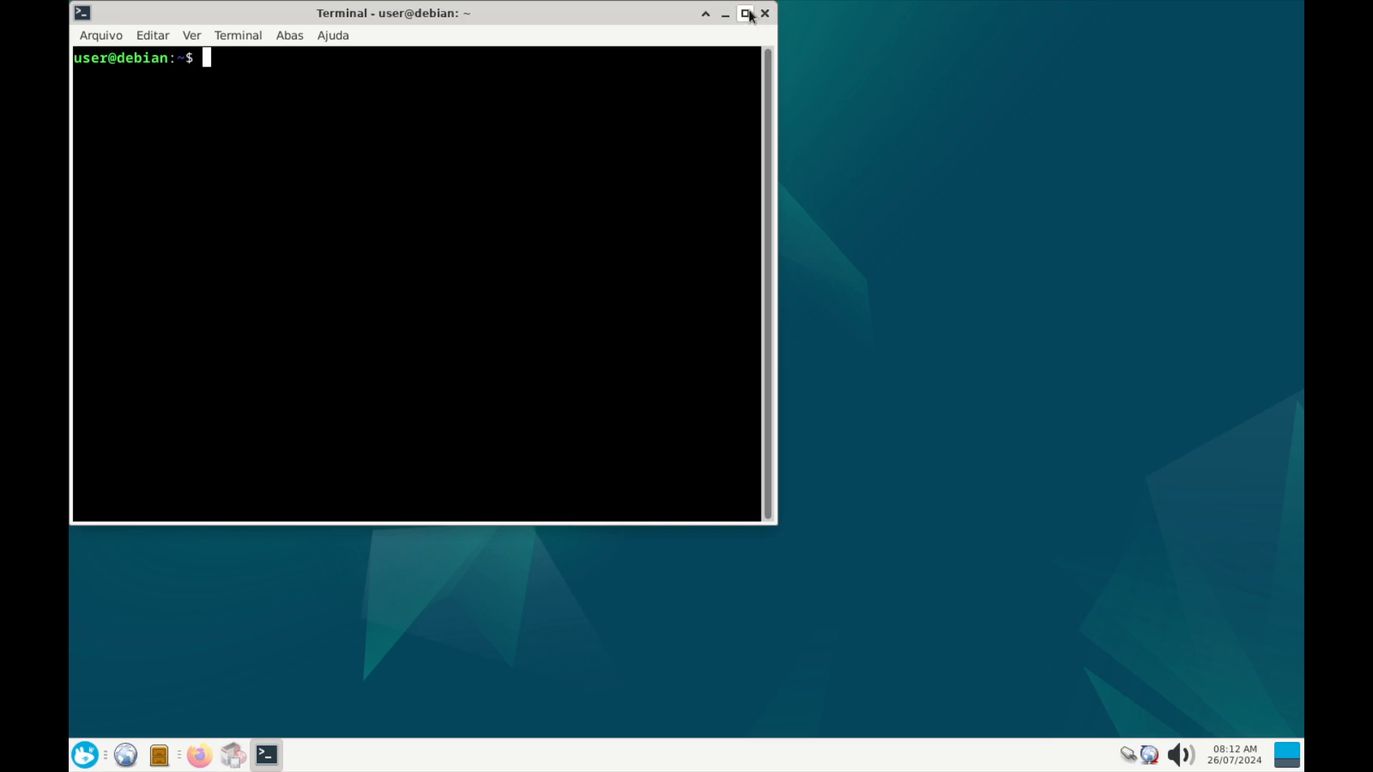
click(744, 13)
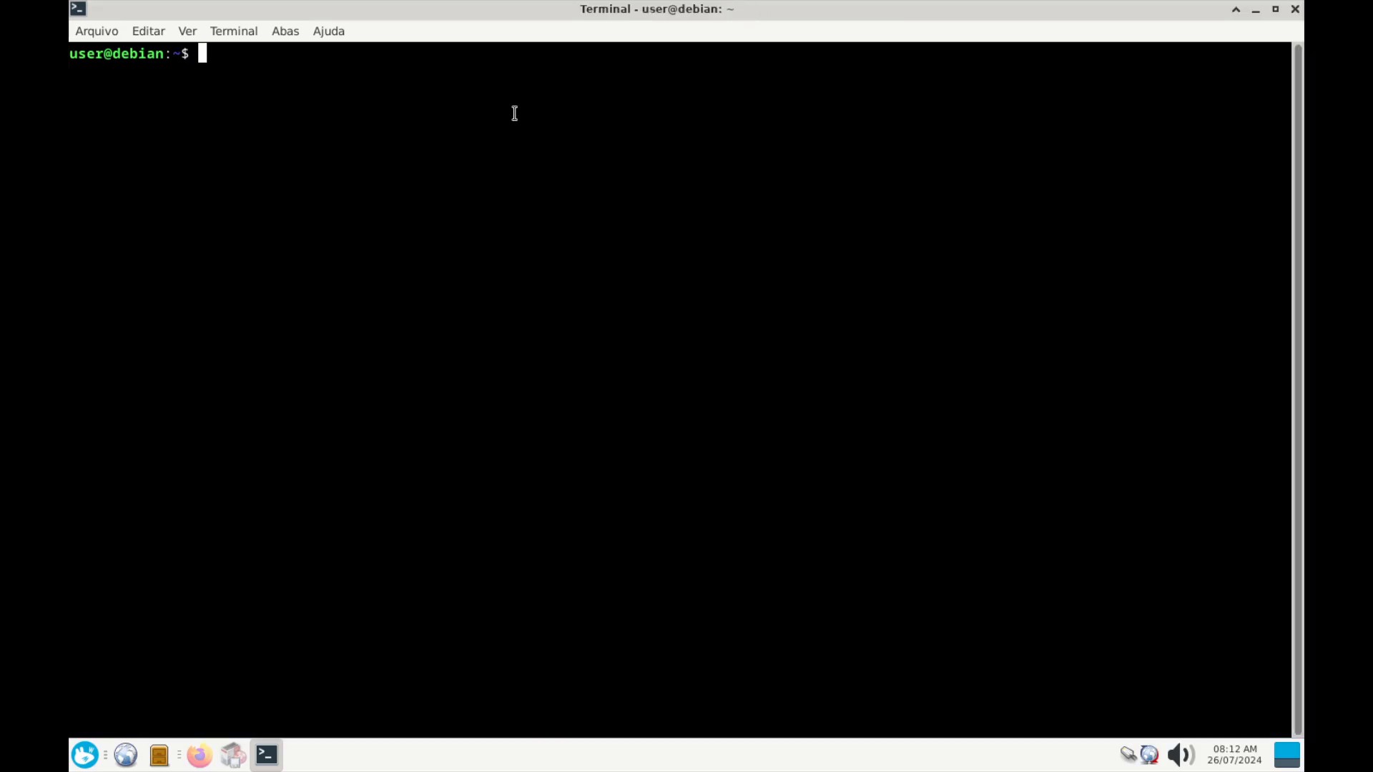
Run lspci and highlight the Virtio Ethernet controller line and the lspci command
text(lspci)
key(Return)
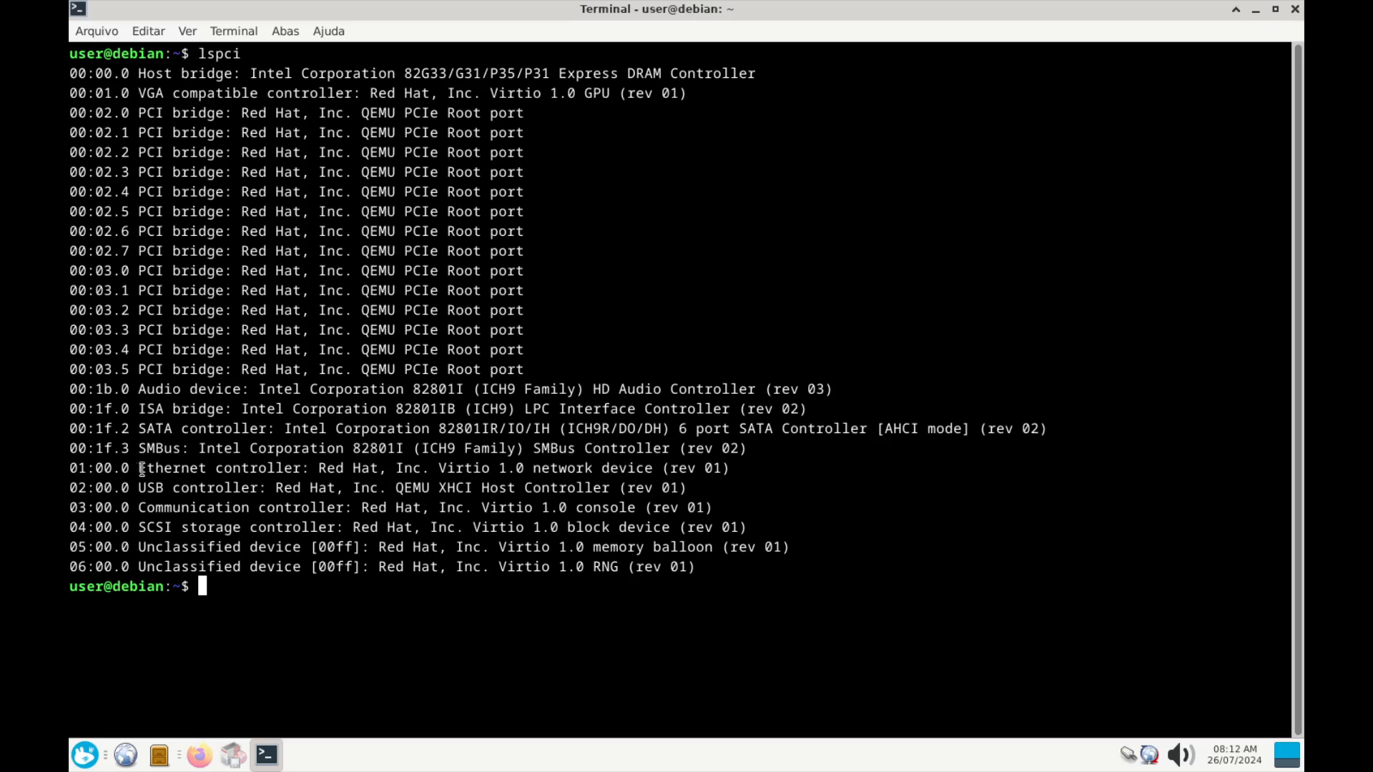
drag(141, 469, 740, 461)
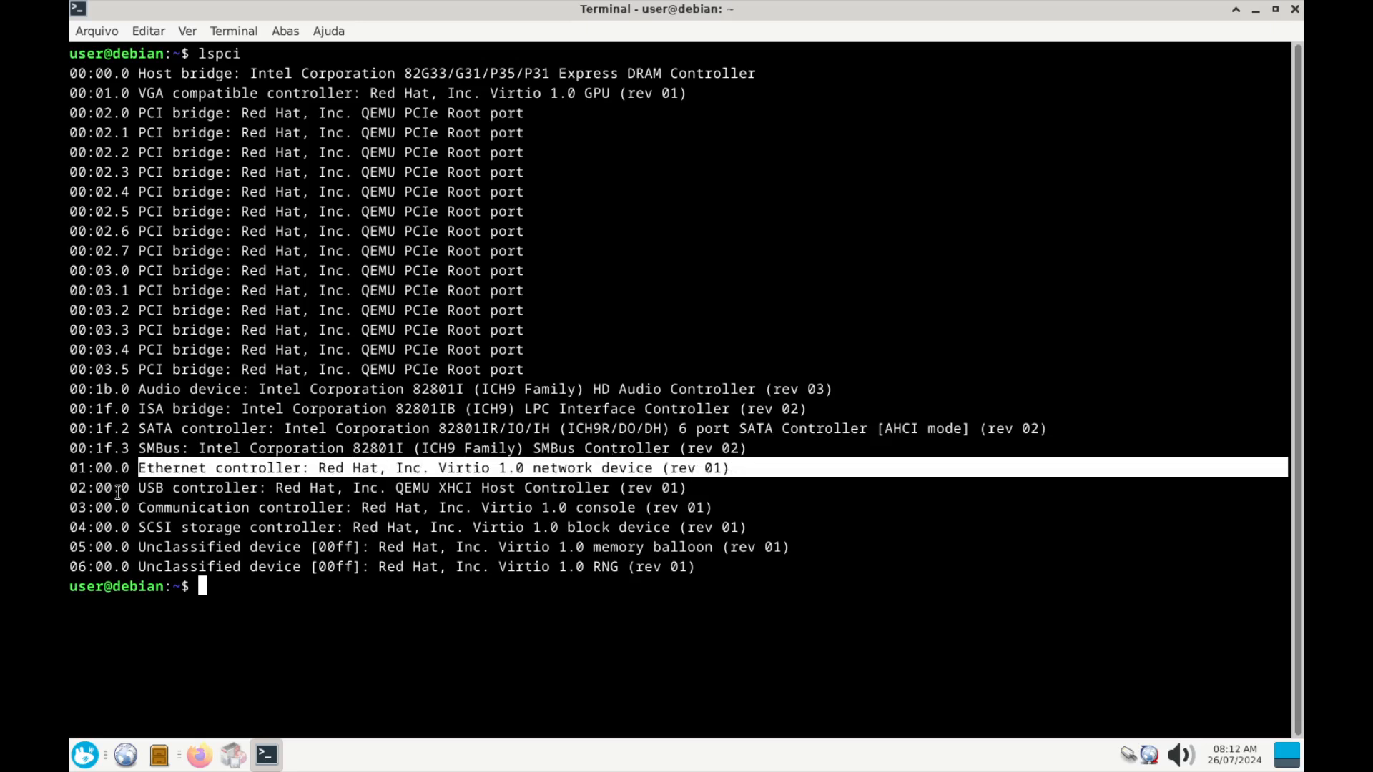
click(150, 492)
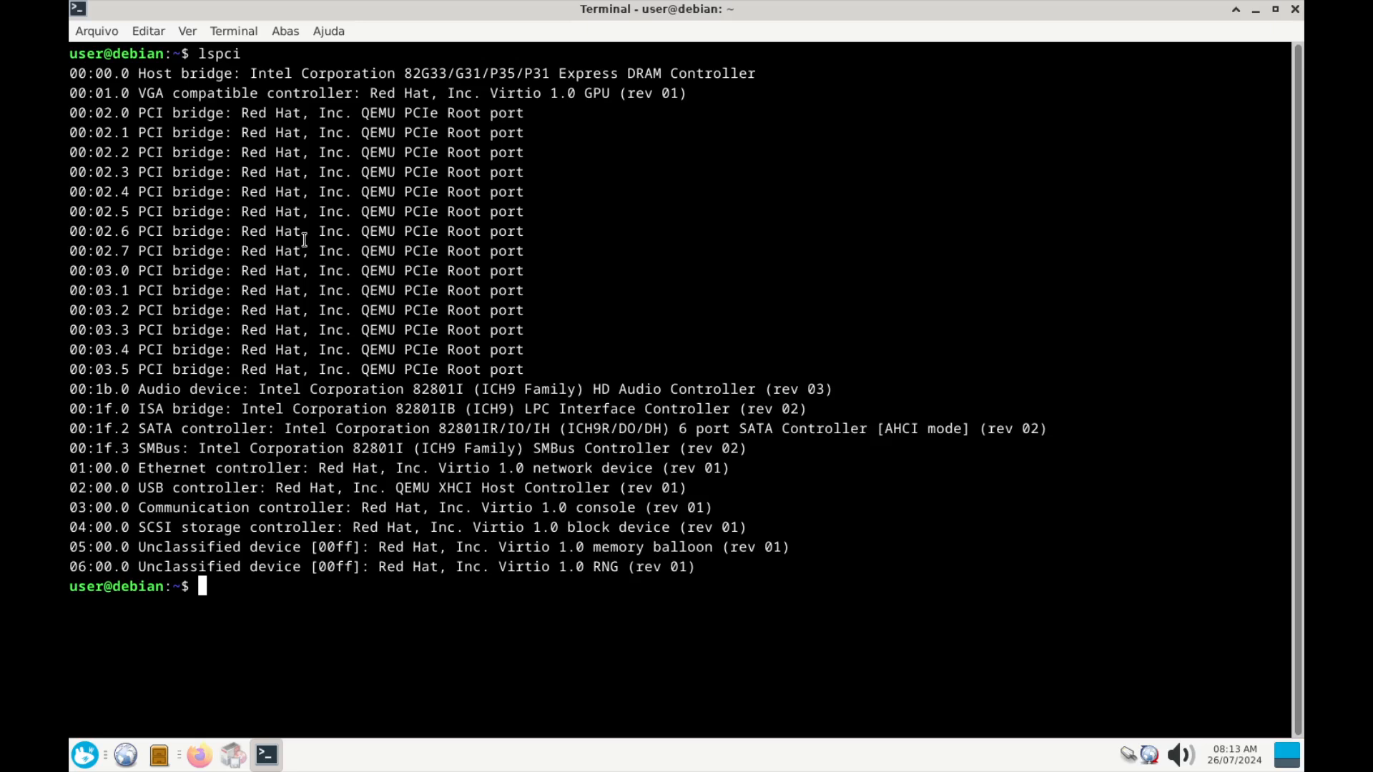
drag(240, 54, 200, 56)
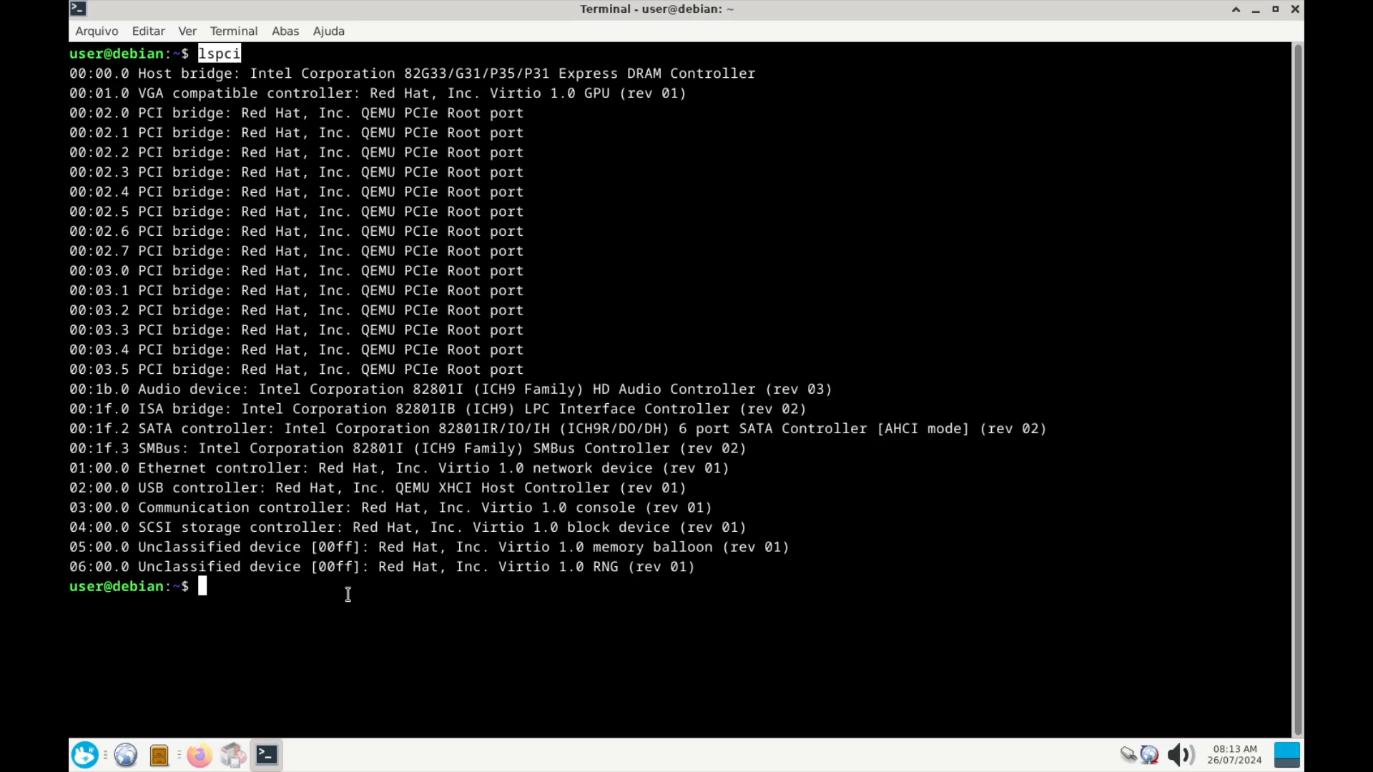
click(281, 592)
Run 'sudo apt install hardinfo' and enter the administrator password
text(sudo ap)
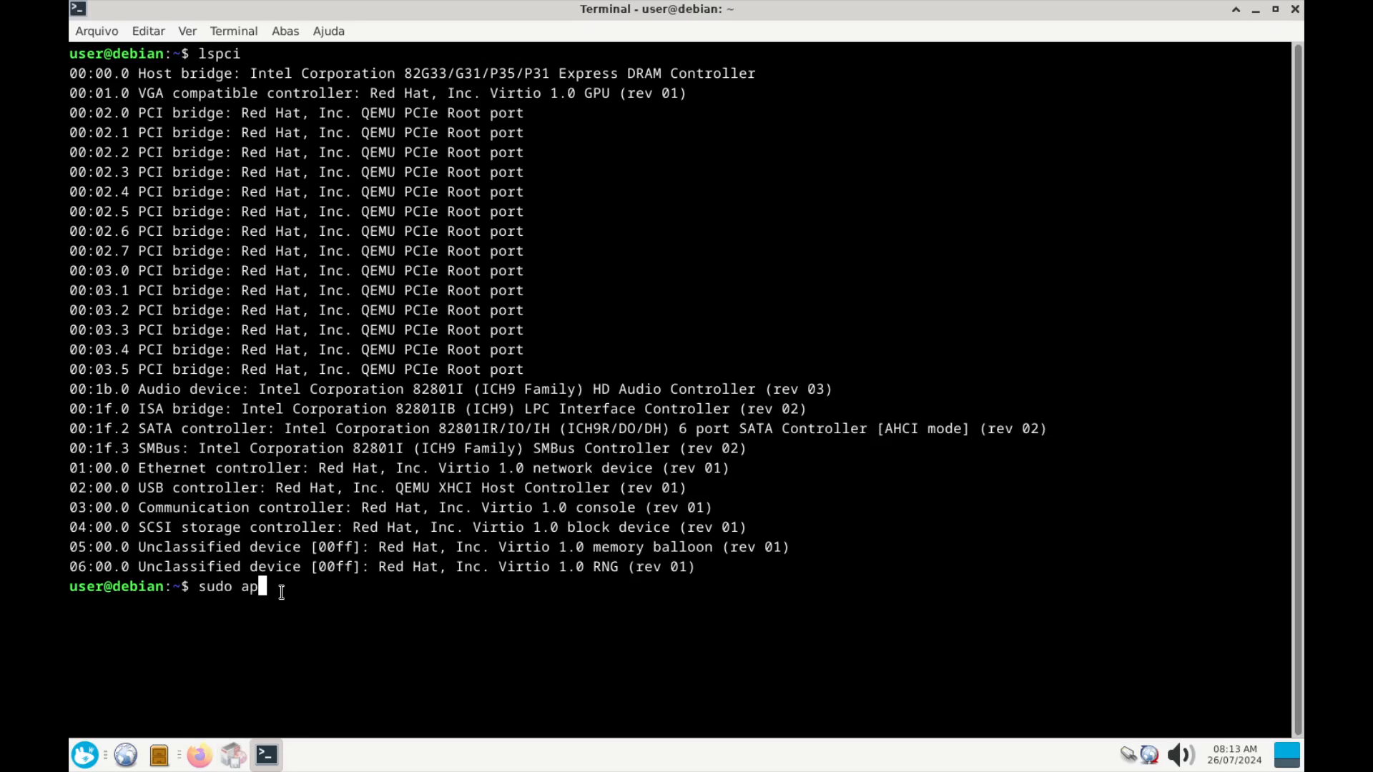
text(t install hardinfo)
key(Return)
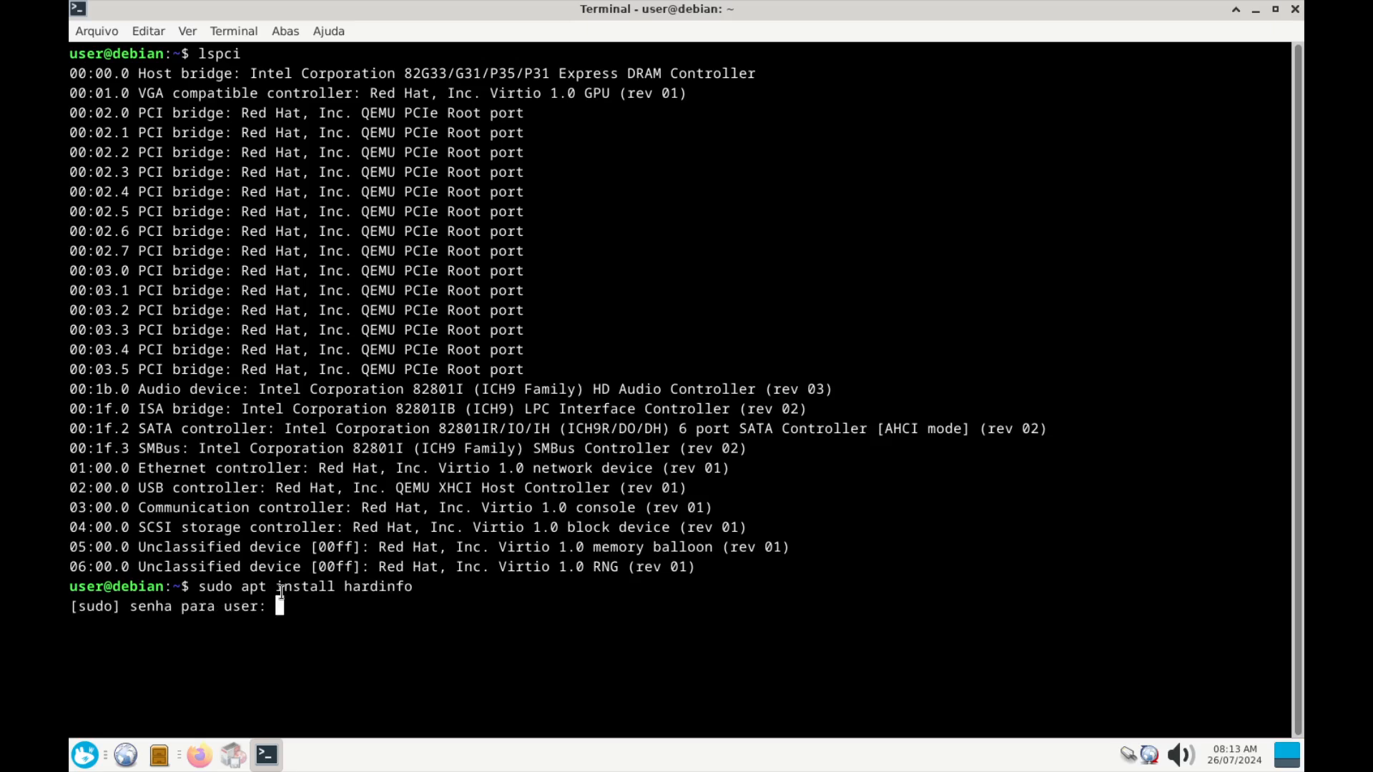
key(Return)
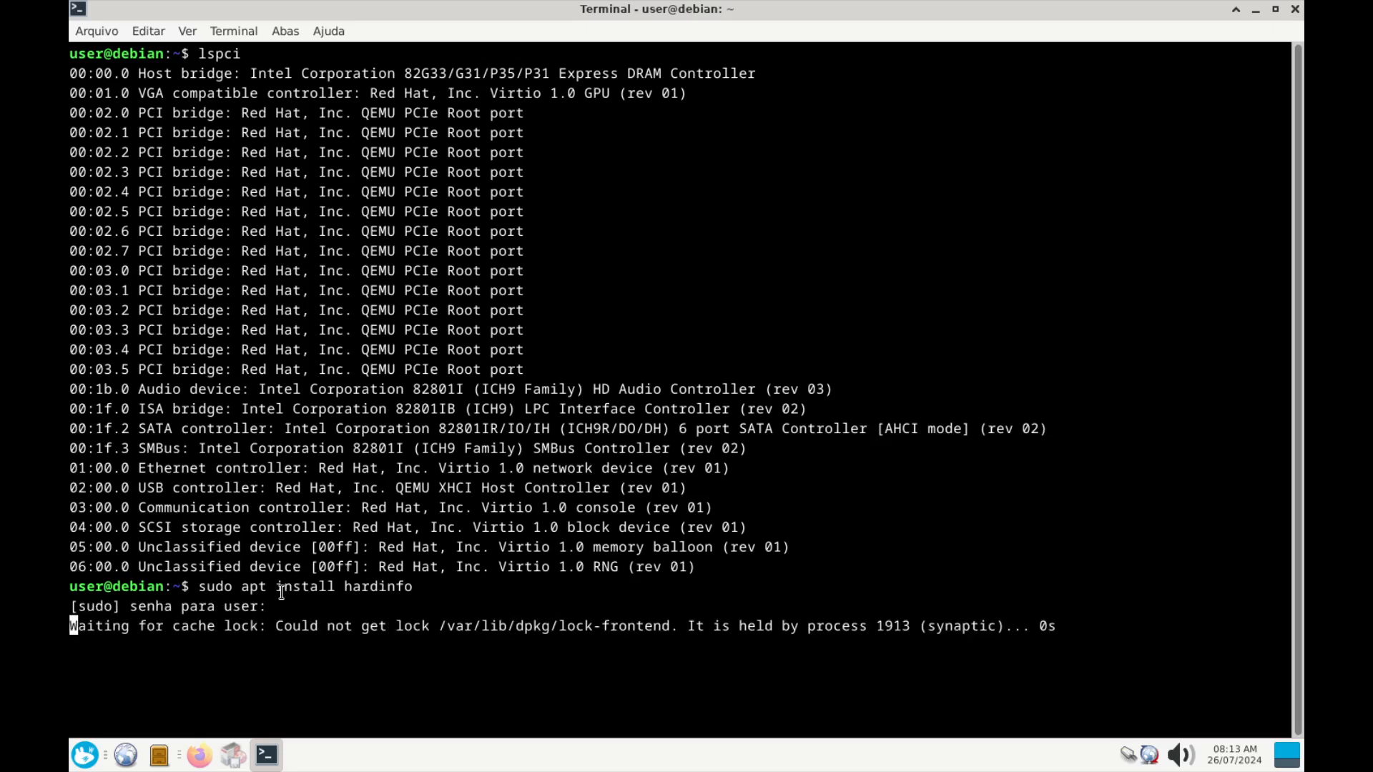
Minimize Synaptic and close the terminal with the stalled install, confirming Fechar janela
click(232, 755)
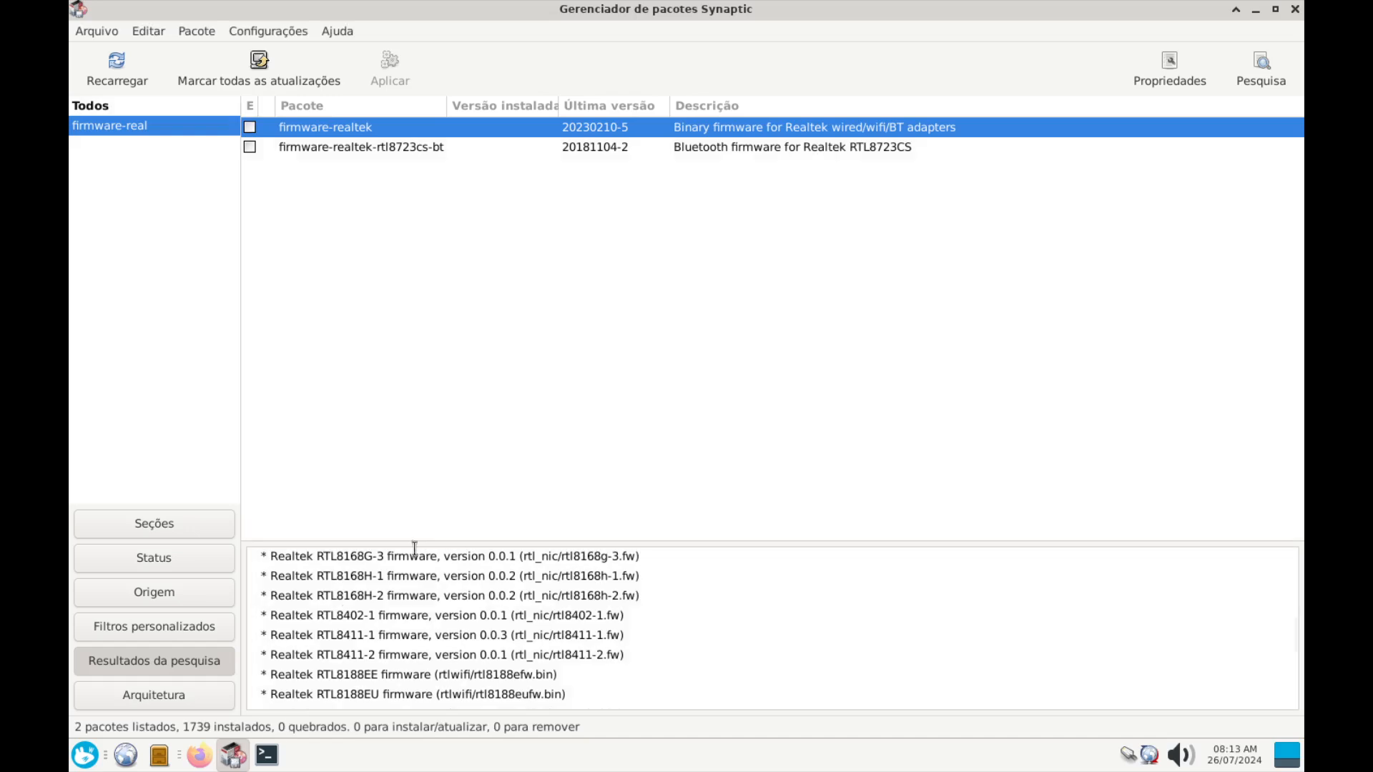
click(1301, 10)
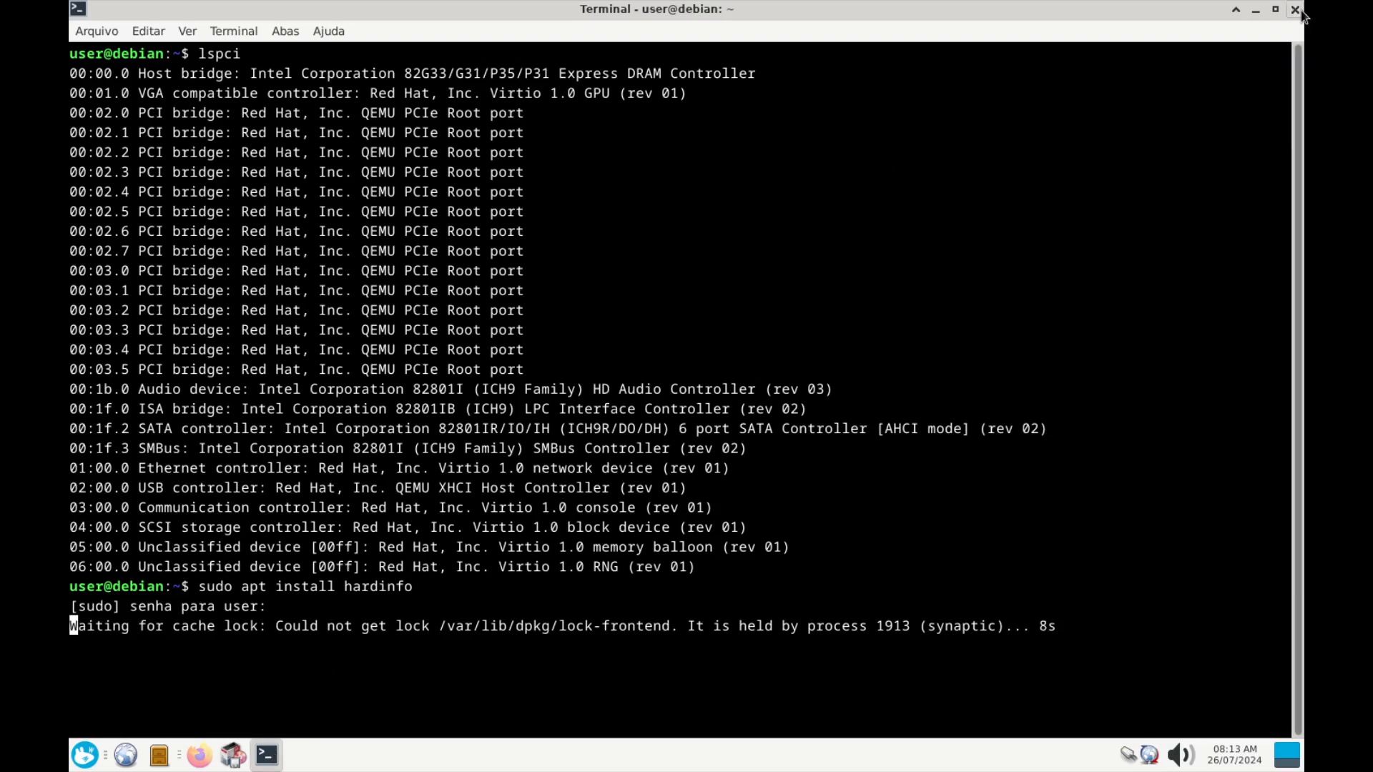
click(1296, 9)
click(779, 458)
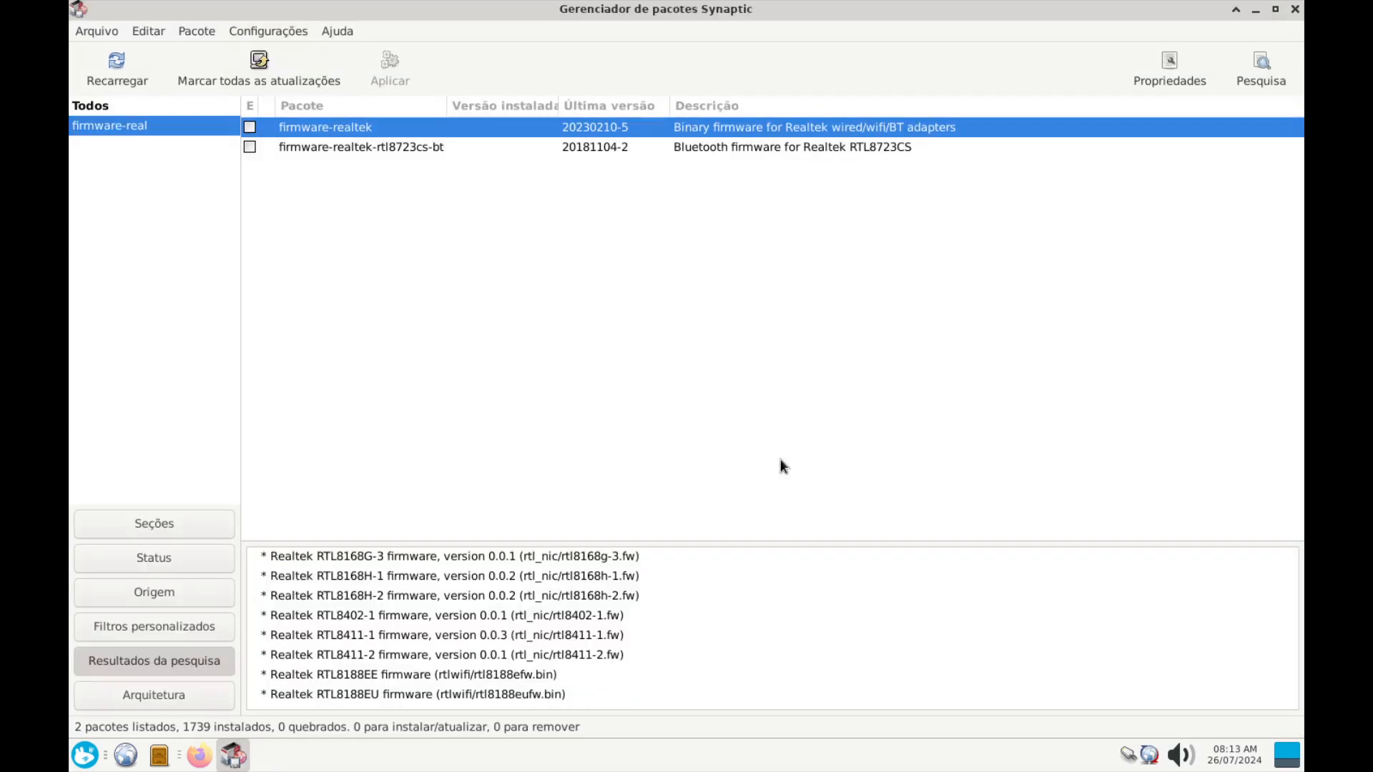
Search Synaptic for 'hardinfo' and mark the hardinfo package for installation
click(1259, 66)
drag(743, 365, 246, 309)
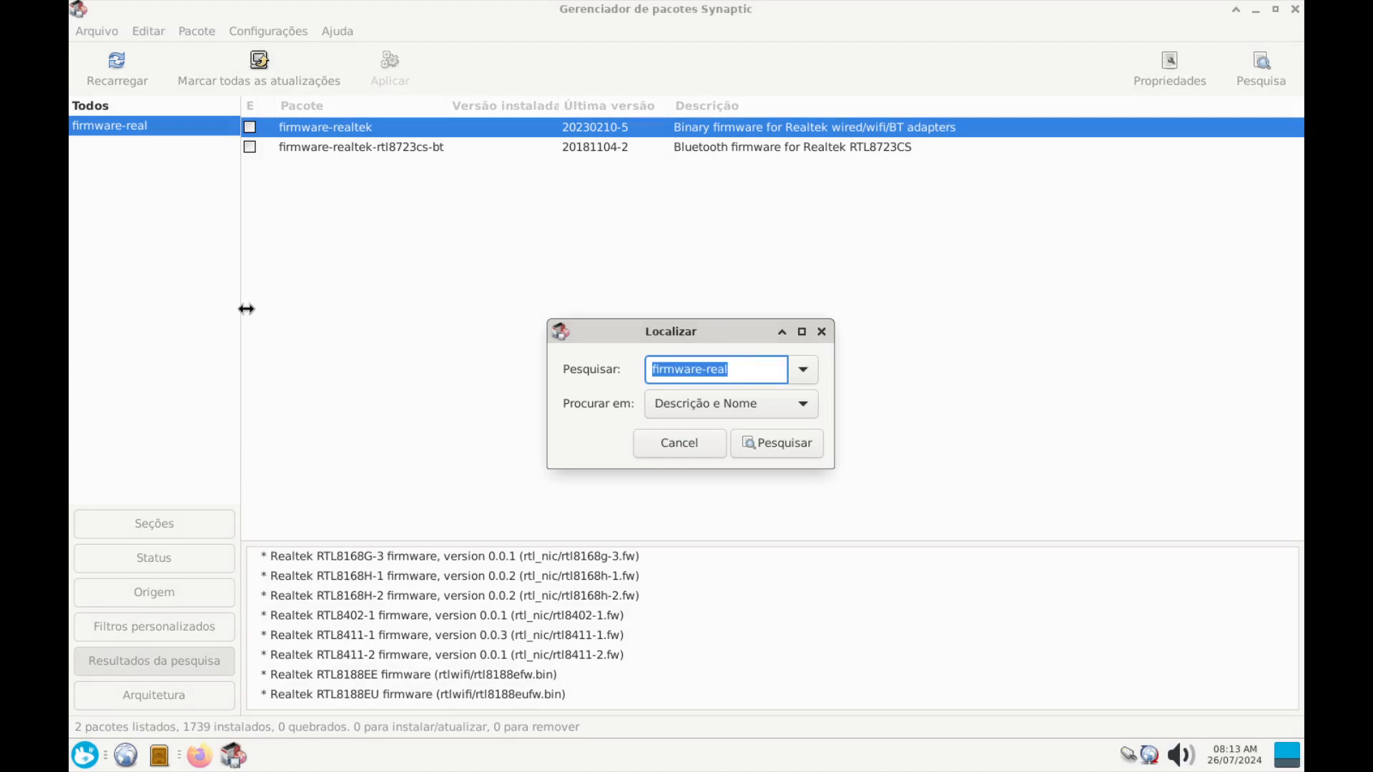
text(hardin)
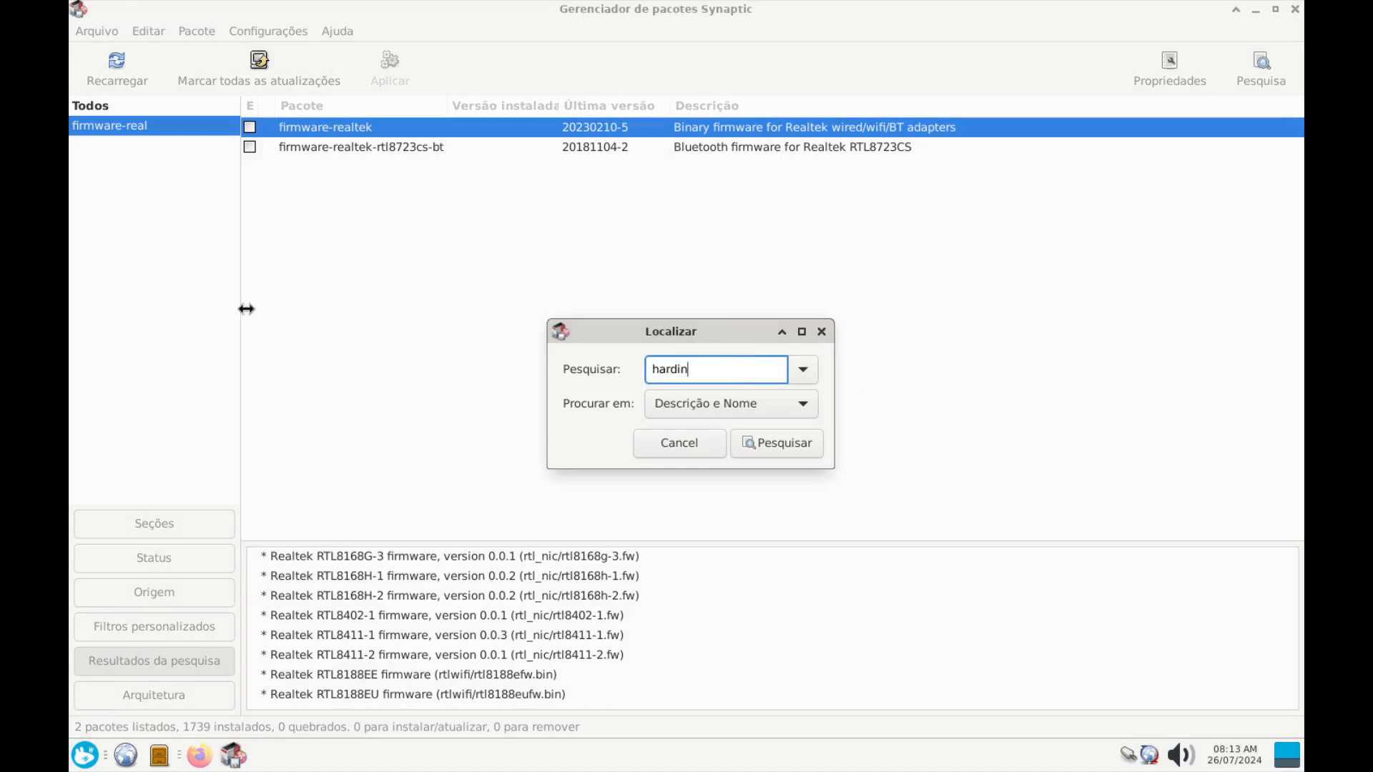
text(fo)
key(Return)
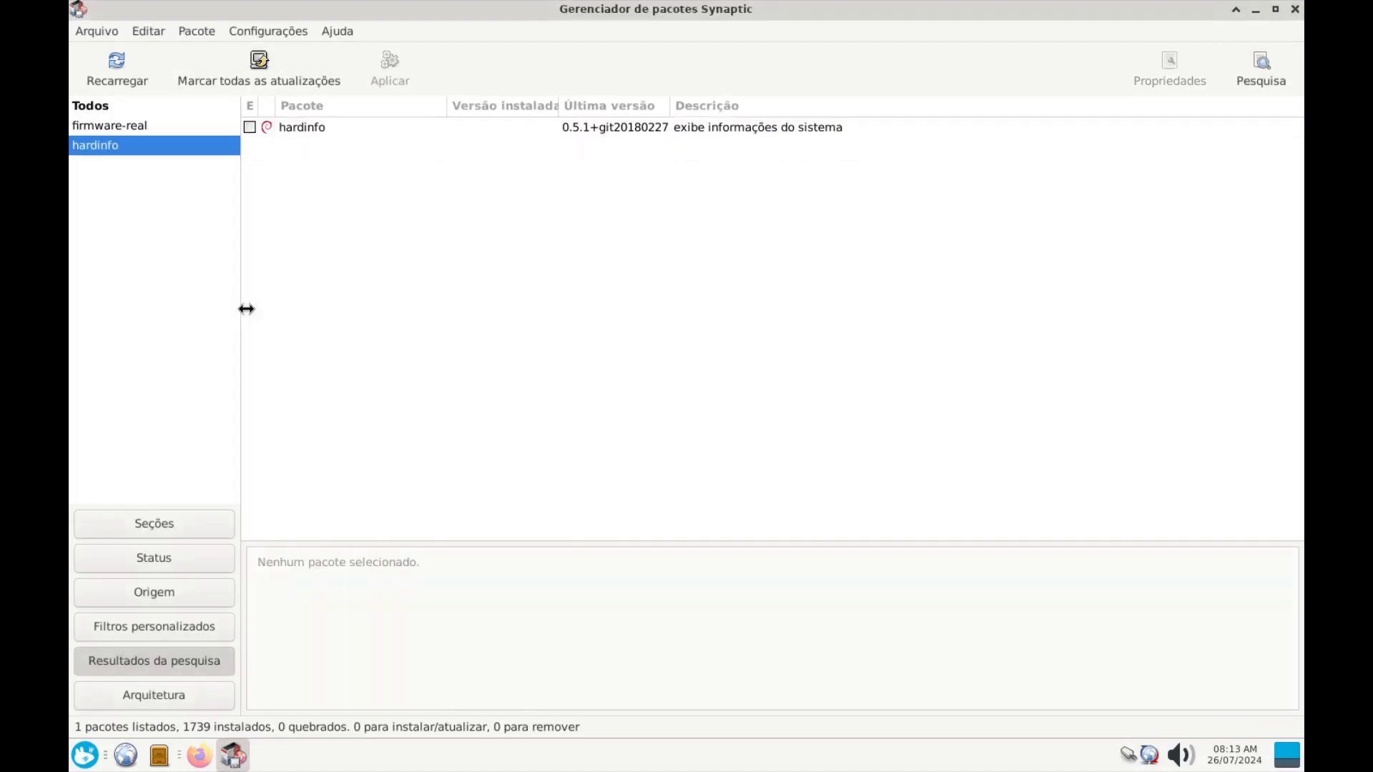
click(319, 138)
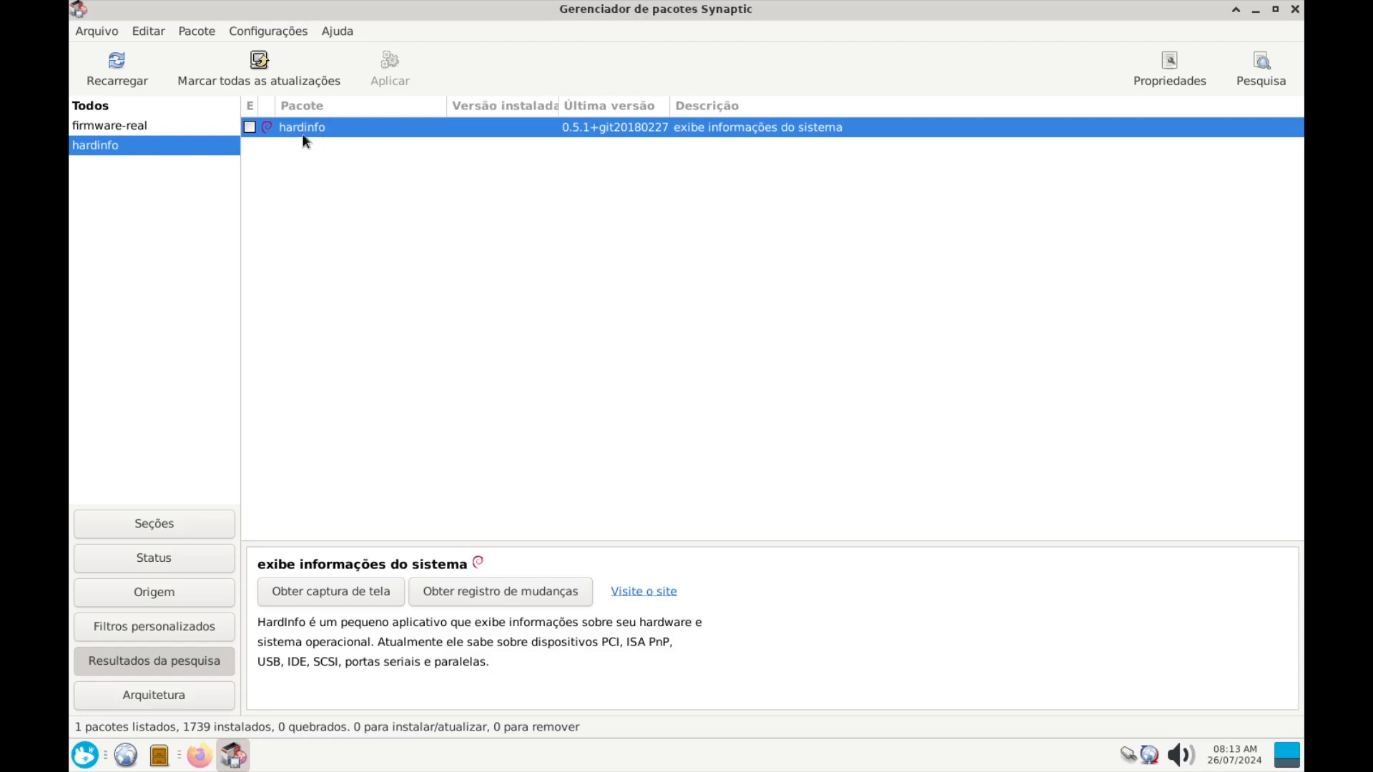
right_click(303, 133)
click(369, 167)
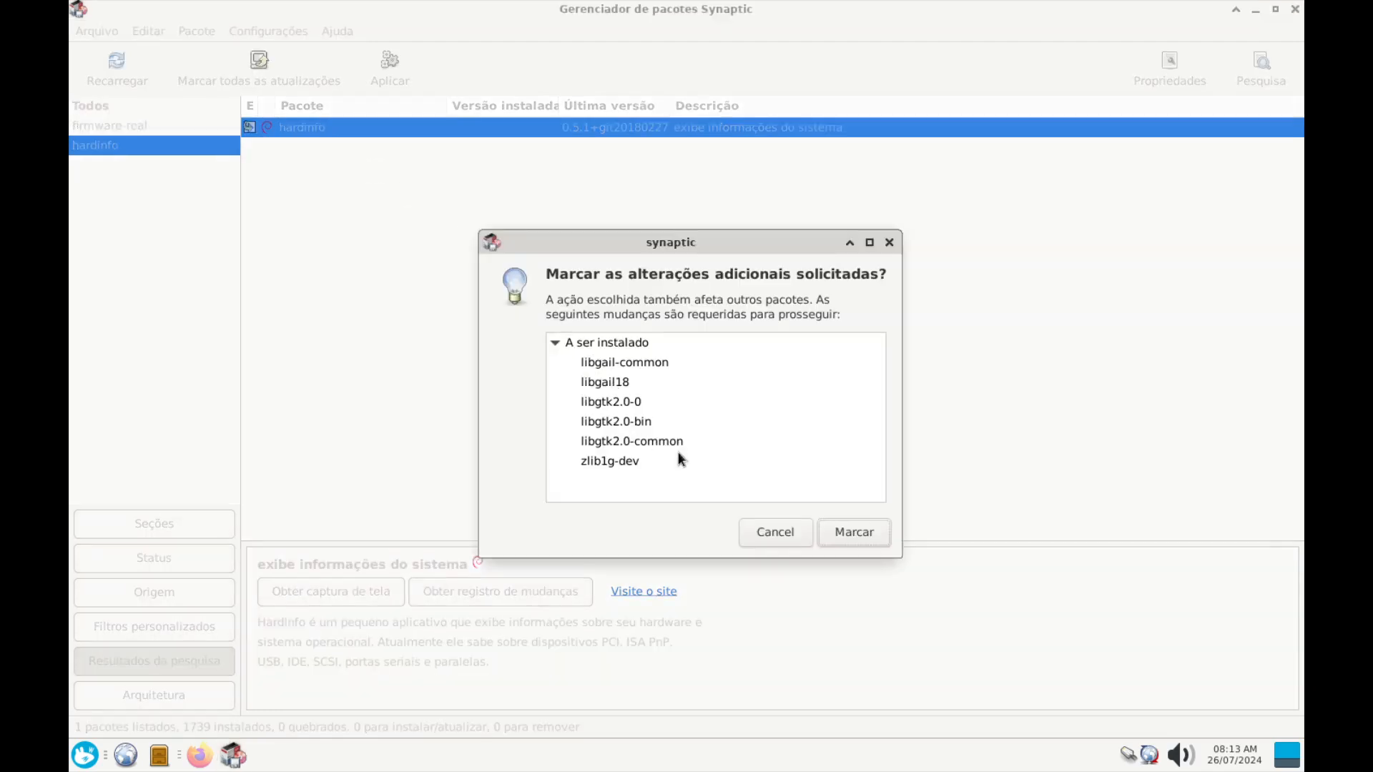
Accept the required dependencies and apply, installing 7 new packages (29,3 MB)
click(84, 756)
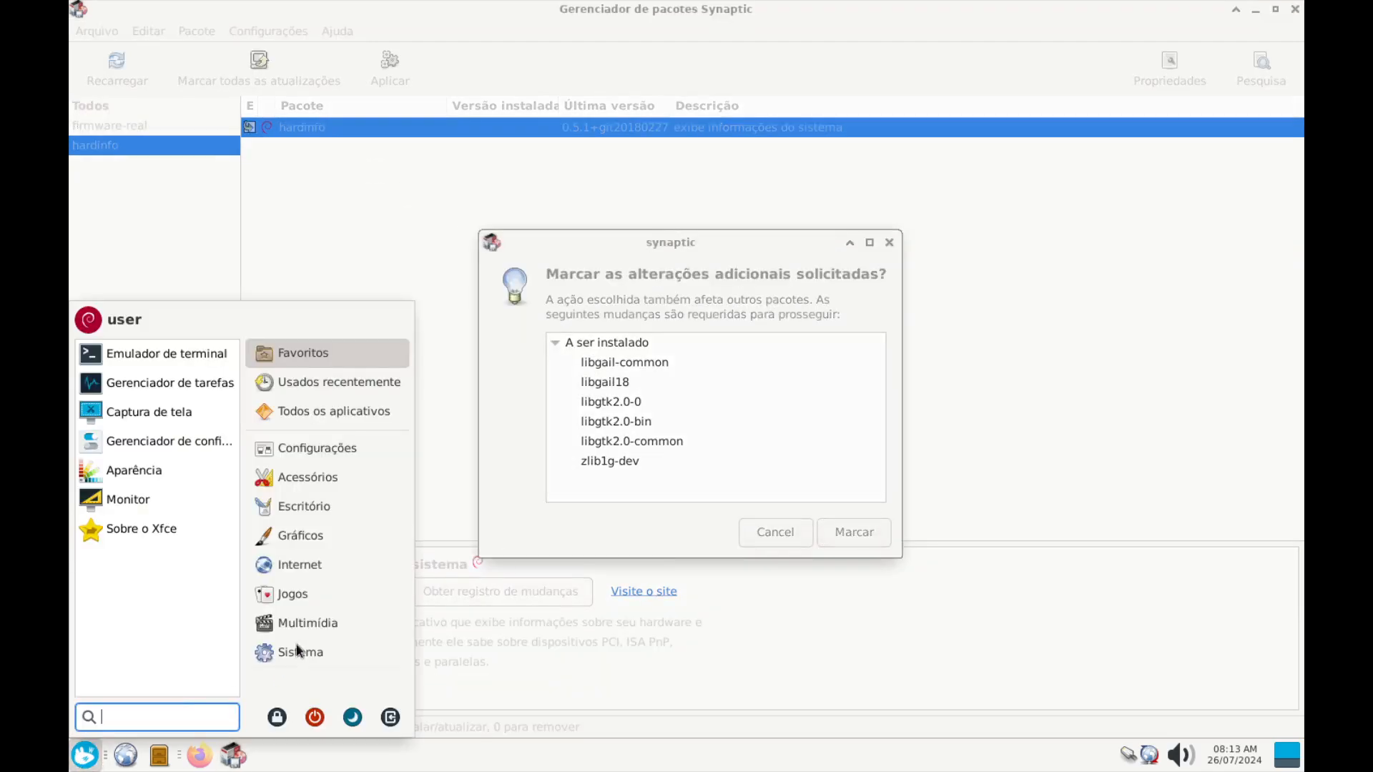
click(307, 654)
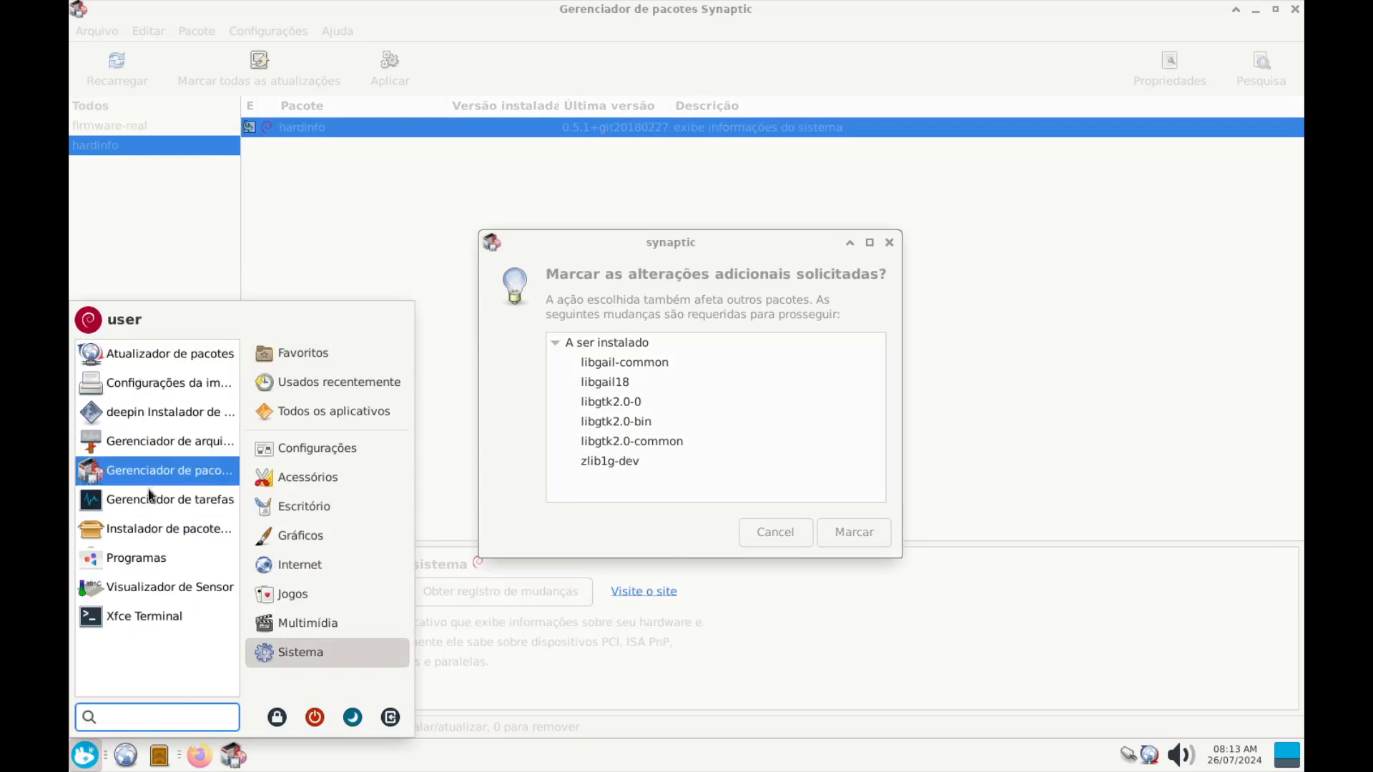
click(819, 472)
click(854, 532)
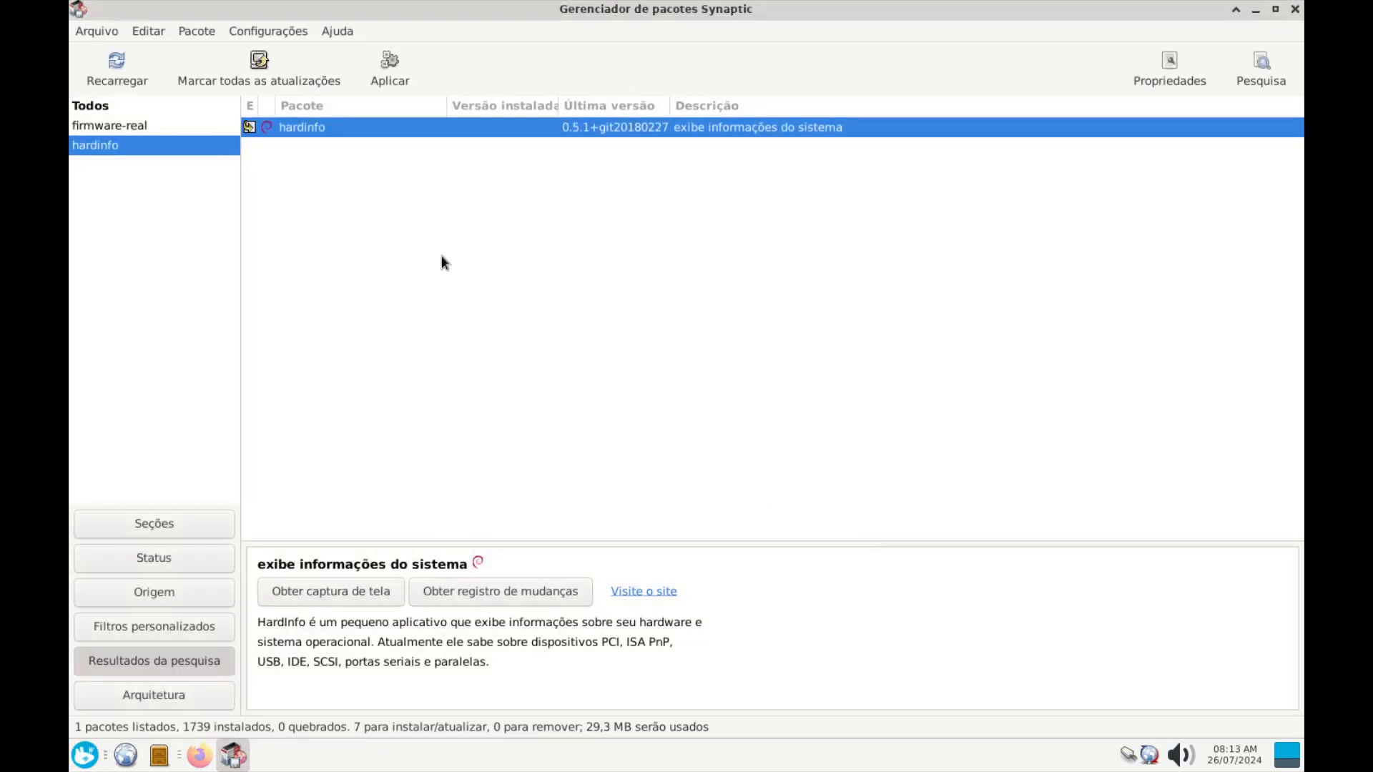
click(394, 75)
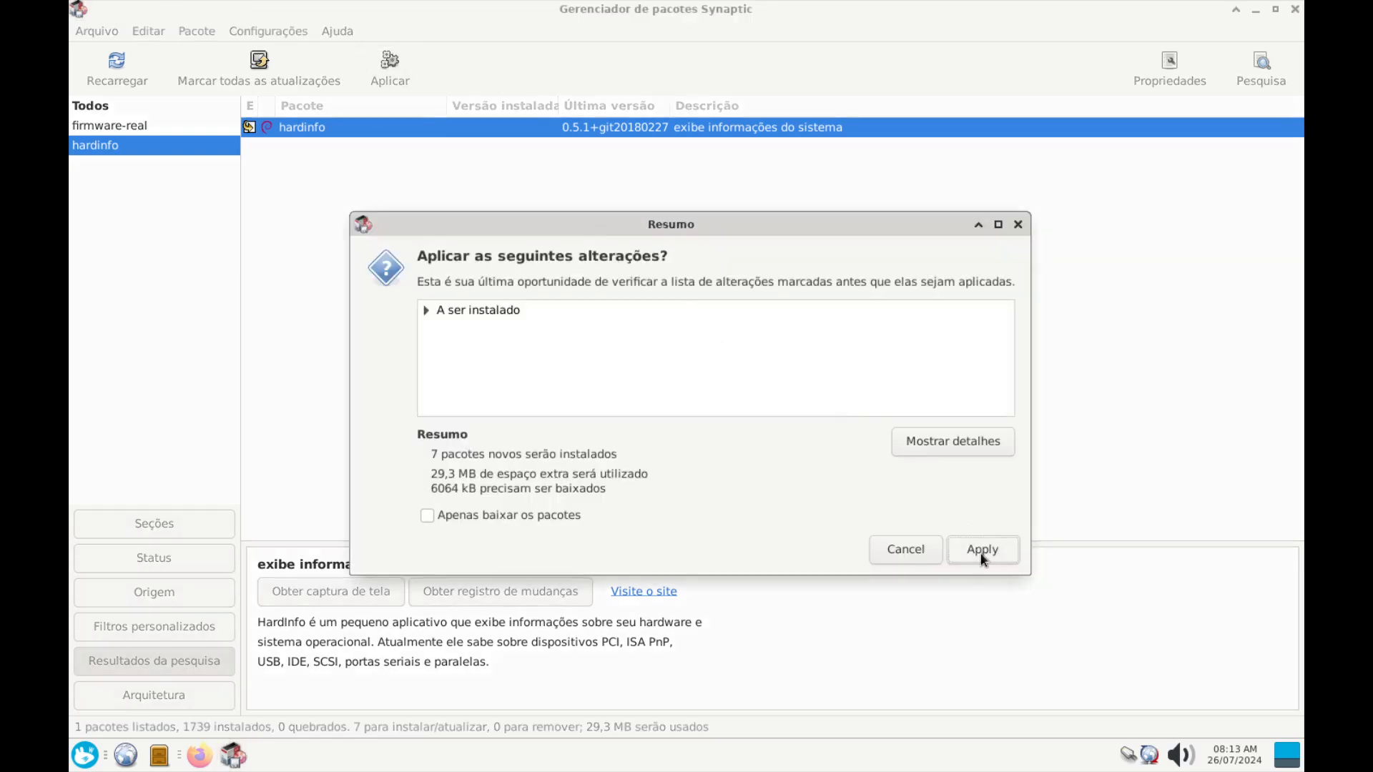
click(981, 552)
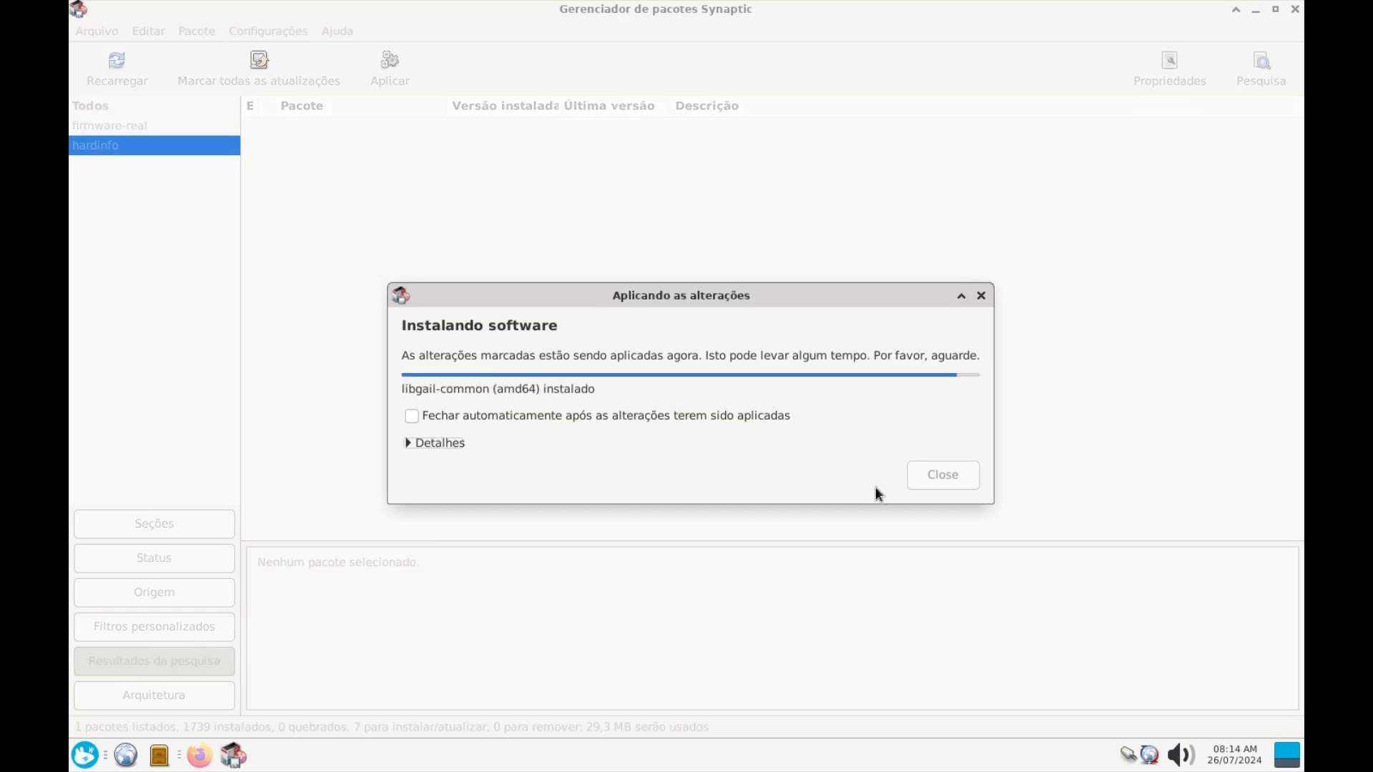
click(943, 452)
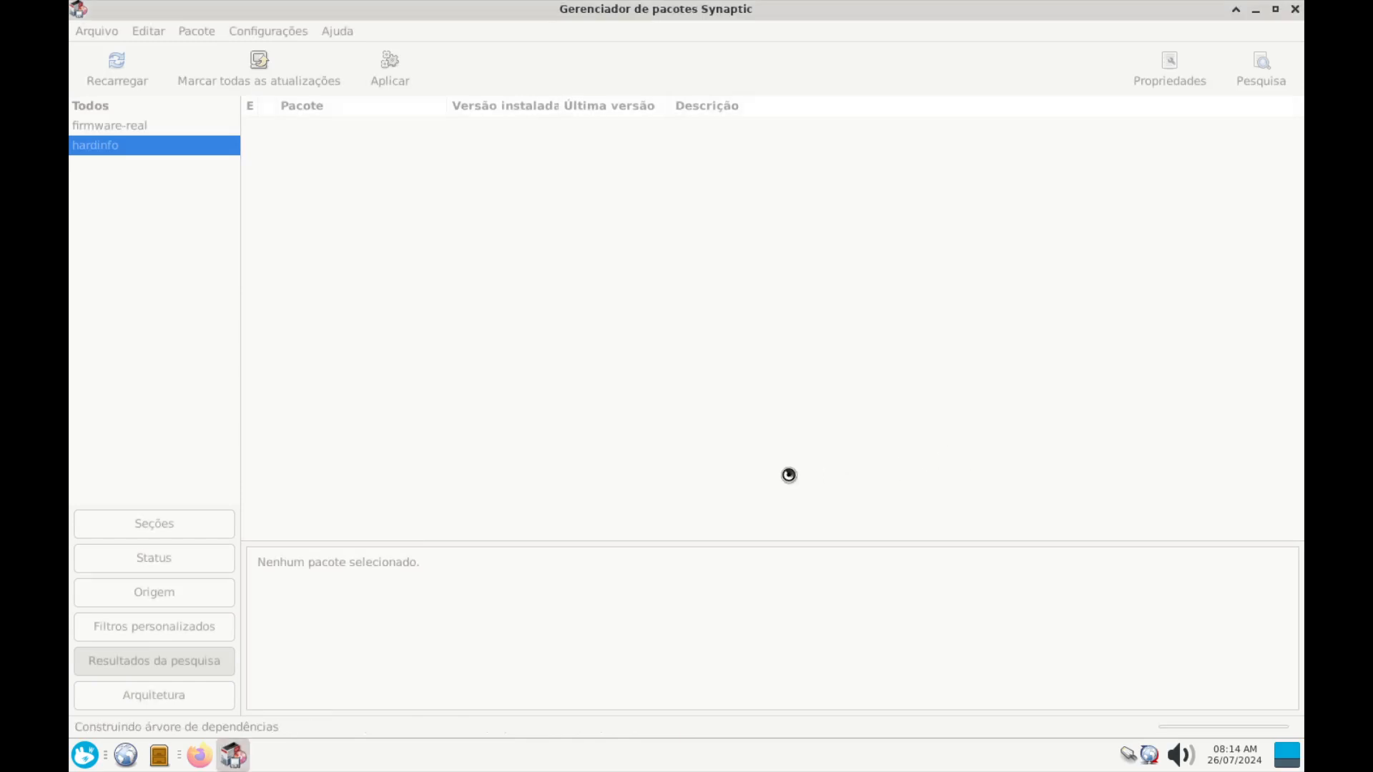
Launch Informações e Testes do Sistema from the Sistema menu and maximize it
click(85, 761)
click(313, 652)
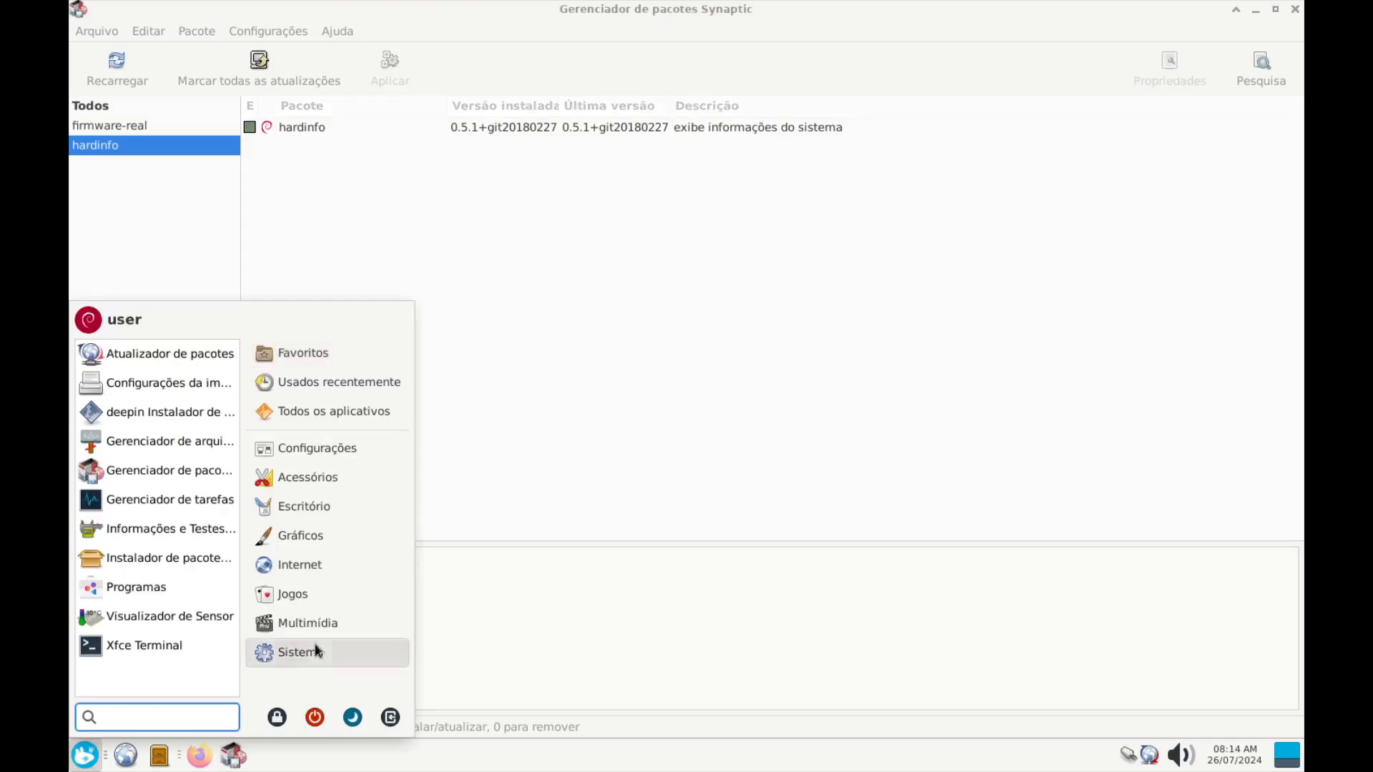
click(178, 541)
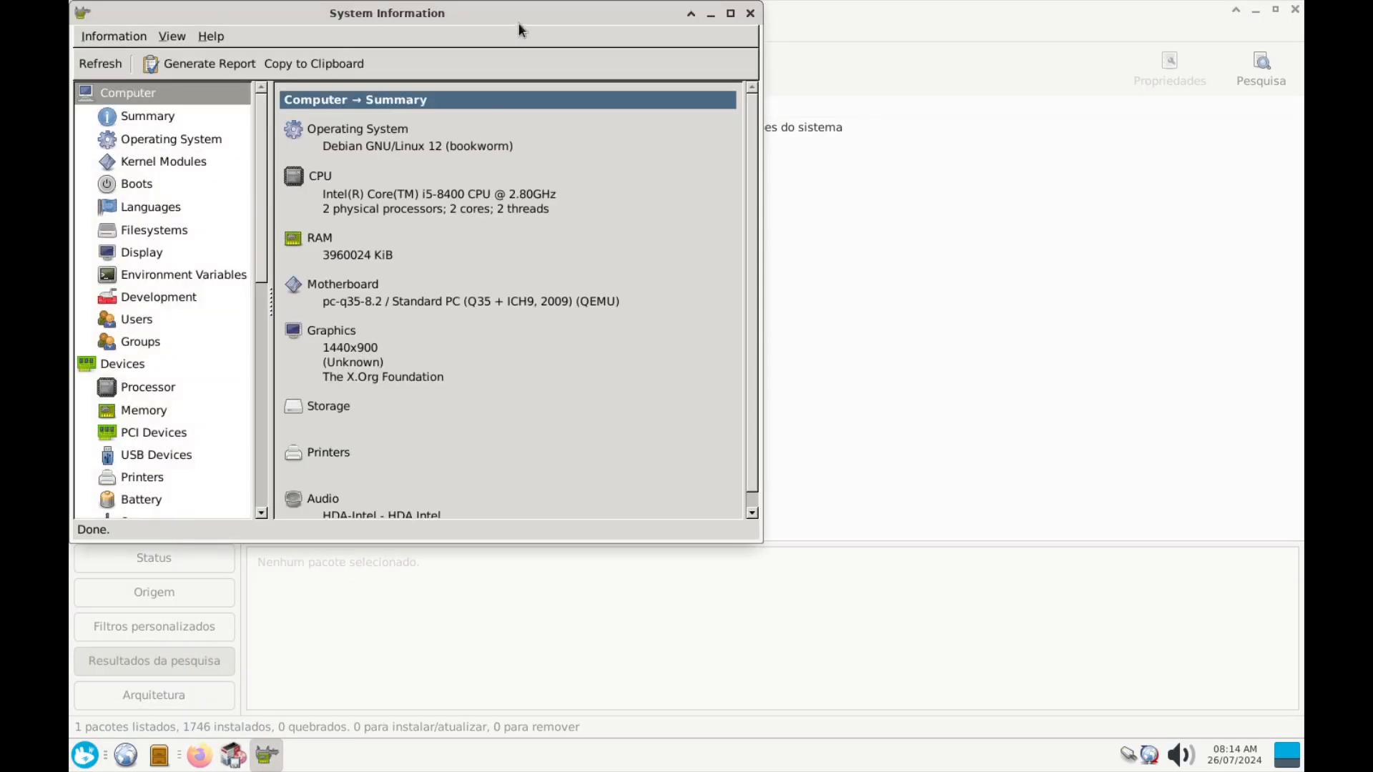
drag(520, 28, 724, 94)
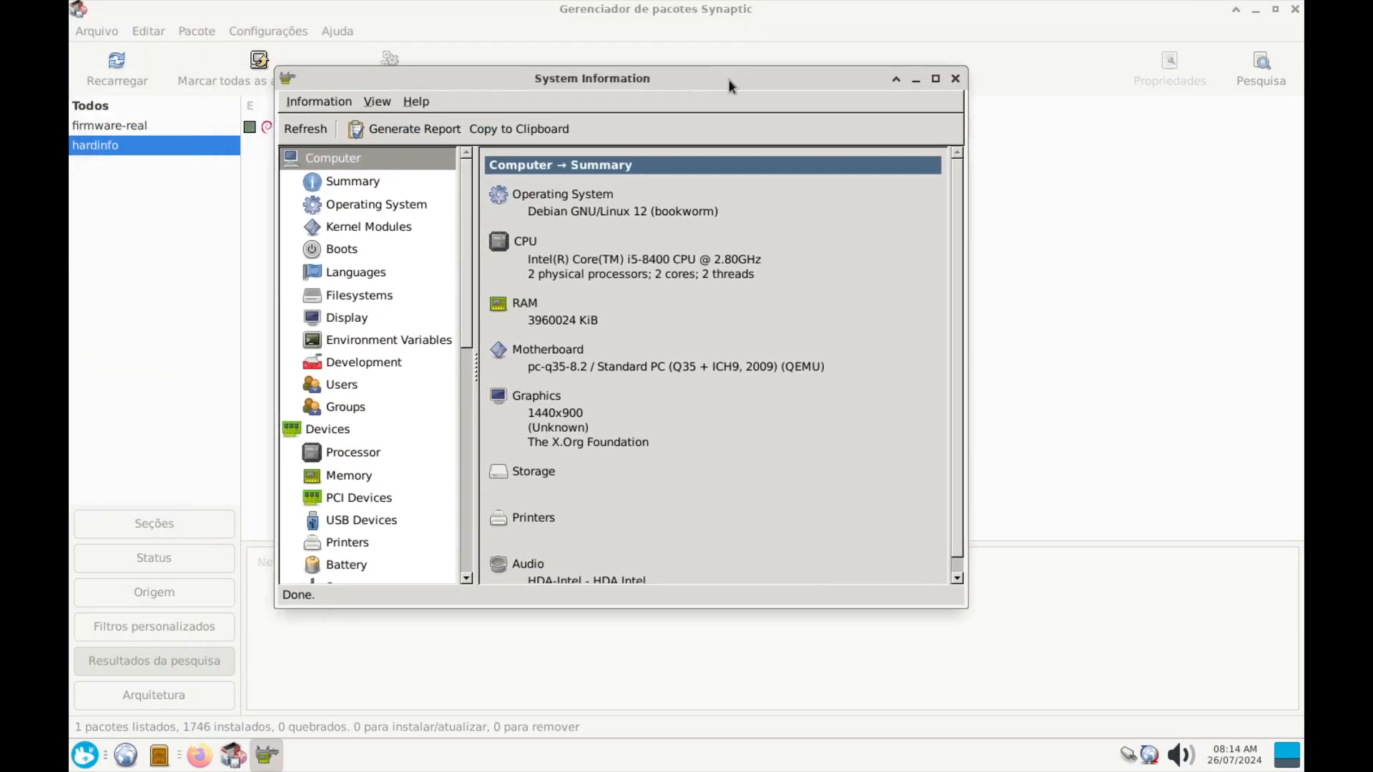
click(935, 79)
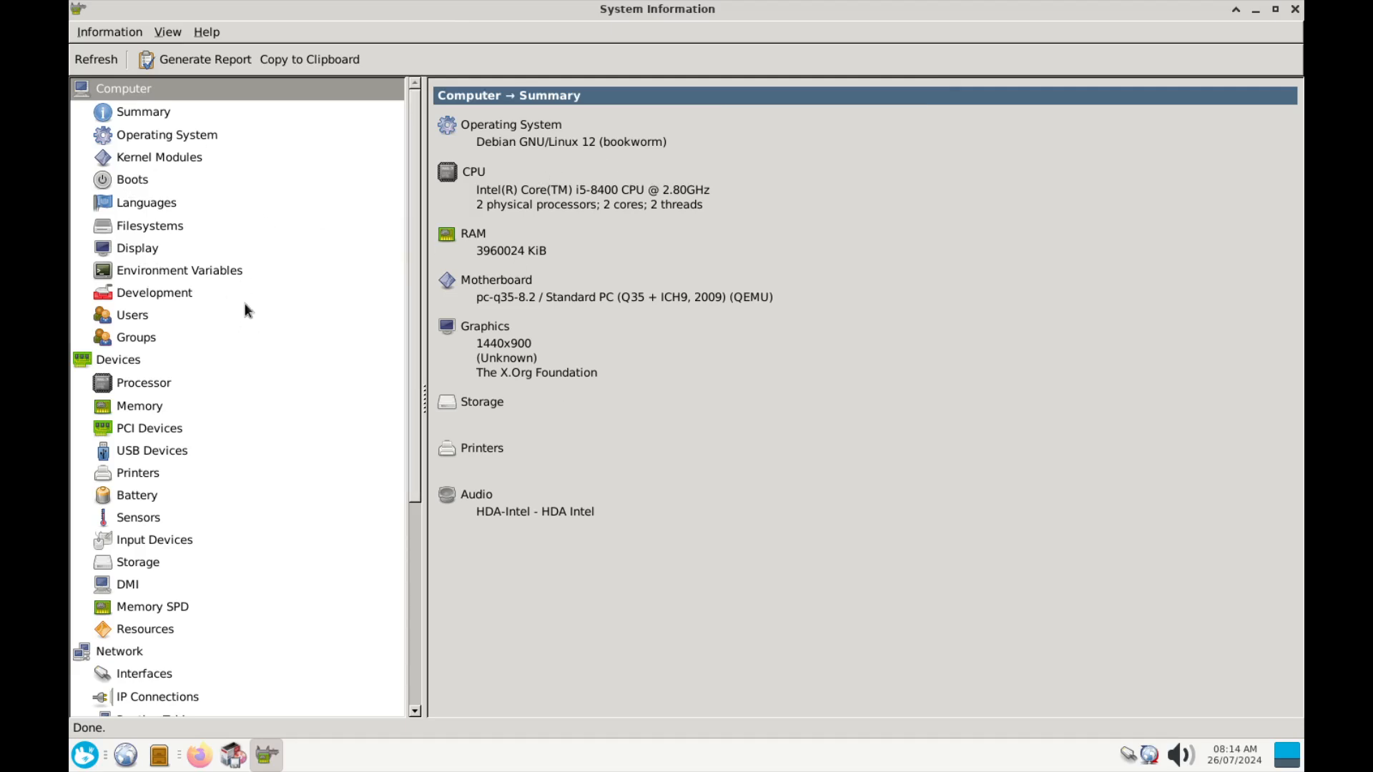
Show the PCI Devices list under Devices in HardInfo
scroll(237, 522, down, 5)
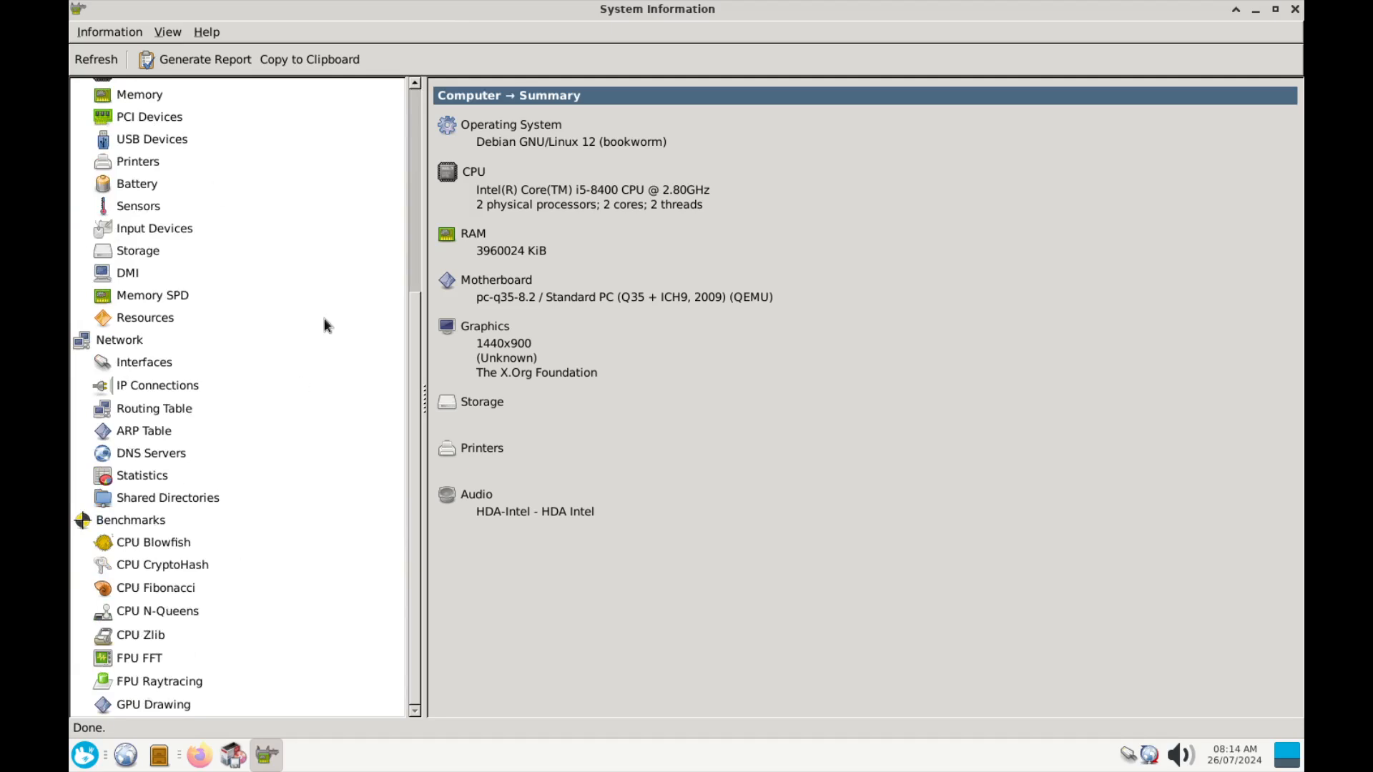
scroll(397, 439, up, 5)
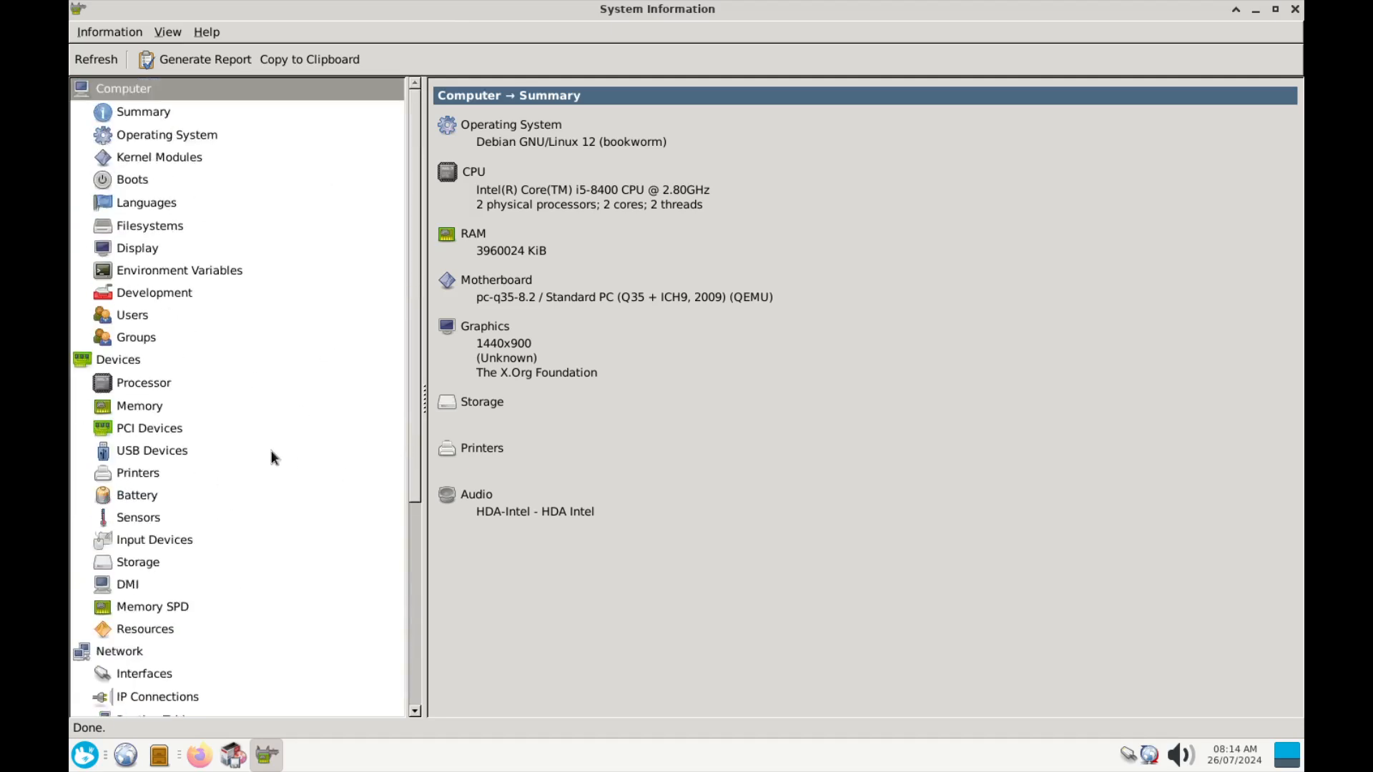
click(136, 430)
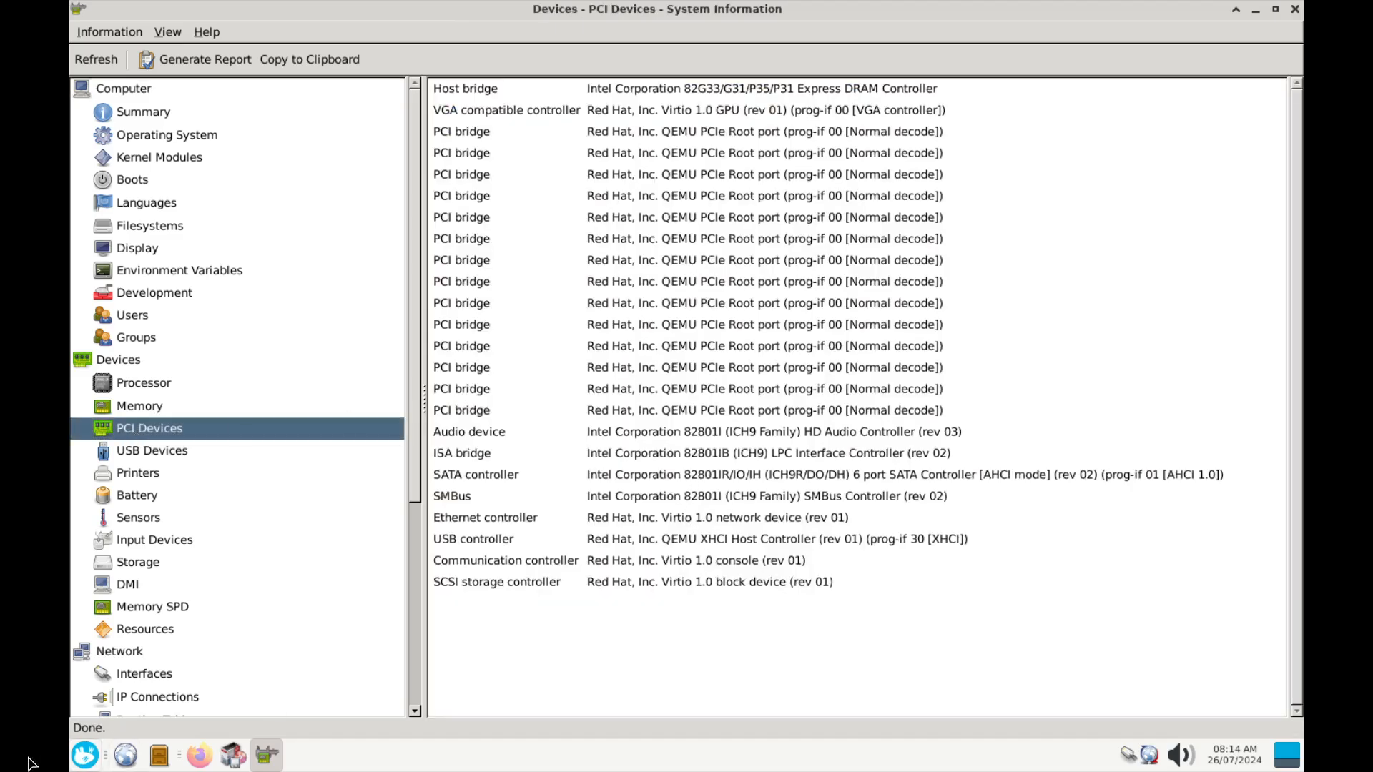
Launch a terminal via the 'ter' menu search and run lspci
click(82, 758)
text(ter)
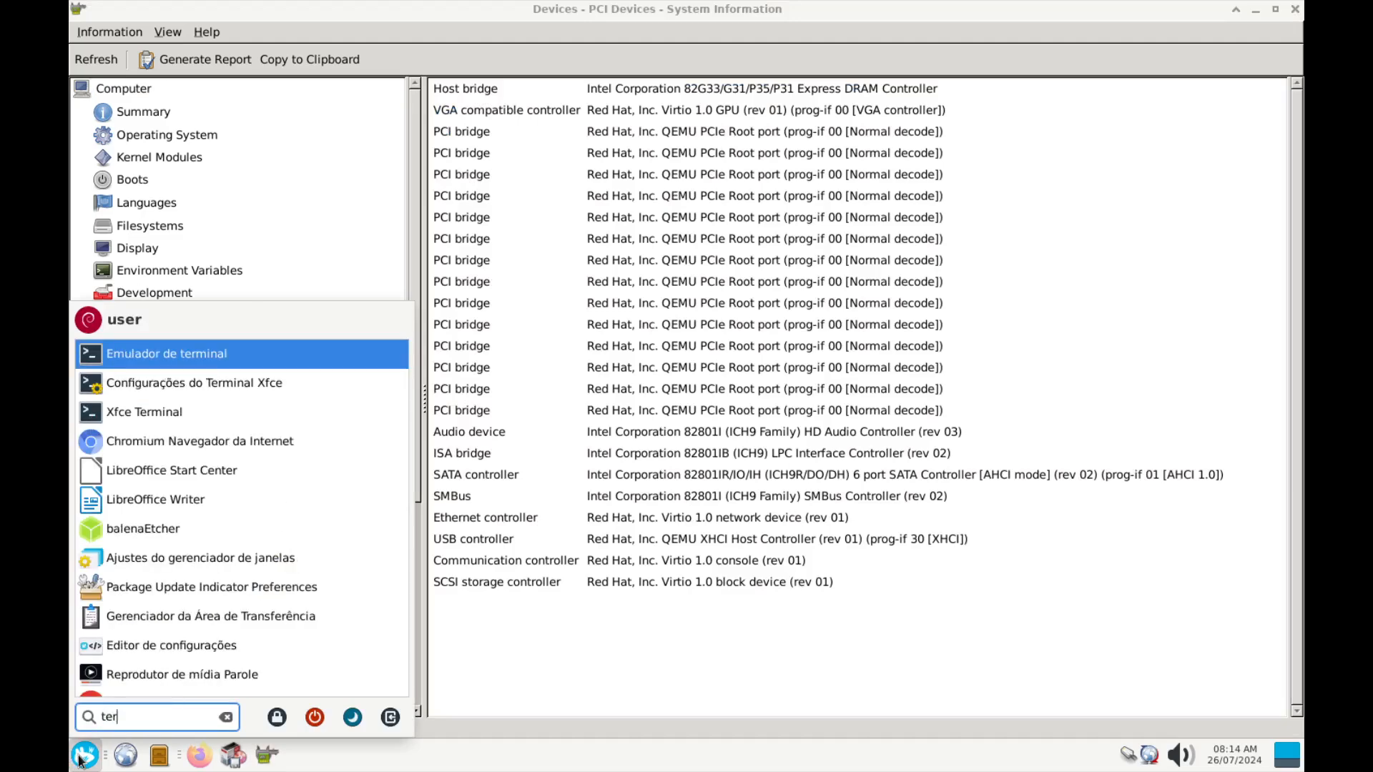
key(Return)
text(lspci)
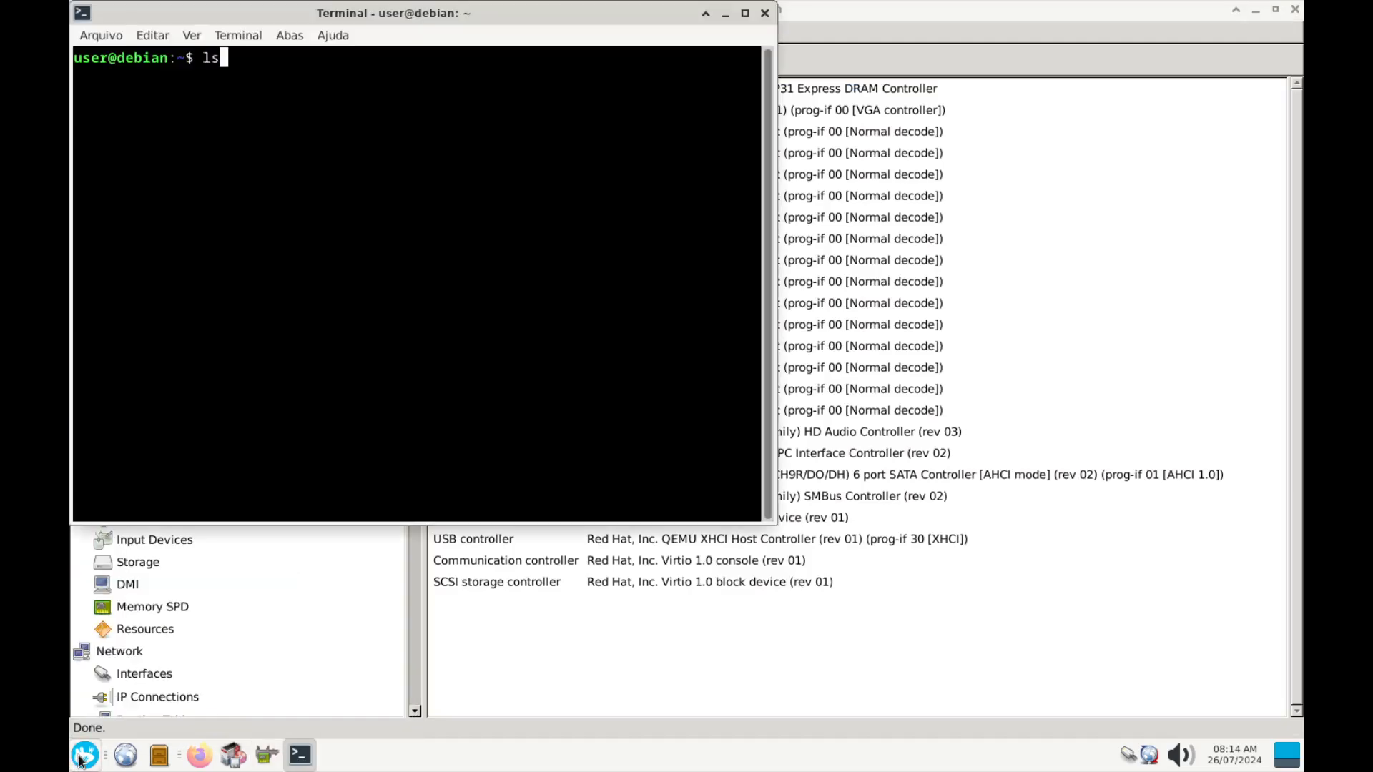
key(Return)
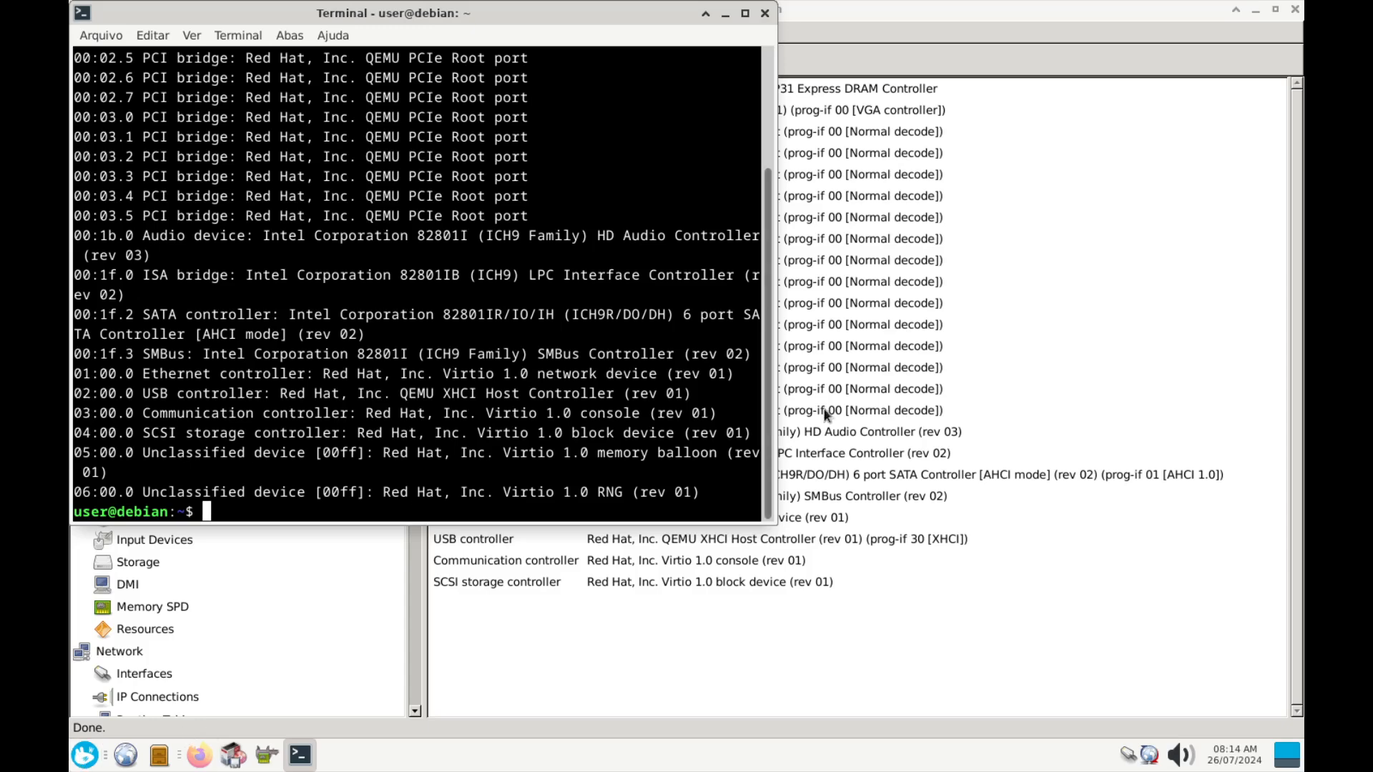
Place the lspci output beside HardInfo's PCI list, then minimize the terminal and HardInfo
drag(605, 12, 1162, 101)
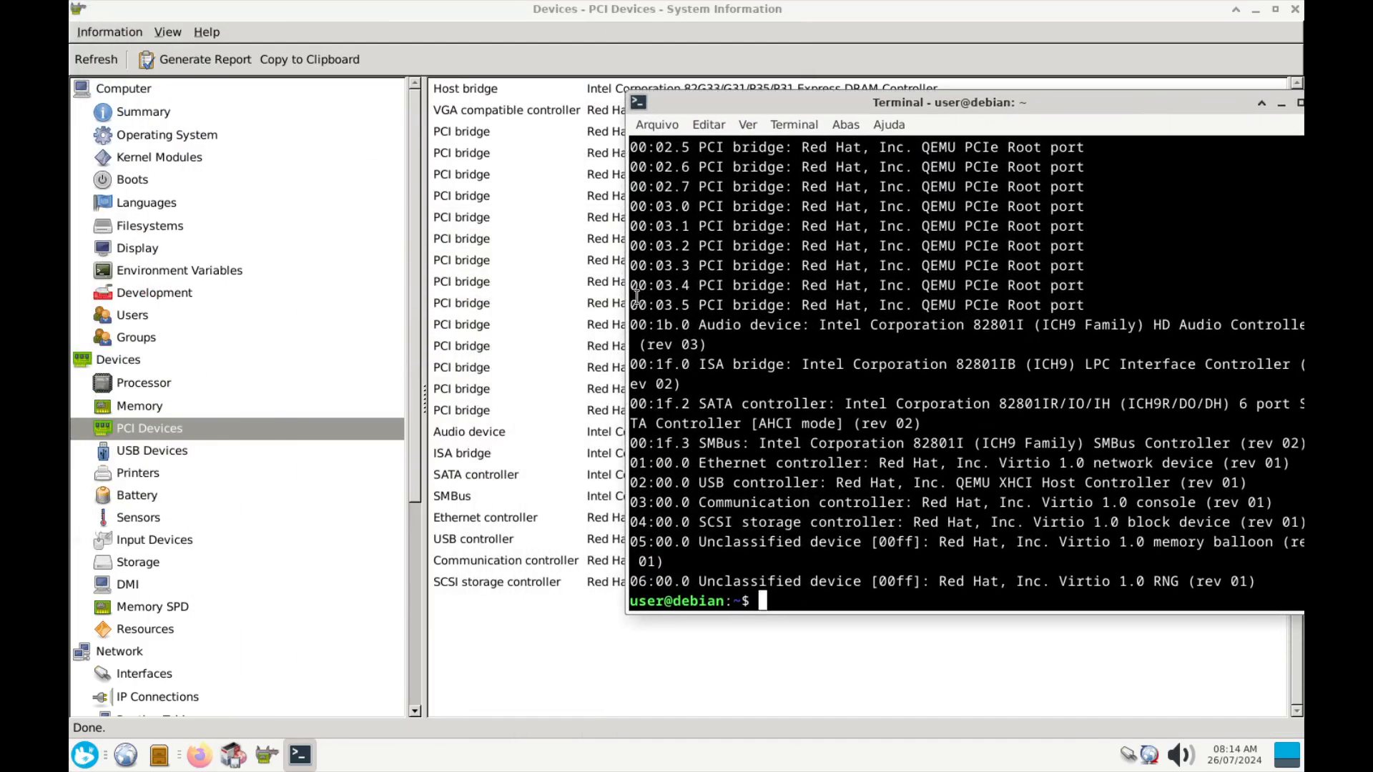
drag(627, 290, 413, 325)
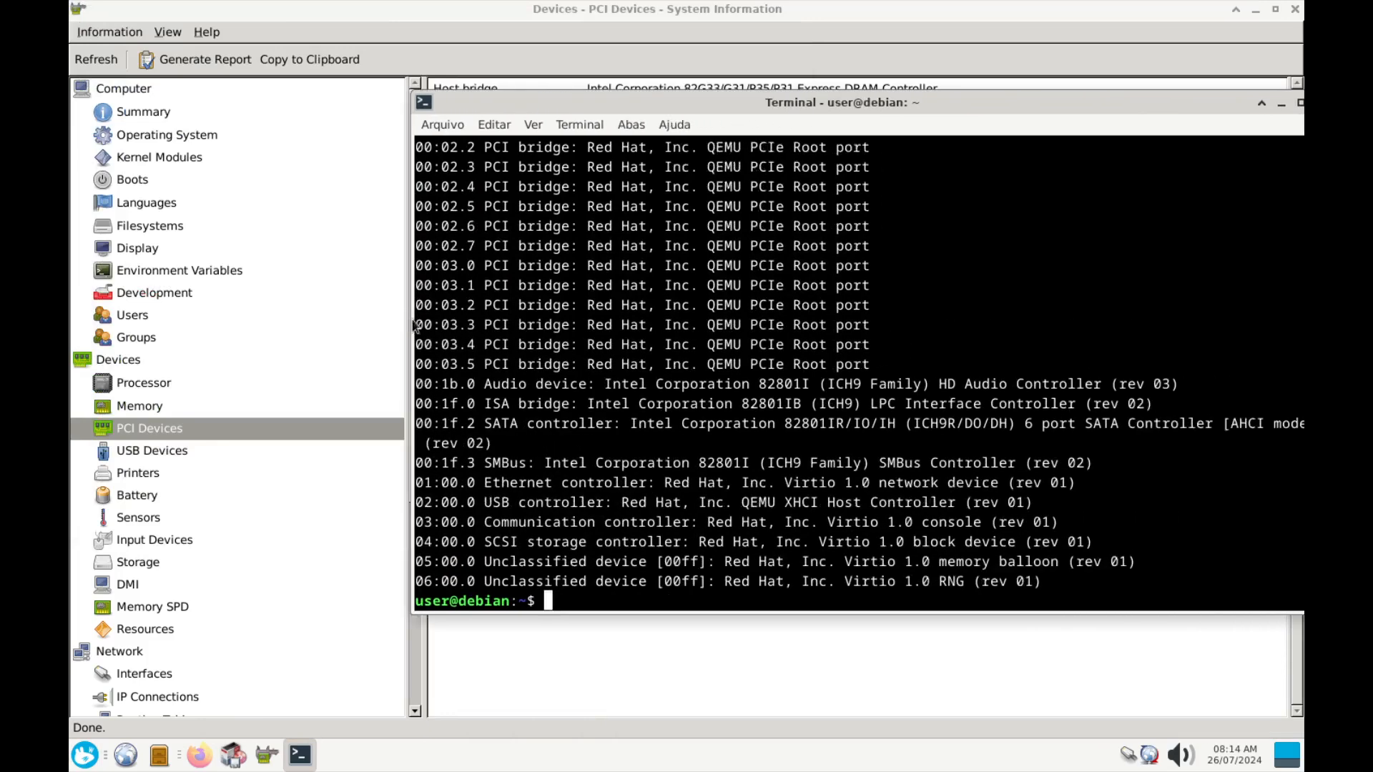
scroll(799, 523, up, 2)
scroll(799, 522, down, 2)
drag(719, 101, 874, 146)
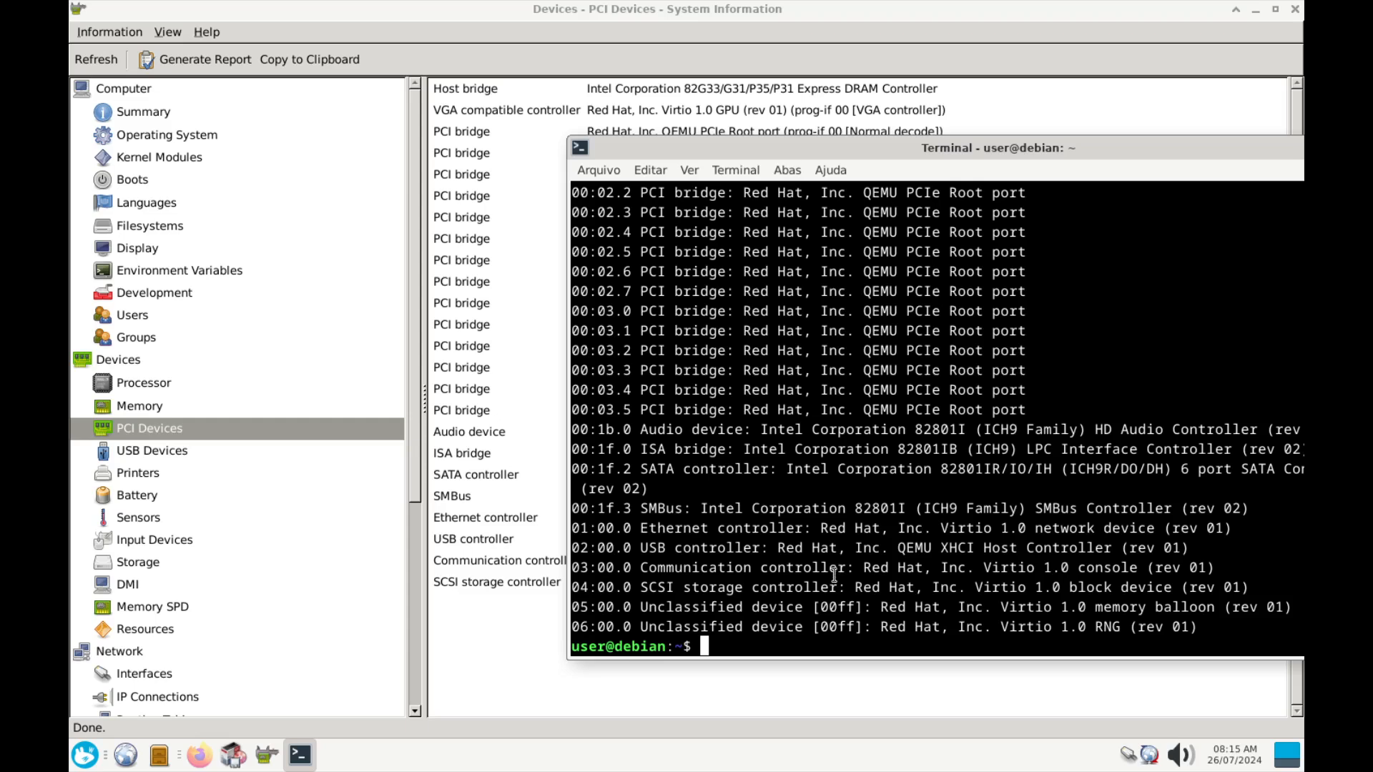
drag(922, 147, 594, 133)
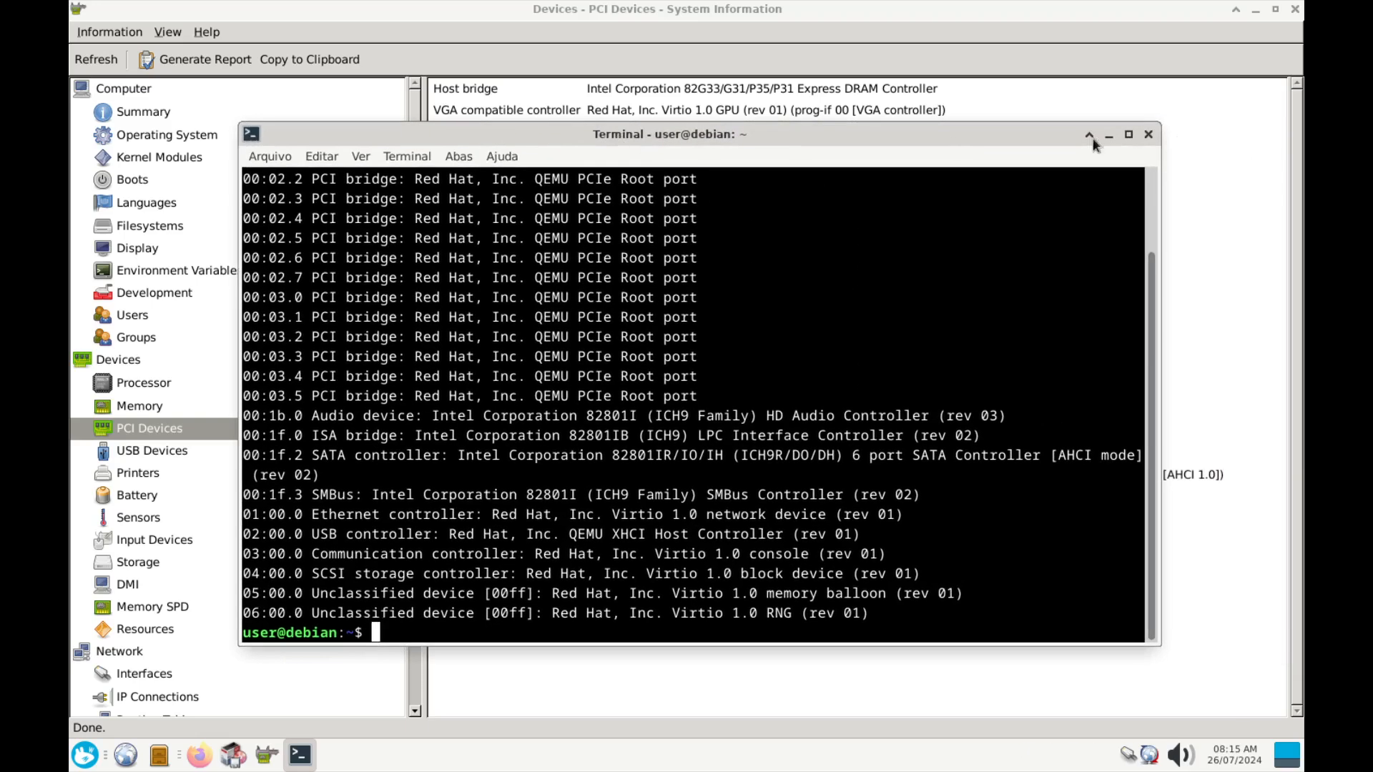
click(1109, 137)
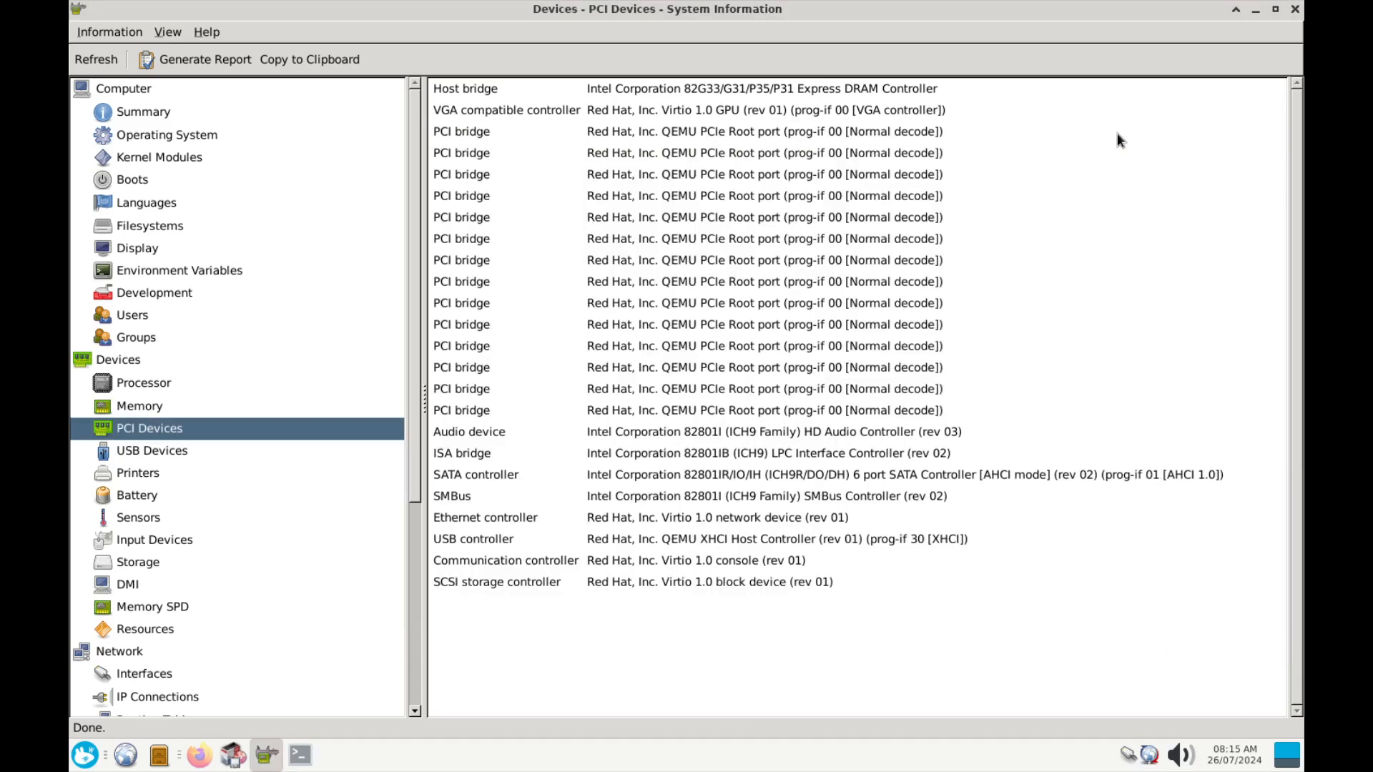
click(1255, 10)
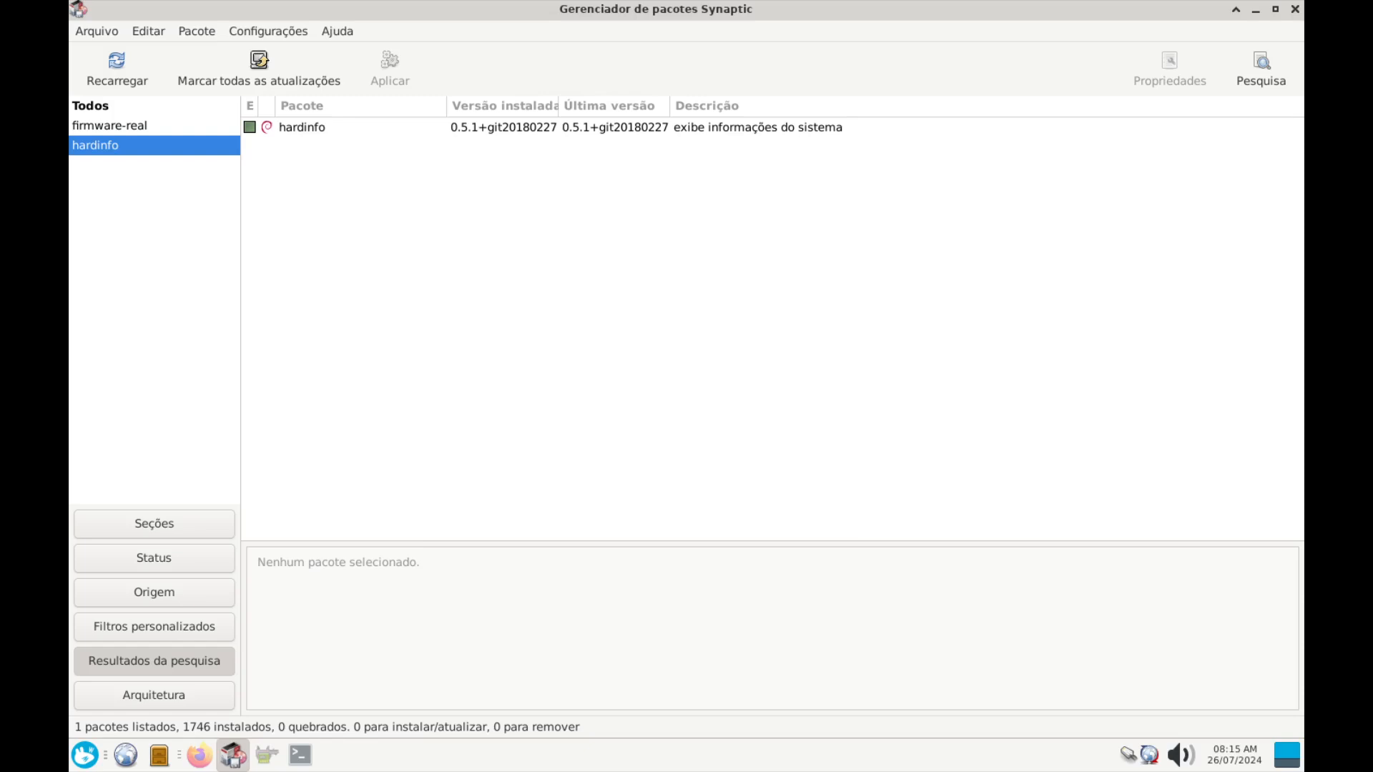
Bring the terminal over Synaptic, enlarge the window, and run lspci
drag(0, 150, 720, 167)
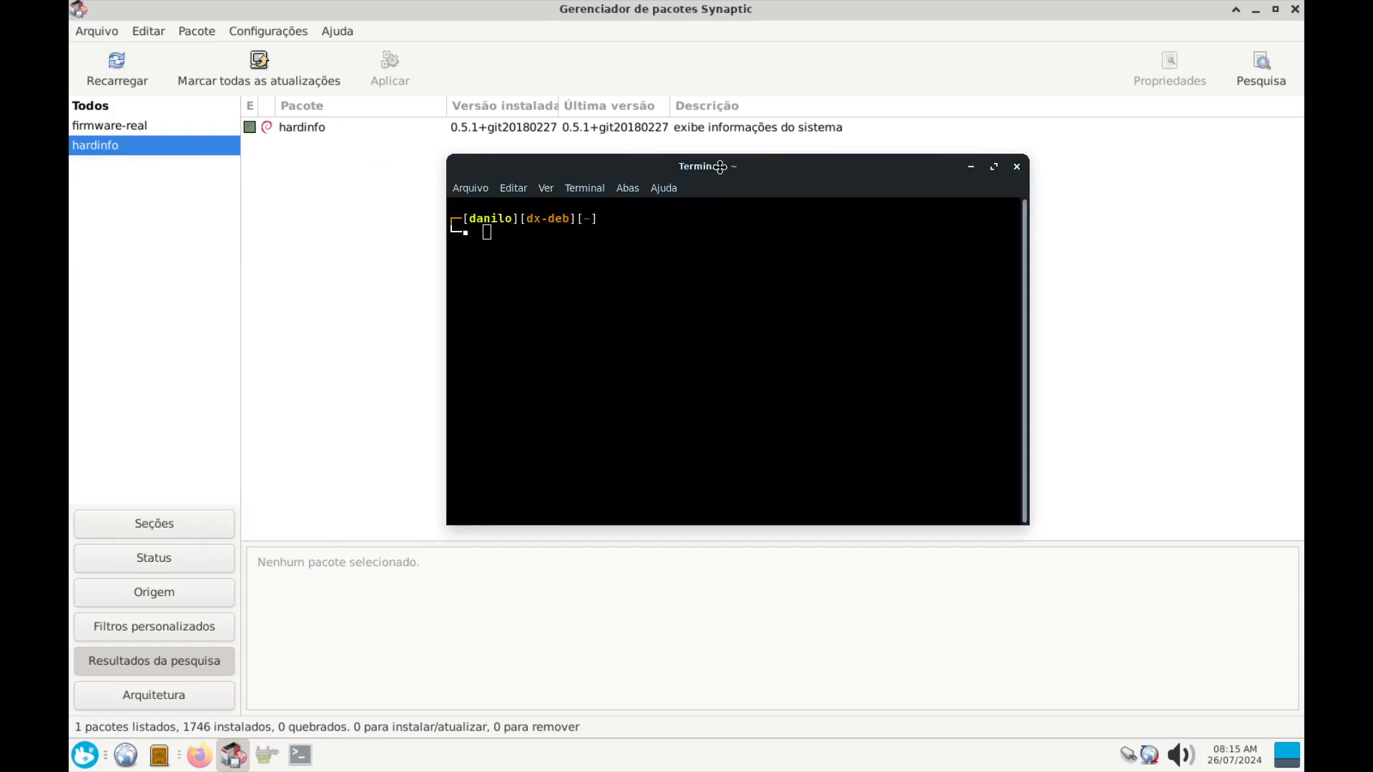
click(994, 167)
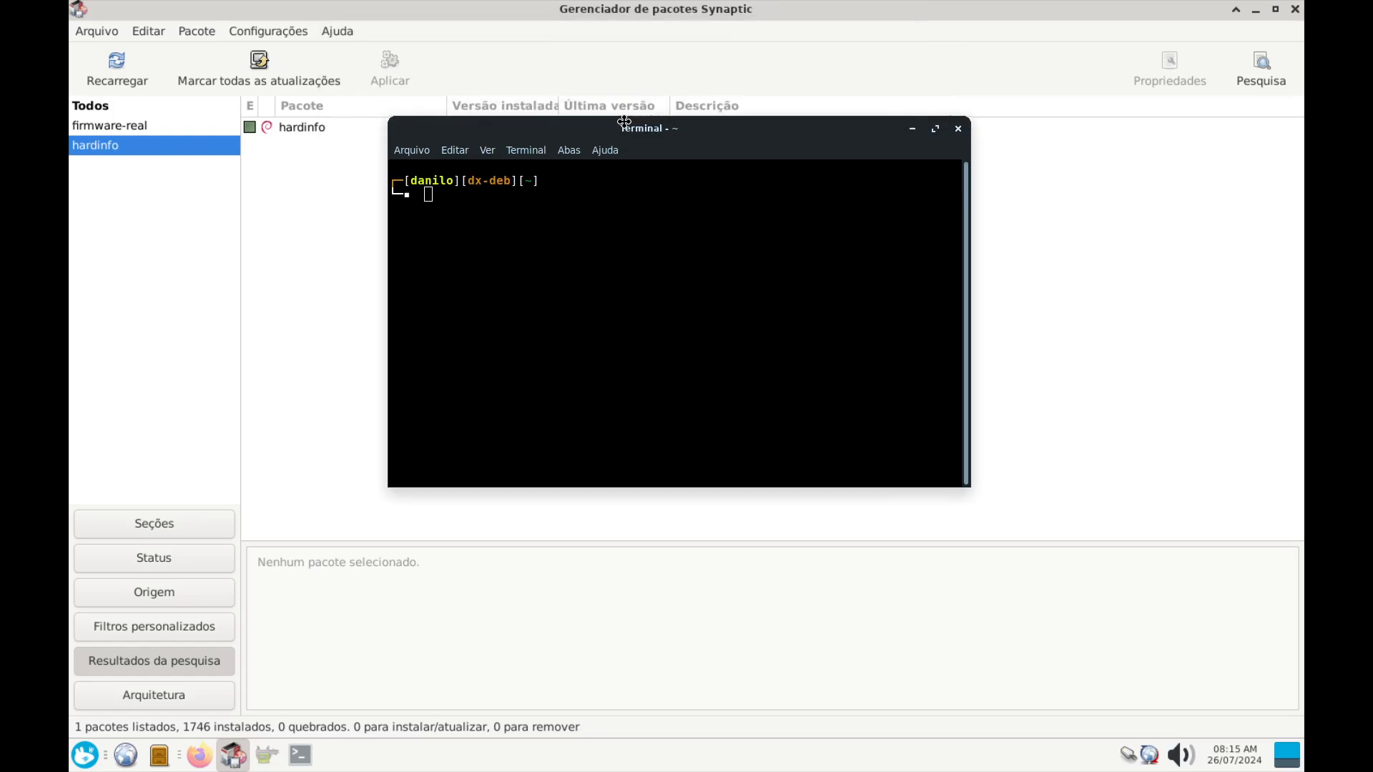
double_click(560, 23)
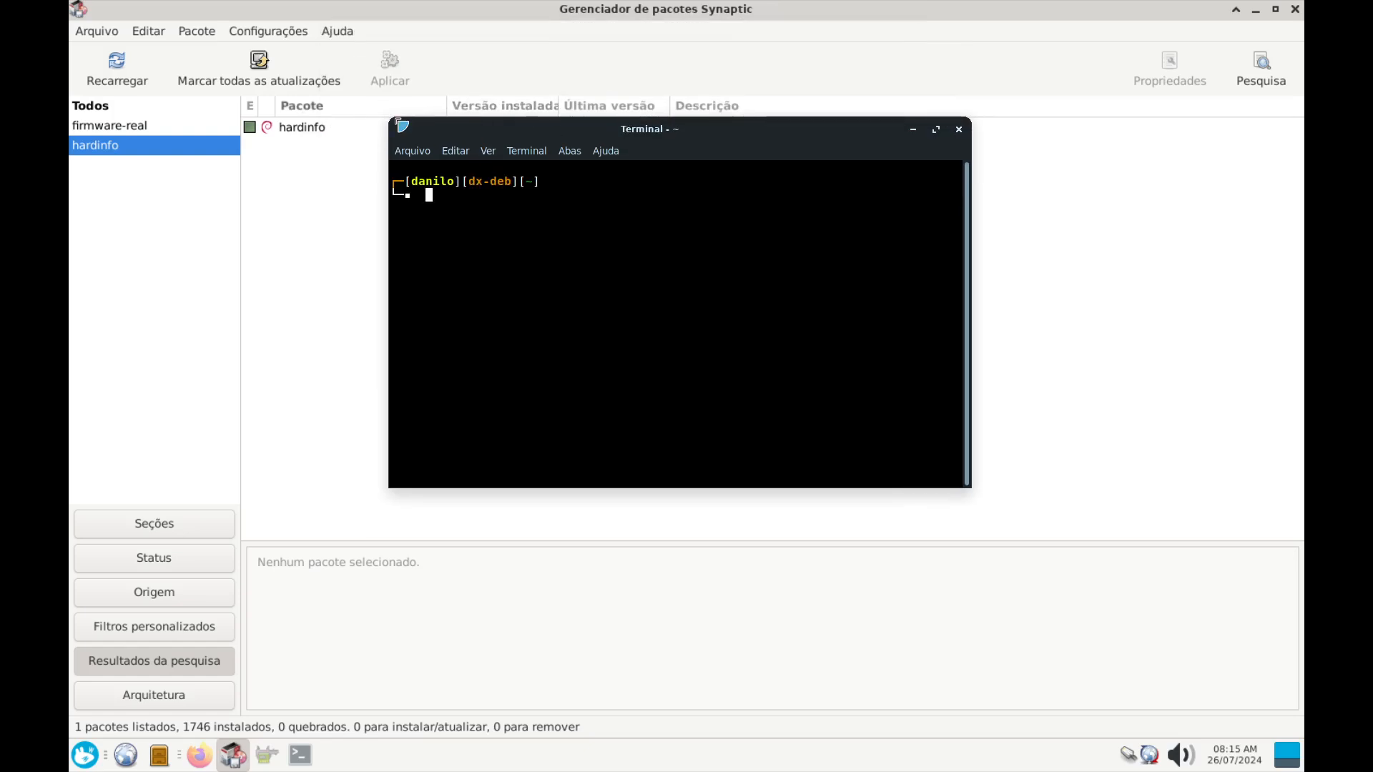
drag(388, 118, 88, 21)
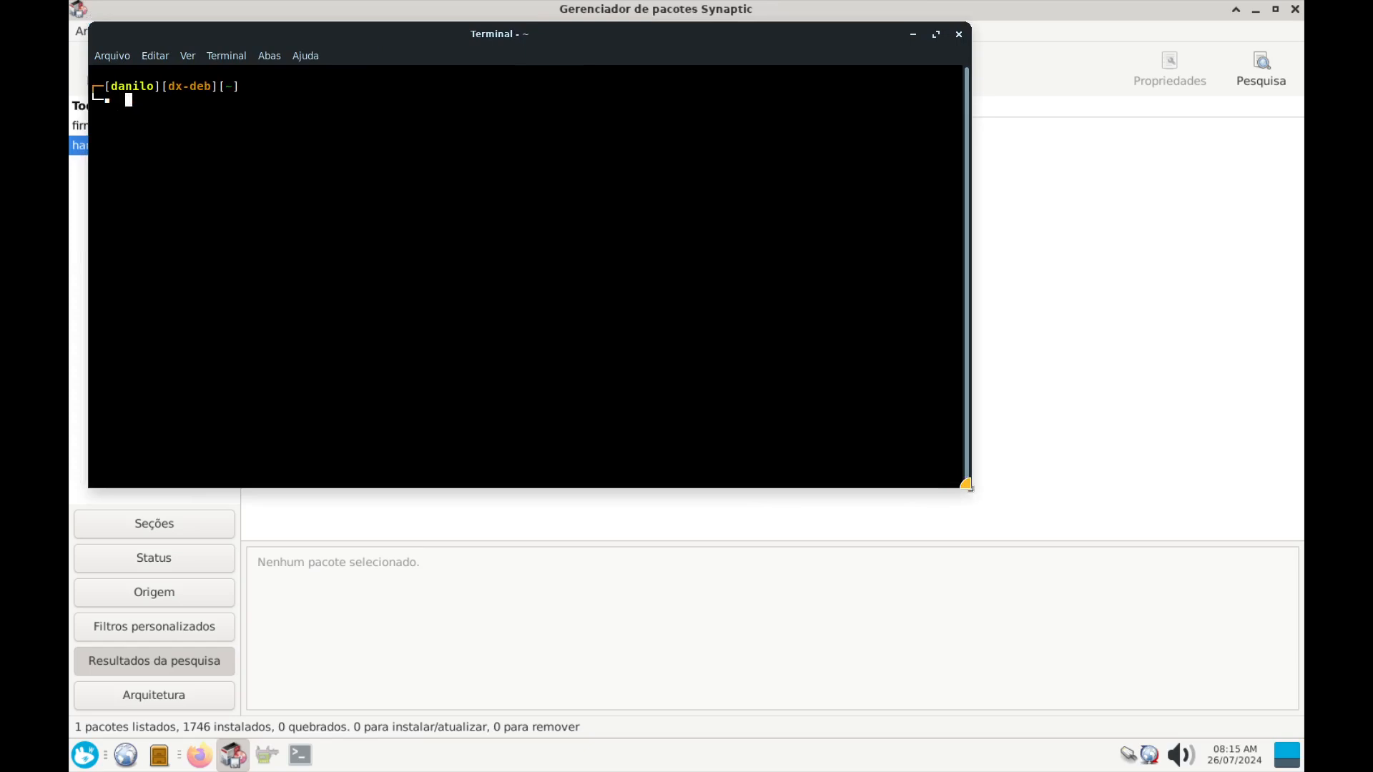
drag(970, 490, 1272, 699)
text(lspci)
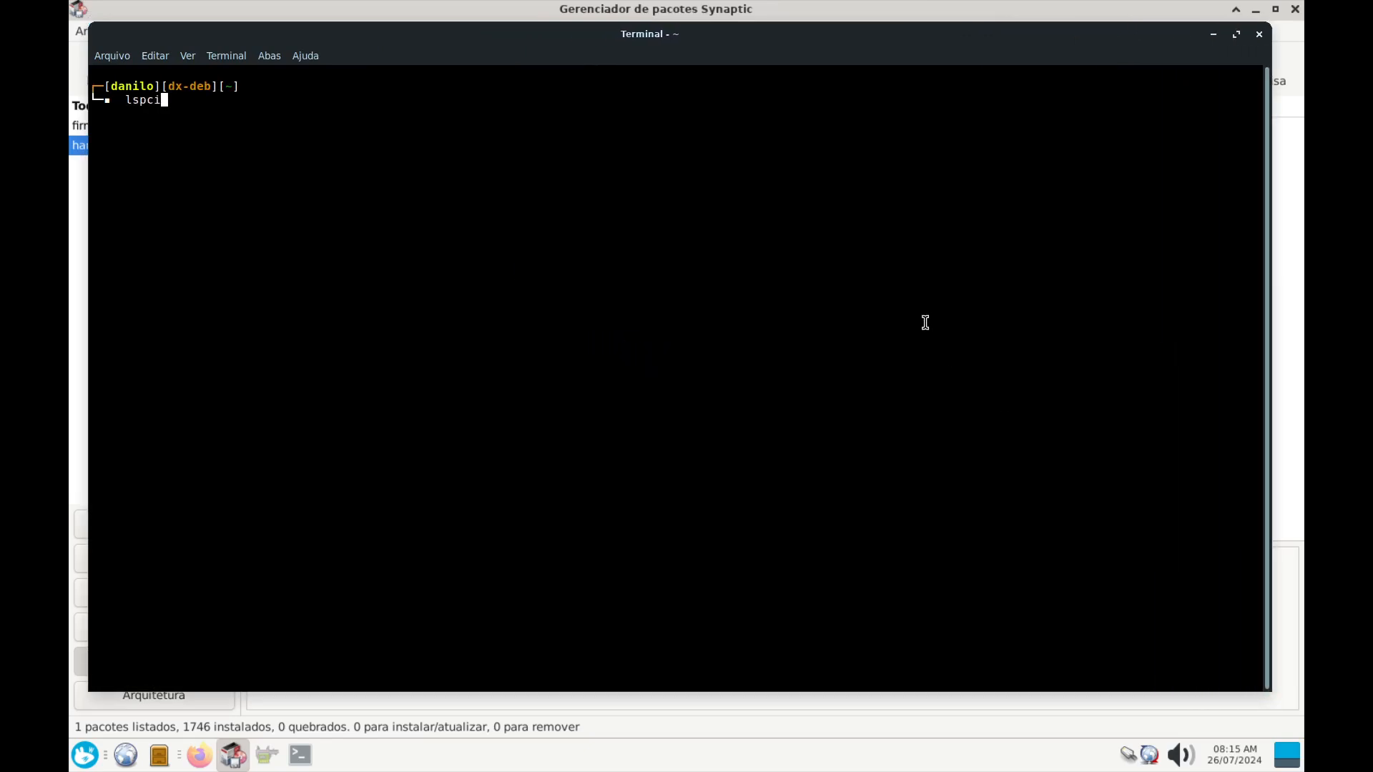
key(Return)
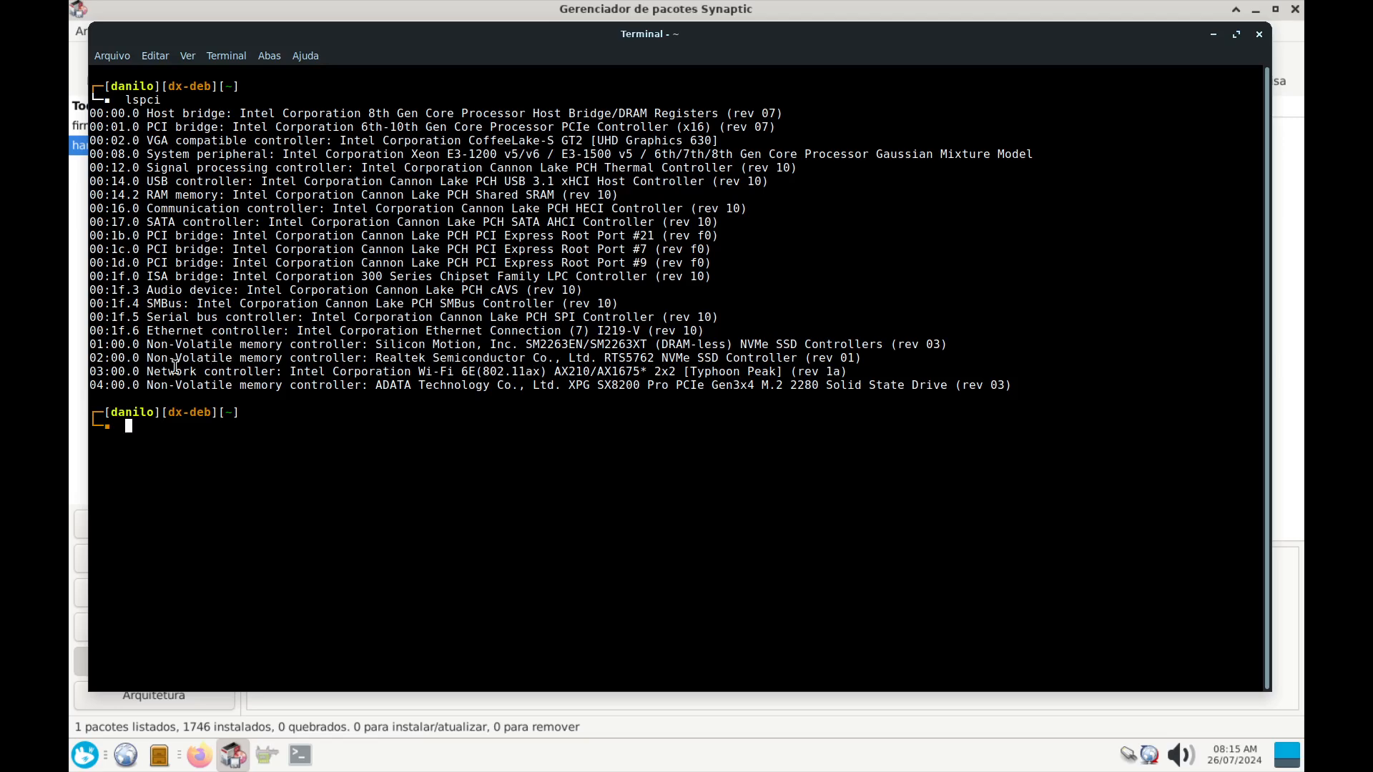
Mark the Intel Wi-Fi 6E AX210 details on the 03:00.0 line, then slide the terminal off-screen
drag(143, 372, 335, 372)
click(296, 371)
click(403, 374)
drag(421, 373, 644, 371)
click(557, 371)
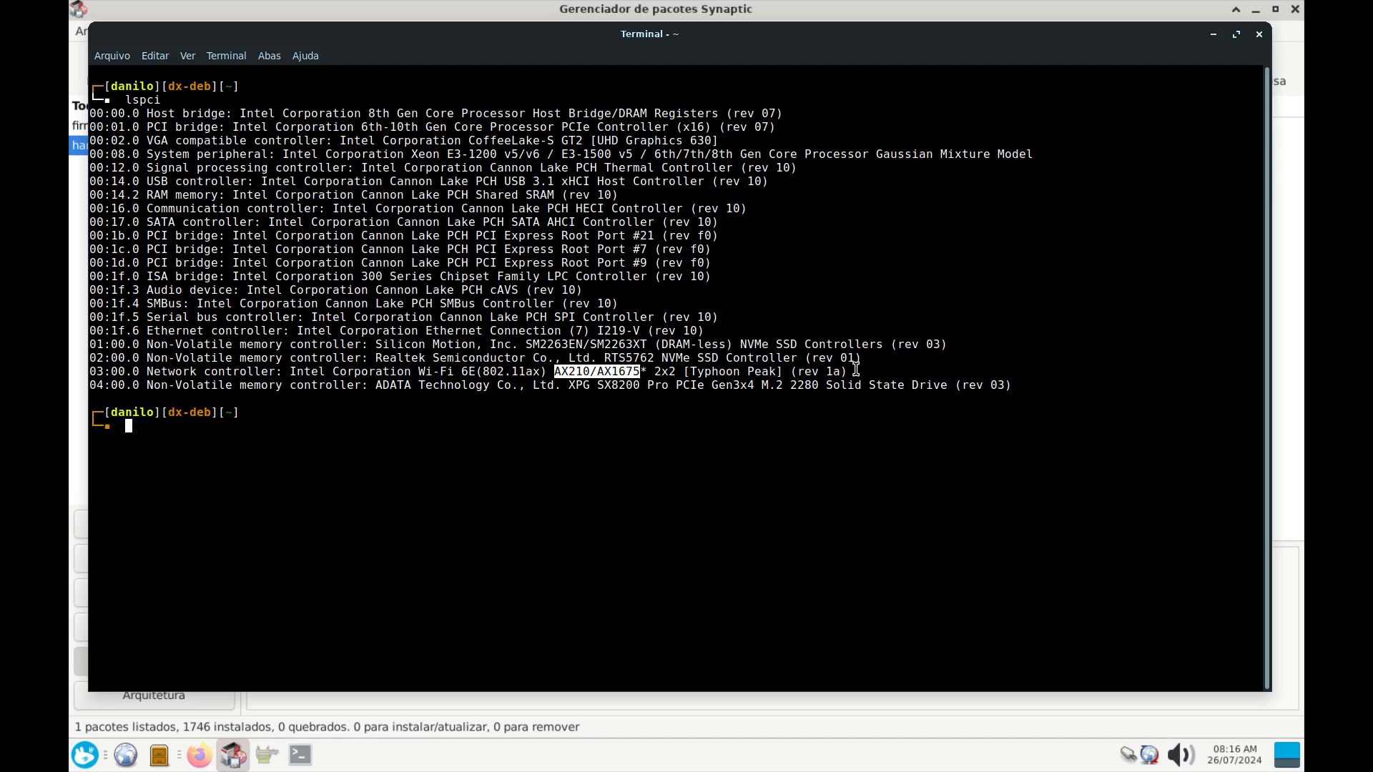
drag(854, 371, 91, 373)
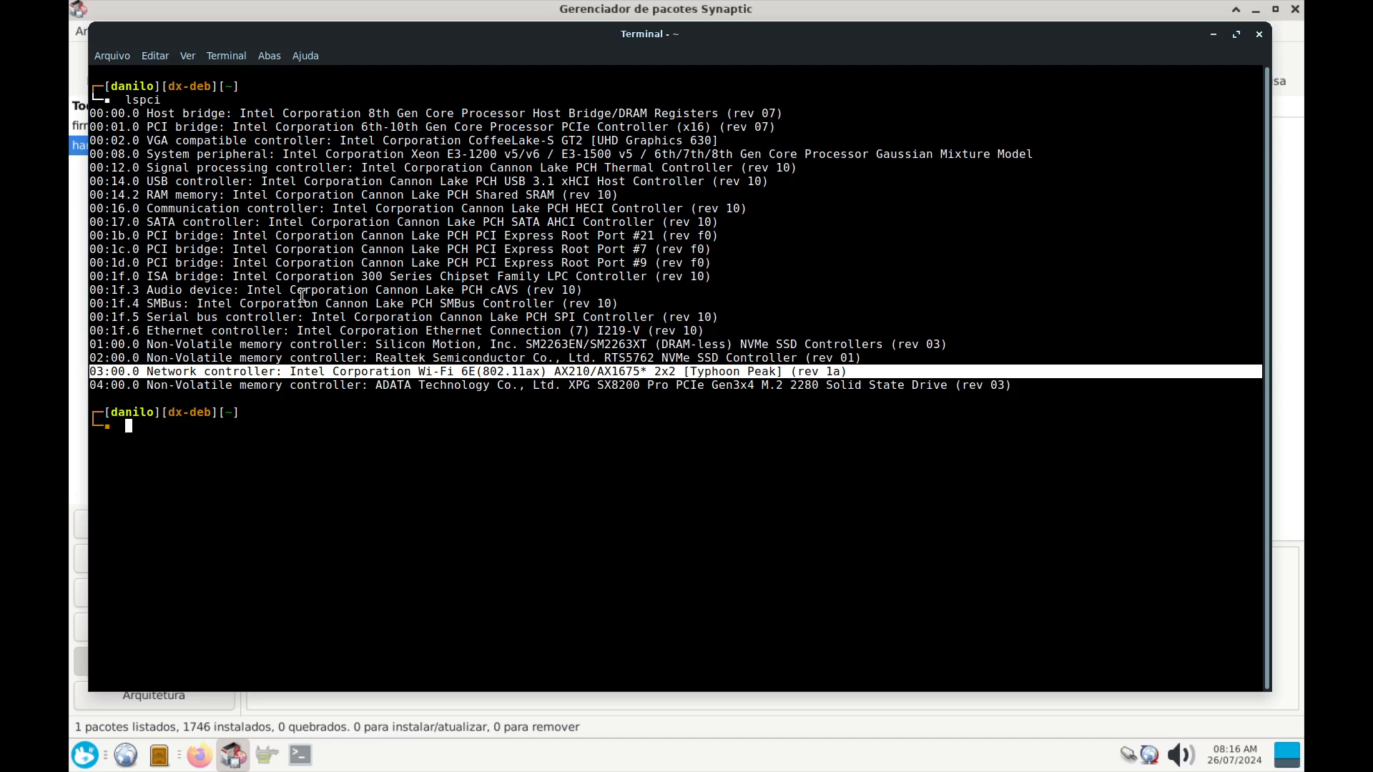
click(629, 434)
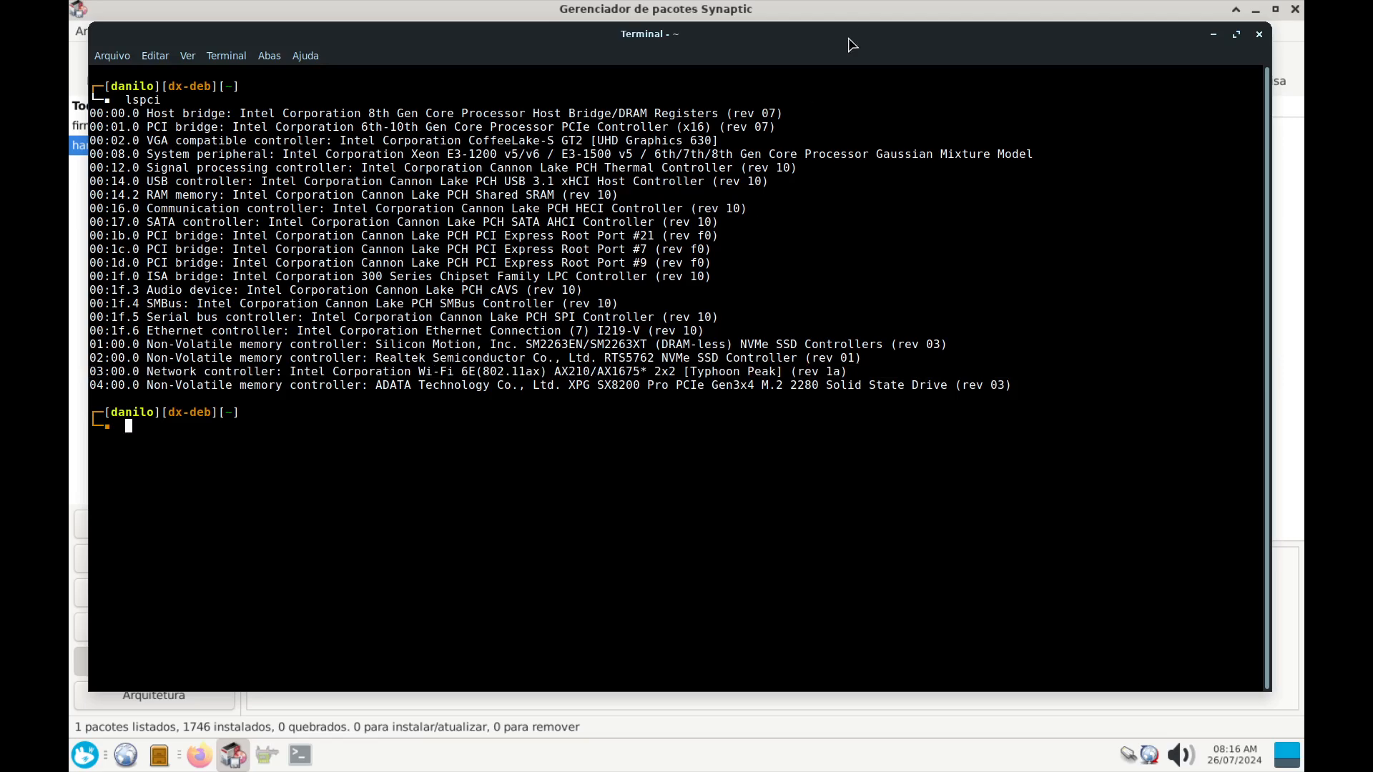
drag(846, 36, 0, 87)
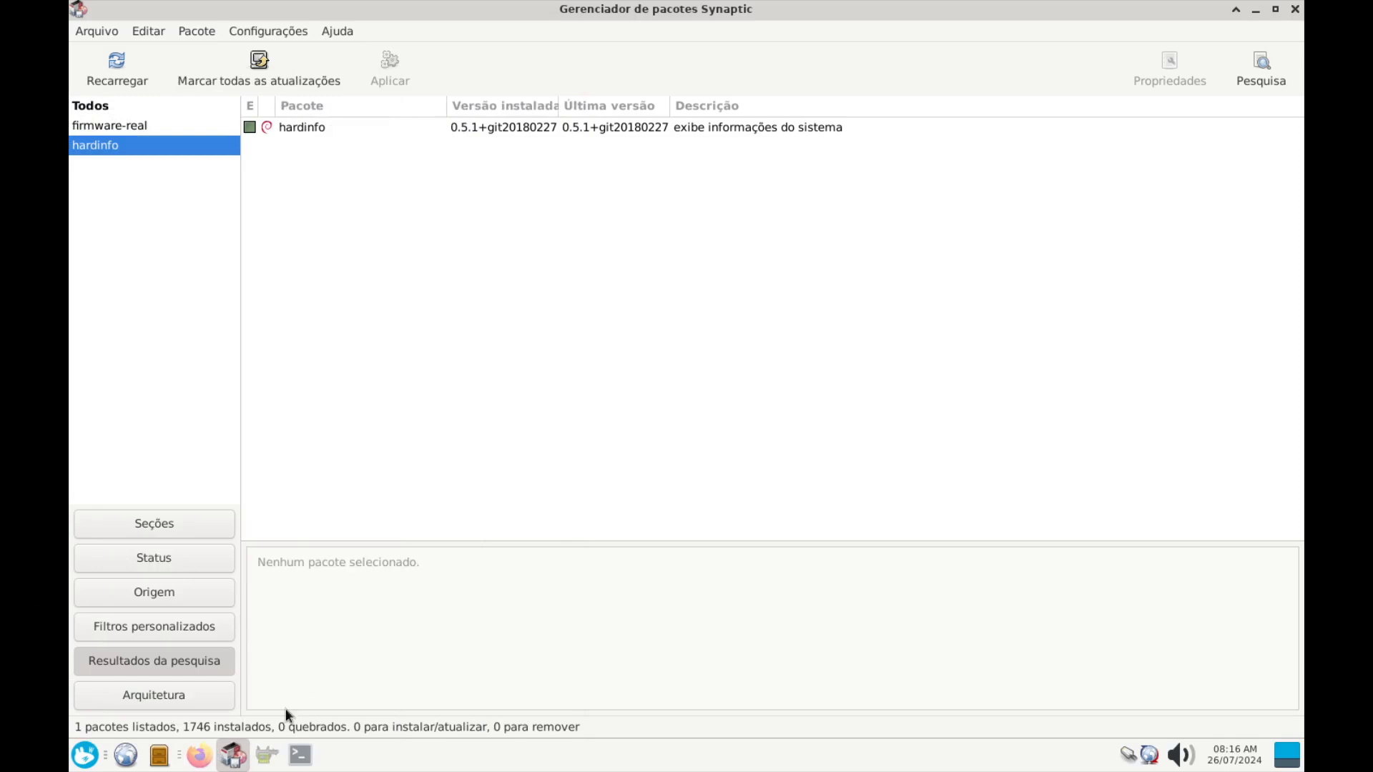
click(195, 764)
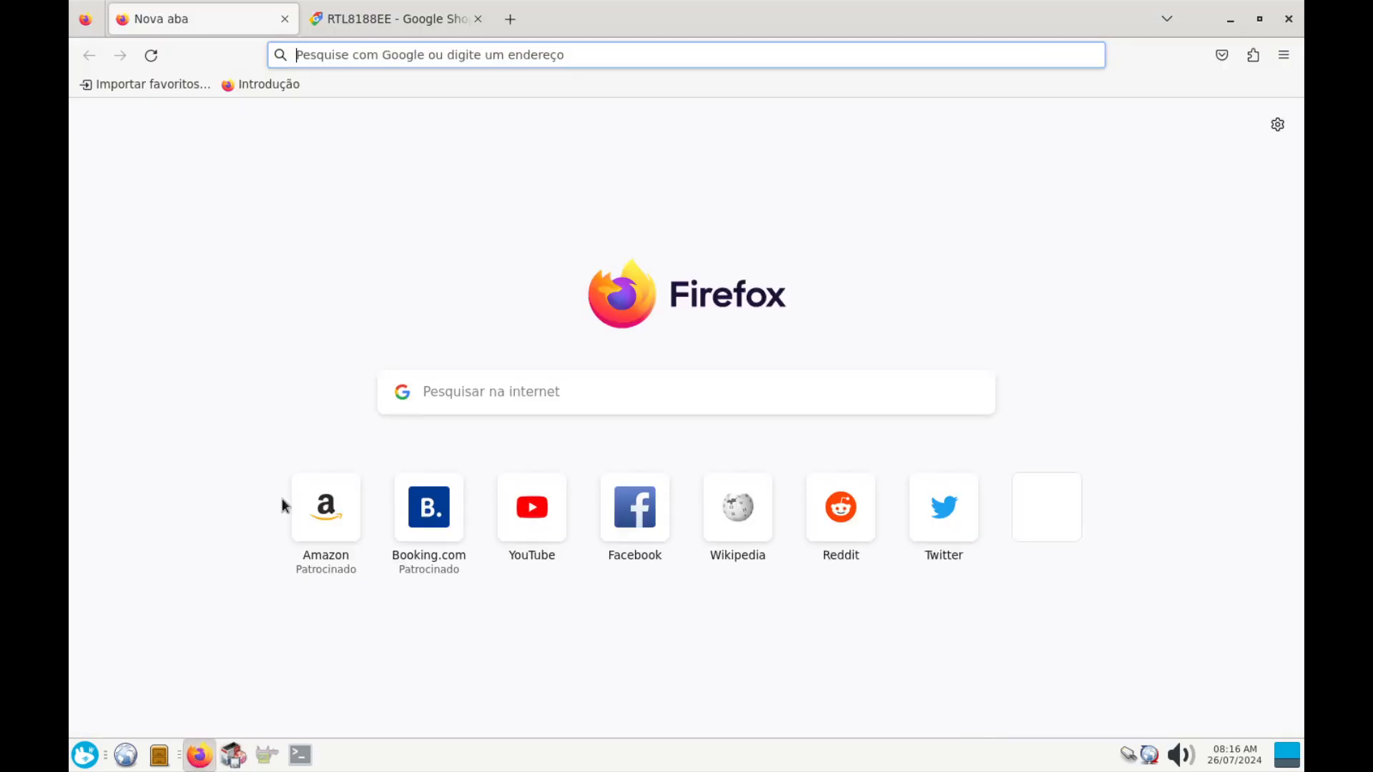
click(331, 54)
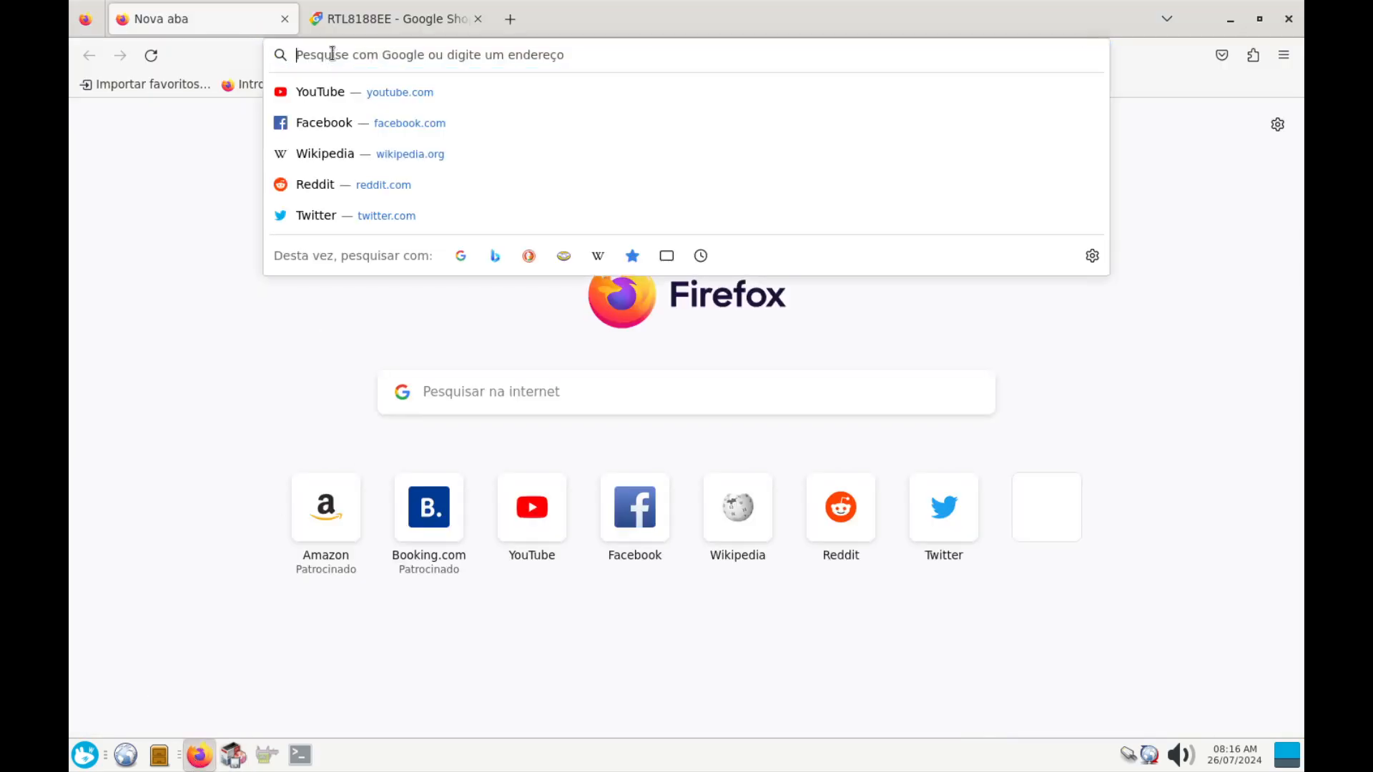
text(www.goo)
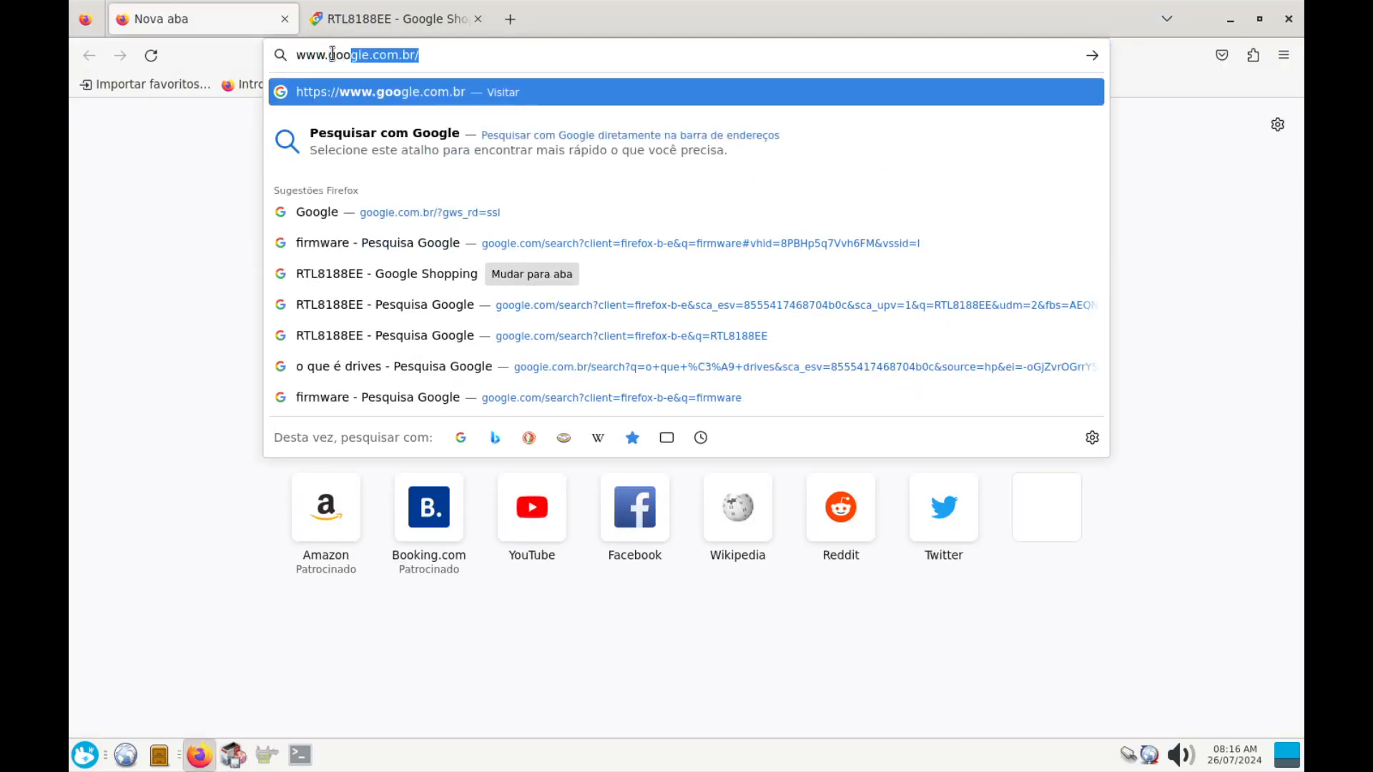
key(Return)
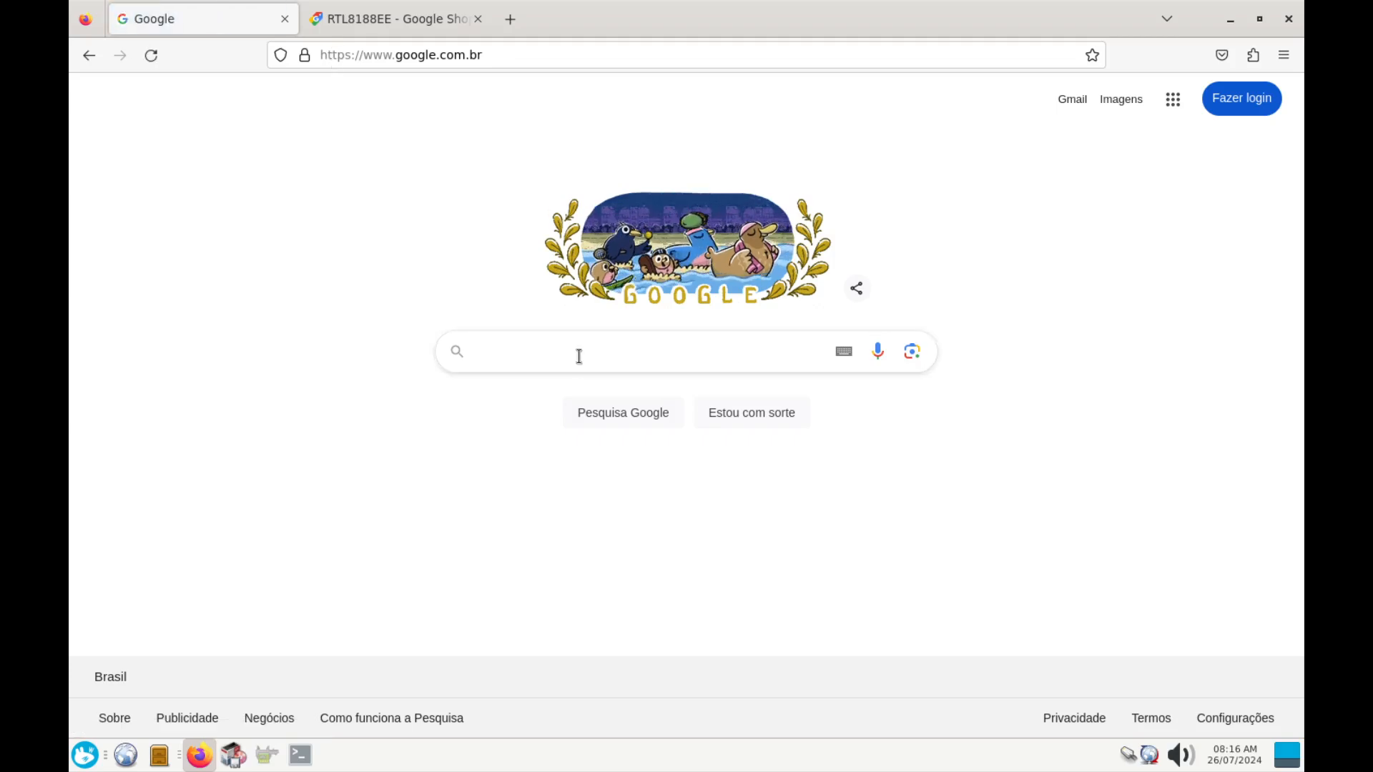
Search Google for 'intel wi-fi 6e ax210/ax1675'
click(579, 356)
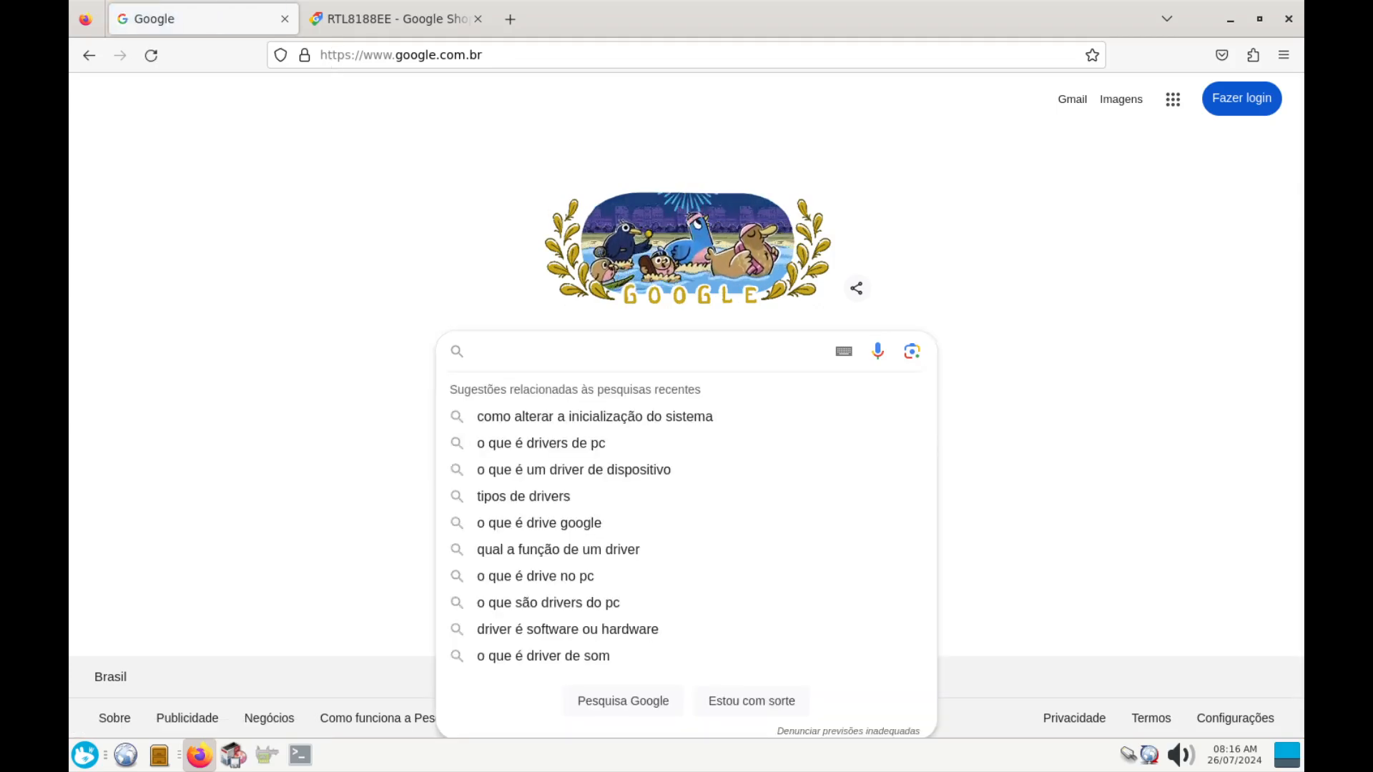
drag(0, 151, 0, 60)
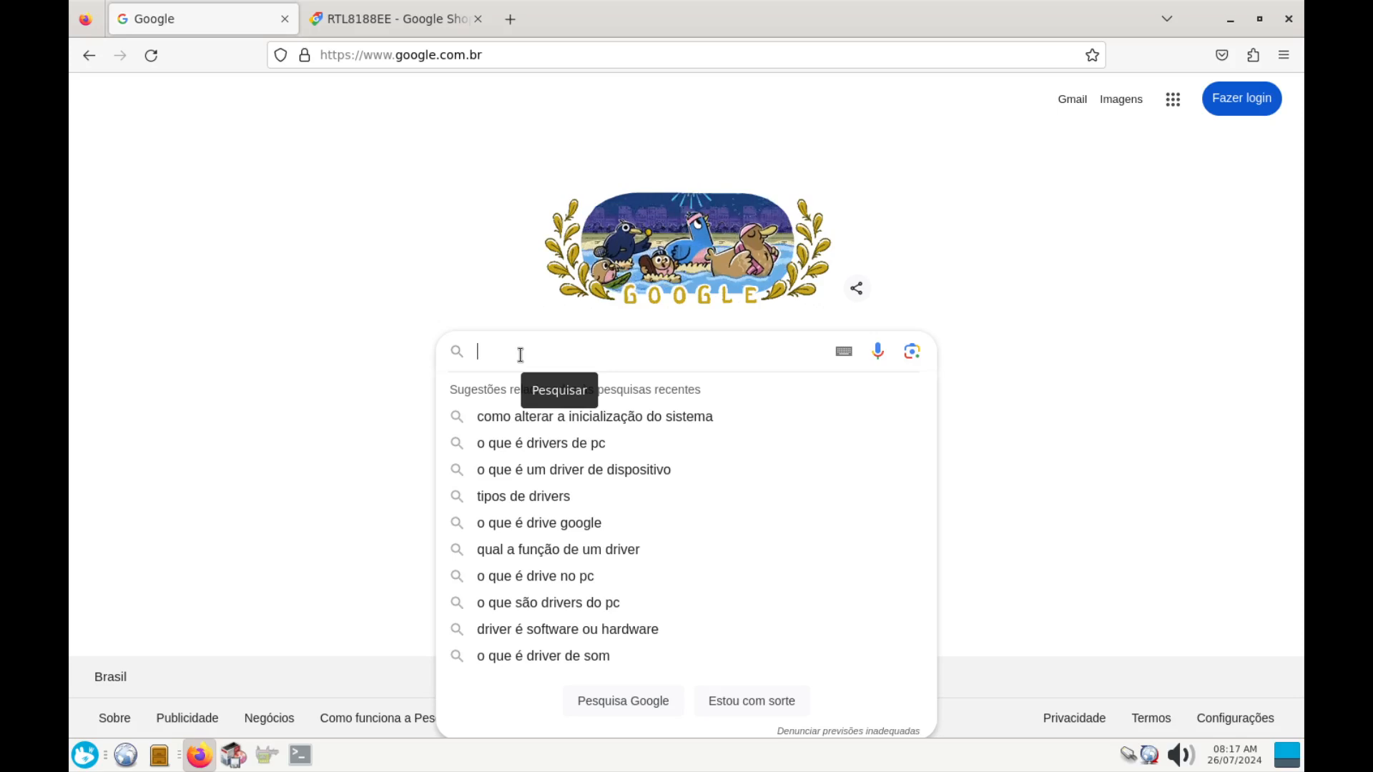
text(intel)
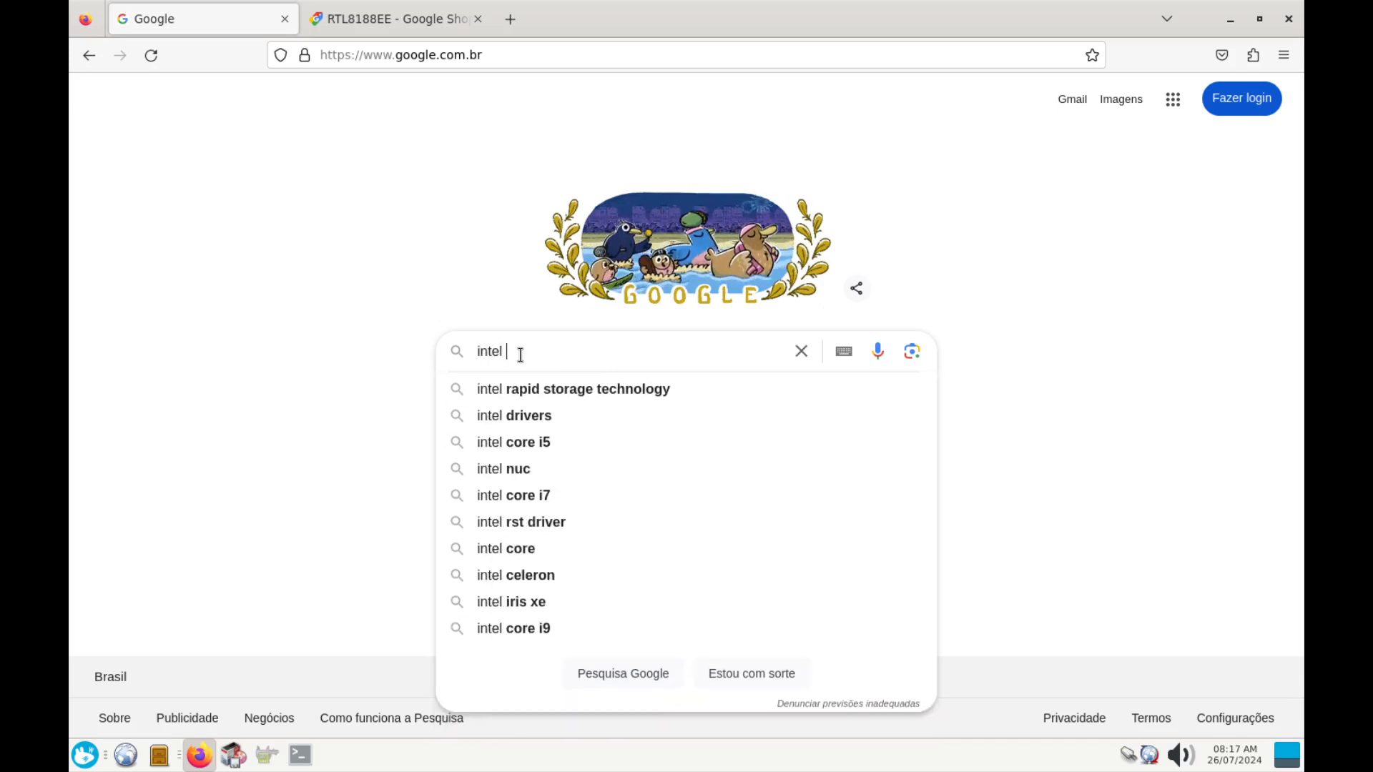
text( wi-fi e)
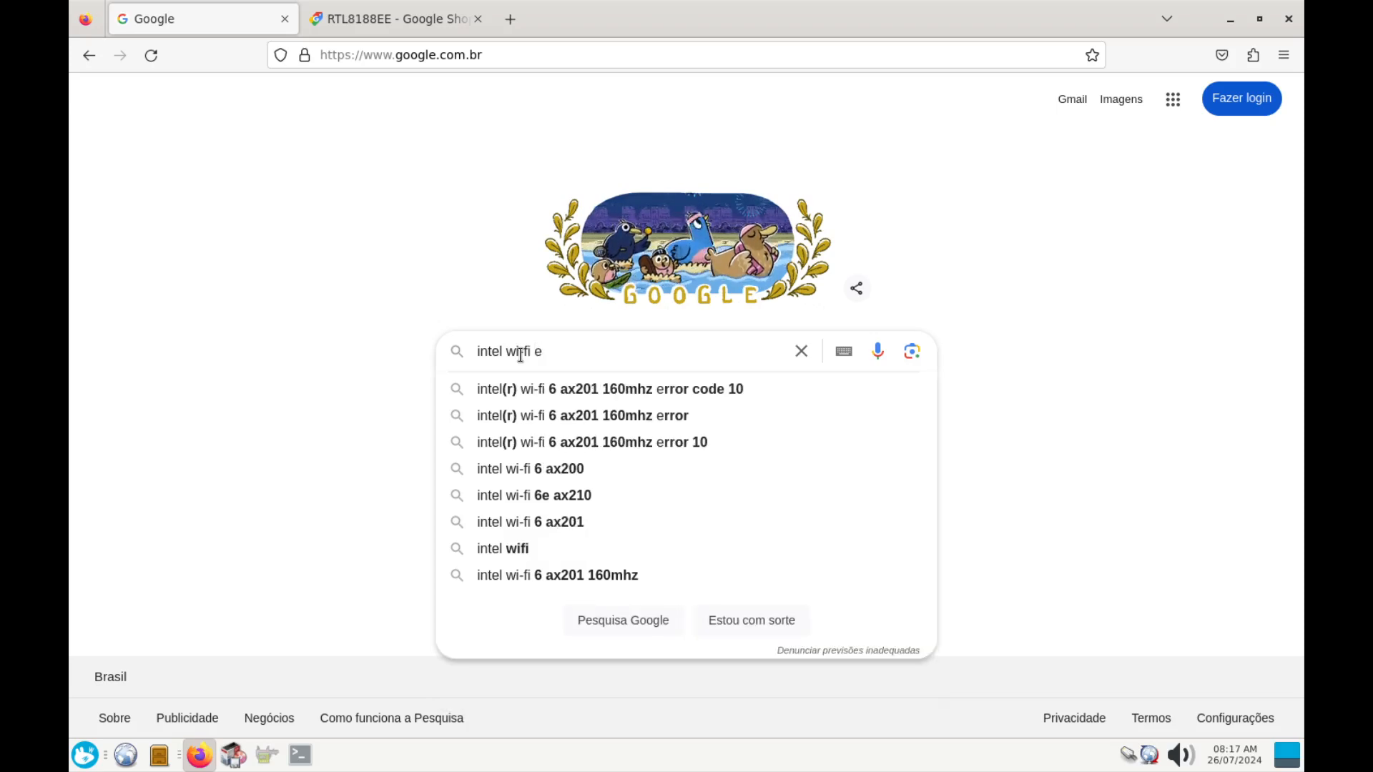
key(BackSpace)
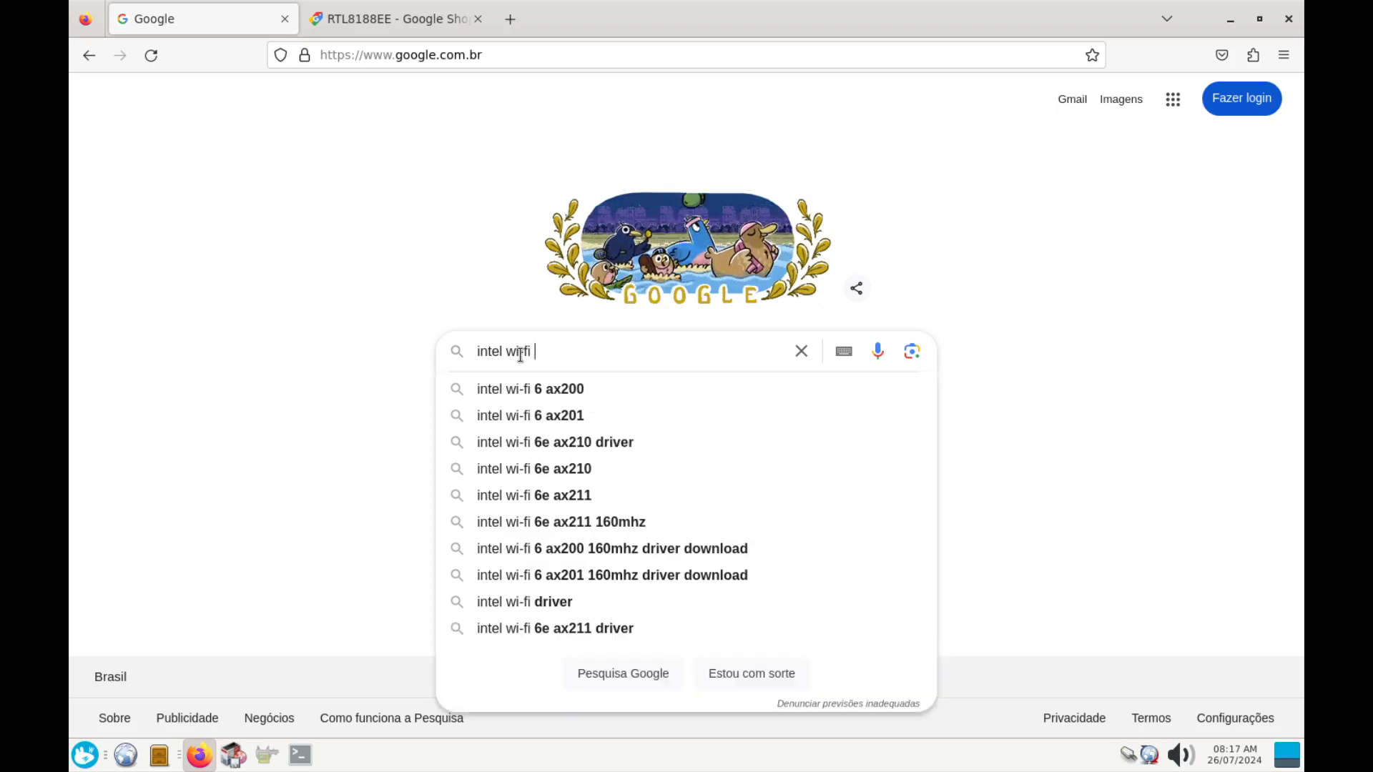
text(6e)
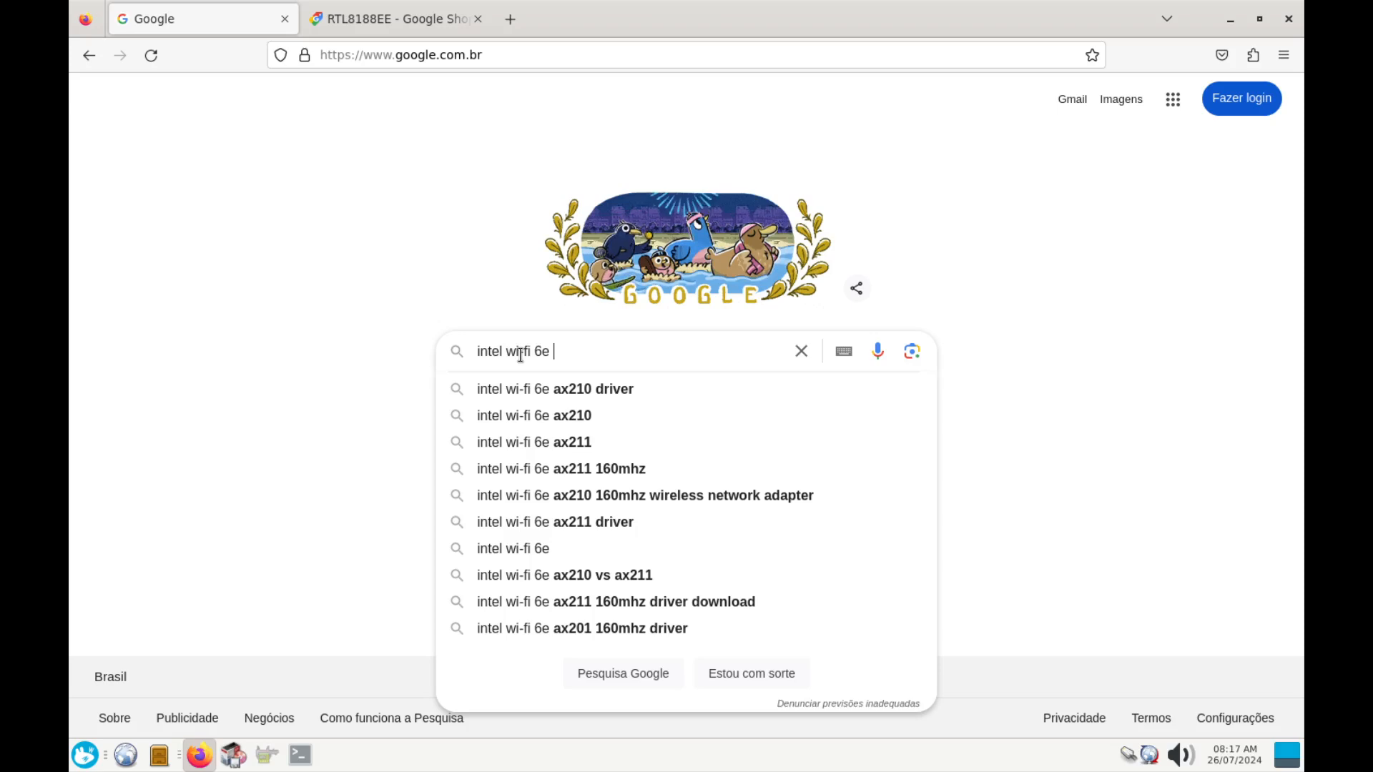
text( ax)
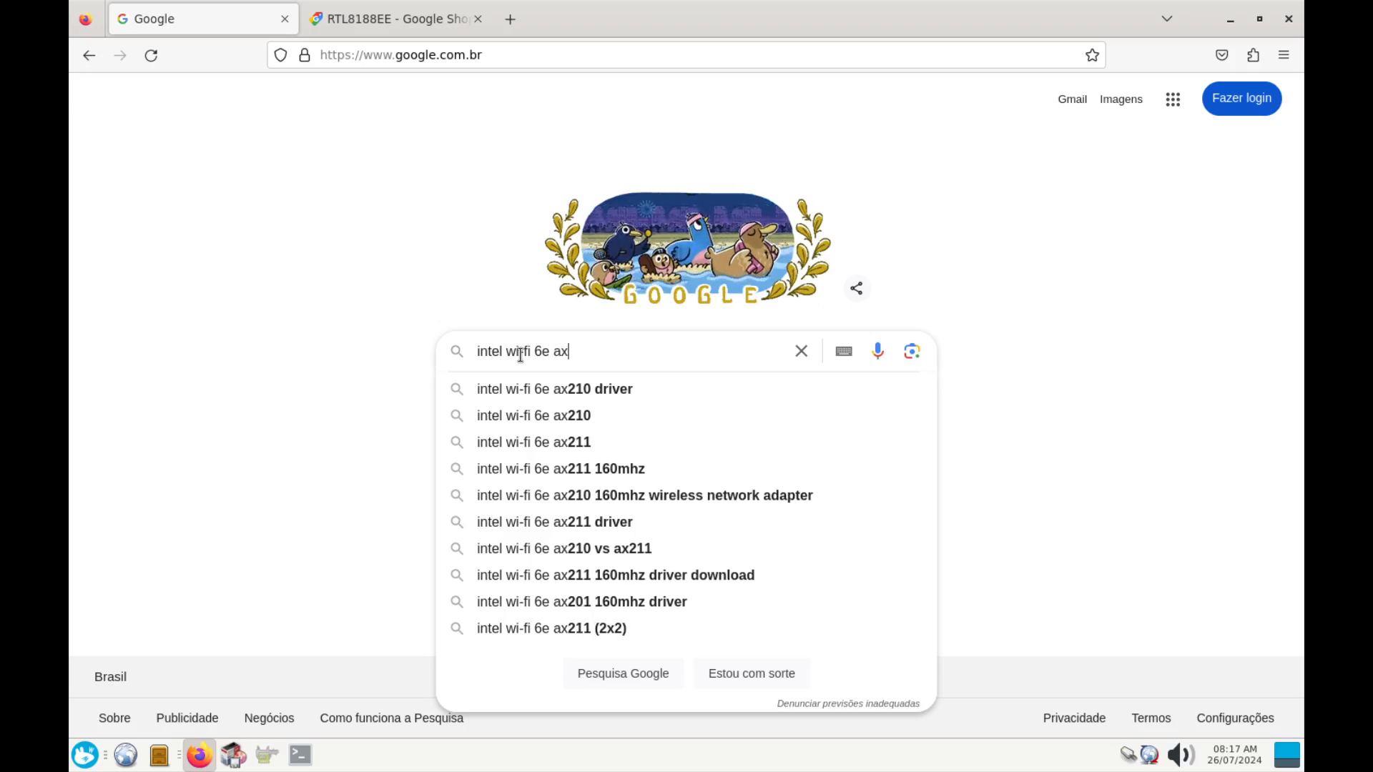
text(210)
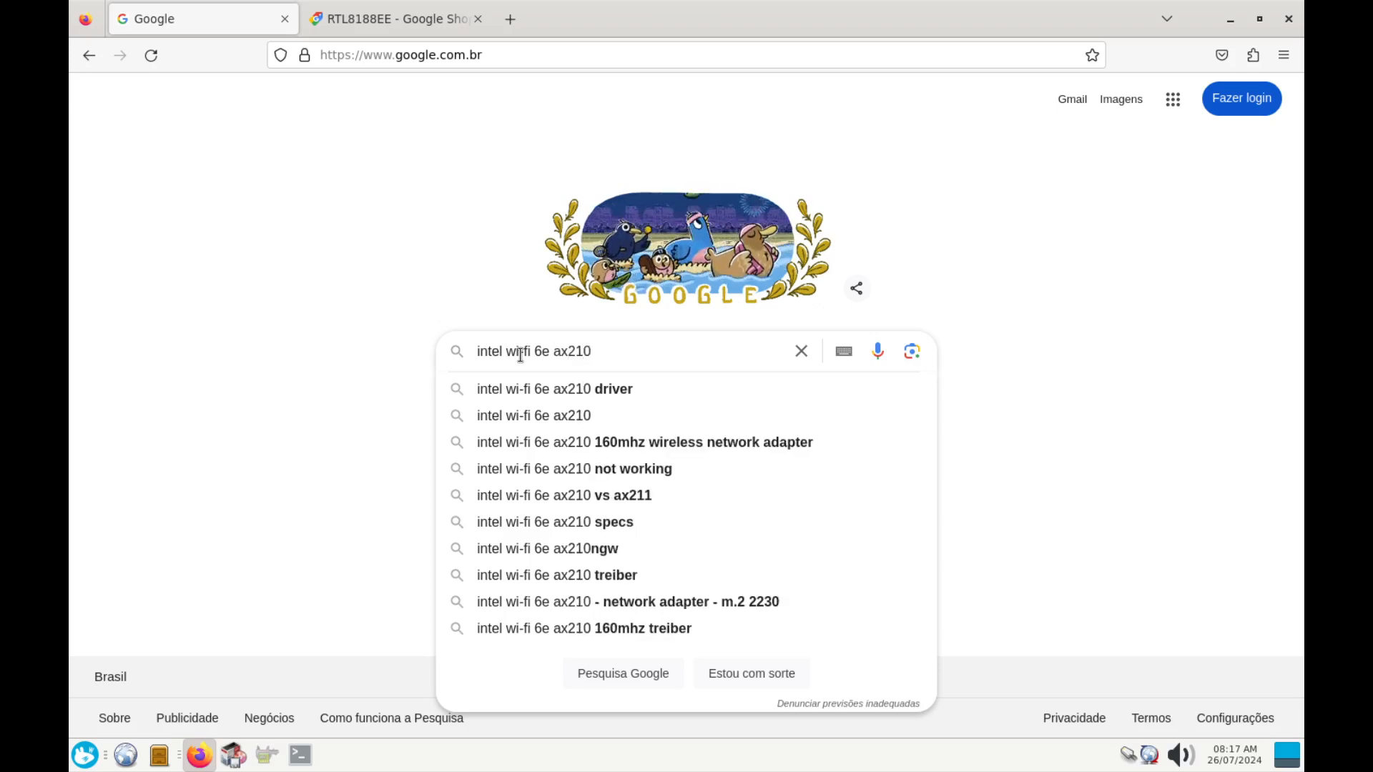
text(/ax)
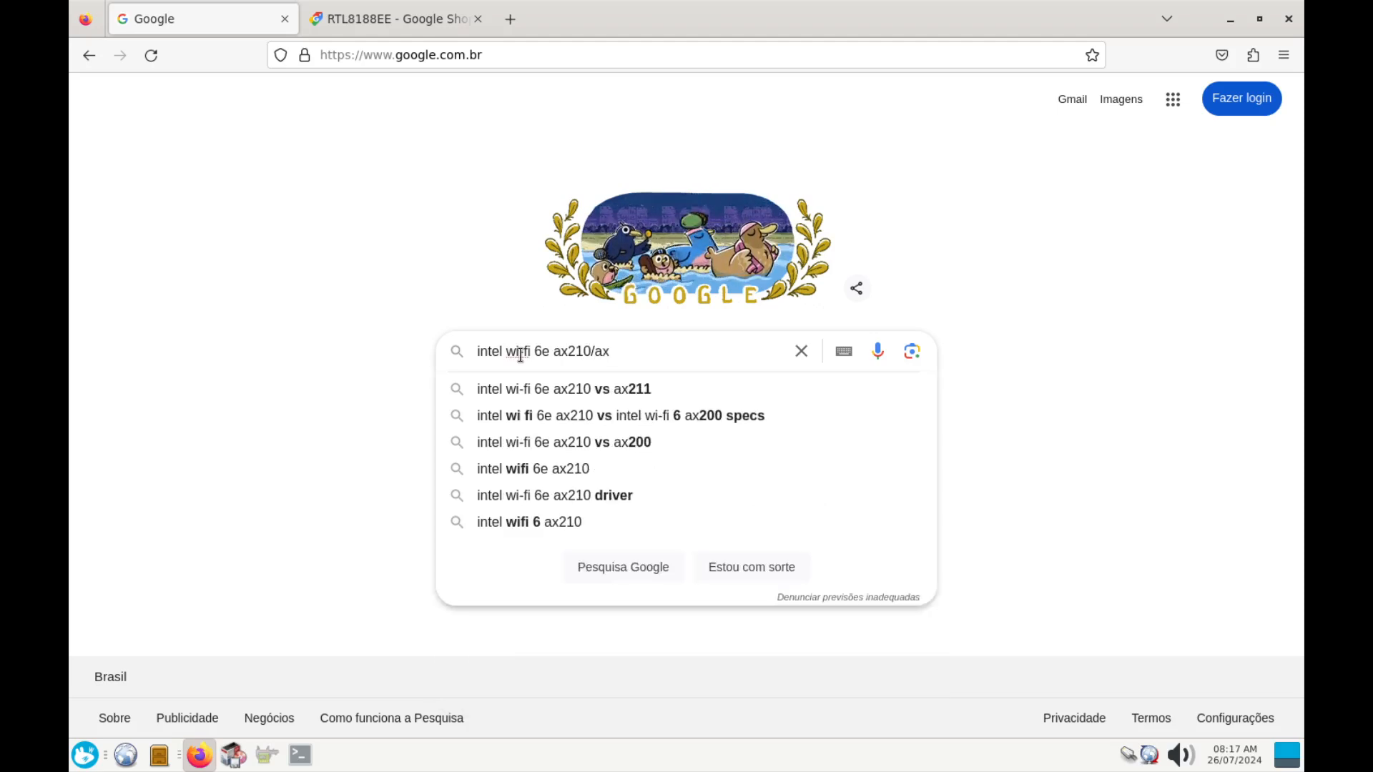
text(1)
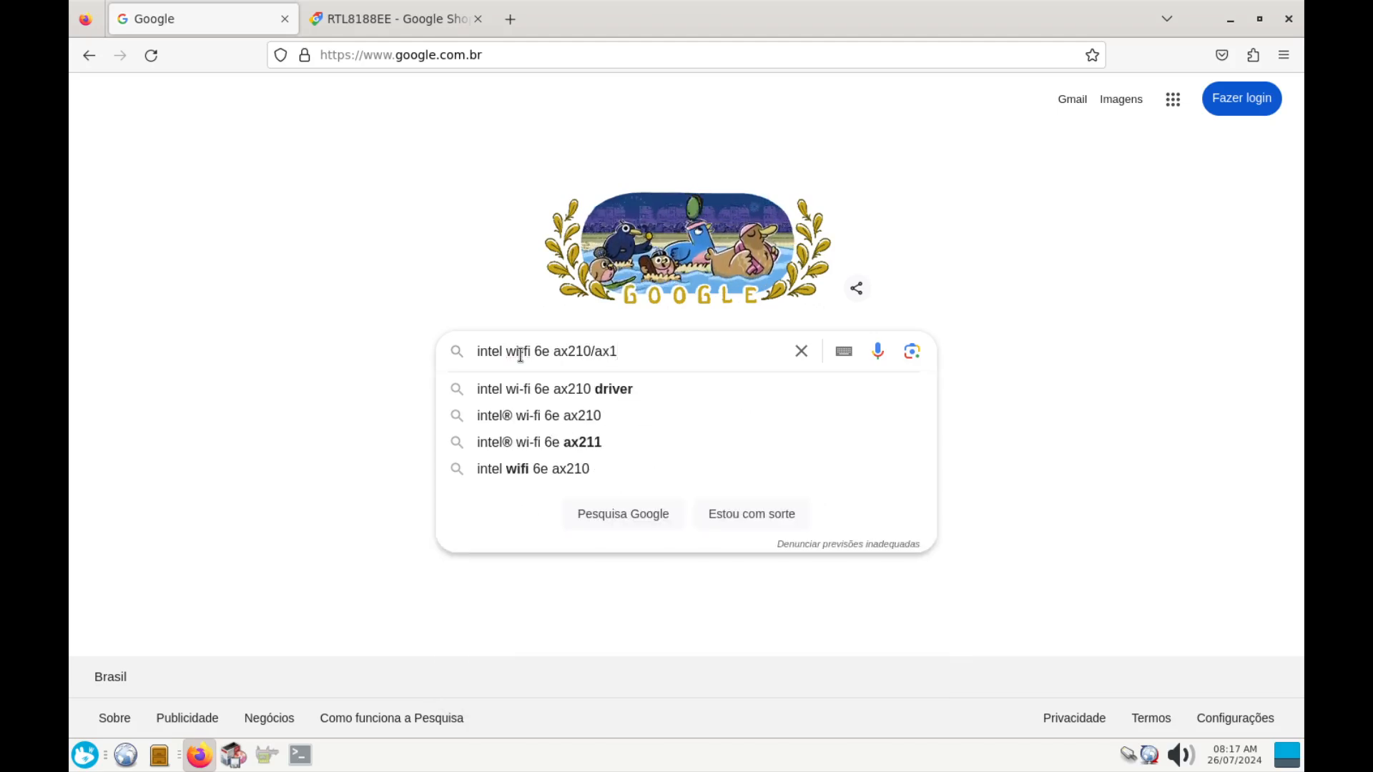
text(675)
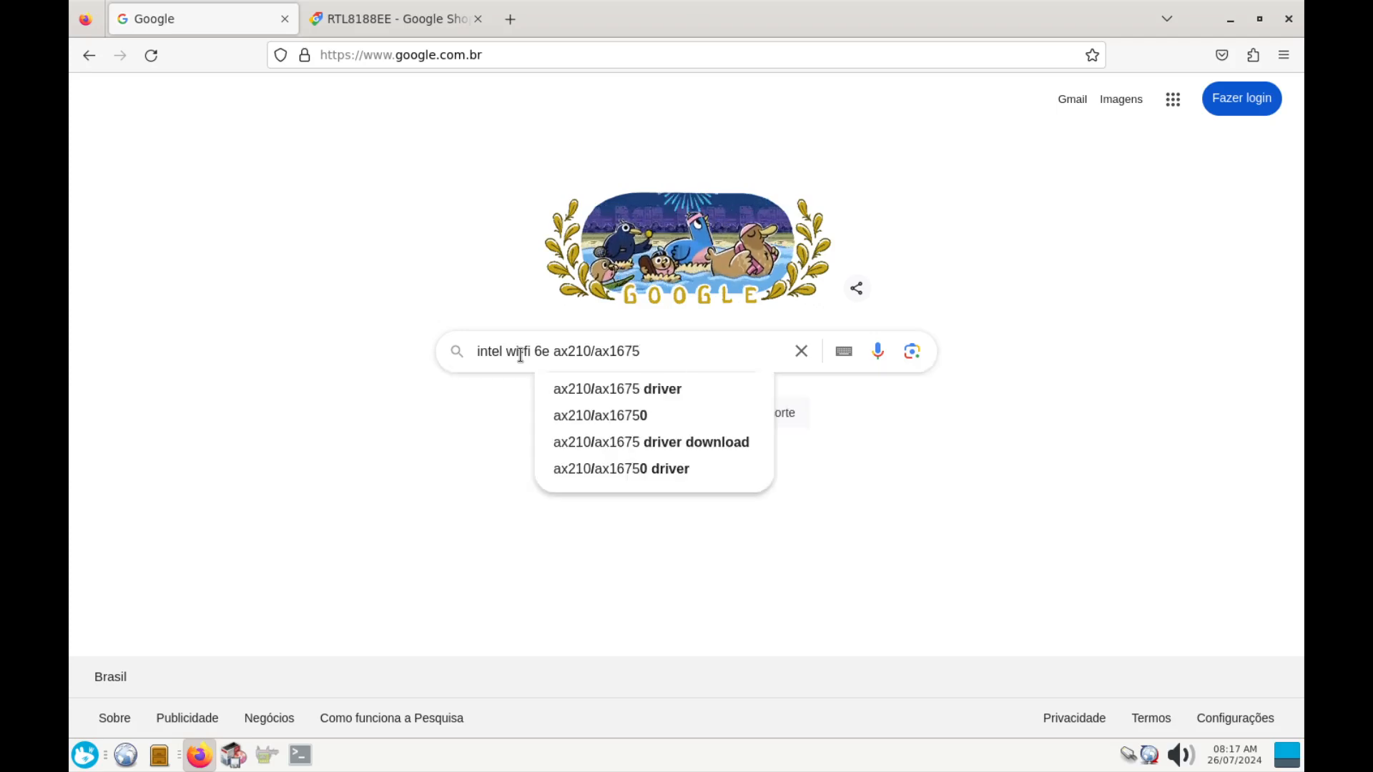
key(Return)
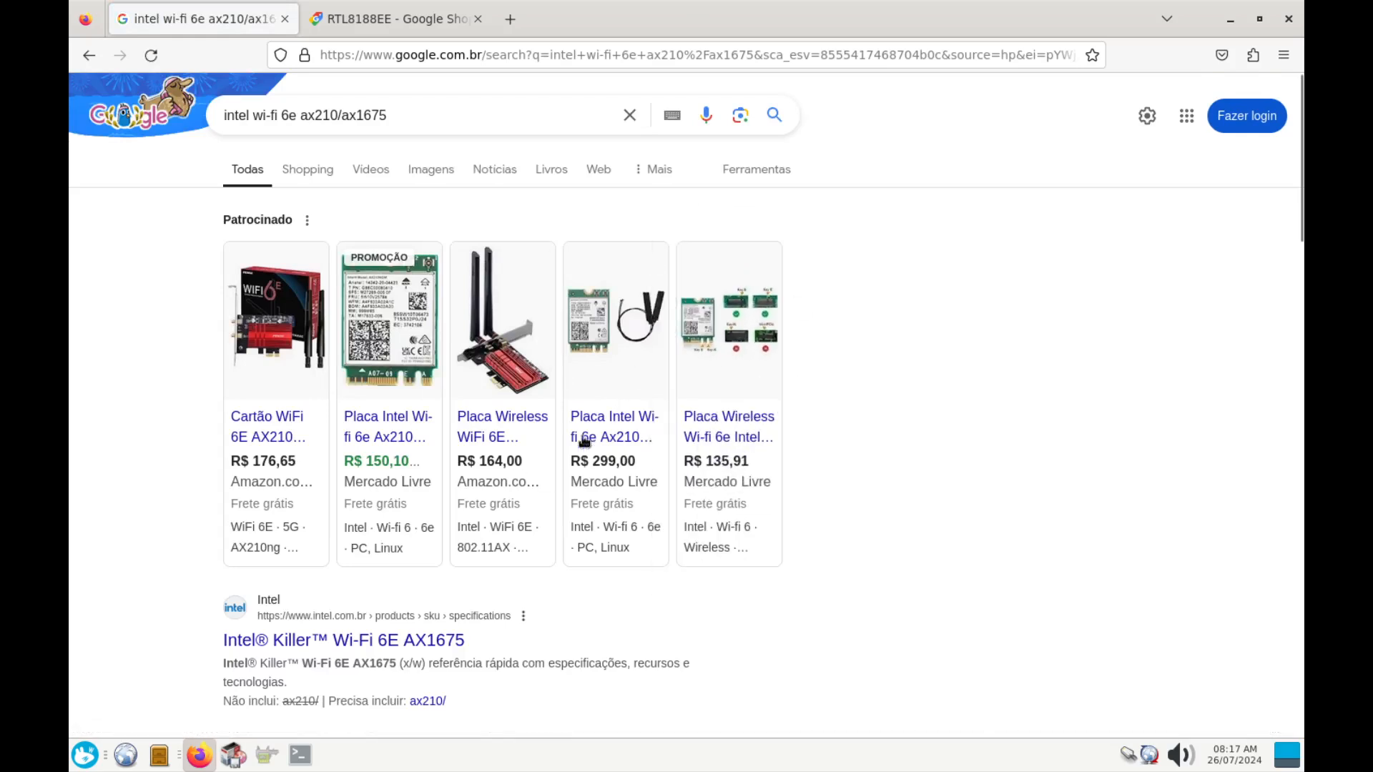
Scroll the results and highlight the Intel AX1675 result's site name and title
mouse_move(580, 428)
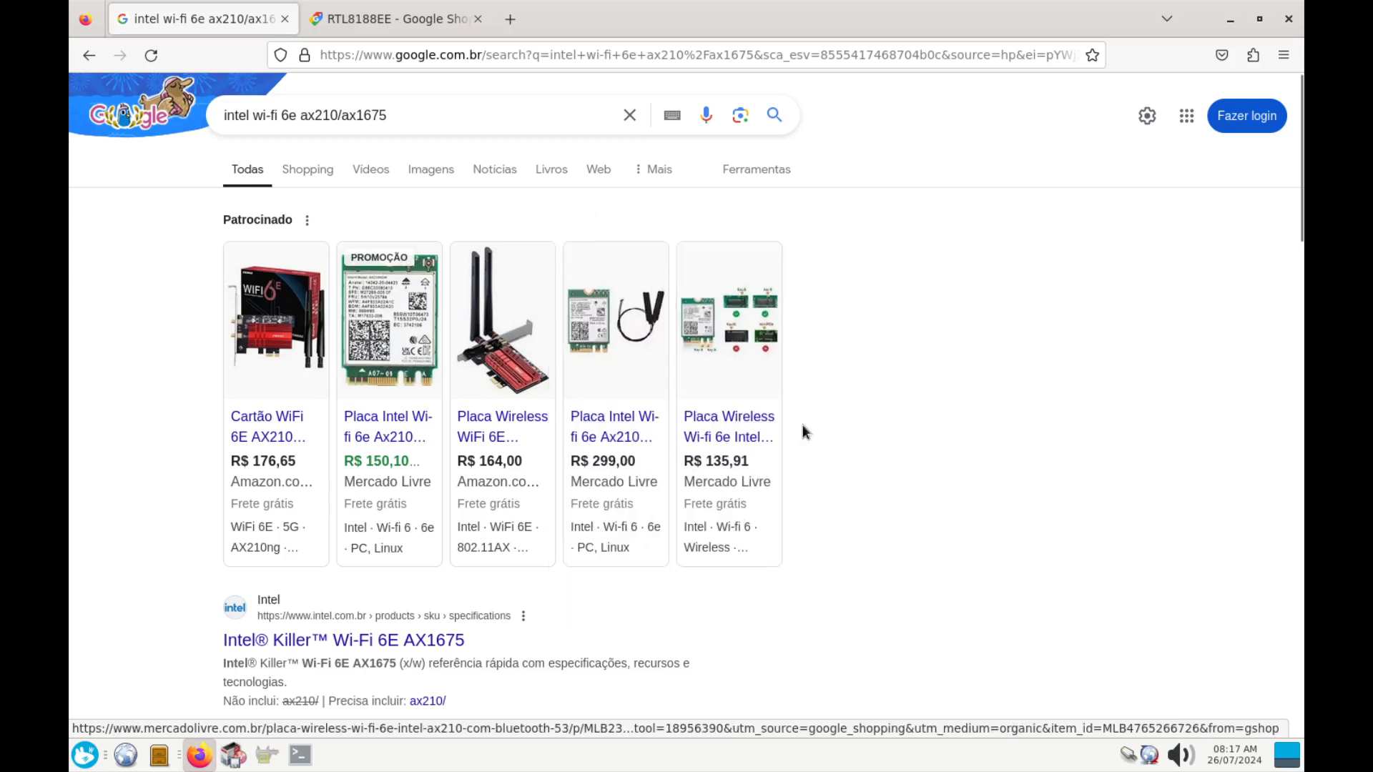
mouse_move(507, 312)
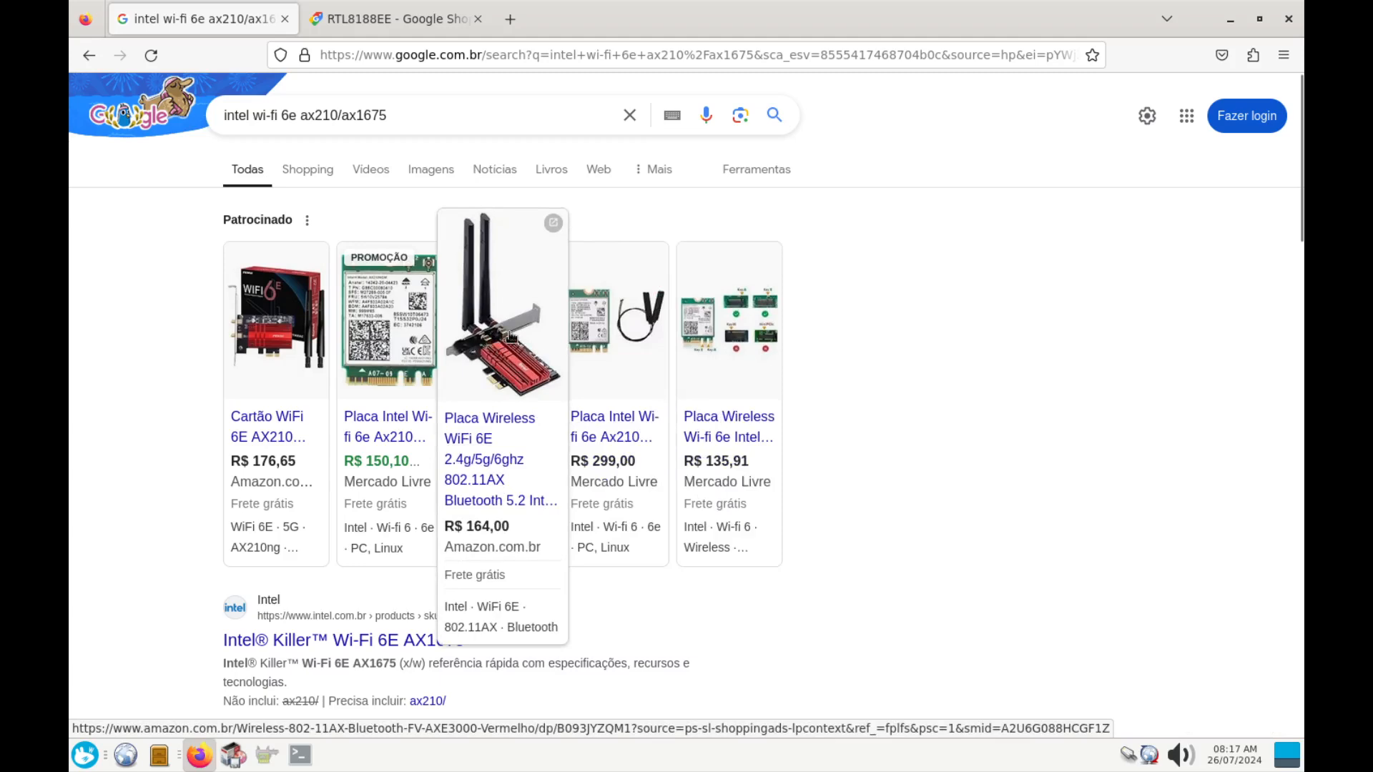
scroll(155, 472, down, 2)
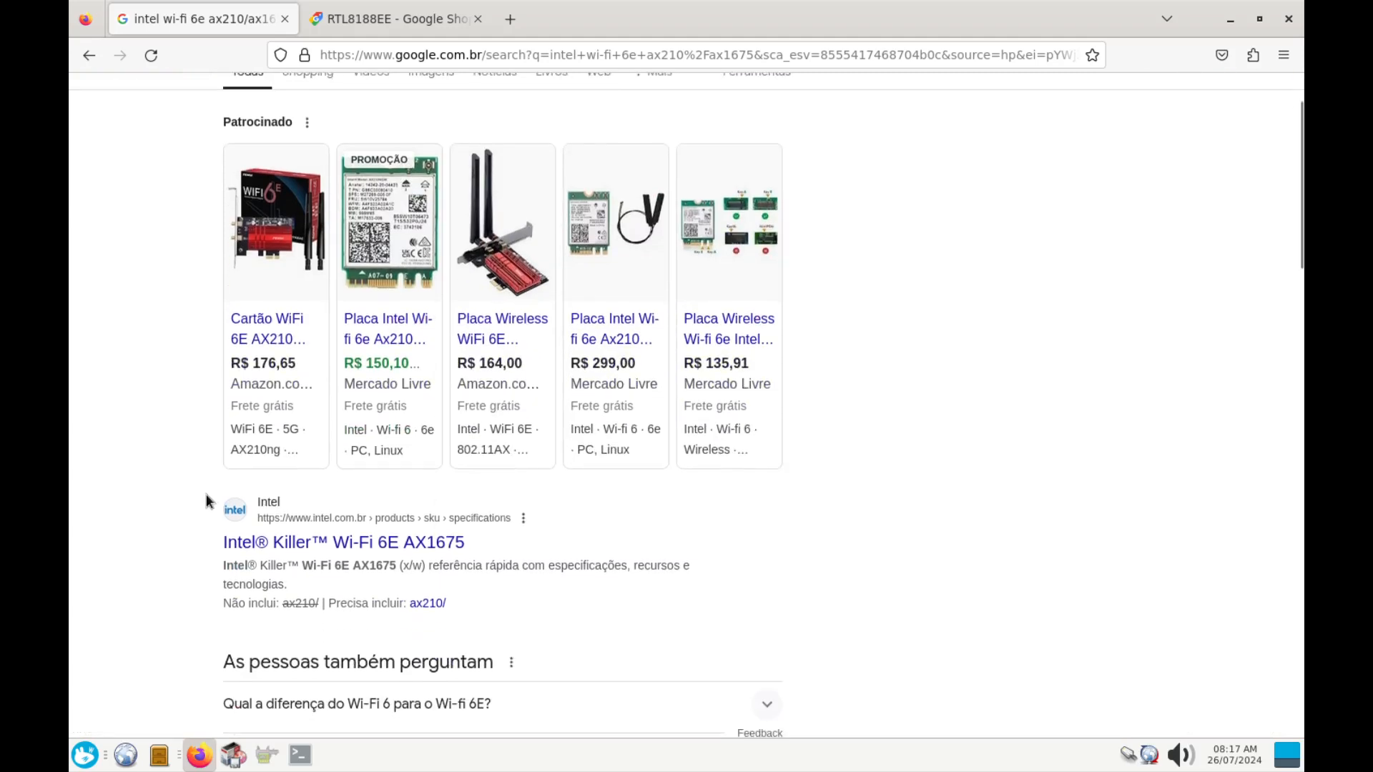
drag(196, 505, 346, 502)
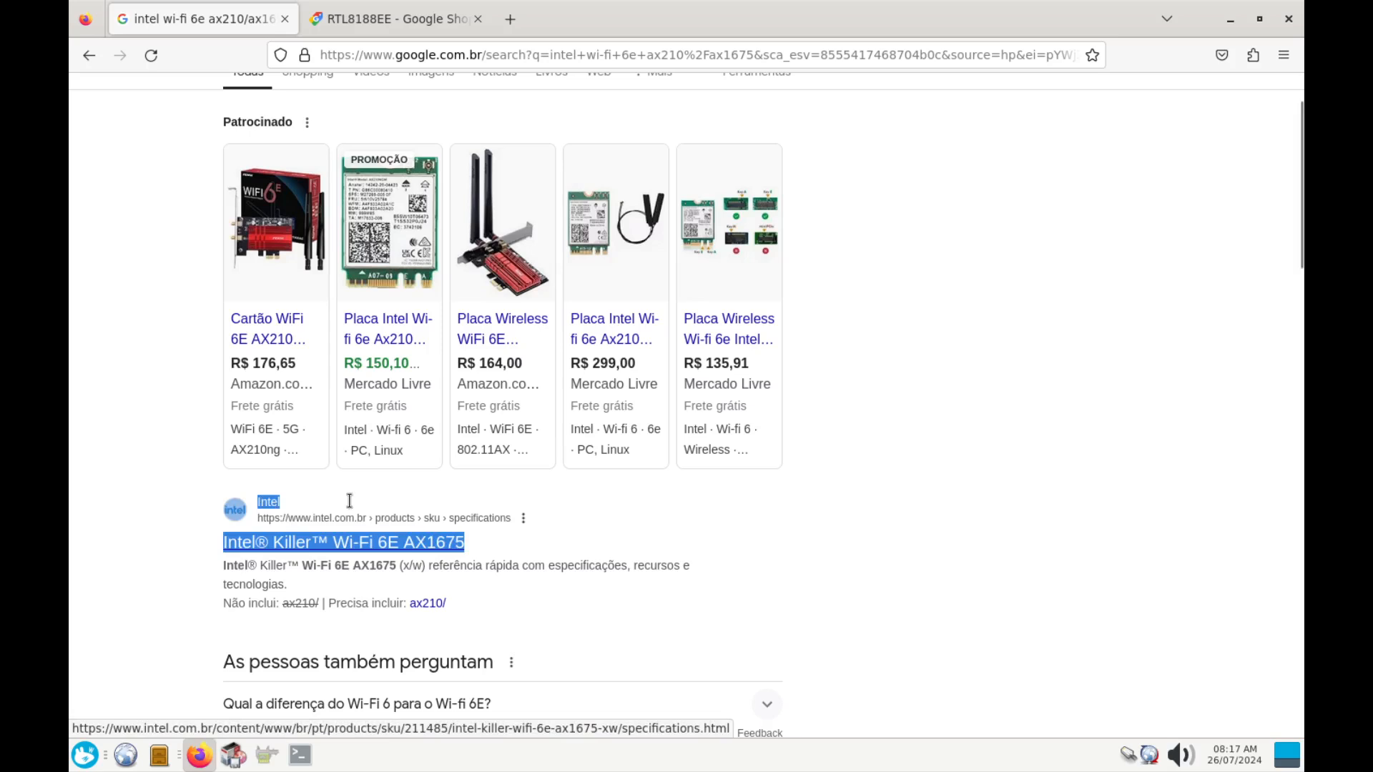
click(214, 498)
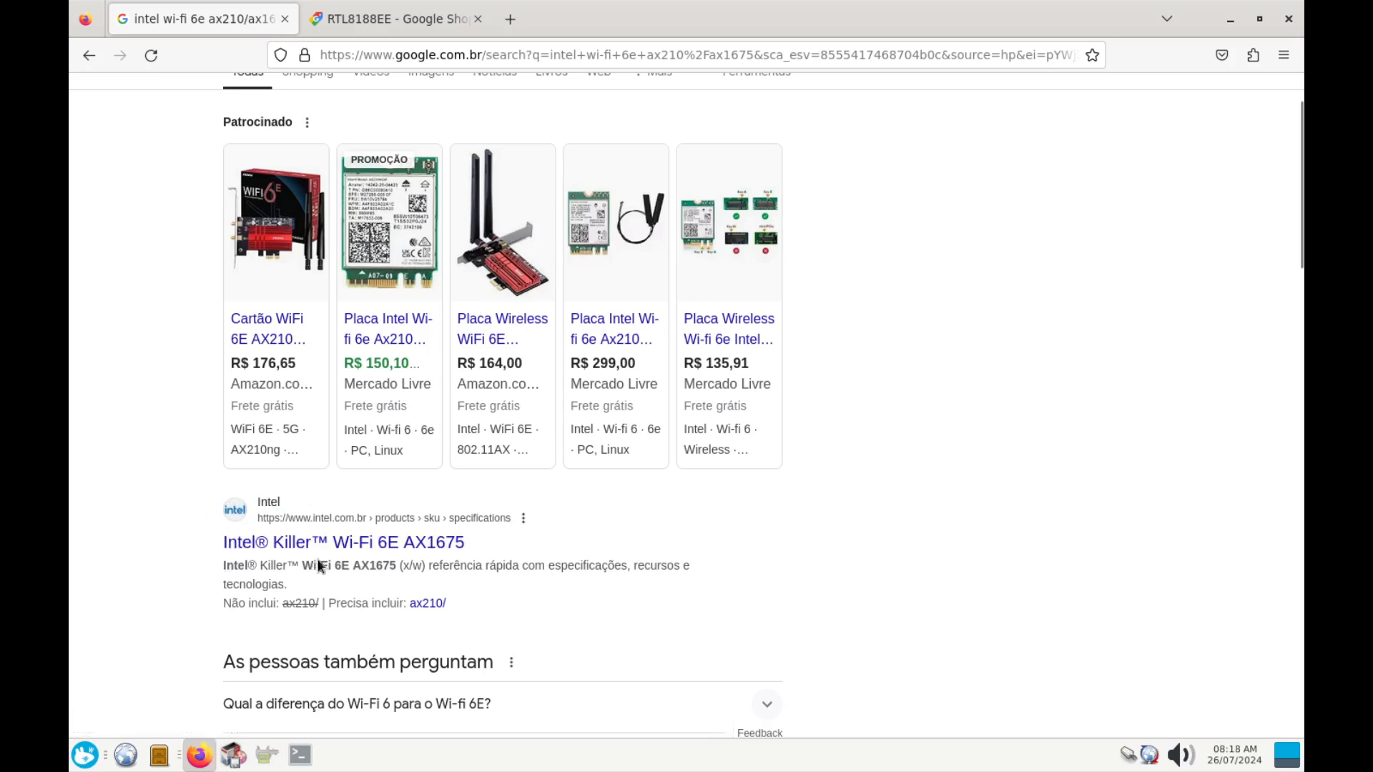
Open Intel's AX1675 specifications page and scroll through it
click(335, 548)
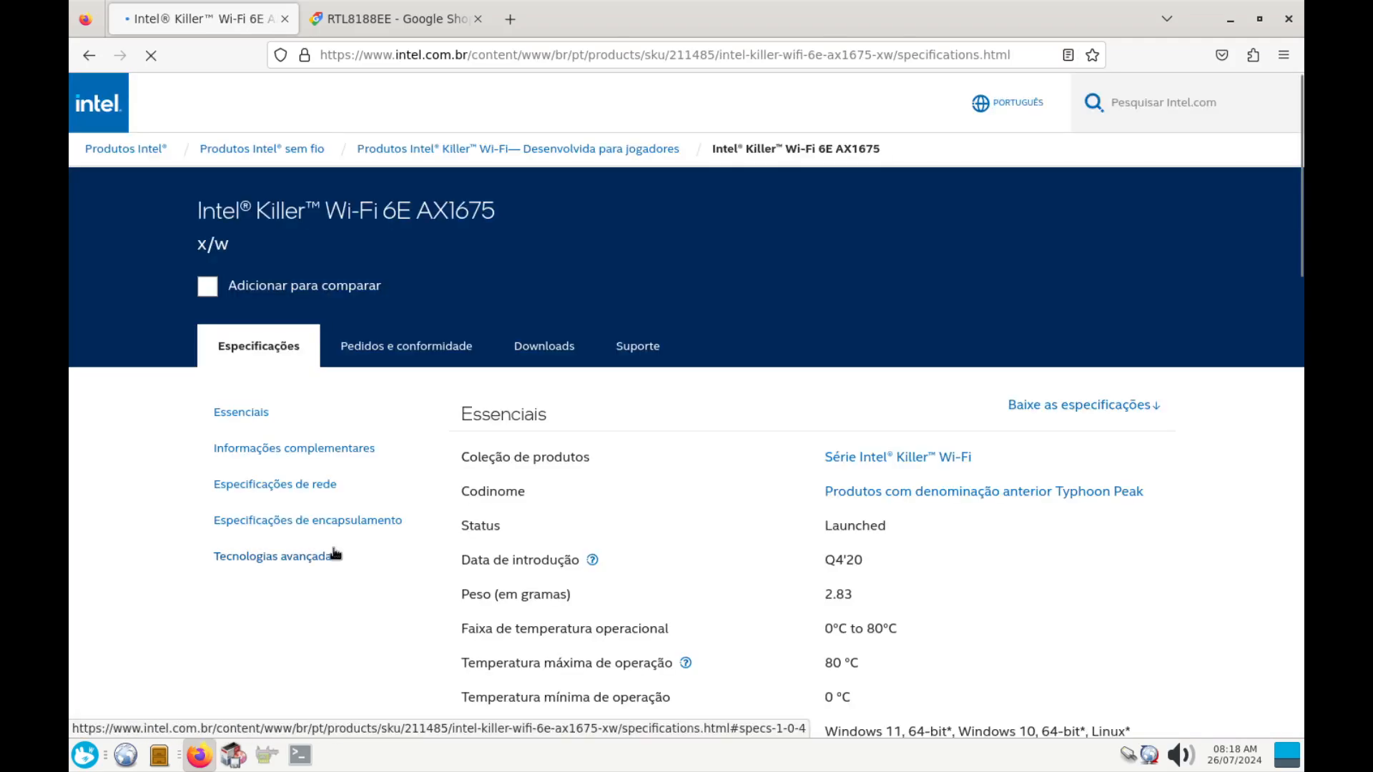
scroll(914, 504, down, 10)
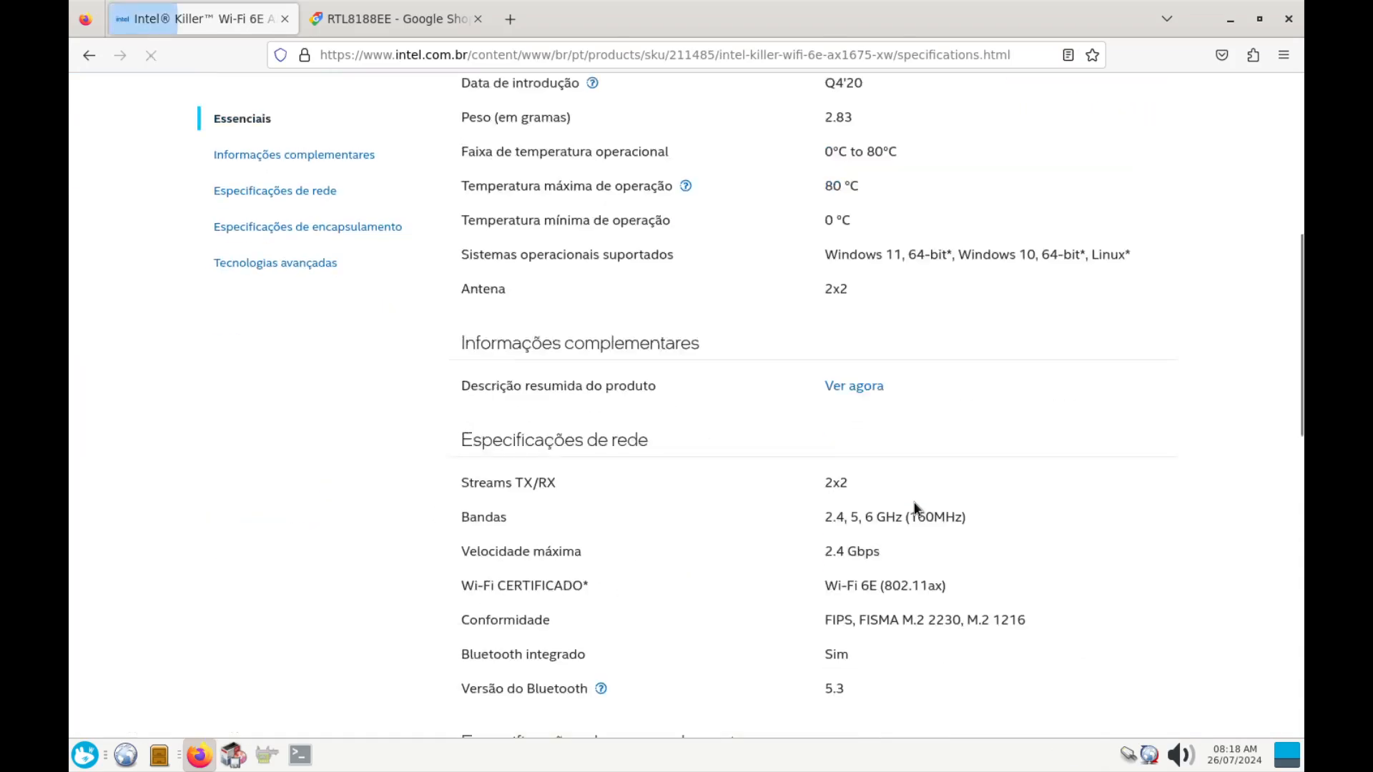
scroll(913, 502, down, 4)
scroll(914, 502, up, 13)
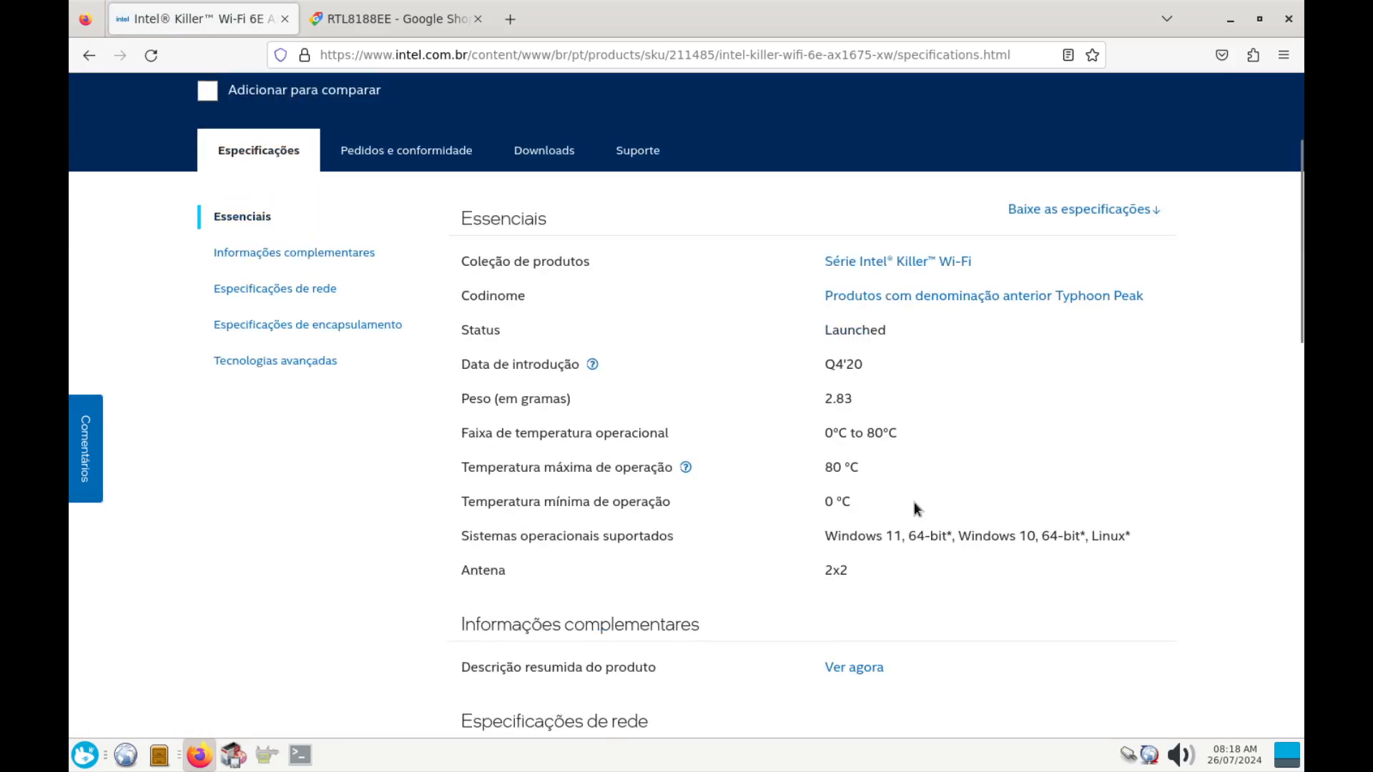
Check the AX1675 downloads page and its operating system filter, then go back
click(550, 349)
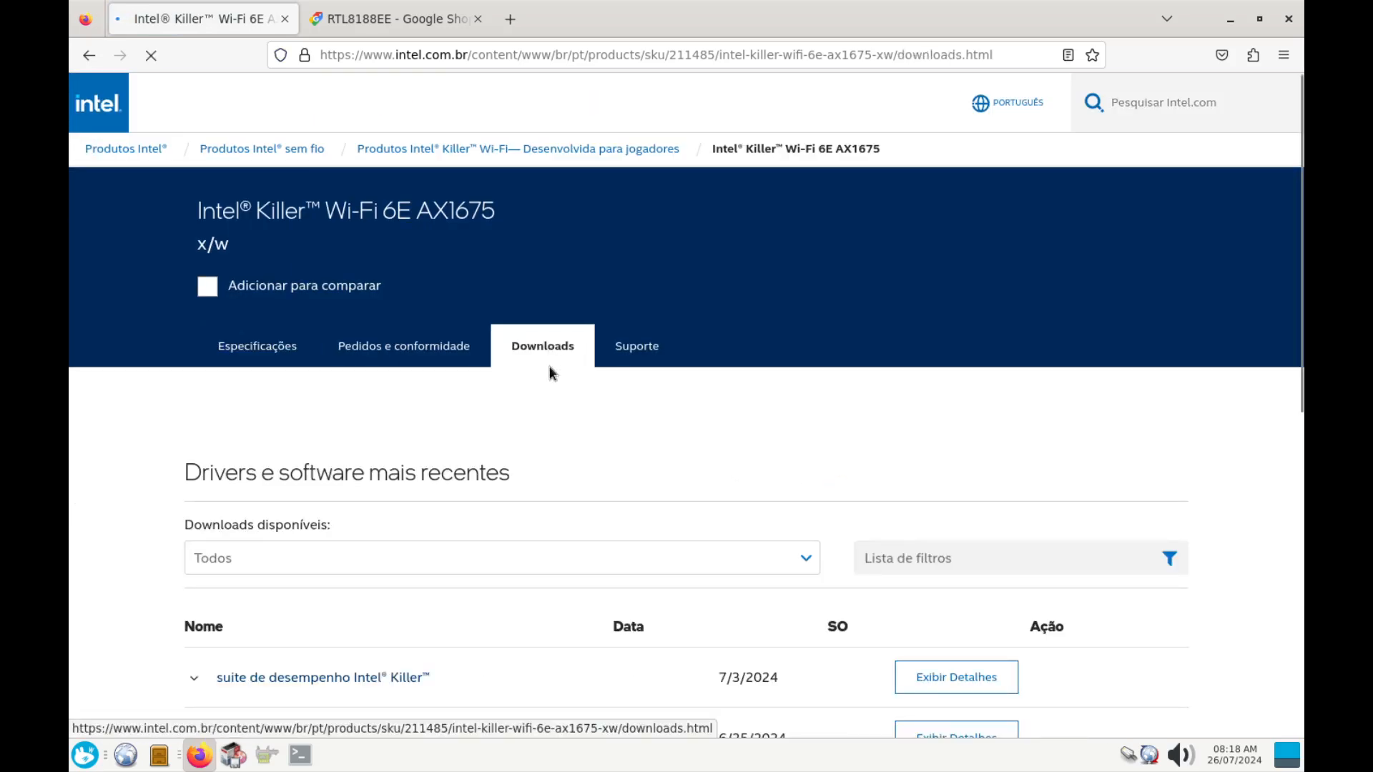
scroll(600, 460, down, 3)
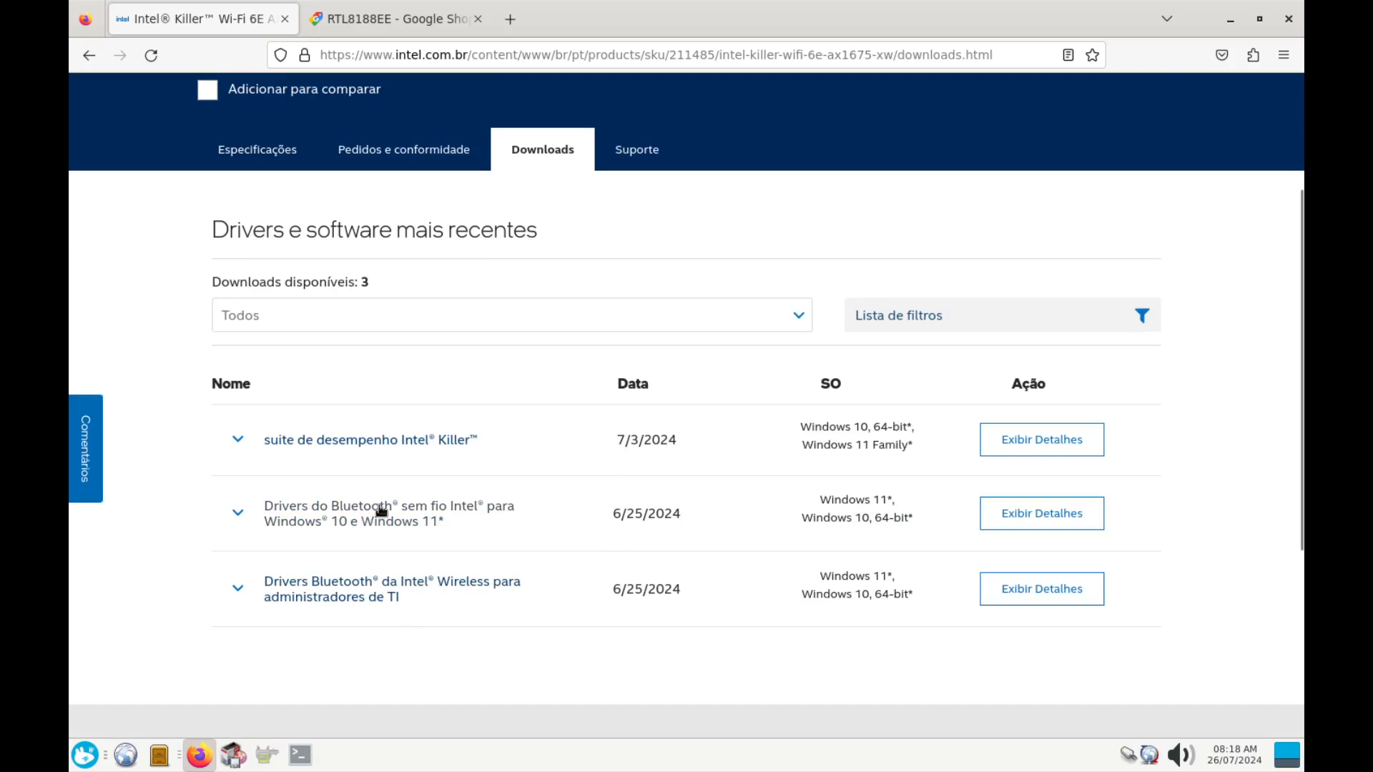
click(769, 326)
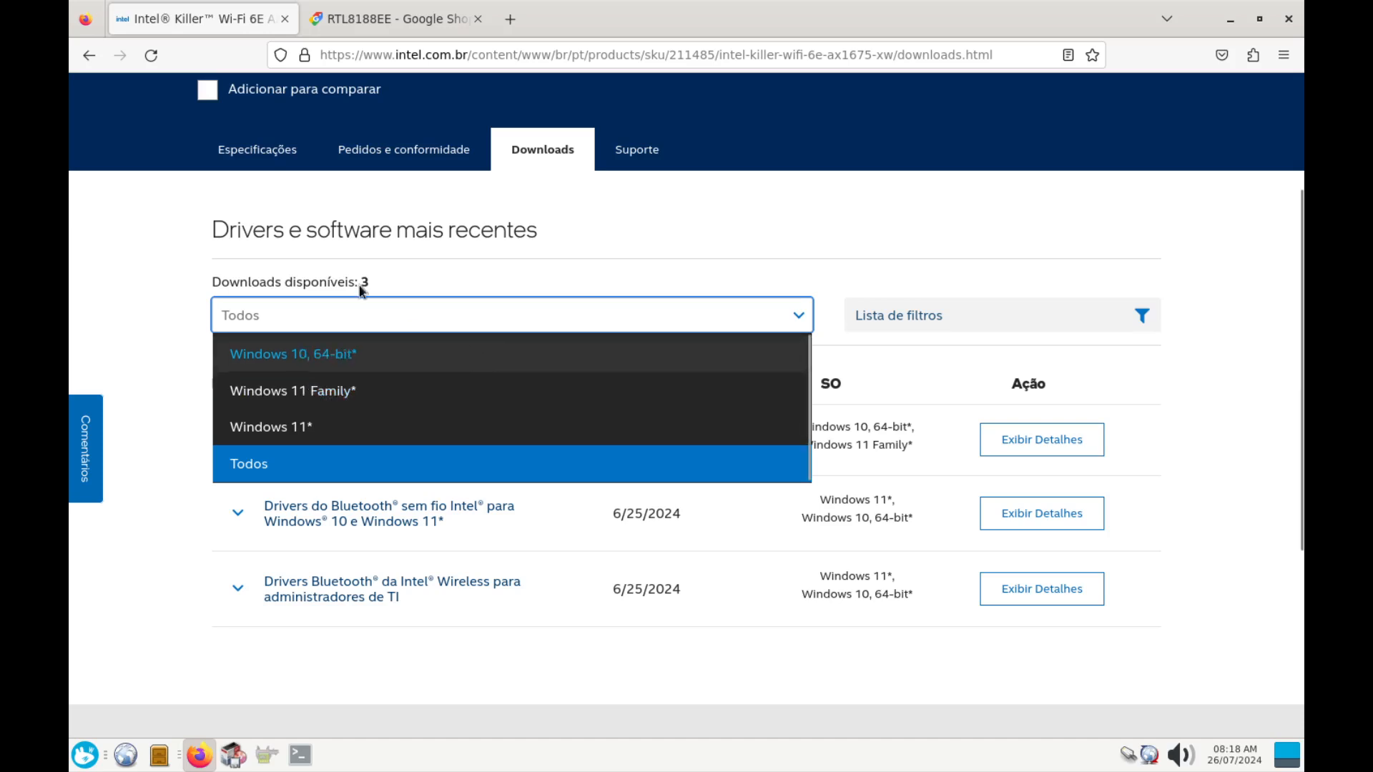
scroll(142, 257, up, 3)
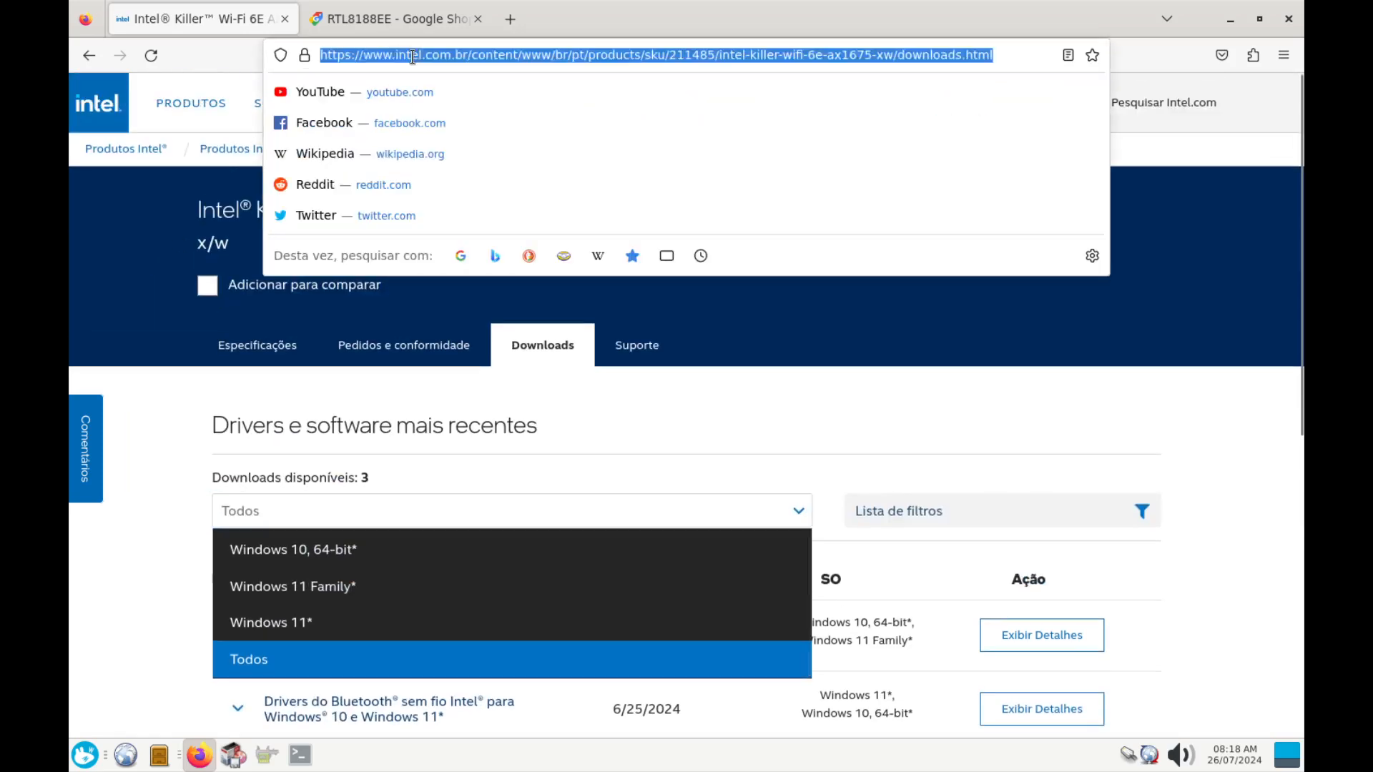
double_click(409, 55)
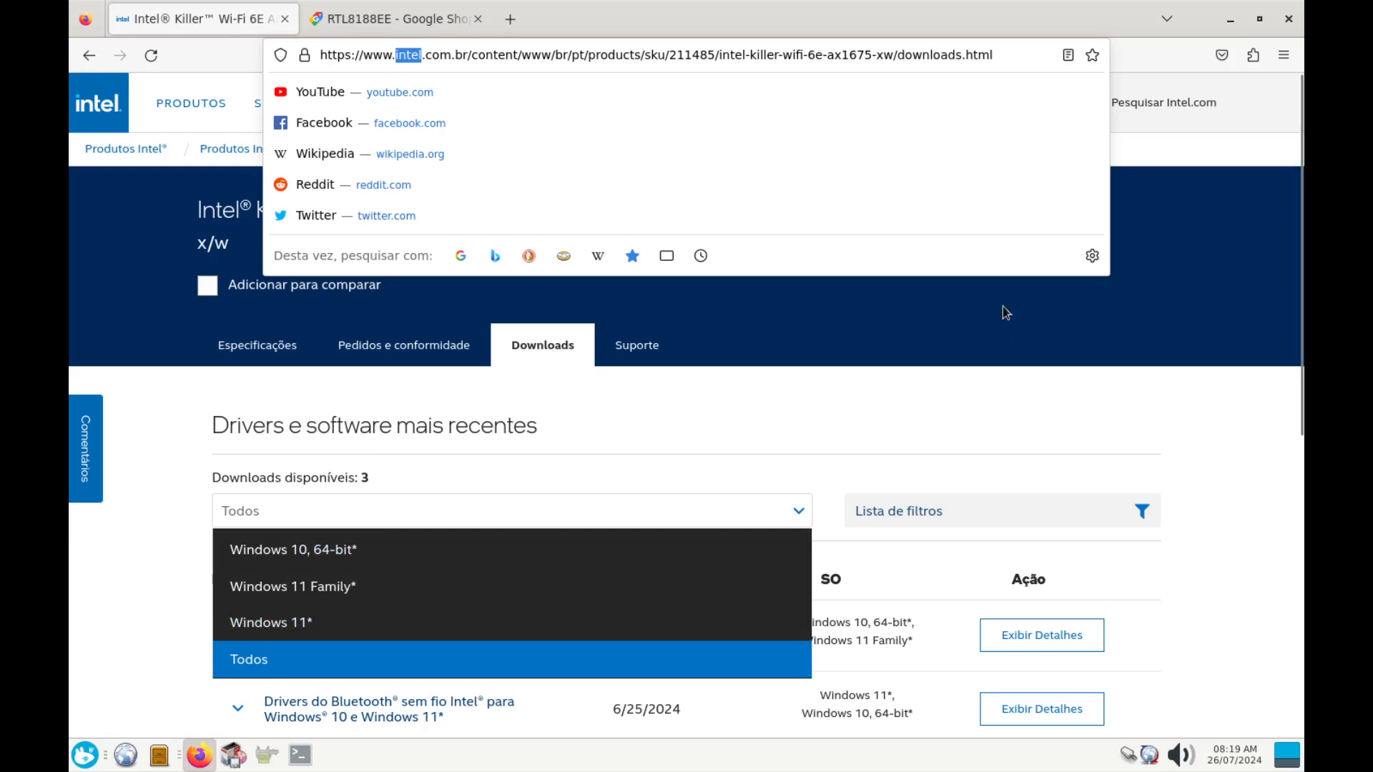
click(89, 55)
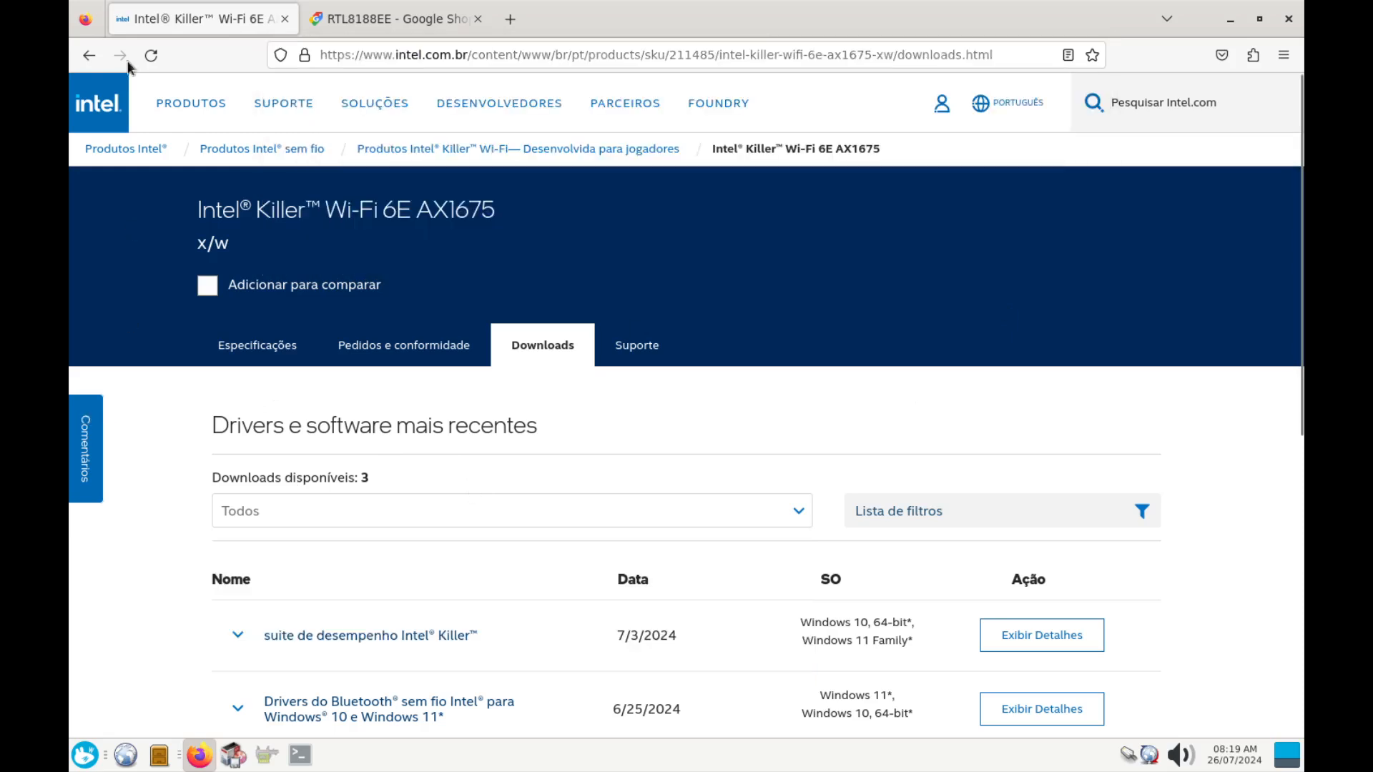
click(89, 55)
Return to the Wi-Fi 6E results, compare them with the terminal's lspci output, then view RTL8188EE shopping results
click(88, 56)
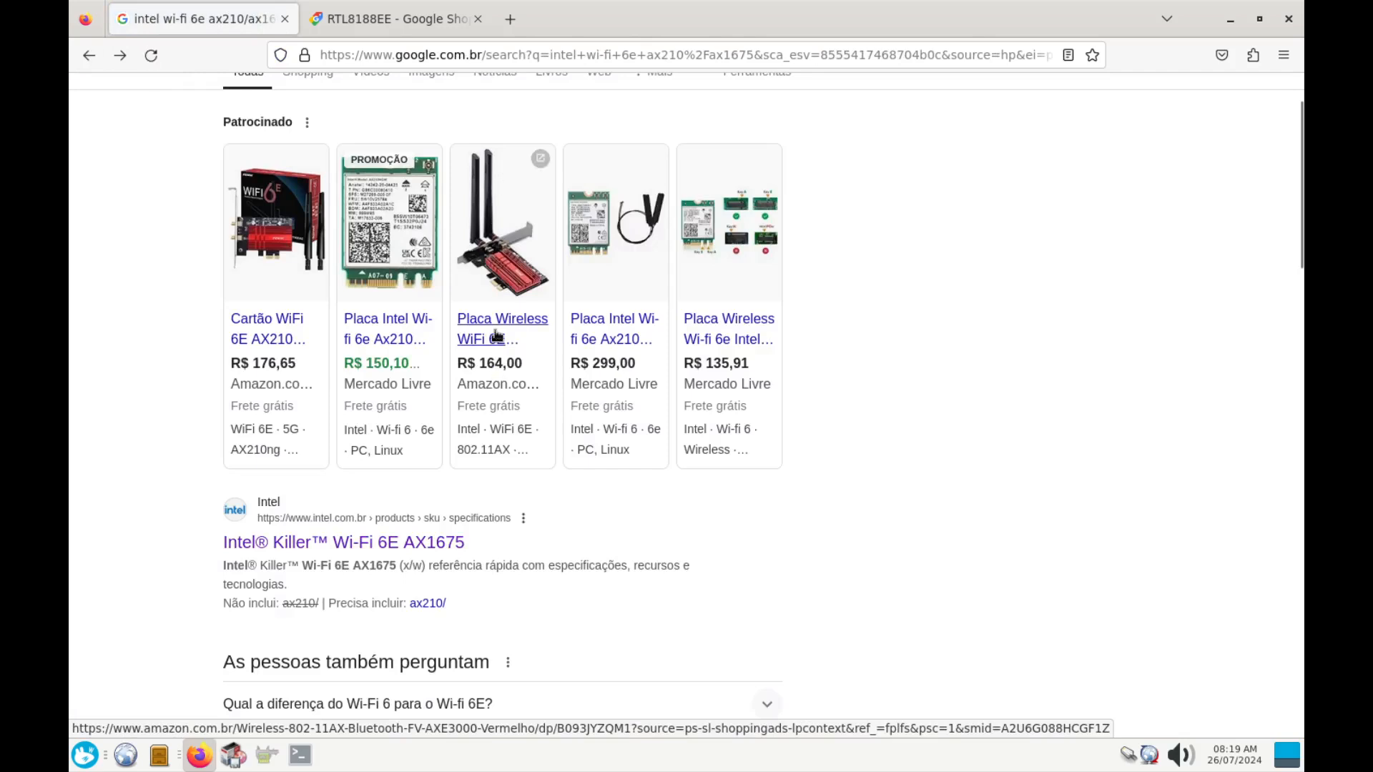
mouse_move(497, 335)
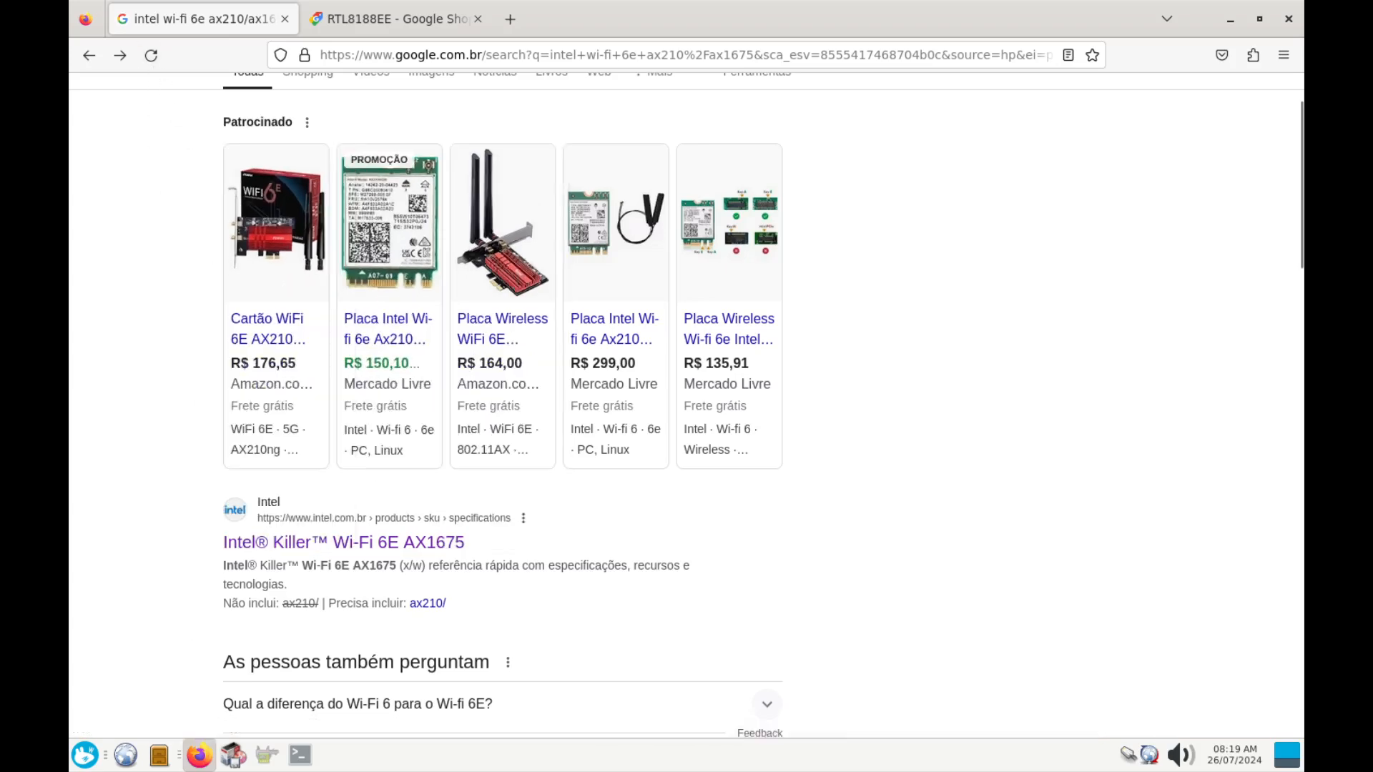
drag(0, 193, 589, 75)
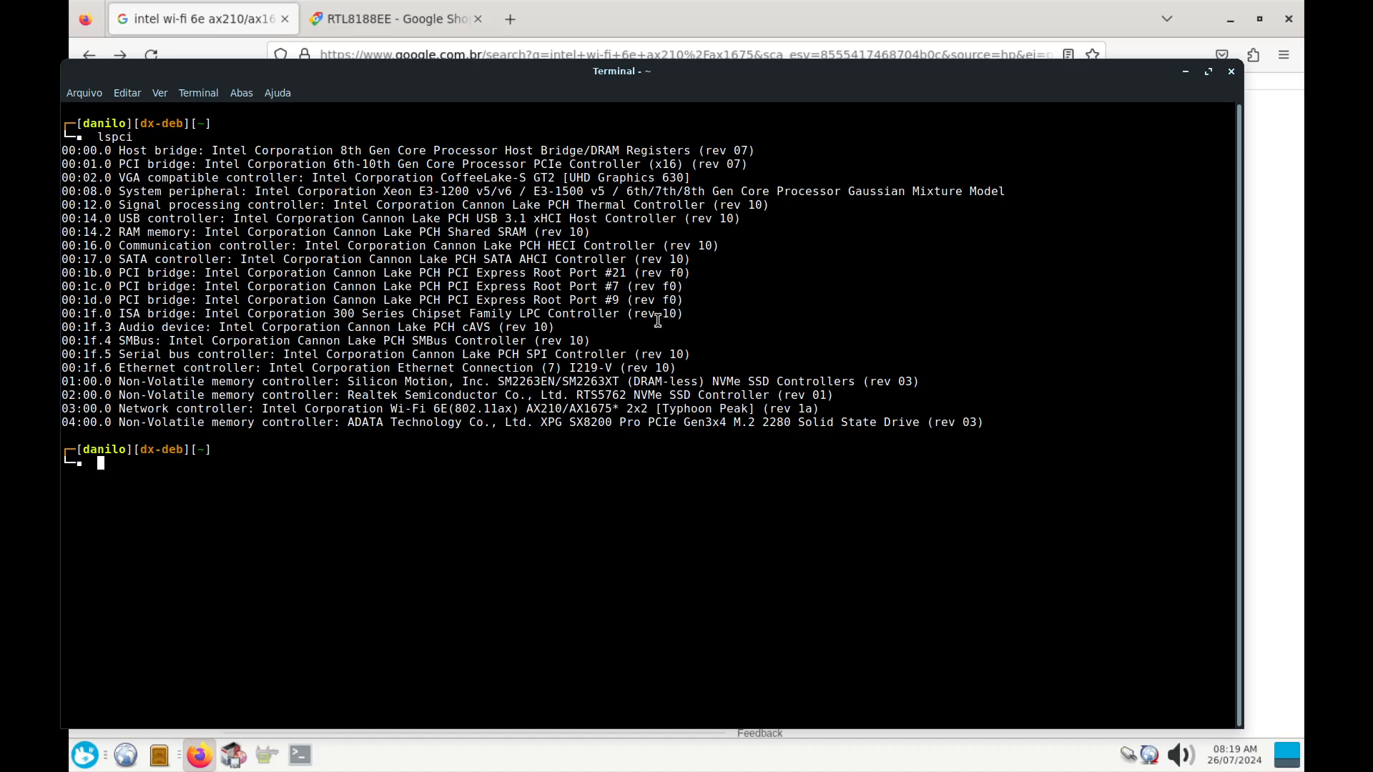
drag(738, 85, 796, 111)
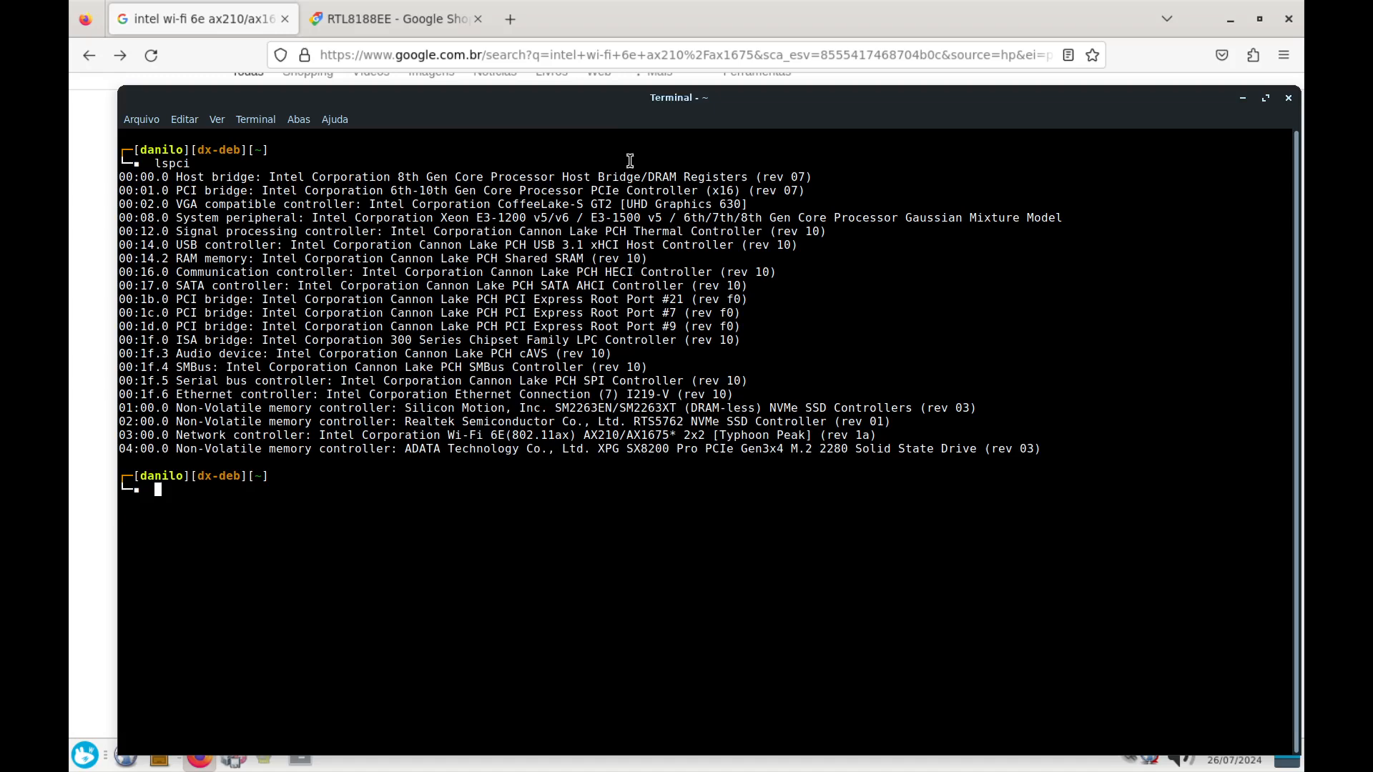
drag(652, 110, 0, 130)
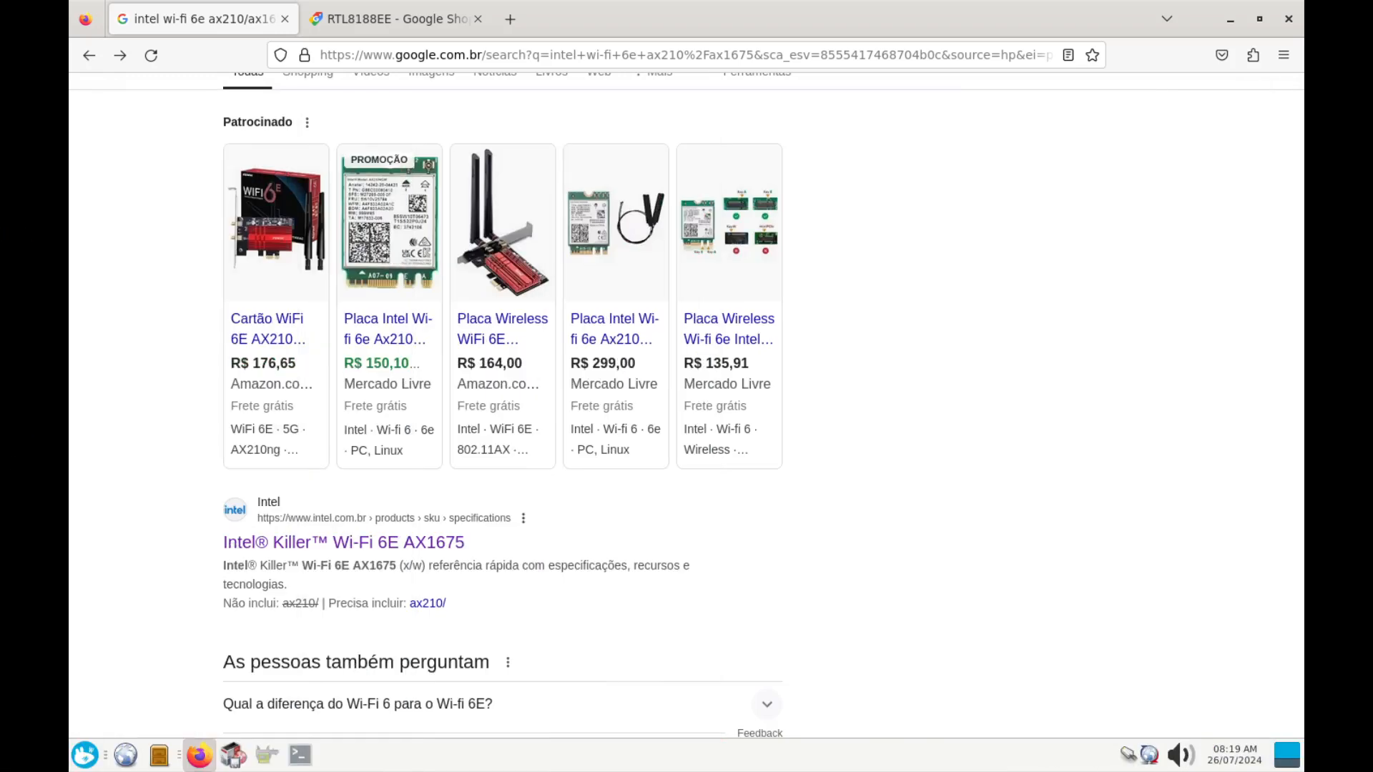
click(315, 16)
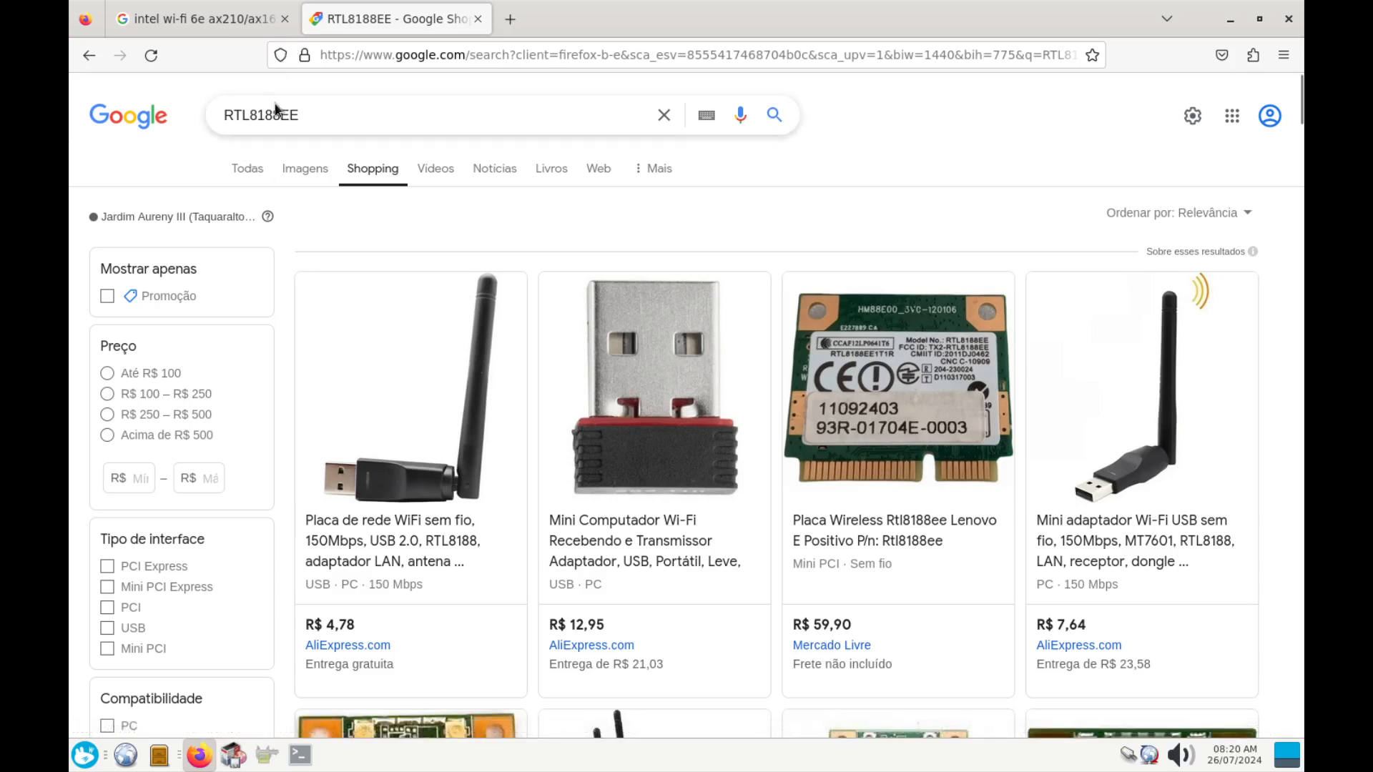
Search Google Shopping for 'realtek rtl8188ee' and scroll through the results
click(225, 113)
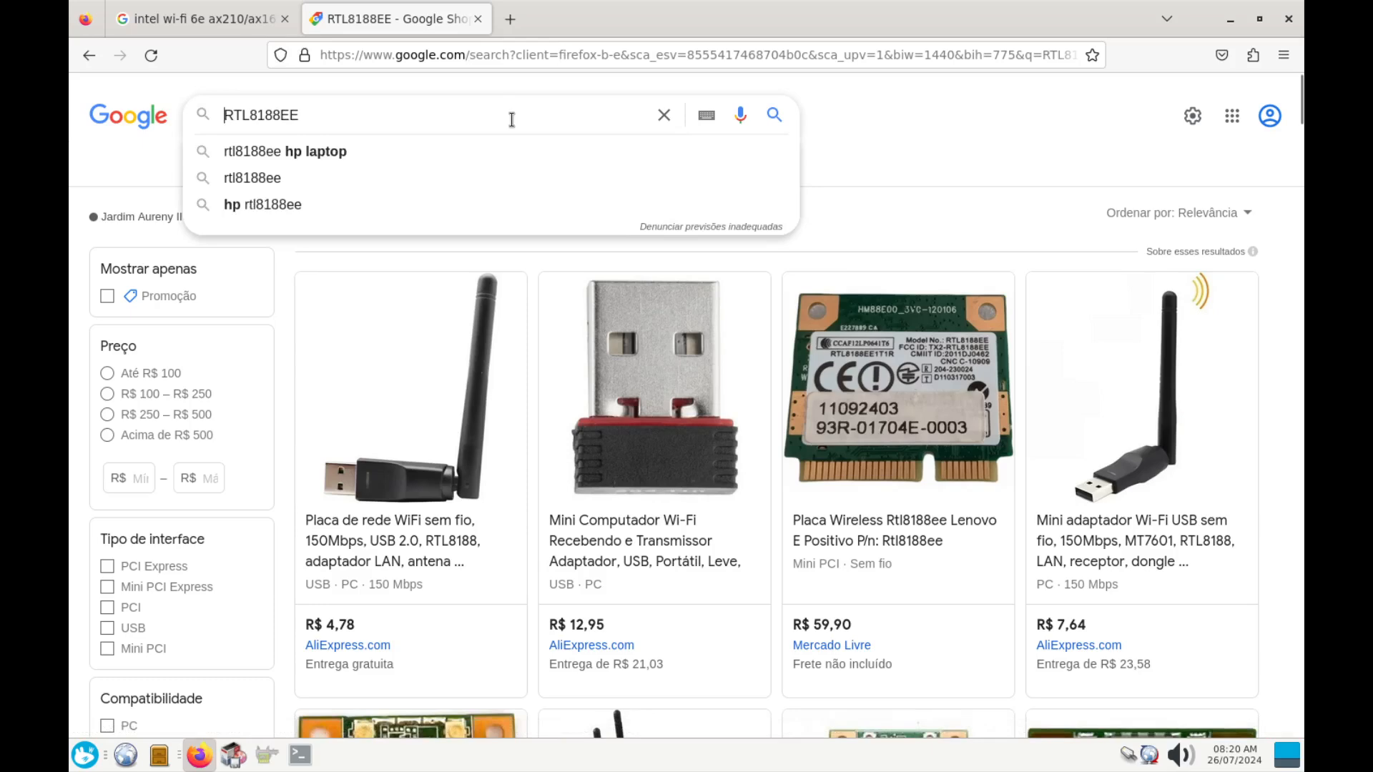
text(re)
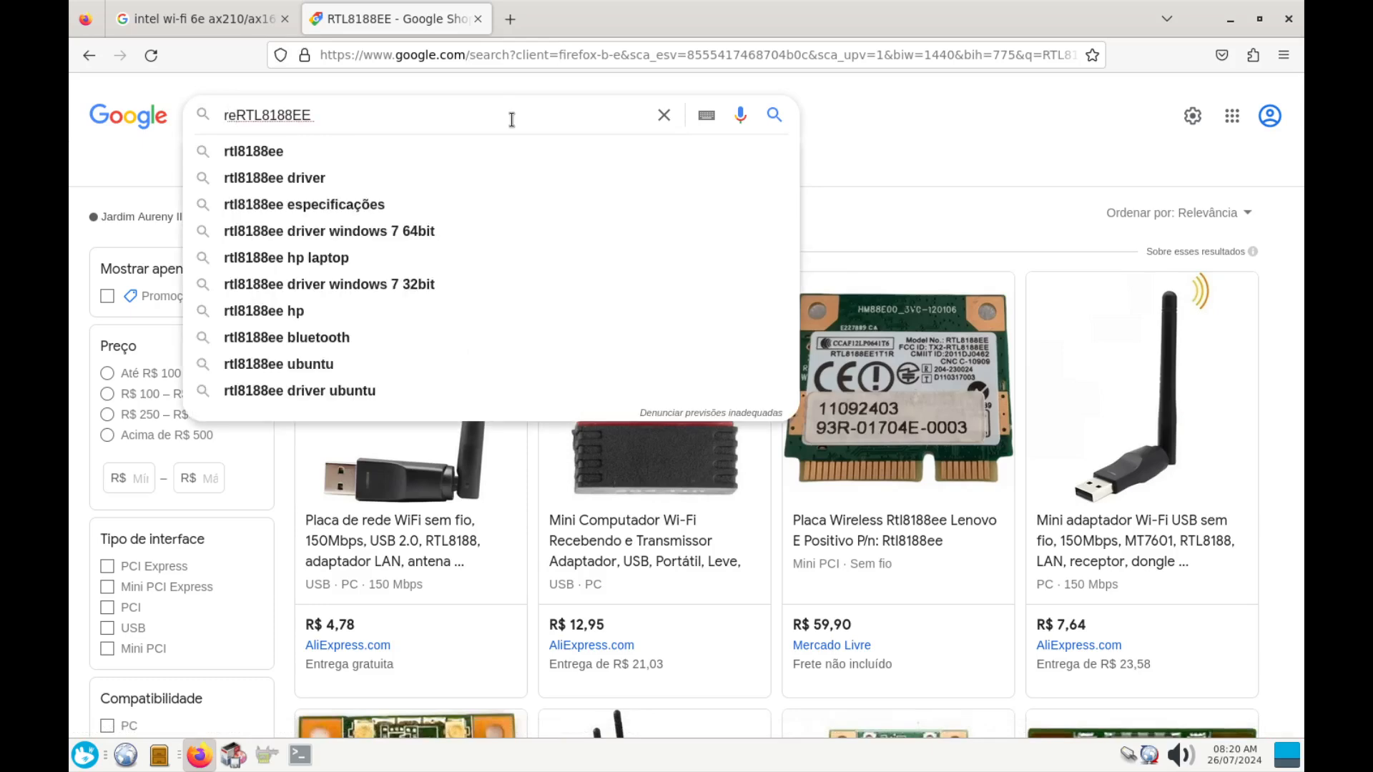
text(altec)
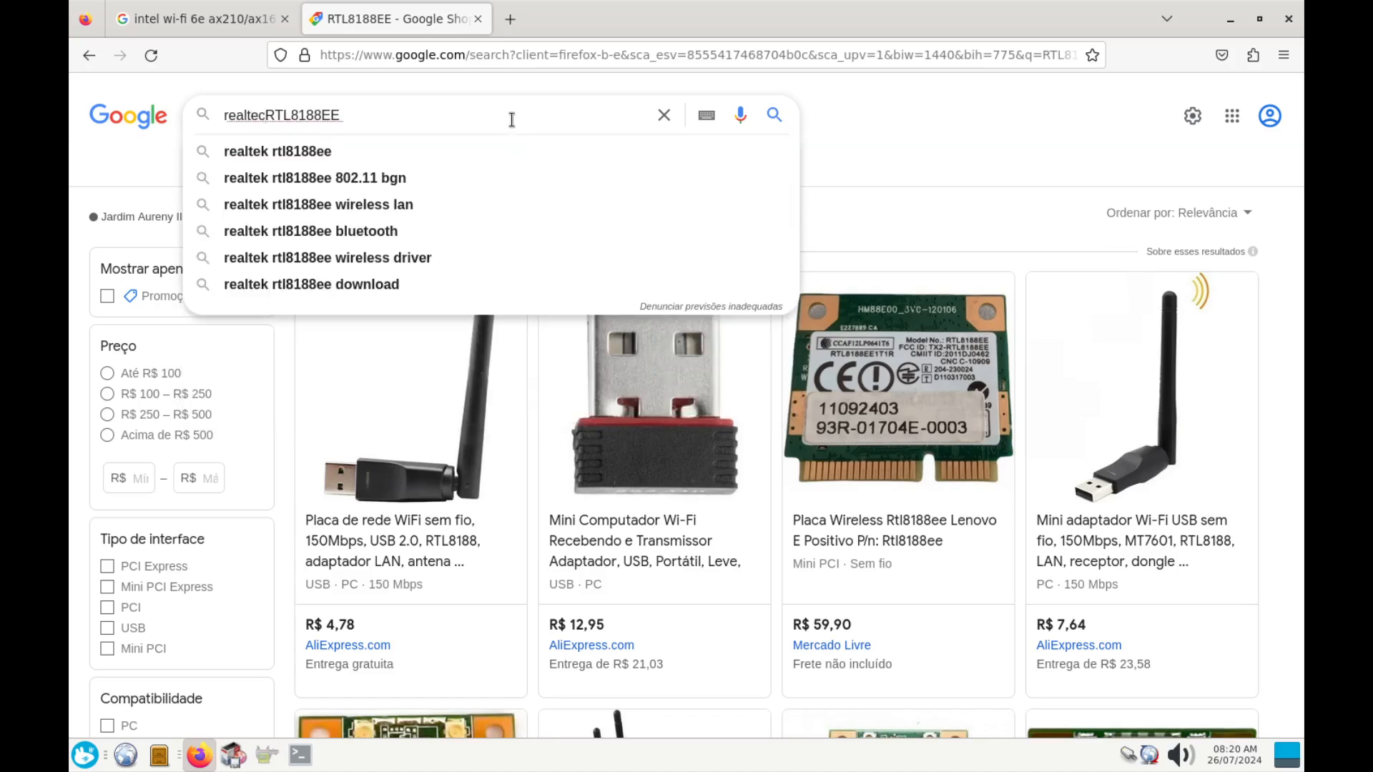
key(Down)
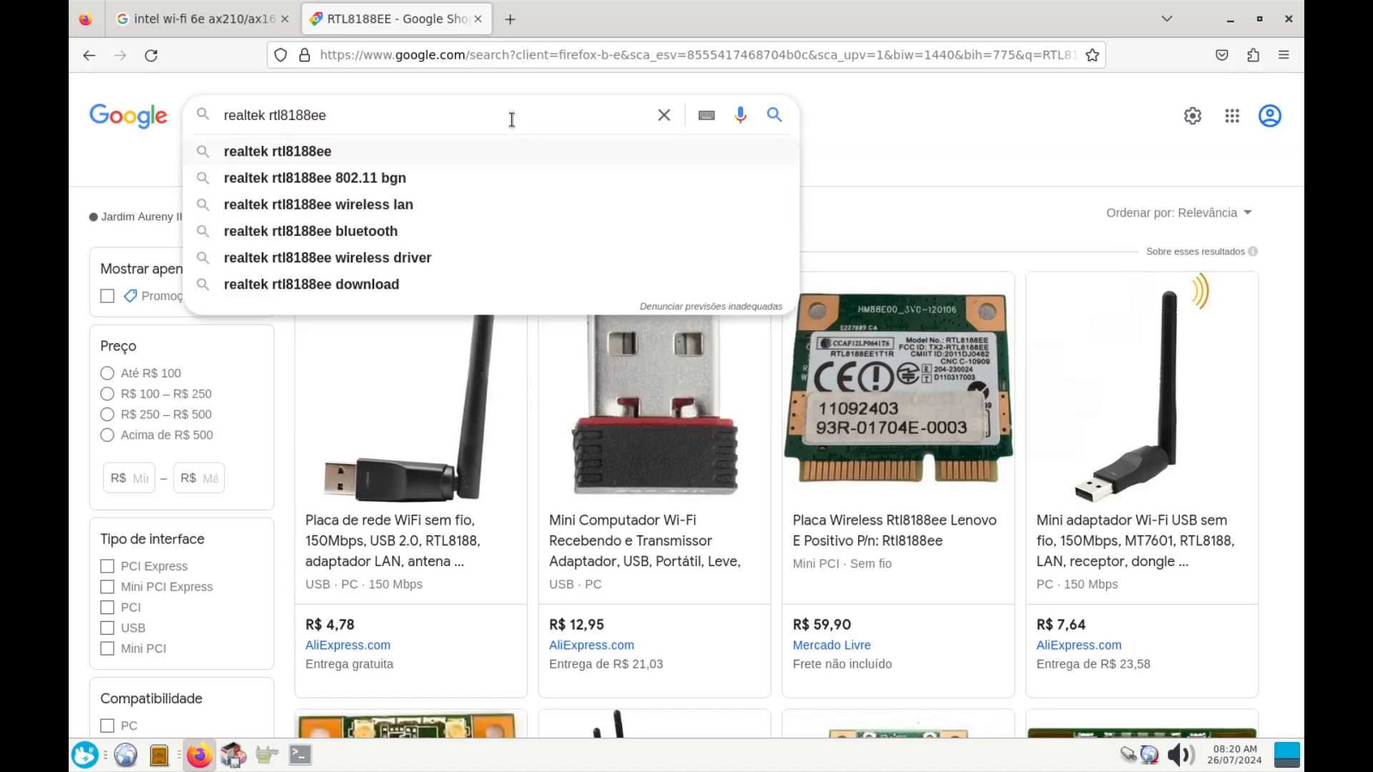
click(312, 151)
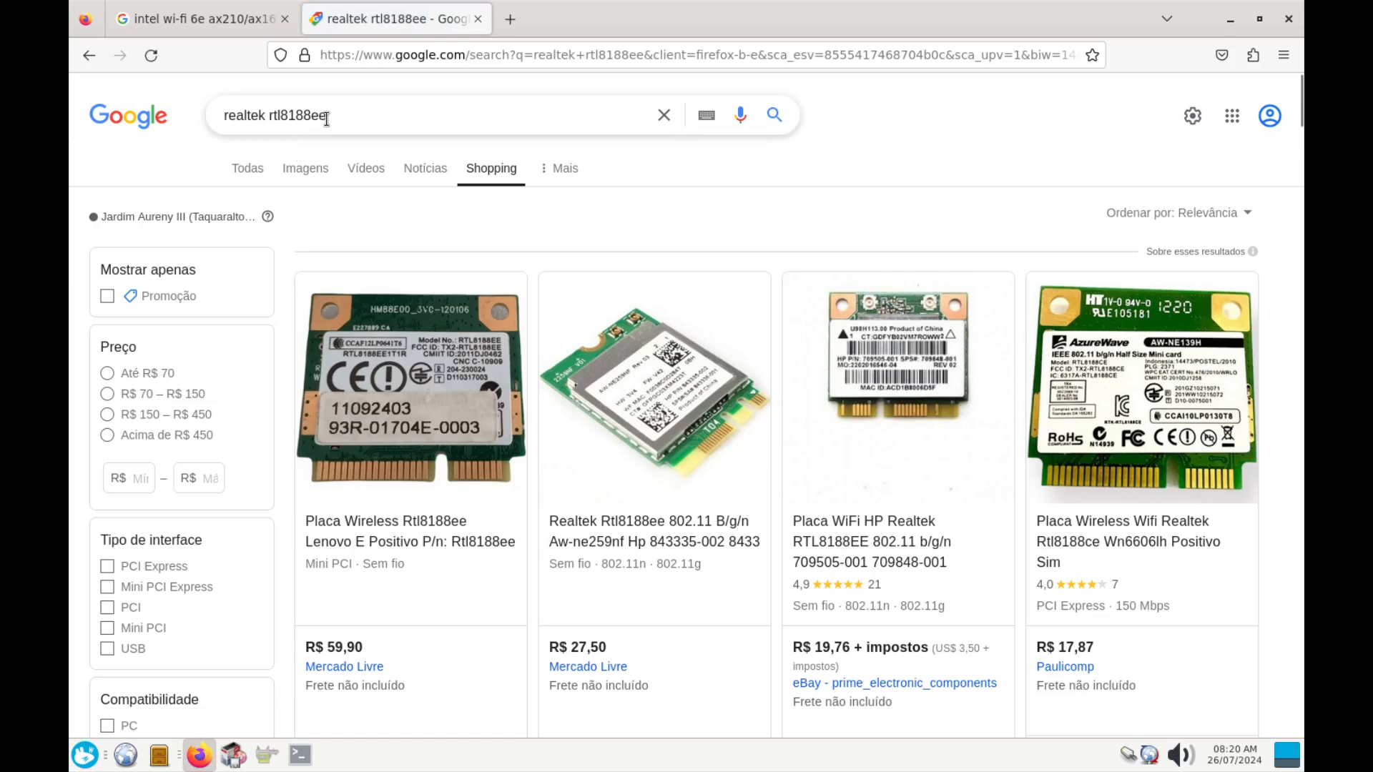
scroll(663, 379, down, 6)
scroll(662, 379, up, 6)
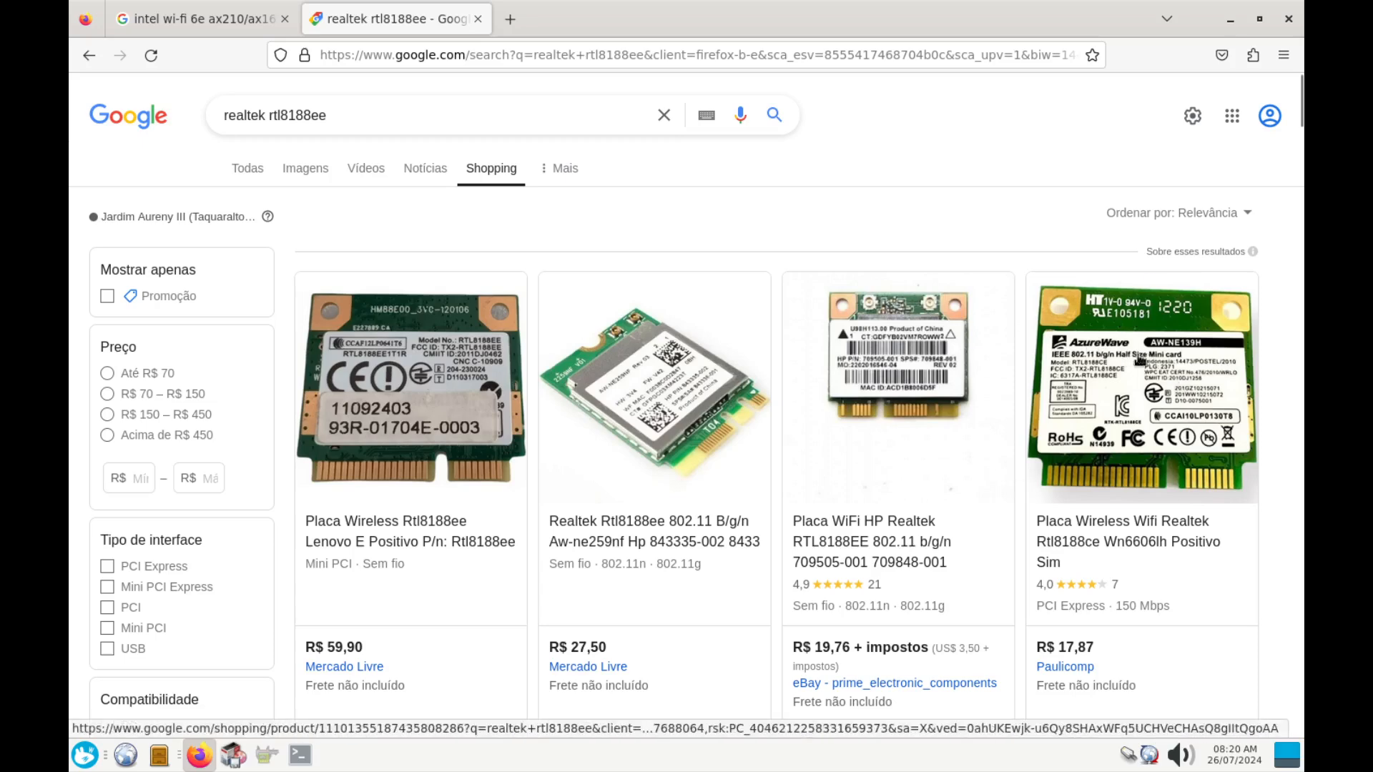
scroll(1123, 405, down, 9)
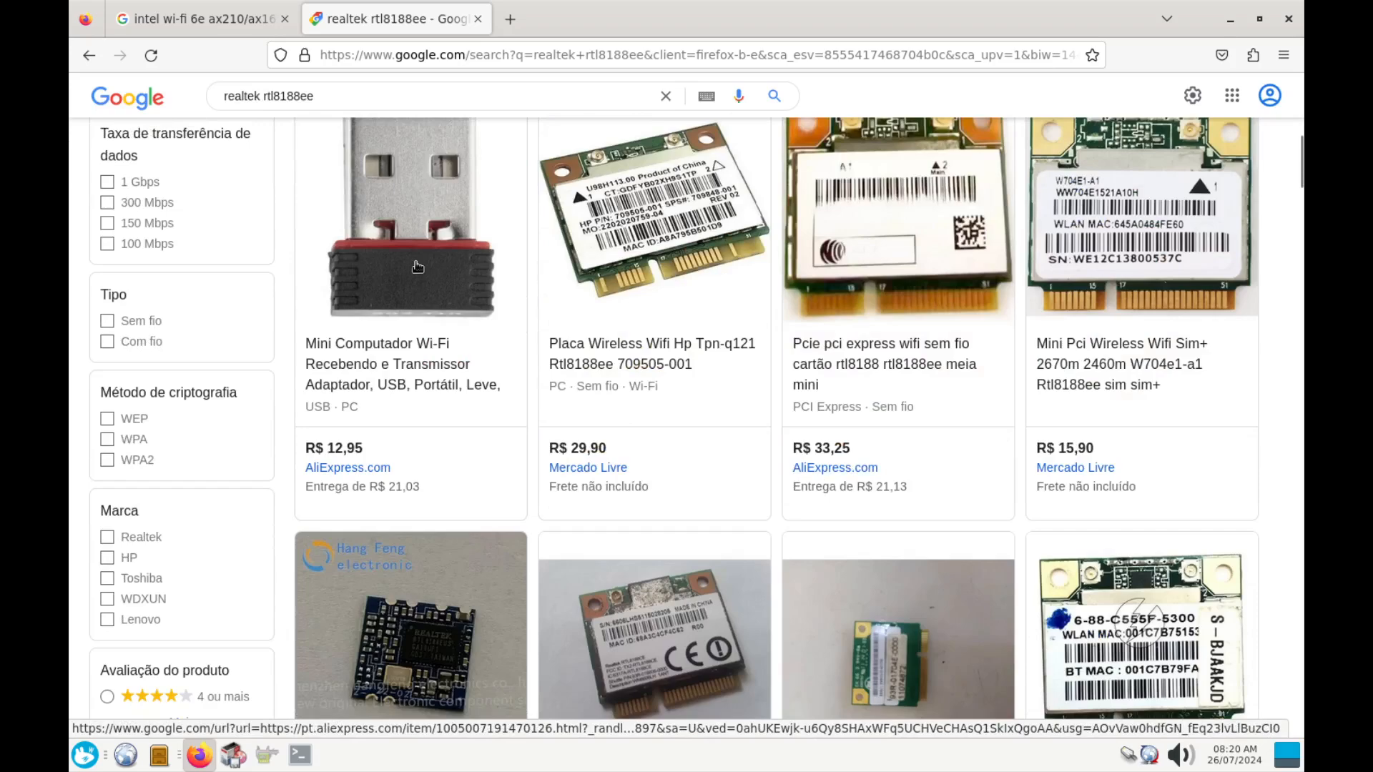
scroll(418, 267, down, 10)
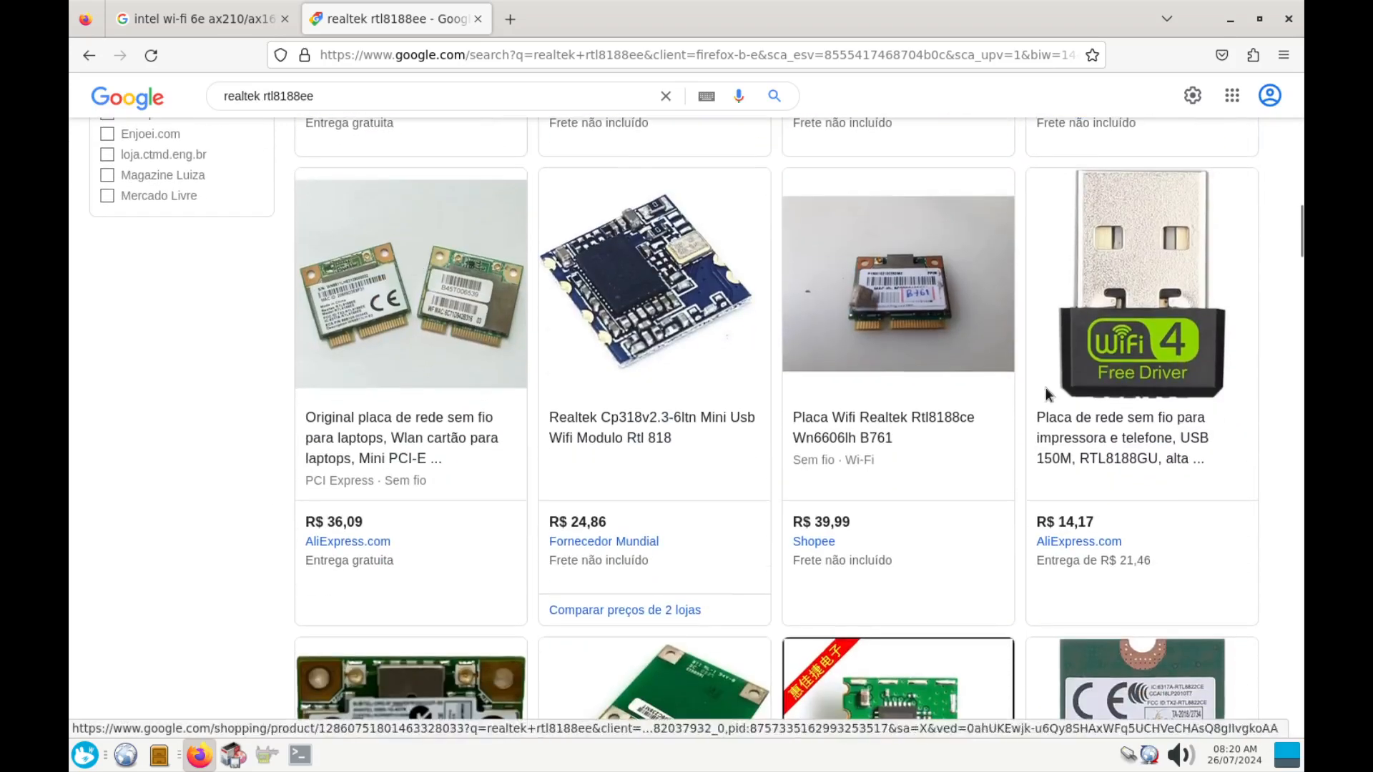
scroll(1046, 394, up, 18)
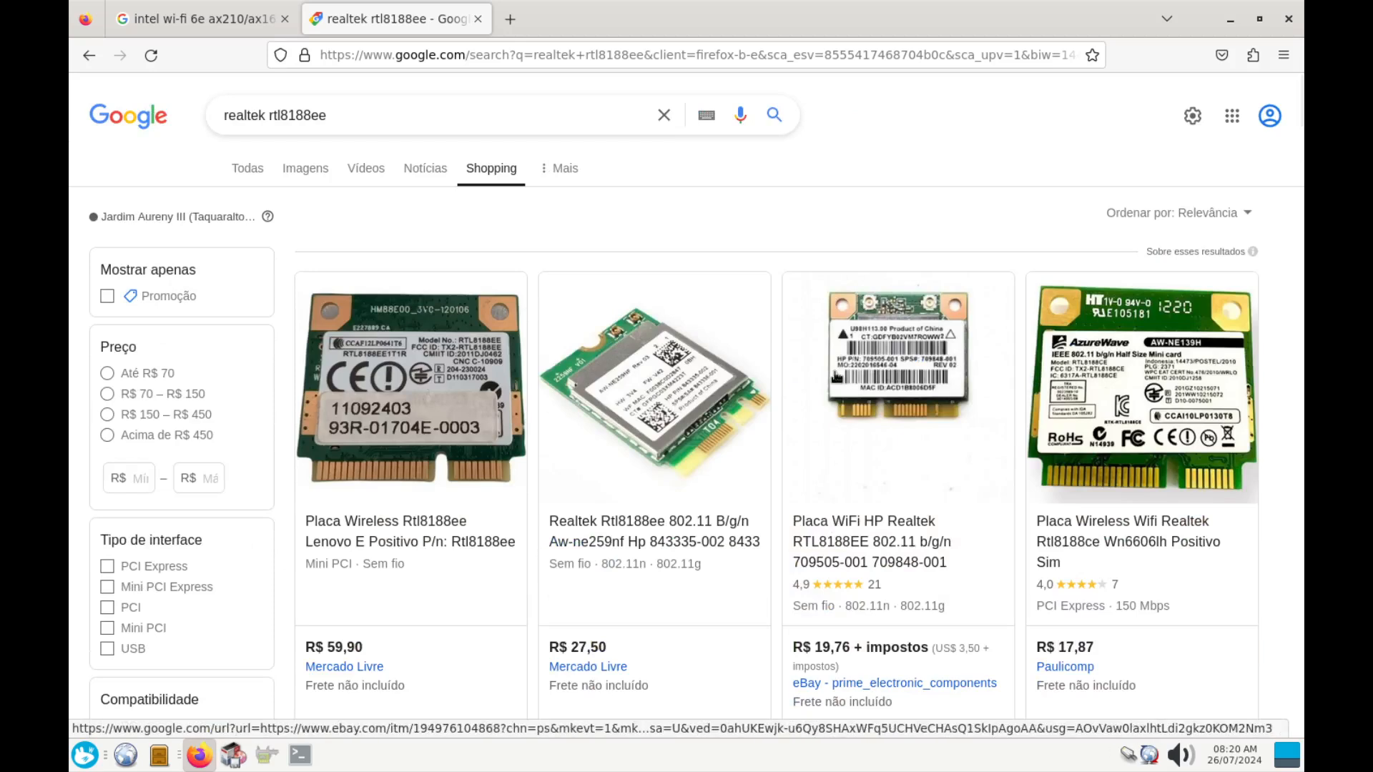
Highlight the realtek and rtl8188ee query words, then bring up HardInfo's PCI device list
click(1128, 761)
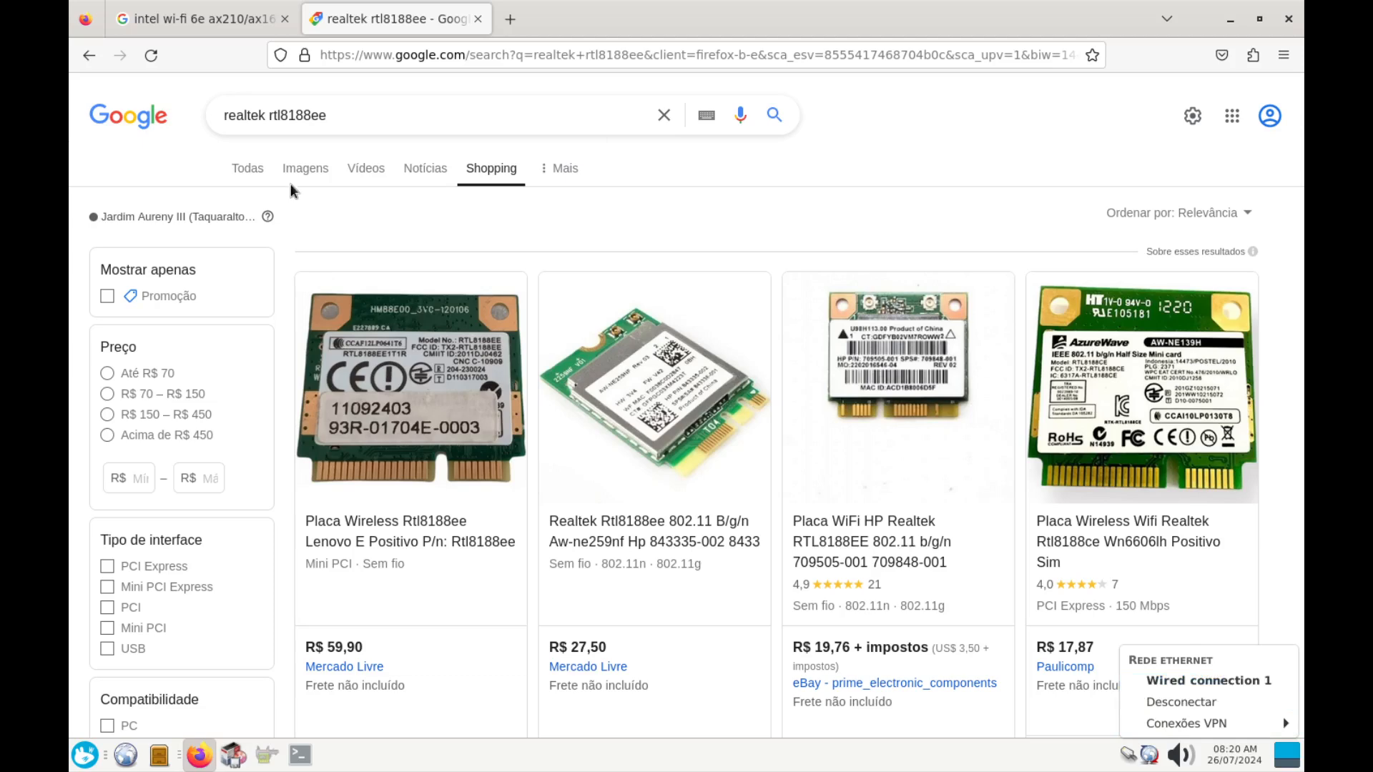
click(296, 116)
double_click(235, 116)
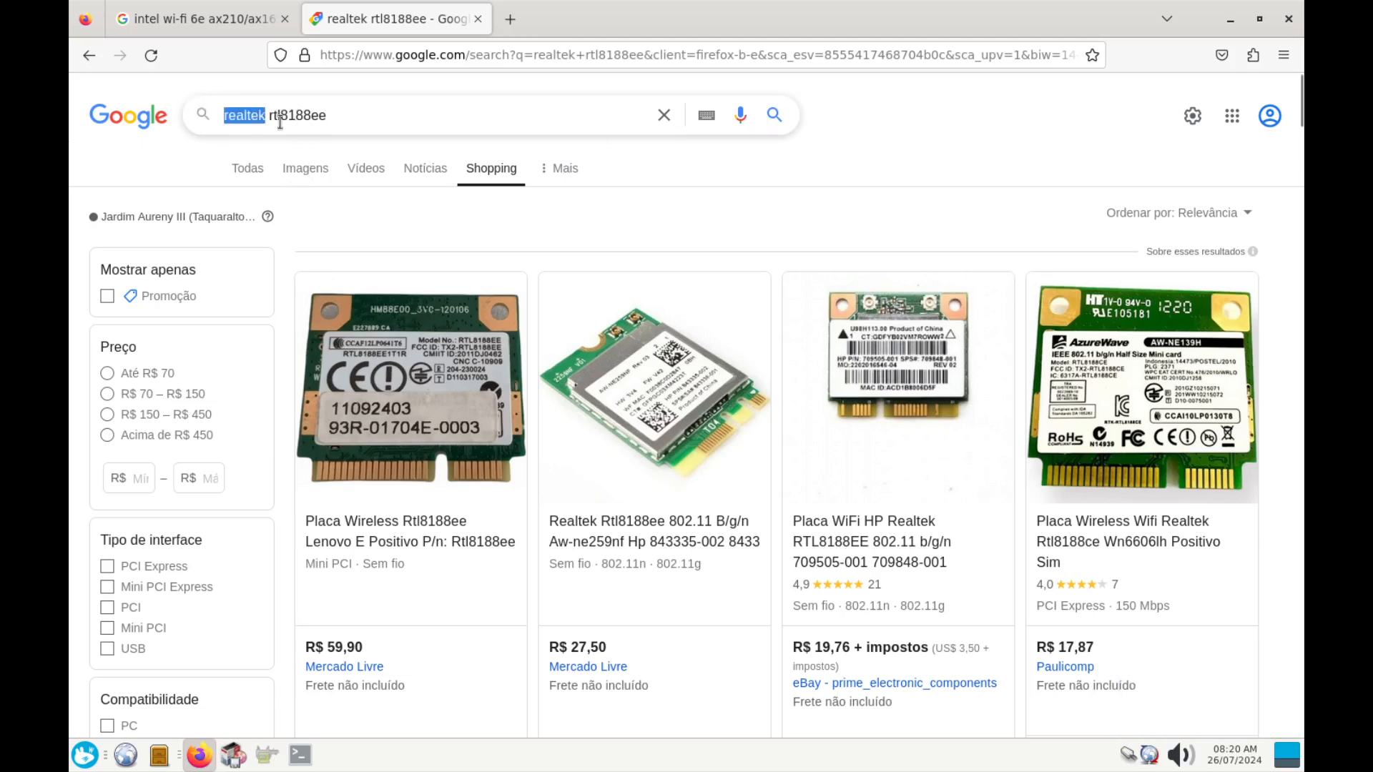
drag(327, 118, 267, 118)
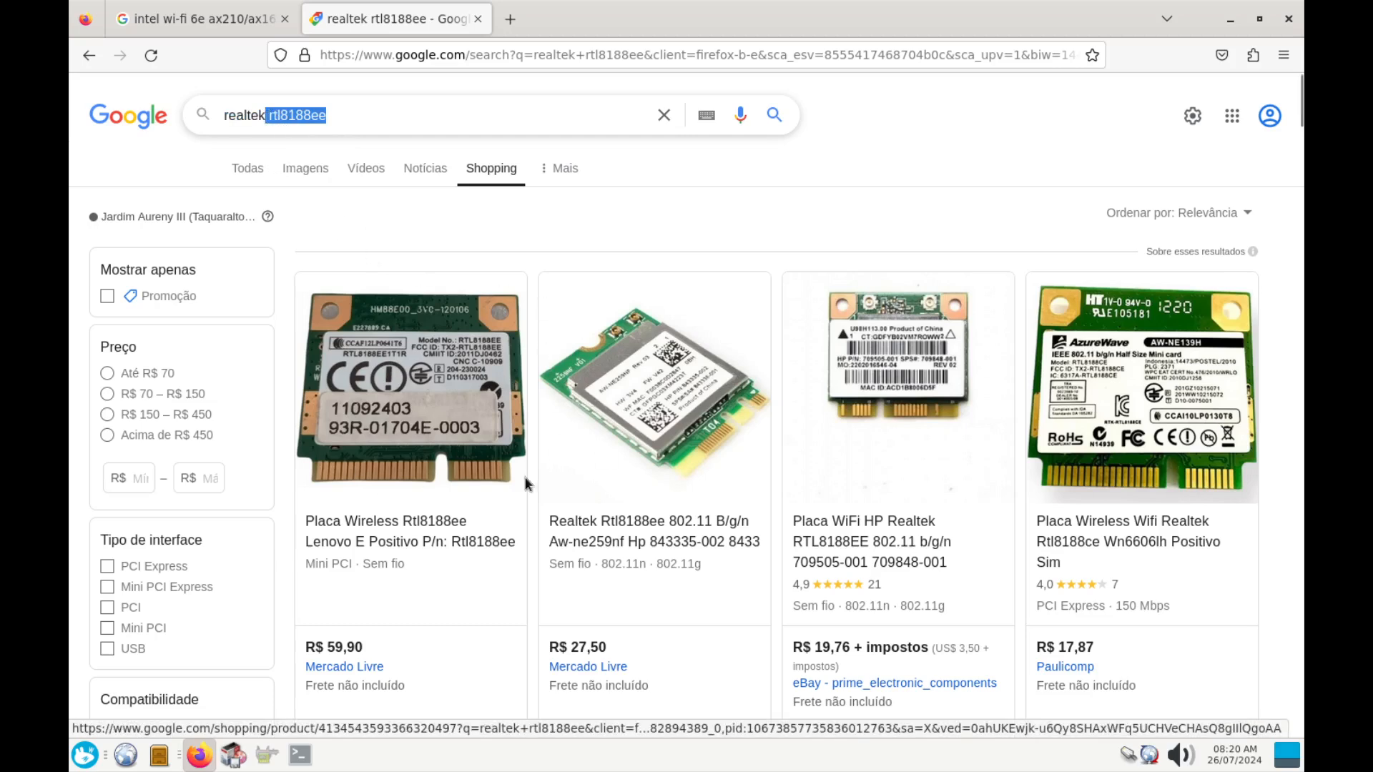
click(267, 755)
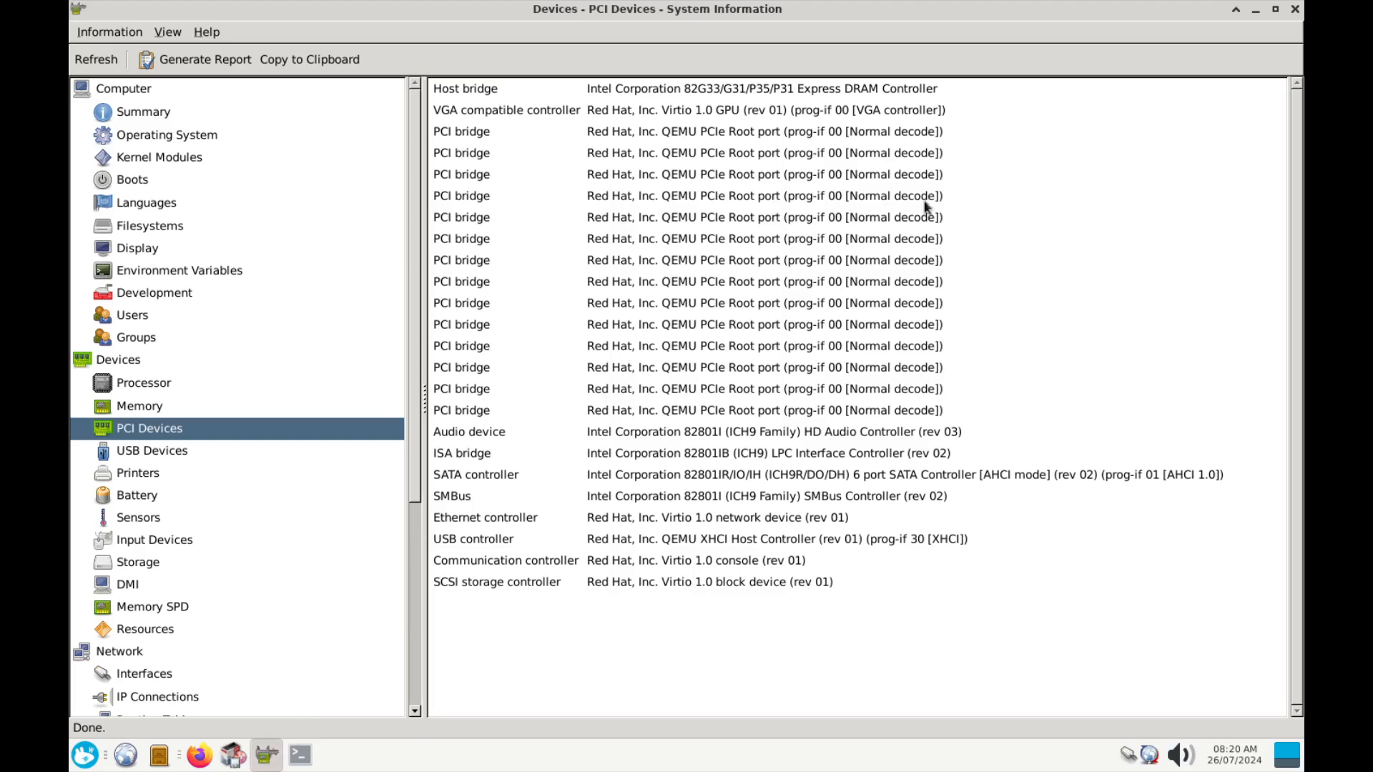
Close HardInfo and the terminal, then restore and maximize the Synaptic window
click(1294, 9)
click(256, 764)
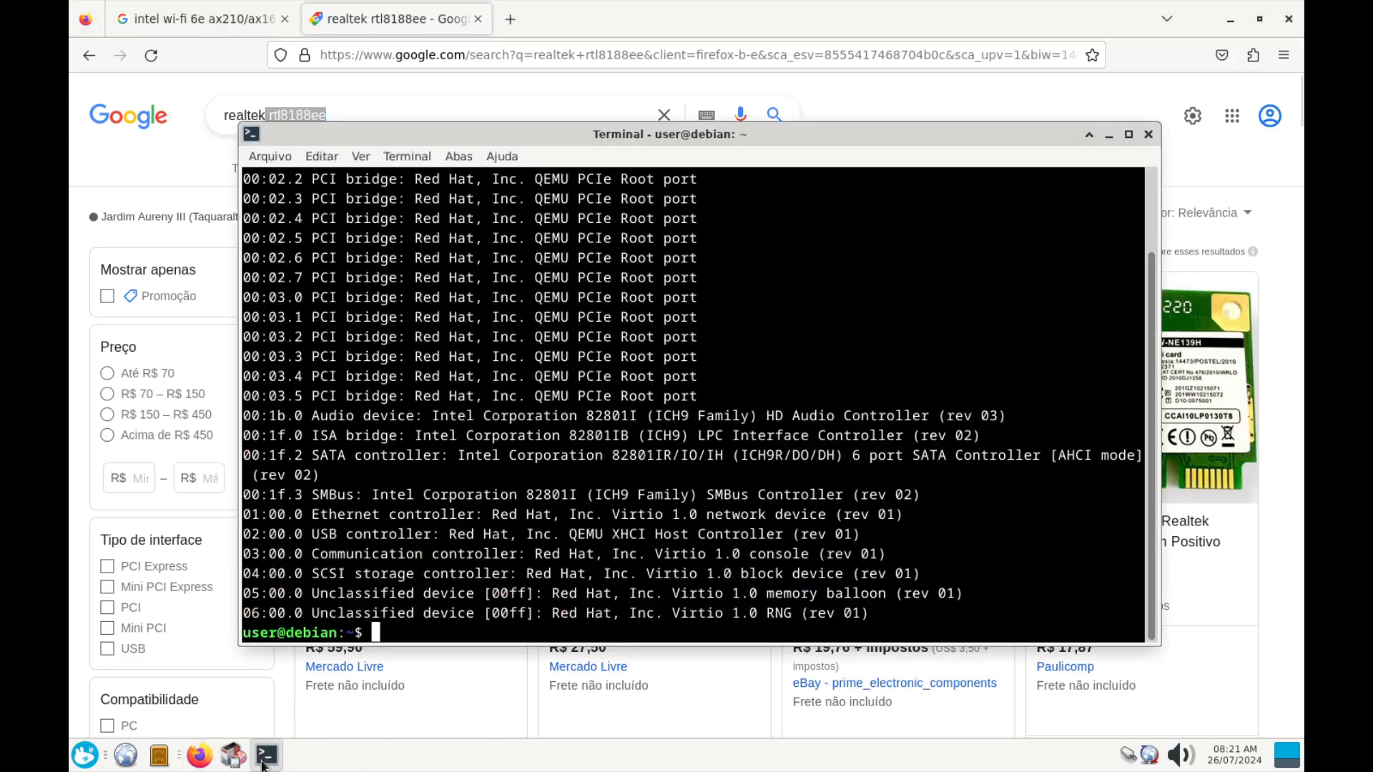
click(1143, 139)
click(233, 759)
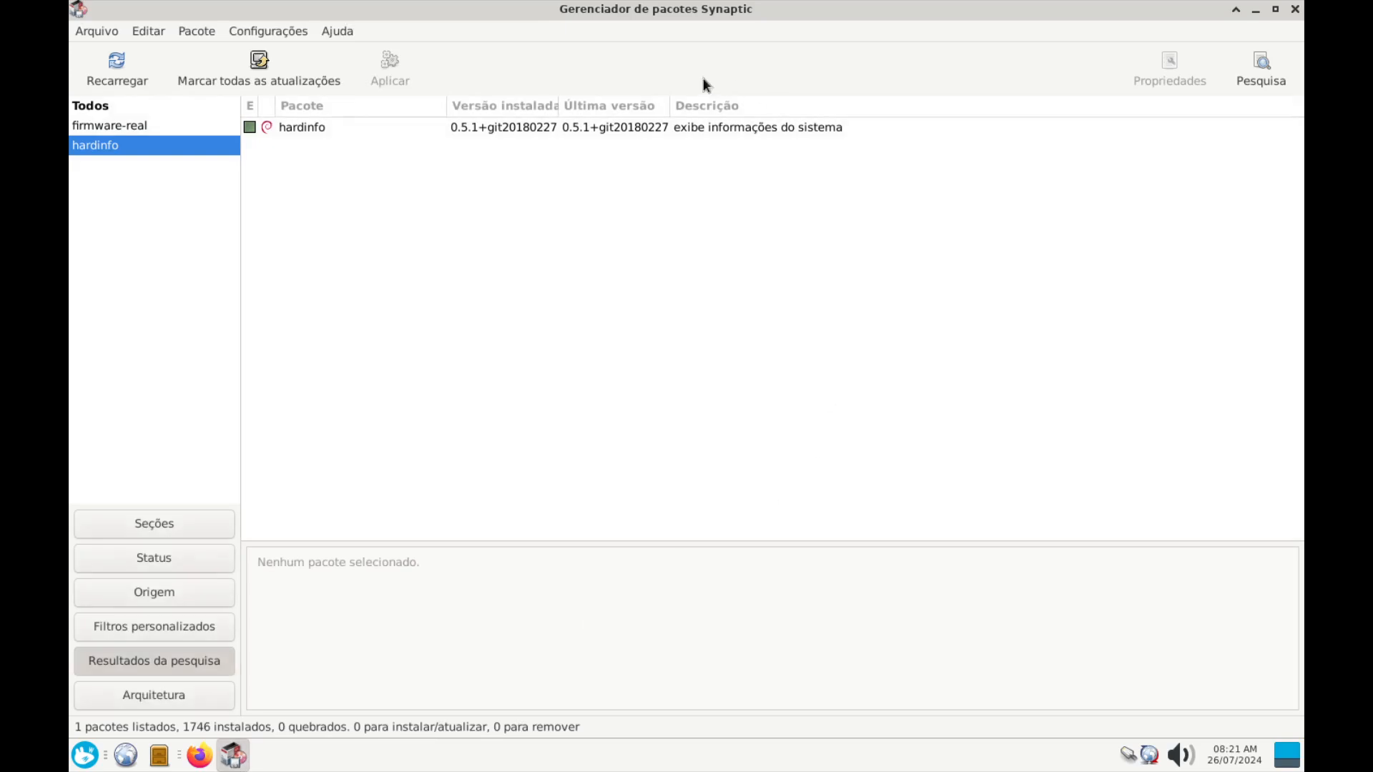
drag(703, 10, 653, 202)
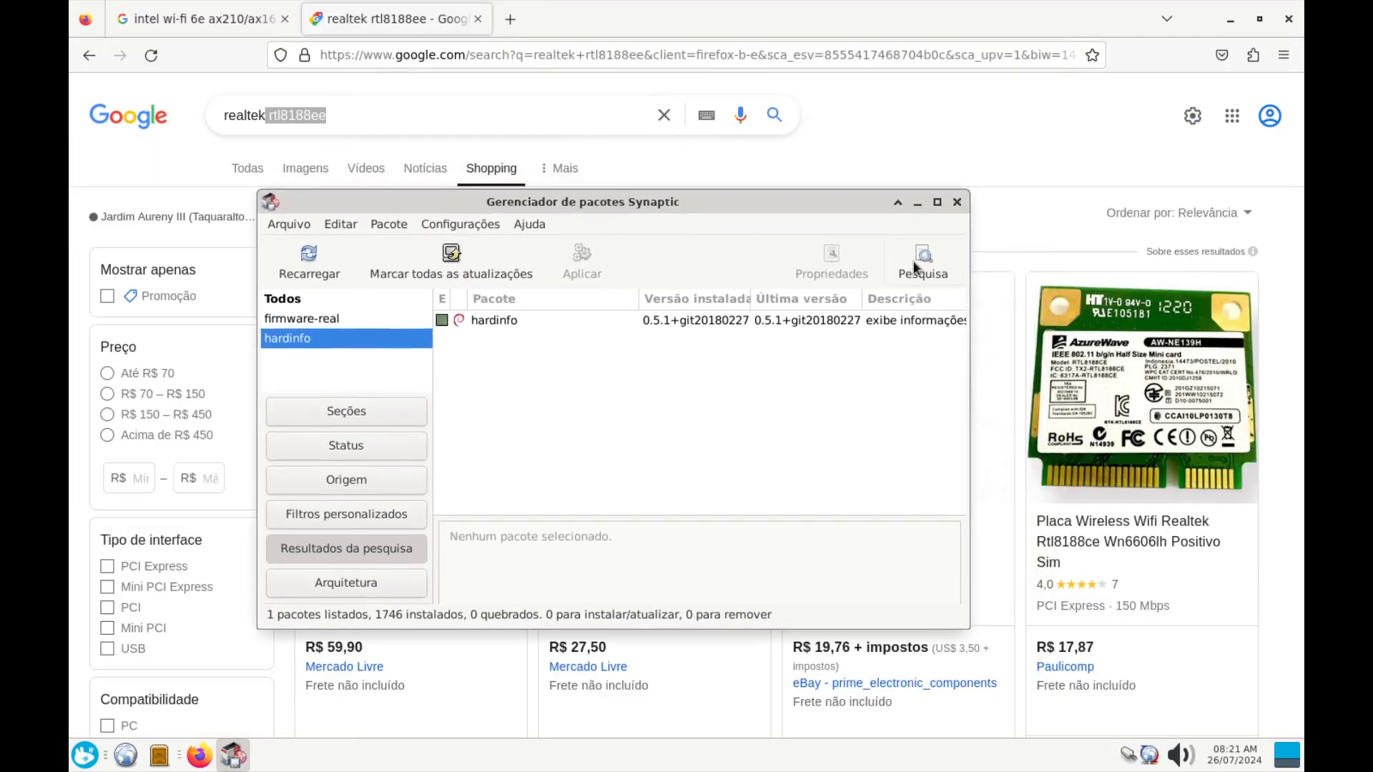
click(937, 202)
Search Synaptic for 'firmware', listing 58 packages
click(1245, 79)
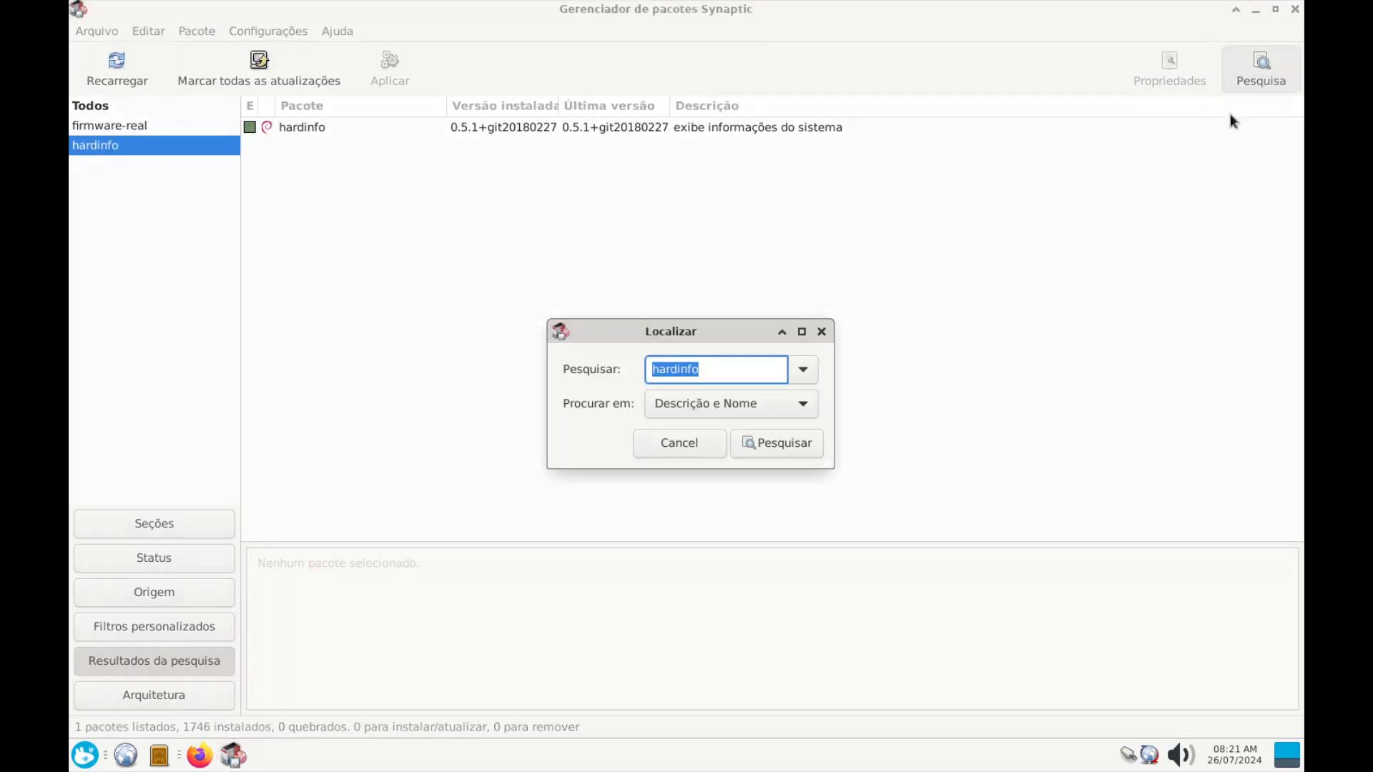
text(firmware-)
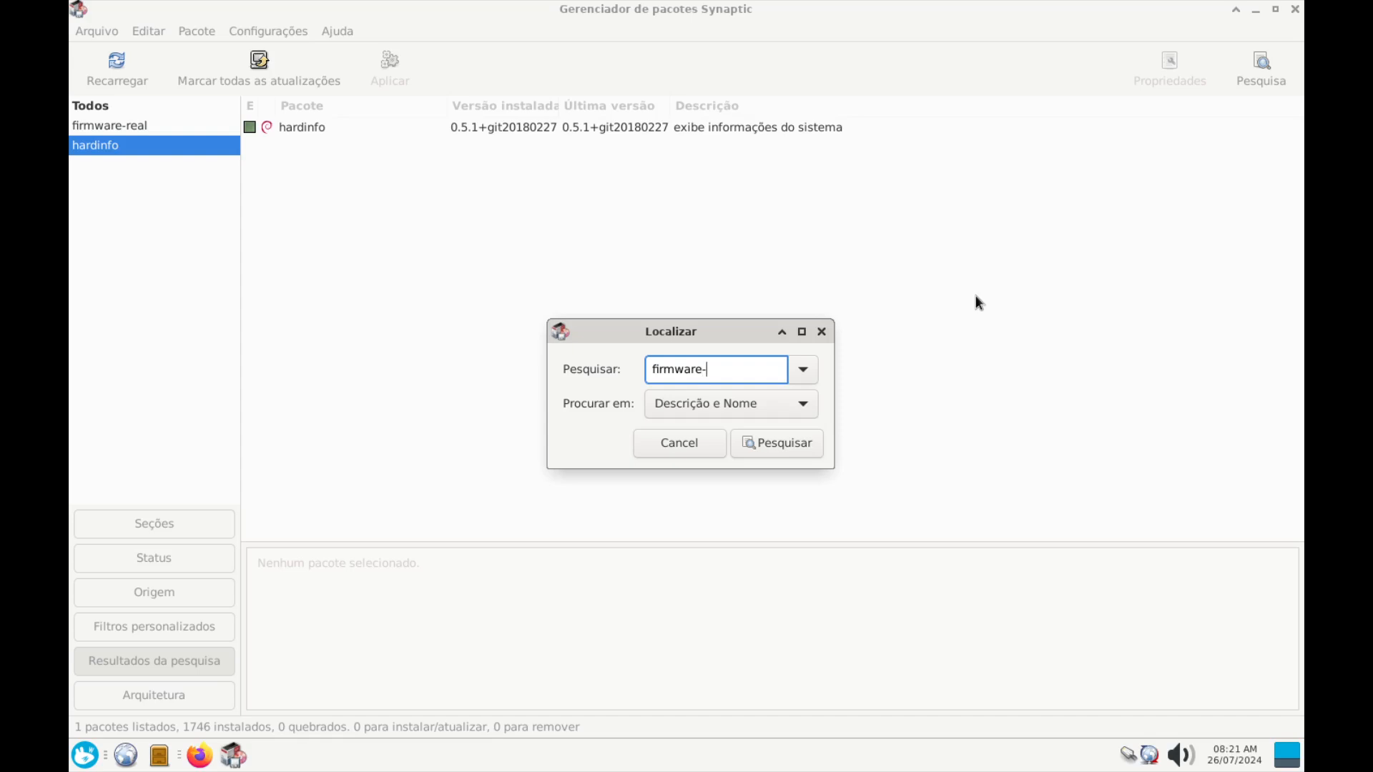
key(Return)
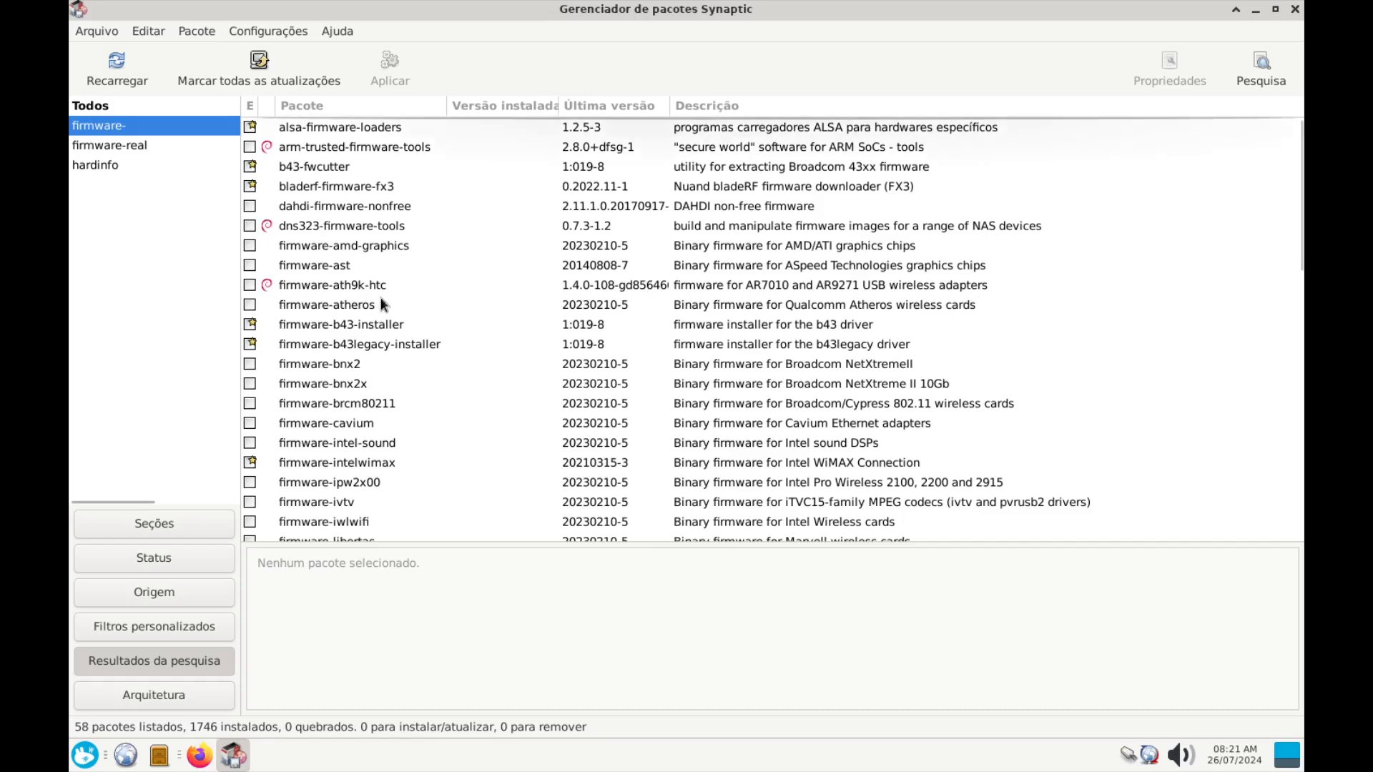
scroll(381, 279, down, 10)
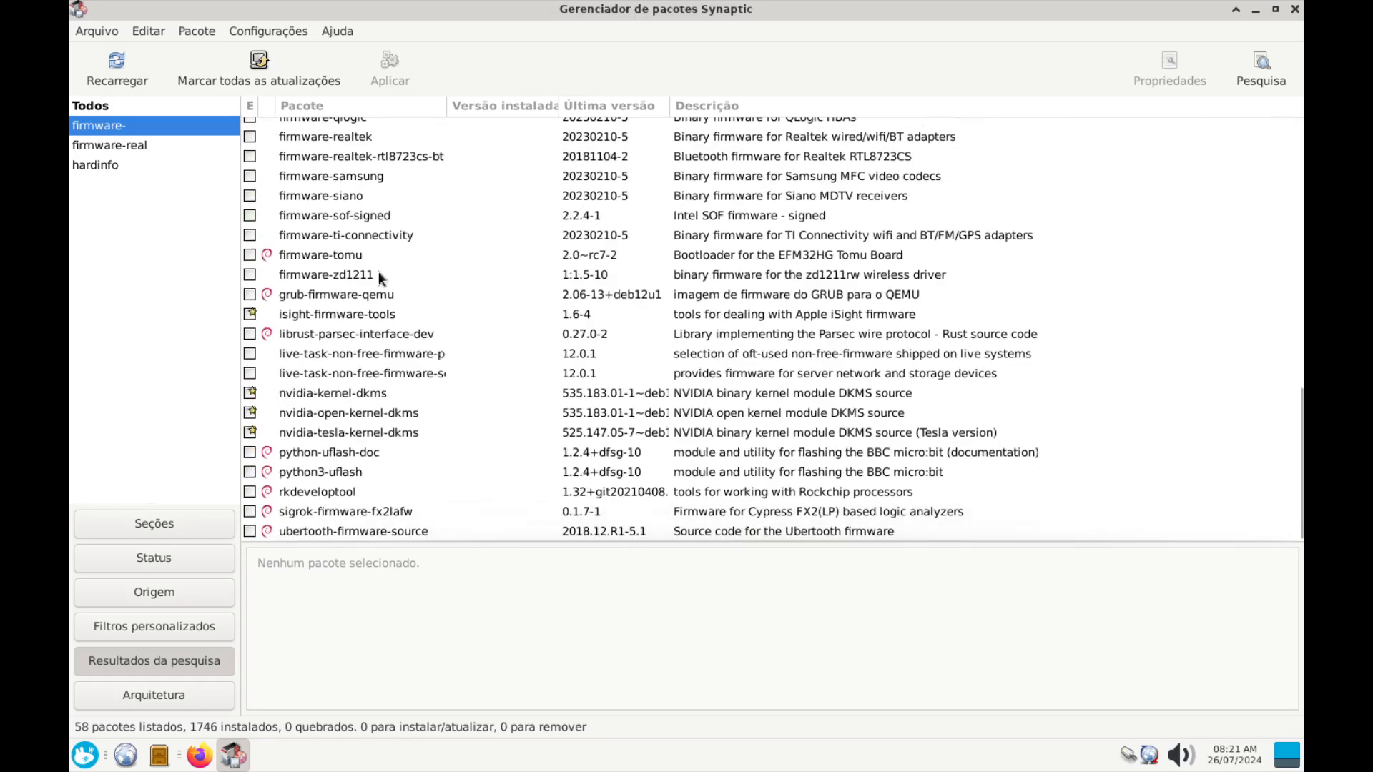
scroll(386, 265, up, 10)
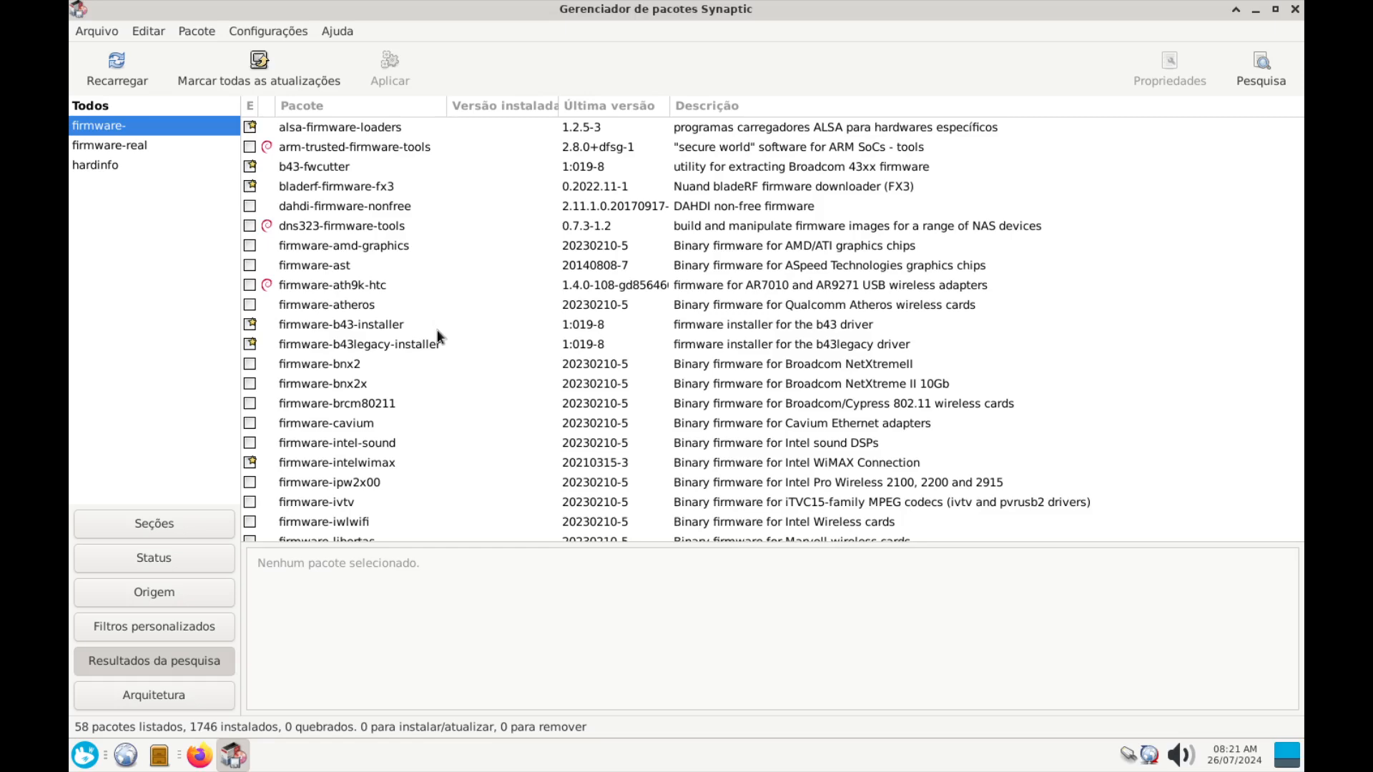
scroll(439, 336, up, 2)
scroll(826, 517, down, 5)
scroll(826, 516, up, 5)
click(1262, 65)
Search for 'firmware-real', correcting the misspelled term, and select firmware-realtek
click(733, 371)
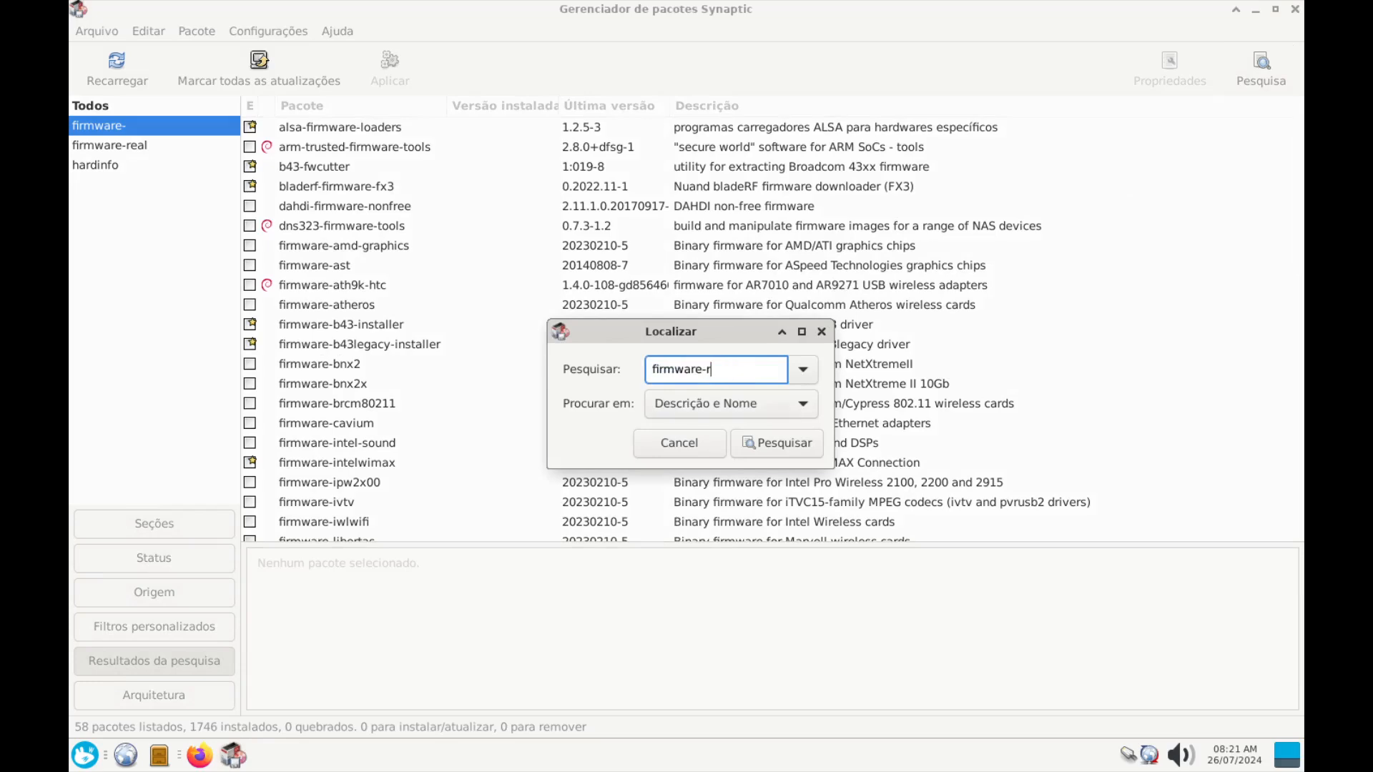
text(realte)
key(Return)
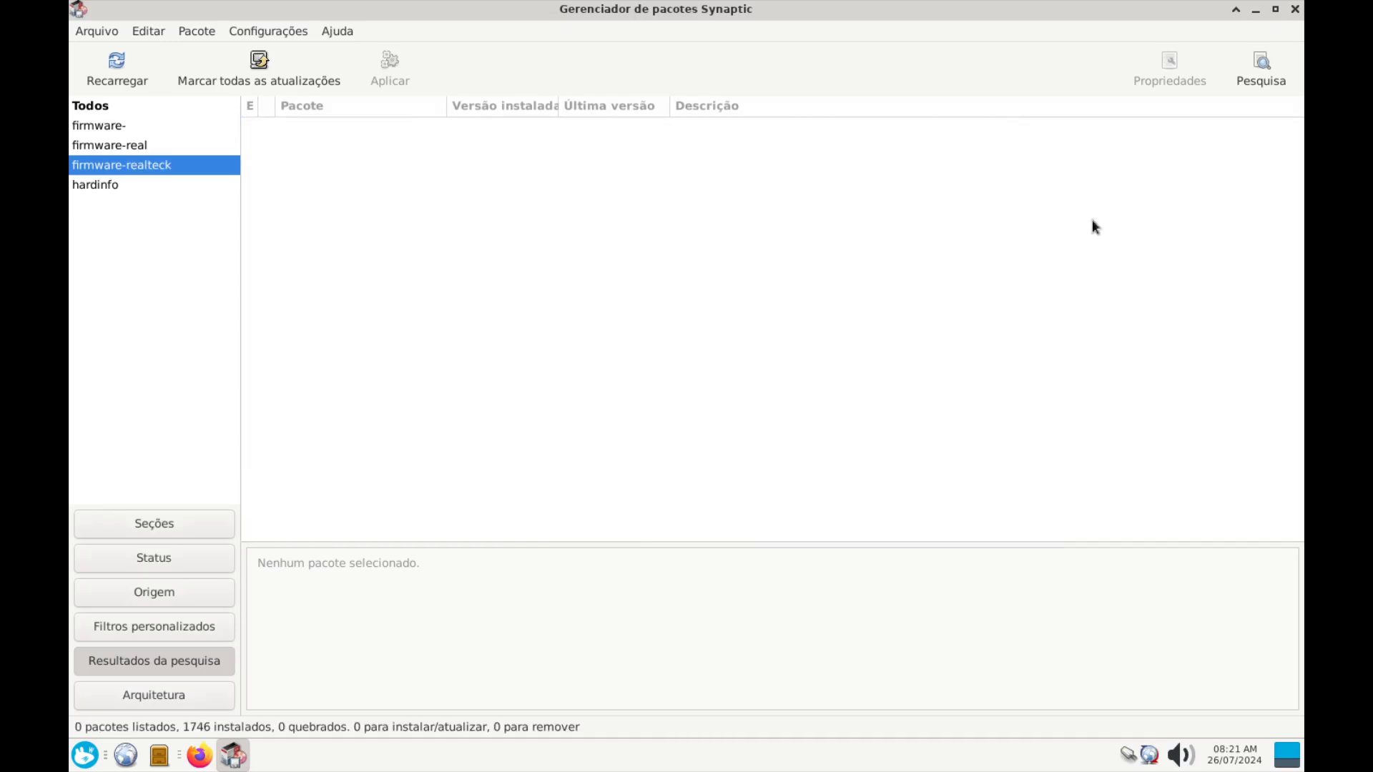
click(1263, 72)
click(772, 367)
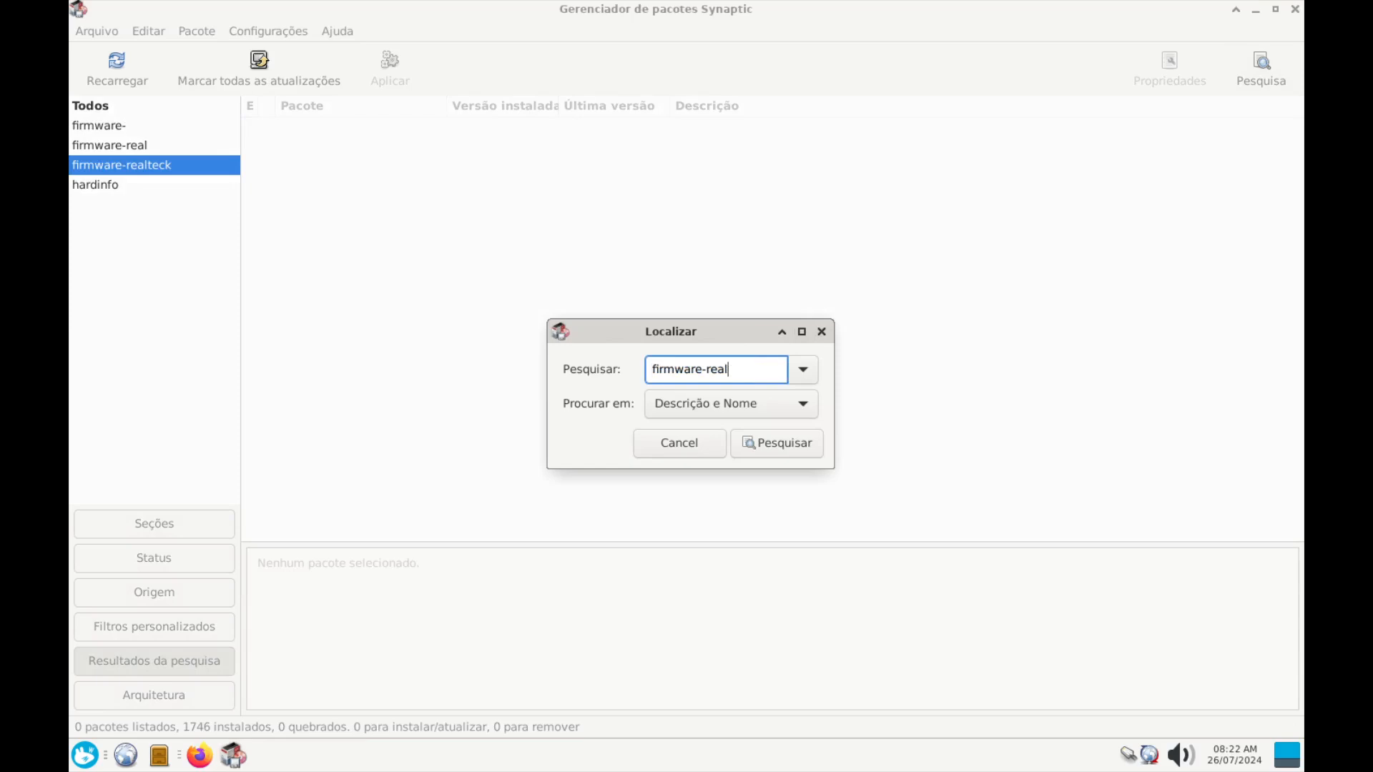
key(Return)
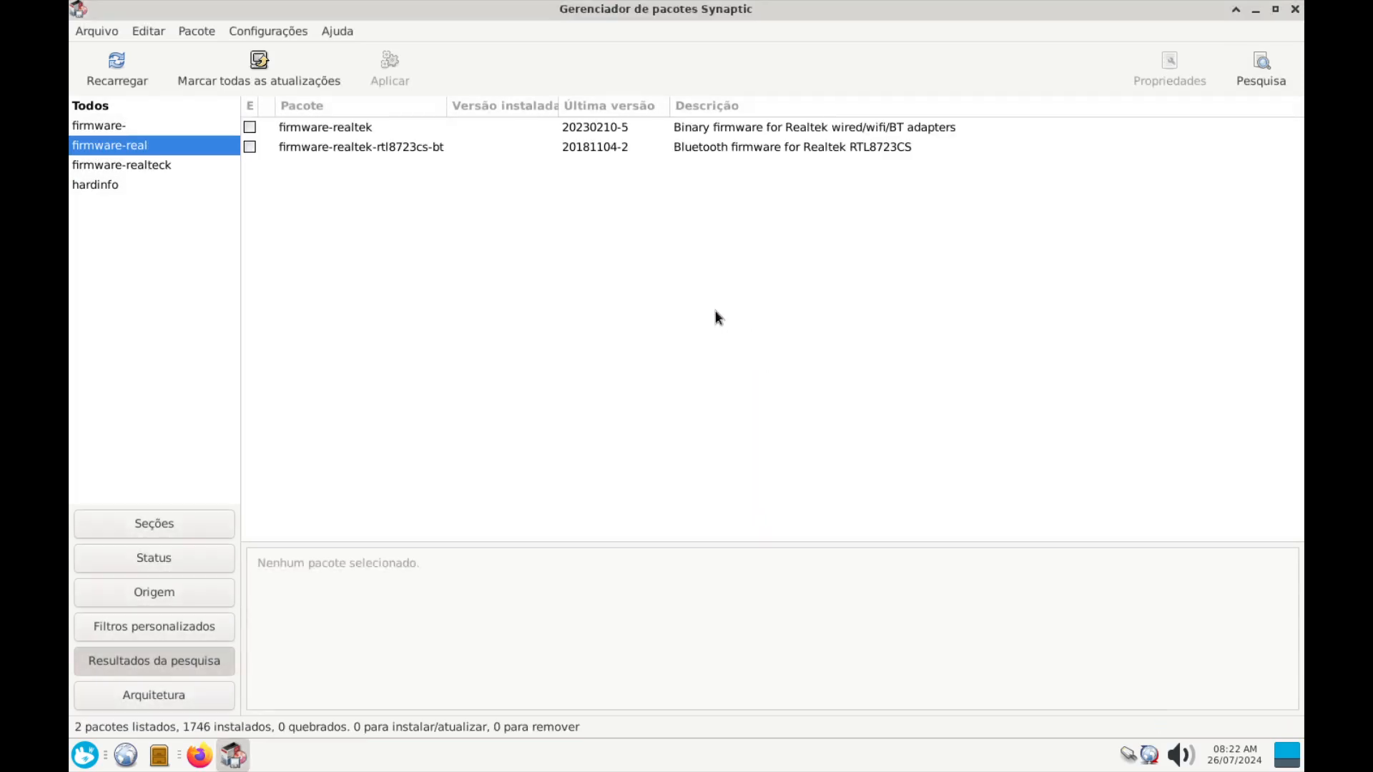
click(363, 129)
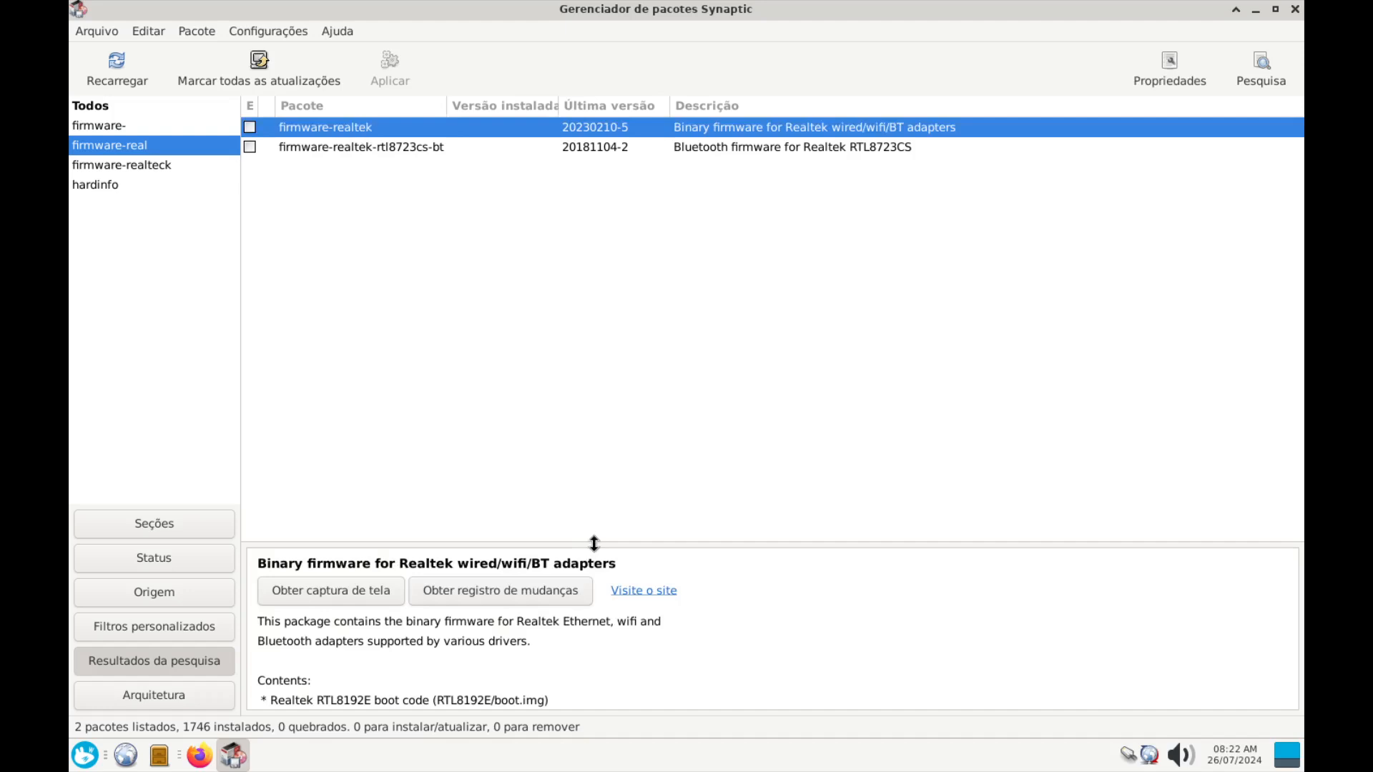
Enlarge the details pane and scroll down through firmware-realtek's firmware list
drag(592, 542, 583, 336)
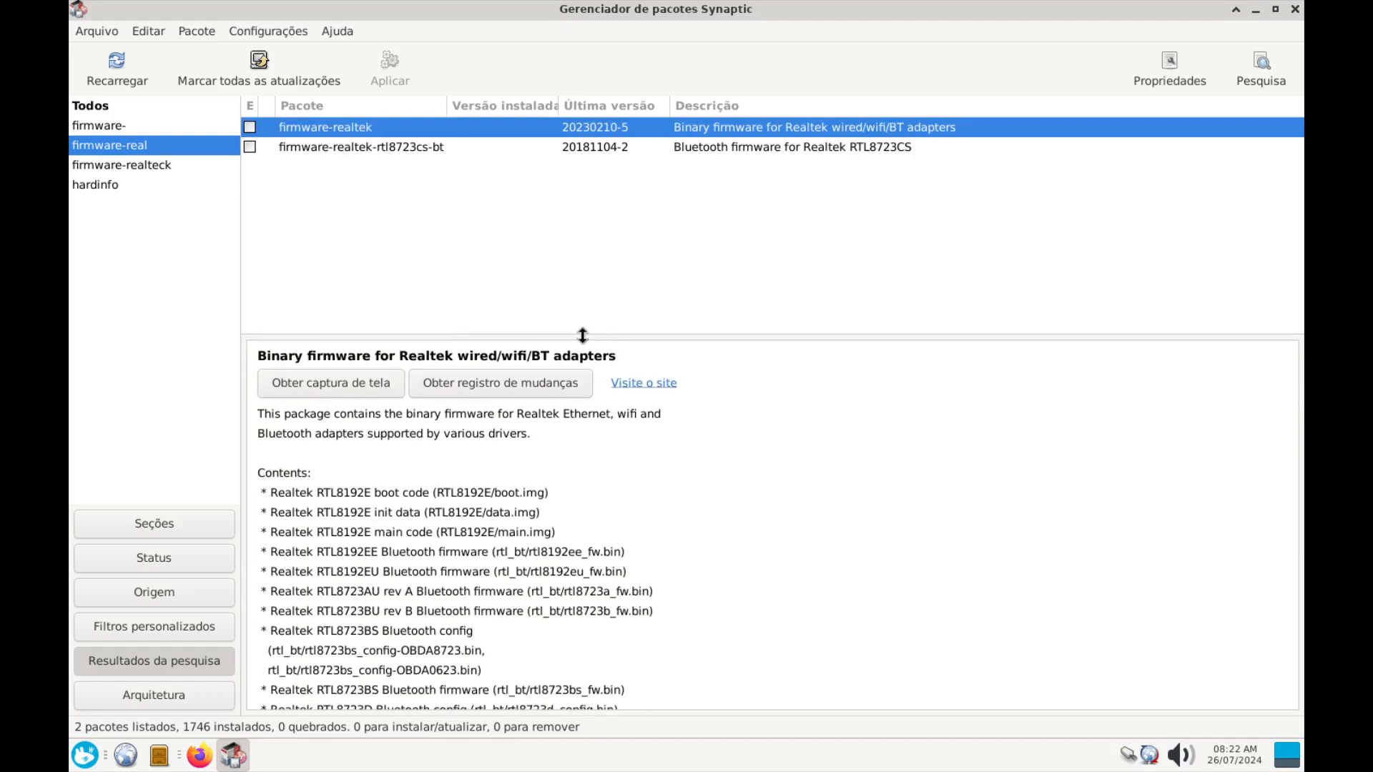
scroll(550, 586, down, 10)
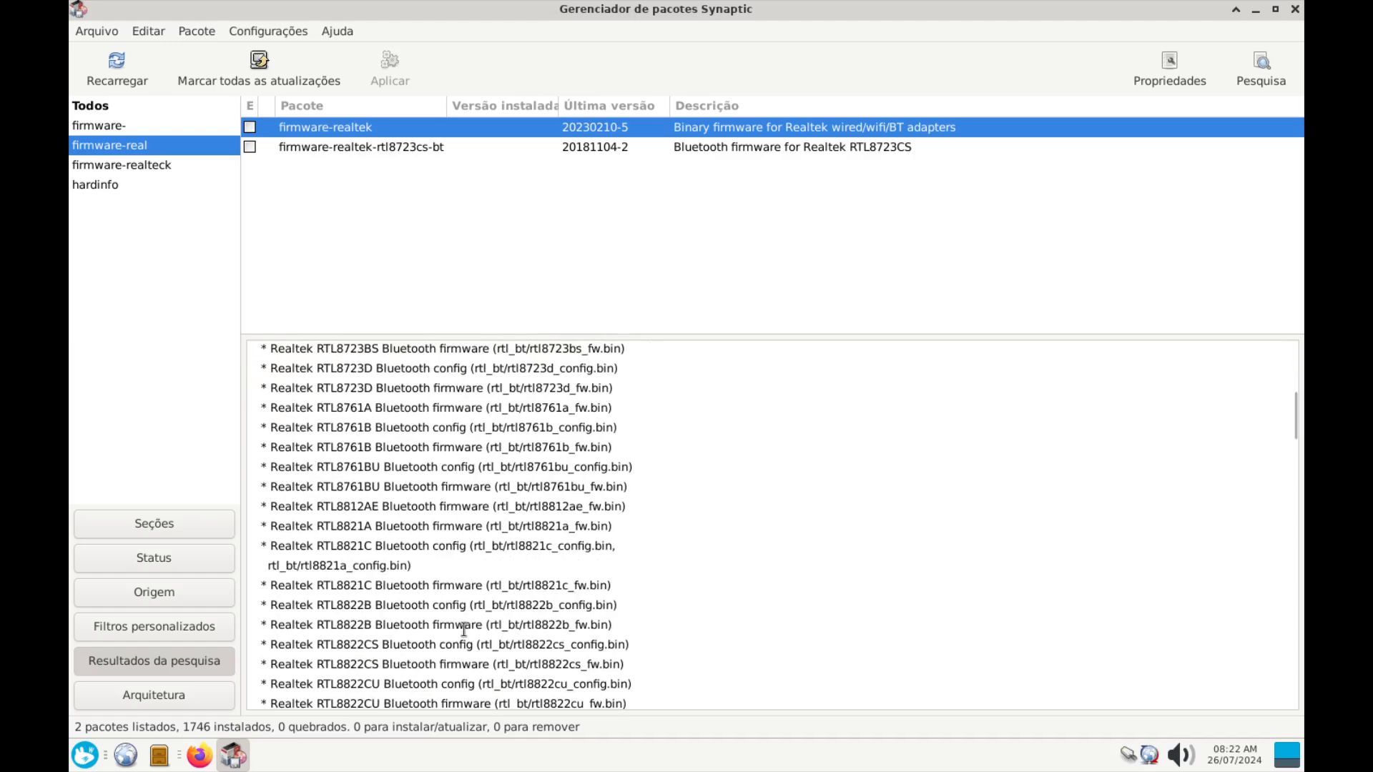
scroll(464, 630, down, 9)
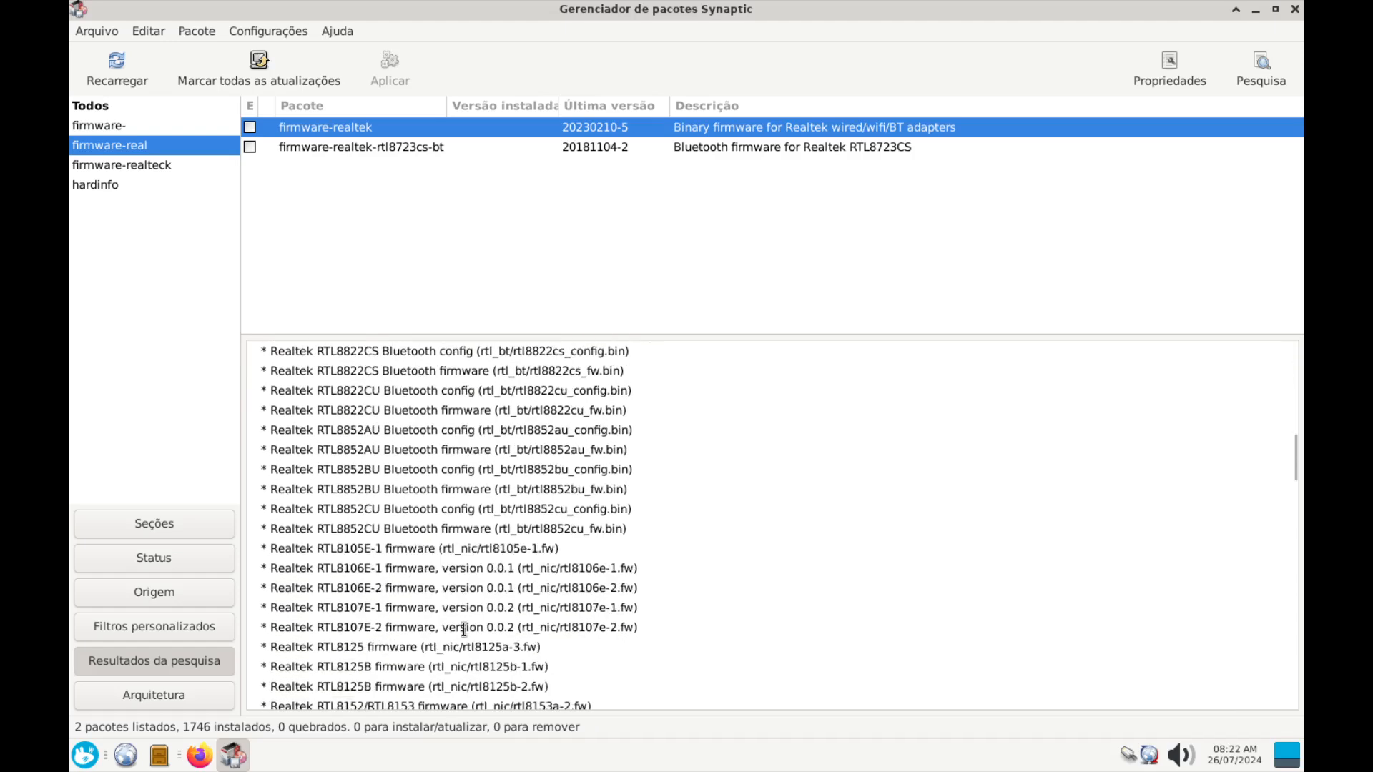
scroll(464, 630, down, 10)
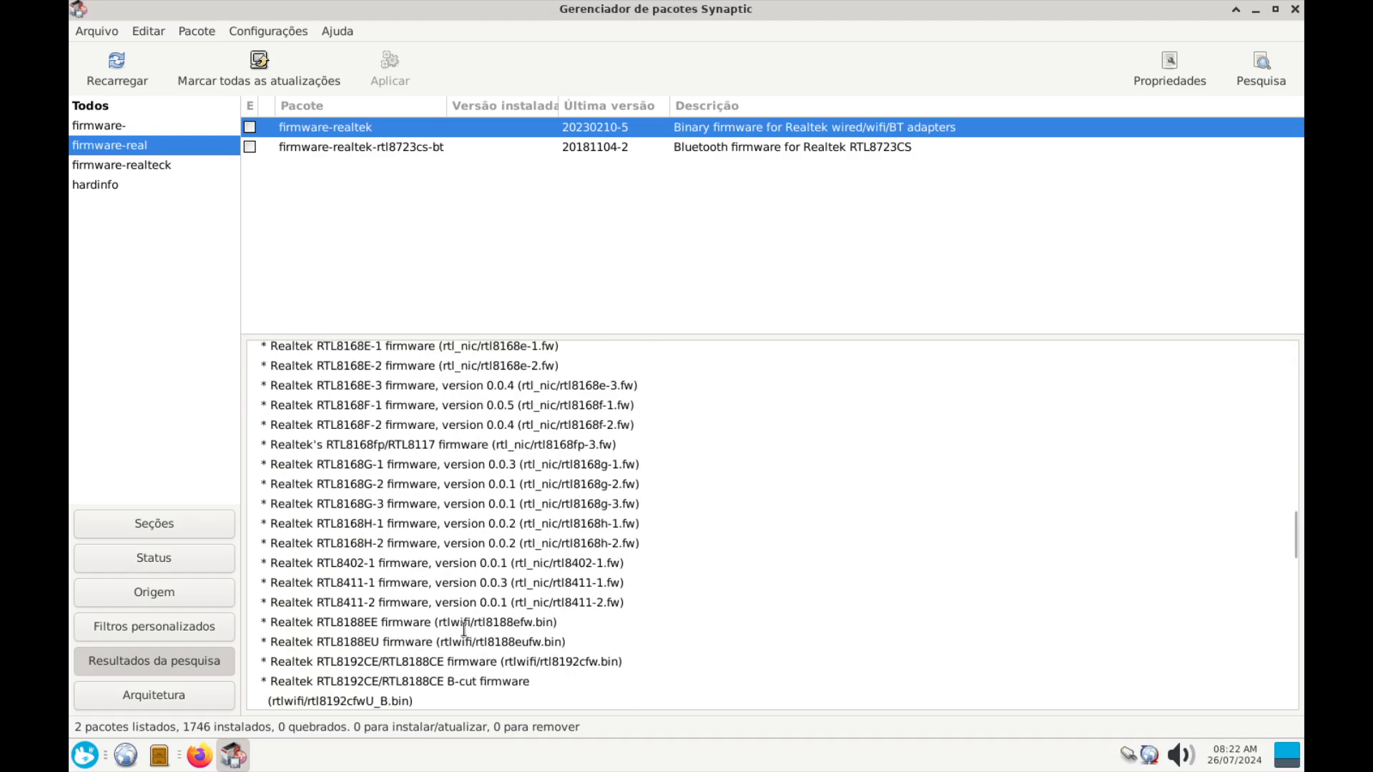
scroll(464, 629, down, 10)
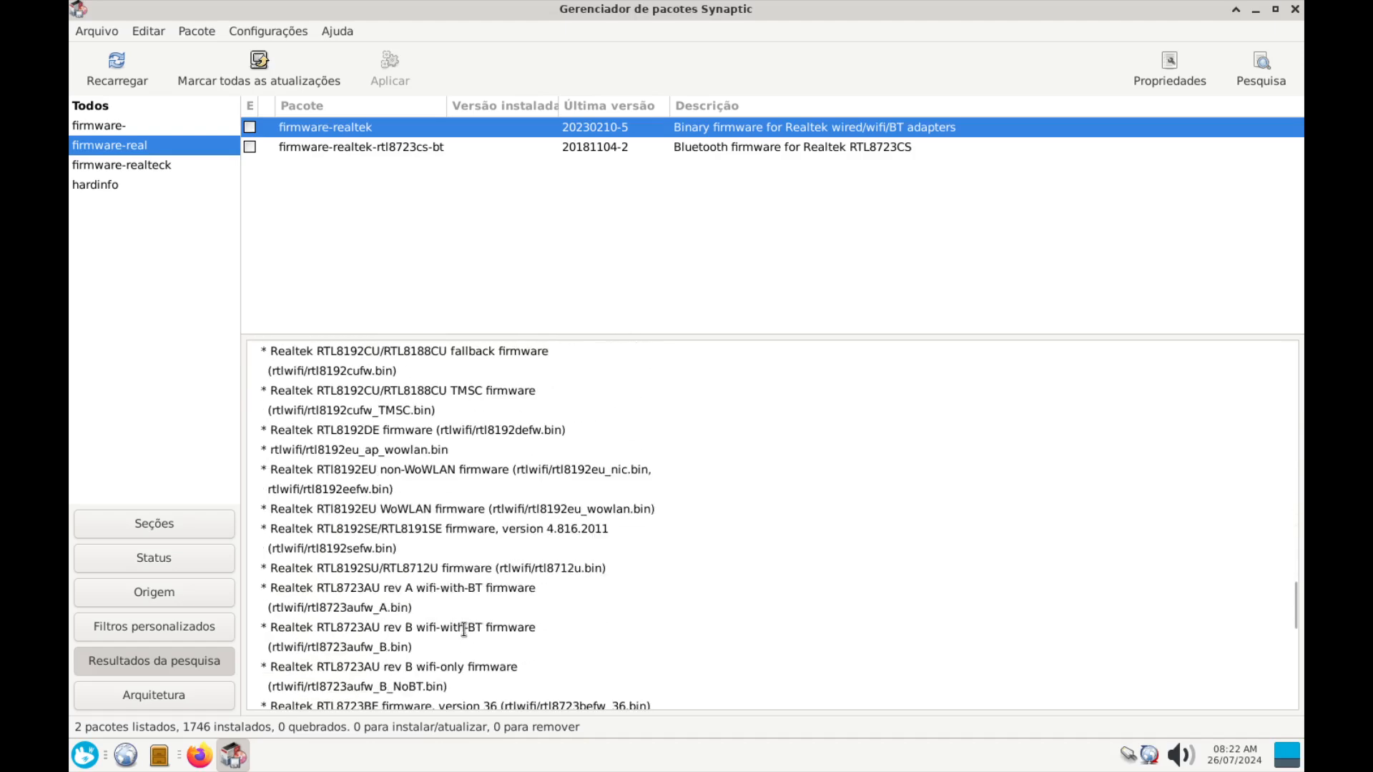
scroll(464, 629, down, 8)
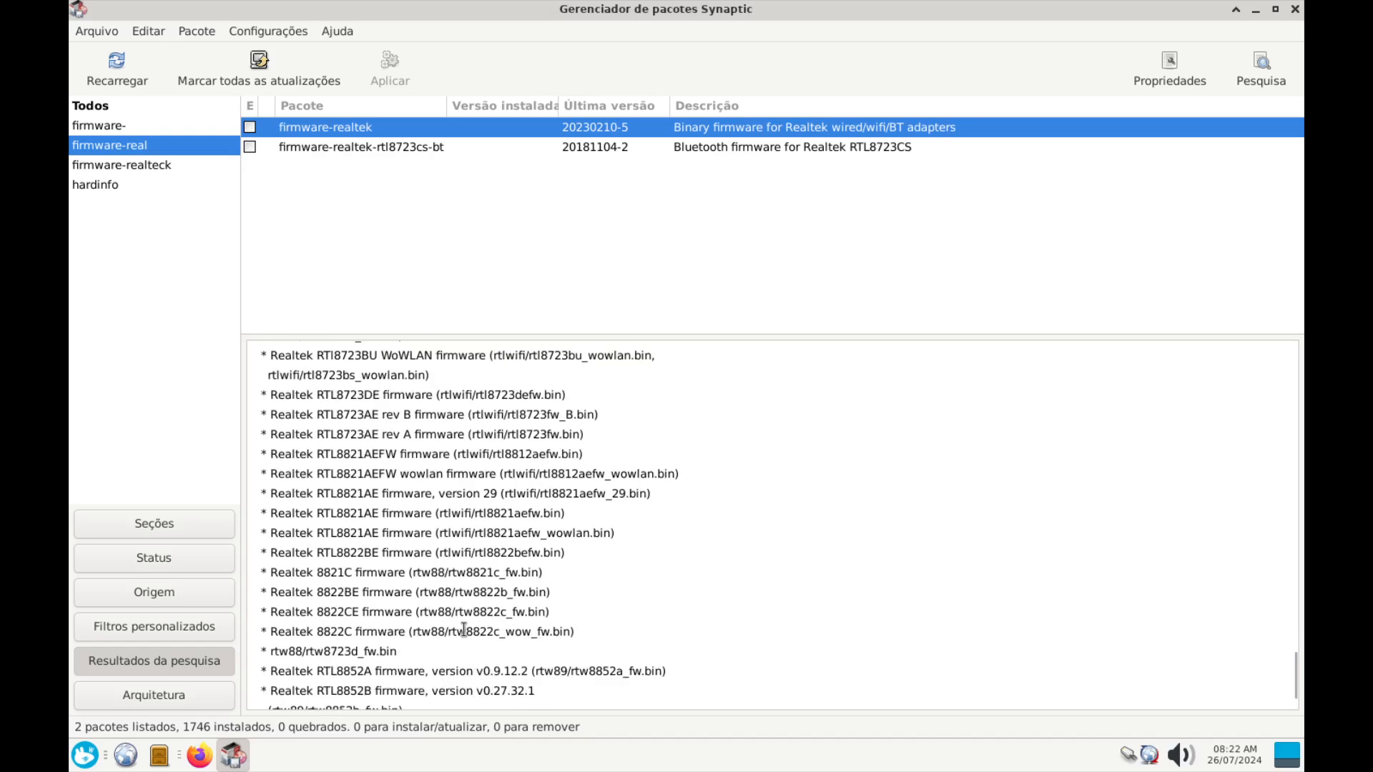
scroll(464, 630, down, 2)
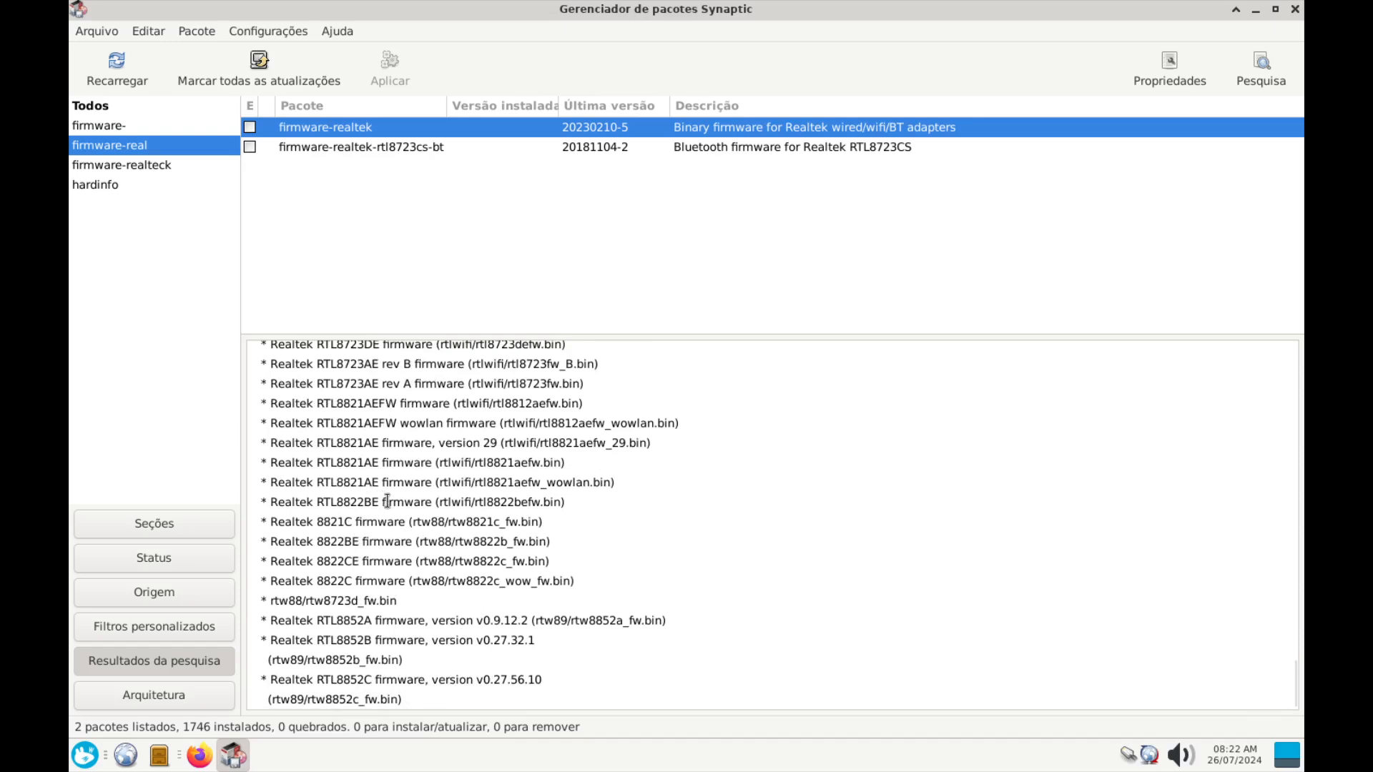
Highlight RTL8821AEFW, then scroll back and select the RTL8188EE firmware line
double_click(376, 404)
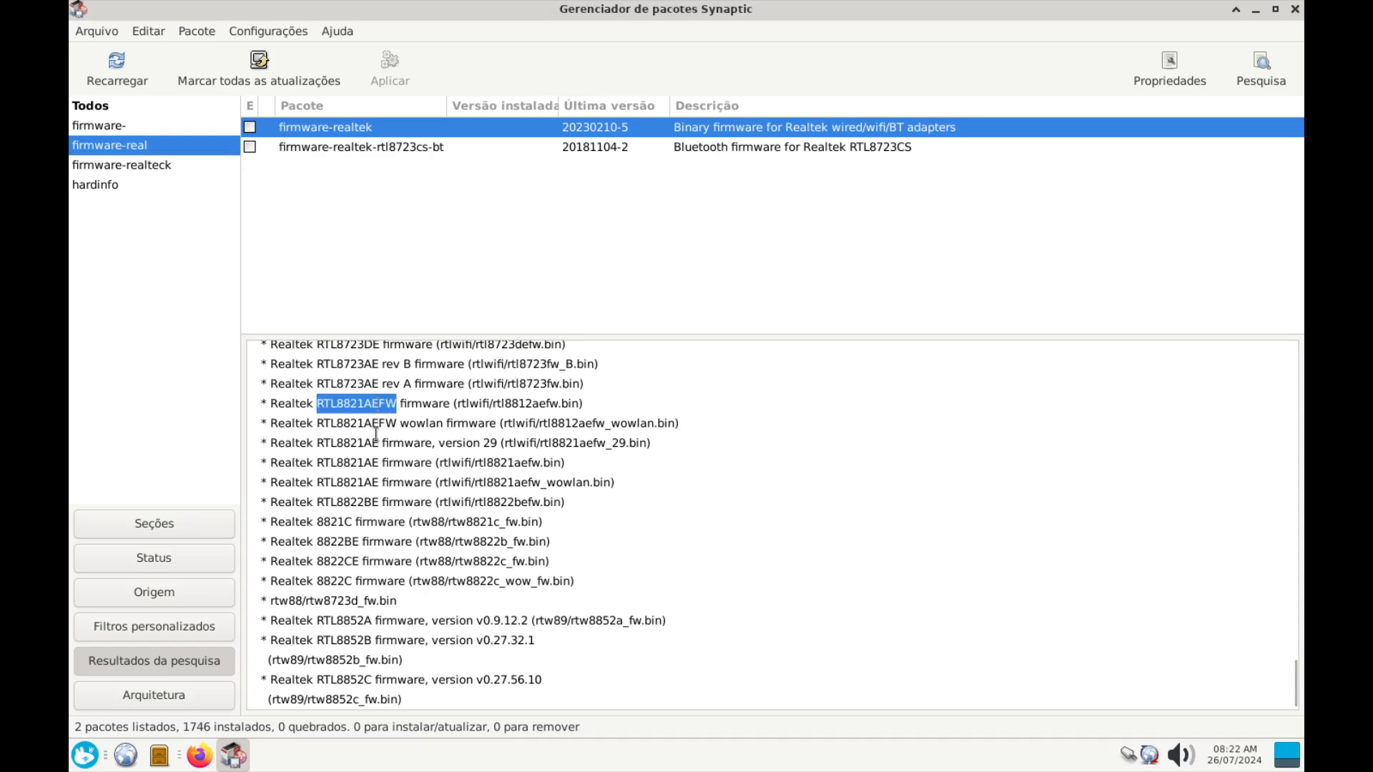
scroll(375, 472, up, 2)
scroll(375, 477, up, 6)
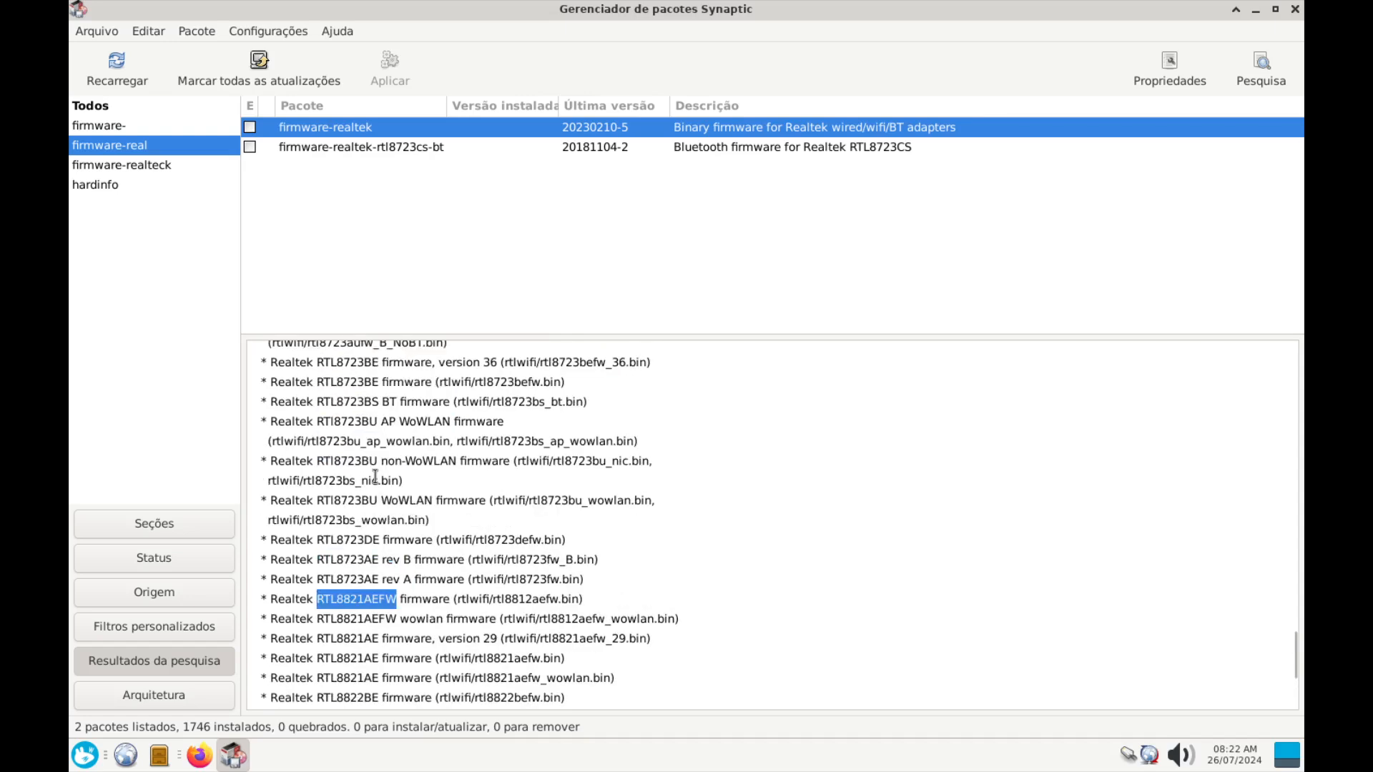
scroll(376, 476, up, 12)
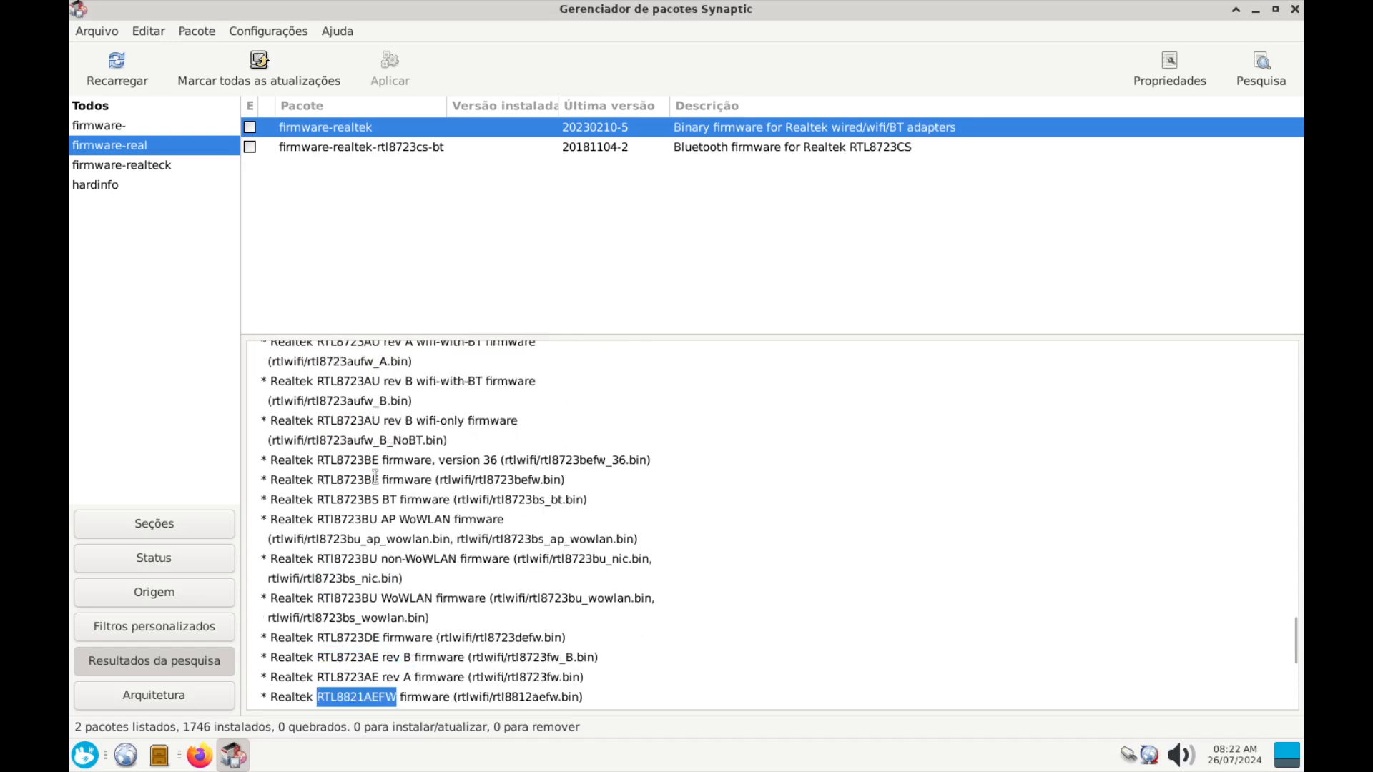
scroll(375, 477, up, 10)
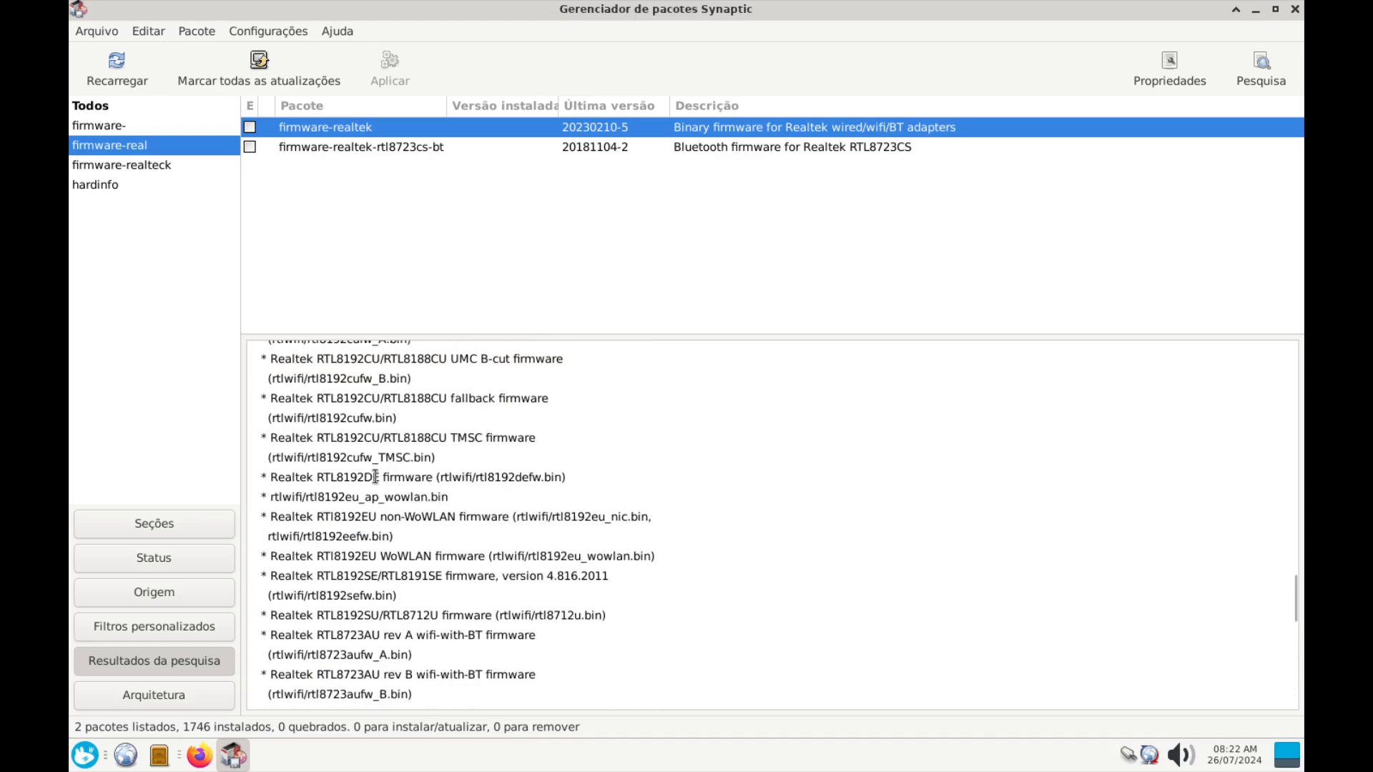
scroll(376, 476, up, 6)
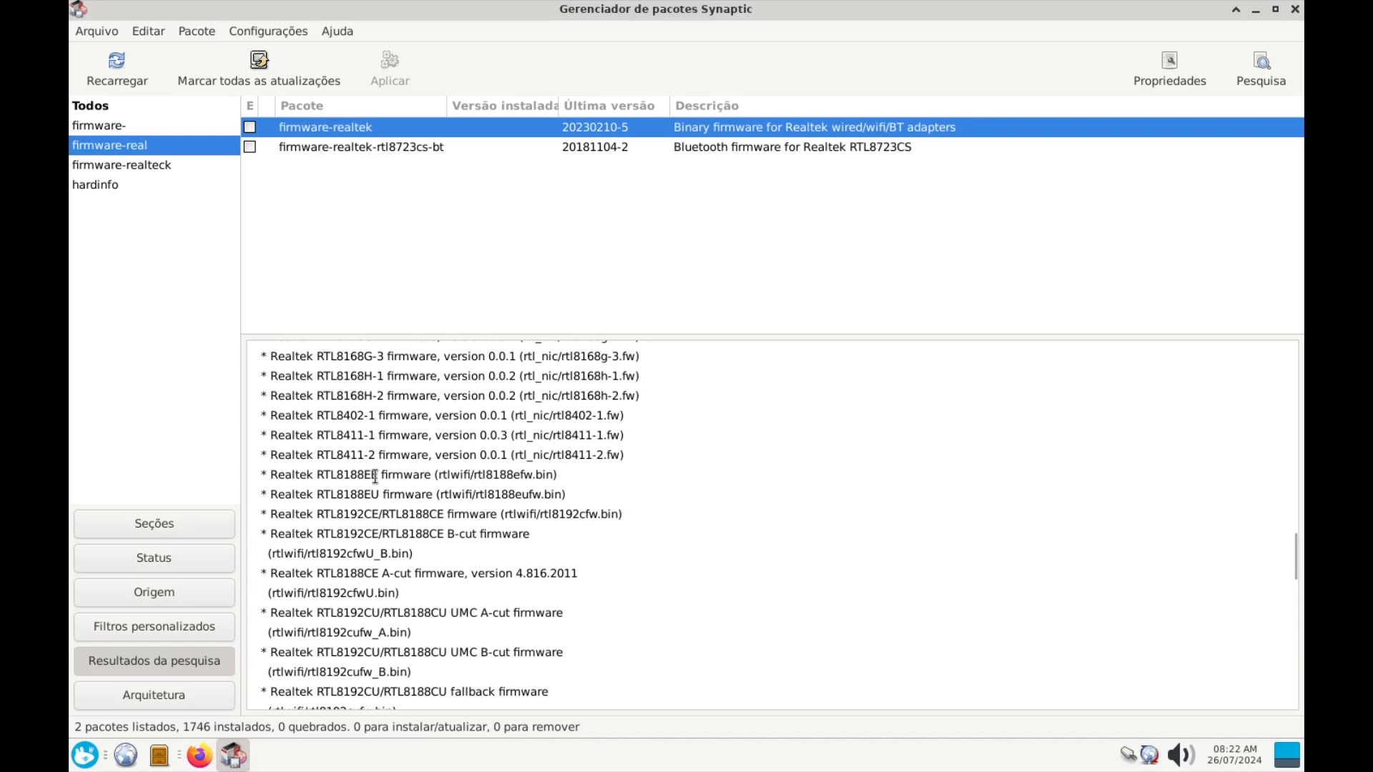
double_click(360, 476)
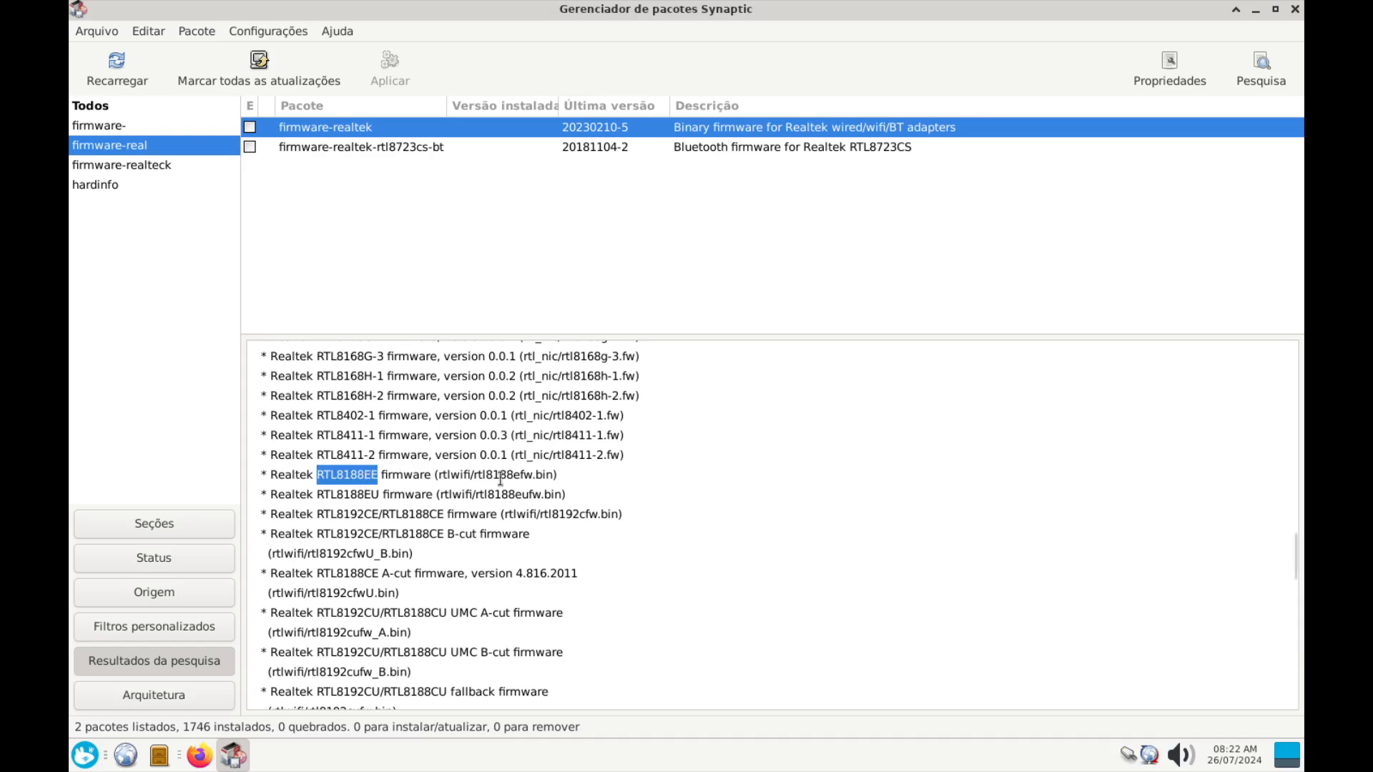
drag(557, 475, 267, 476)
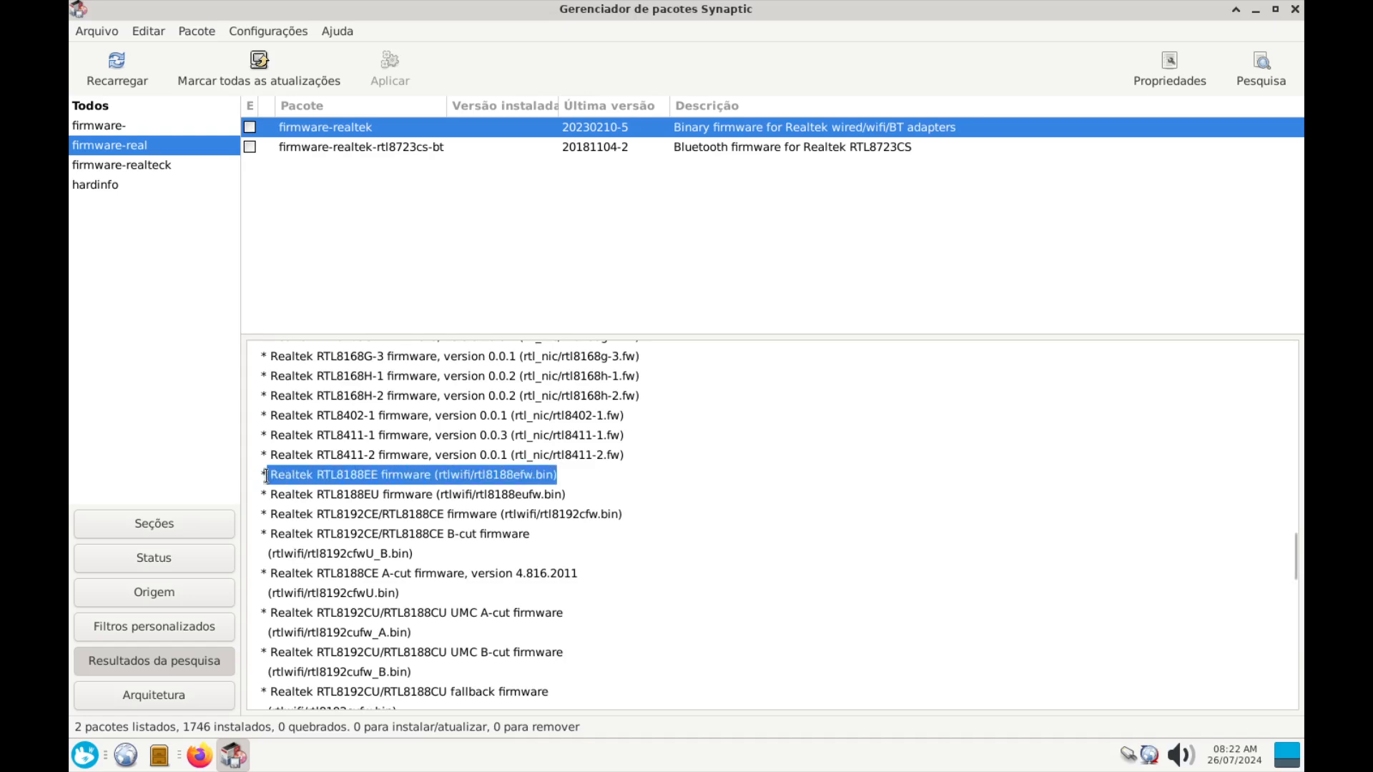
right_click(371, 127)
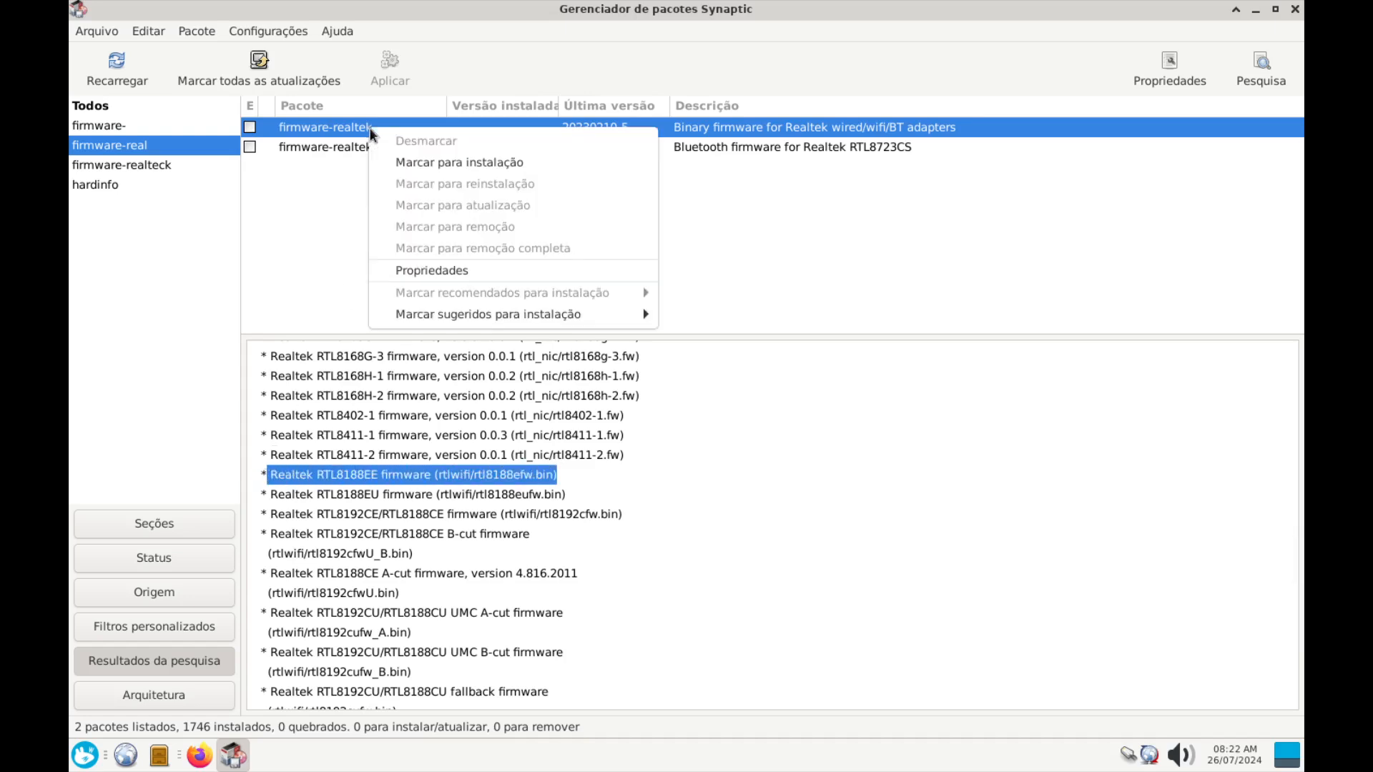
Mark firmware-realtek for installation and apply, confirming it in the summary list
click(411, 165)
click(390, 66)
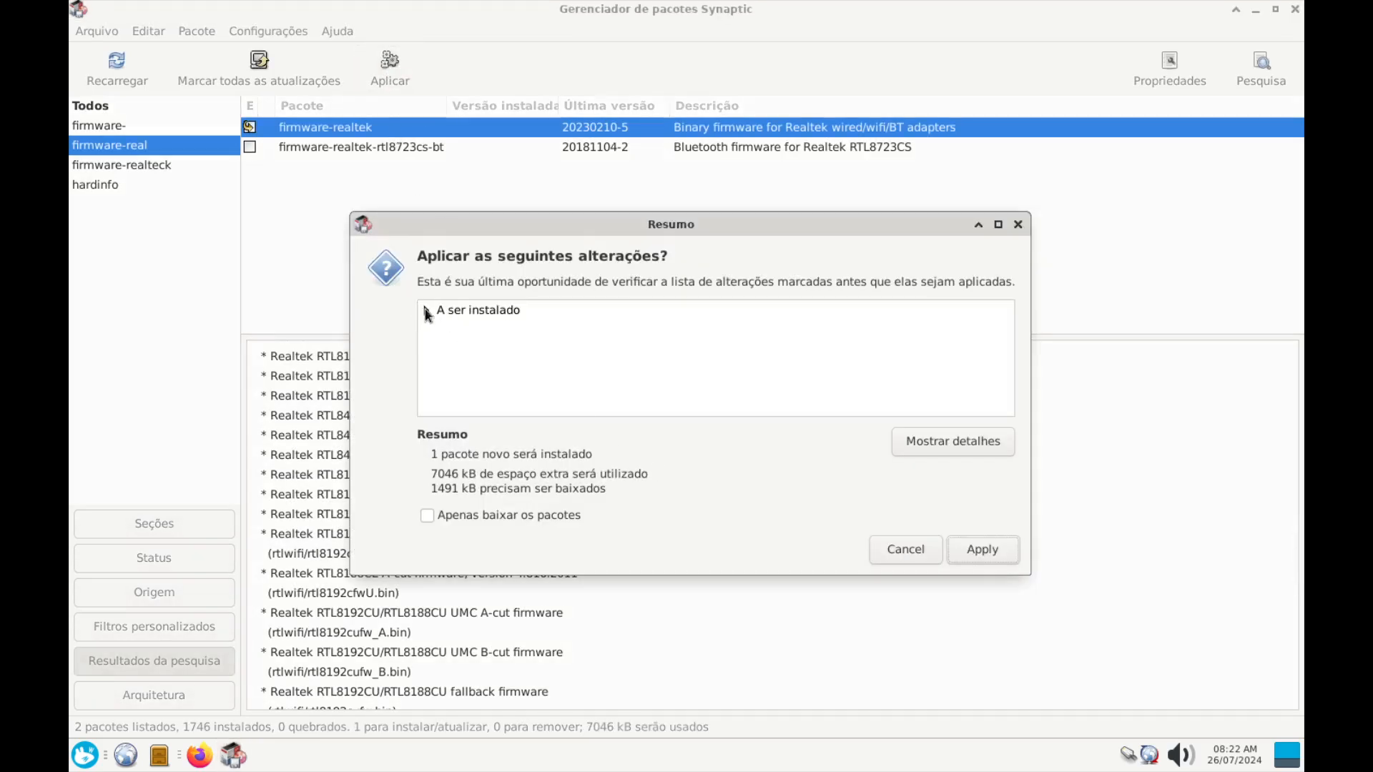
click(427, 311)
click(502, 333)
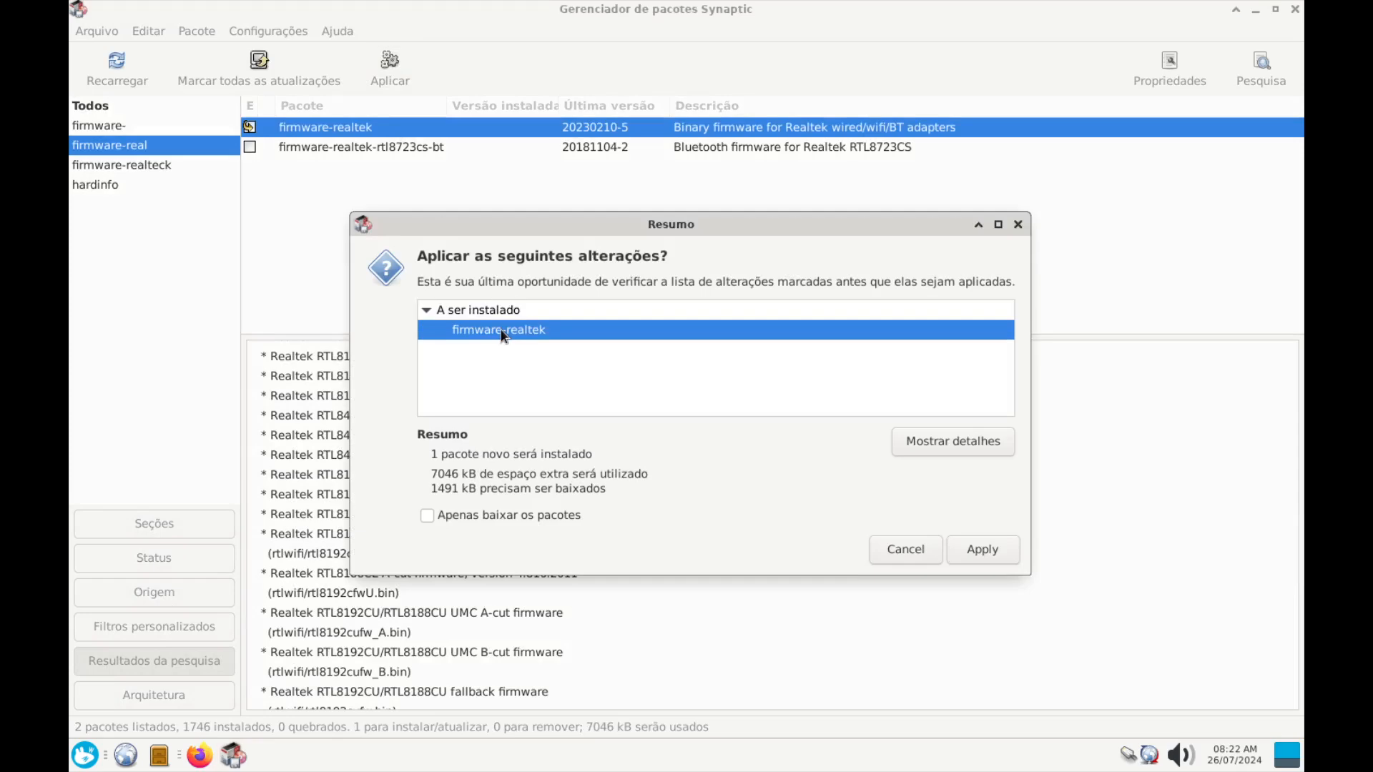
click(1001, 557)
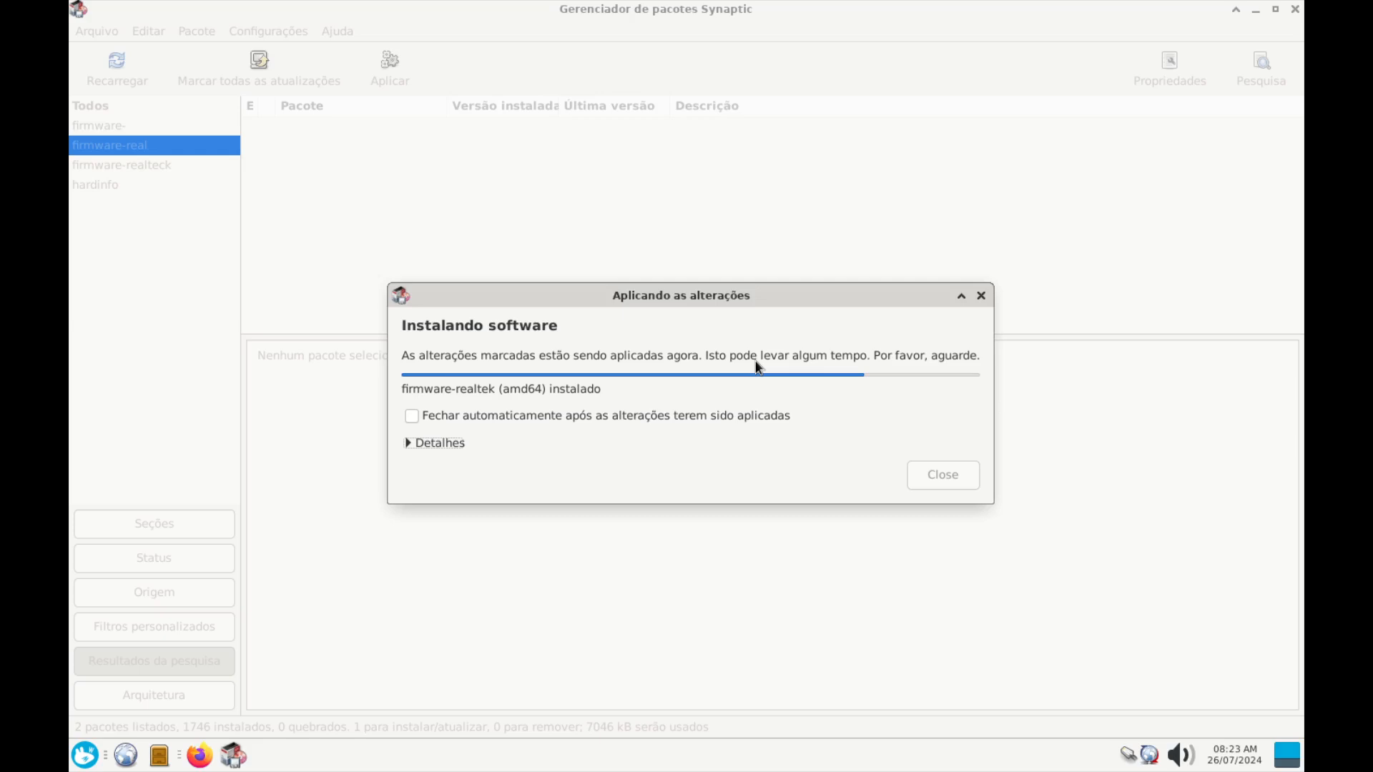
Glance at the RTL8188EE browser results, then move the installation progress window up
click(203, 758)
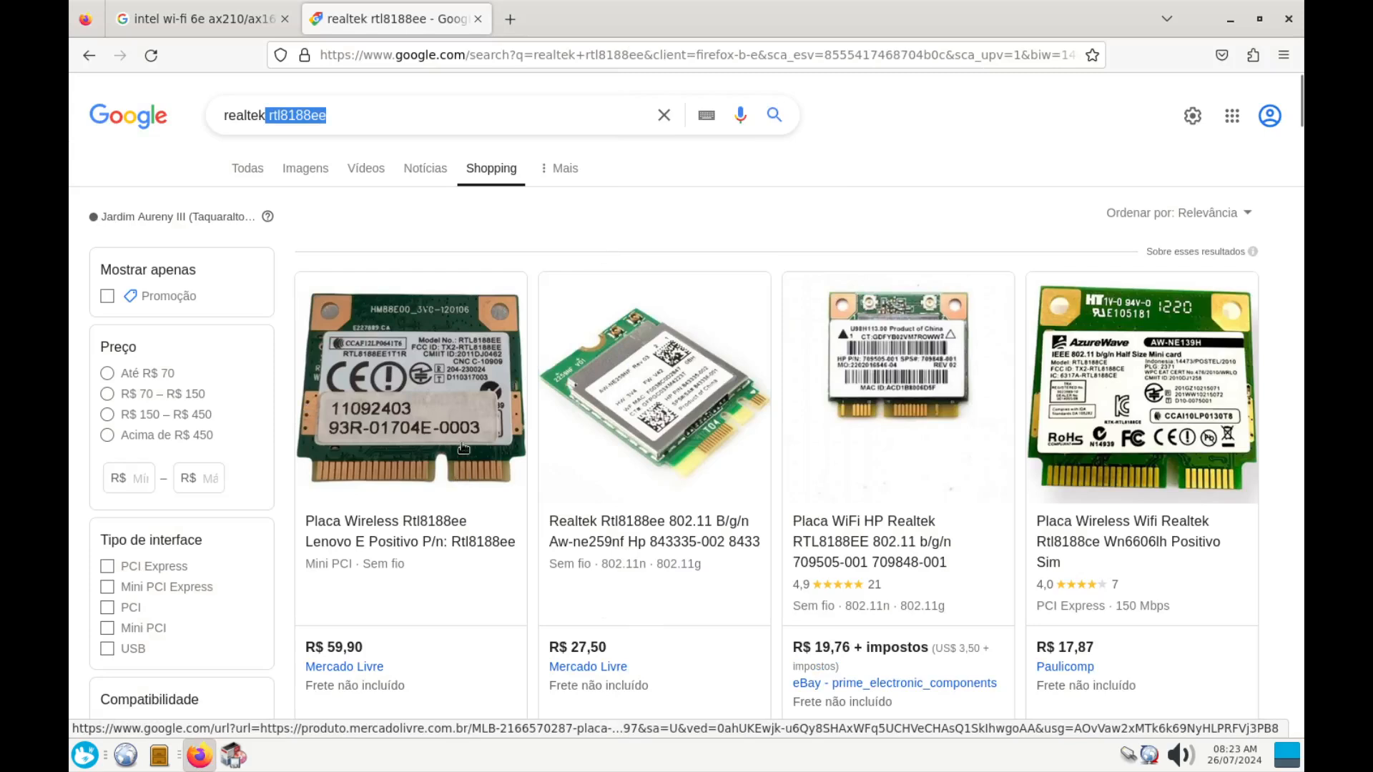
click(206, 762)
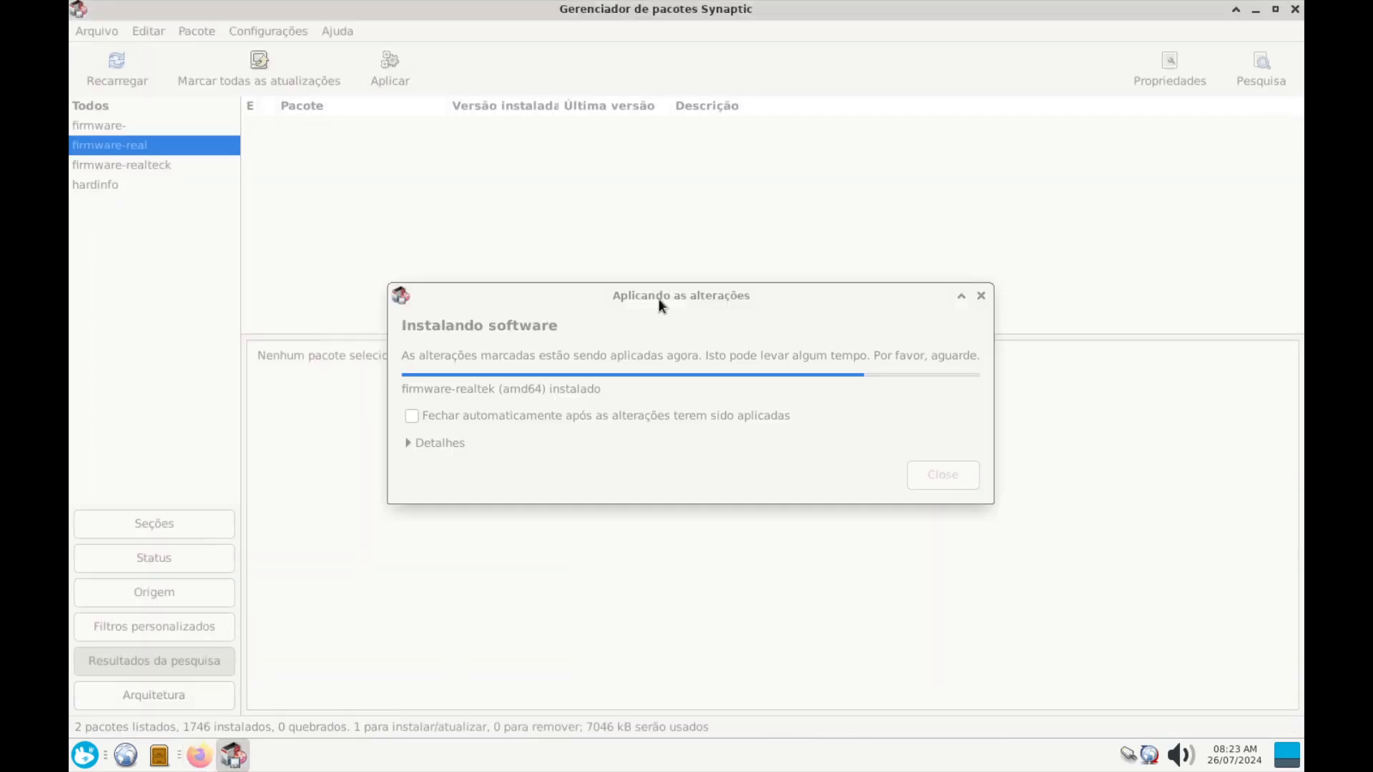
drag(659, 300, 649, 256)
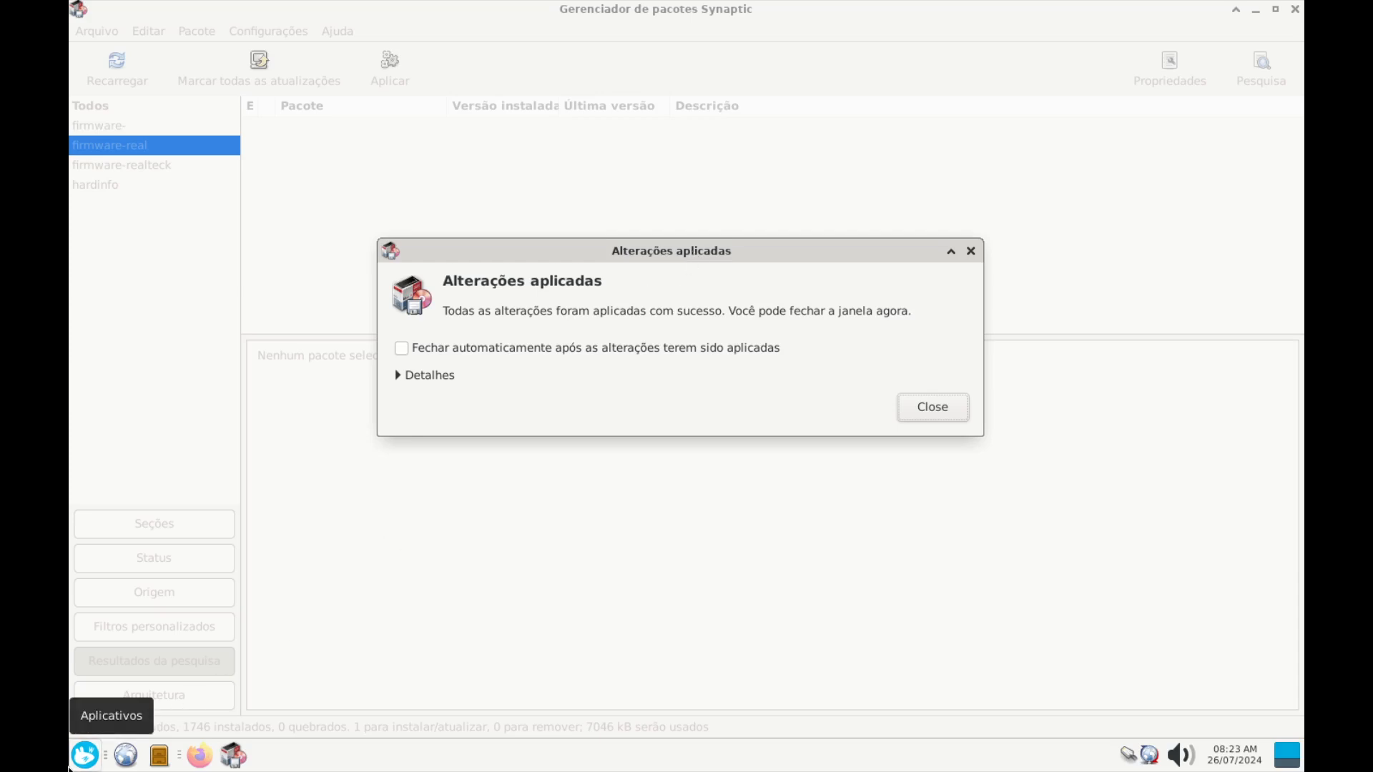
click(72, 765)
Close the Whisker menu's 'drive' search and the changes-applied confirmation dialog
text(drive)
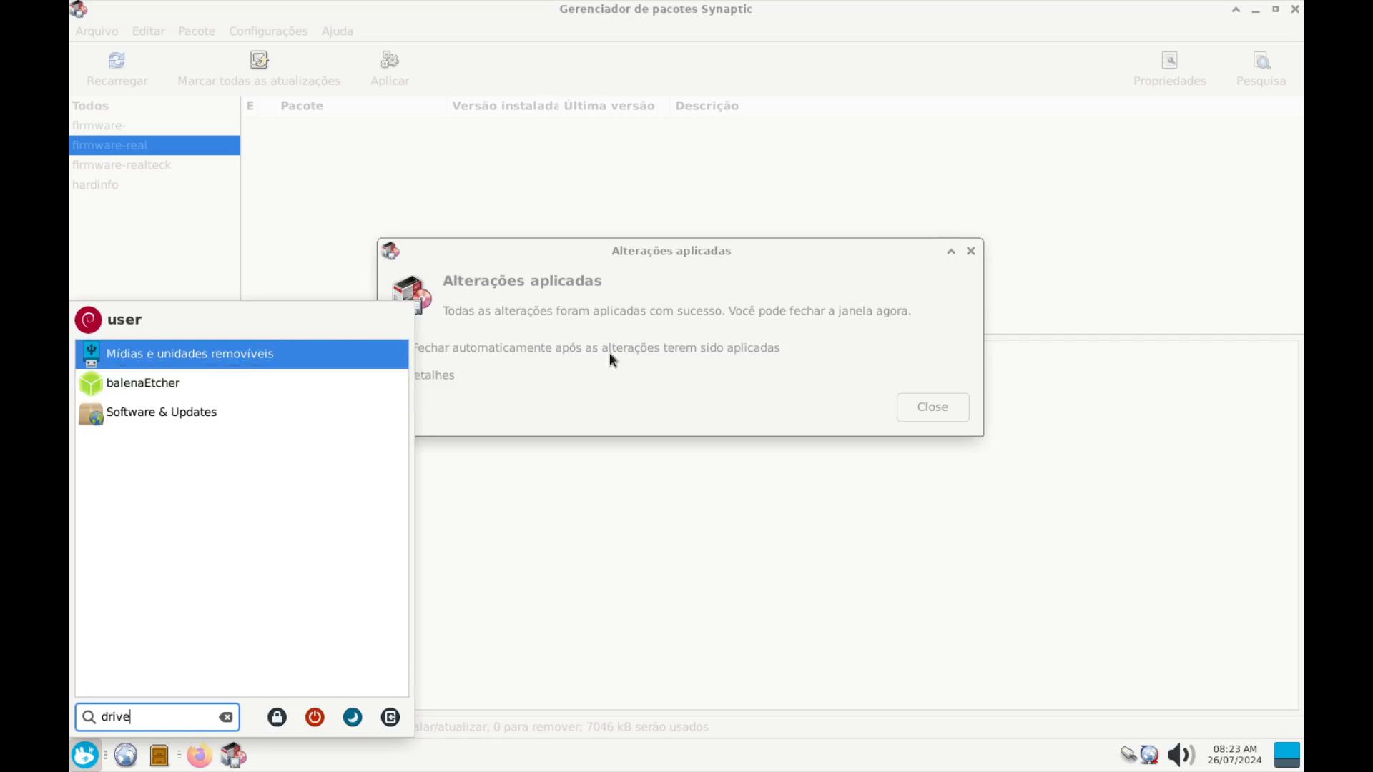
click(619, 255)
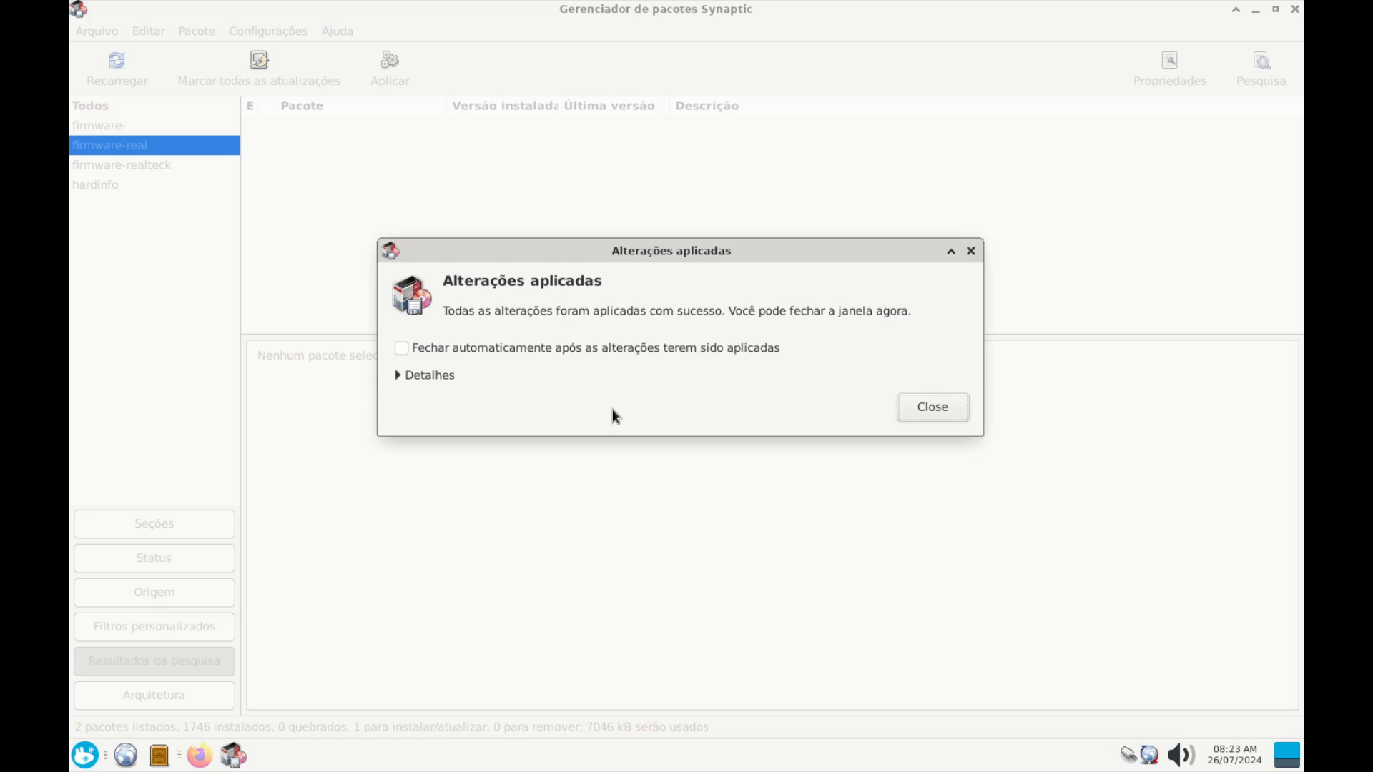
click(931, 408)
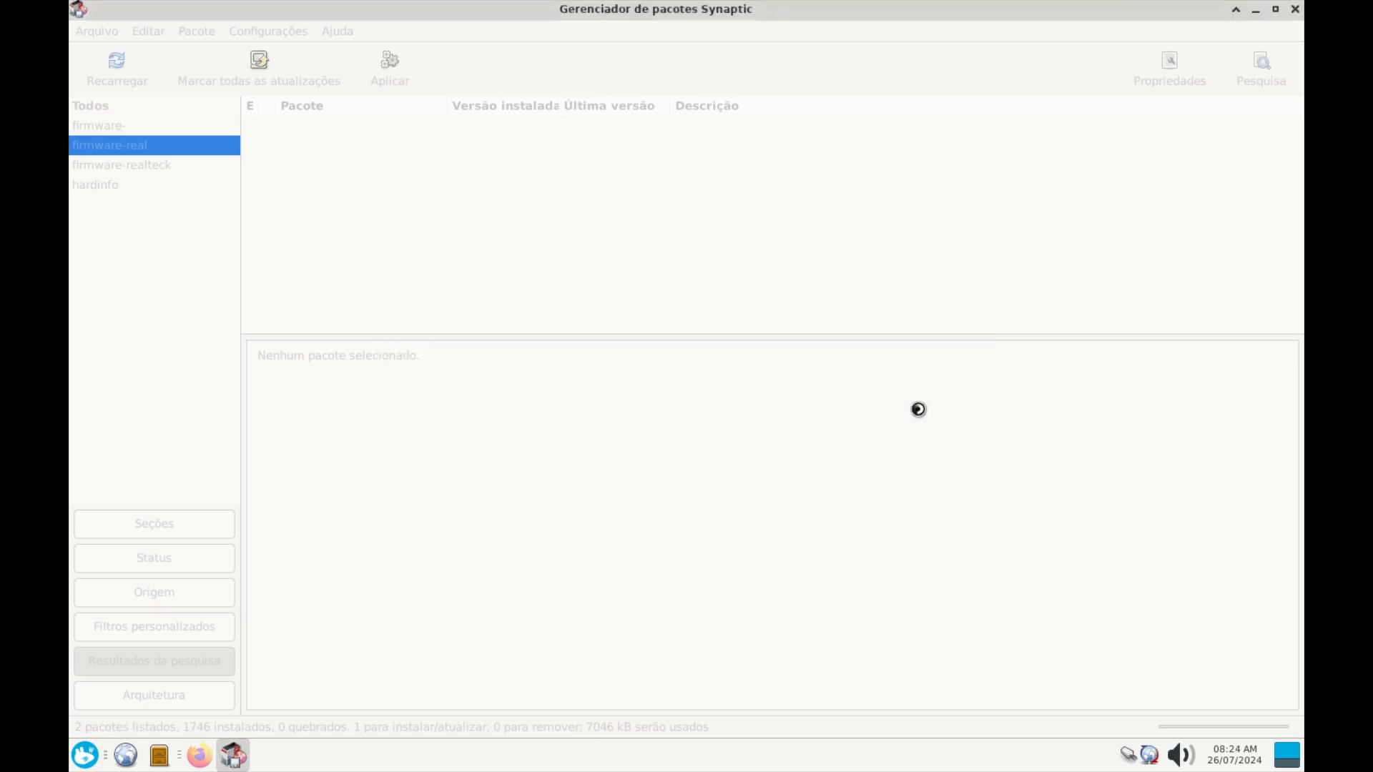
Launch a terminal from the Whisker menu, run lspci, then minimize it
click(84, 755)
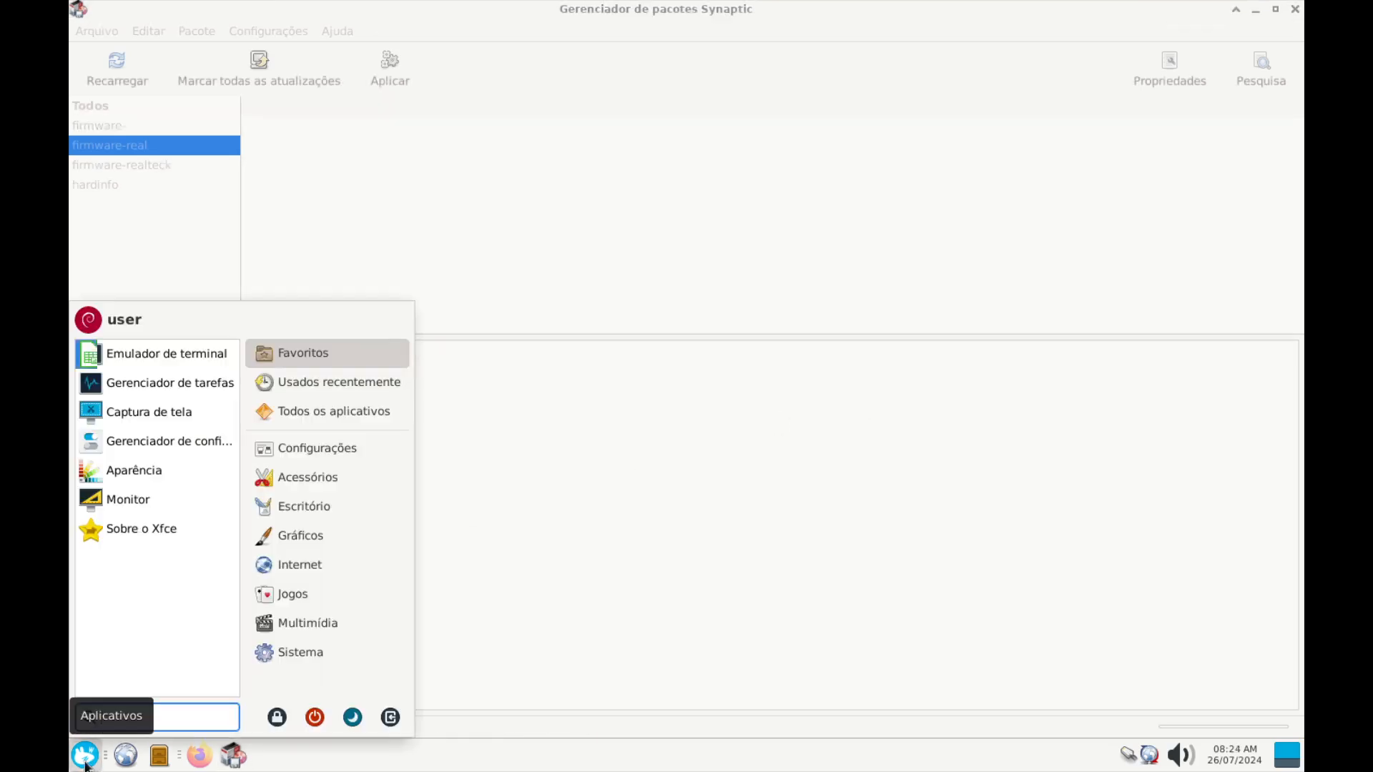
text(term)
key(Return)
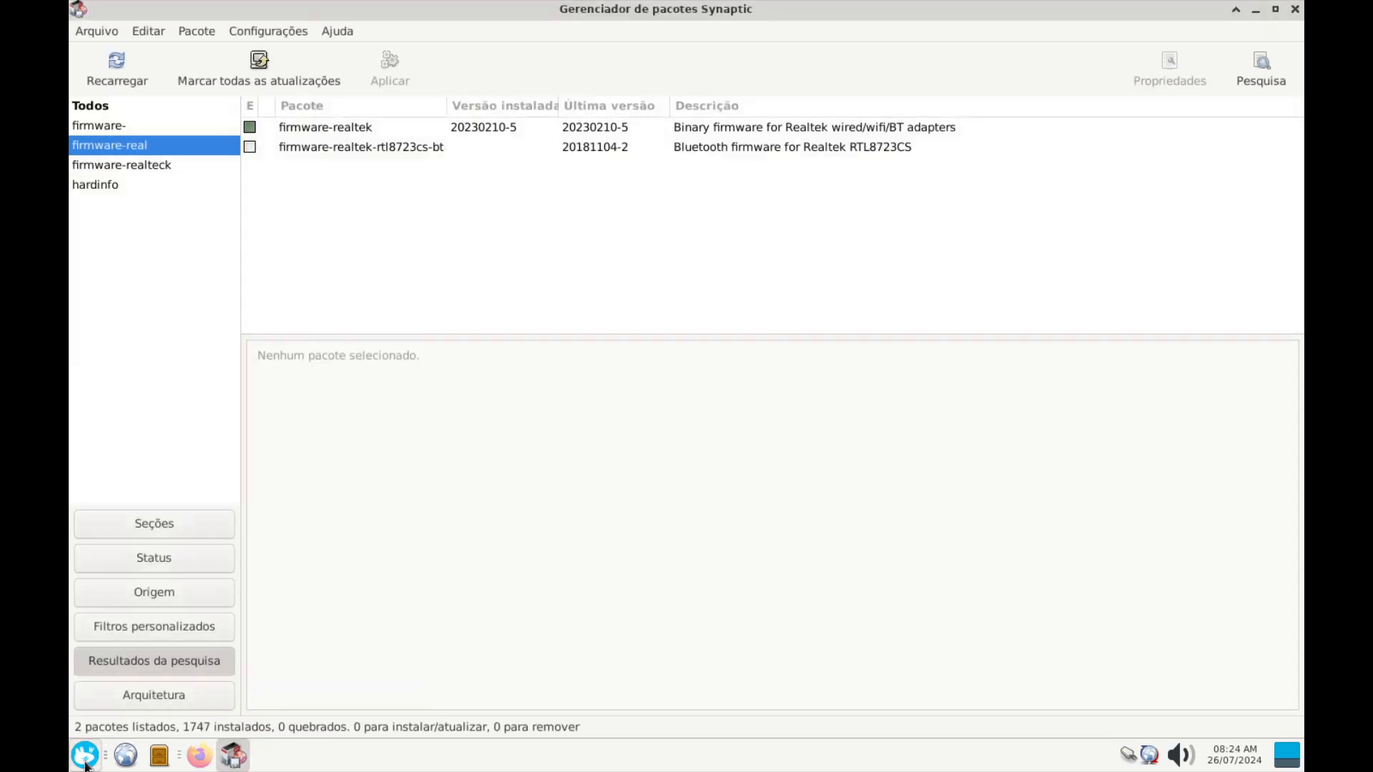
text(lspci)
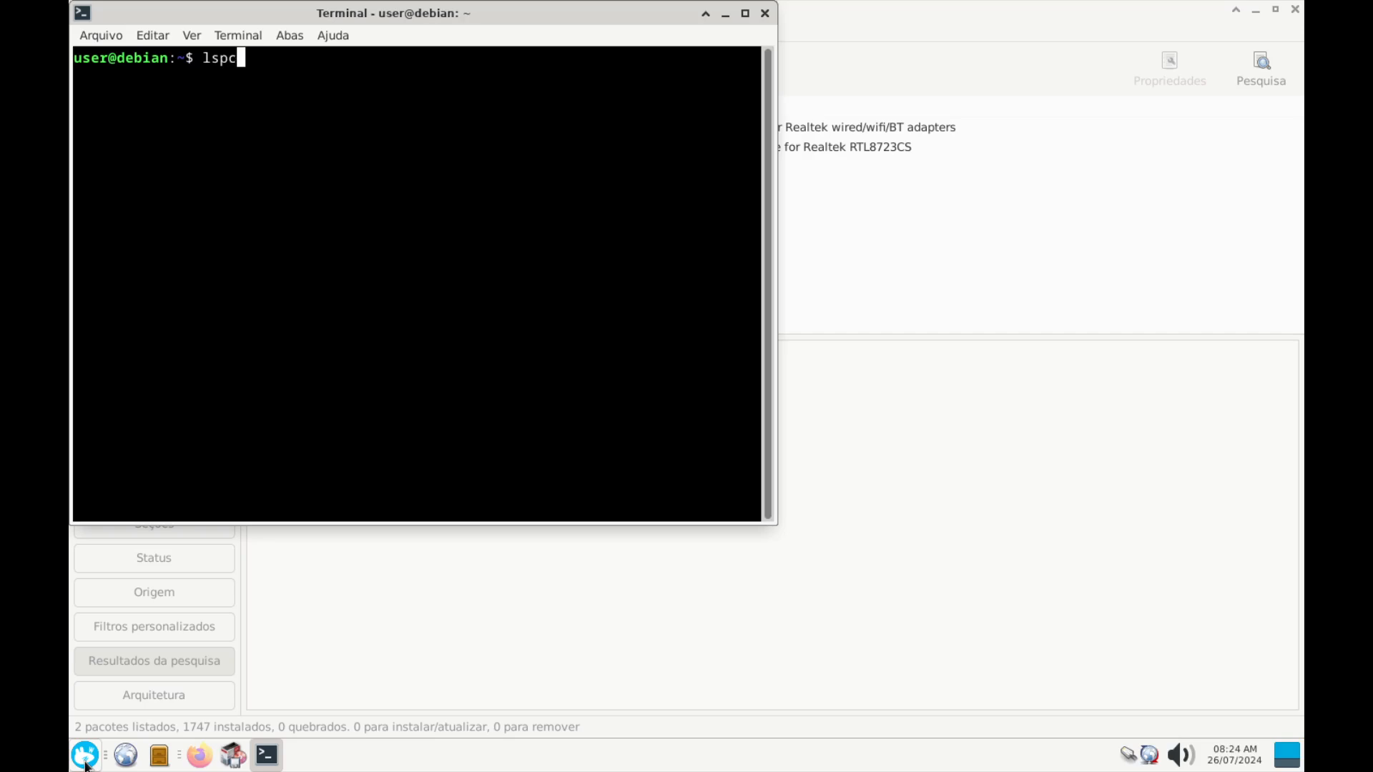
key(Return)
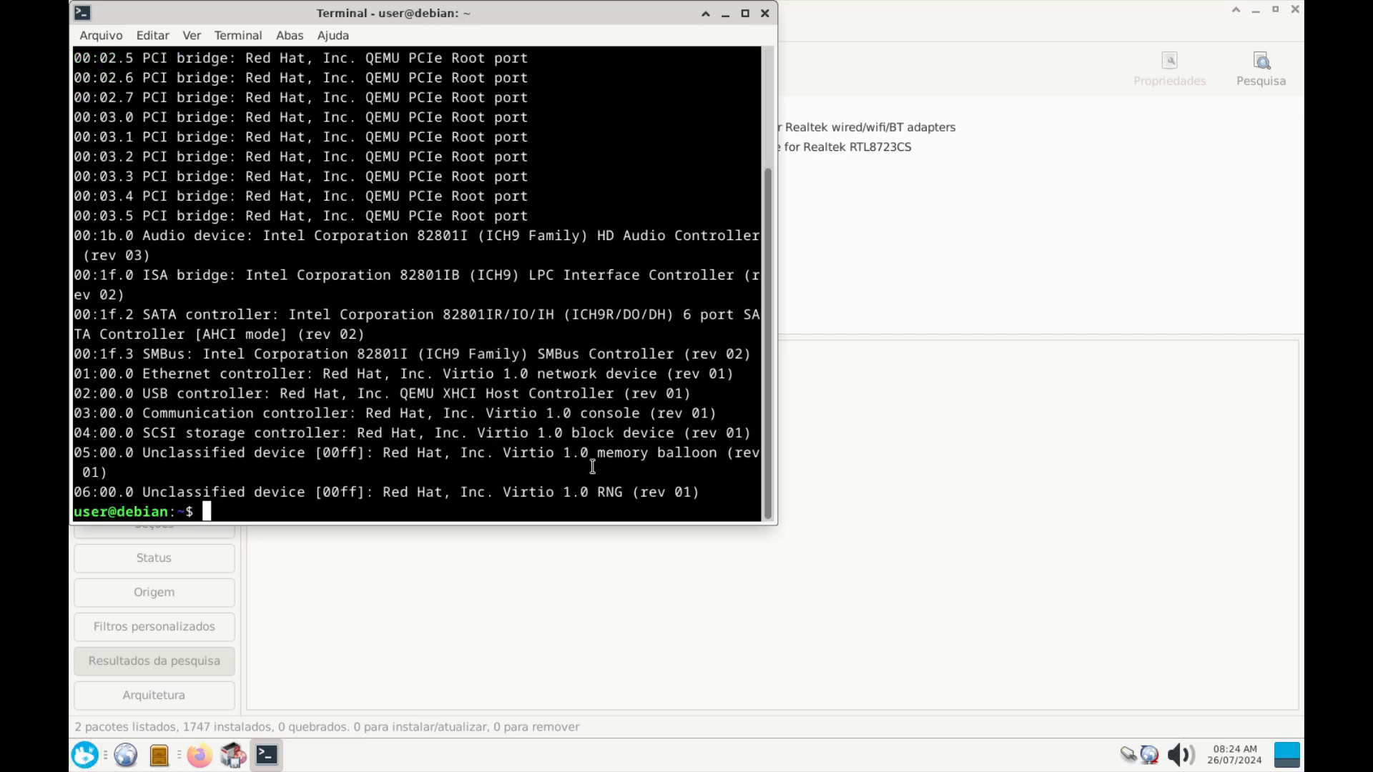
drag(649, 460, 143, 454)
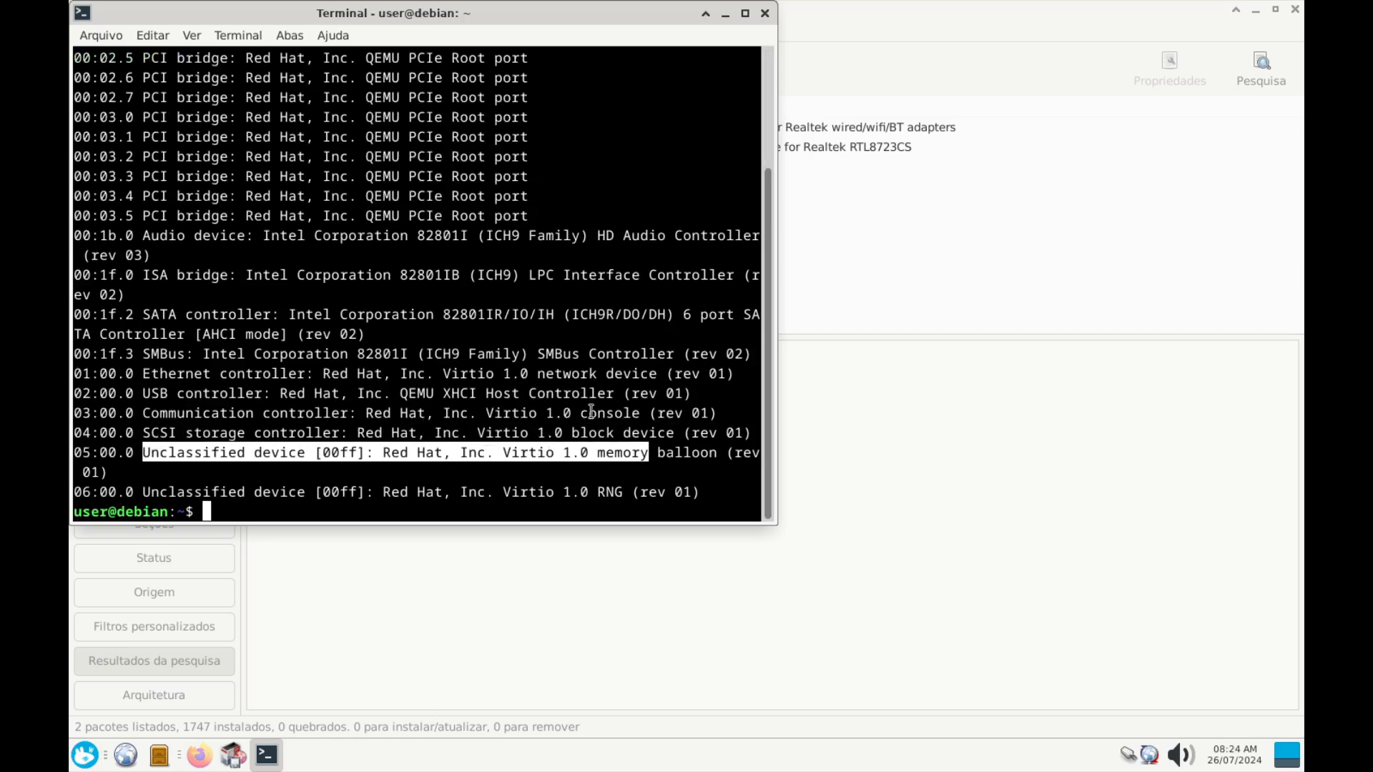
click(725, 13)
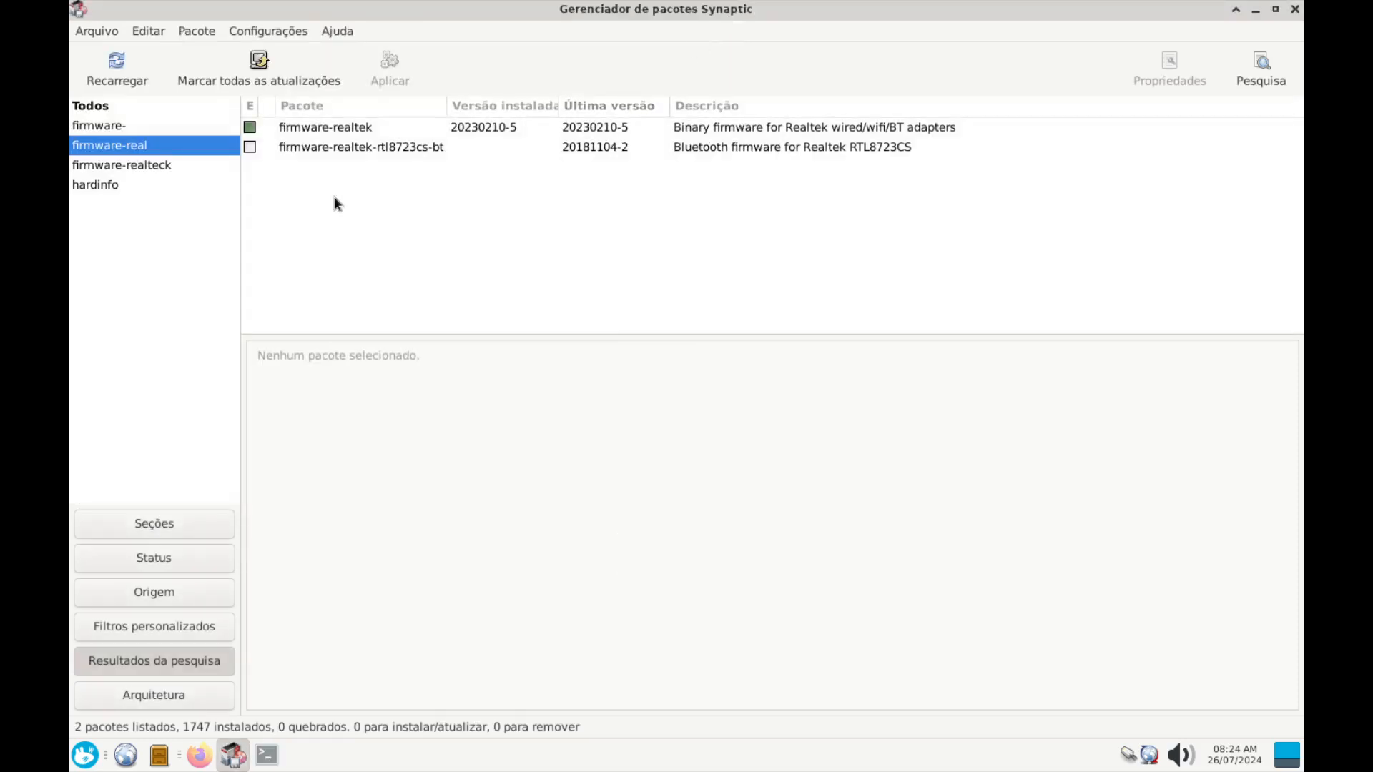
Select firmware-realtek, installed at 20230210-5, and begin resizing the package list pane
click(356, 129)
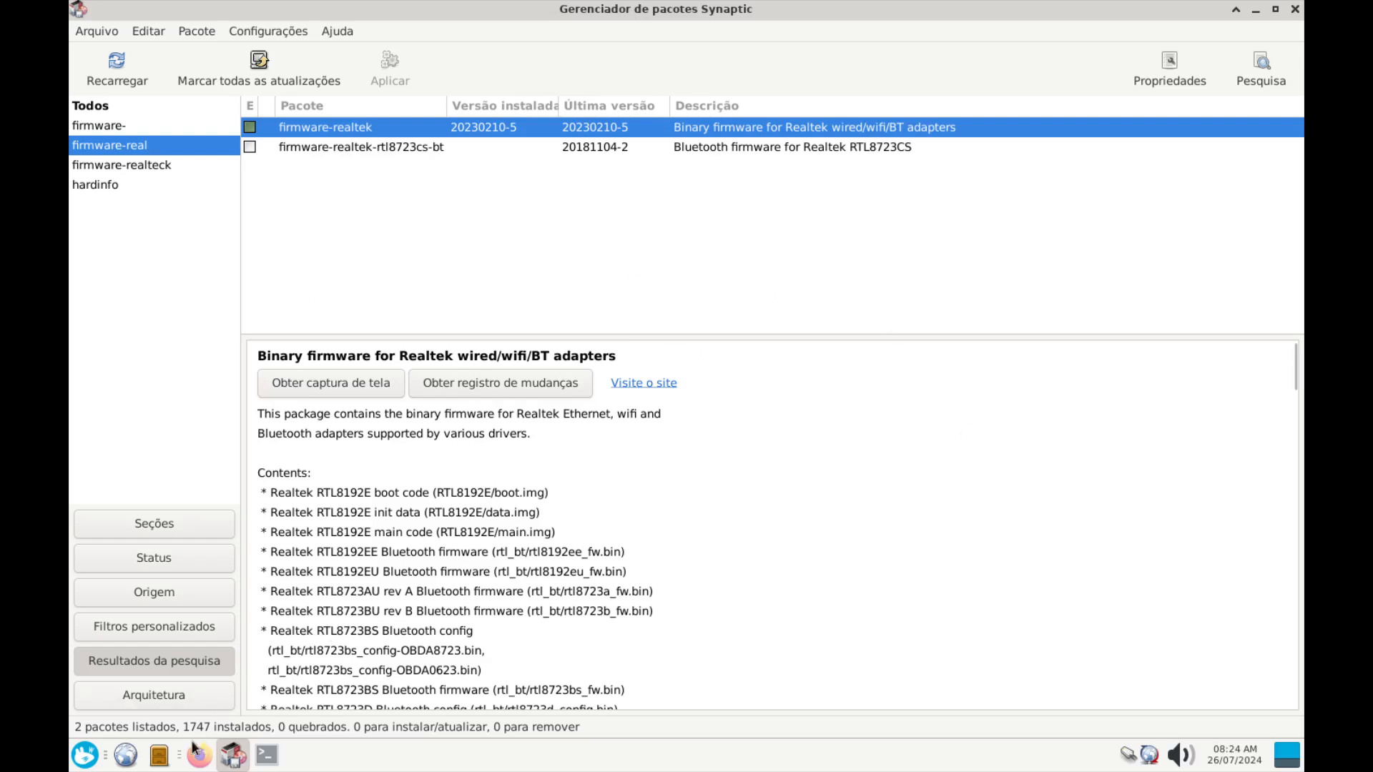
click(83, 758)
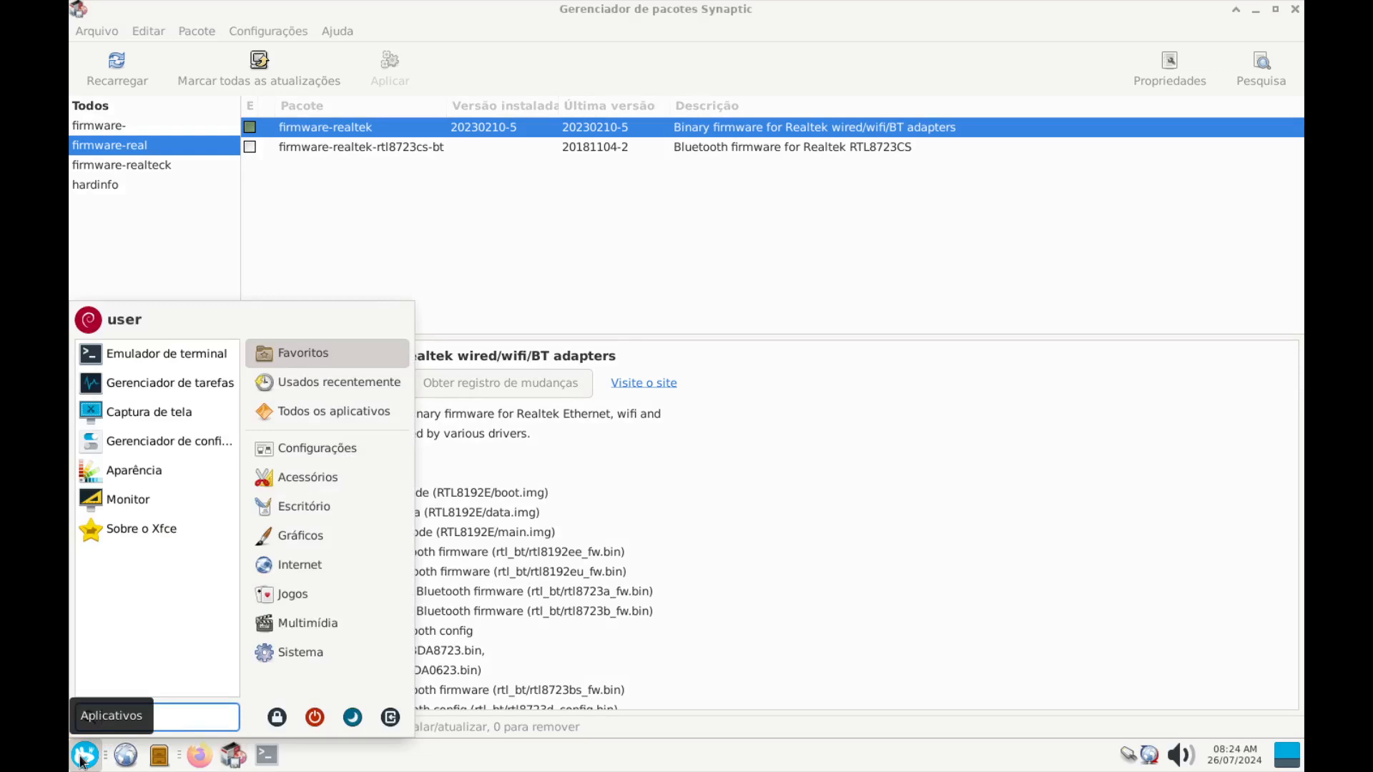
click(794, 225)
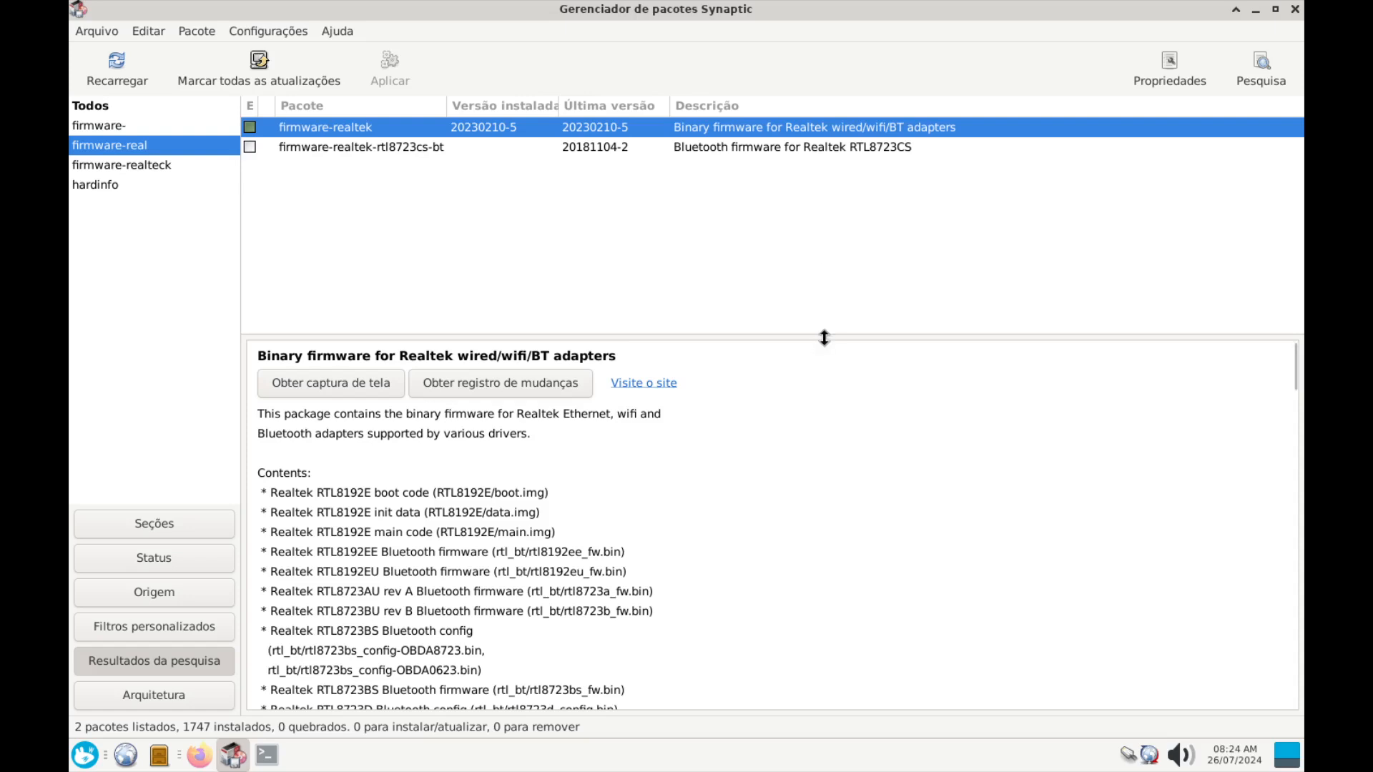
mouse_move(824, 337)
mouse_down()
mouse_move(824, 350)
mouse_move(806, 325)
mouse_move(806, 461)
mouse_move(847, 337)
mouse_move(831, 331)
mouse_up()
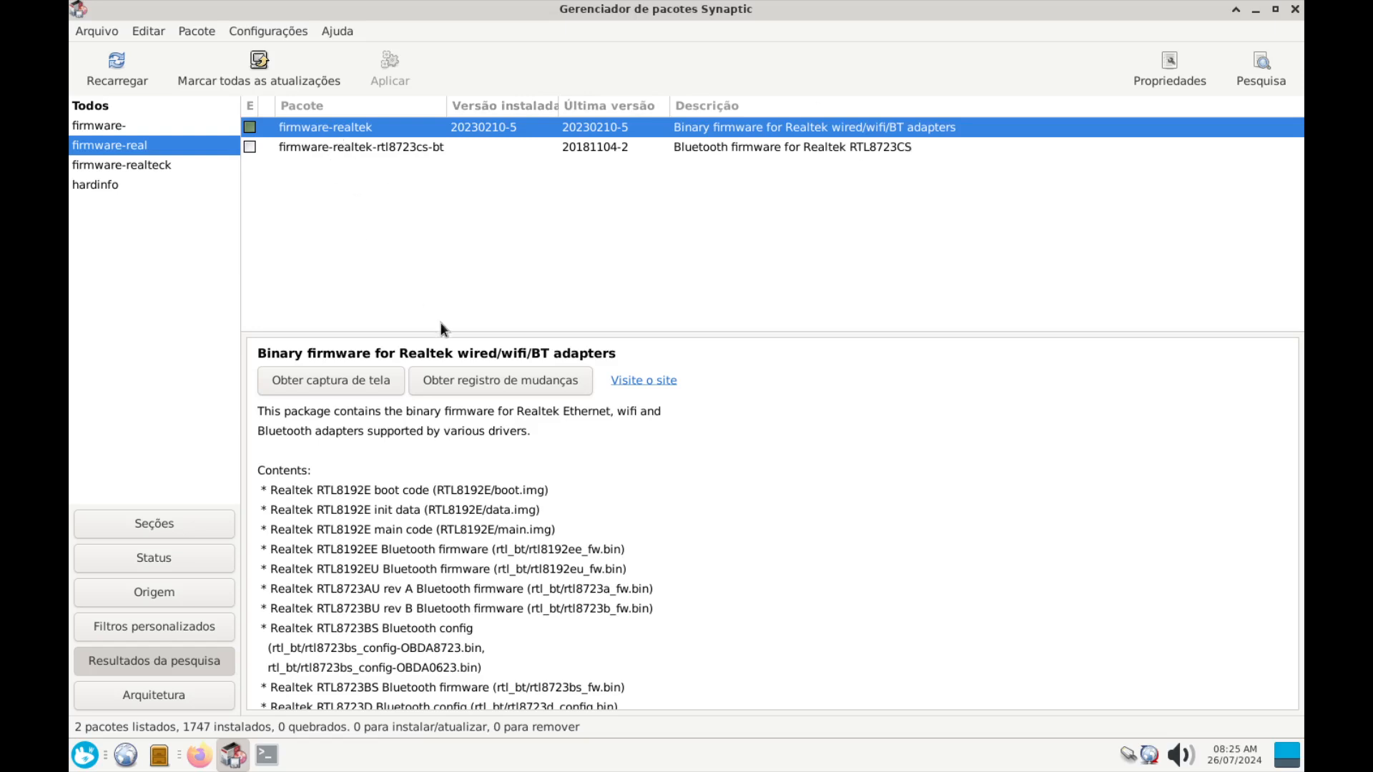
Enlarge the description pane and scroll firmware-realtek's chip list down to the RTL8723 and RTL8821 entries, then restore the pane
drag(450, 332, 466, 450)
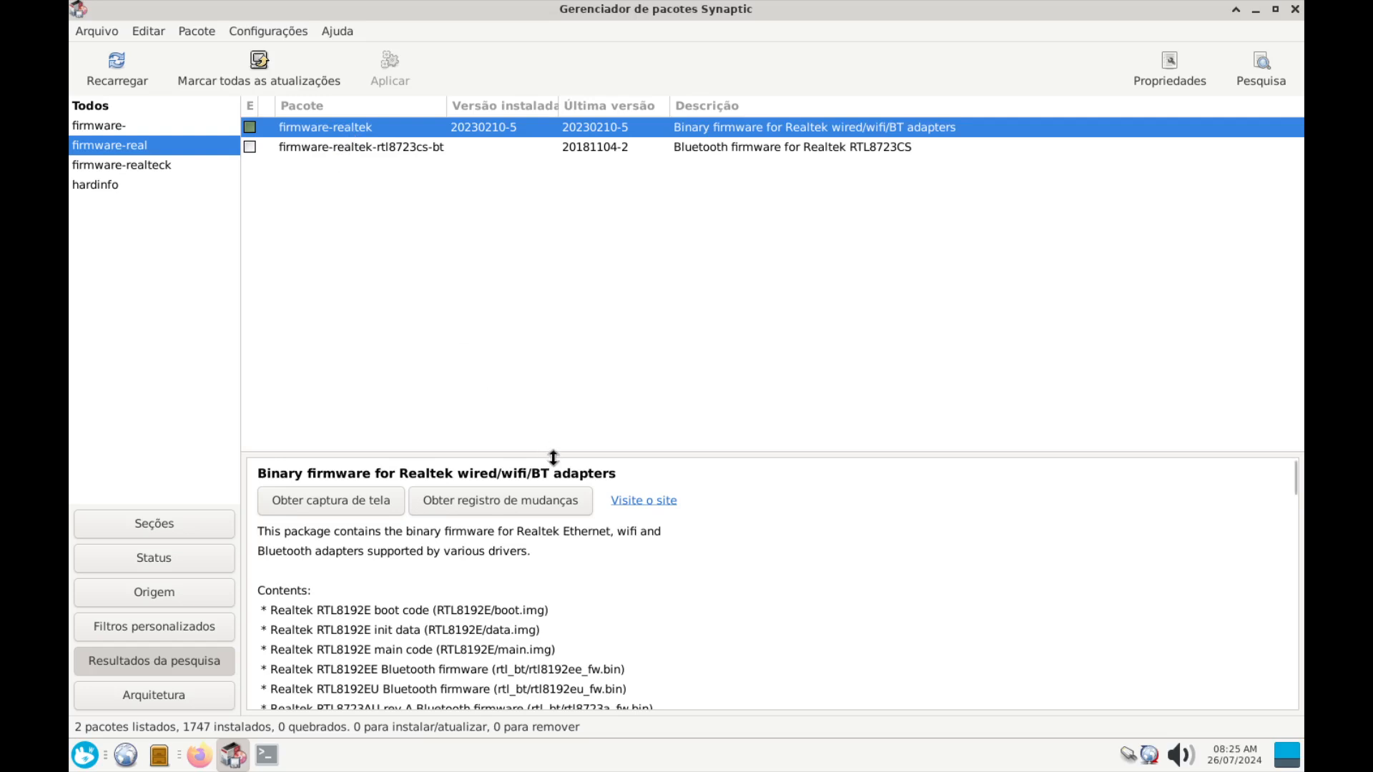
drag(550, 458, 515, 270)
scroll(477, 502, down, 10)
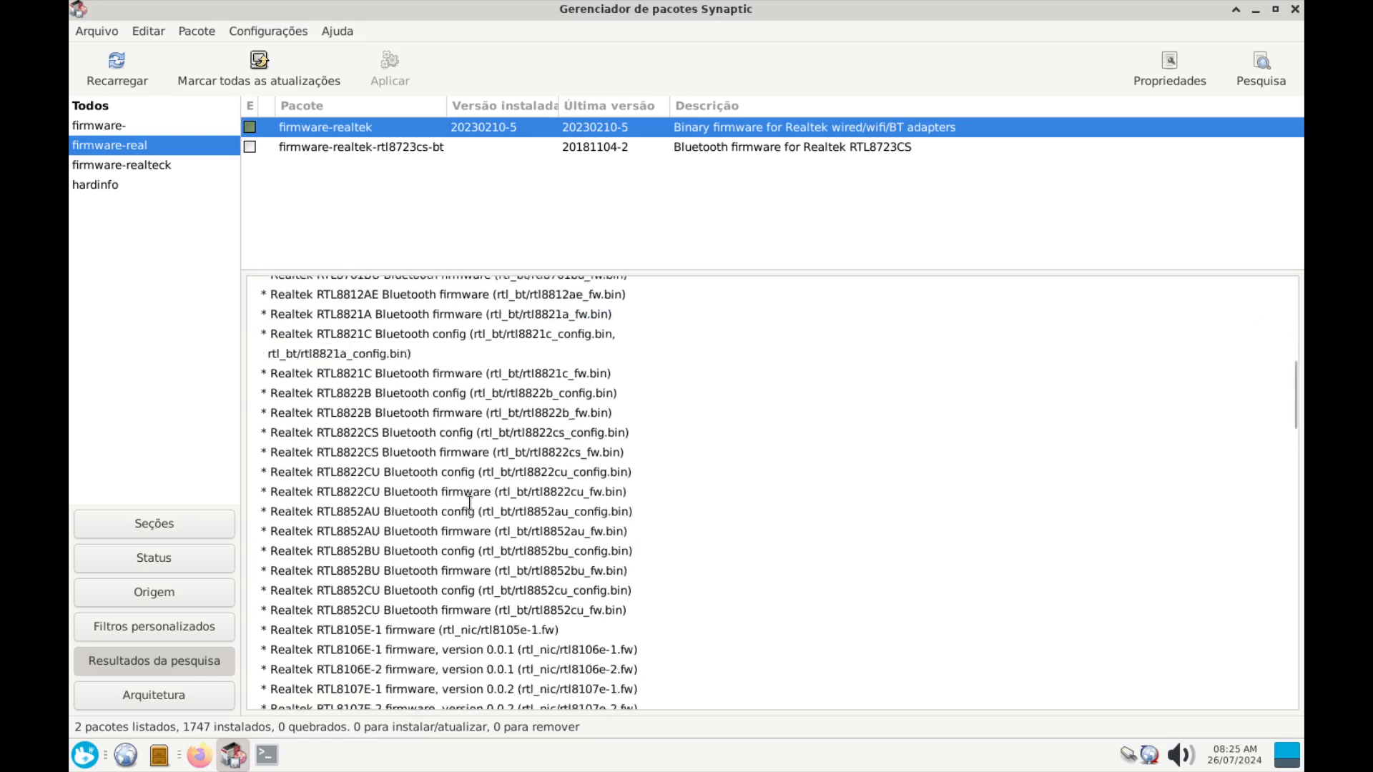
scroll(427, 407, down, 10)
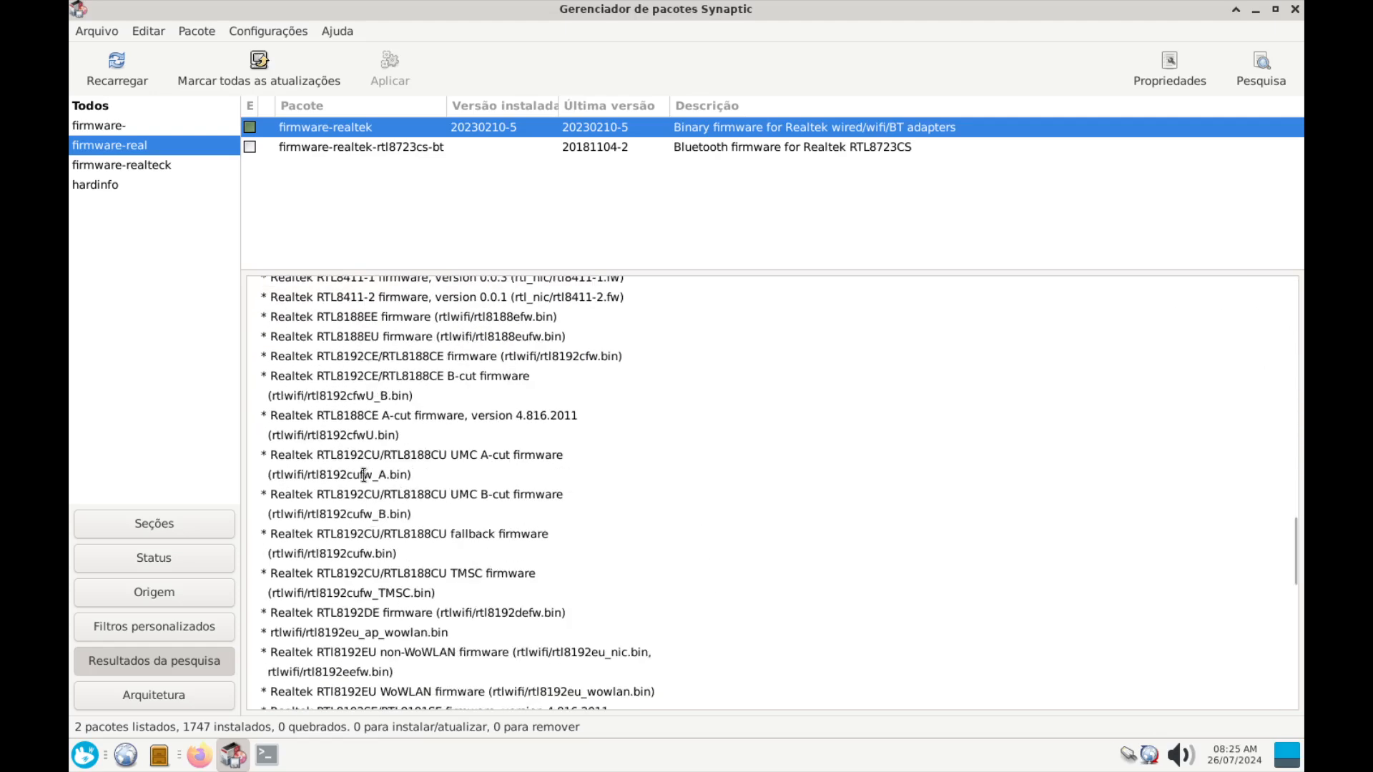
scroll(336, 381, down, 10)
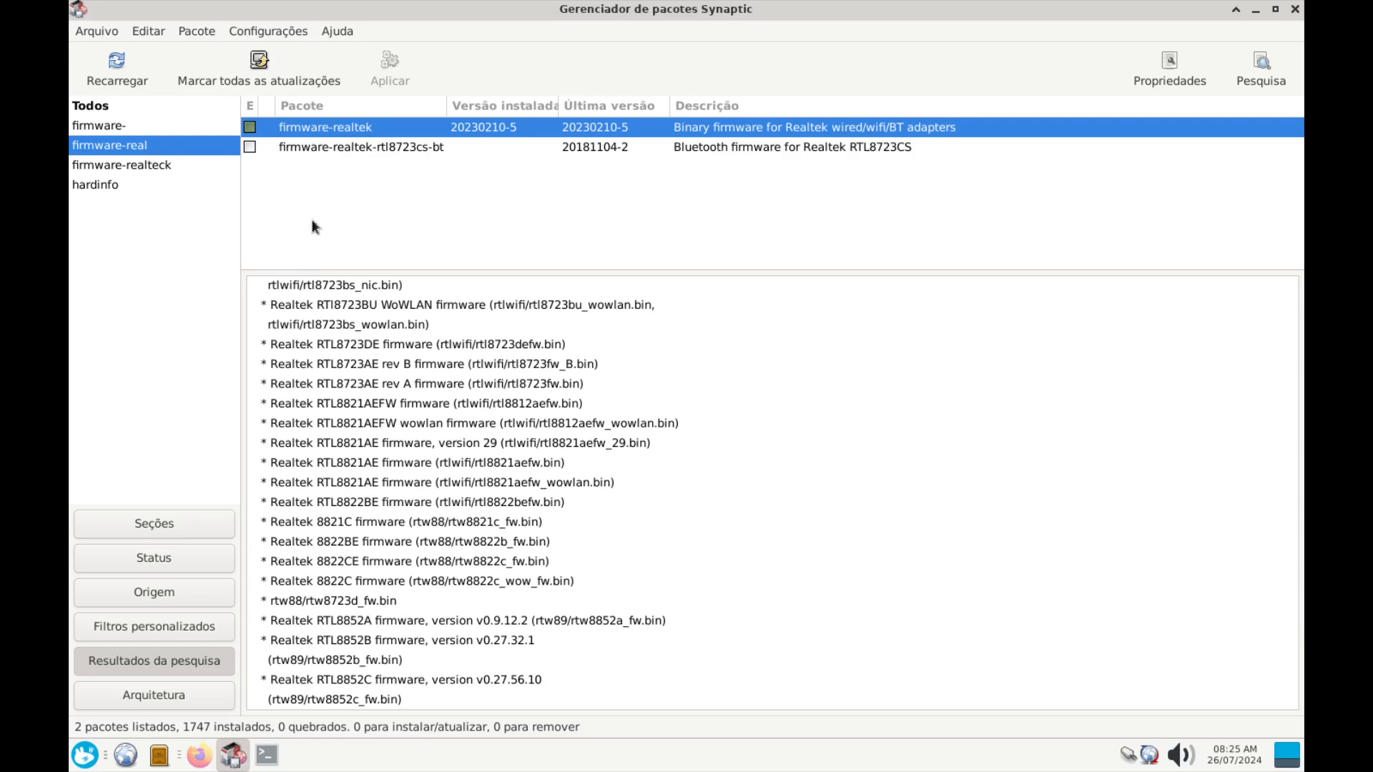
drag(315, 270, 318, 428)
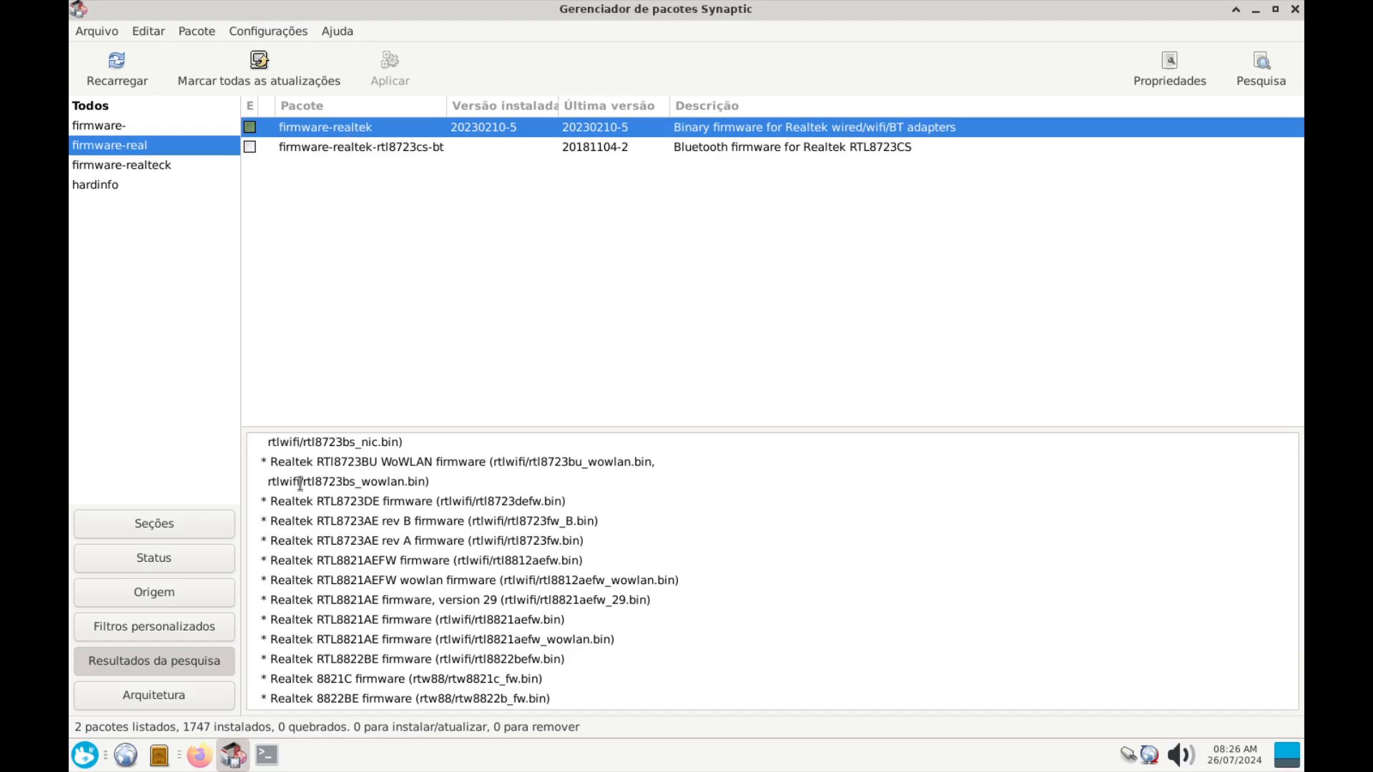
click(200, 754)
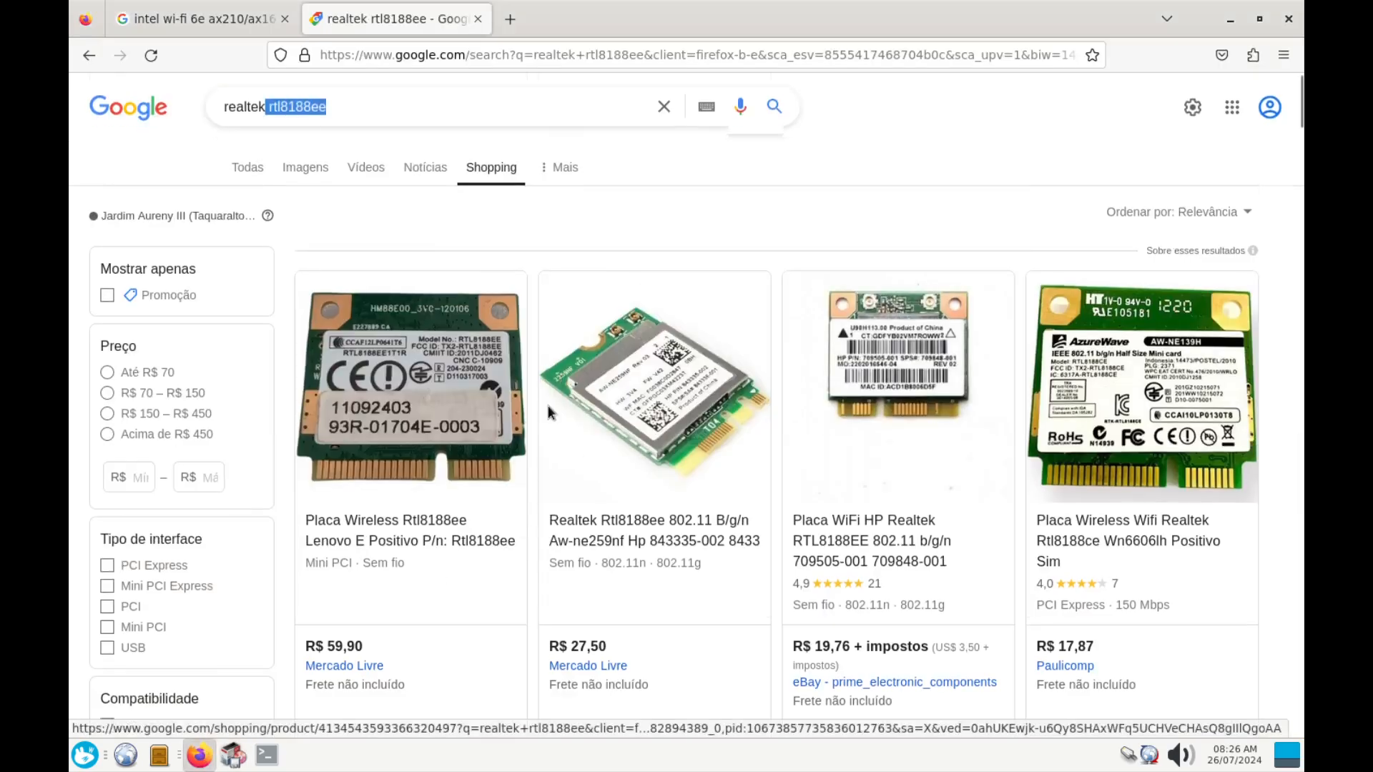
scroll(569, 423, down, 5)
scroll(569, 423, up, 4)
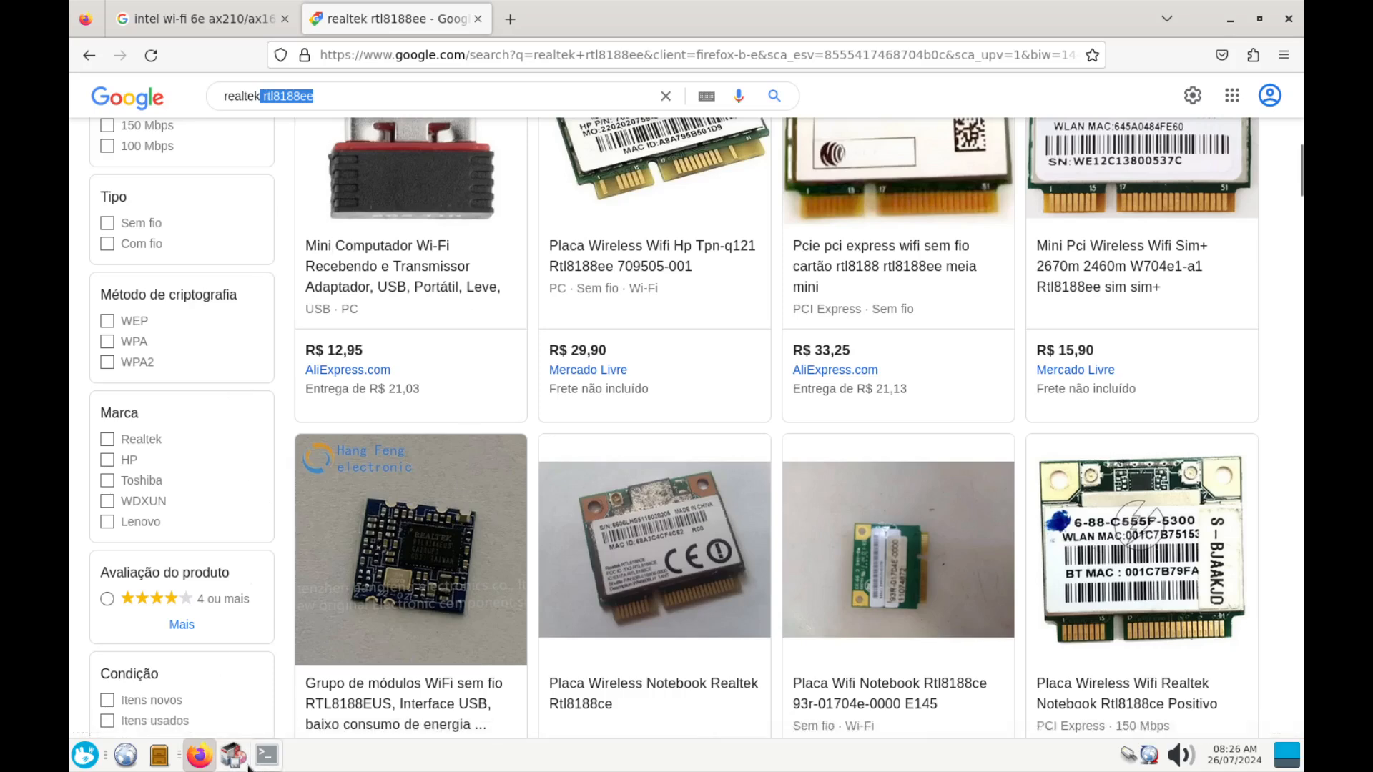
click(266, 755)
Mark firmware-realtek-rtl8723cs-bt for installation and apply the one-package change
click(233, 756)
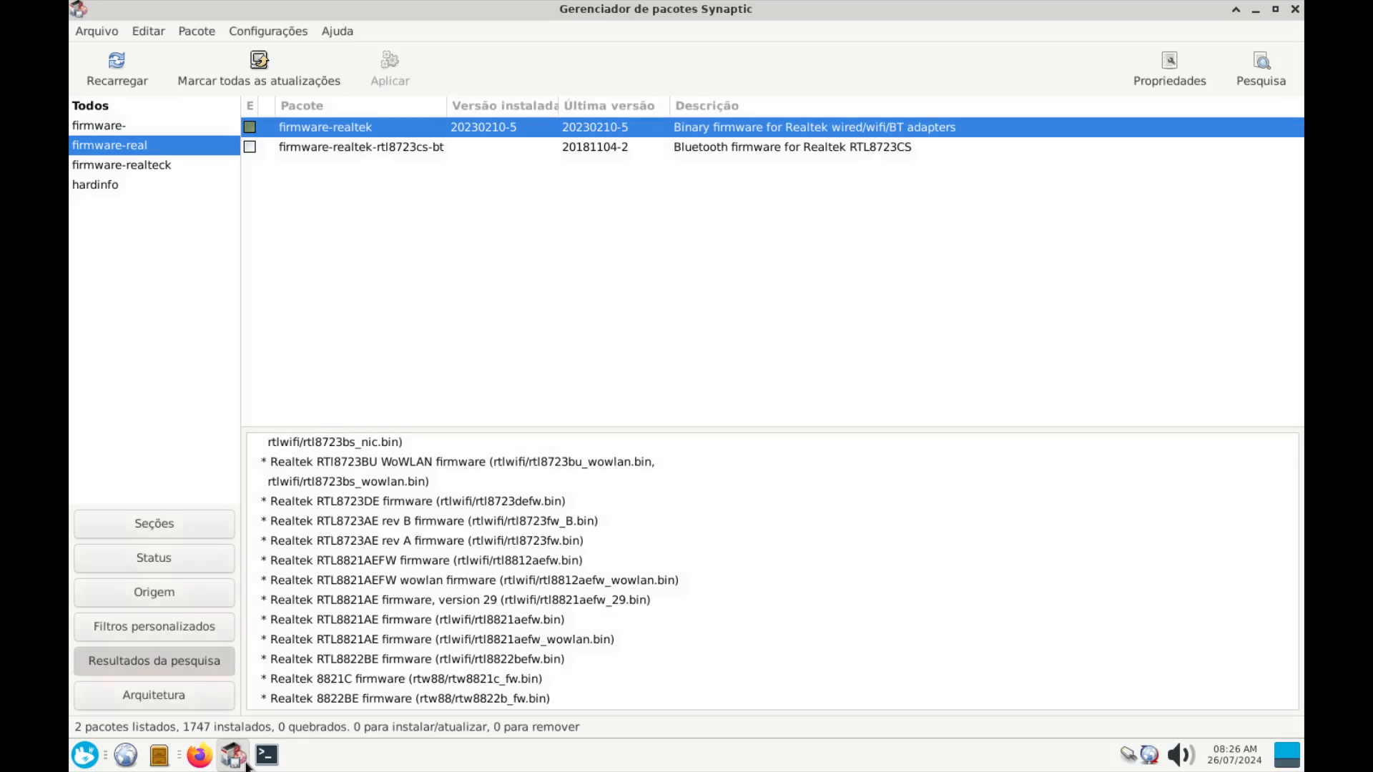
click(367, 152)
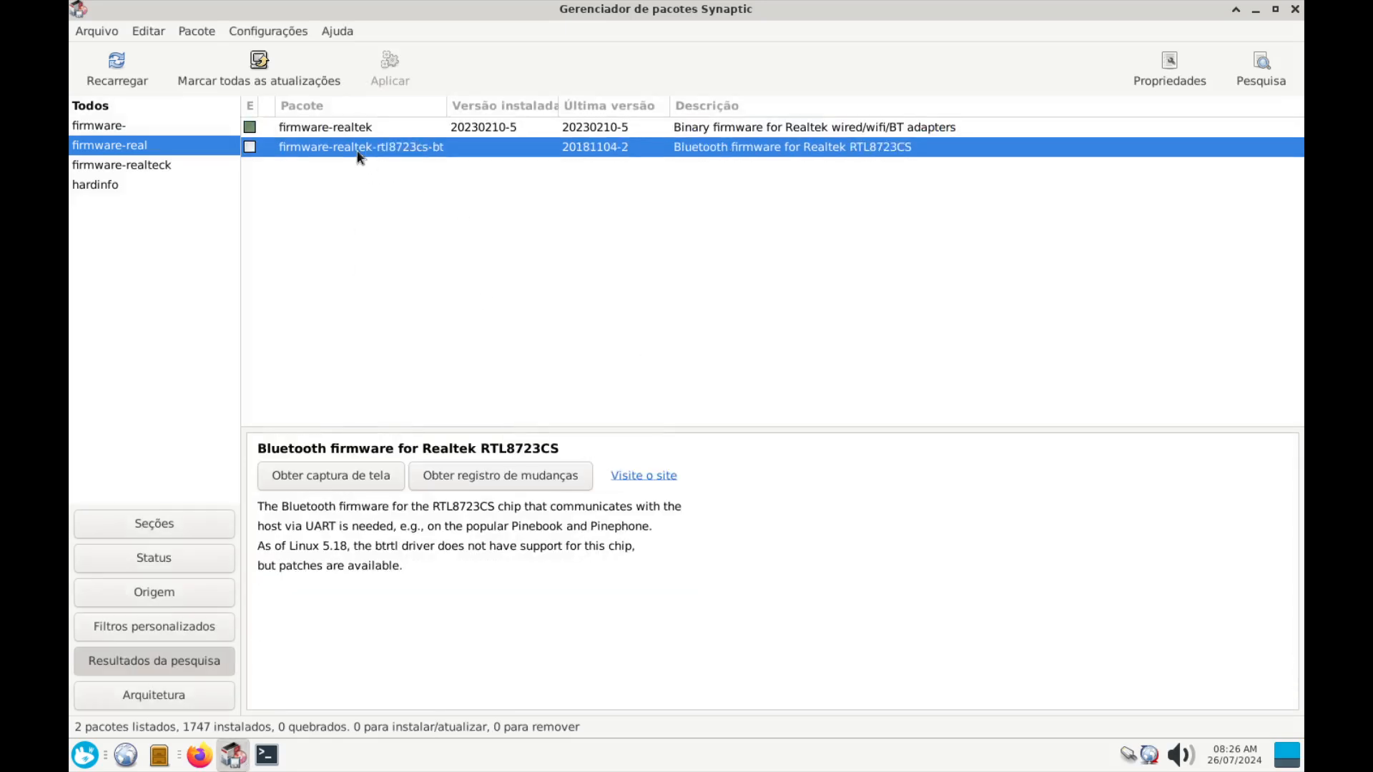
right_click(358, 152)
click(412, 186)
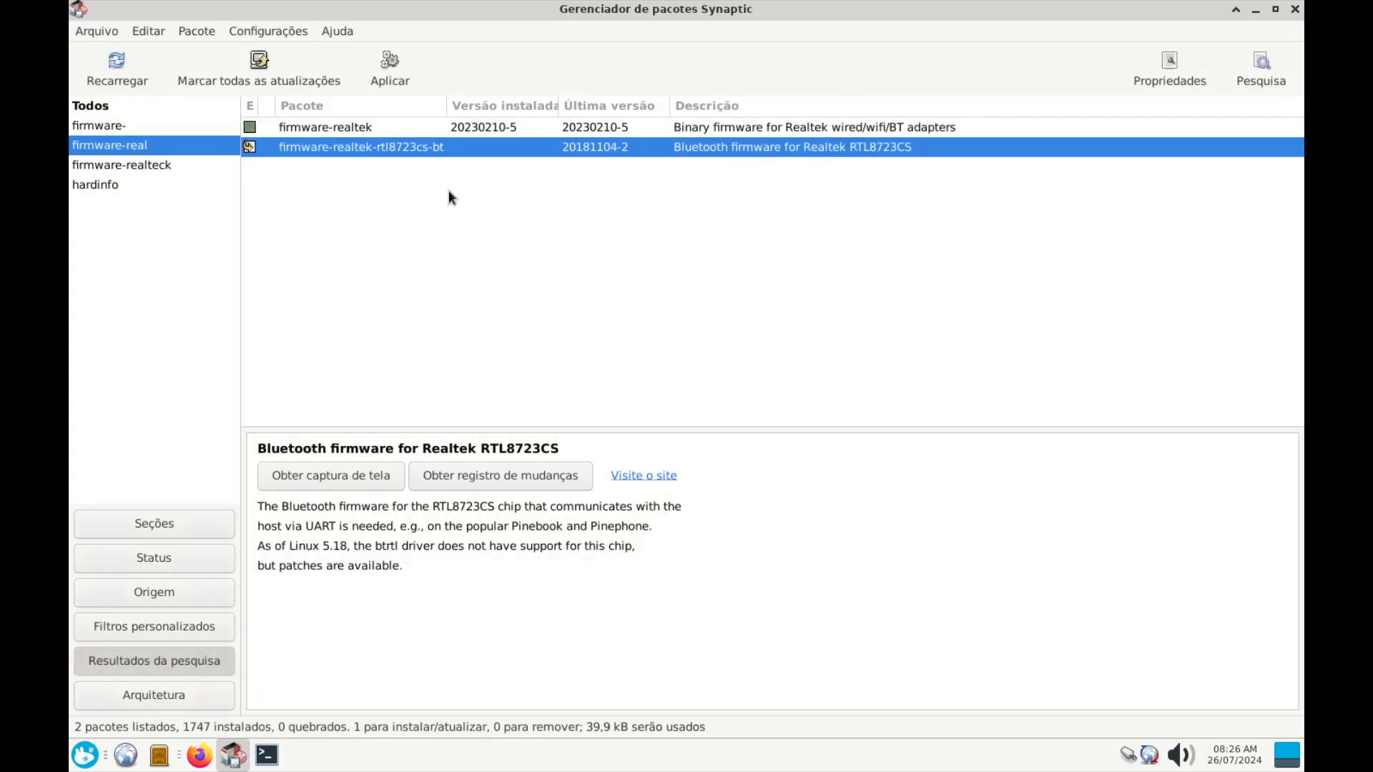
click(396, 58)
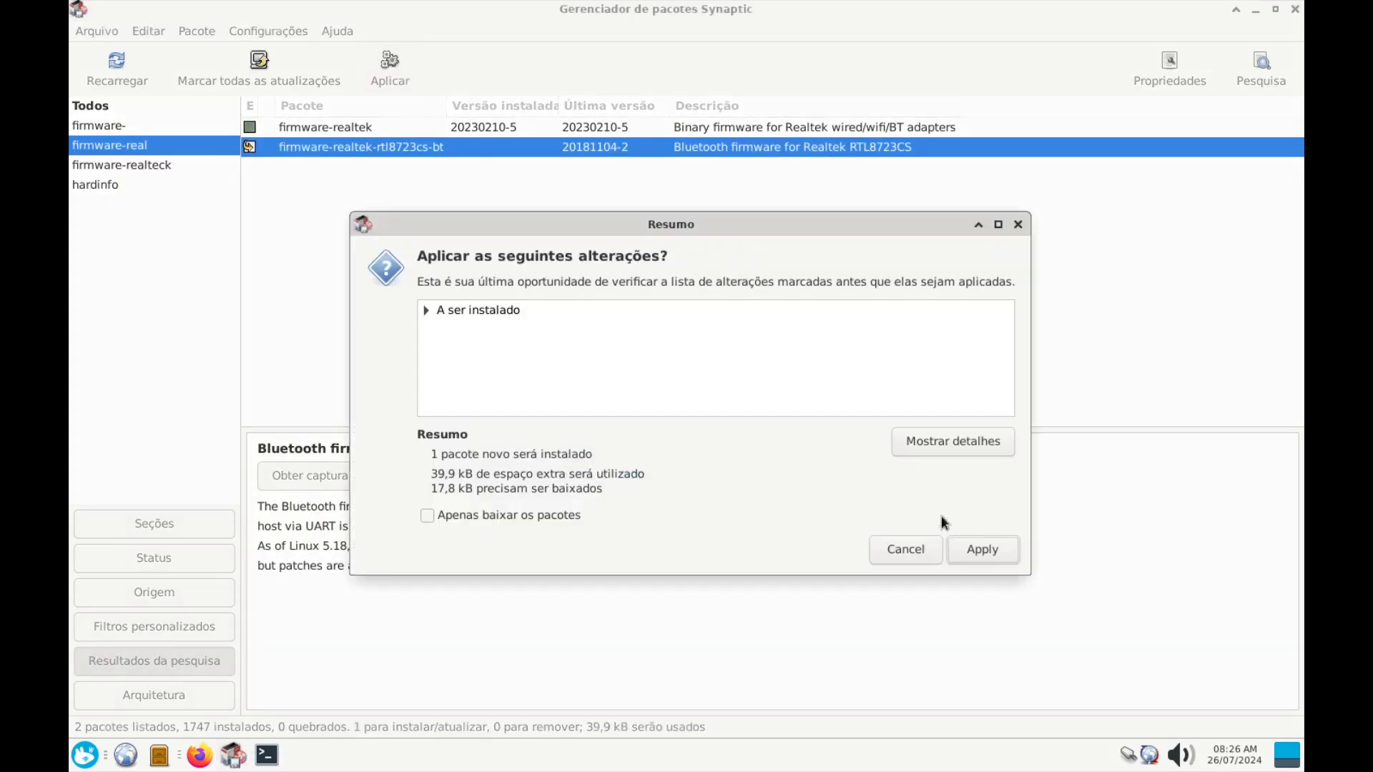
click(981, 549)
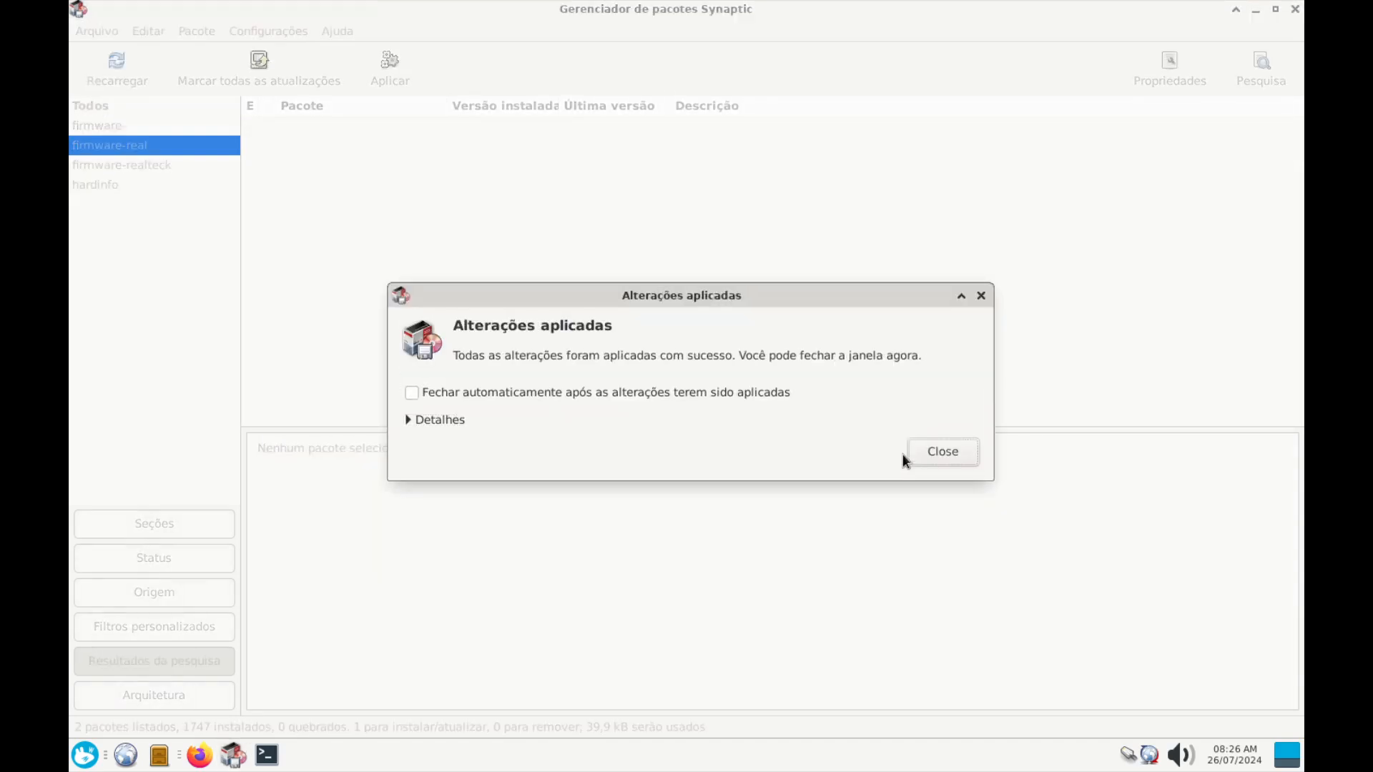
Dismiss the changes-applied notice so firmware-realtek-rtl8723cs-bt shows installed at 20181104-2
click(941, 466)
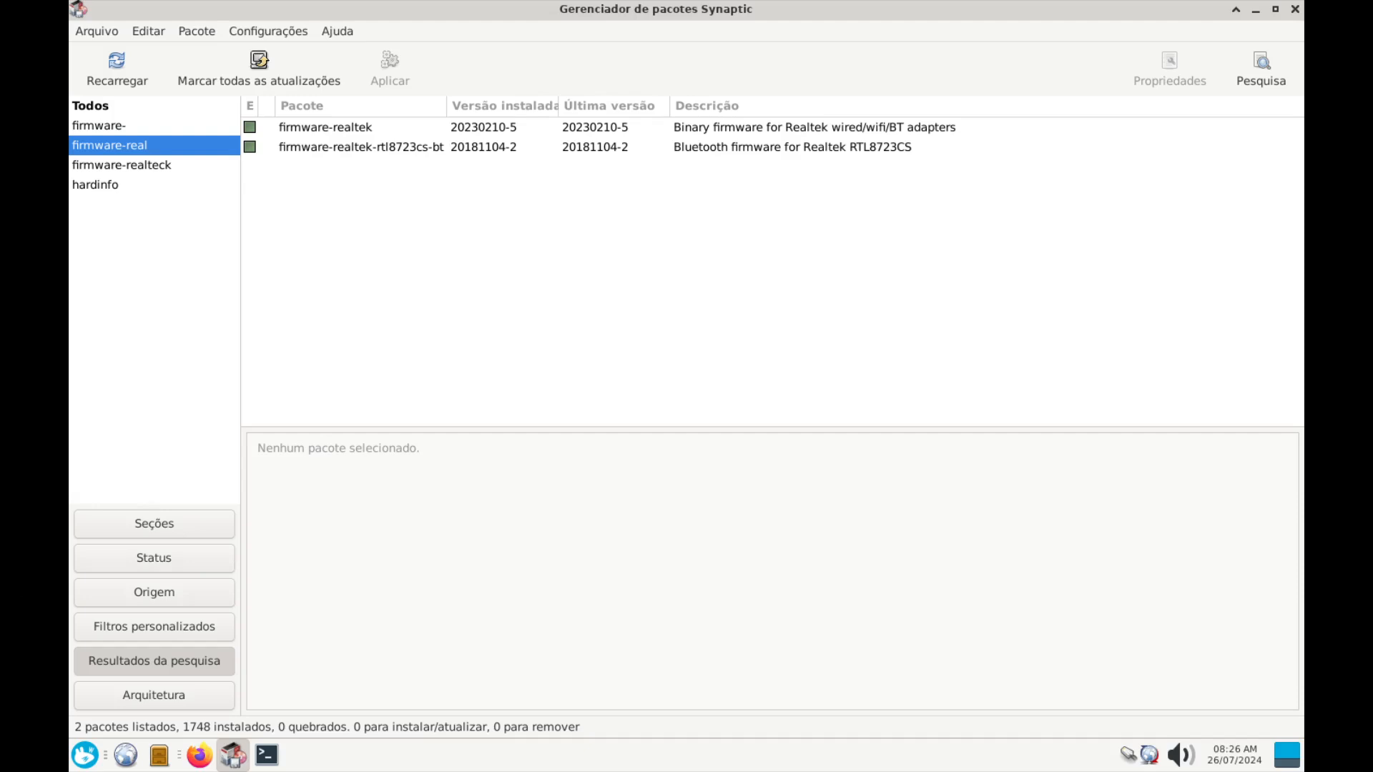
Search the package list for 'atheros' instead of 'real'
click(1262, 68)
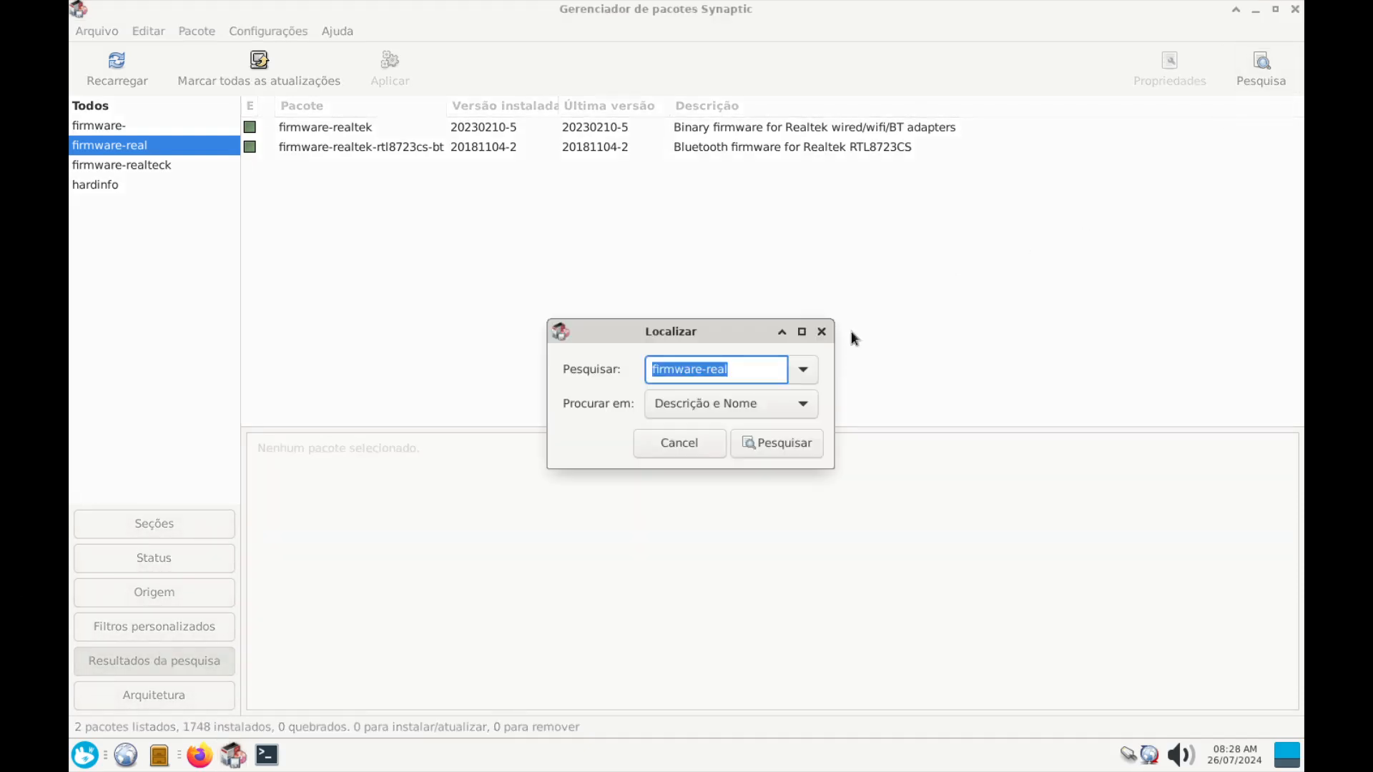
double_click(727, 373)
text(a)
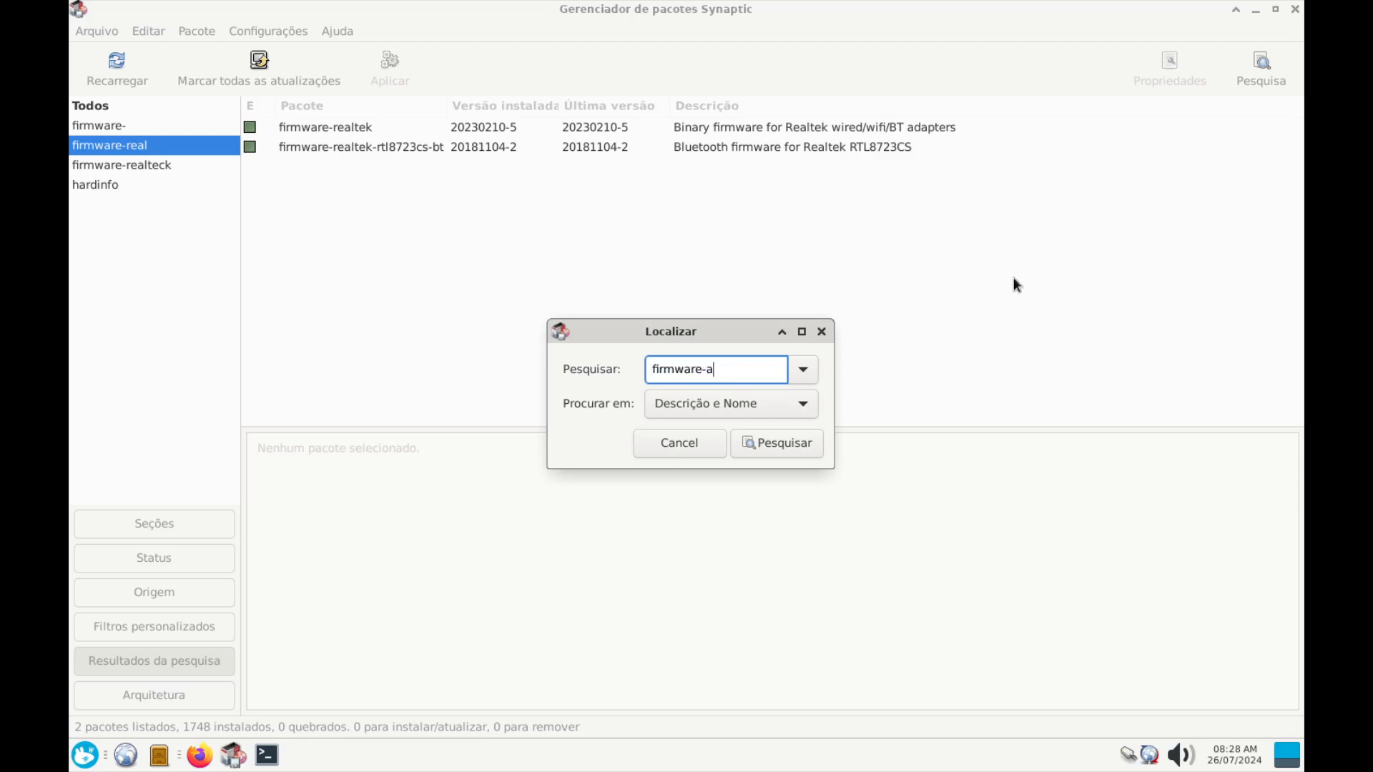
text(theros)
key(Return)
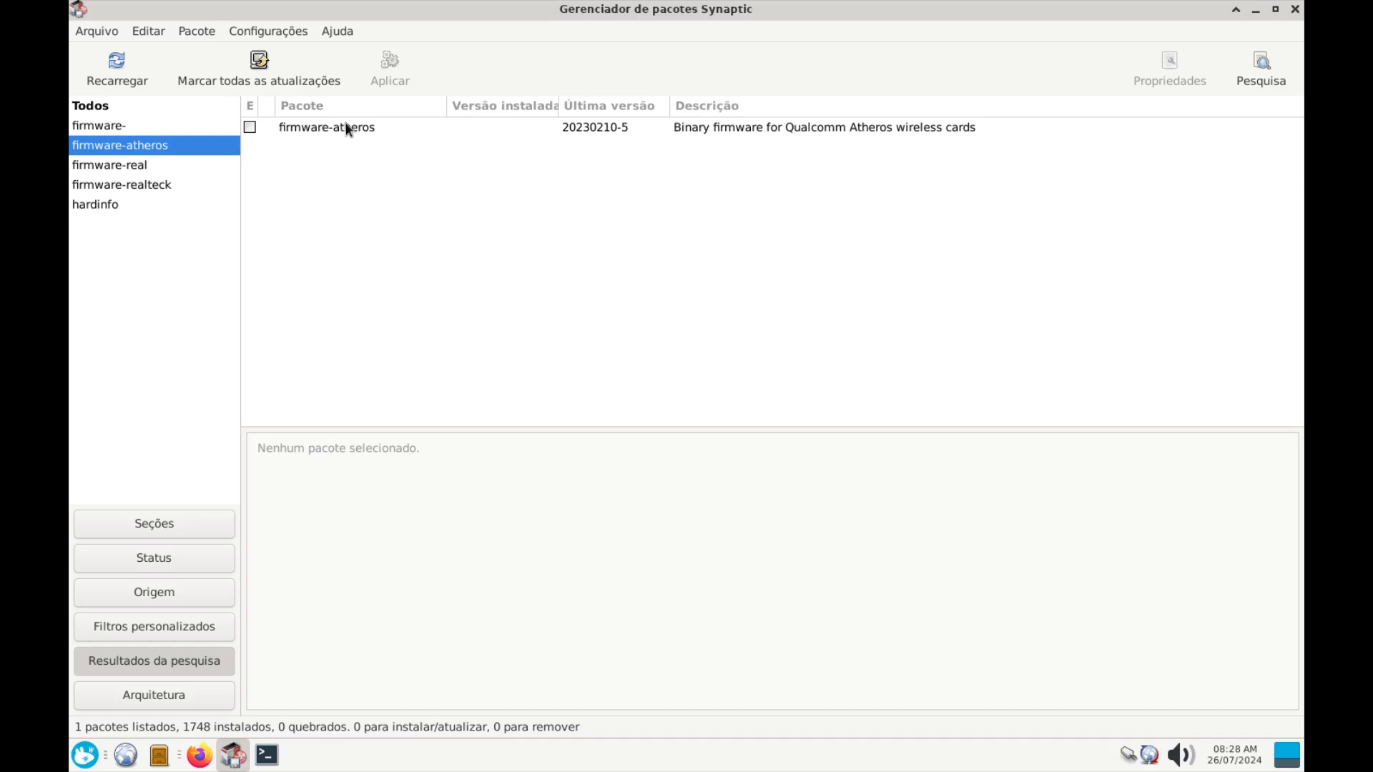
Read through firmware-atheros's package description
click(349, 128)
scroll(430, 591, down, 3)
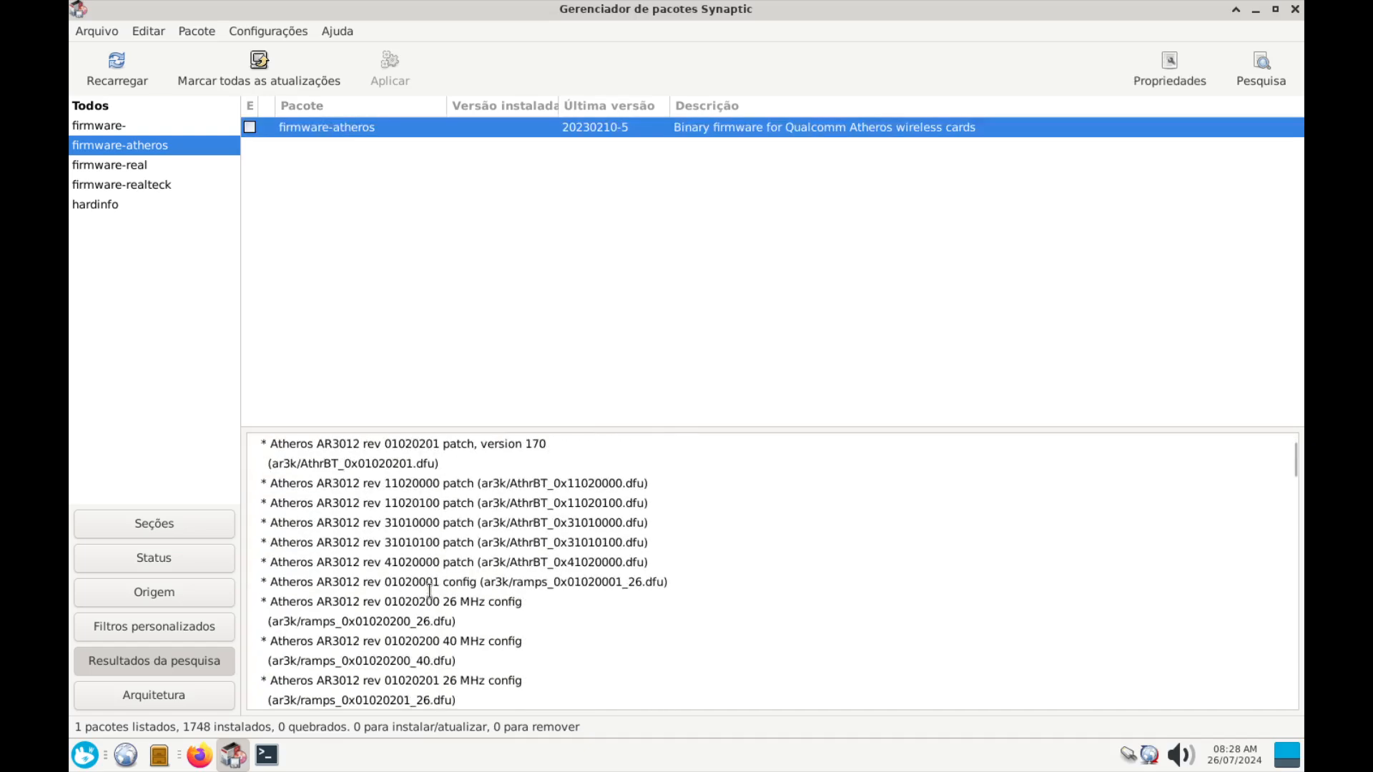
scroll(429, 591, down, 10)
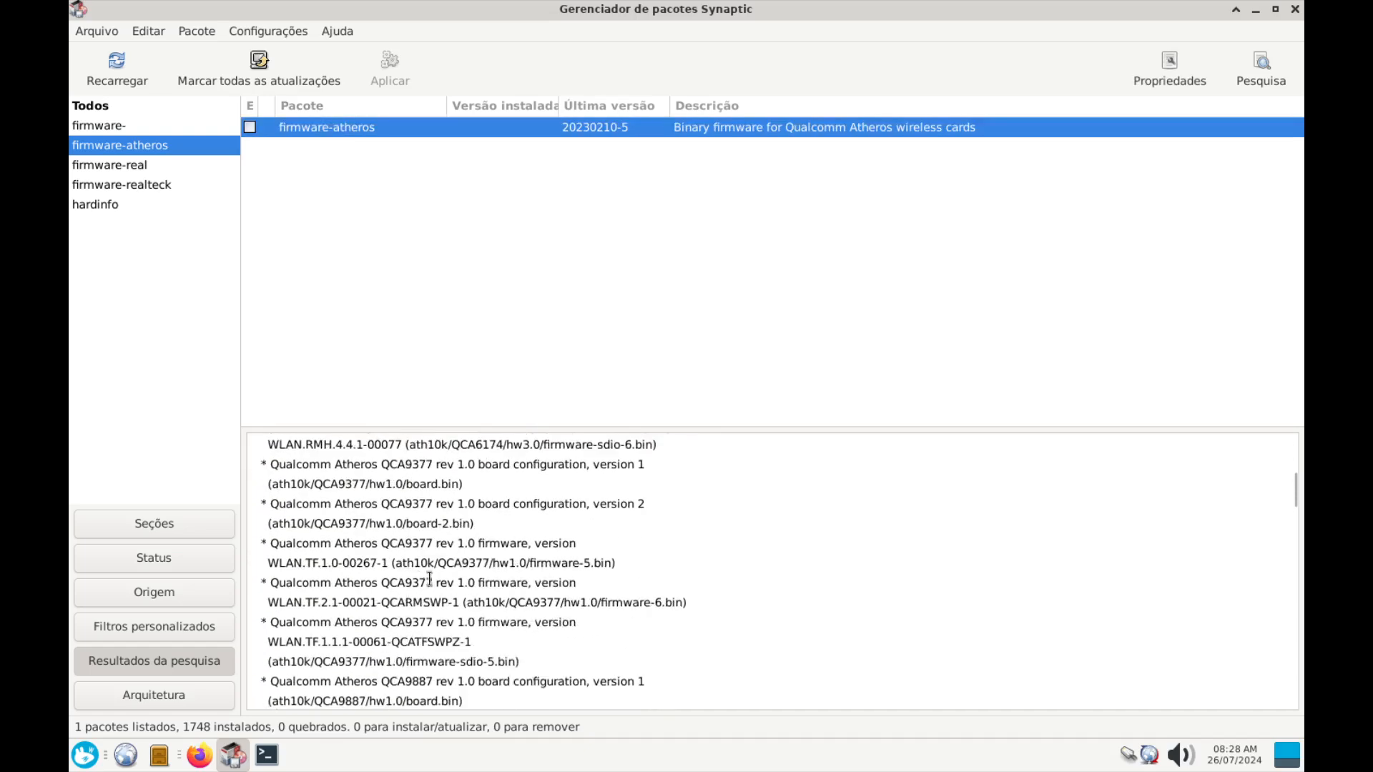
scroll(429, 580, down, 5)
scroll(428, 572, down, 5)
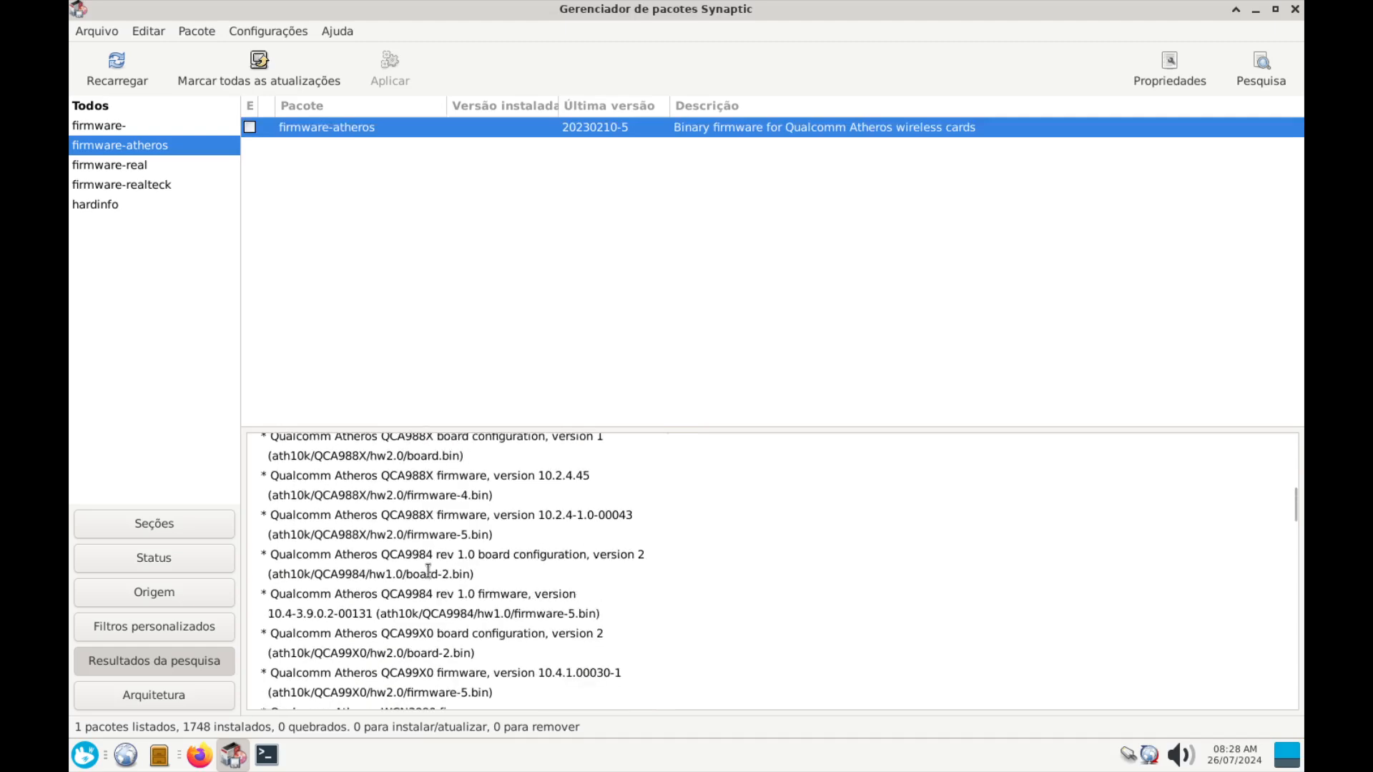
scroll(428, 572, down, 5)
scroll(423, 567, down, 10)
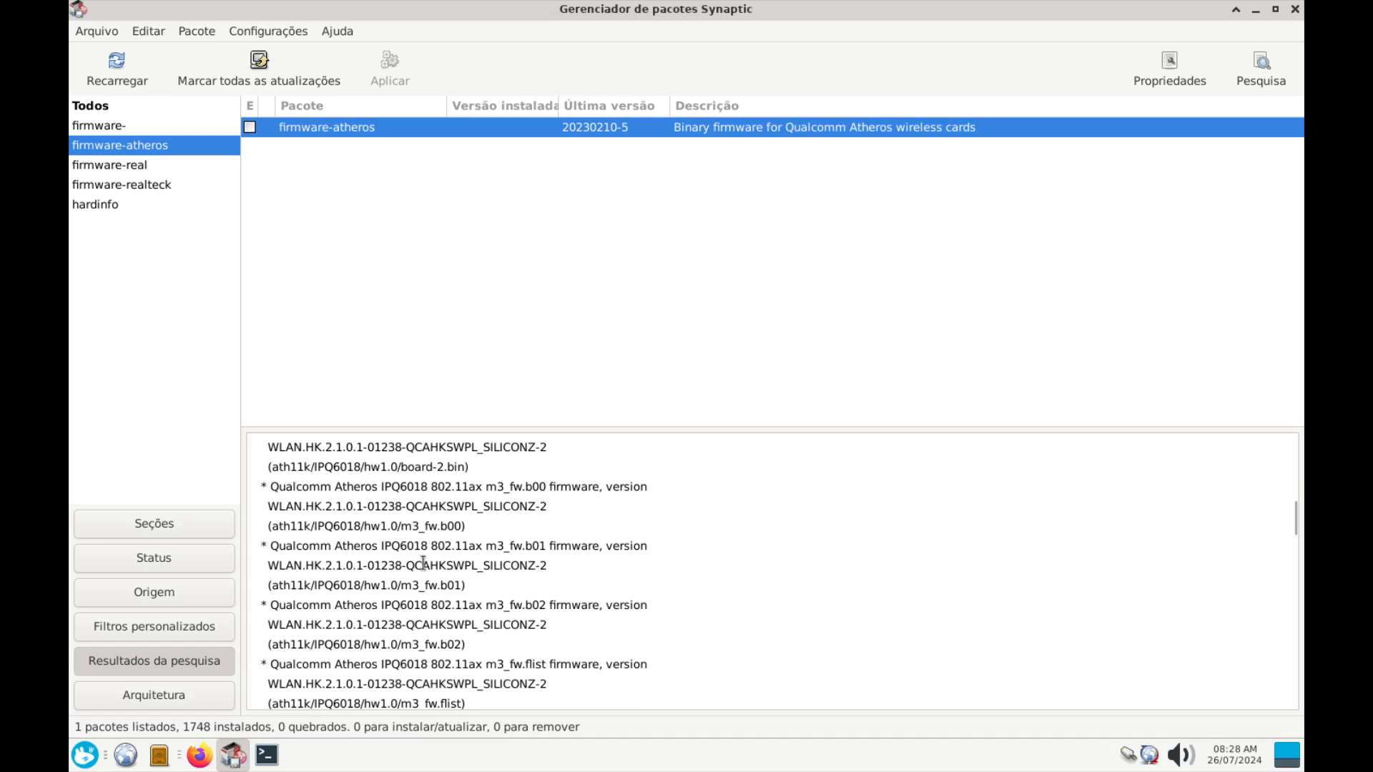
scroll(424, 567, down, 10)
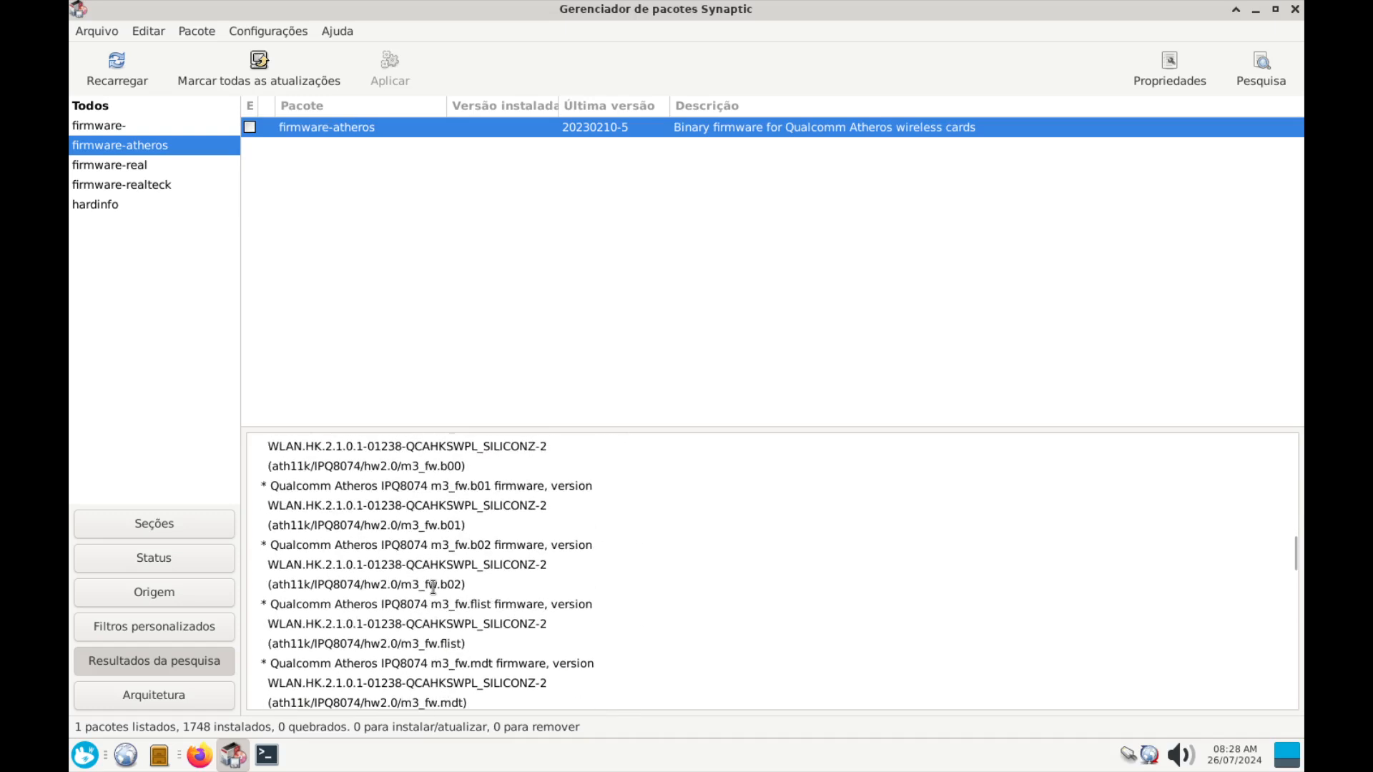
scroll(431, 581, down, 5)
scroll(432, 581, down, 6)
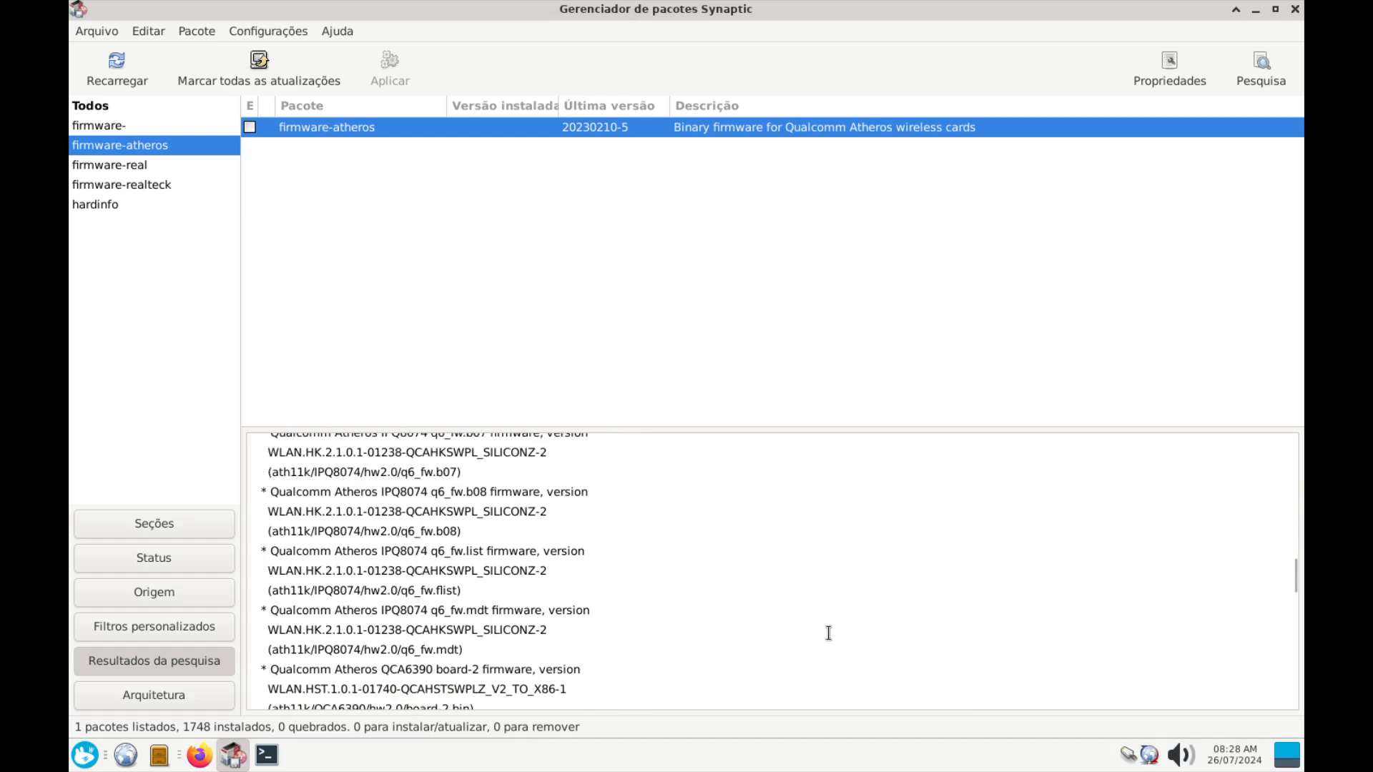
mouse_move(565, 429)
mouse_down()
mouse_move(574, 269)
mouse_move(570, 415)
mouse_up()
Mark firmware-atheros 20230210-5 for installation
right_click(349, 126)
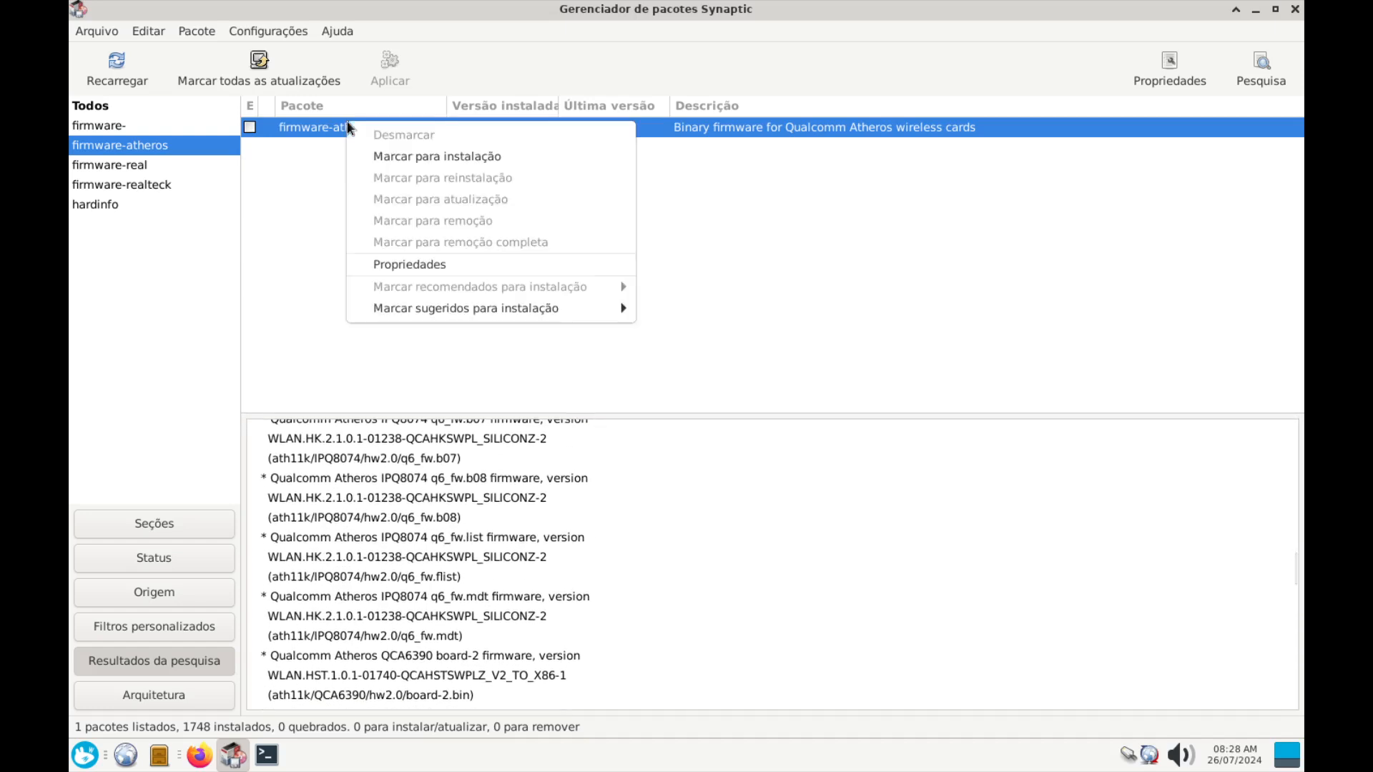
click(392, 156)
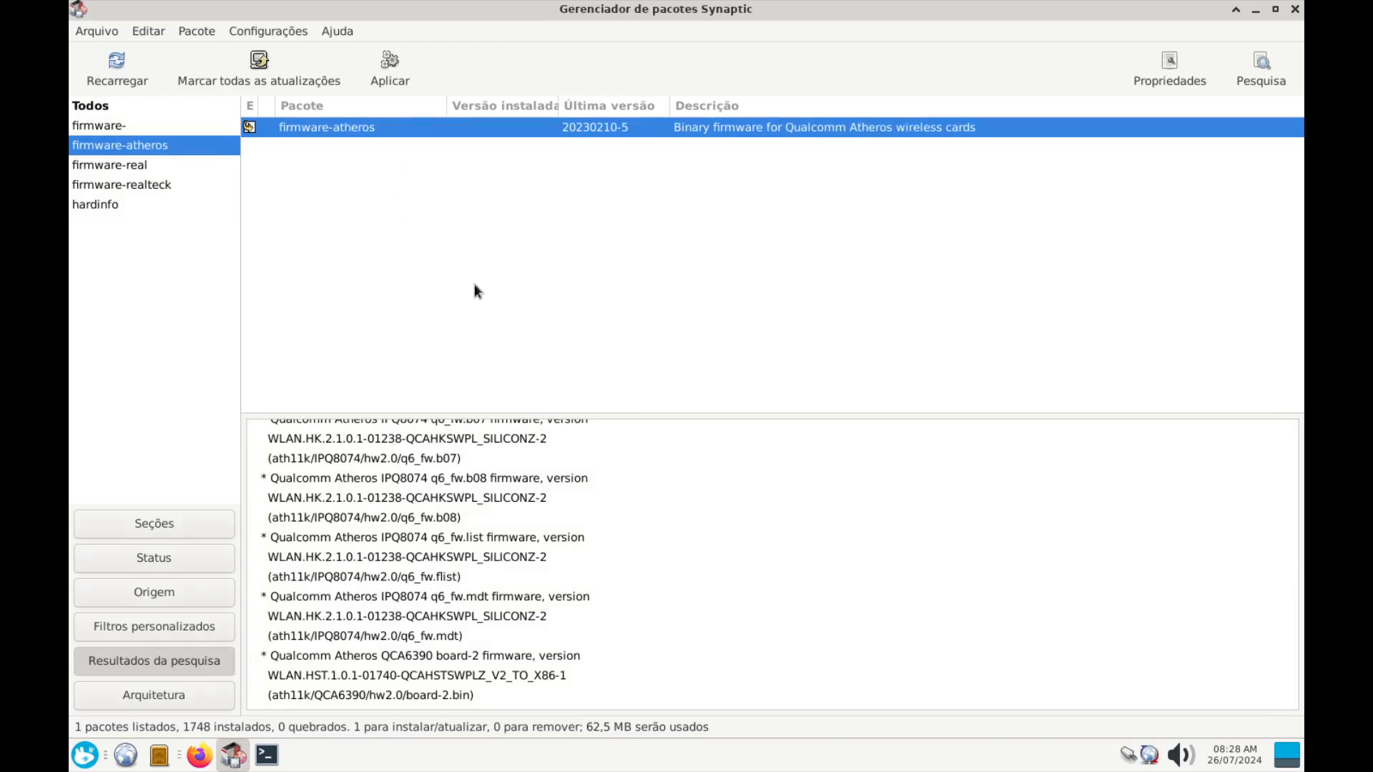
click(1261, 74)
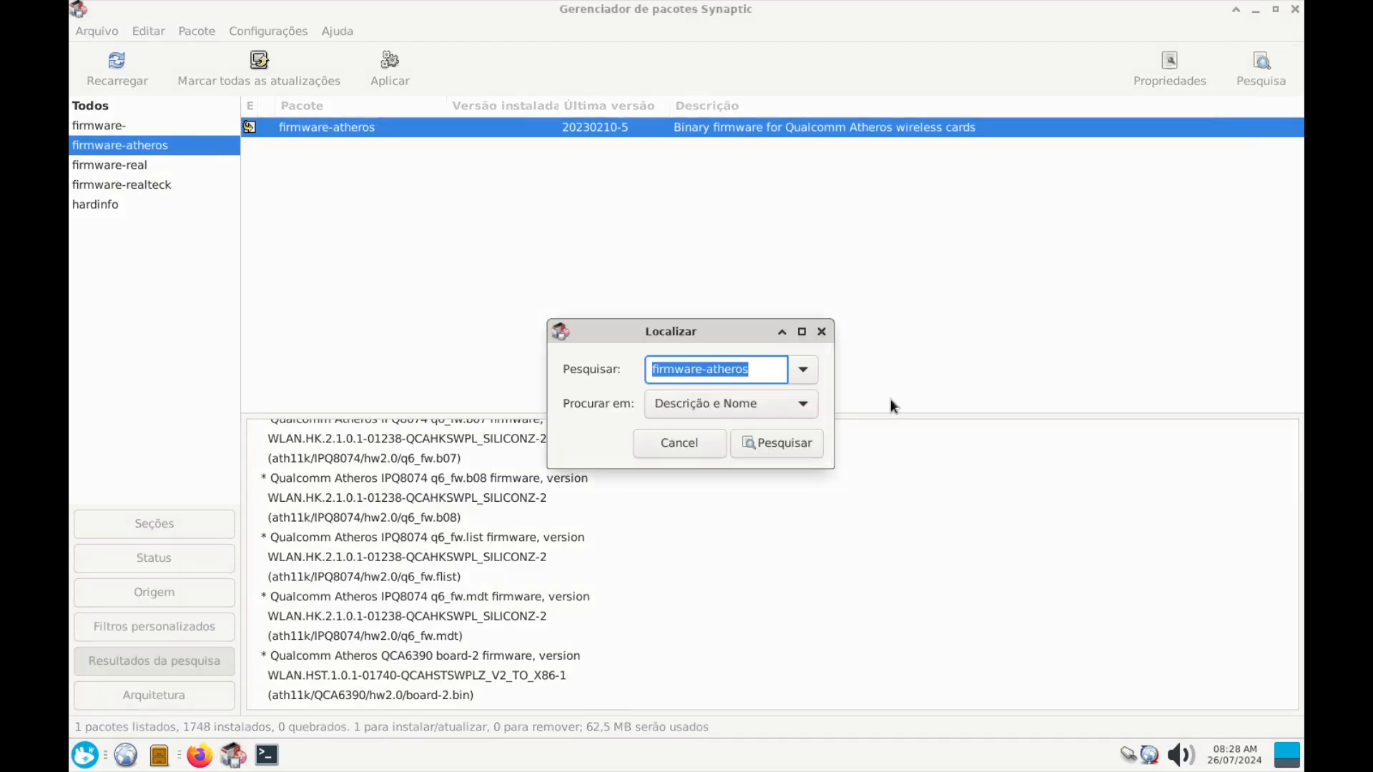
Change the package search term from 'atheros' to 'iwlwifi'
double_click(735, 371)
key(BackSpace)
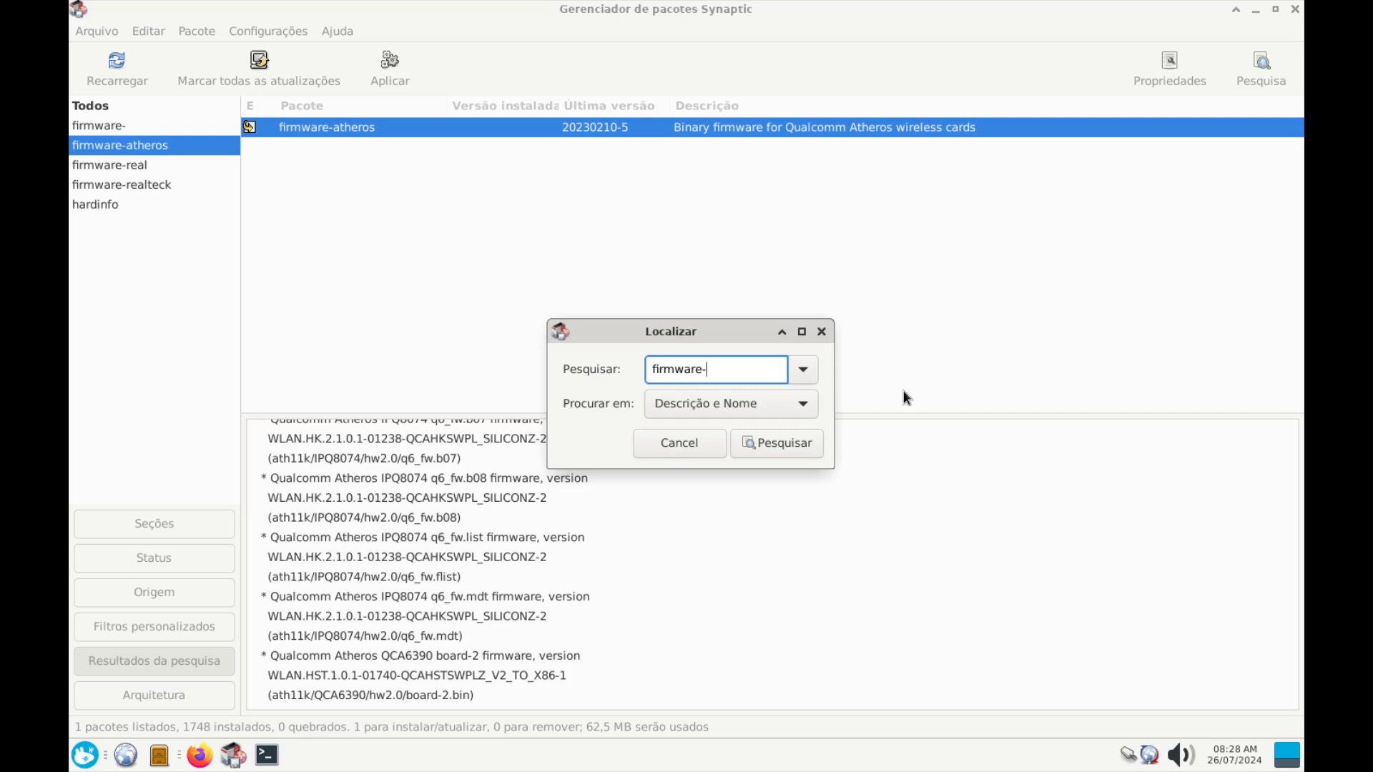
text(iwlwifi)
key(Return)
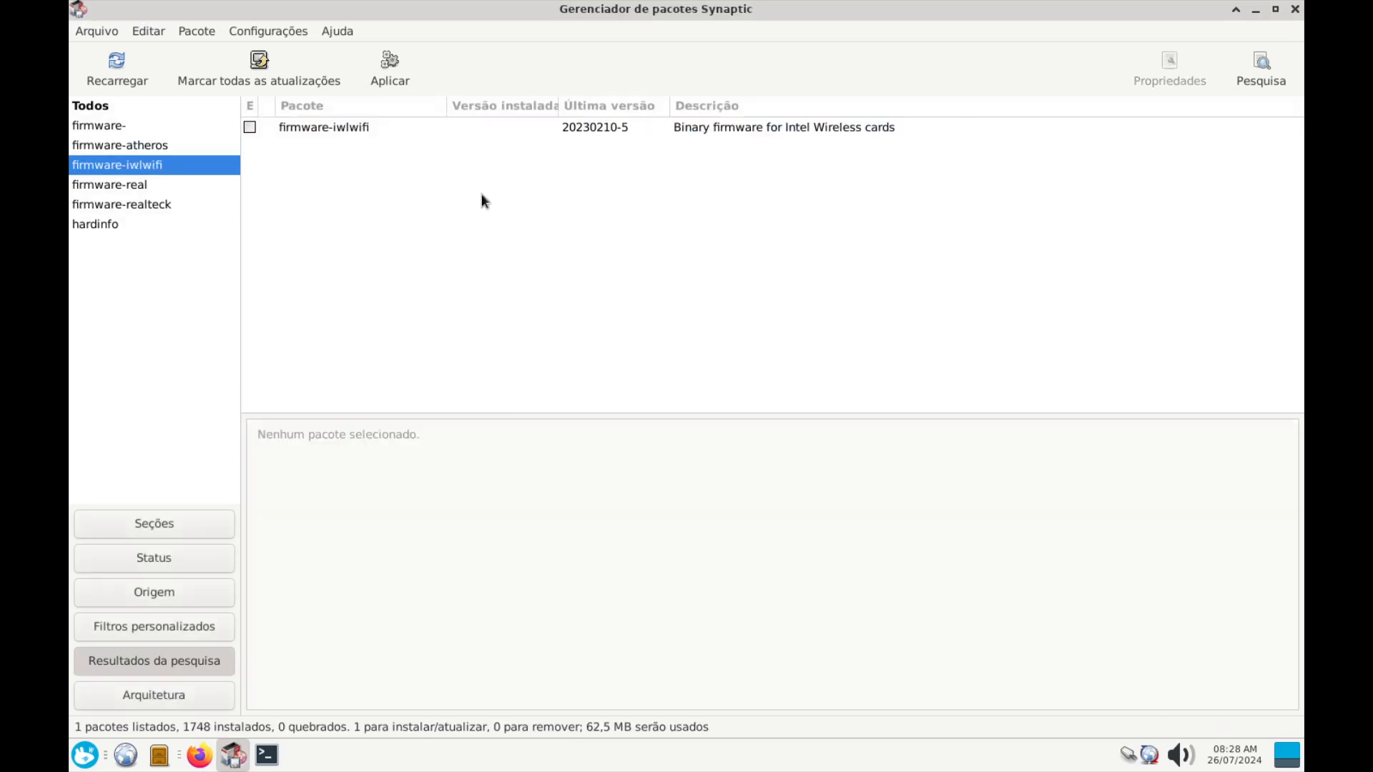
Review firmware-iwlwifi's description and mark it for installation
click(366, 126)
scroll(389, 558, down, 5)
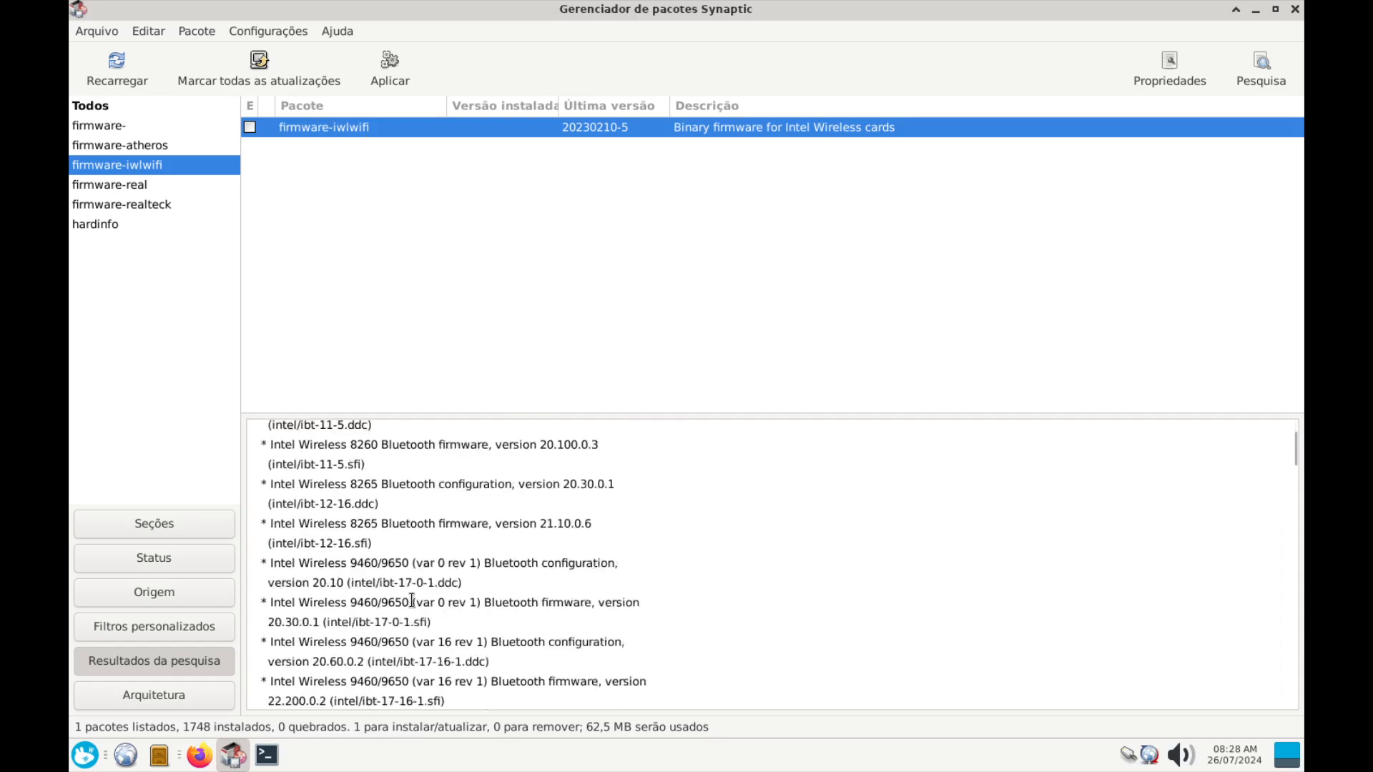
scroll(389, 559, down, 10)
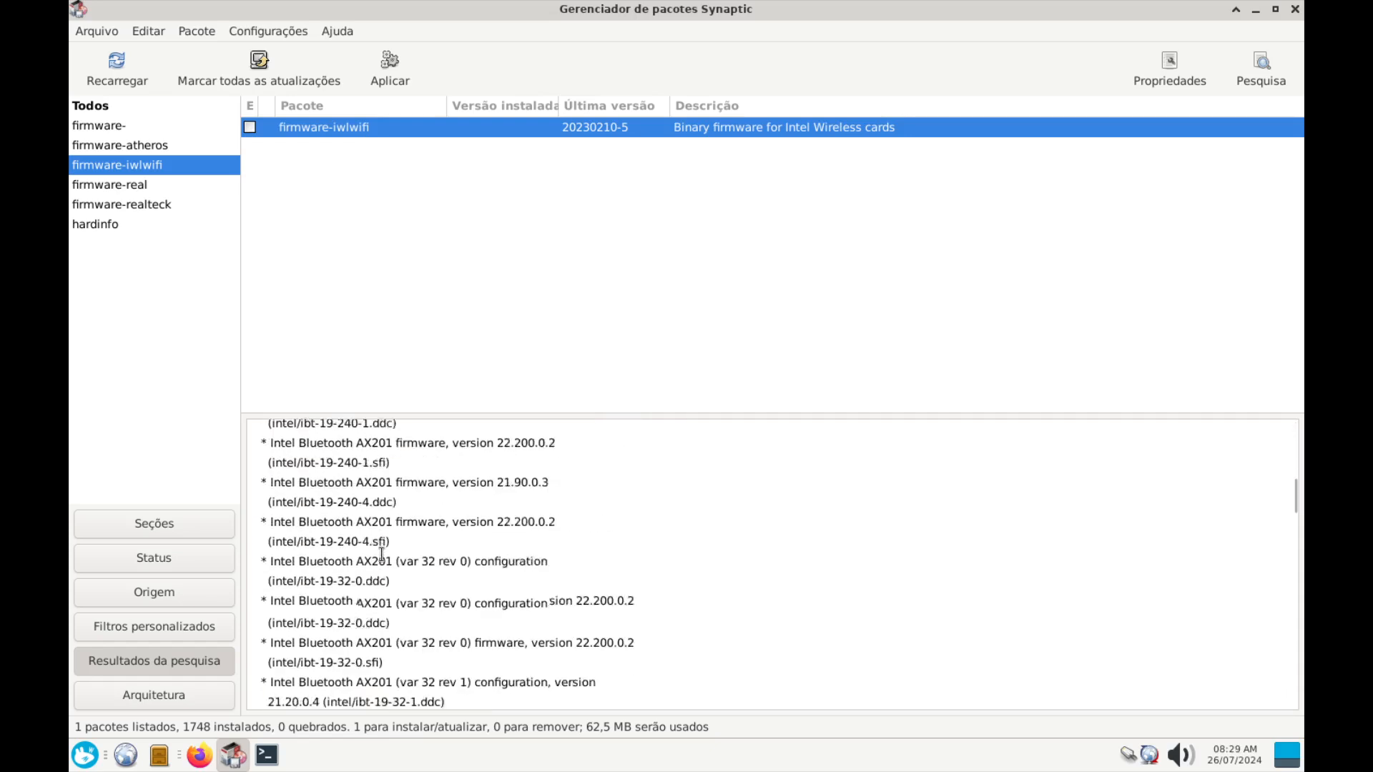
scroll(382, 555, down, 10)
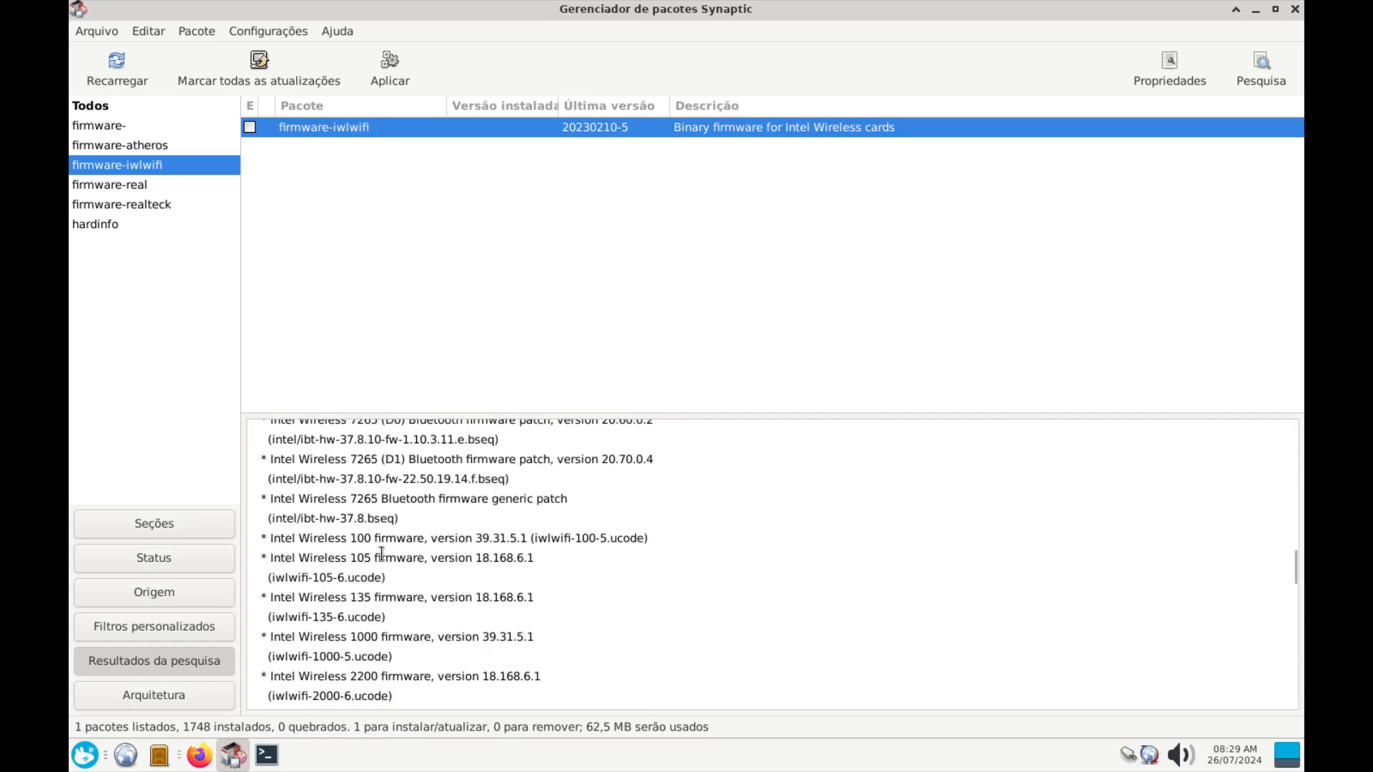
scroll(416, 639, down, 5)
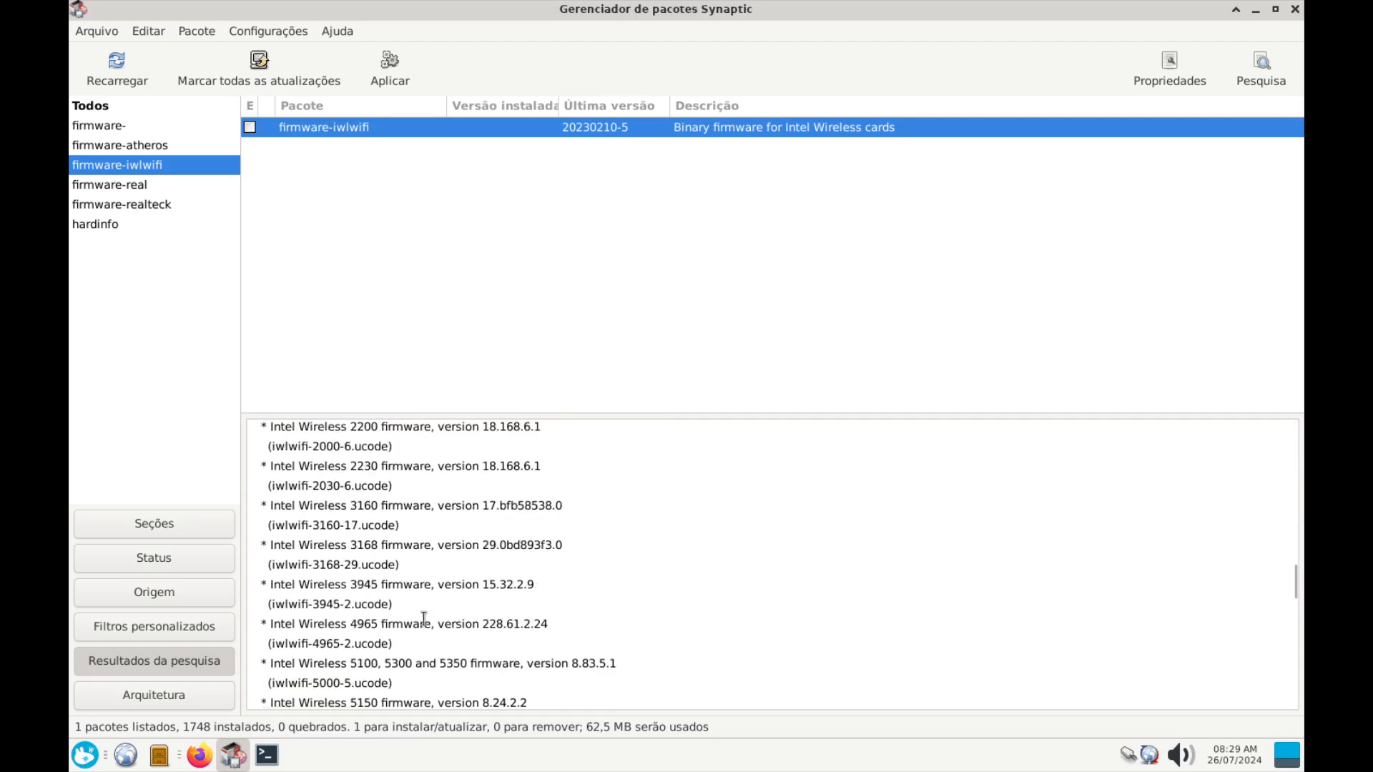
scroll(416, 639, down, 15)
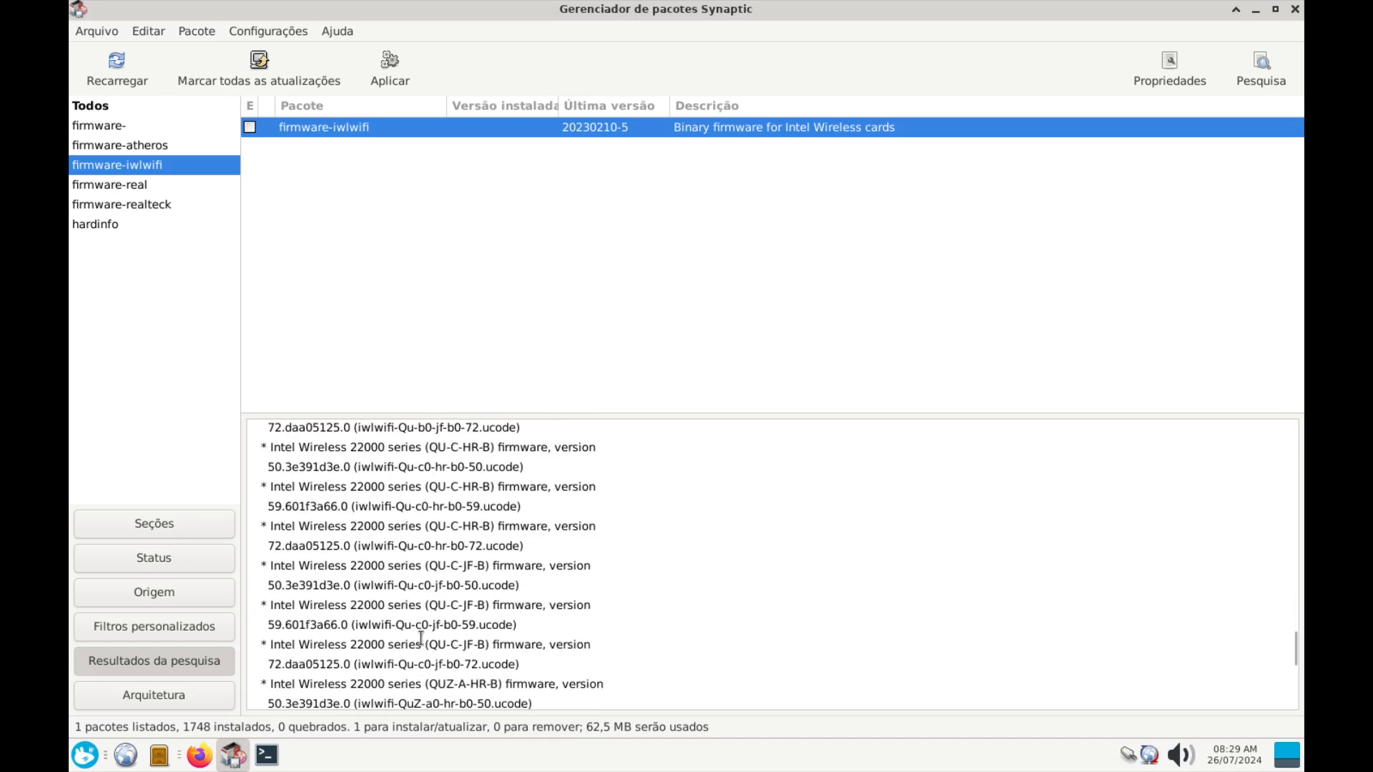
right_click(329, 130)
click(394, 161)
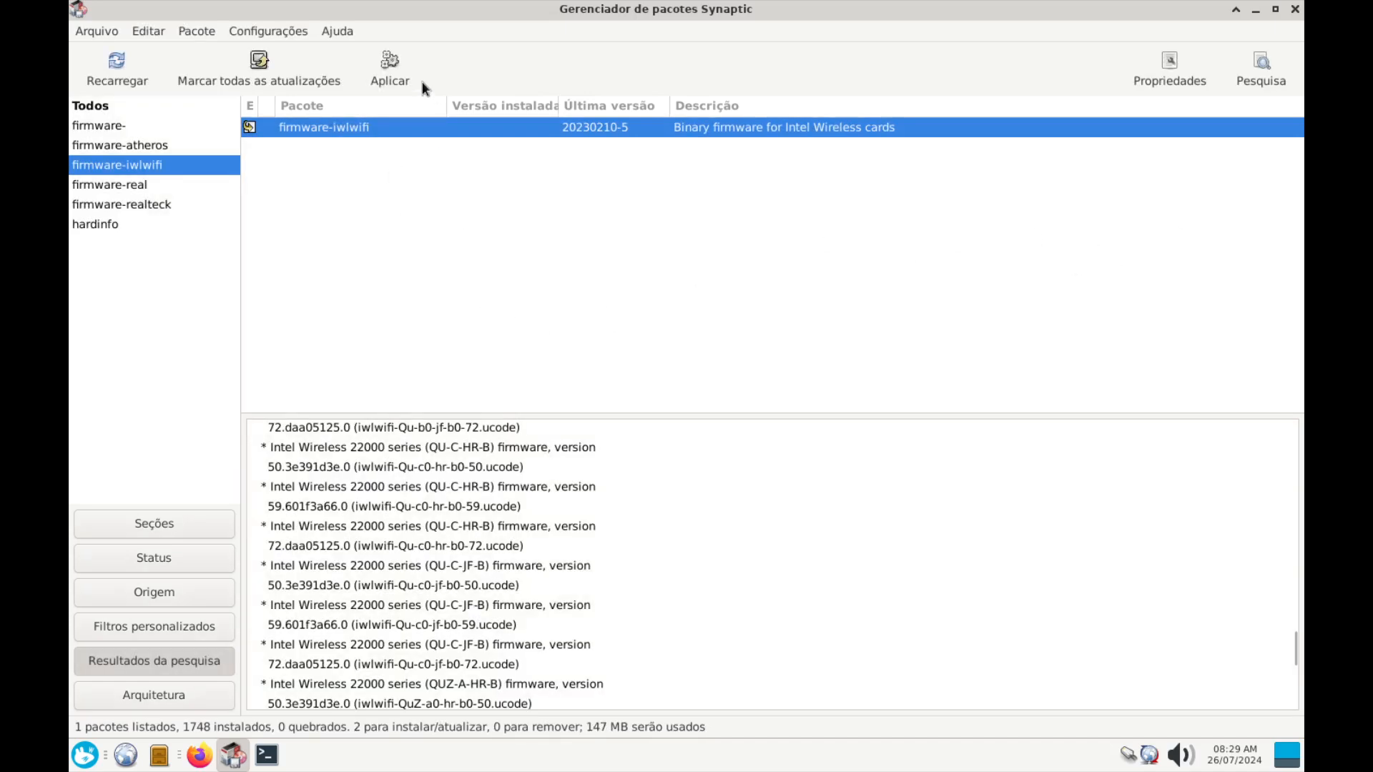
Apply and confirm installing firmware-atheros and firmware-iwlwifi, showing individual files, then close the finished notice
click(391, 71)
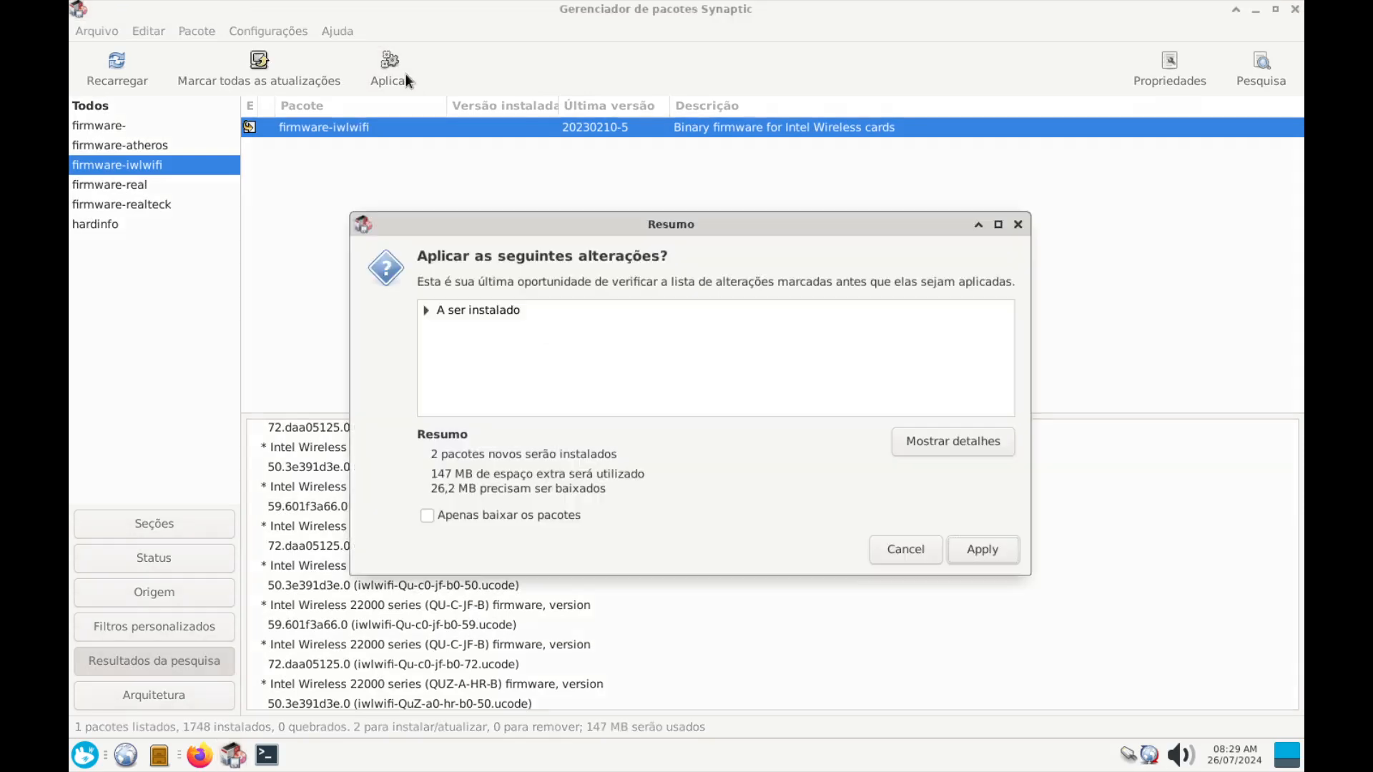
click(1005, 558)
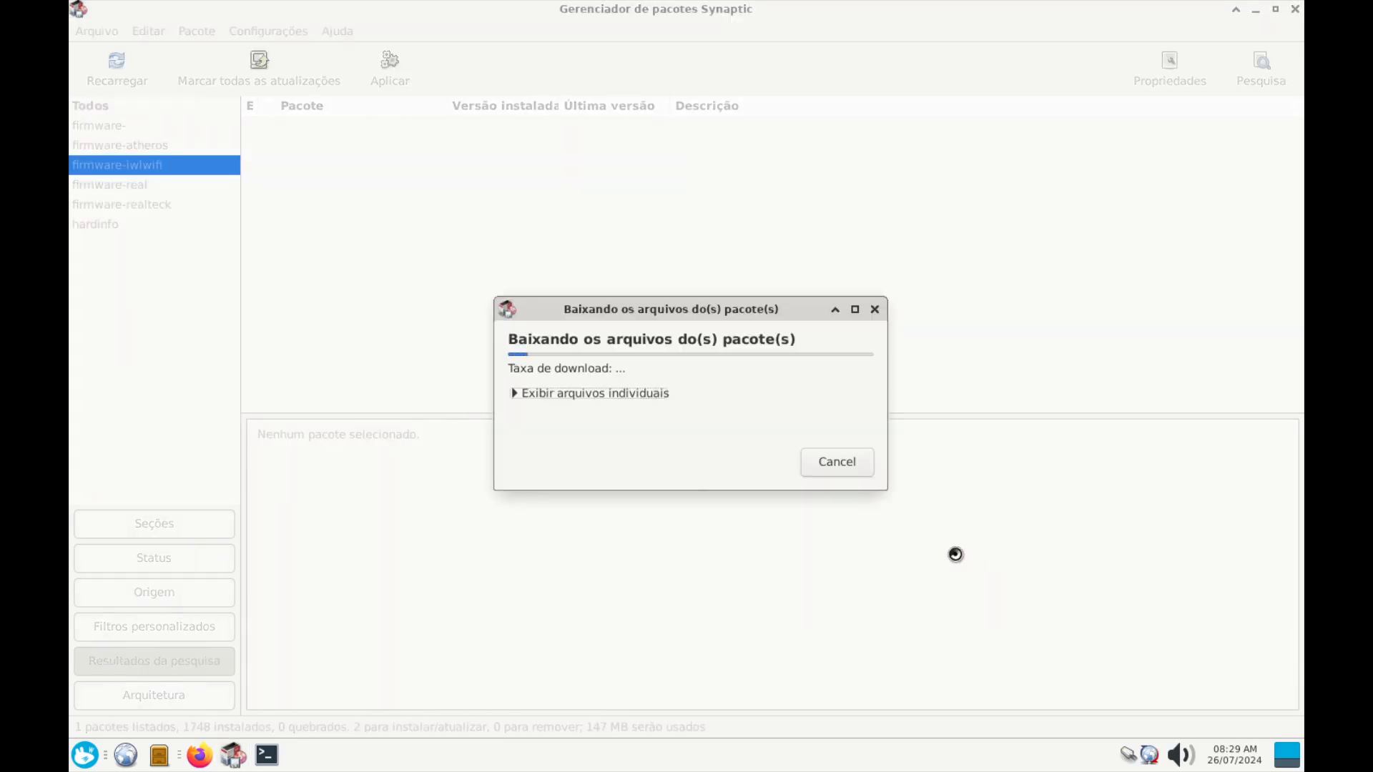
click(513, 393)
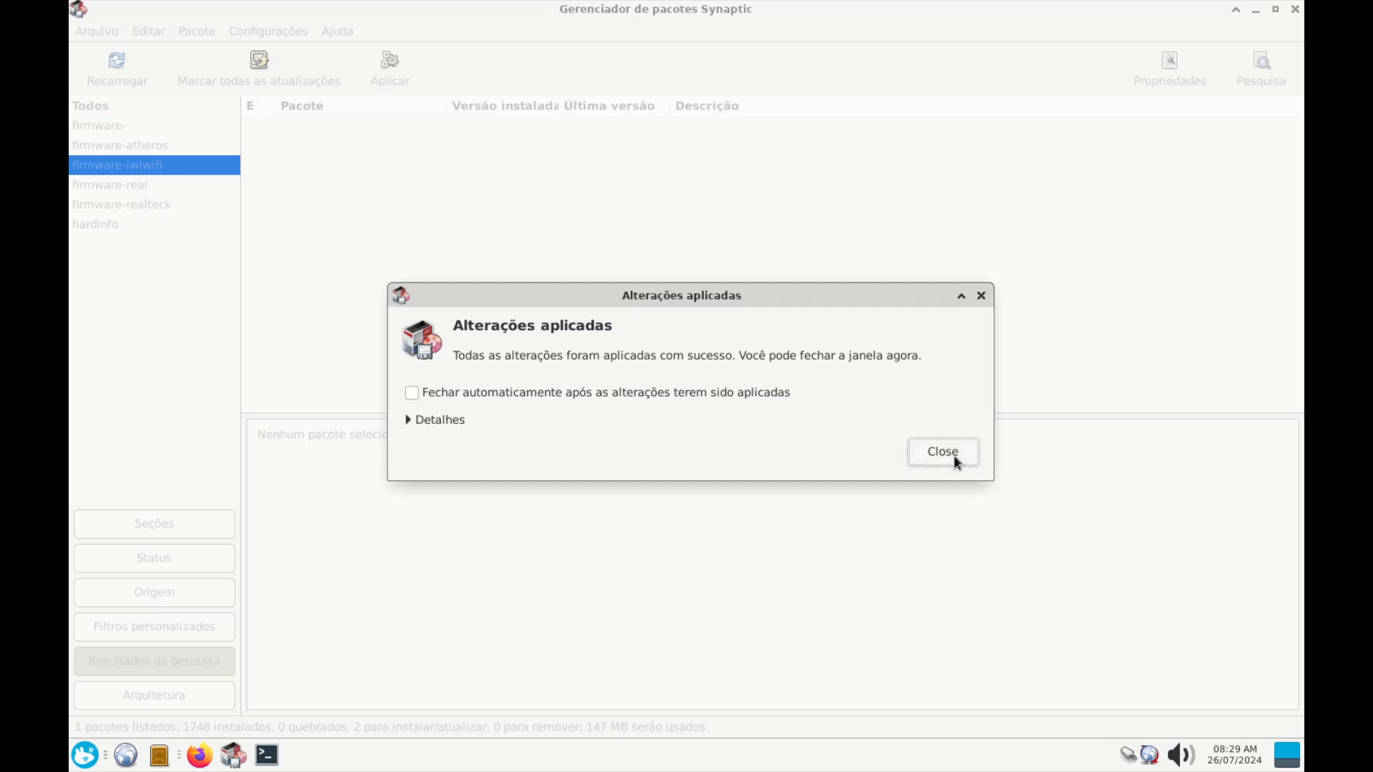
click(944, 452)
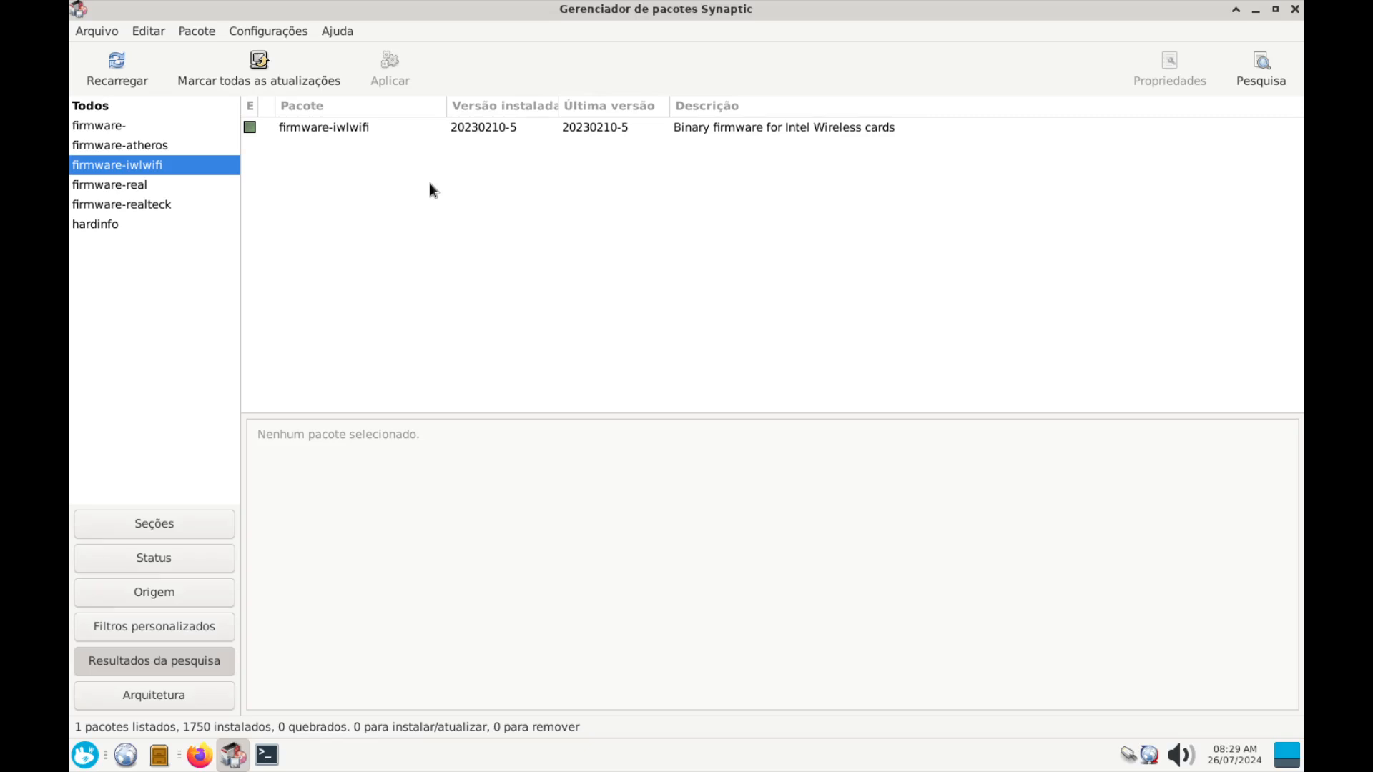
click(1261, 79)
Search for 'firmware-linux' packages and view firmware-linux-free's details
double_click(719, 371)
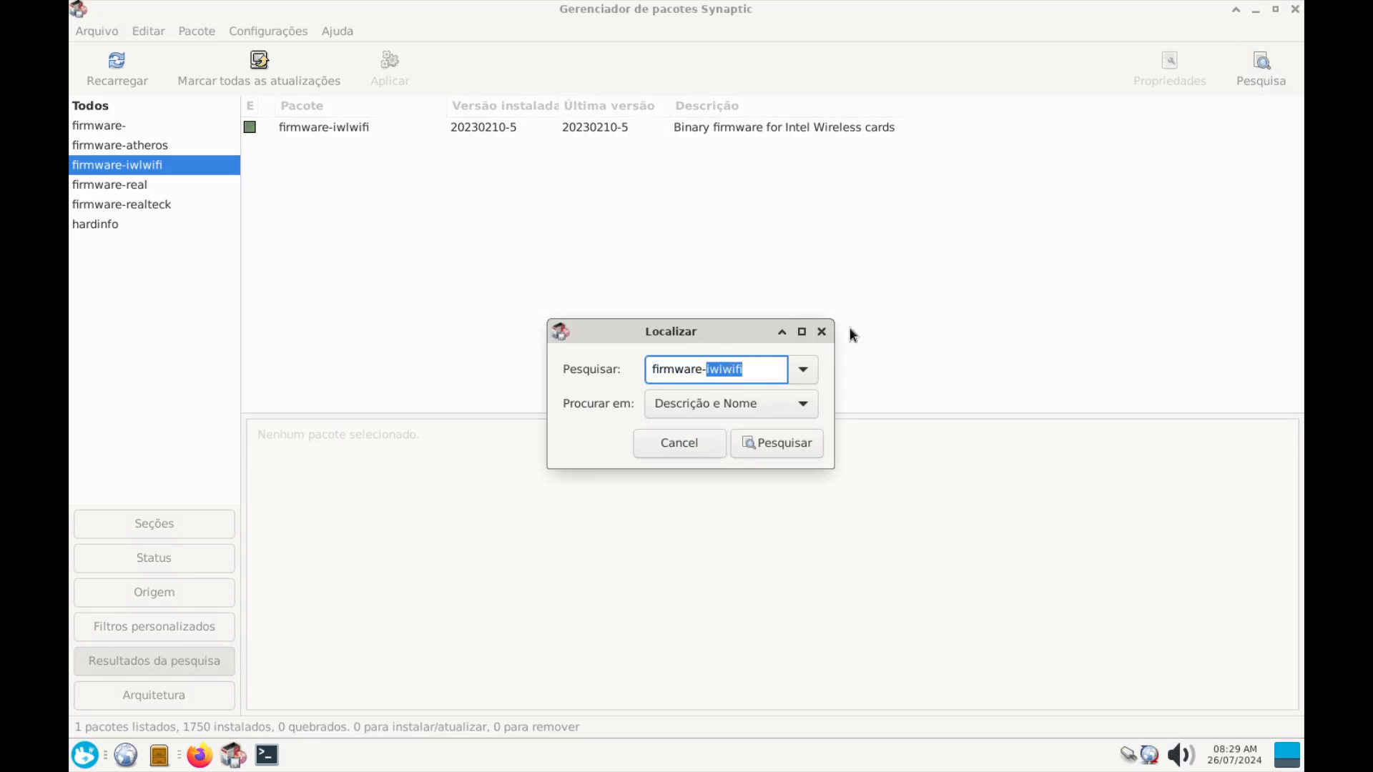
text(li)
text(linux)
key(Return)
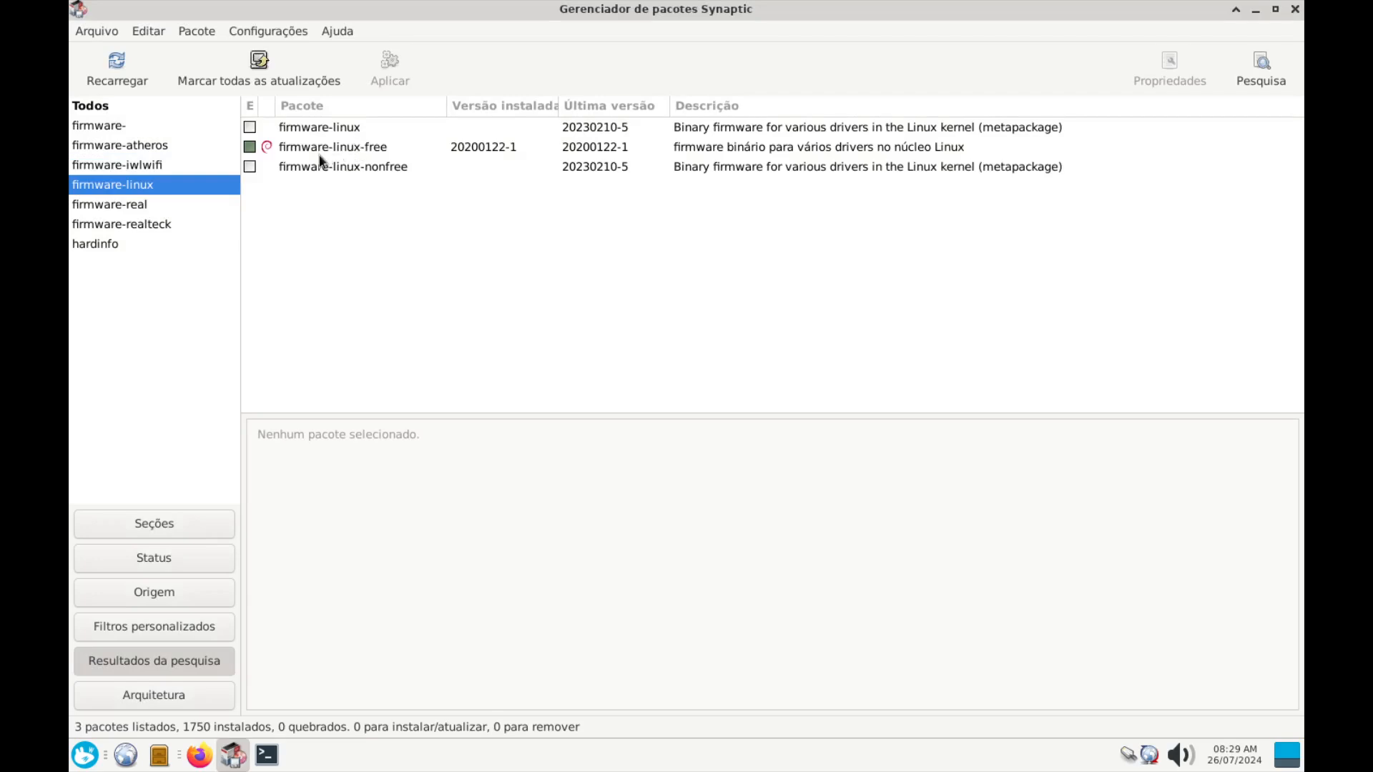
click(339, 153)
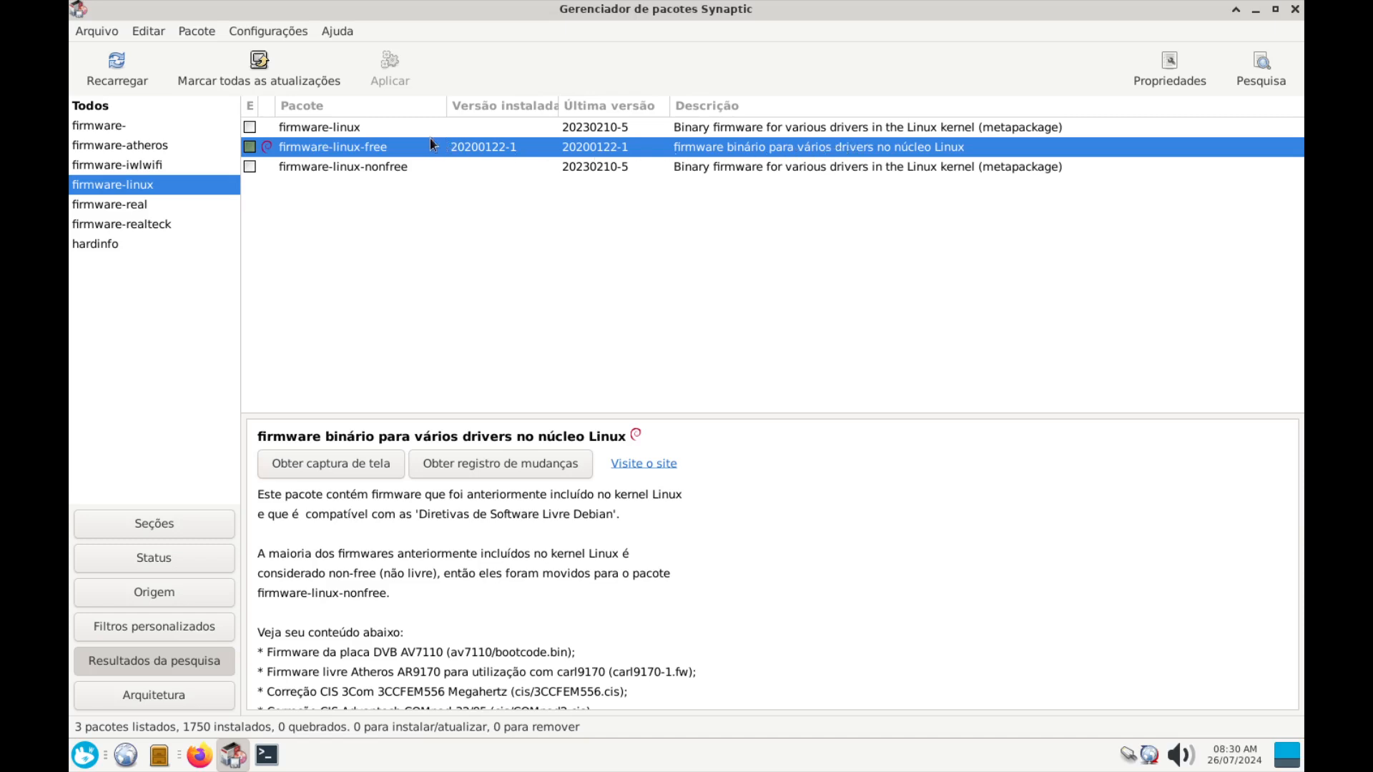
Mark firmware-linux for installation, accepting the extra packages it requires
click(326, 131)
right_click(345, 131)
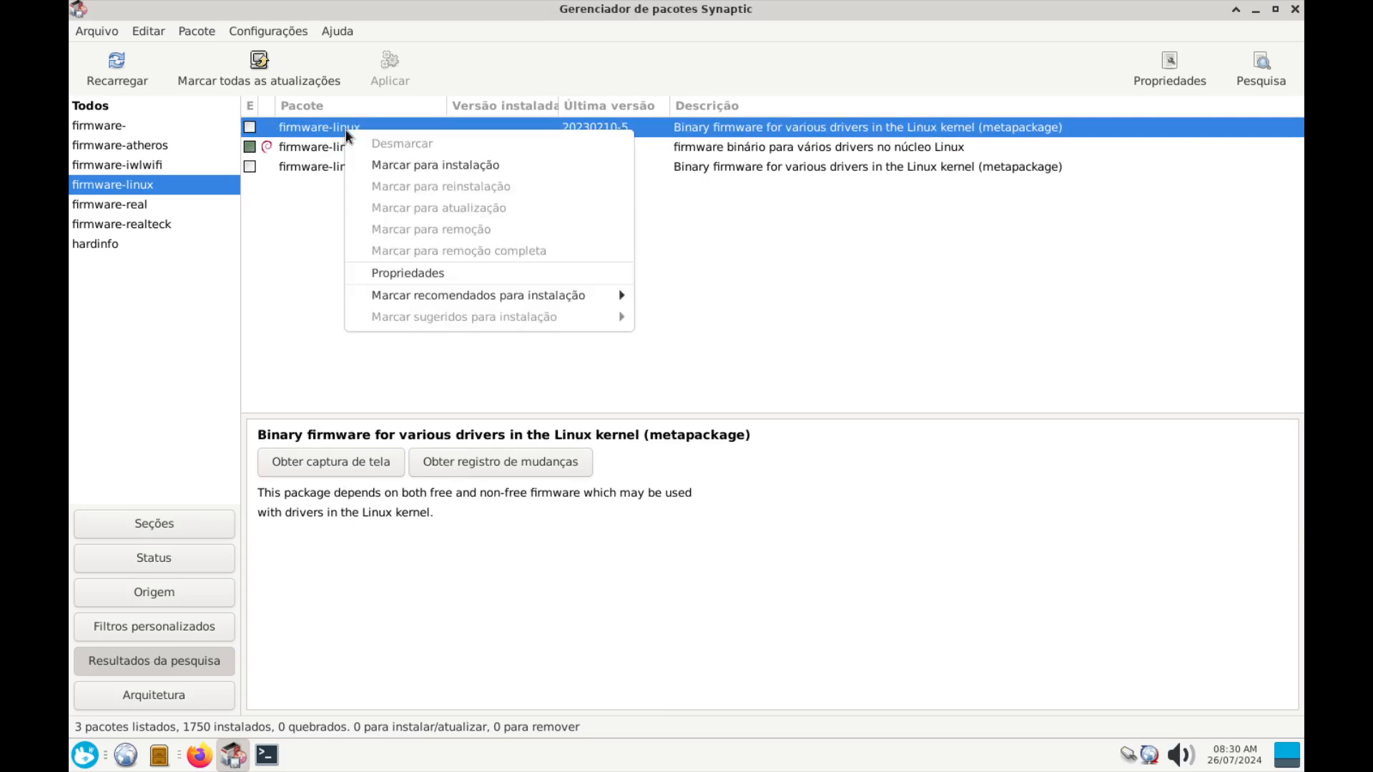
click(386, 168)
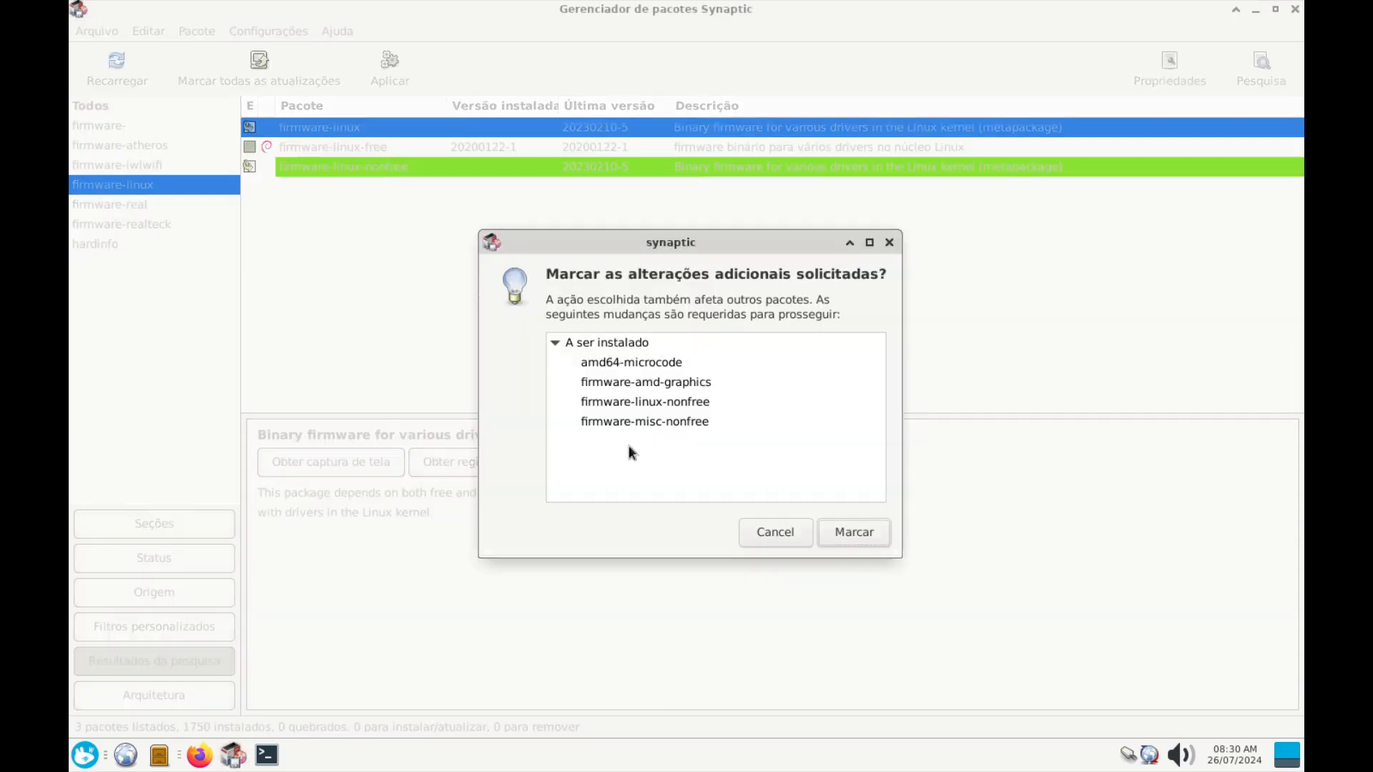
click(862, 538)
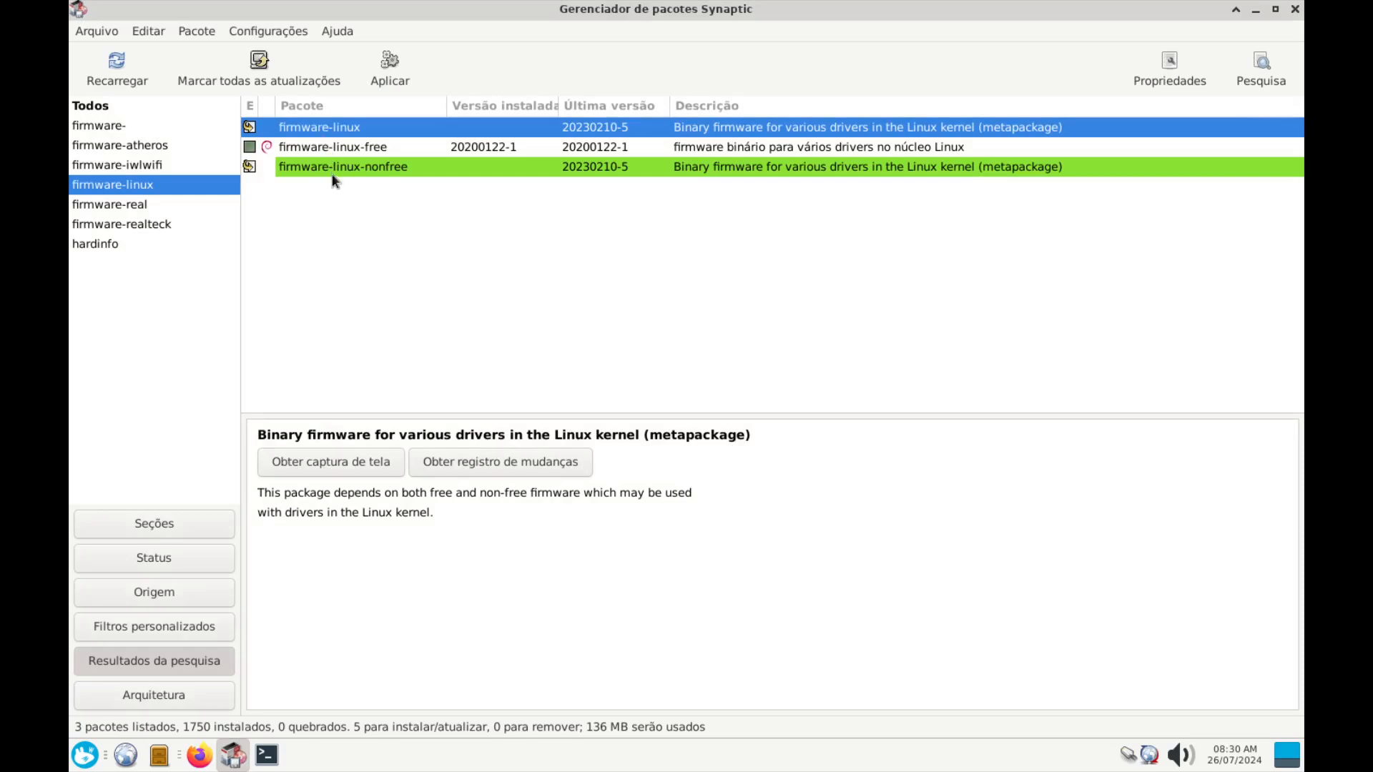
click(283, 31)
click(287, 76)
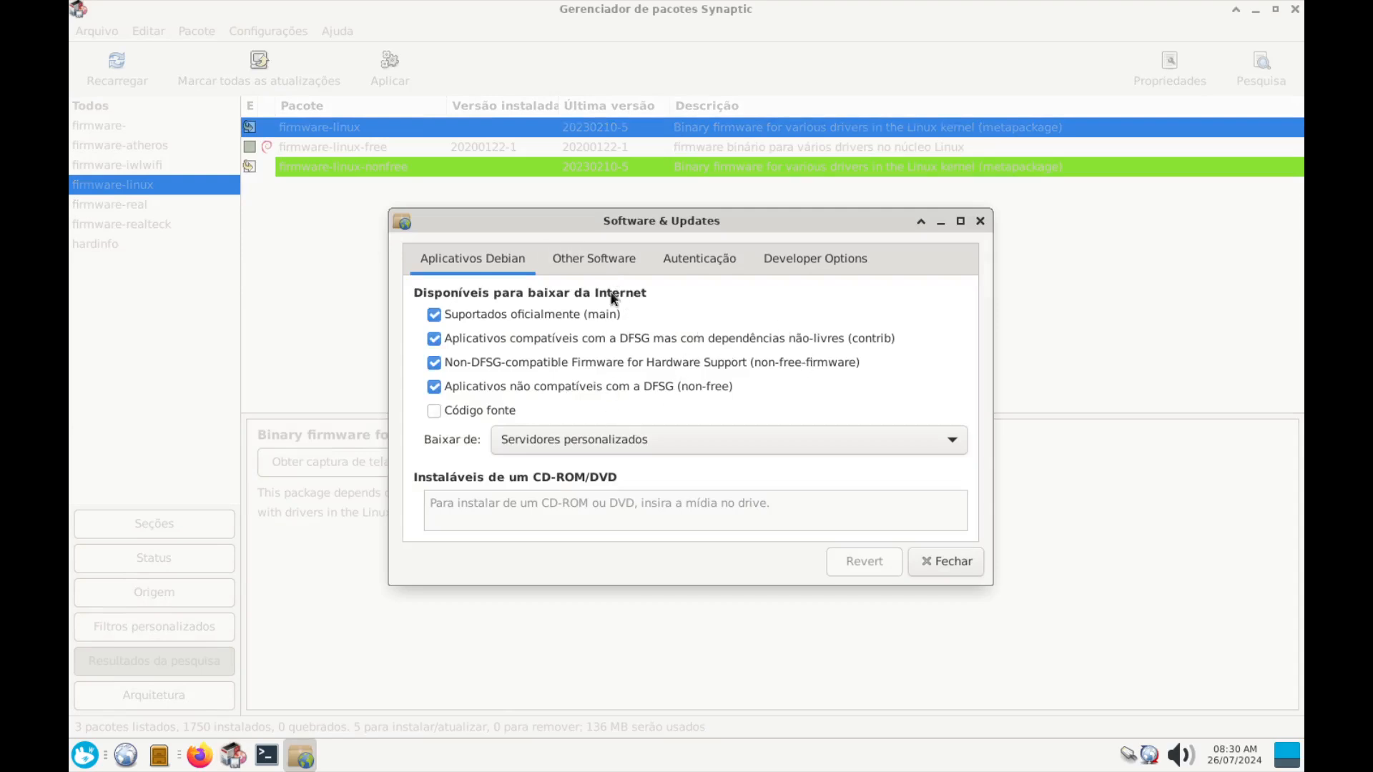
click(601, 257)
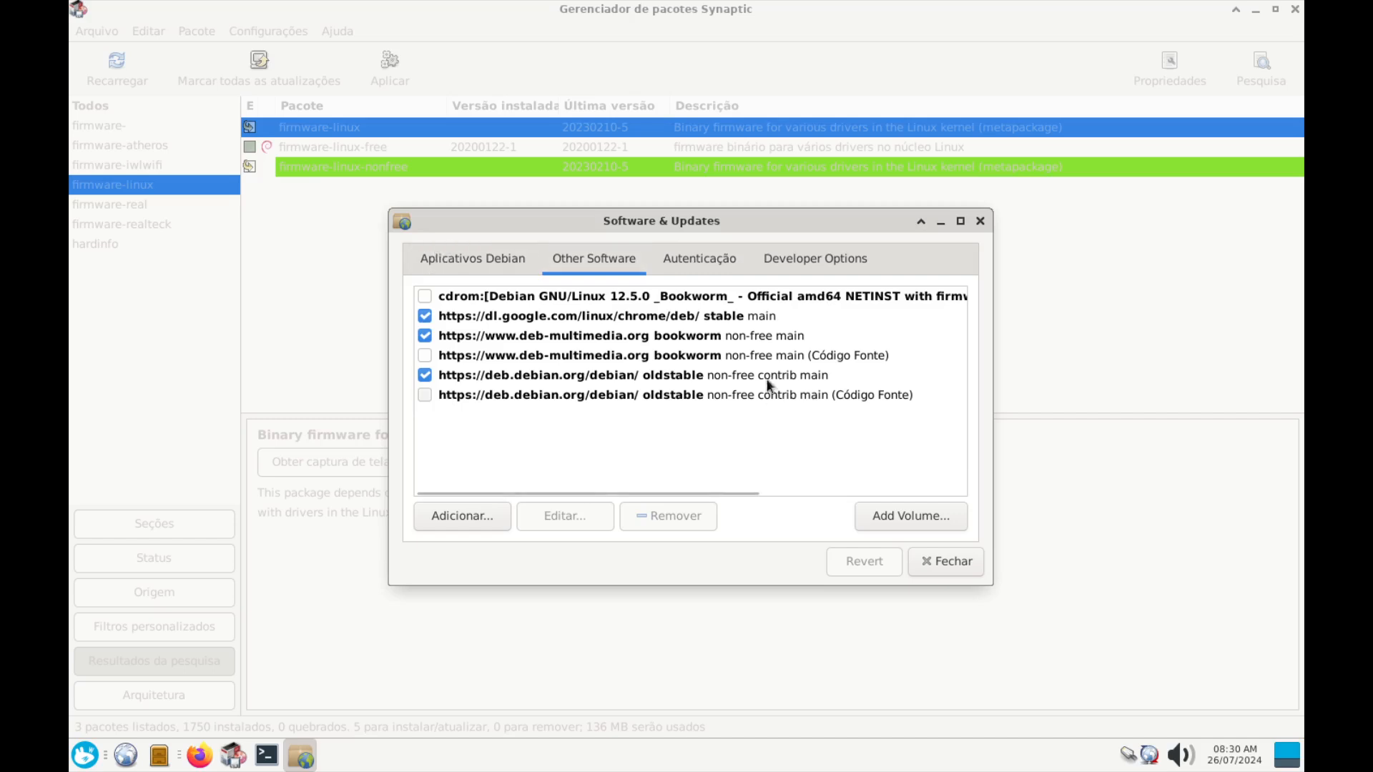
click(460, 260)
click(585, 259)
click(482, 262)
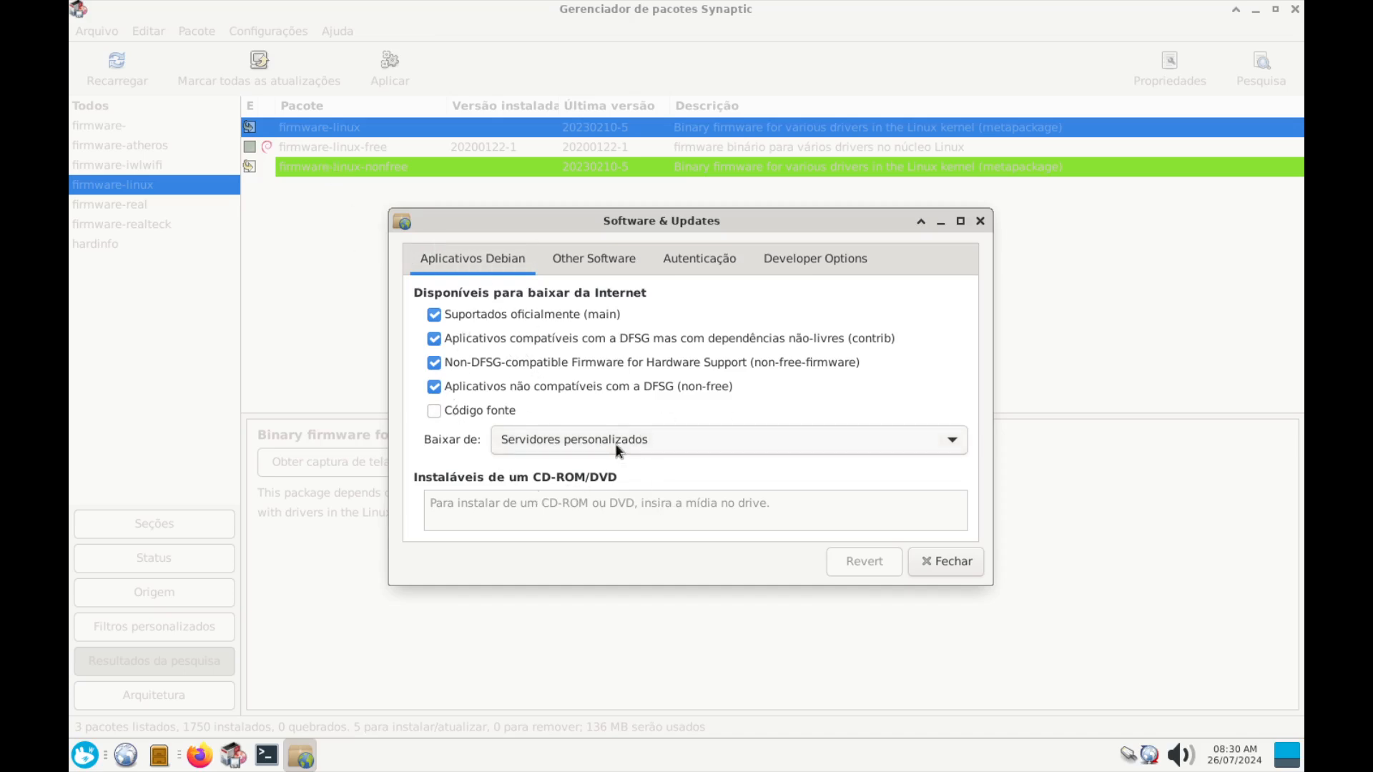
click(959, 570)
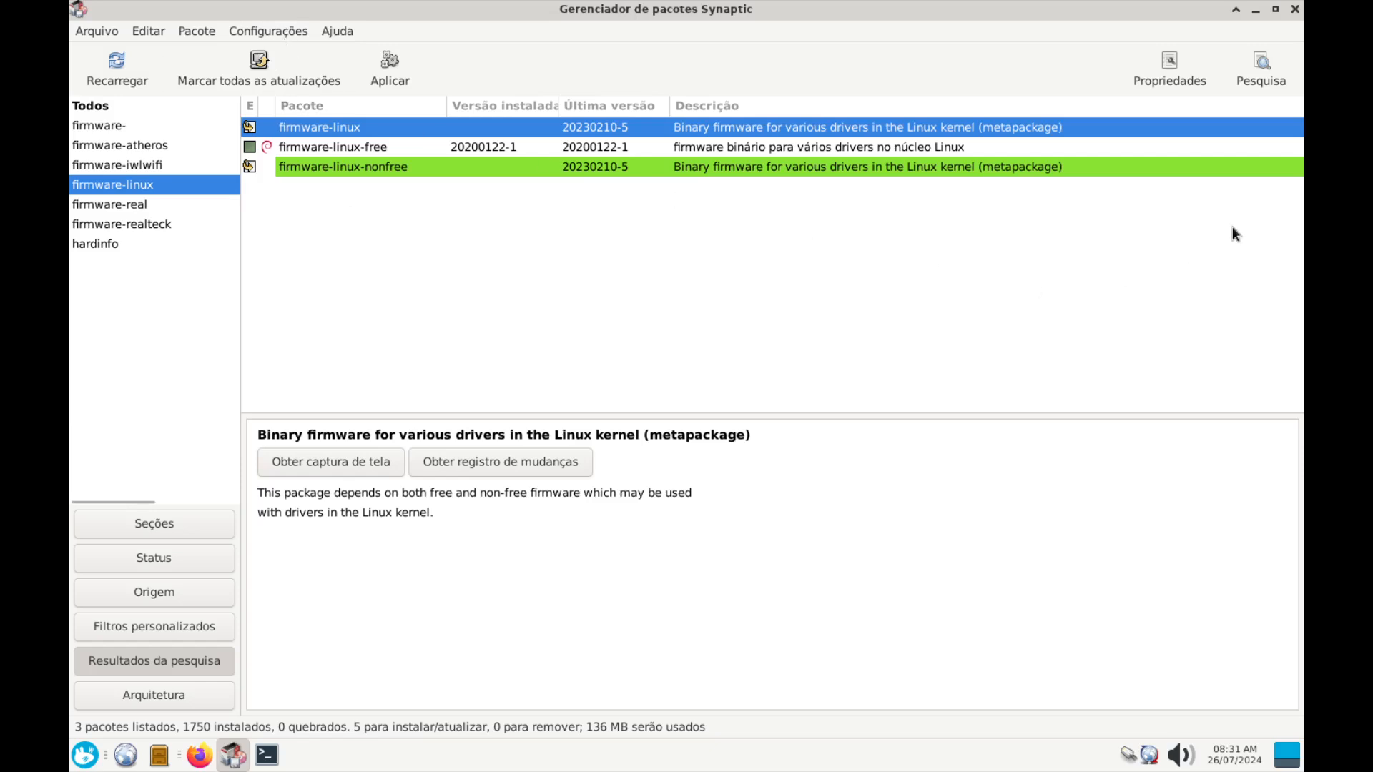
Apply and confirm installing the five queued packages, showing individual downloads in a moved, widened window
click(399, 77)
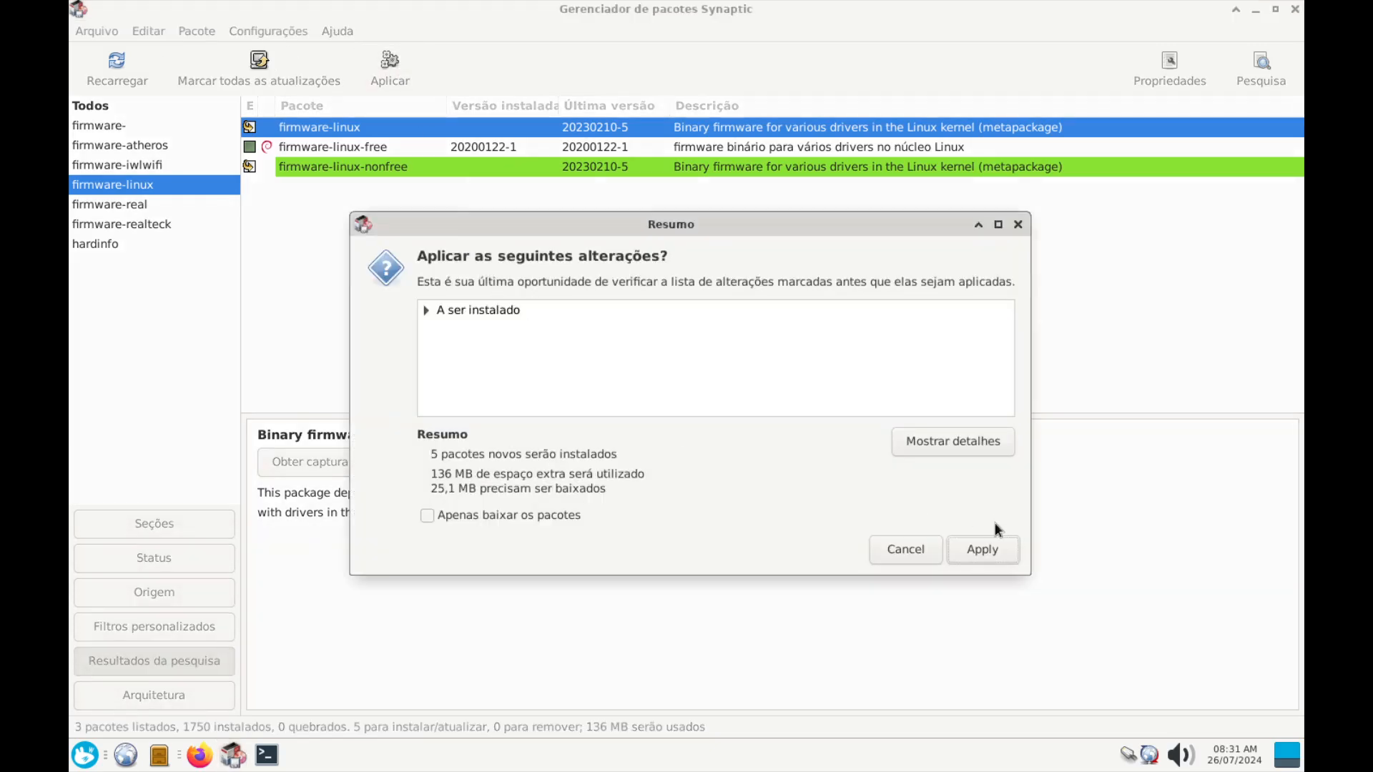
click(993, 545)
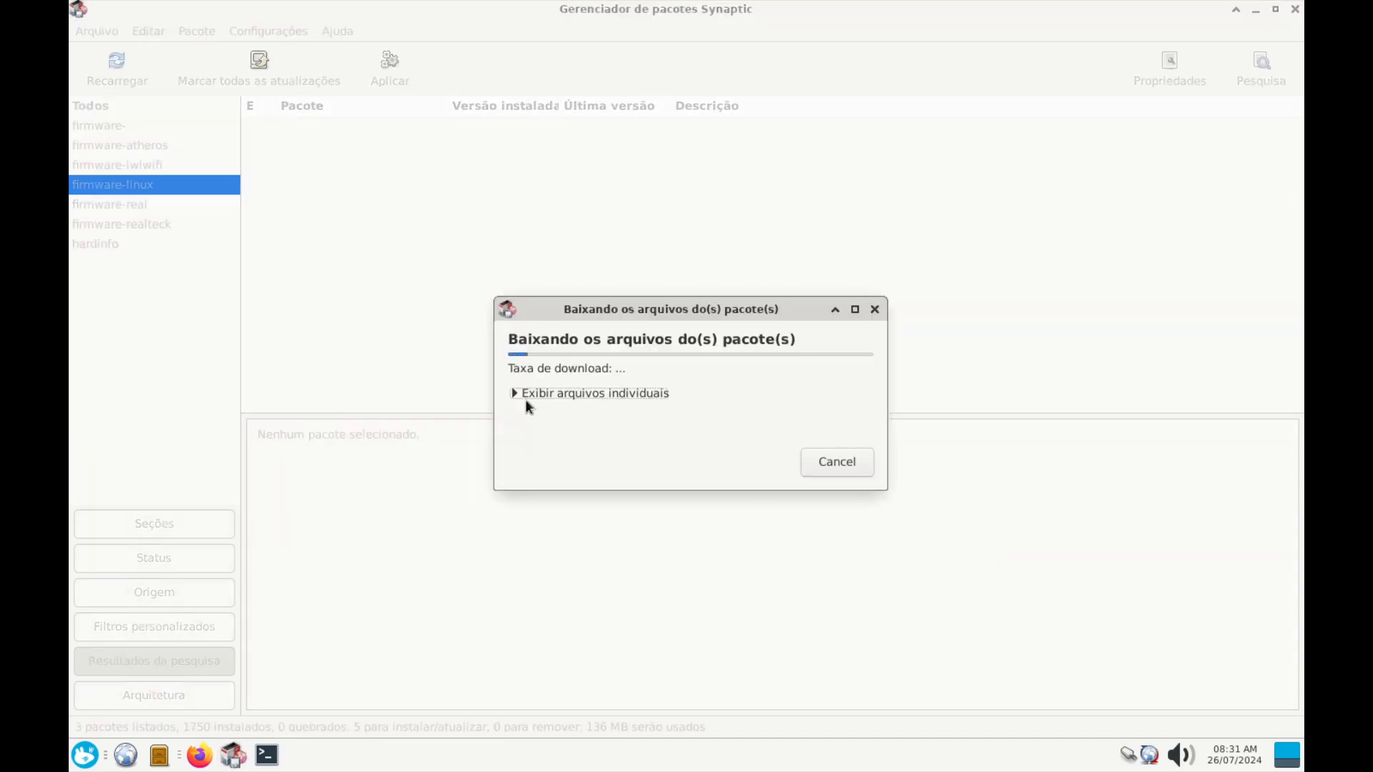
click(518, 393)
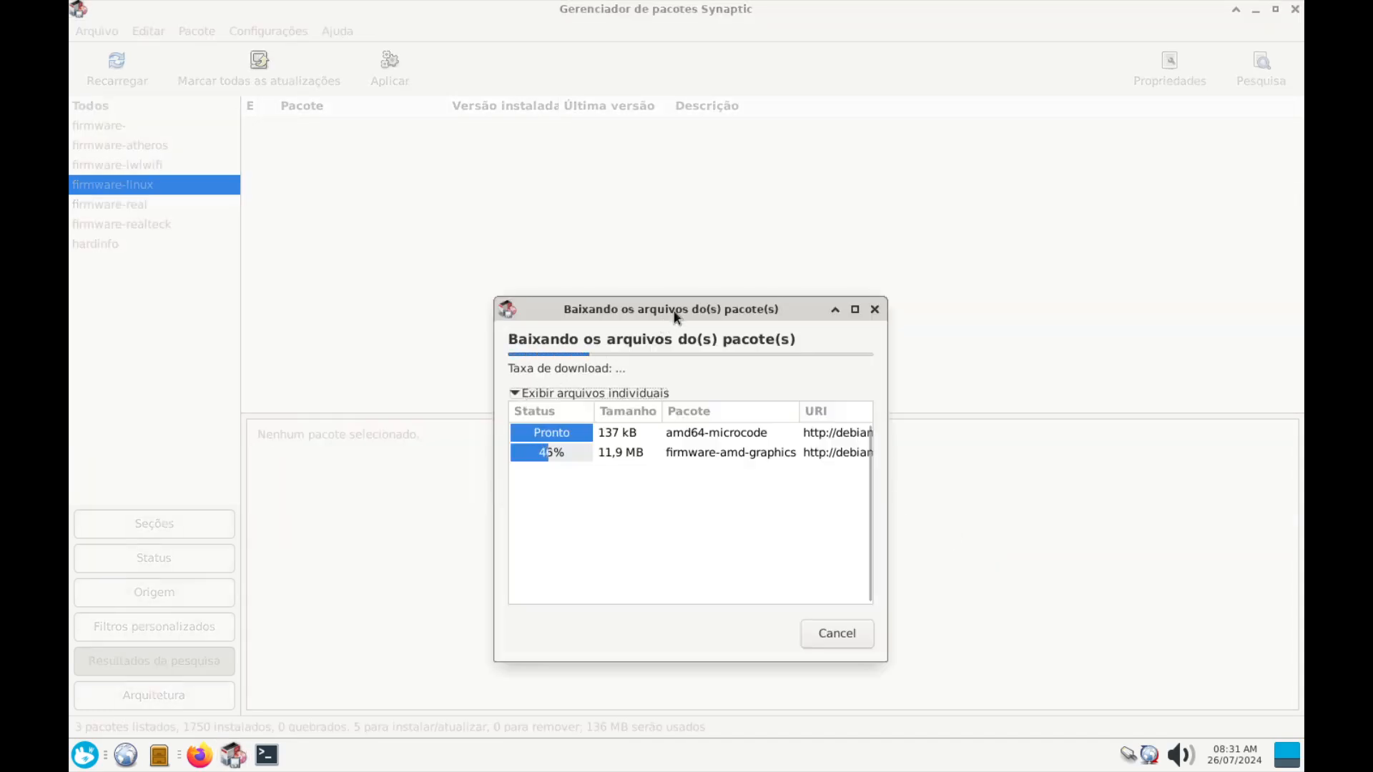
drag(677, 309, 578, 248)
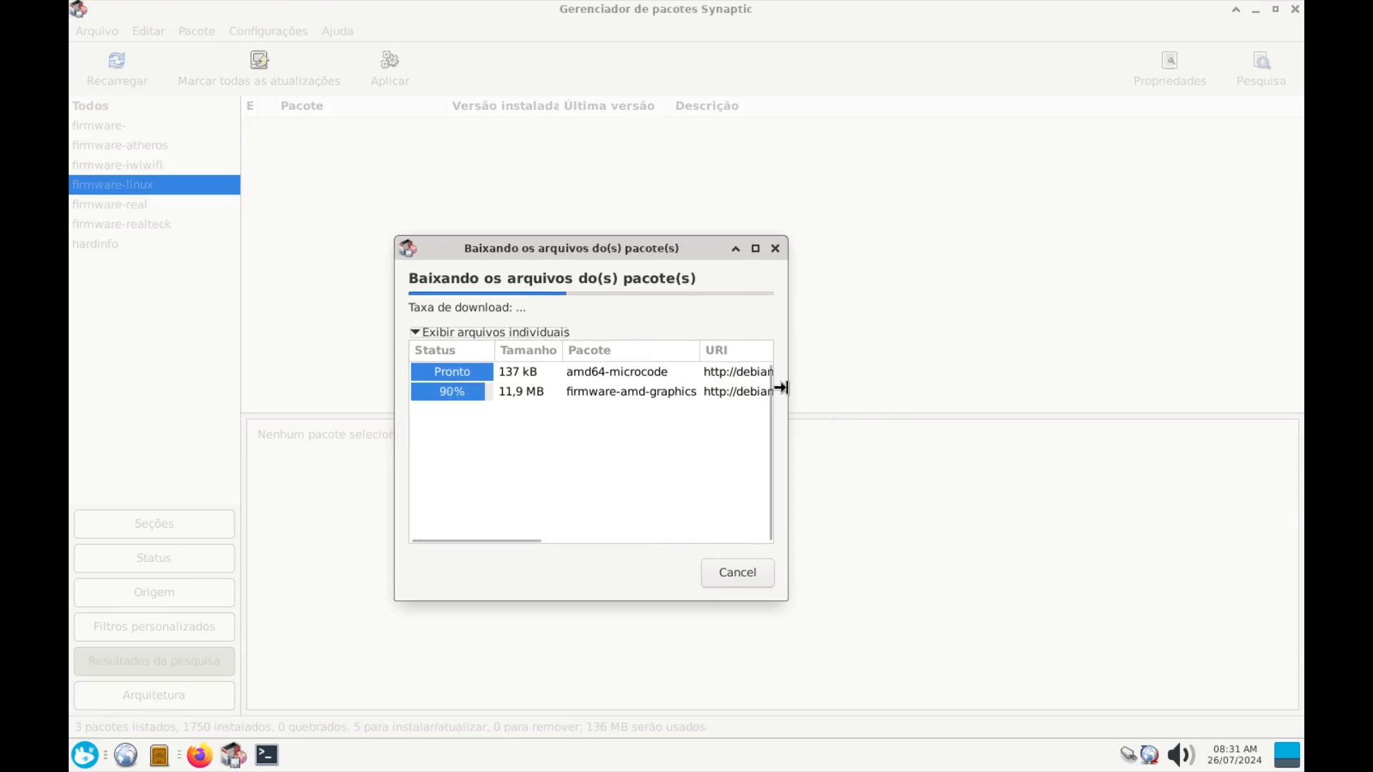
drag(809, 389, 915, 399)
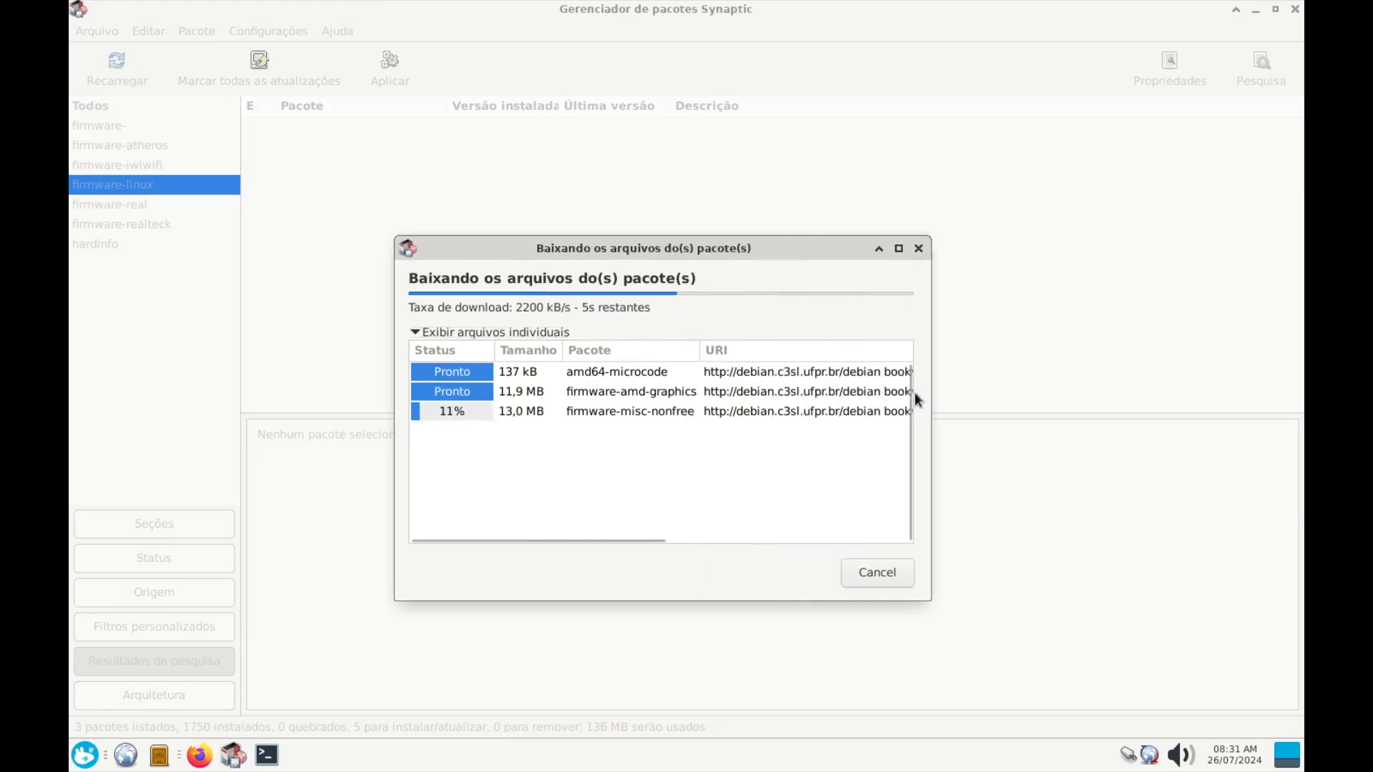
click(642, 371)
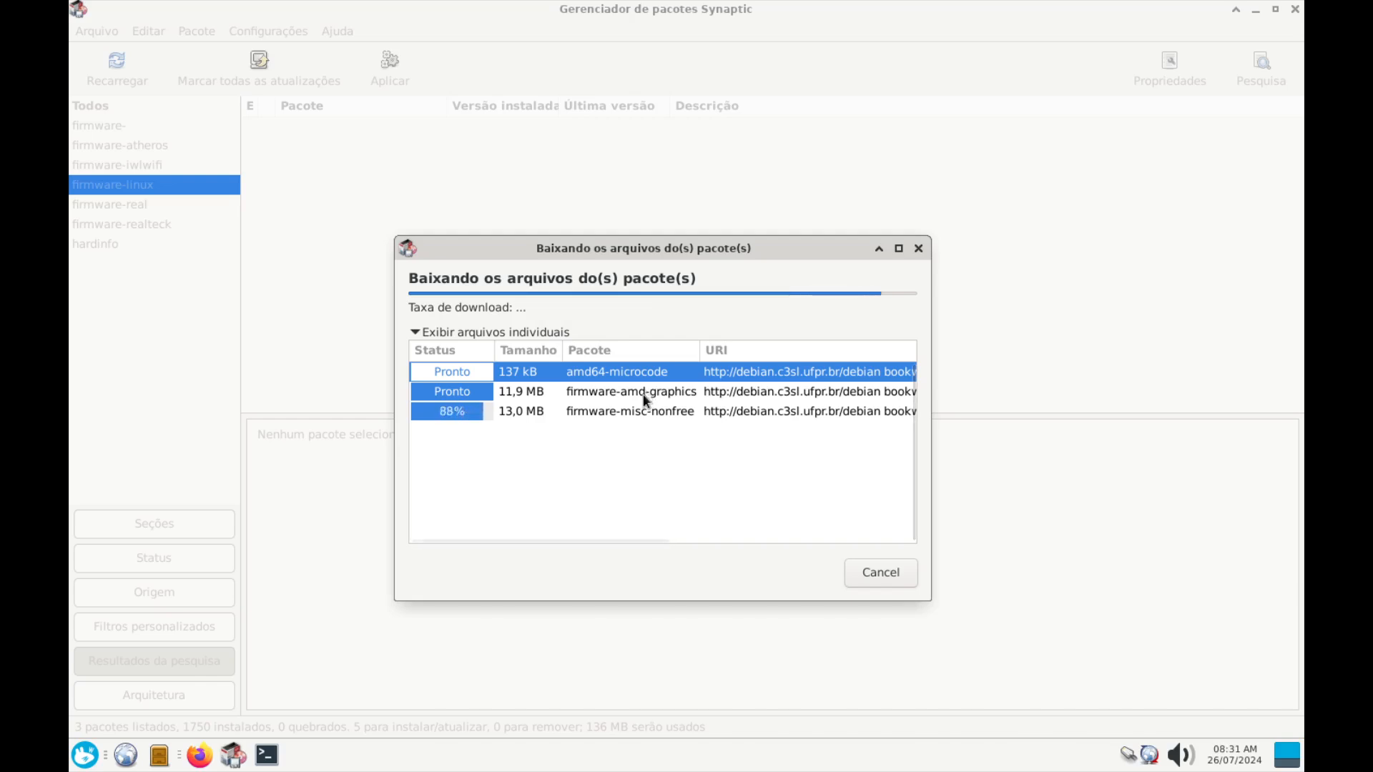
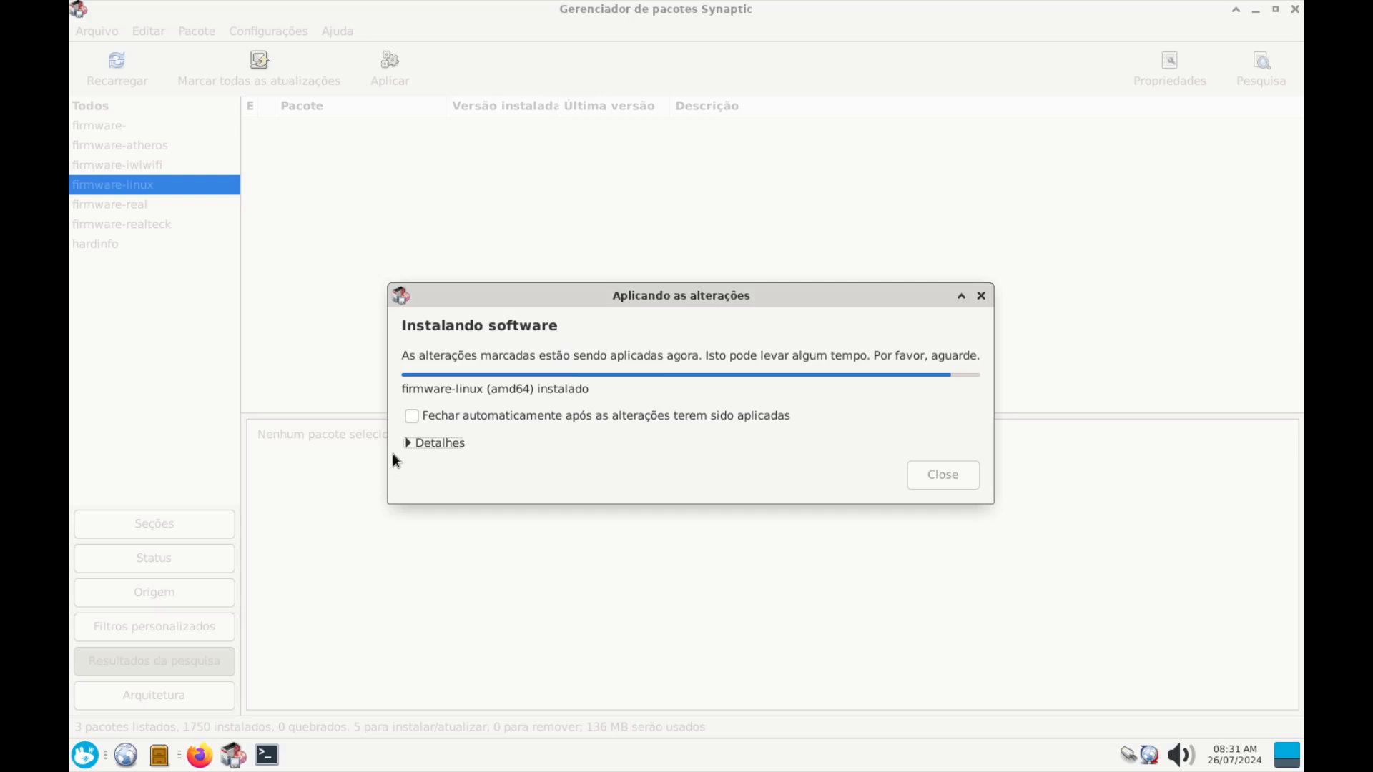
Review the firmware-linux installation log, then close the completed changes report
click(409, 420)
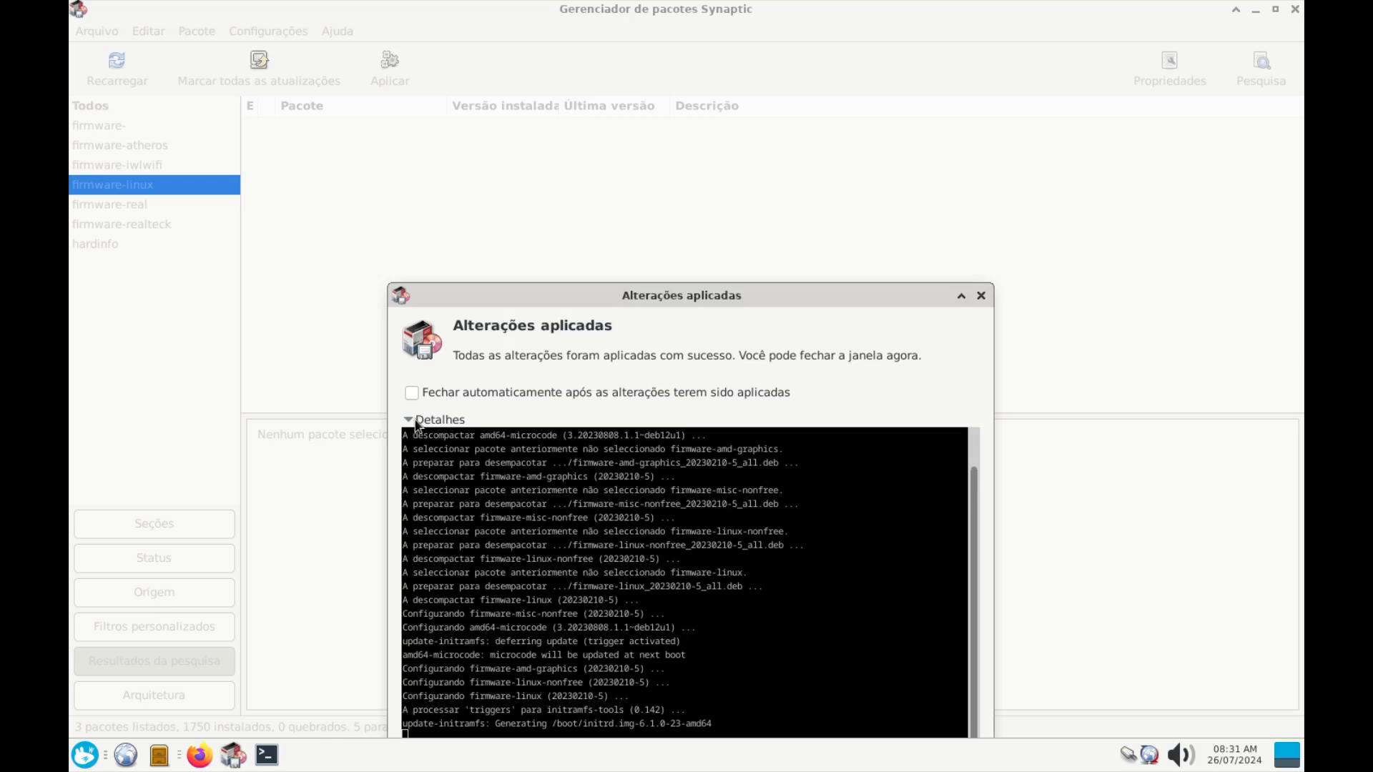
drag(568, 297, 517, 172)
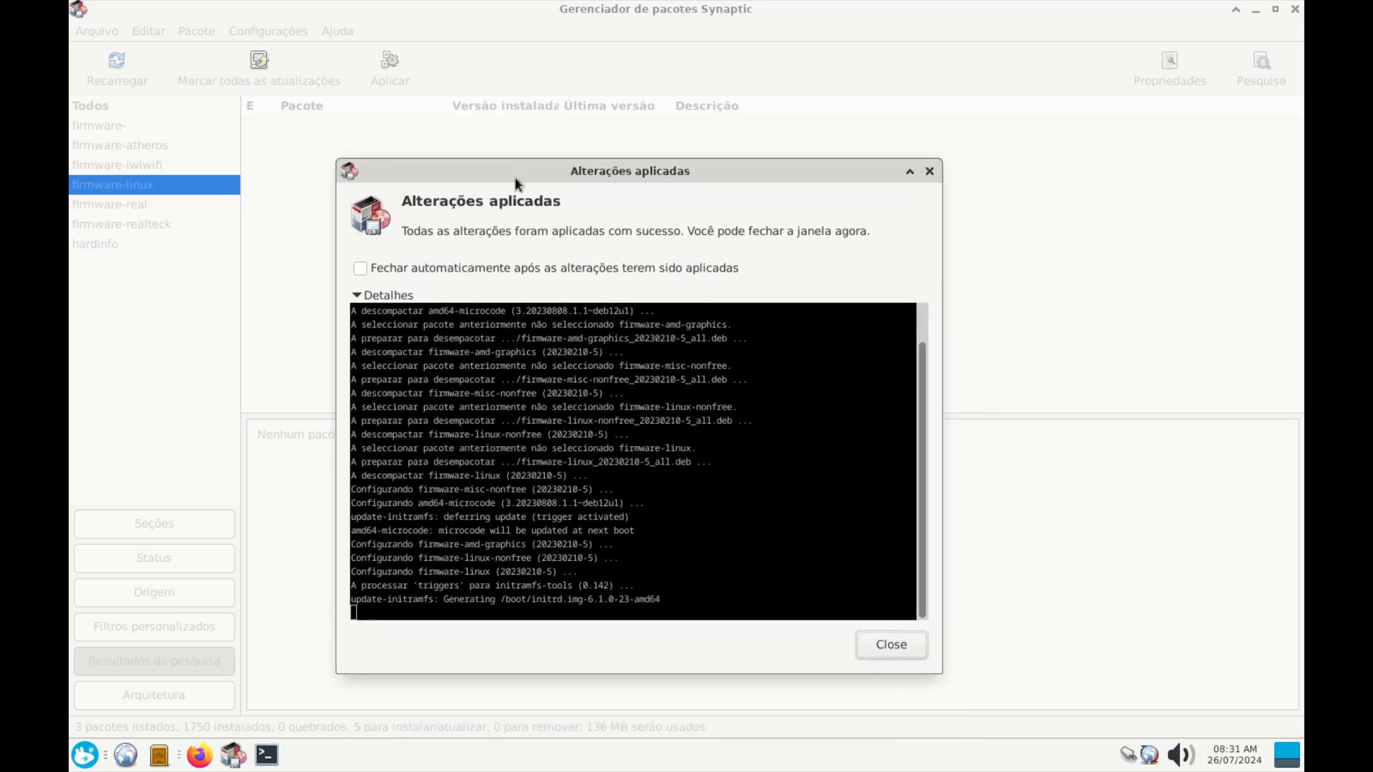
click(358, 296)
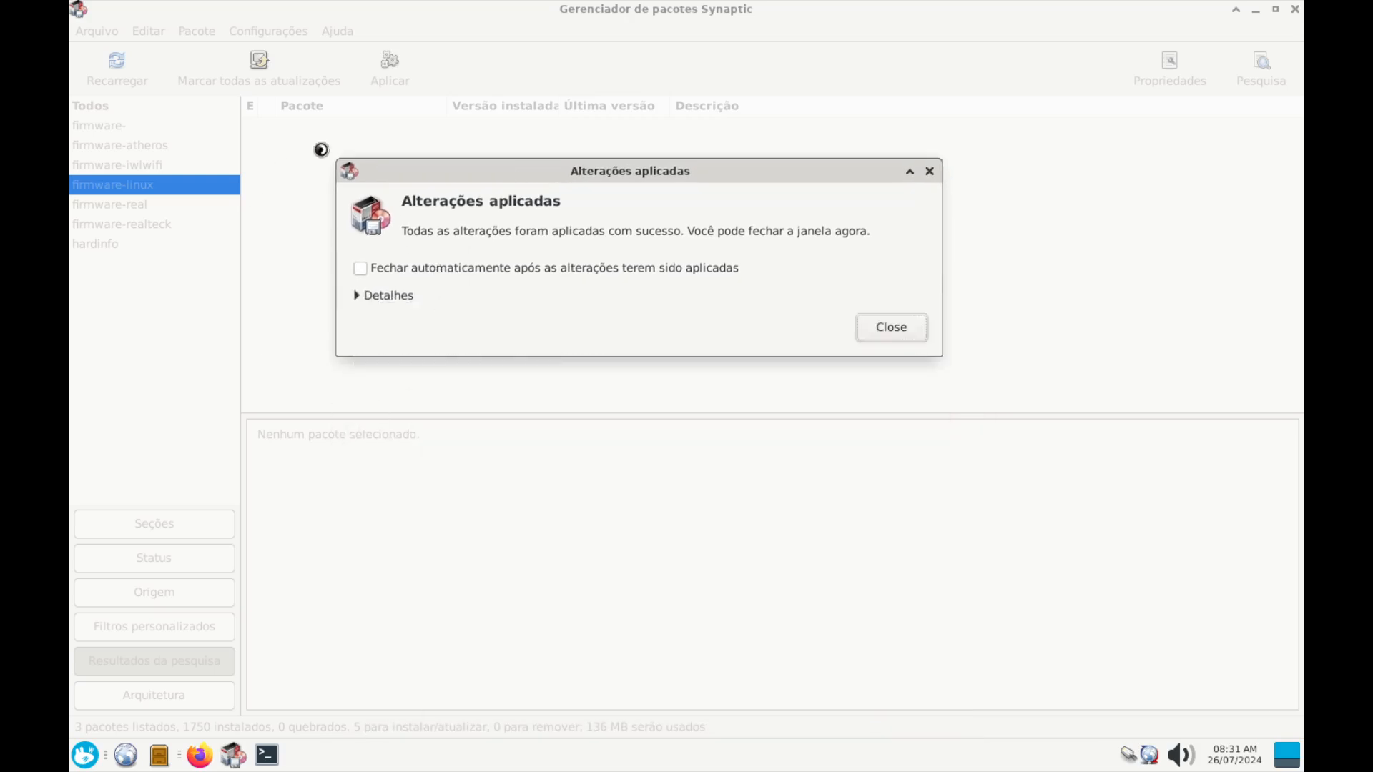
click(885, 324)
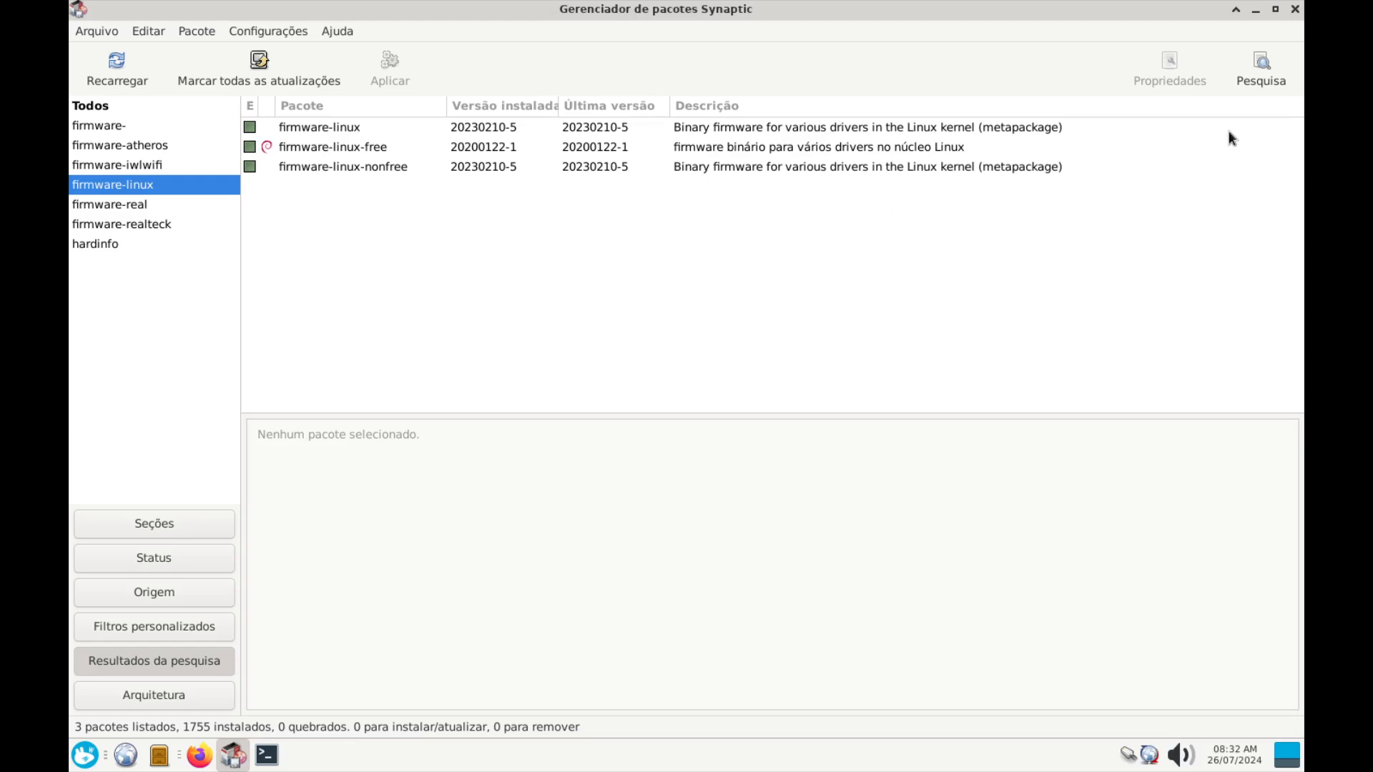
Search for firmware-b43-installer and read its package description
click(1259, 88)
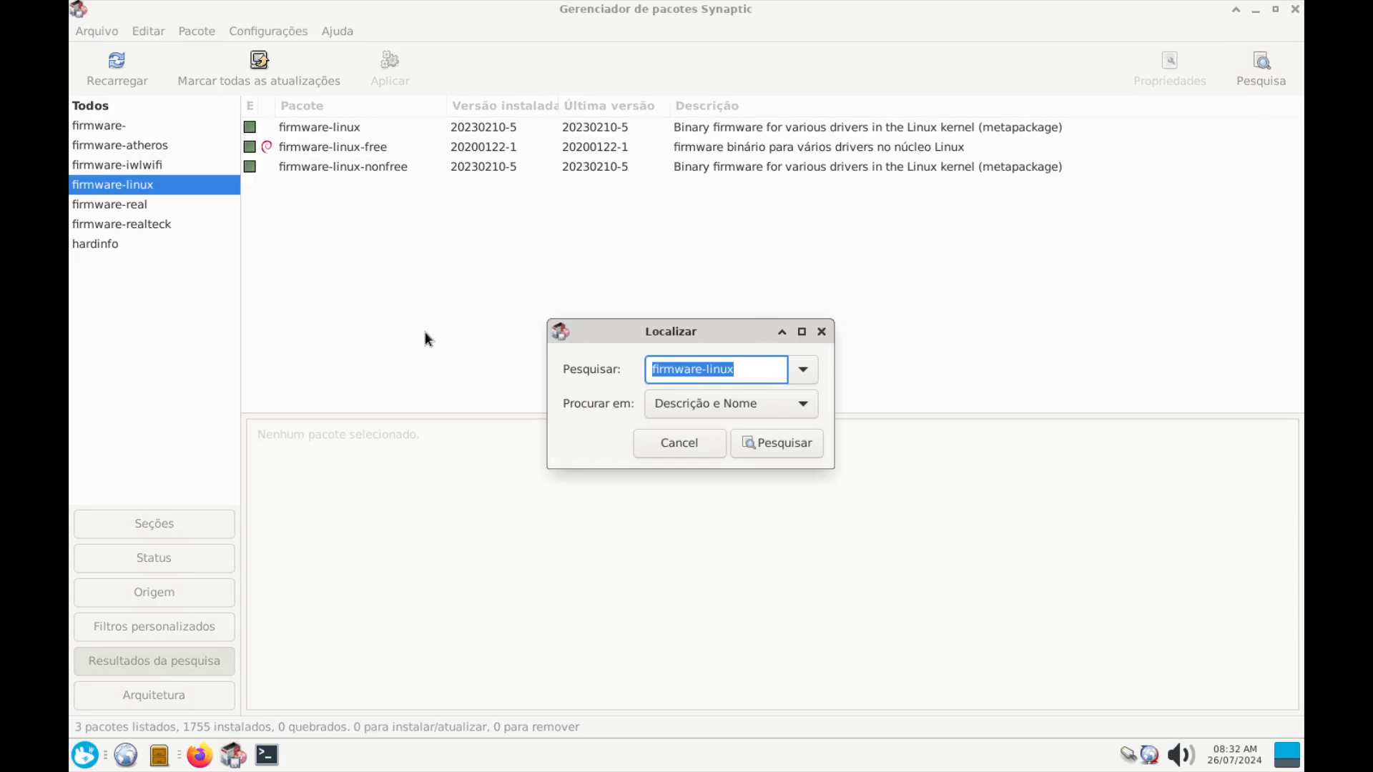
key(BackSpace)
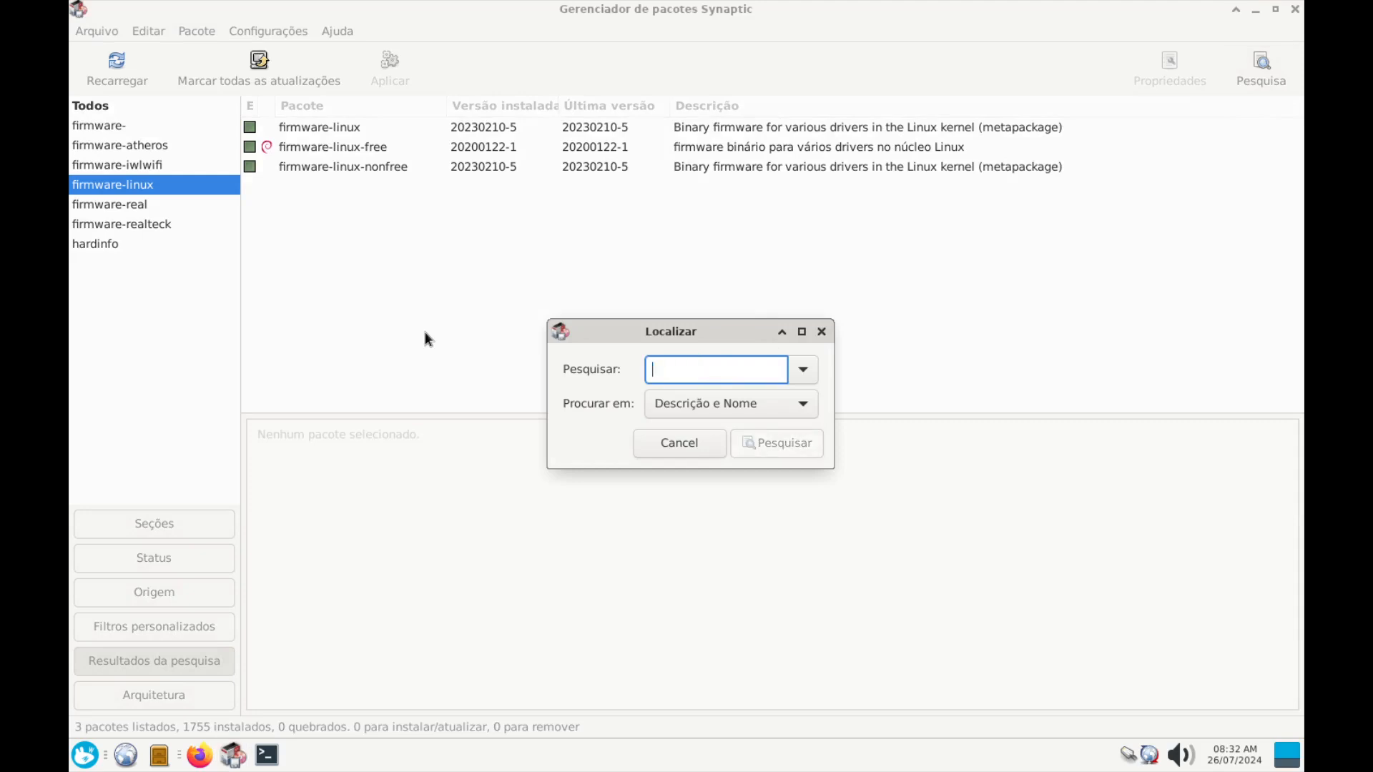
text(f)
key(BackSpace)
text(fi)
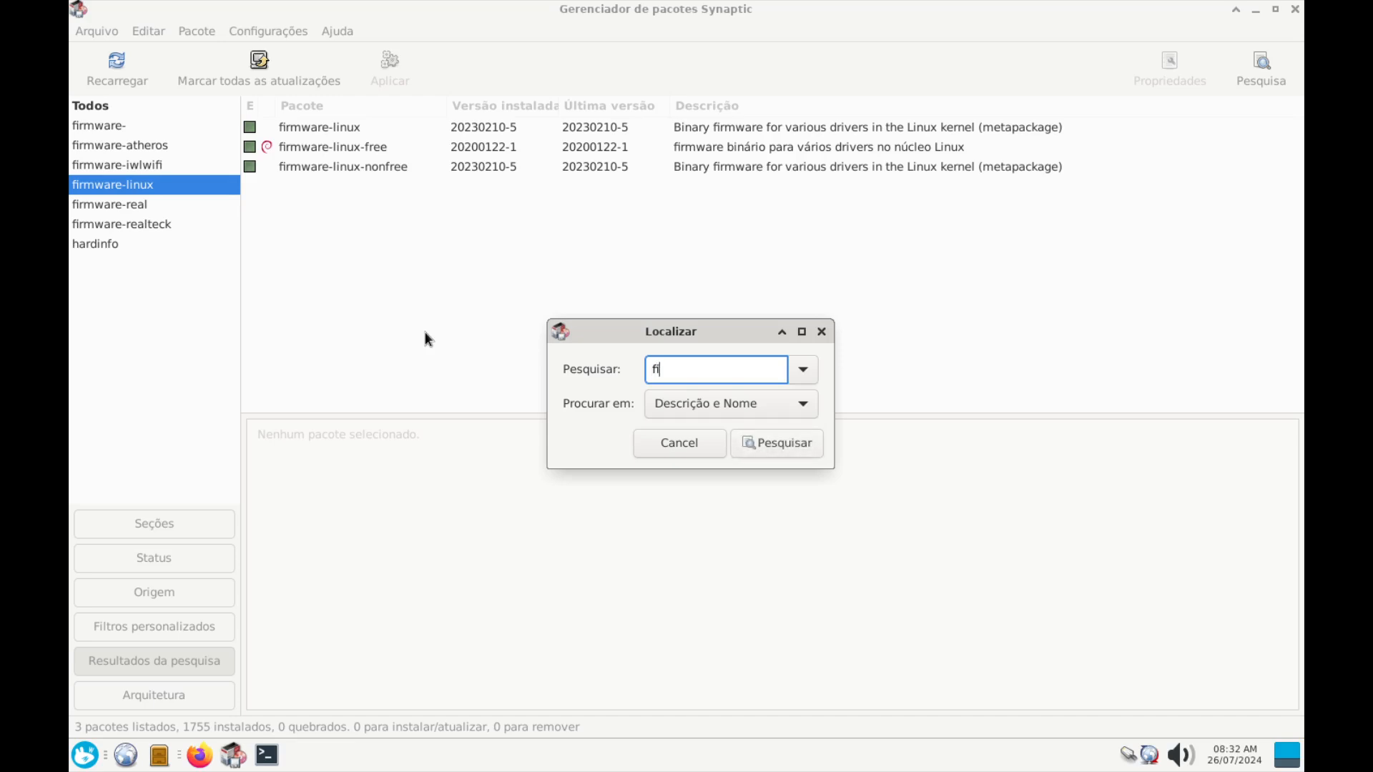
text(rmware-b43-installer)
key(Return)
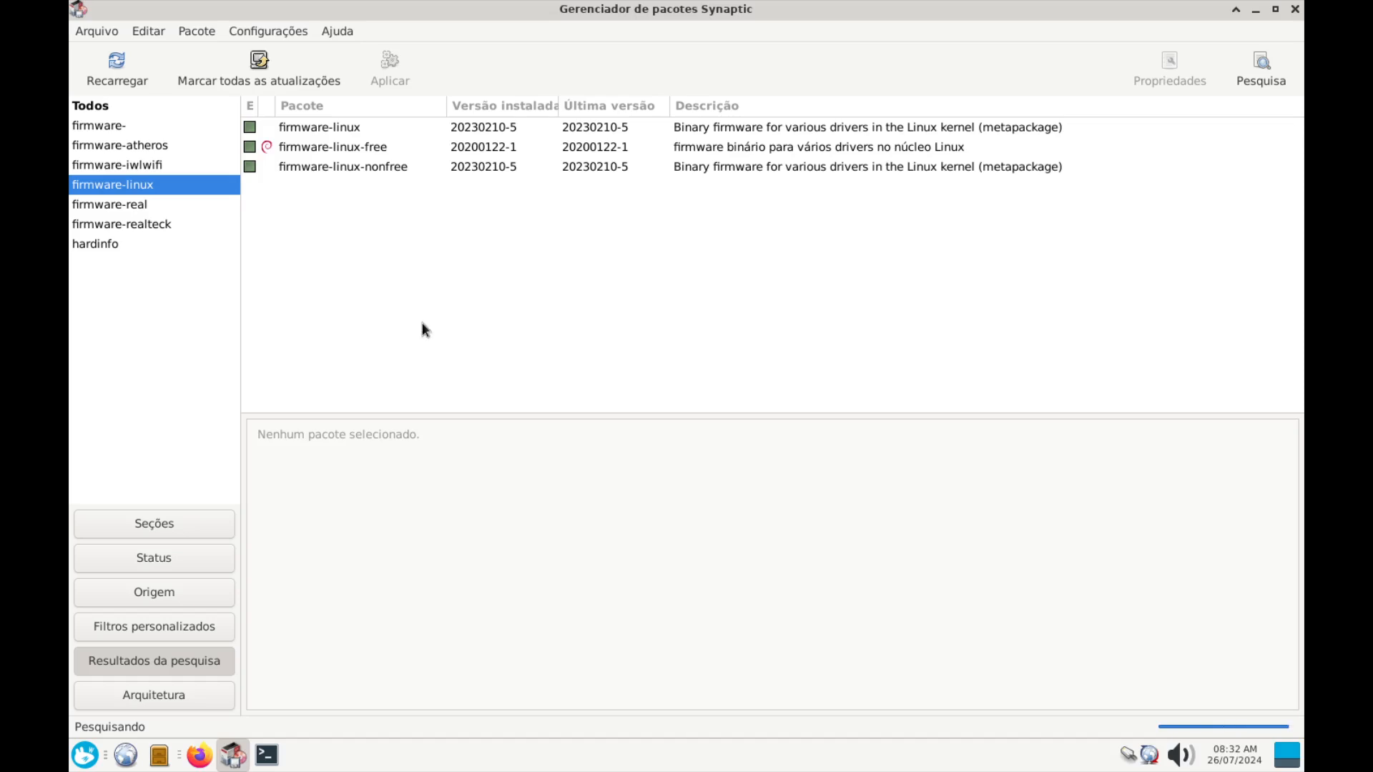
click(354, 127)
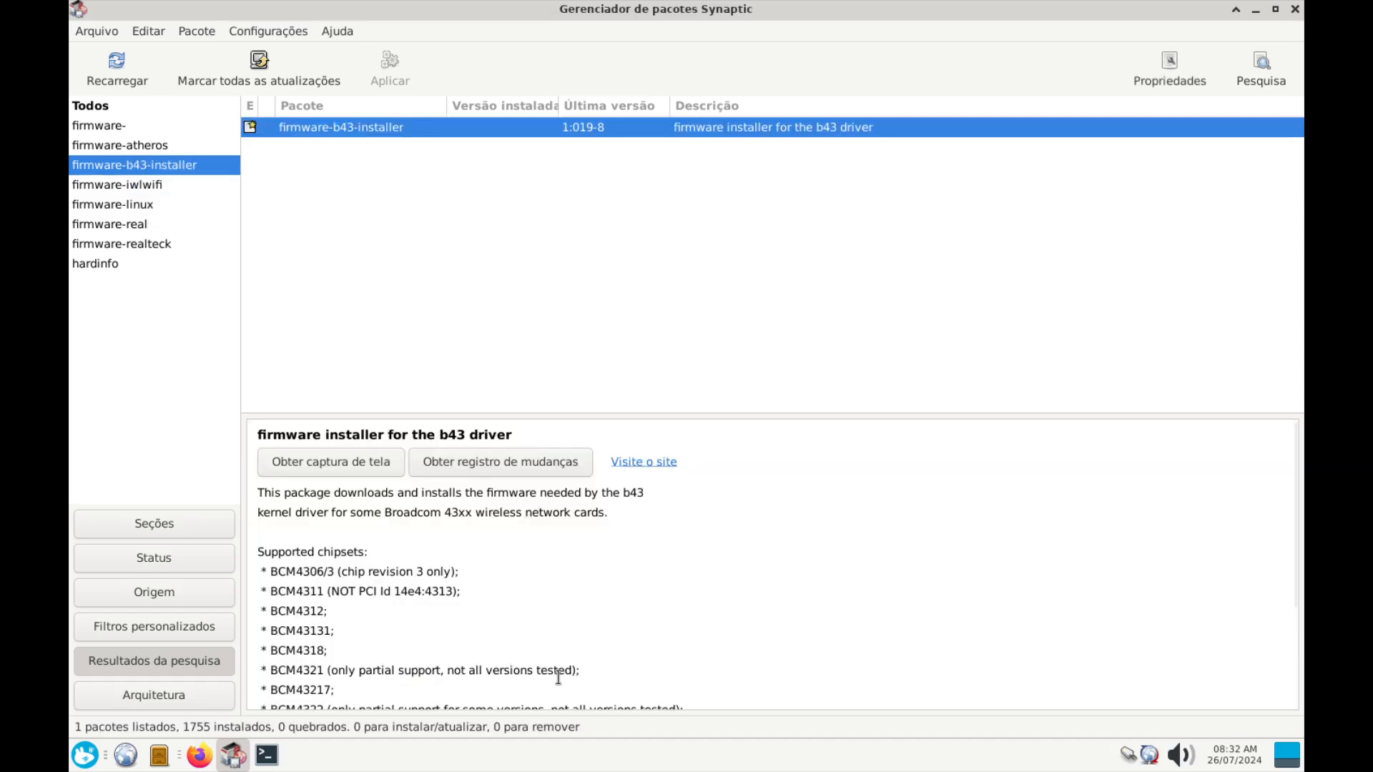
scroll(512, 646, down, 5)
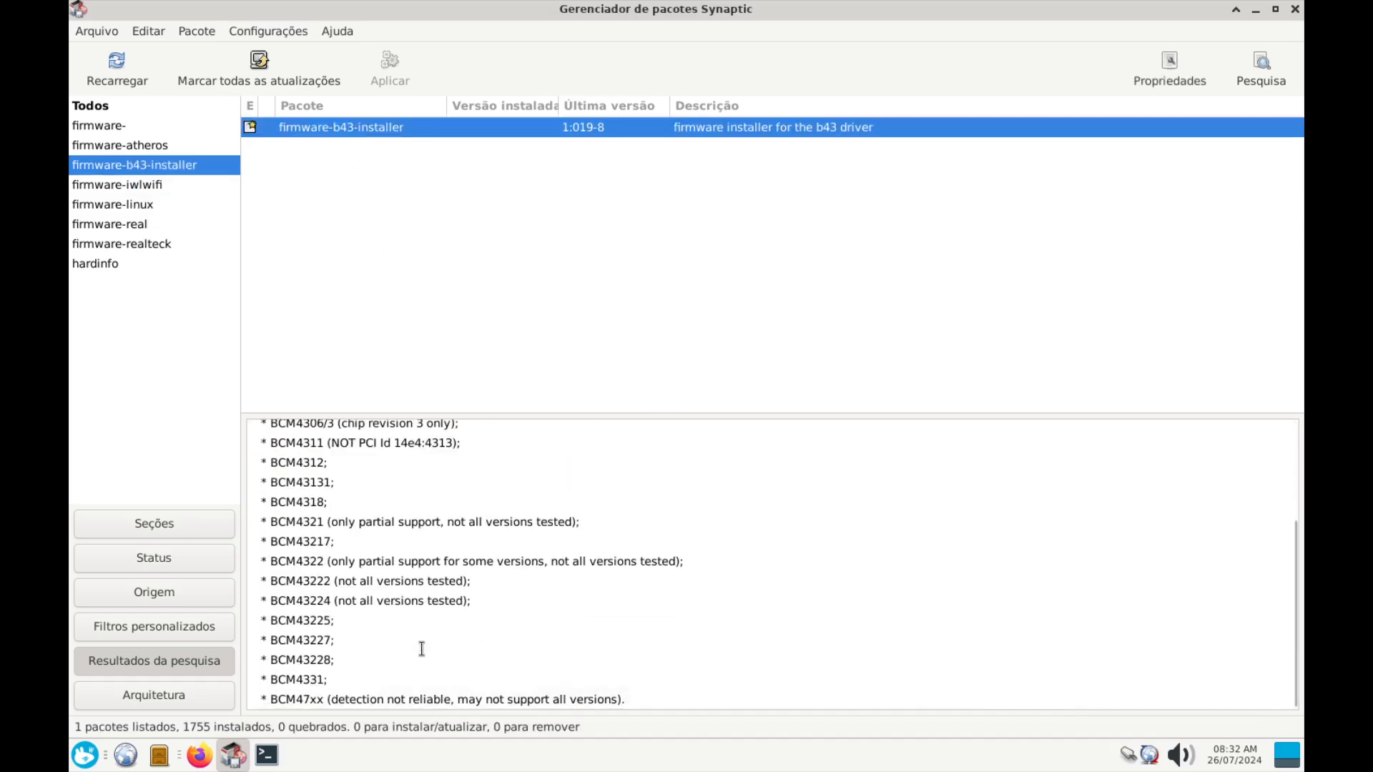
scroll(421, 648, up, 5)
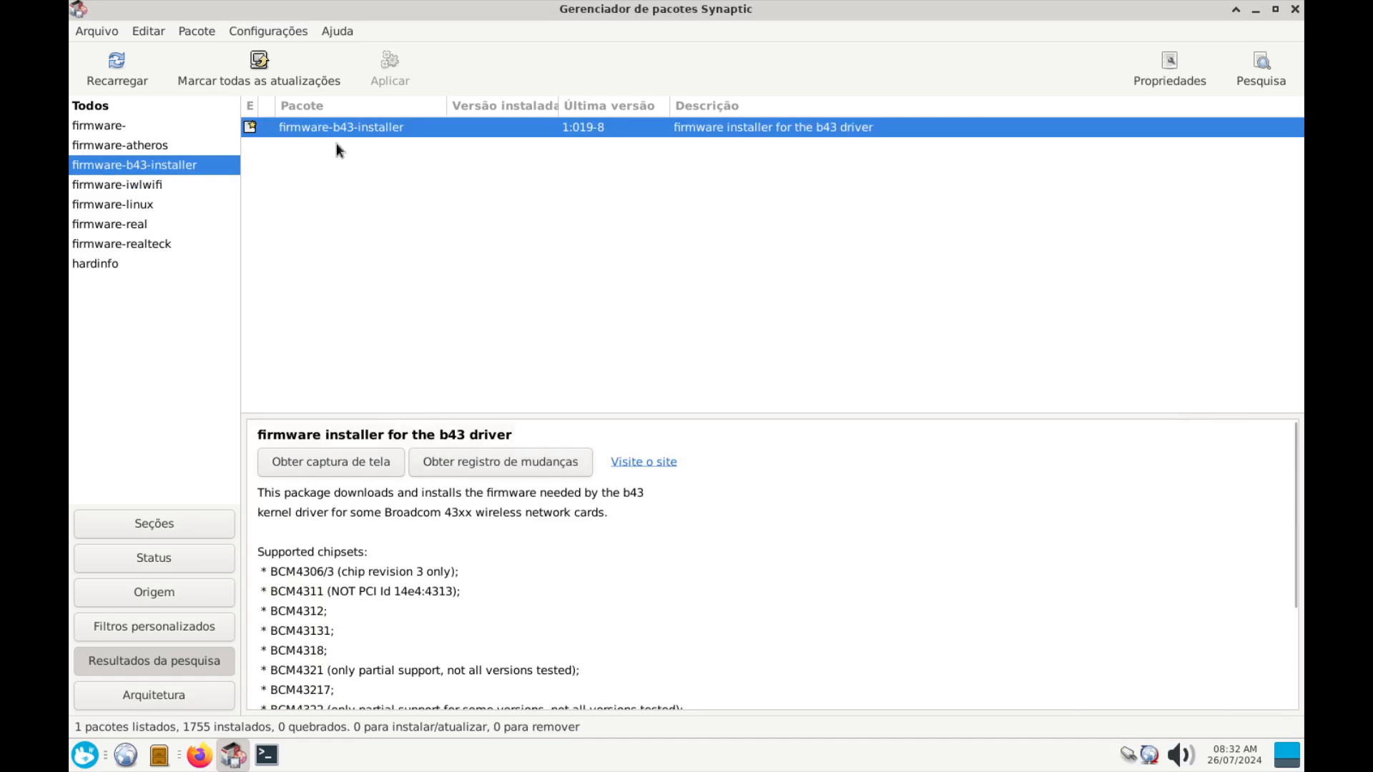
Copy the firmware-b43-installer name from the search box for a web lookup
click(1261, 80)
key(ctrl+c)
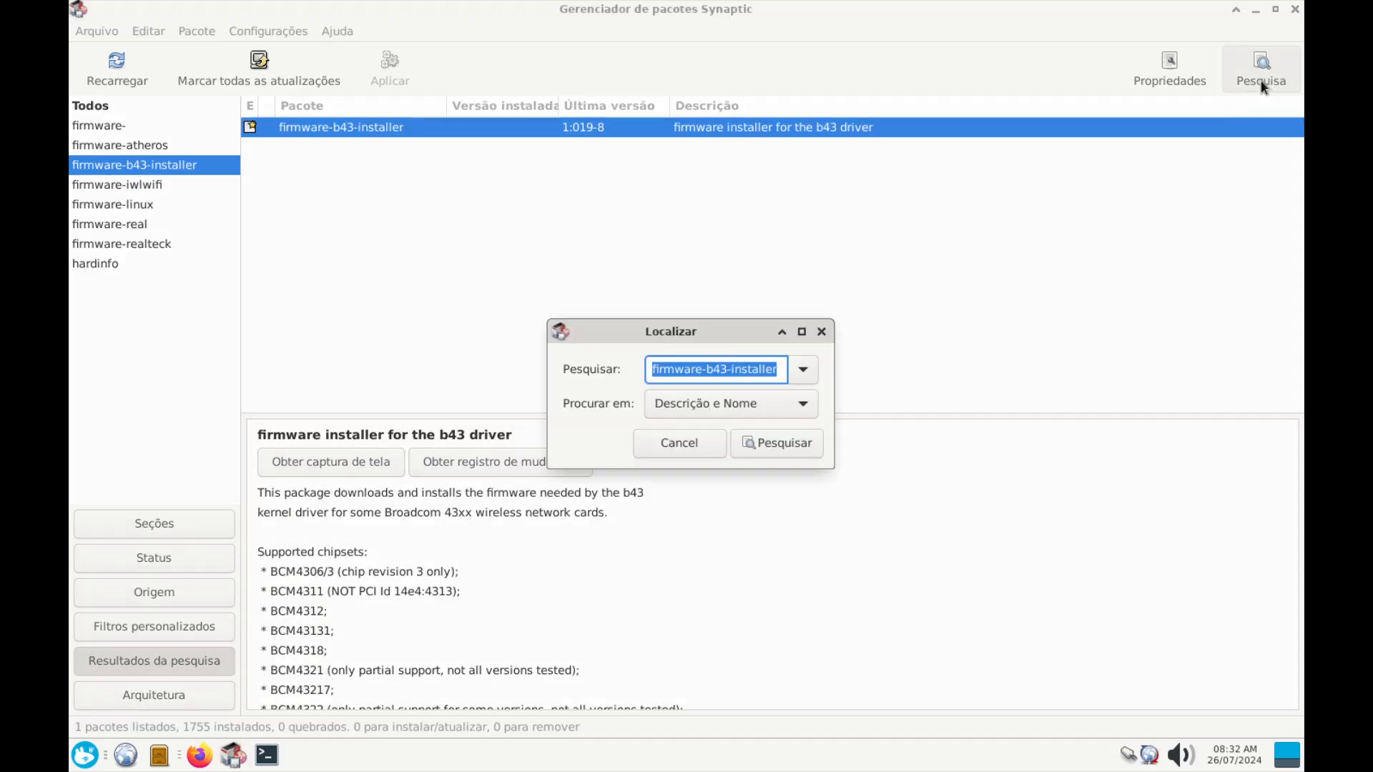
right_click(710, 372)
click(736, 399)
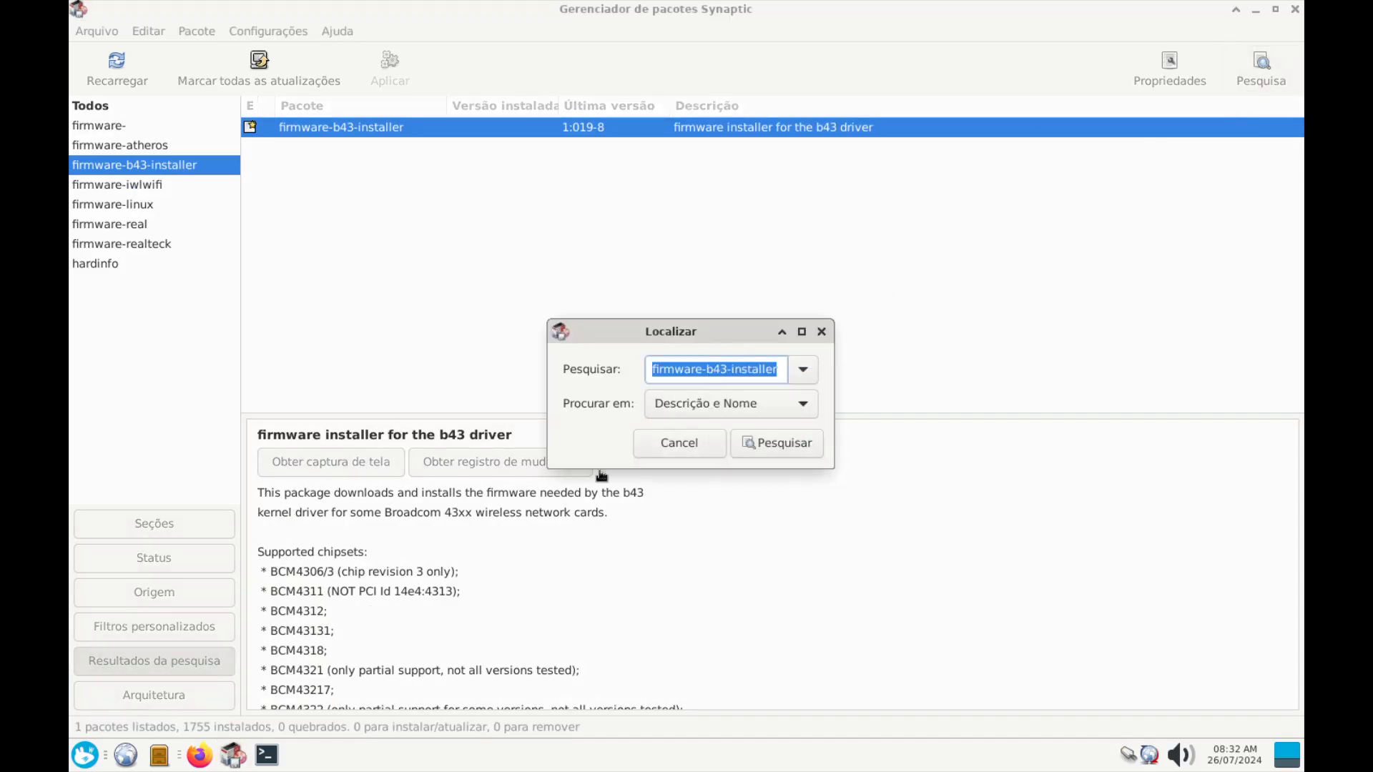
click(204, 757)
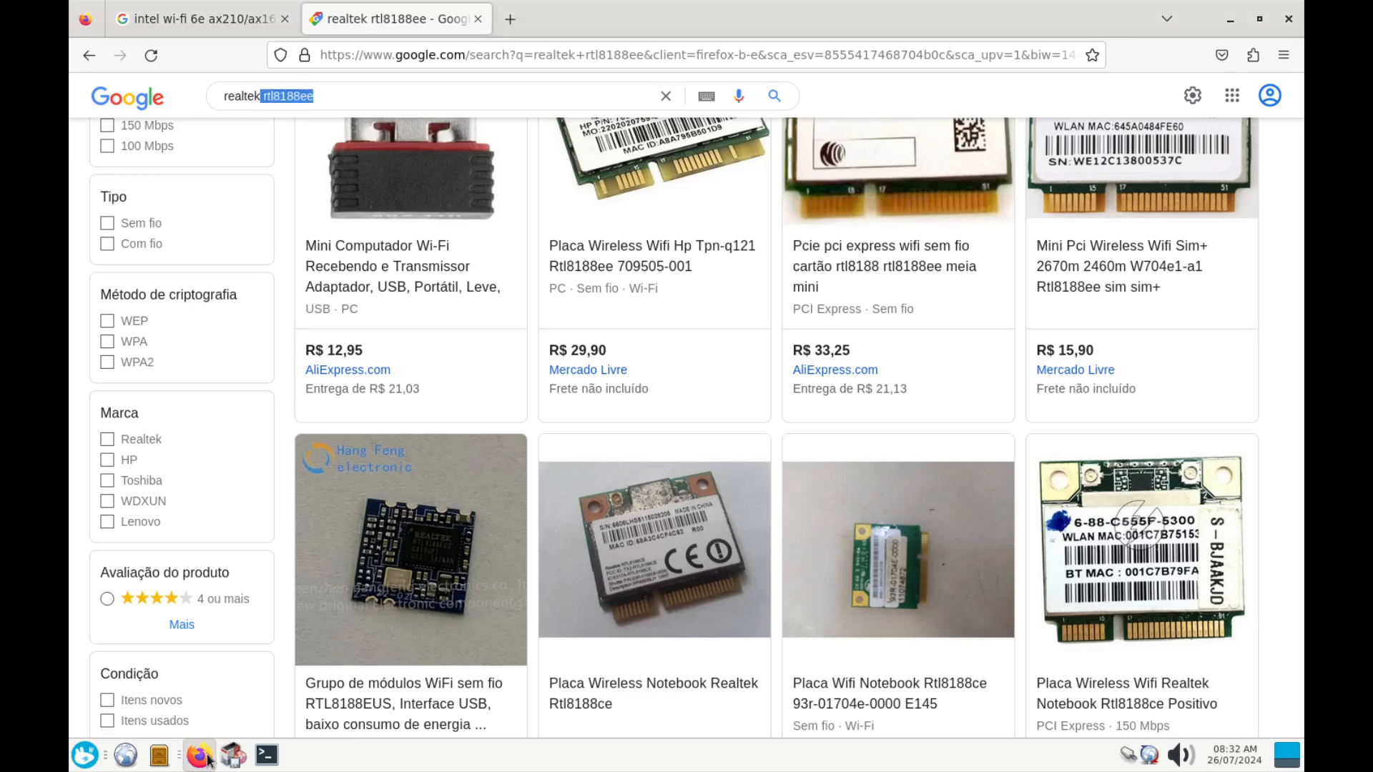
Web-search 'firmware-b43-installer debian' and view its packages.debian.org page
click(370, 57)
key(ctrl+v)
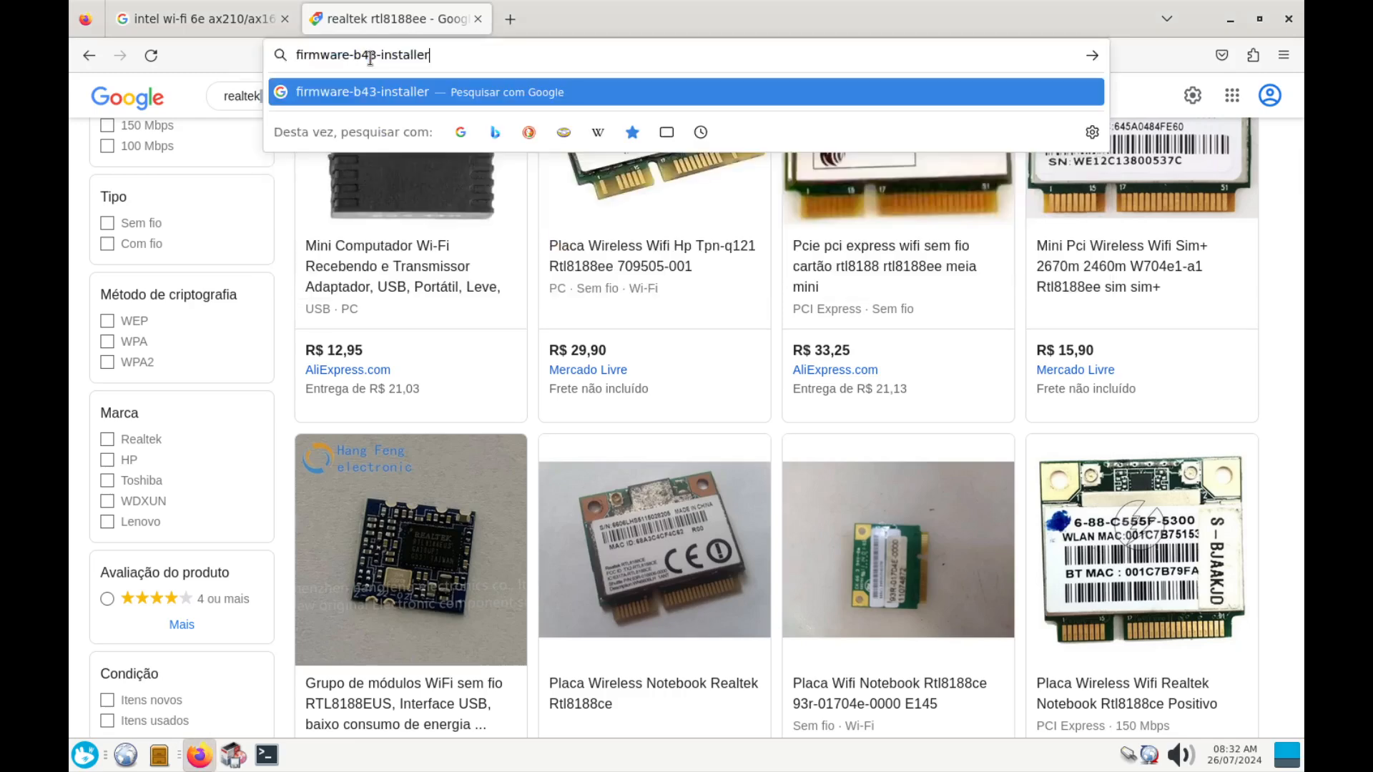
text(debian)
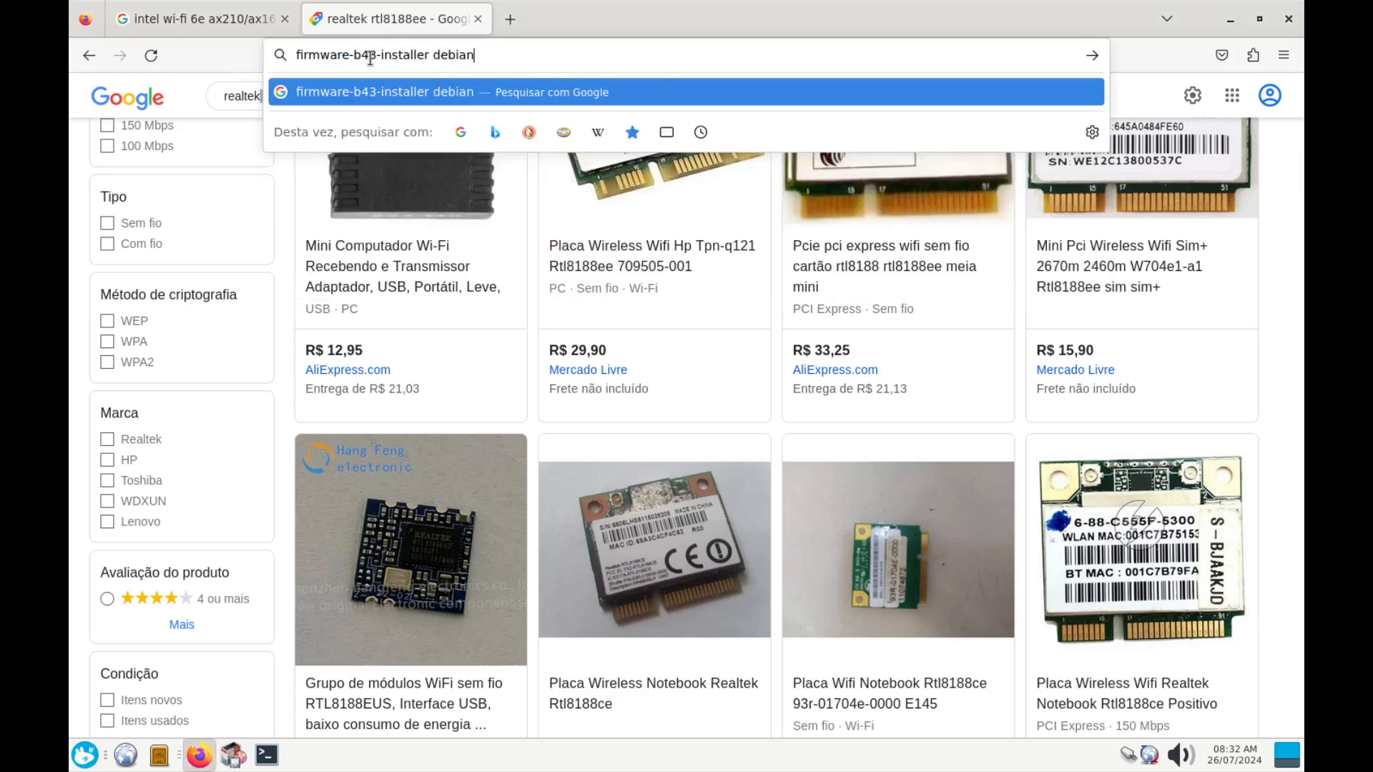
key(Return)
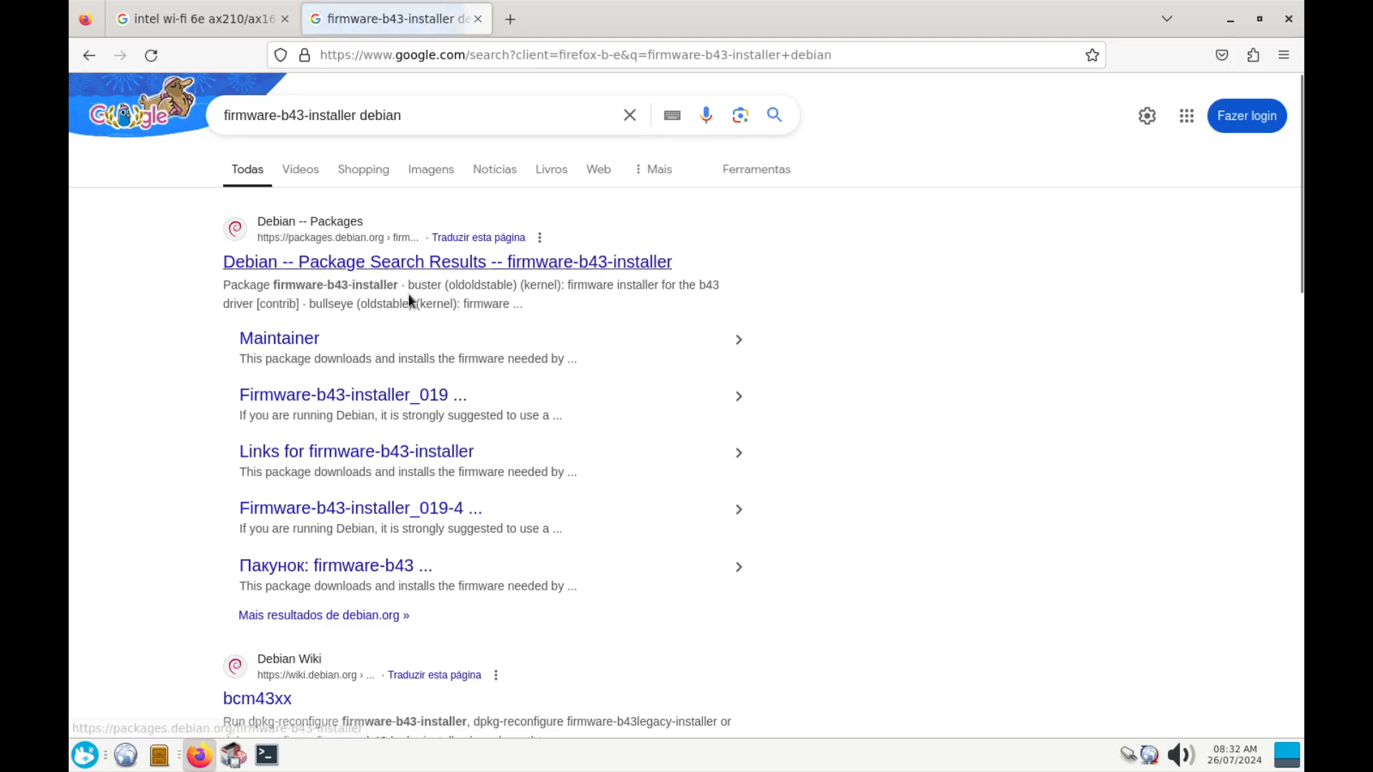
click(400, 273)
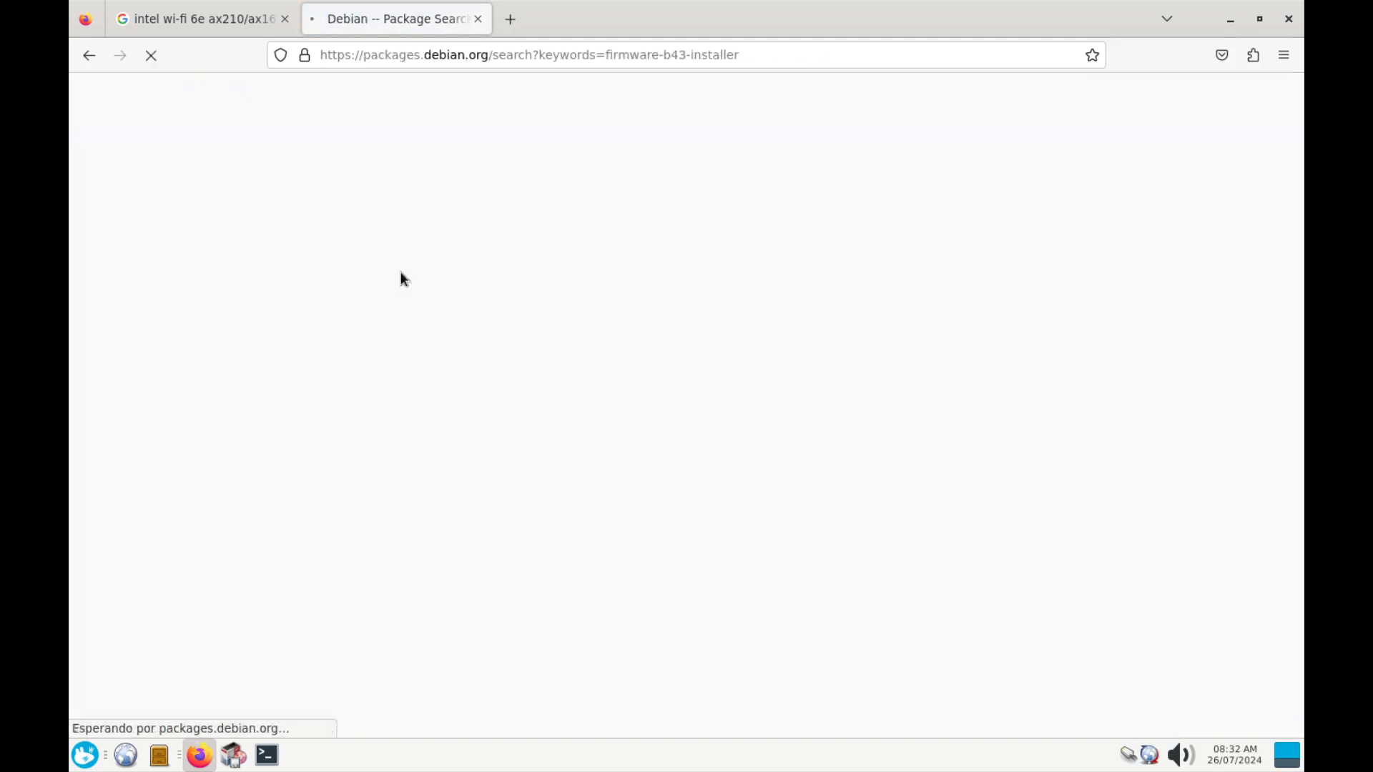
scroll(368, 437, down, 1)
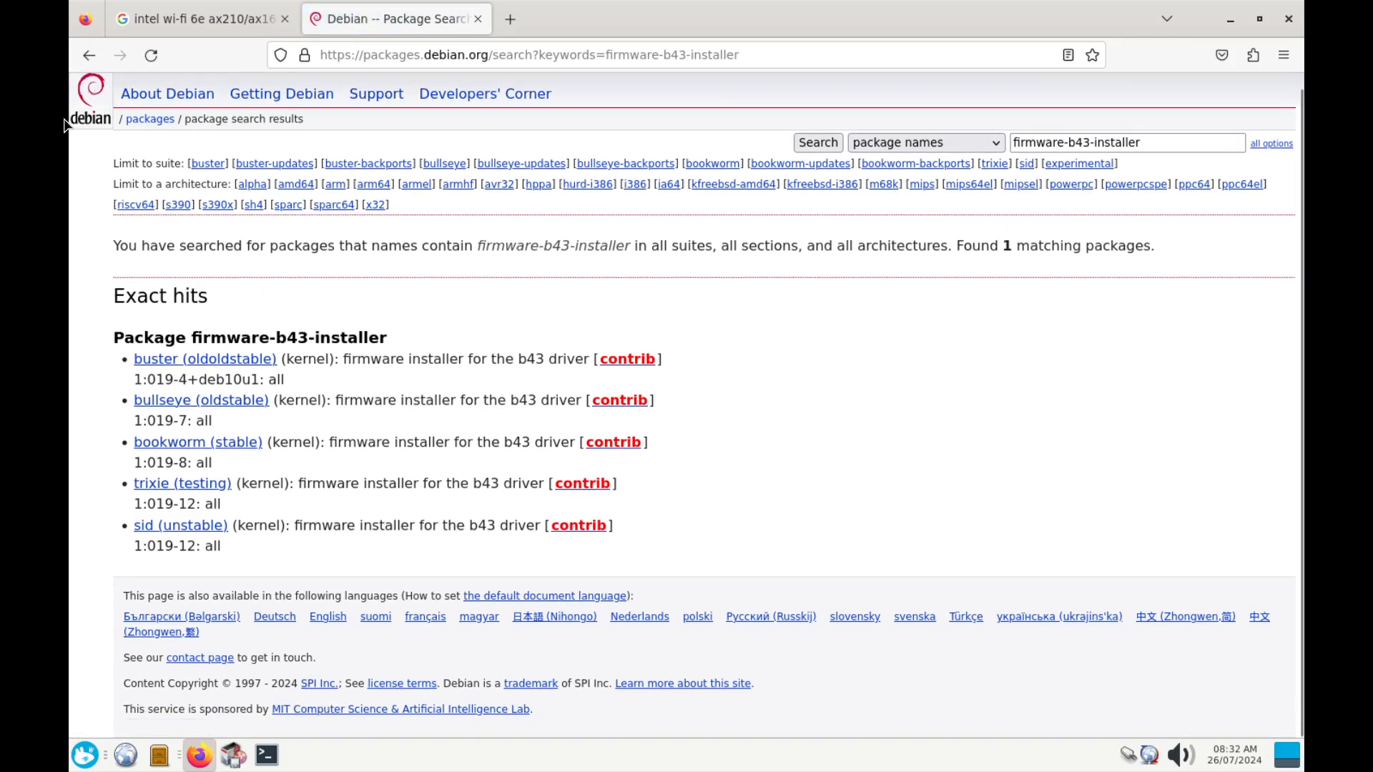
key(alt+Left)
scroll(272, 505, down, 5)
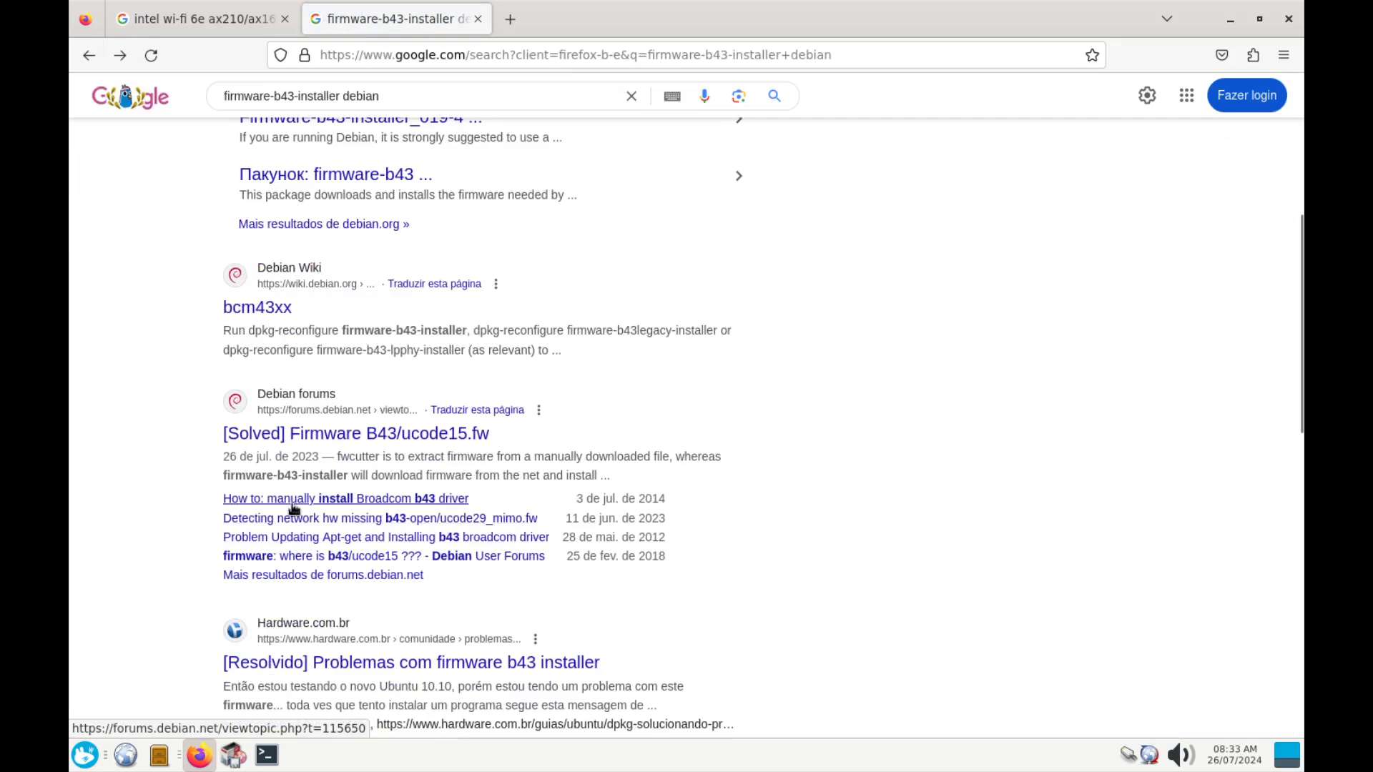
Read the bcm43xx Debian Wiki article, close the browser and cancel Synaptic's search
click(287, 309)
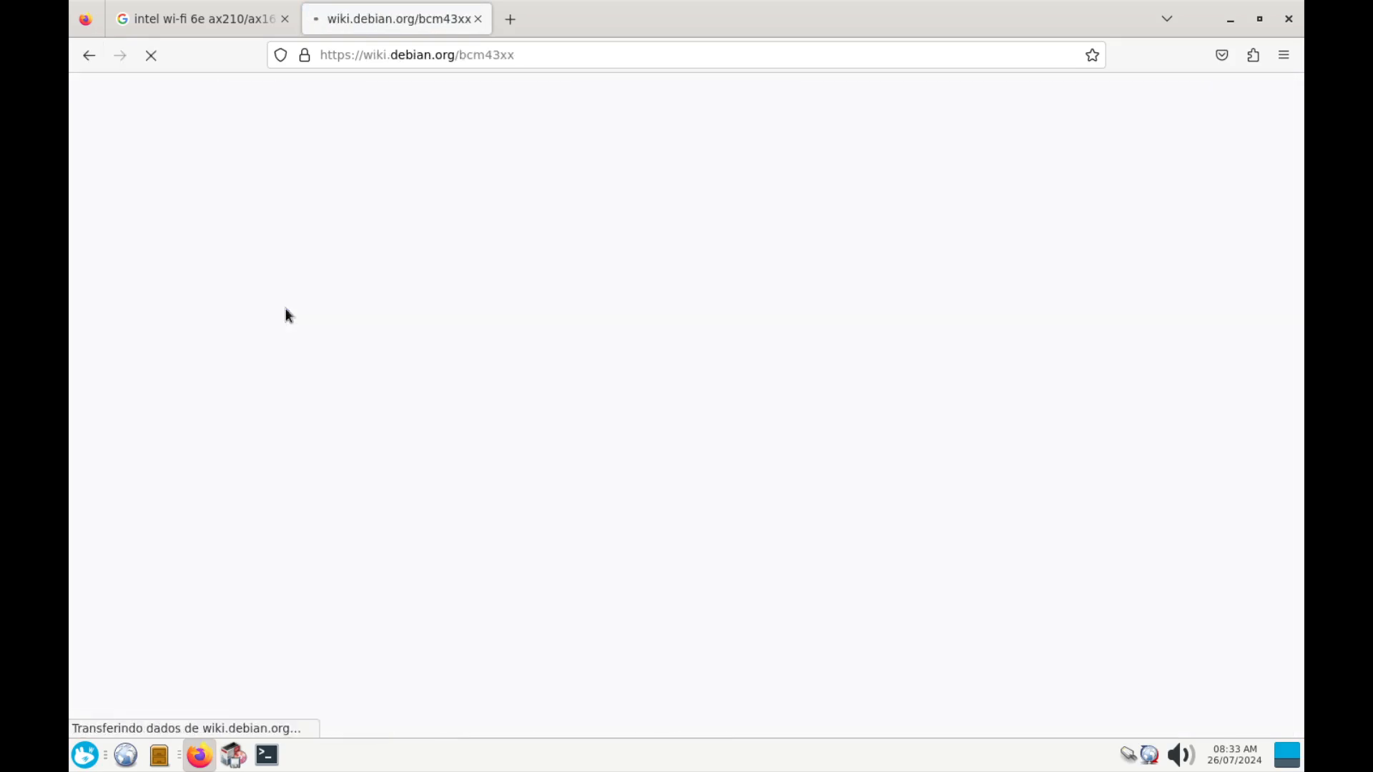
scroll(648, 454, down, 10)
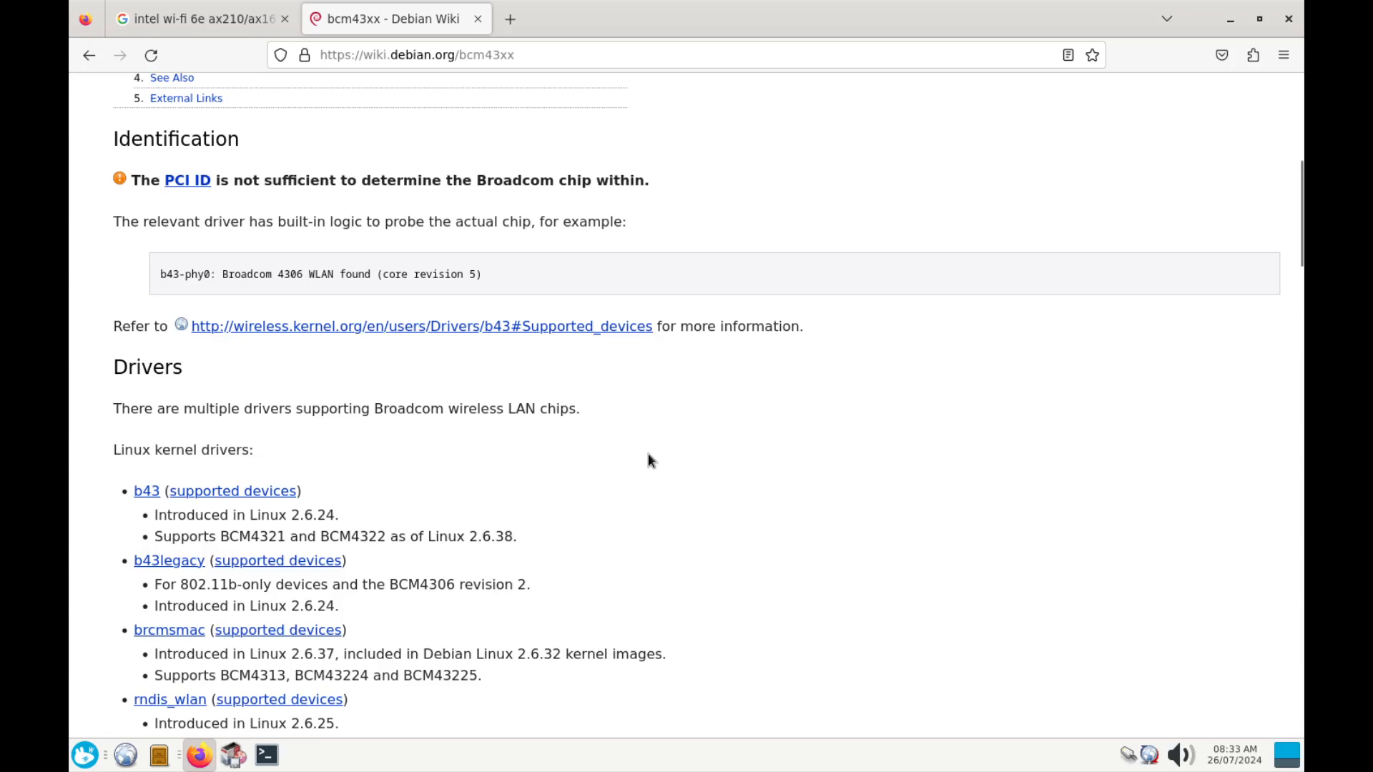
scroll(650, 456, up, 5)
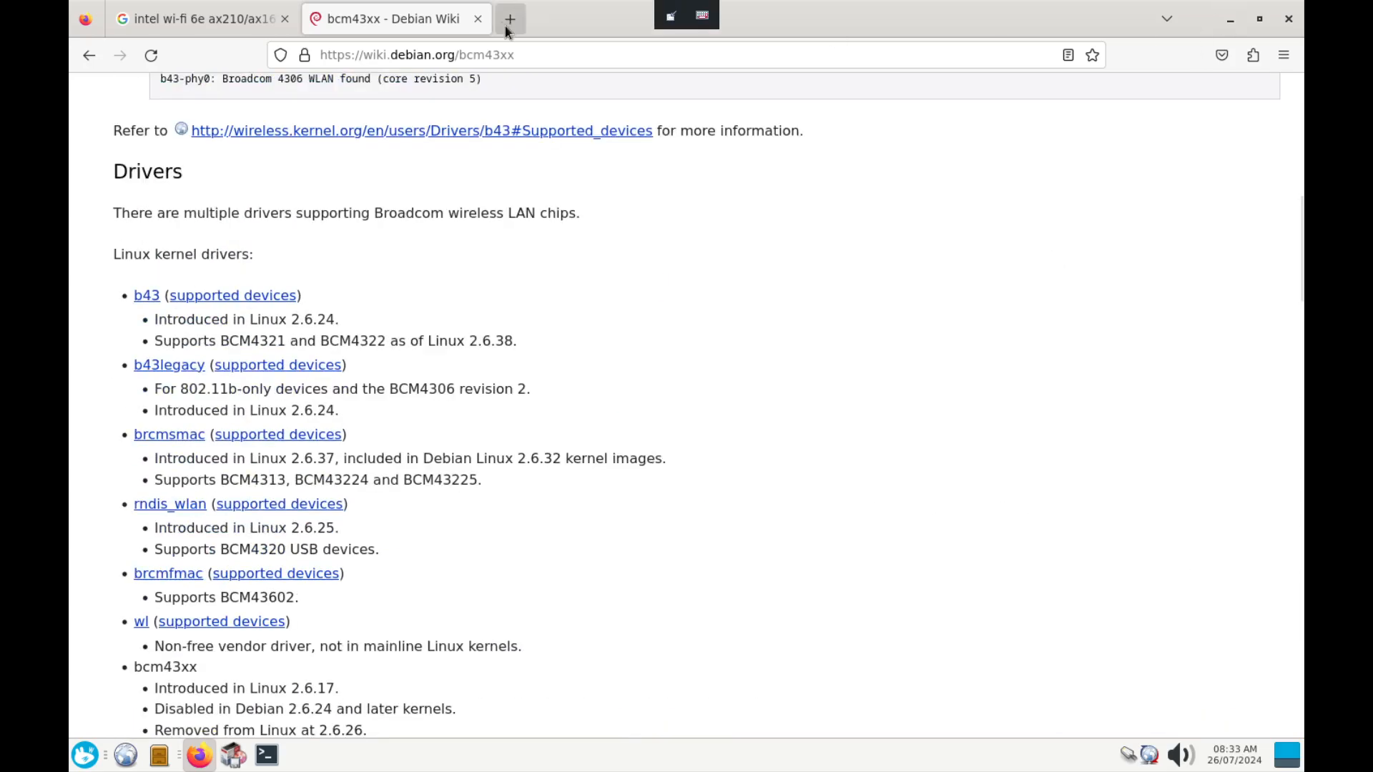
click(477, 19)
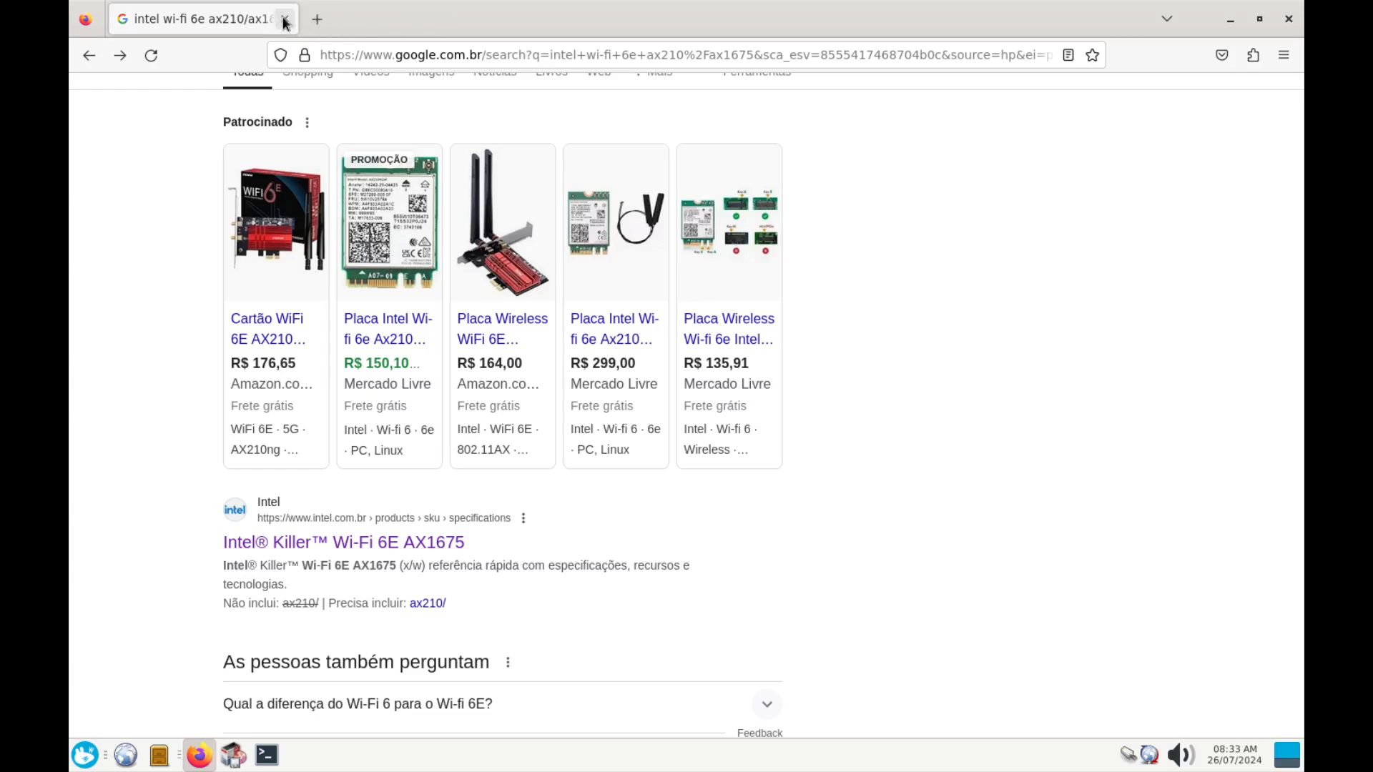
click(284, 20)
click(683, 447)
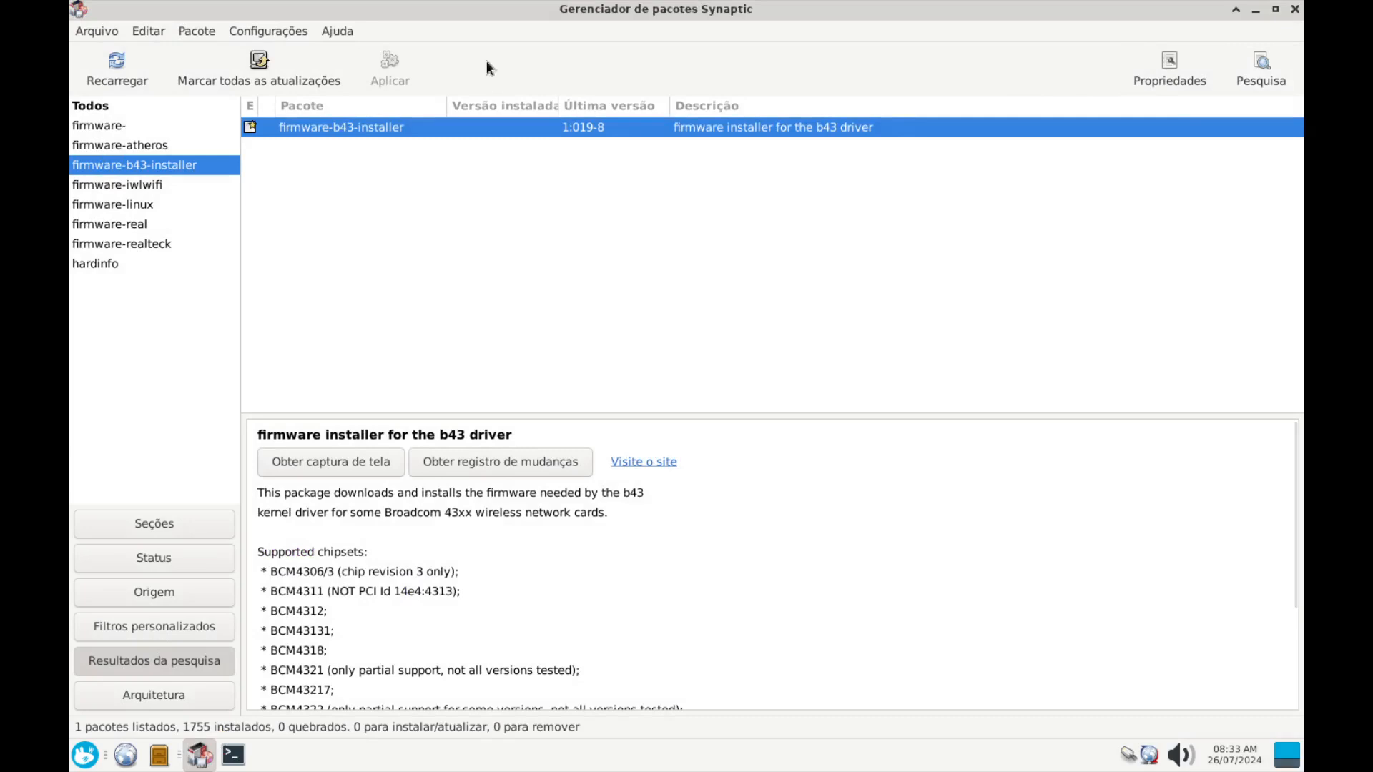
Mark firmware-b43-installer for installation along with b43-fwcutter
right_click(252, 128)
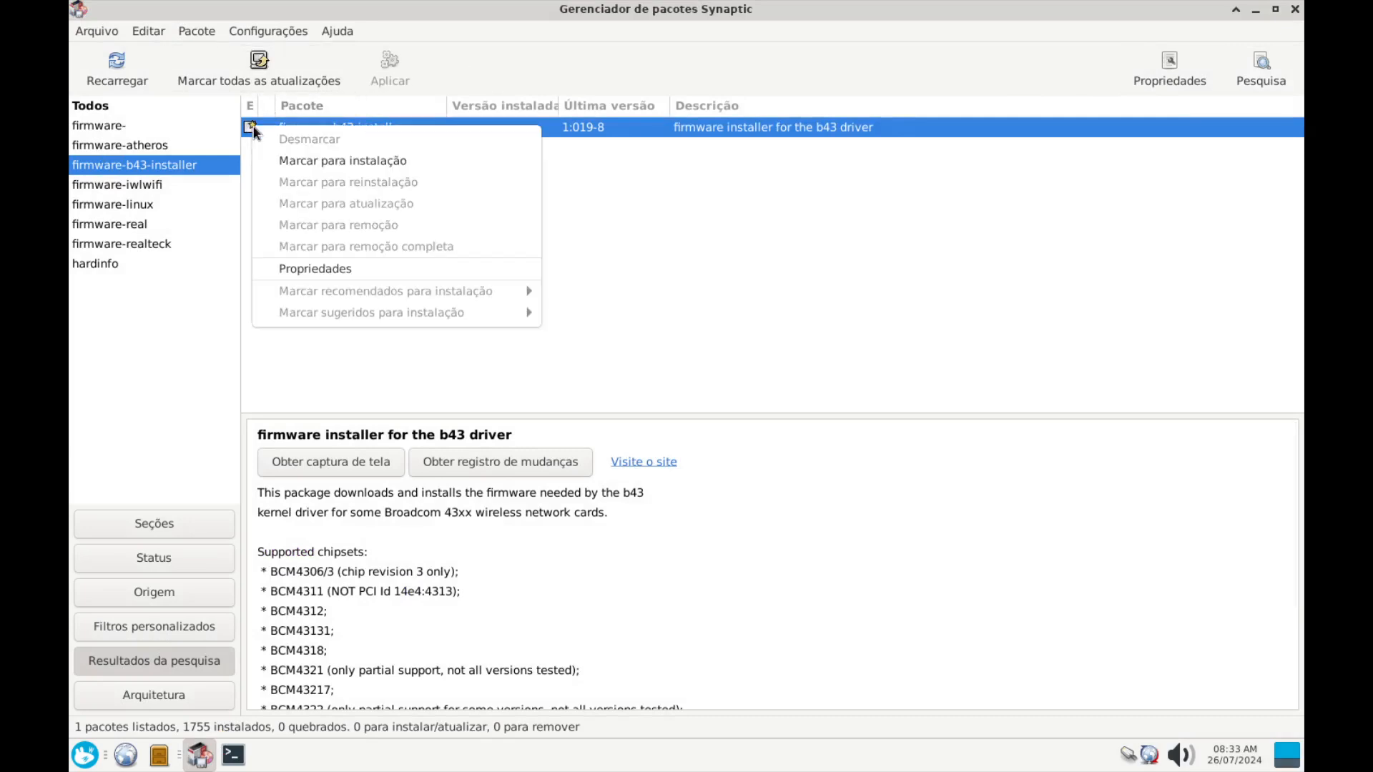
click(305, 169)
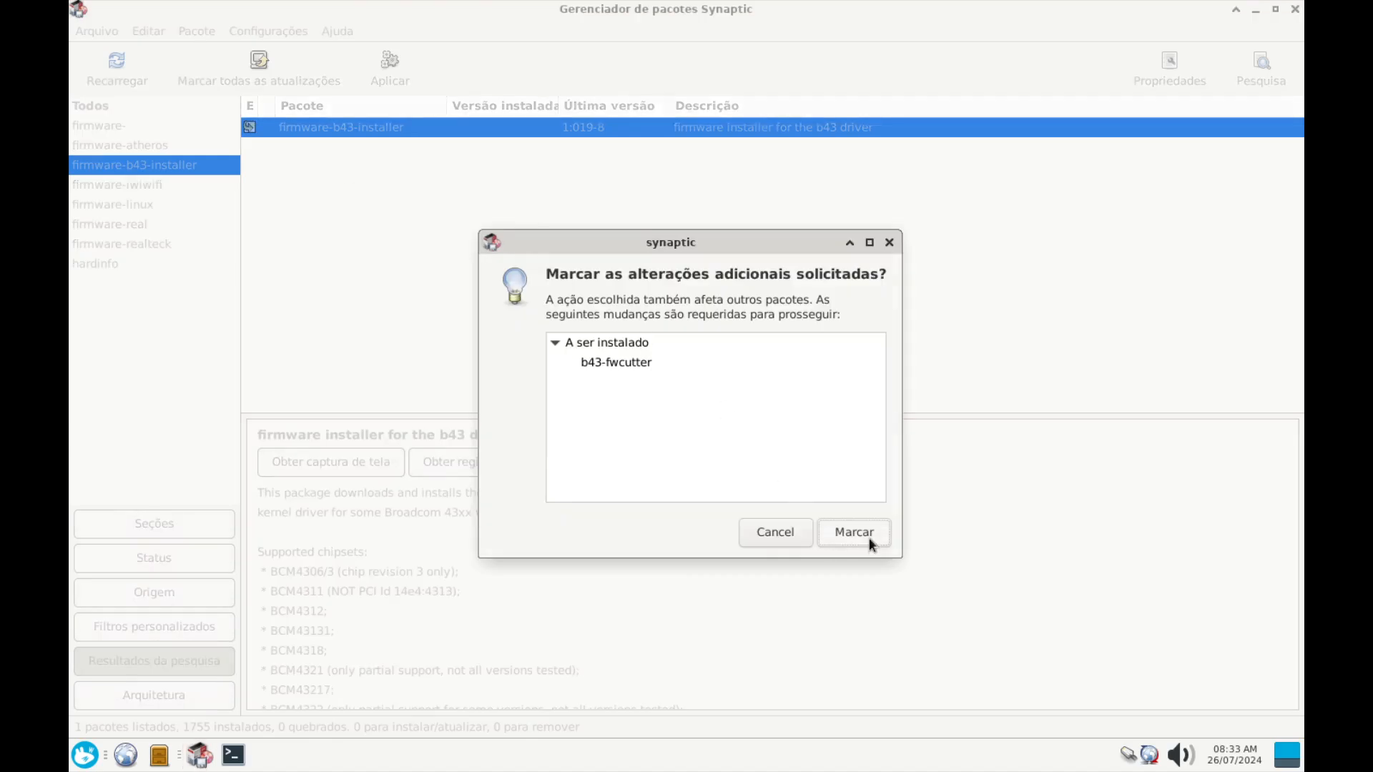
click(868, 536)
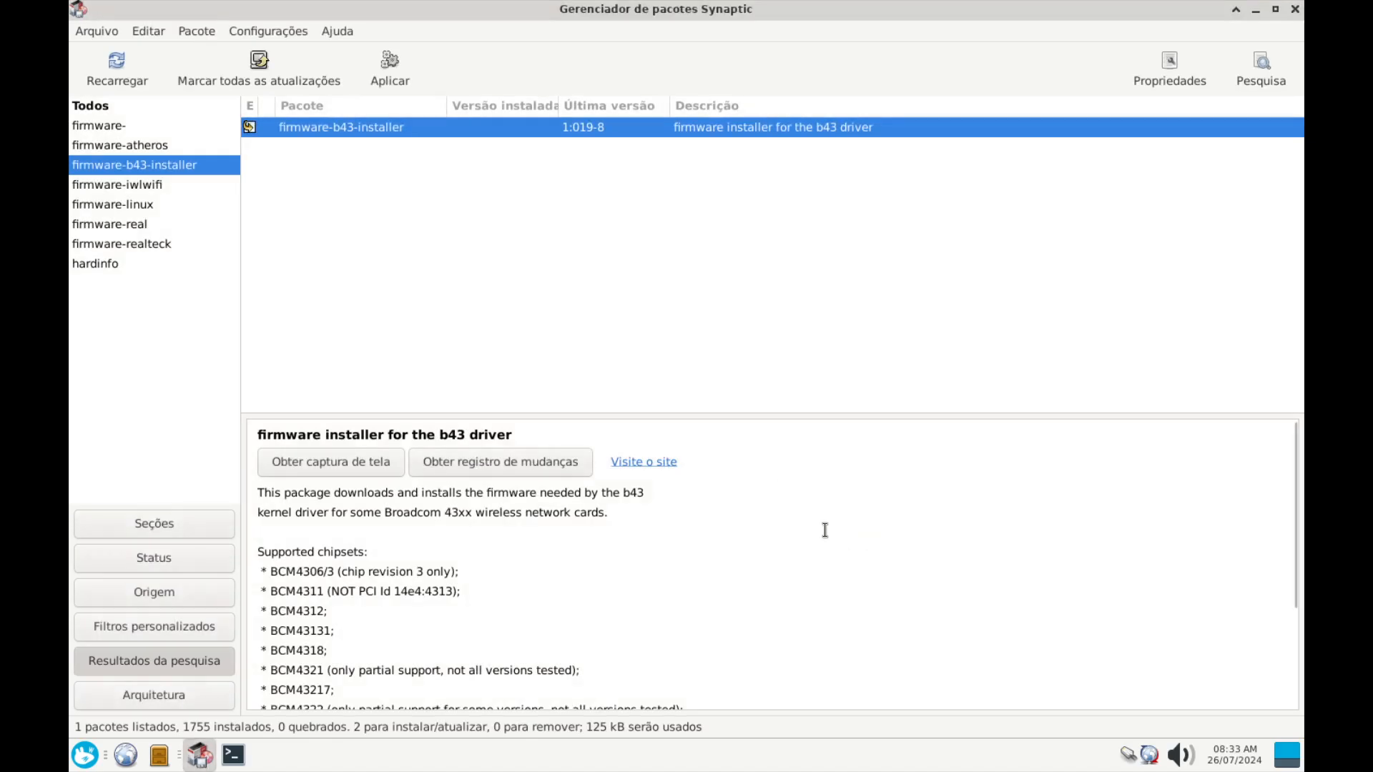
Search for firmware-b43legacy-installer and mark it for installation too
click(1259, 65)
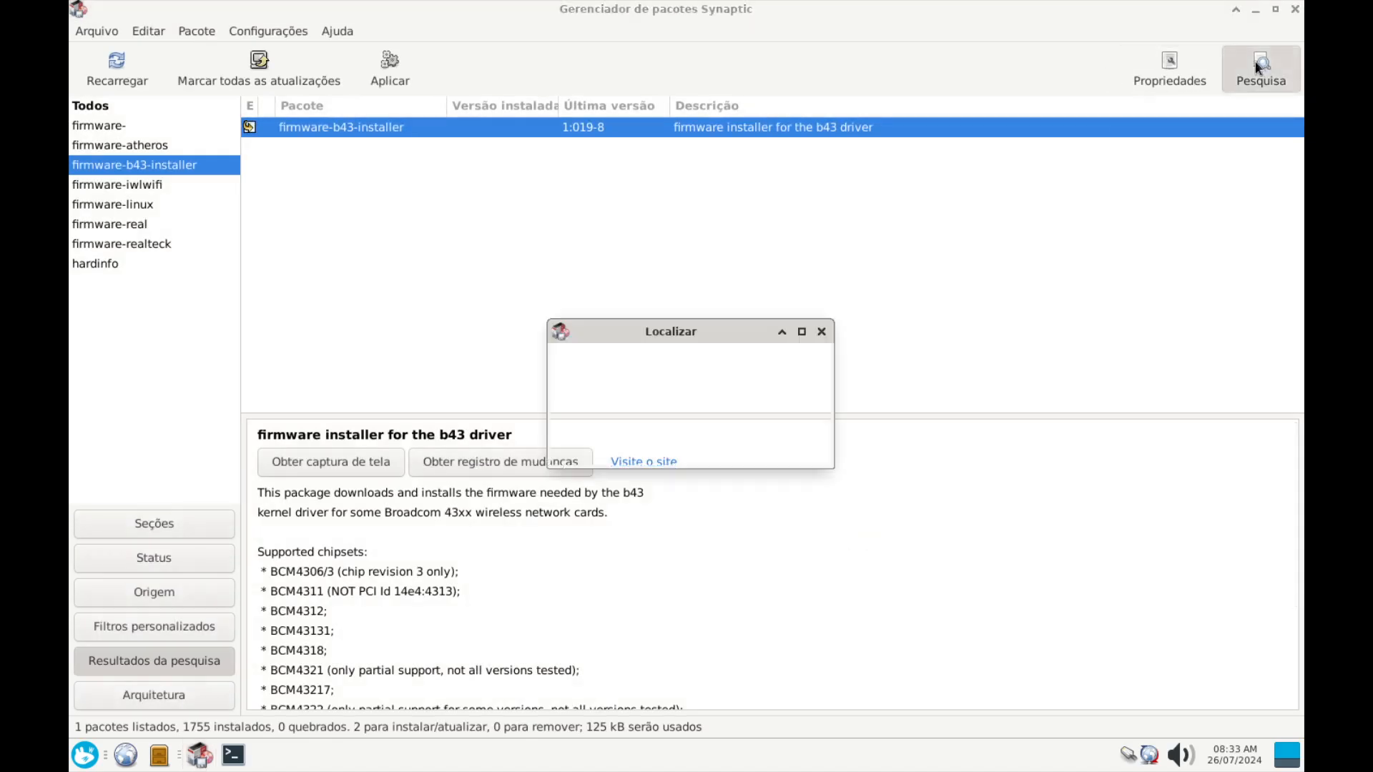
click(752, 369)
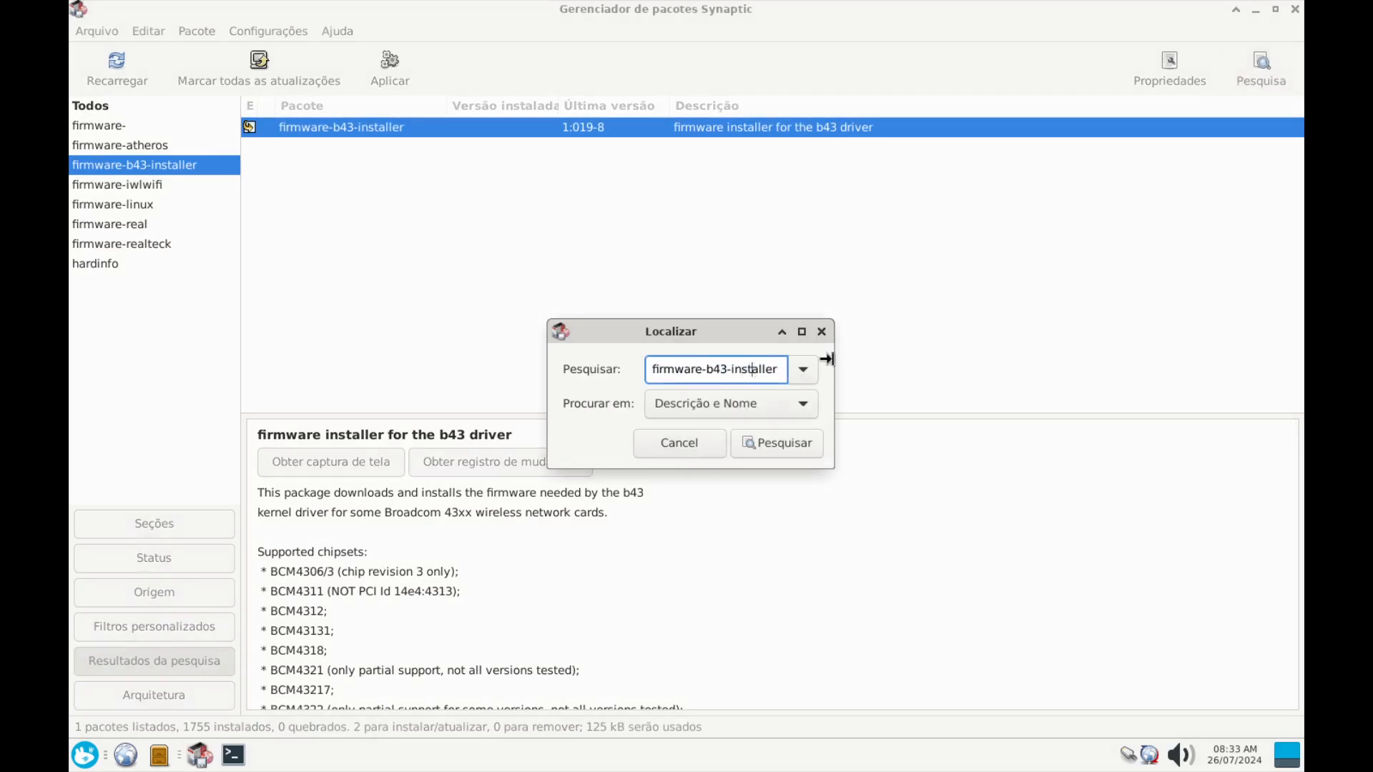
double_click(774, 361)
key(BackSpace)
key(BackSpace)
text(legacy-insta)
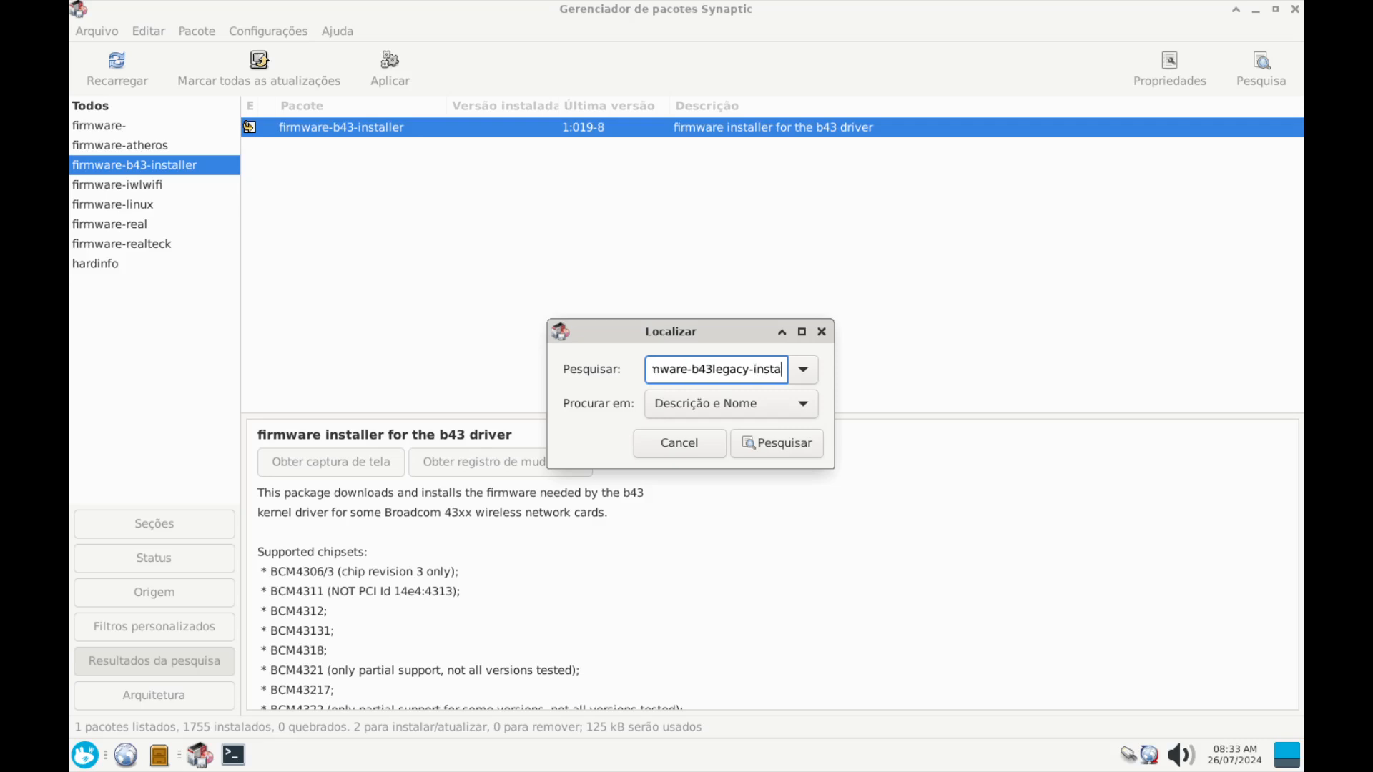
text(ller)
key(Return)
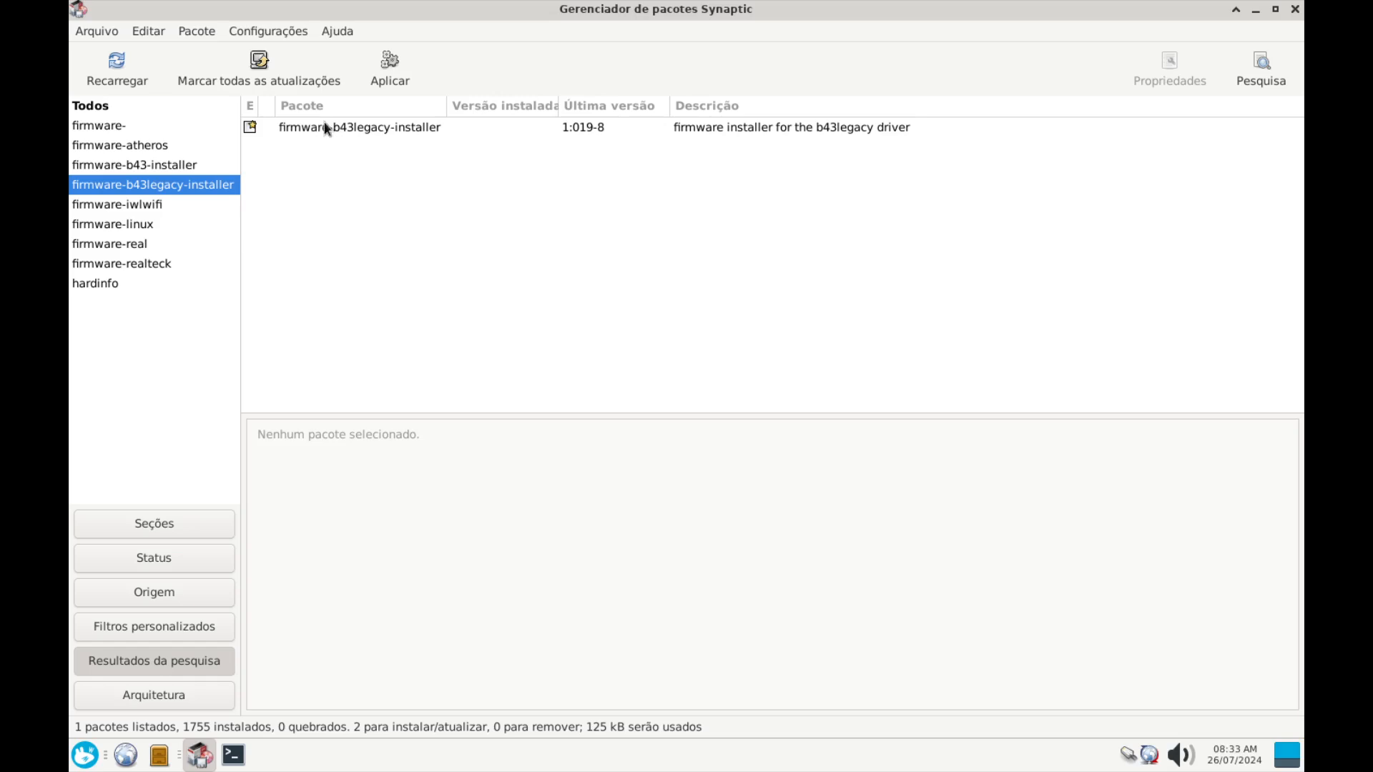
right_click(322, 132)
click(379, 160)
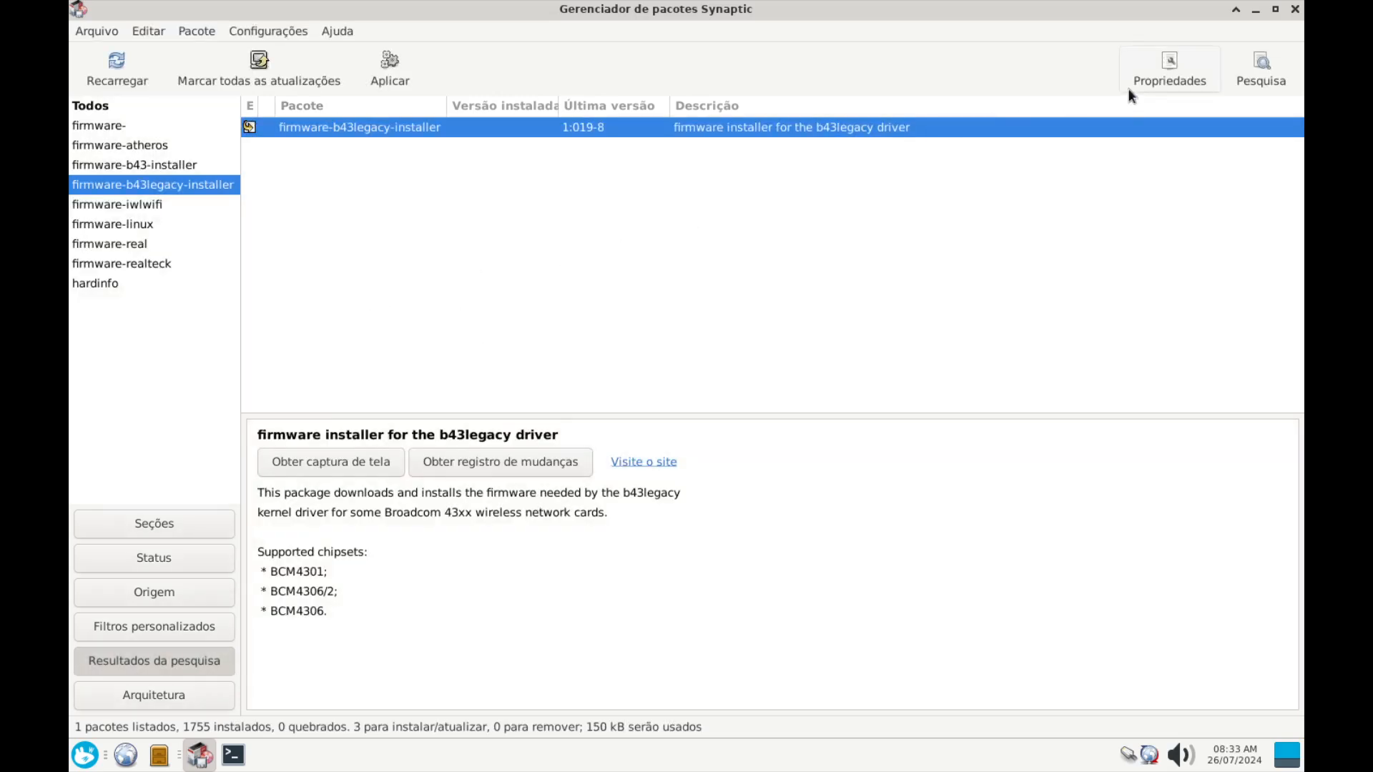
Apply the three queued firmware packages and close the finished installation window
click(390, 69)
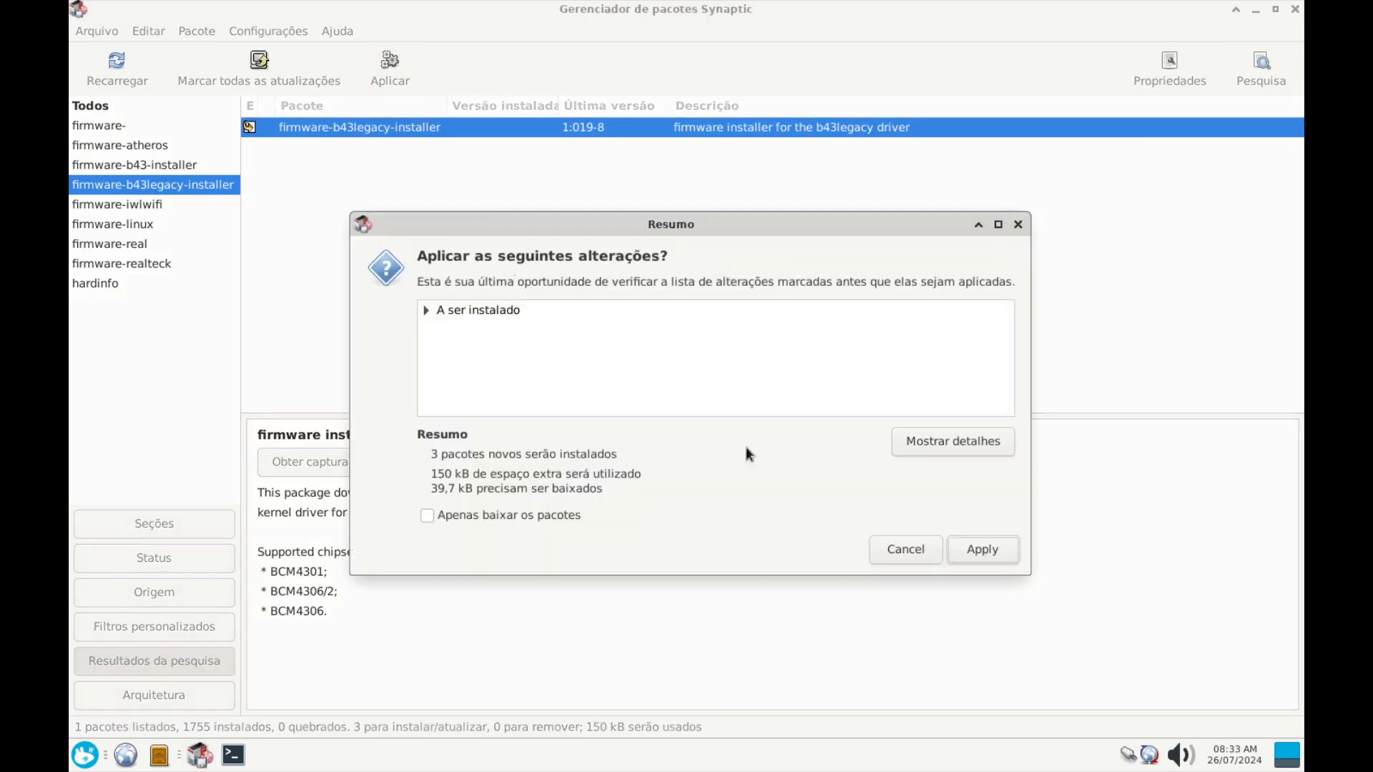
click(1013, 559)
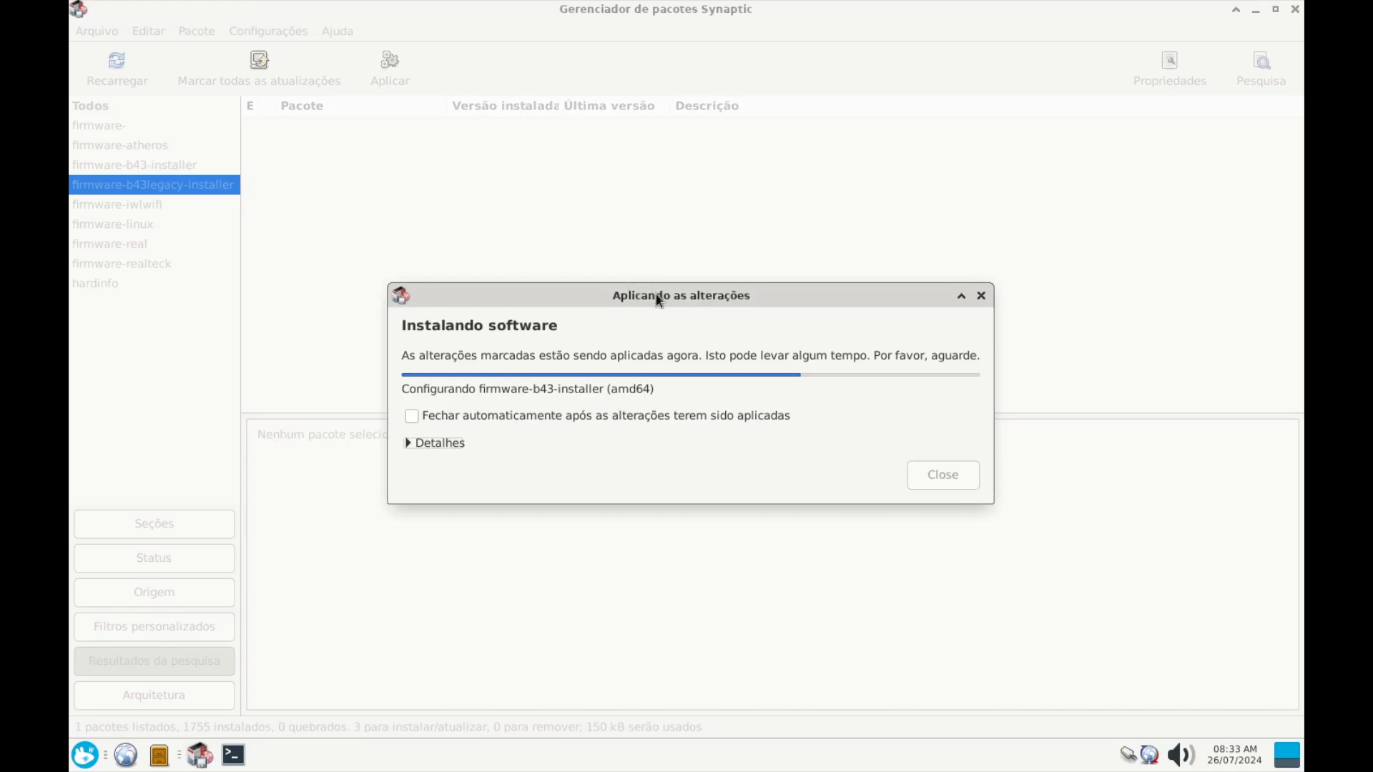
drag(660, 280, 673, 207)
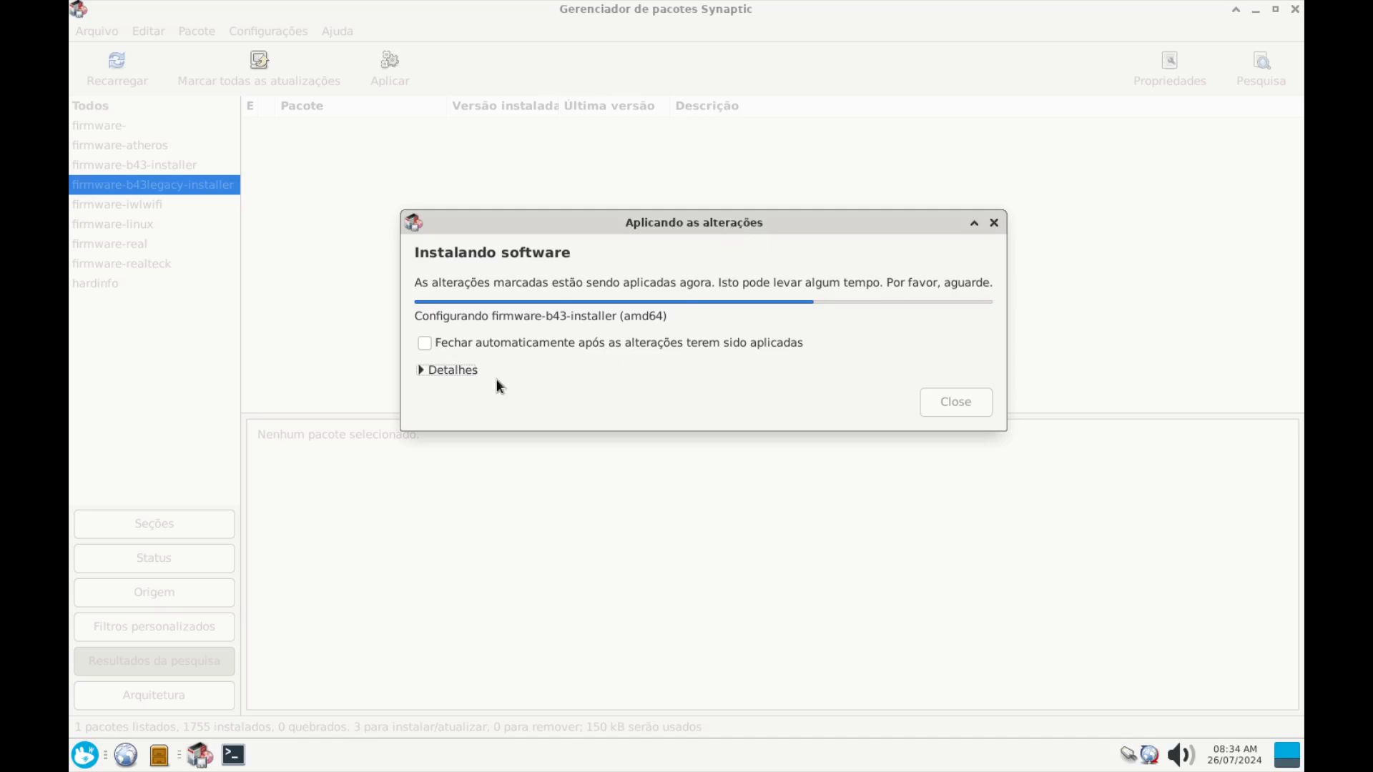
click(421, 370)
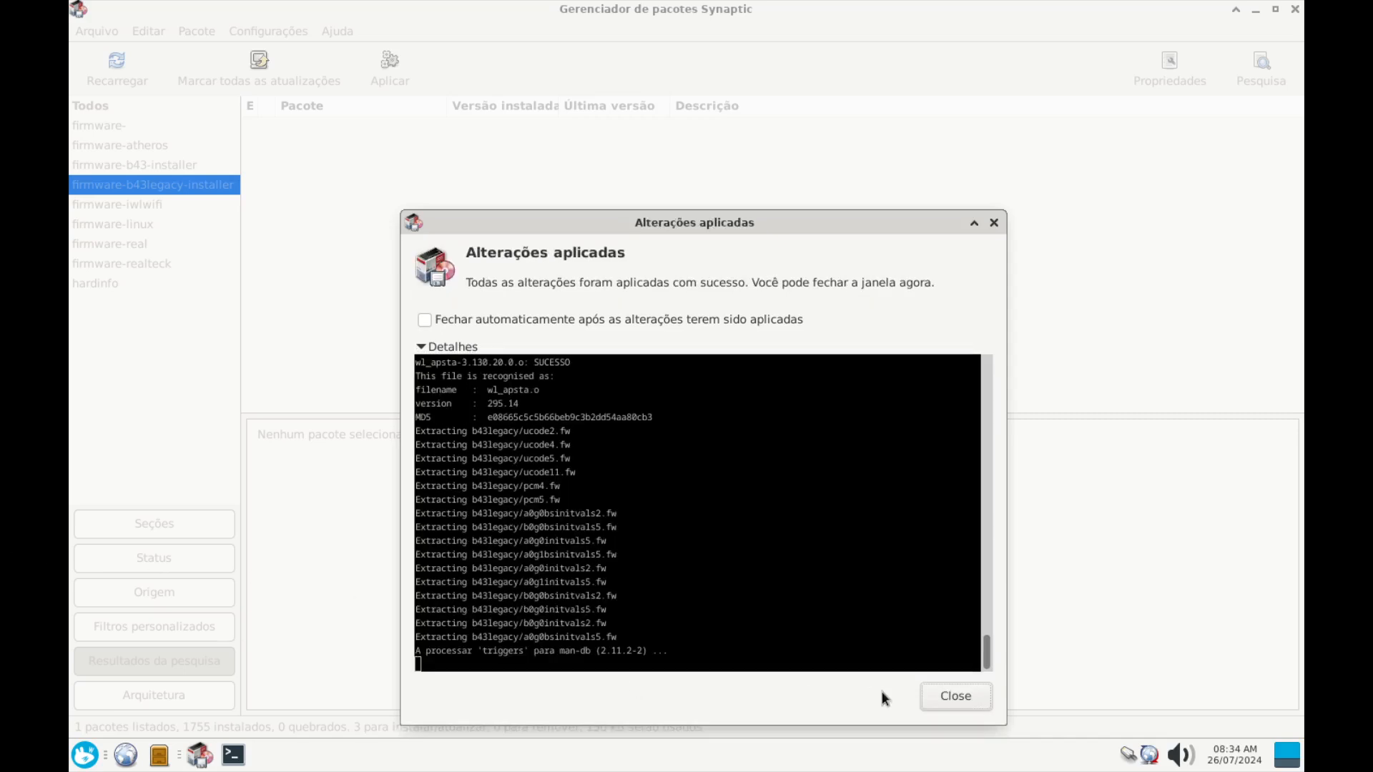
click(959, 697)
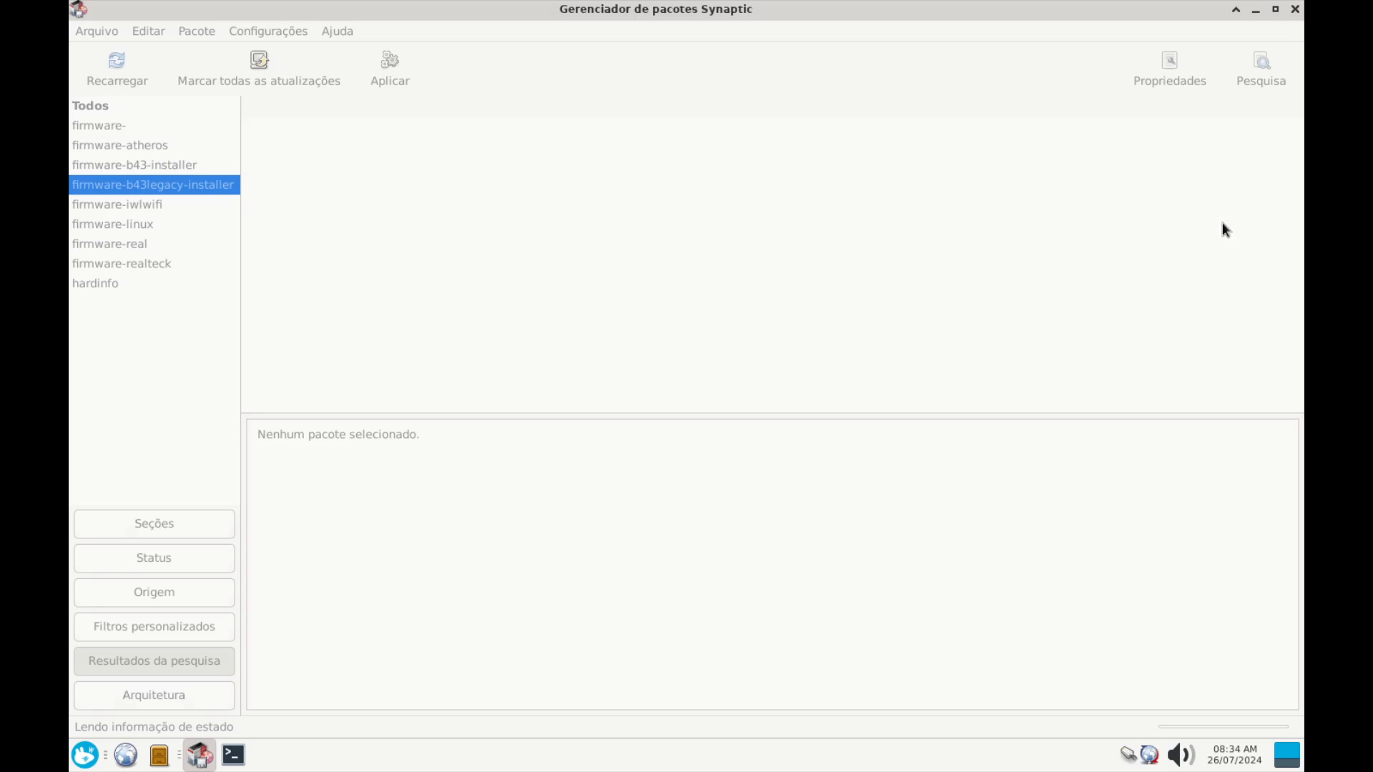
click(1261, 65)
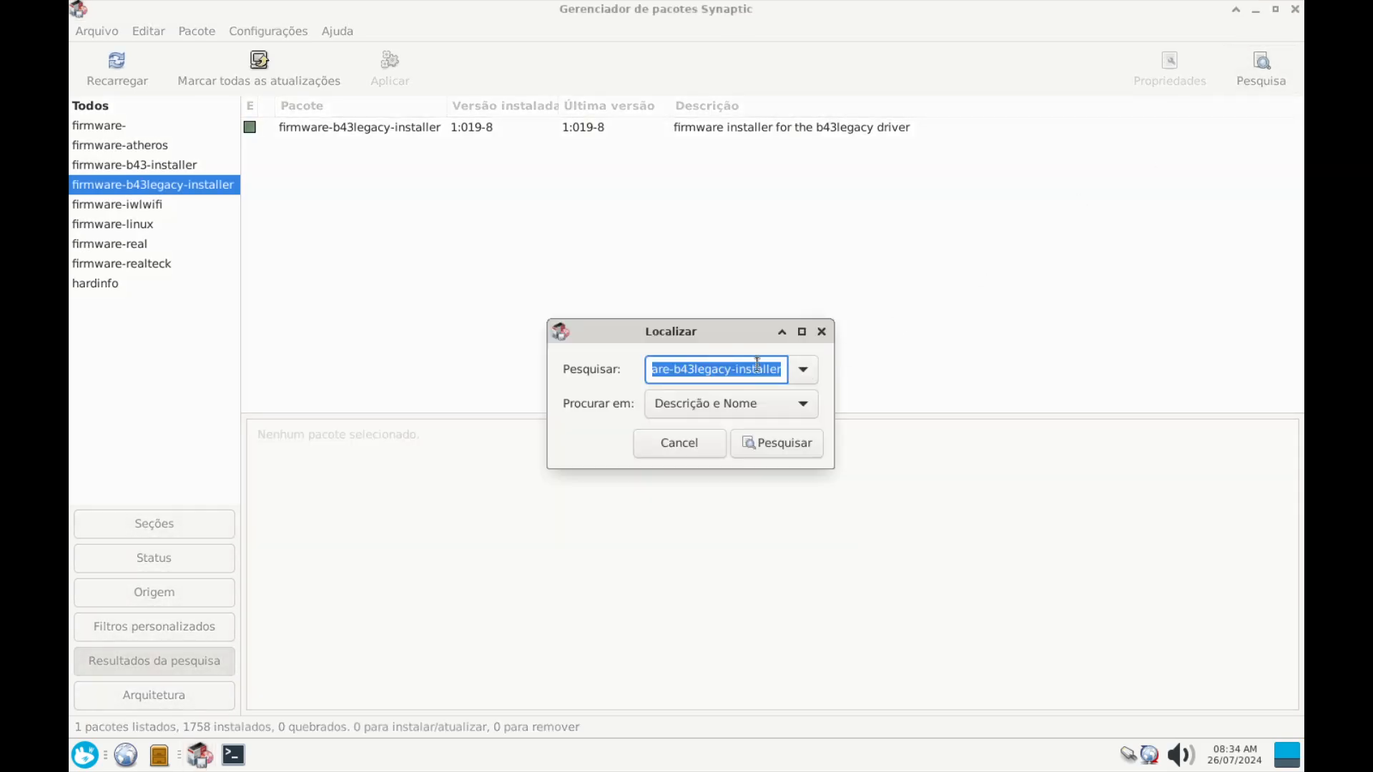
Search for firmware-amd-graphics and scroll through its list of included firmware files
click(778, 371)
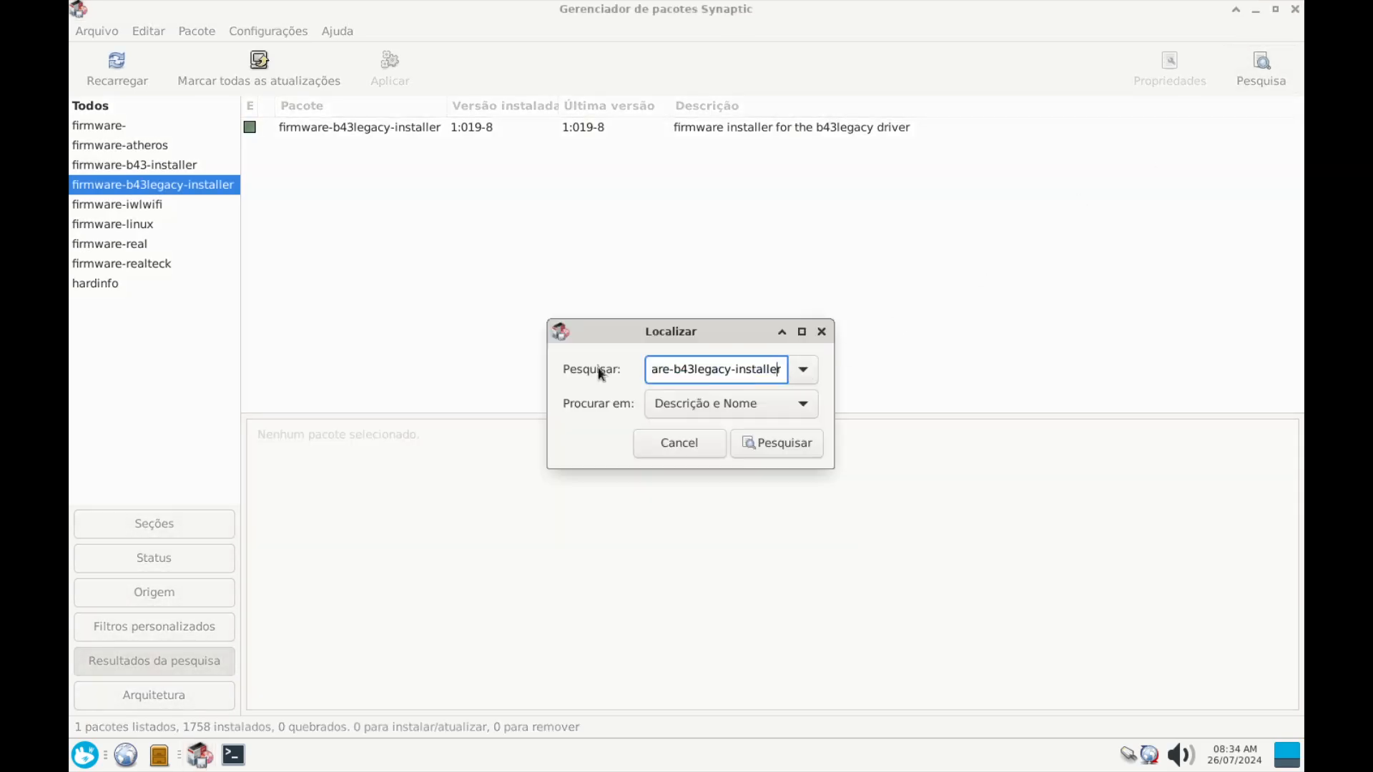
key(BackSpace)
key(BackSpace)
key(BackSpace)
key(BackSpace)
key(BackSpace)
key(BackSpace)
key(BackSpace)
key(BackSpace)
key(BackSpace)
key(BackSpace)
key(BackSpace)
key(BackSpace)
key(BackSpace)
key(BackSpace)
key(BackSpace)
key(BackSpace)
key(BackSpace)
key(BackSpace)
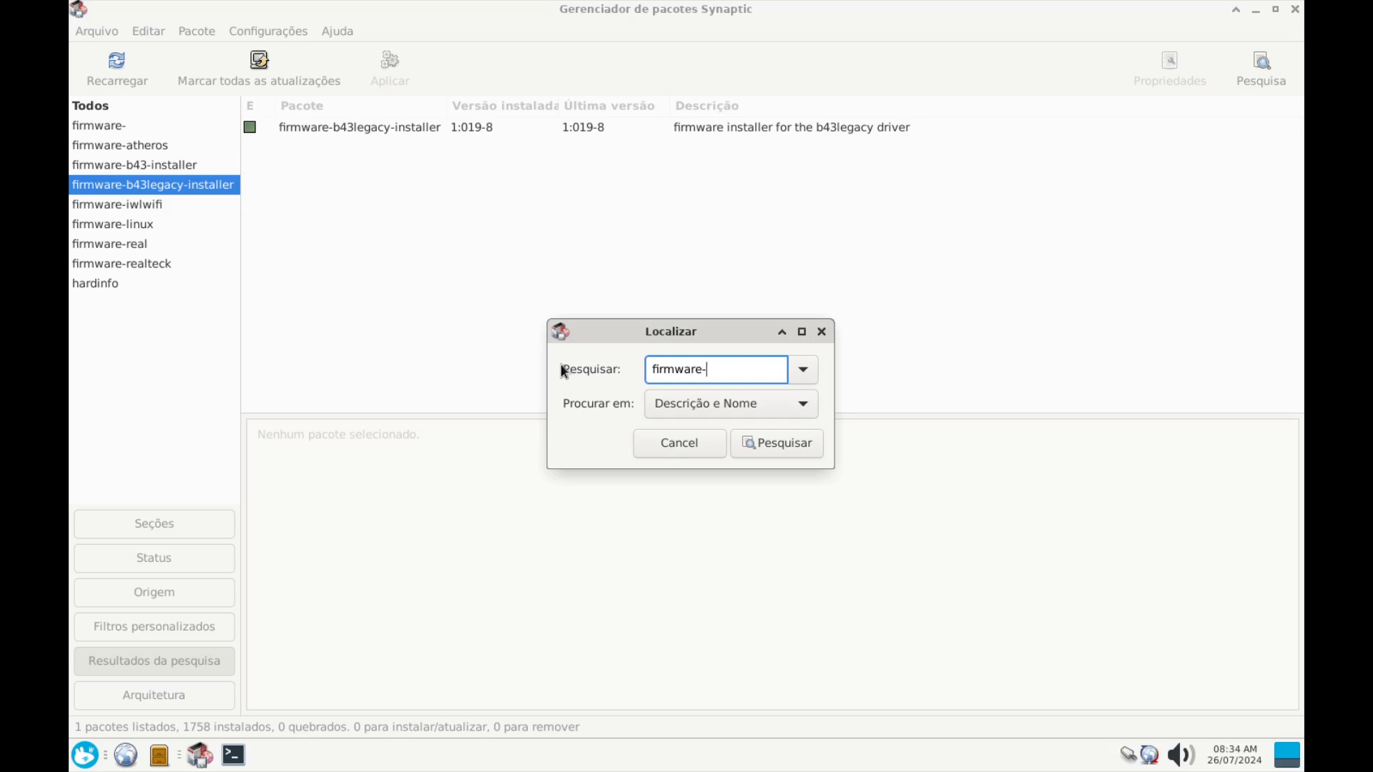
text(amd-graphics)
key(Return)
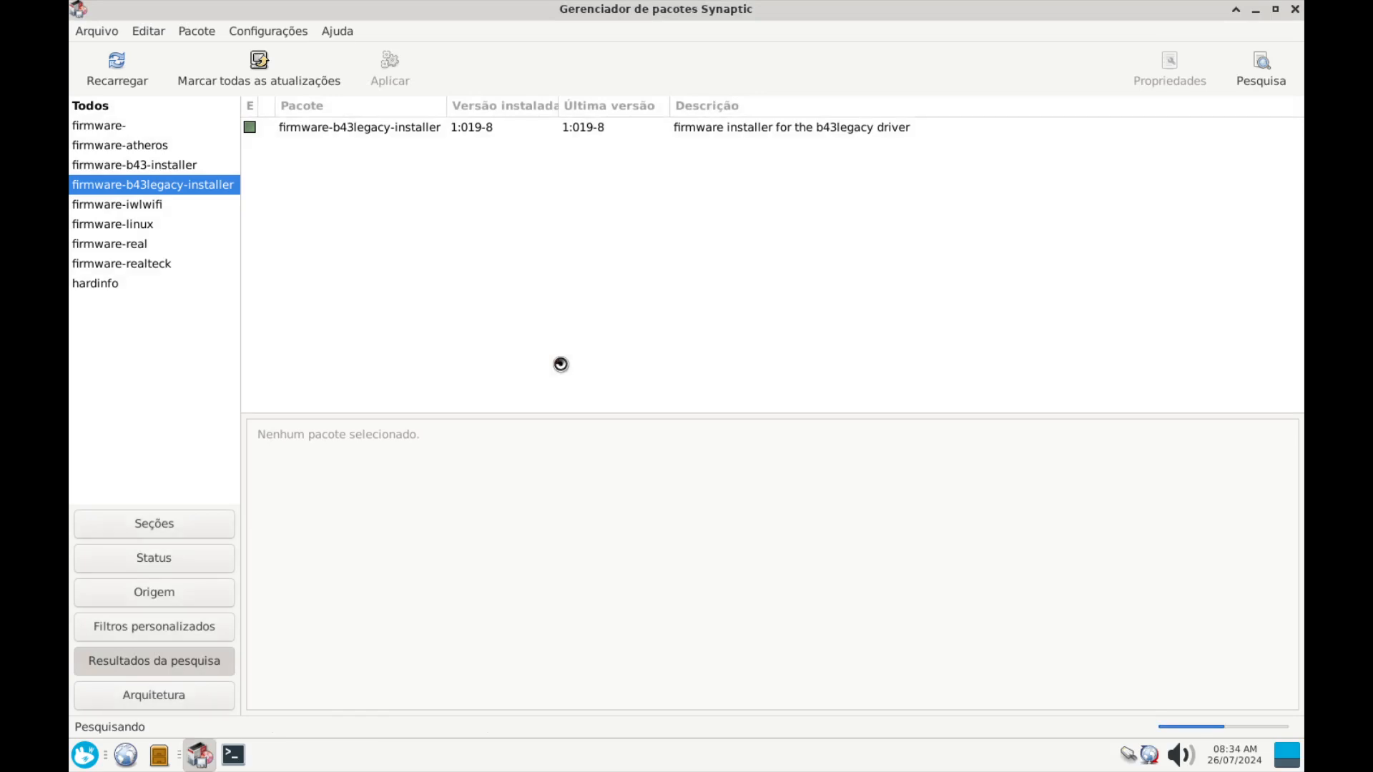
click(372, 131)
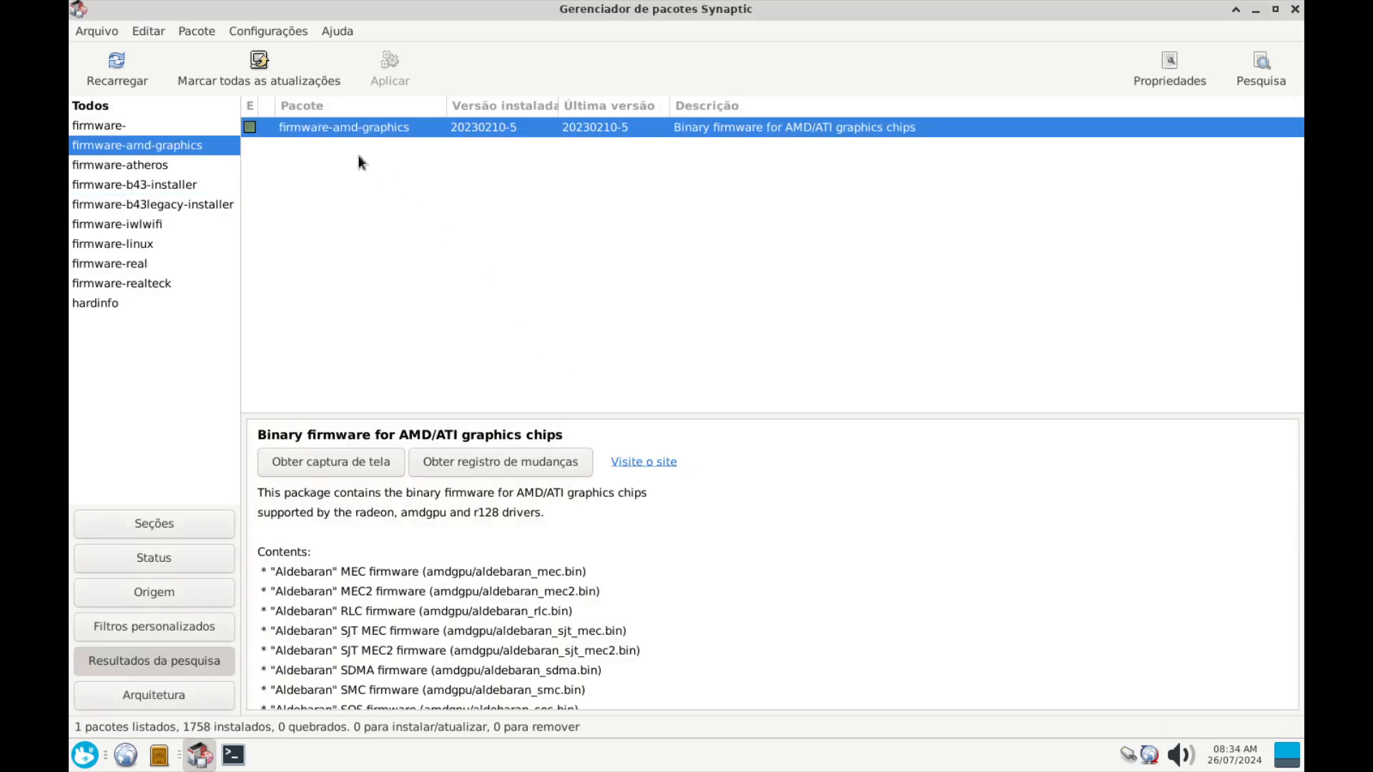
scroll(466, 597, down, 6)
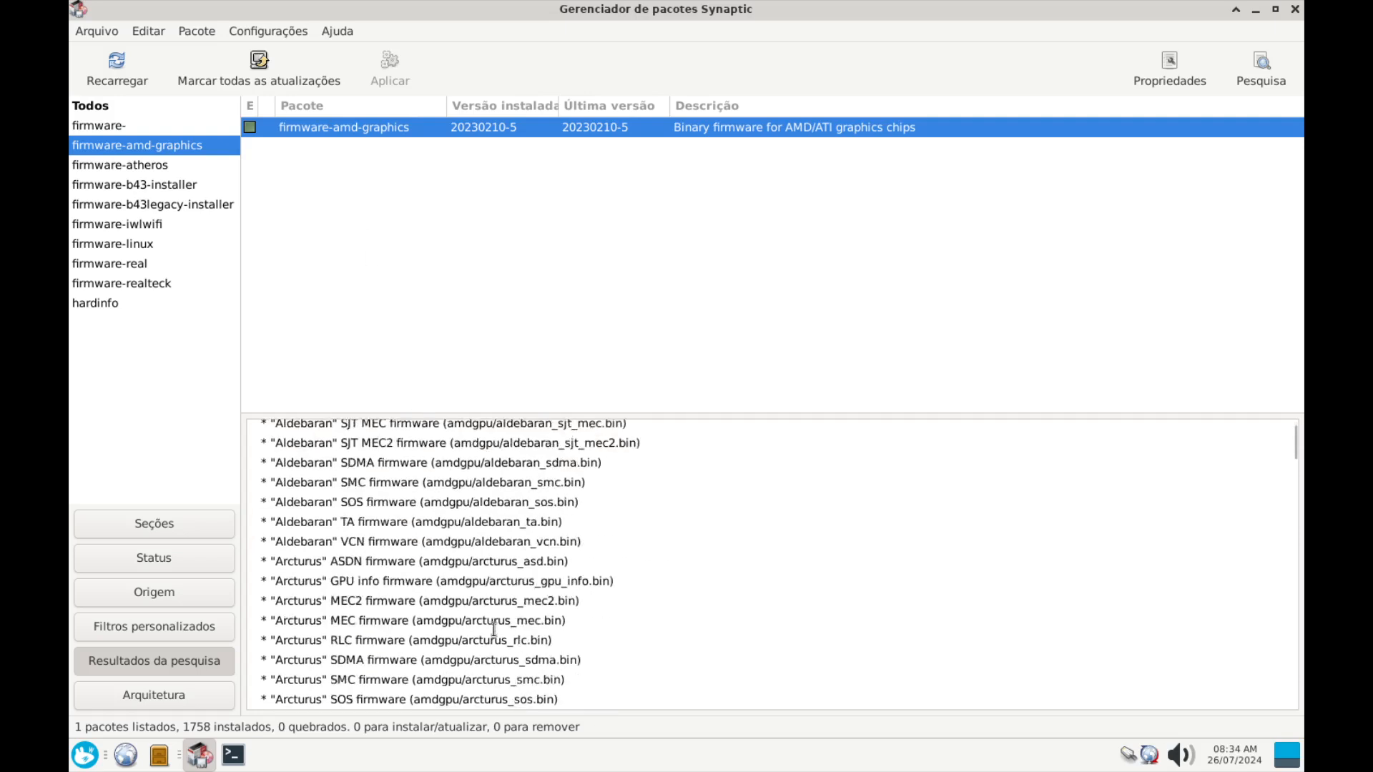
scroll(501, 635, up, 7)
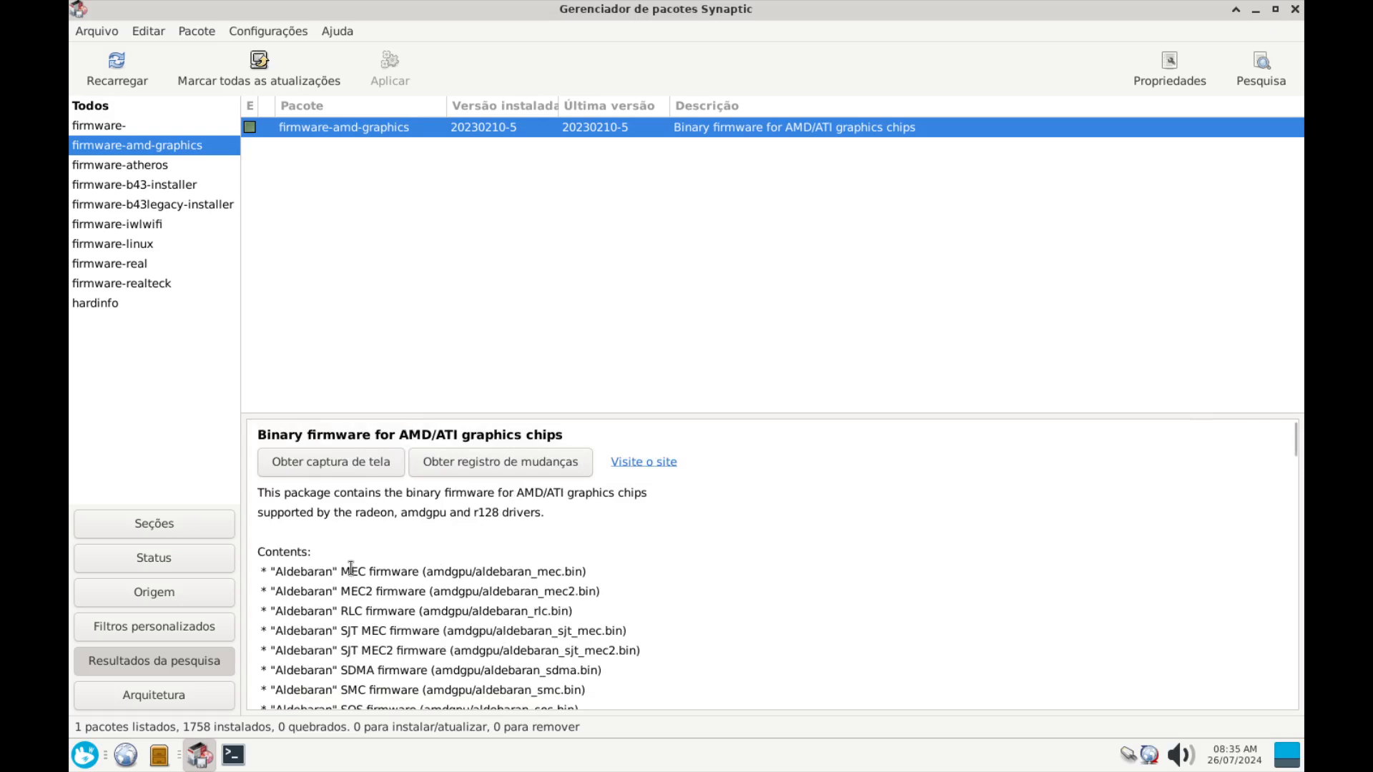
scroll(350, 597, down, 6)
scroll(351, 597, down, 10)
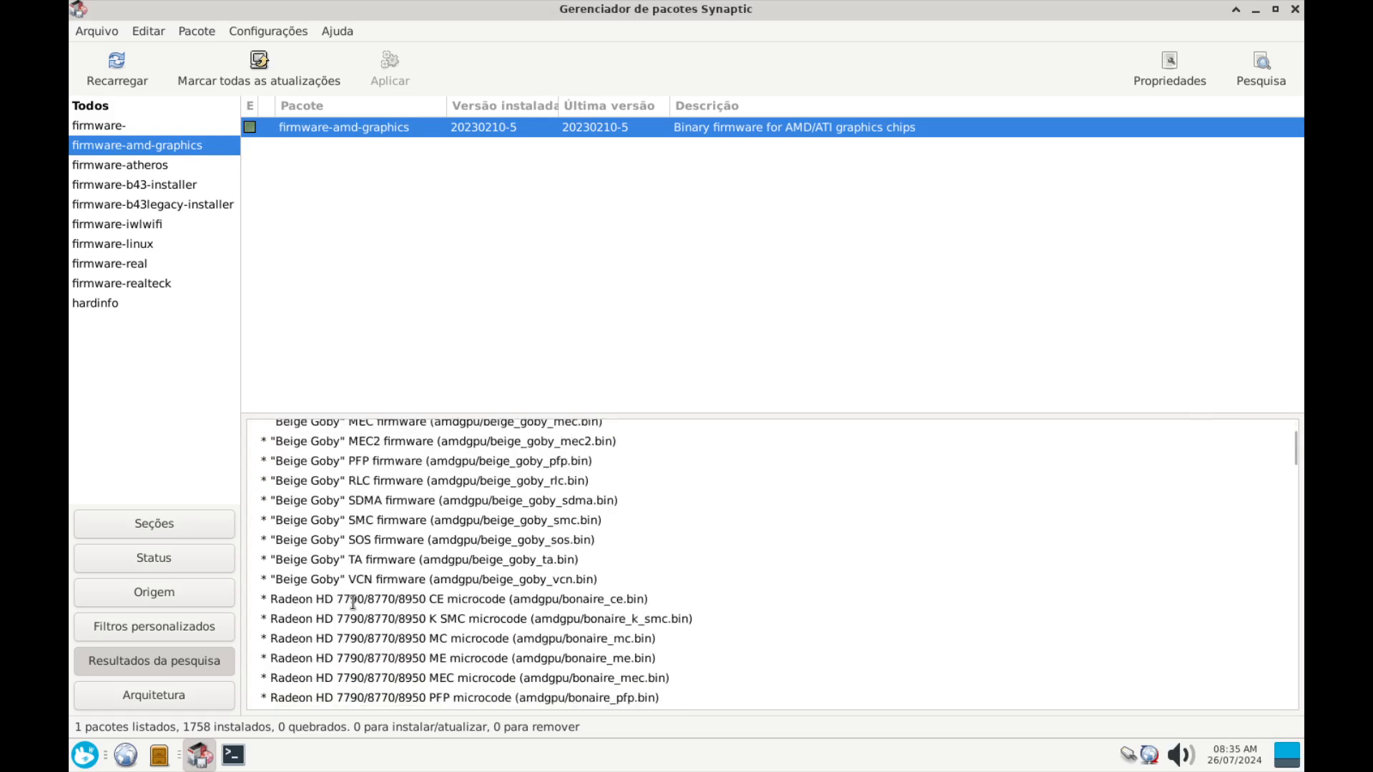
scroll(353, 603, down, 12)
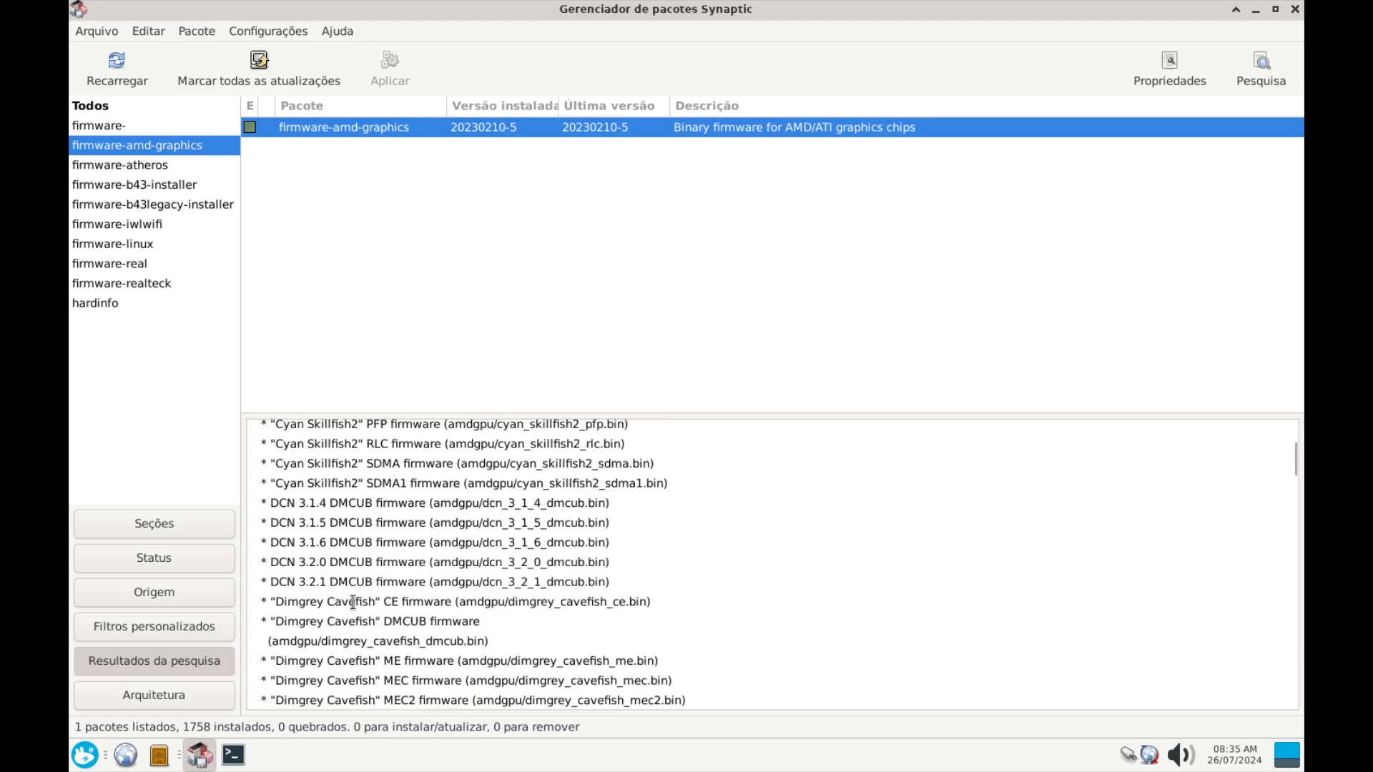
scroll(352, 603, down, 10)
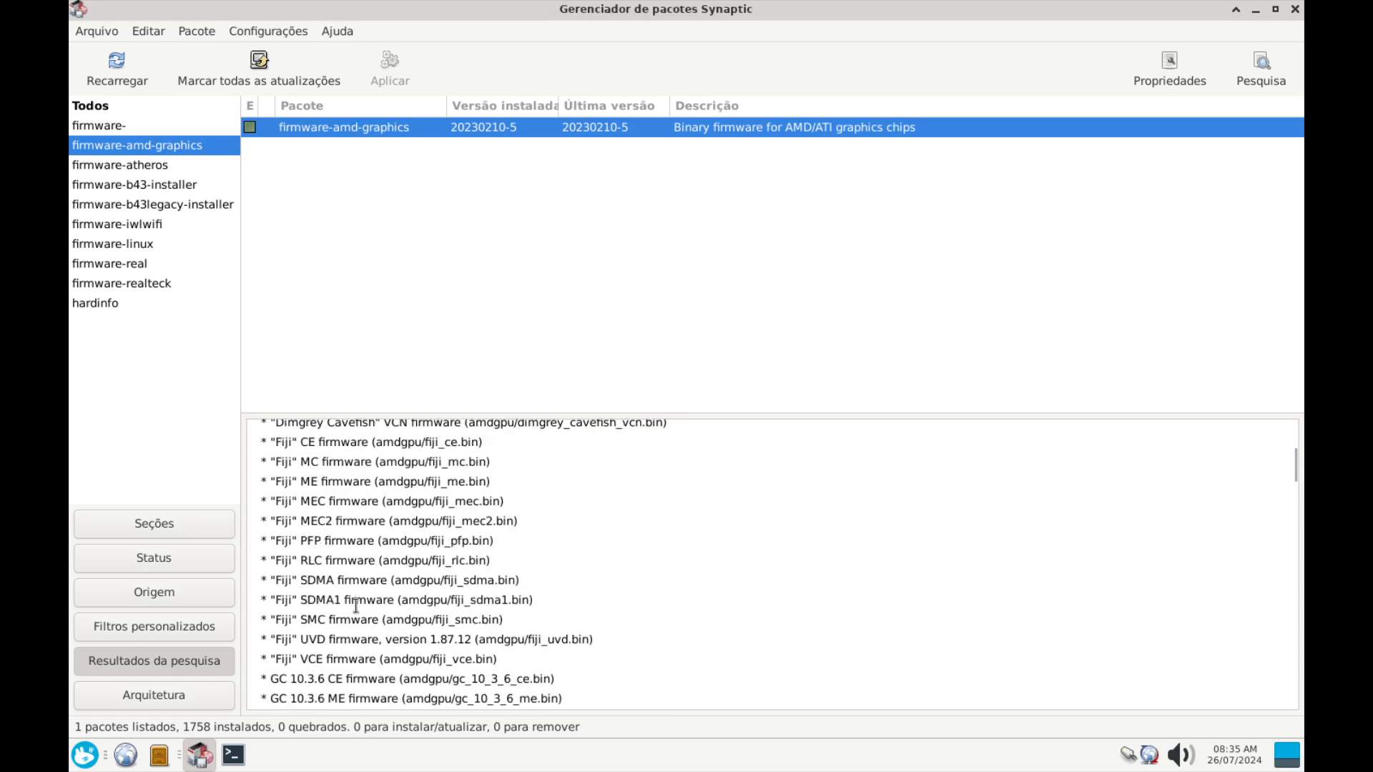
scroll(358, 610, down, 8)
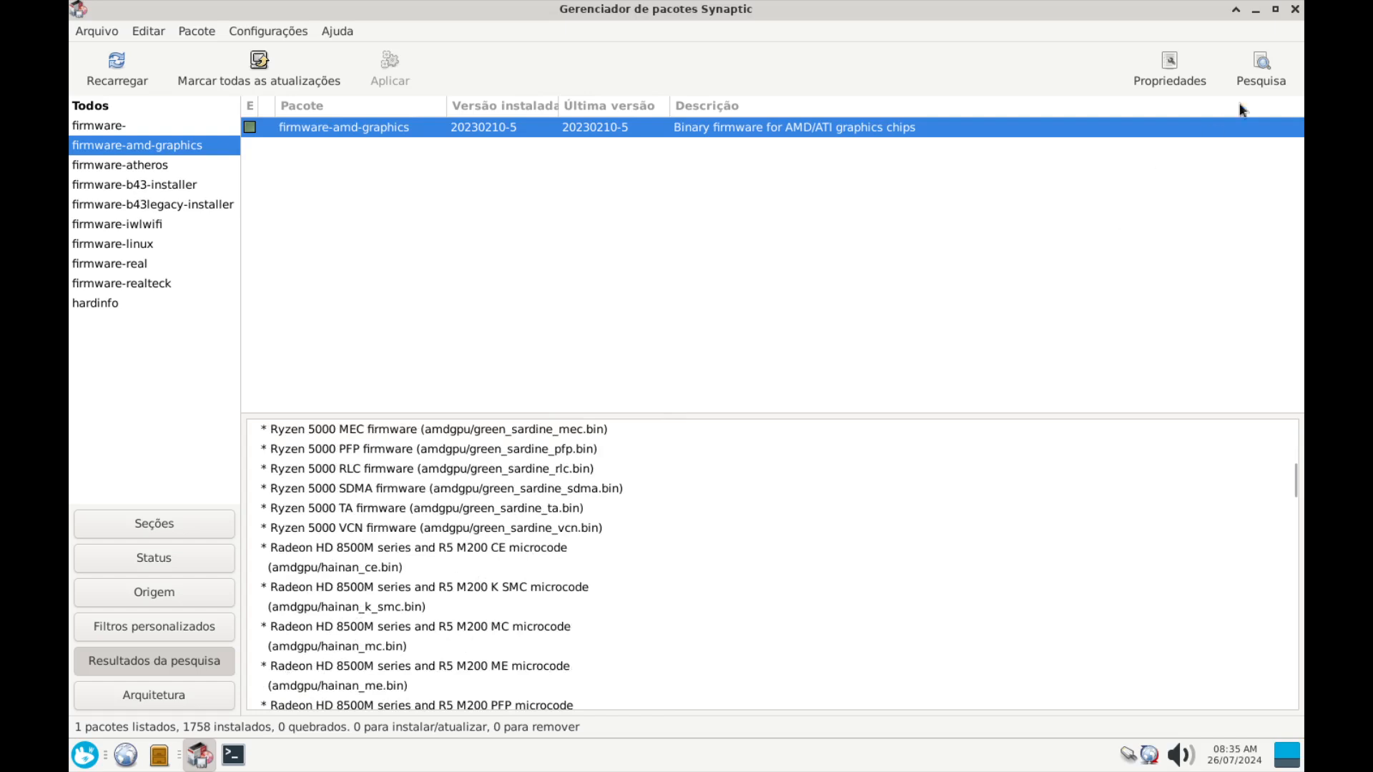
click(1261, 68)
Search amd64-microcode and compare its details with intel-microcode, both already installed
triple_click(737, 370)
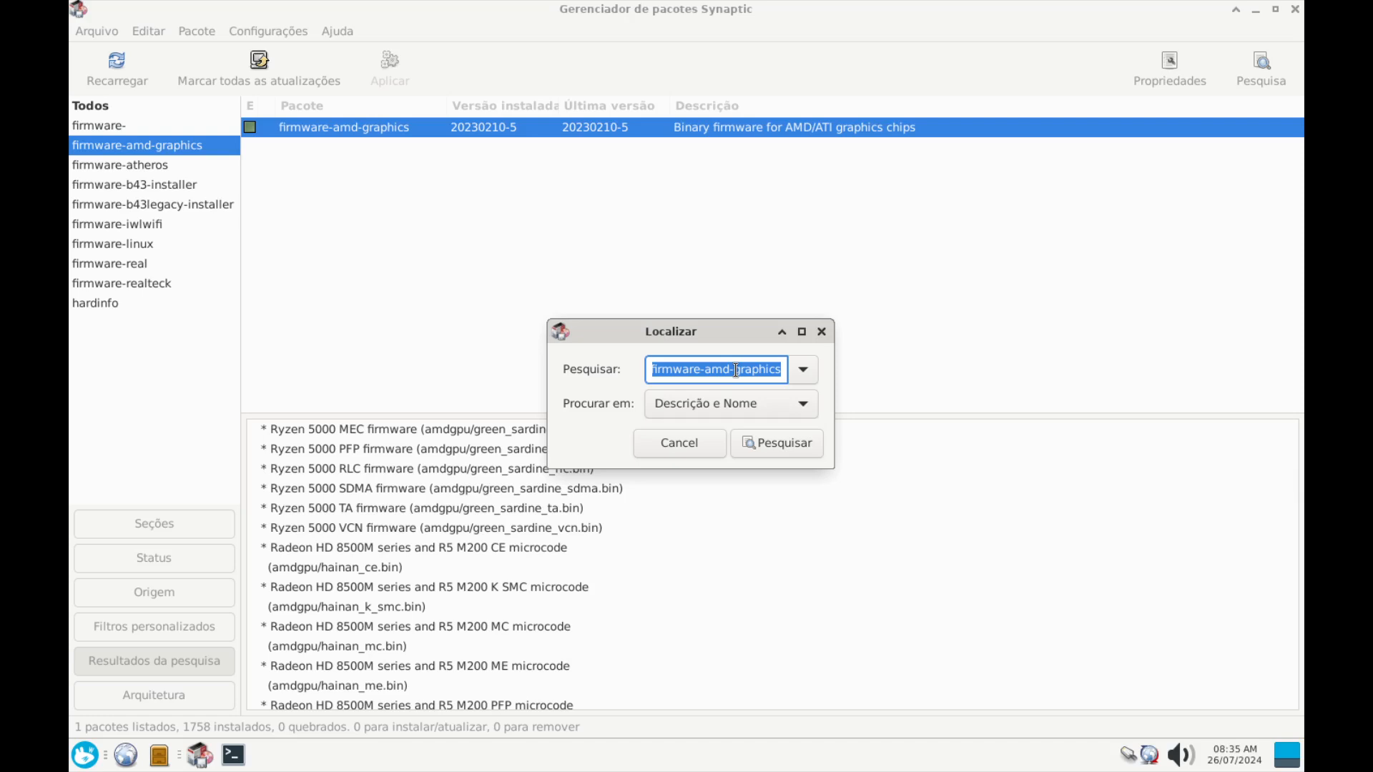
text(amd)
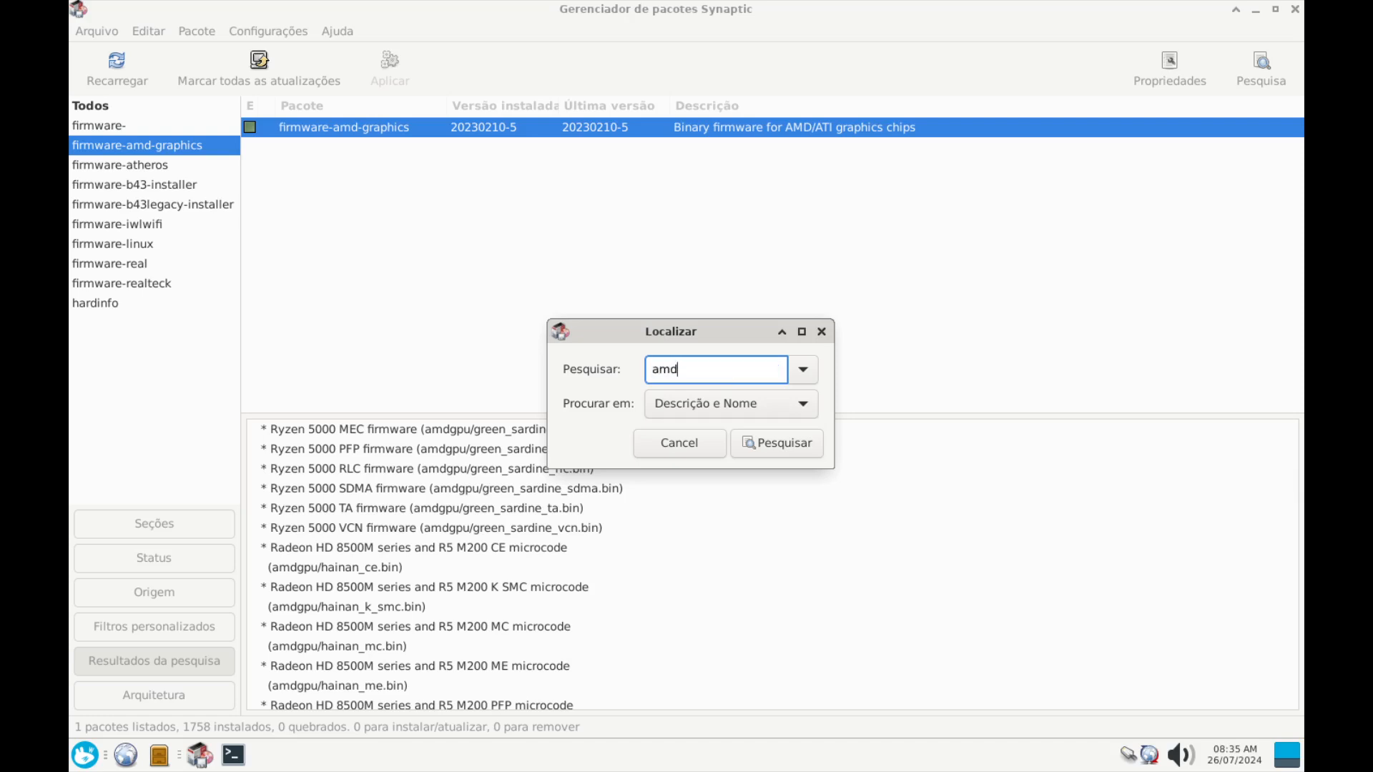
text(64-microcode)
key(Return)
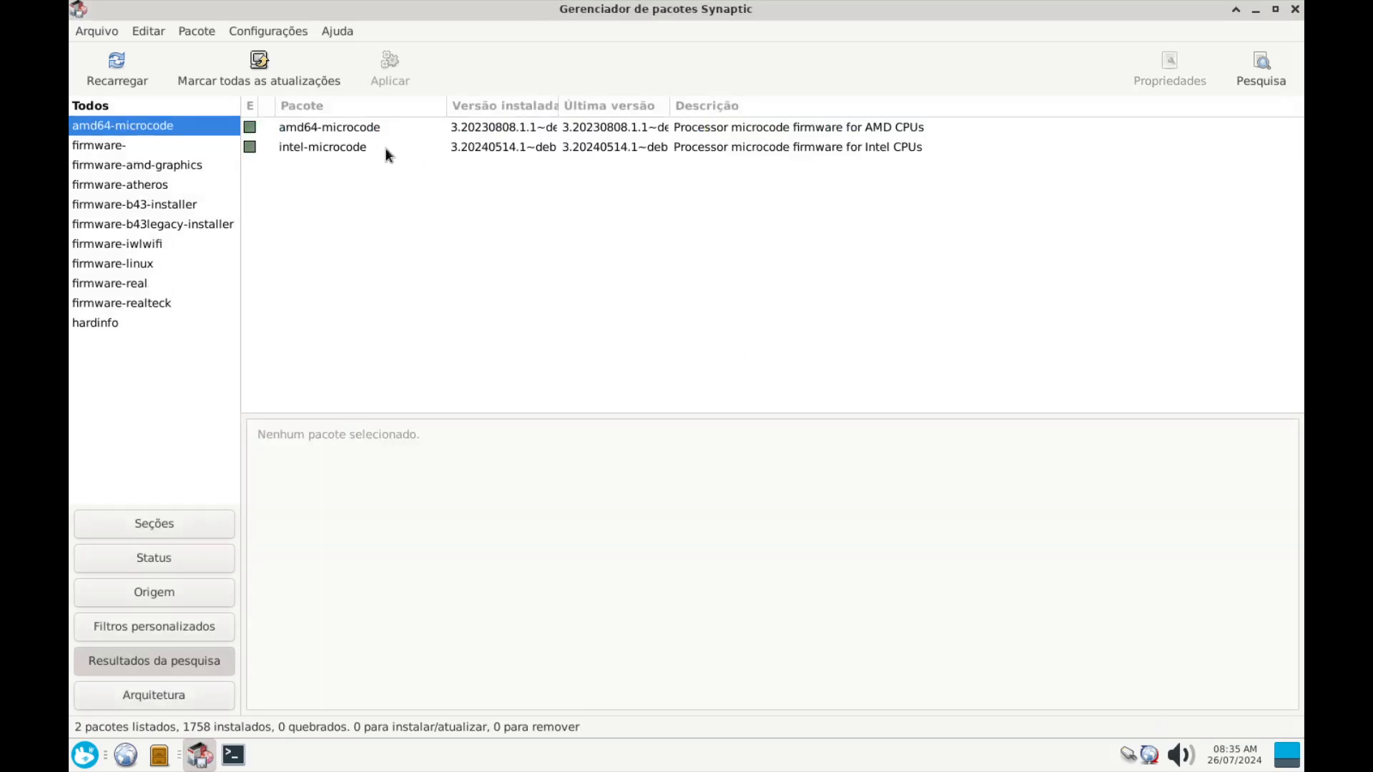
click(354, 134)
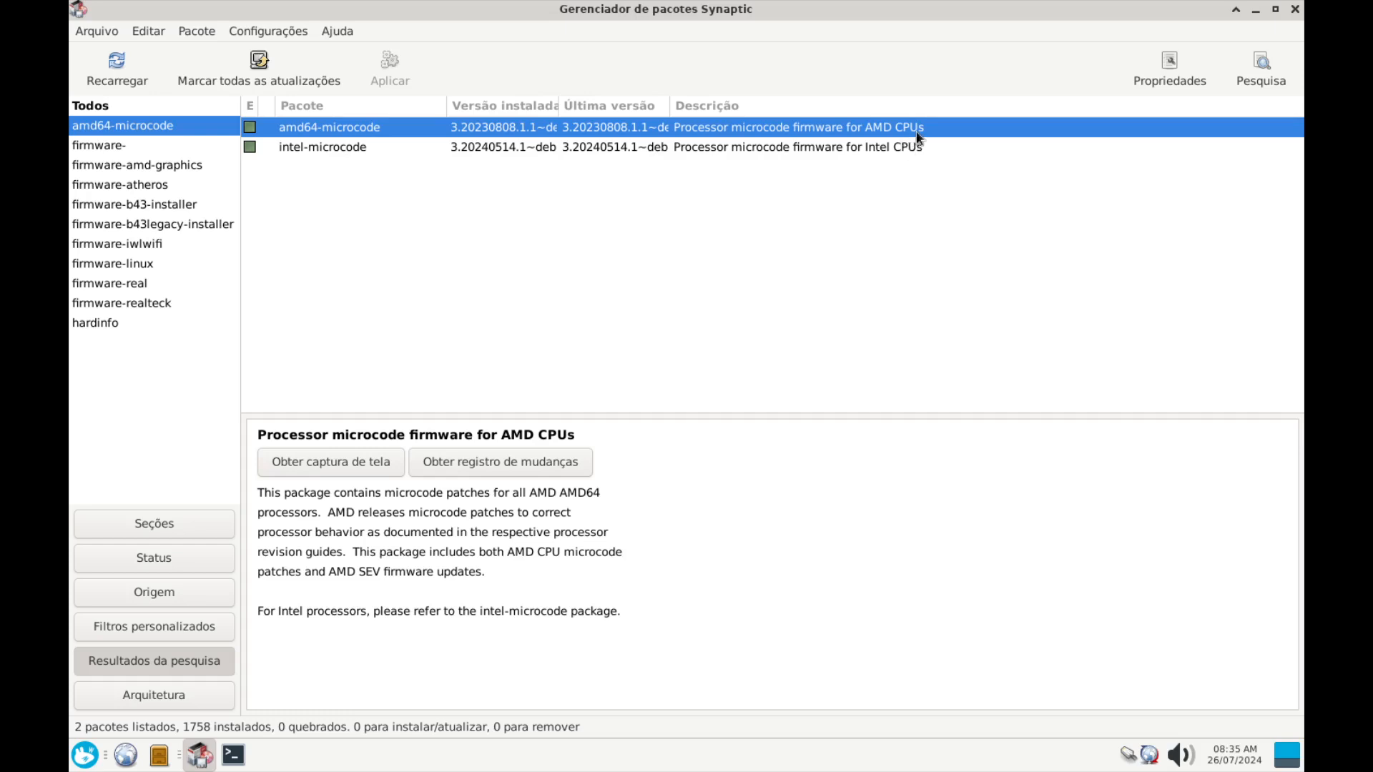
click(302, 148)
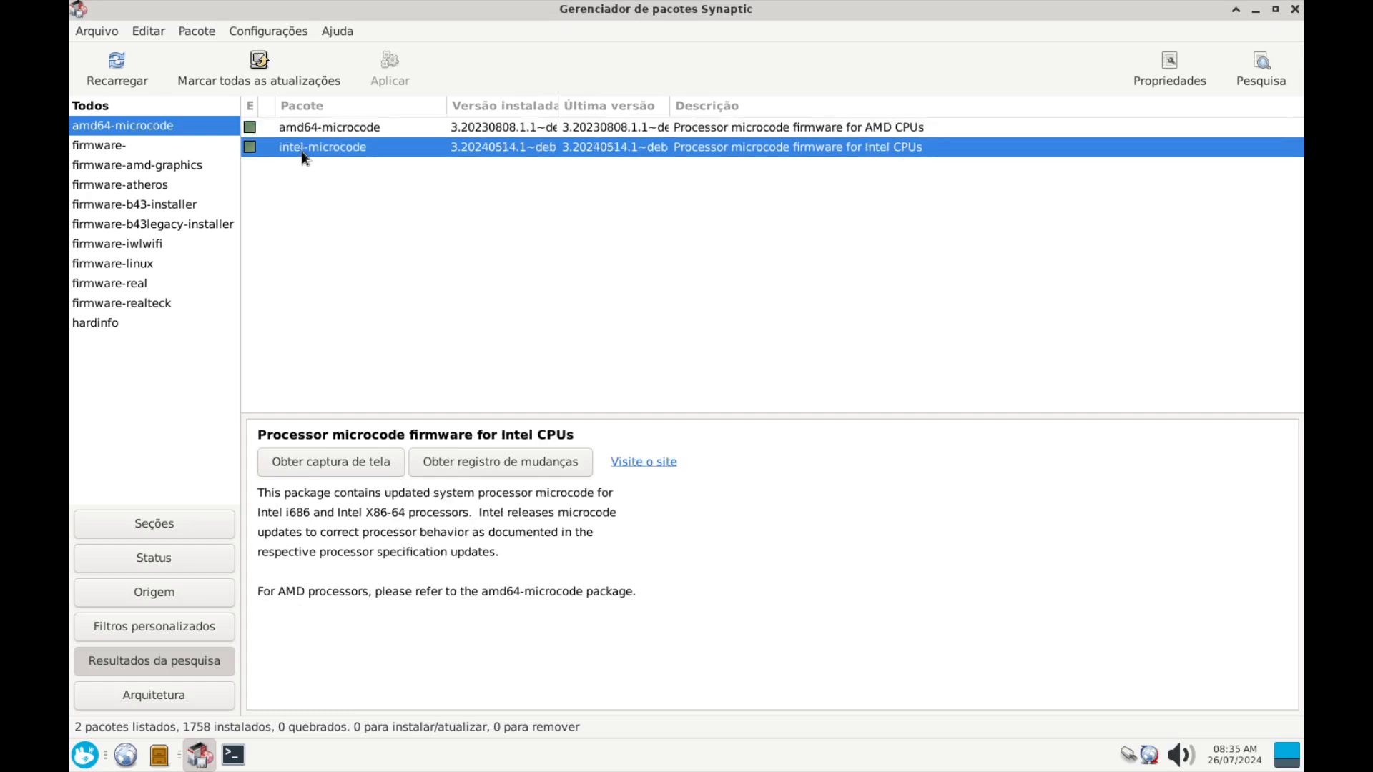
click(358, 132)
click(358, 152)
click(358, 133)
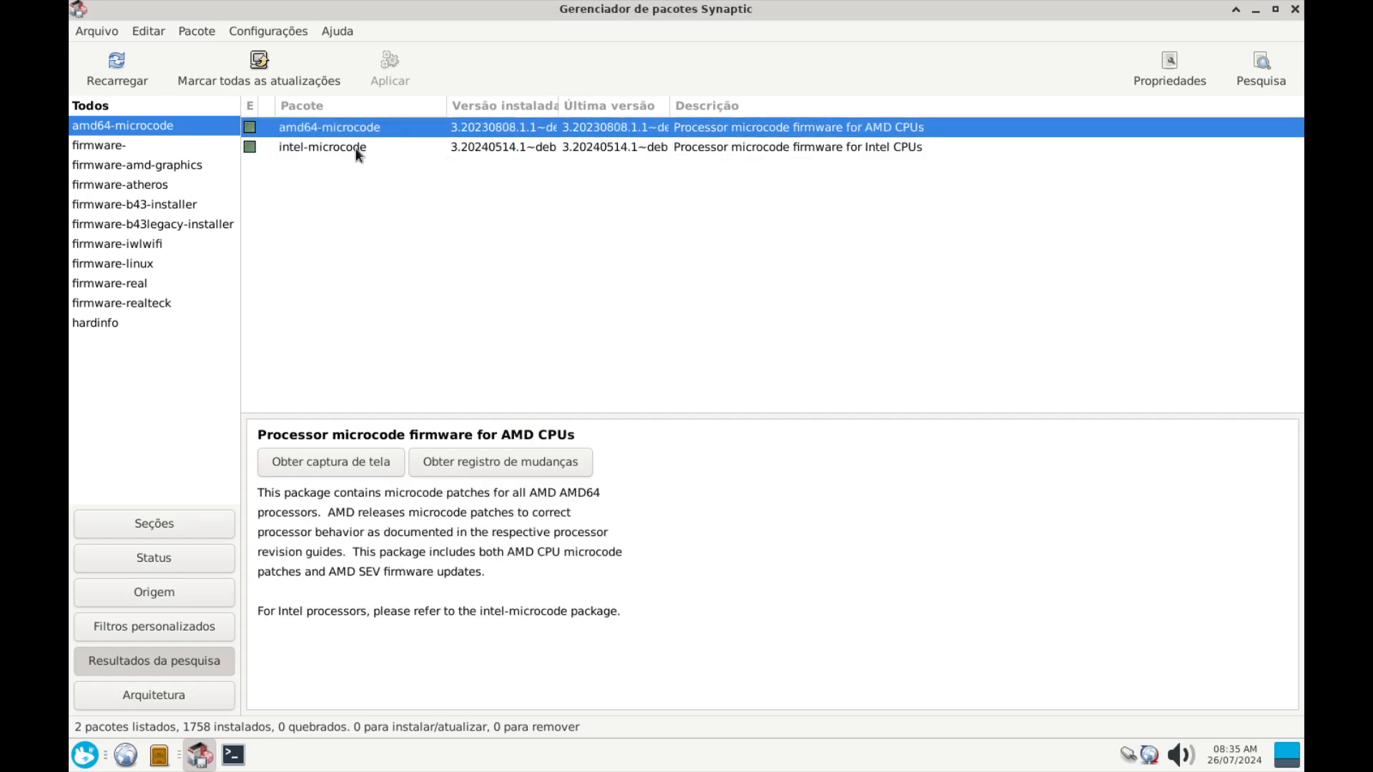
click(357, 152)
click(358, 133)
click(358, 150)
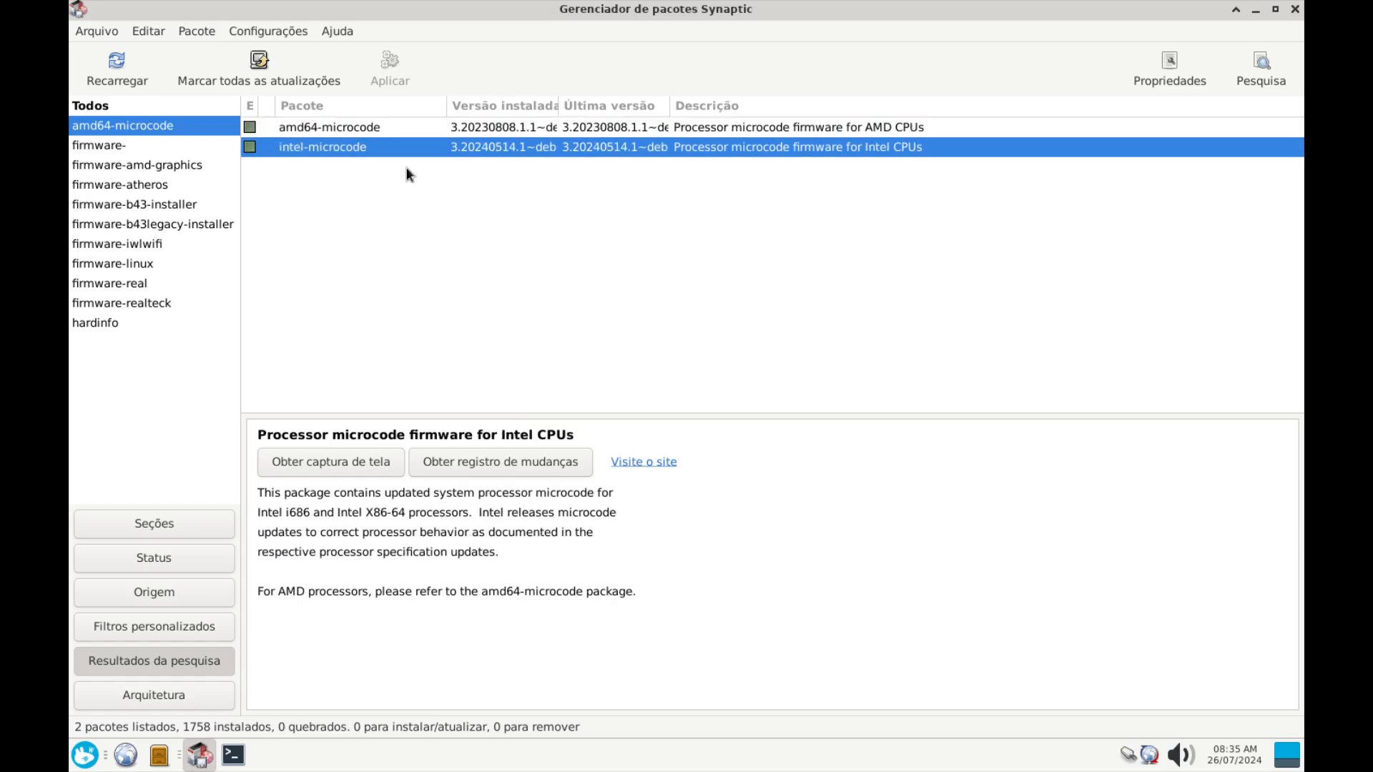
Replace the search term amd64-microcode with amdgcn-tools and run the search
click(1262, 67)
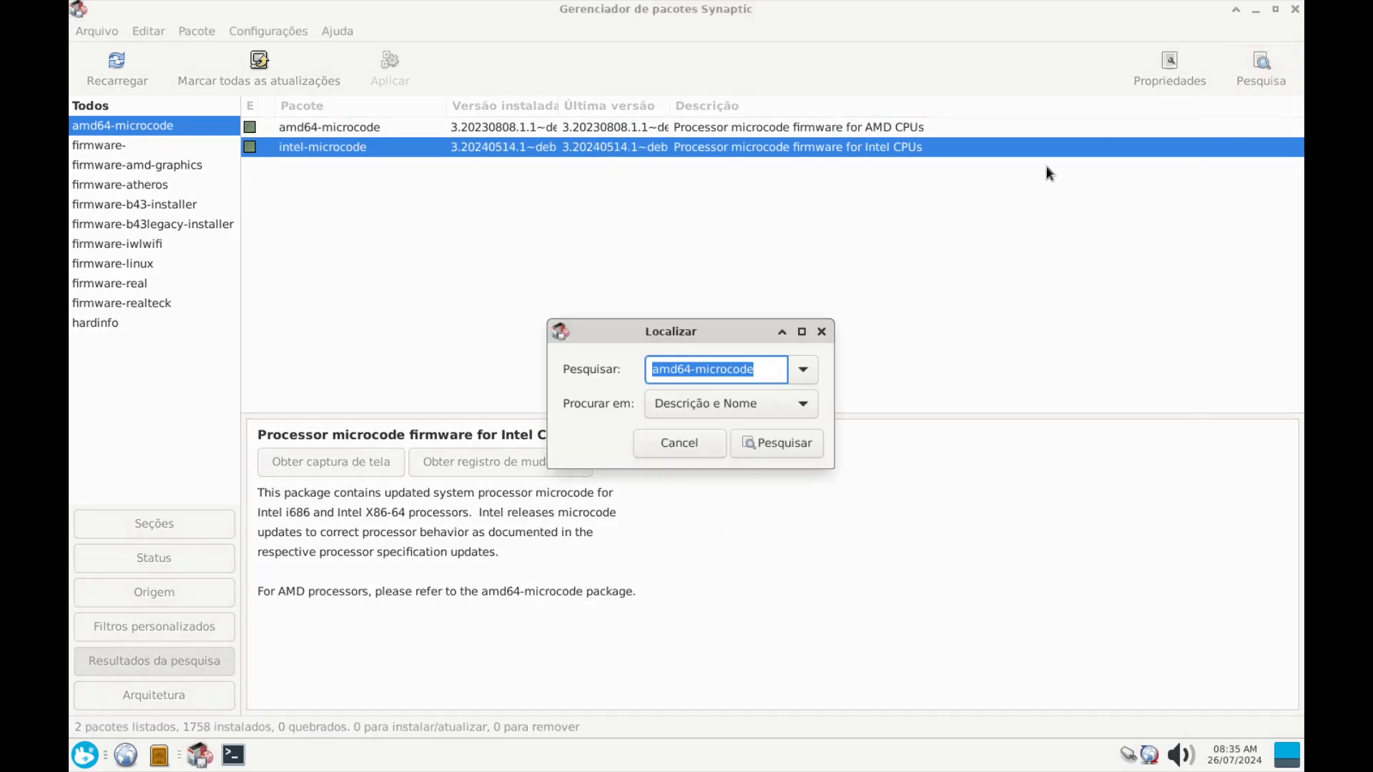
click(772, 368)
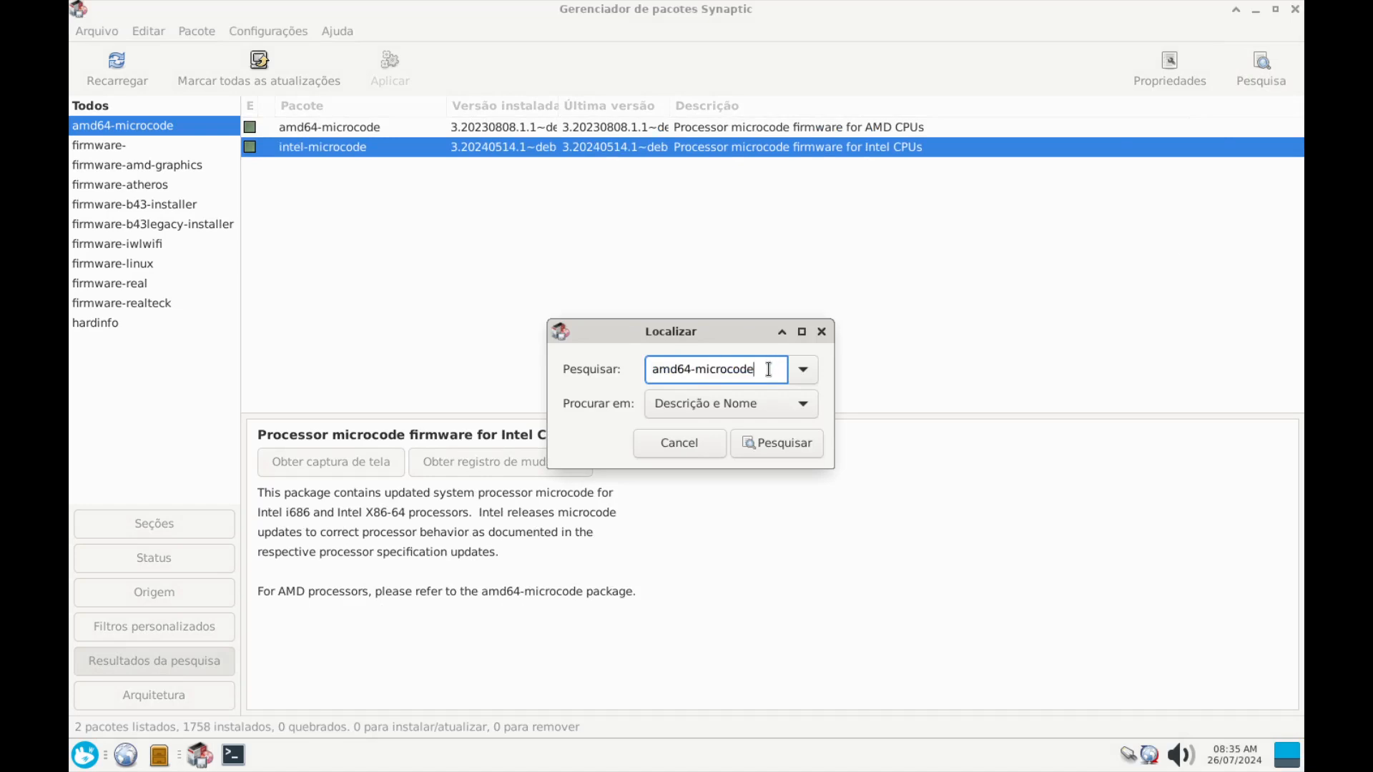
drag(768, 369, 554, 364)
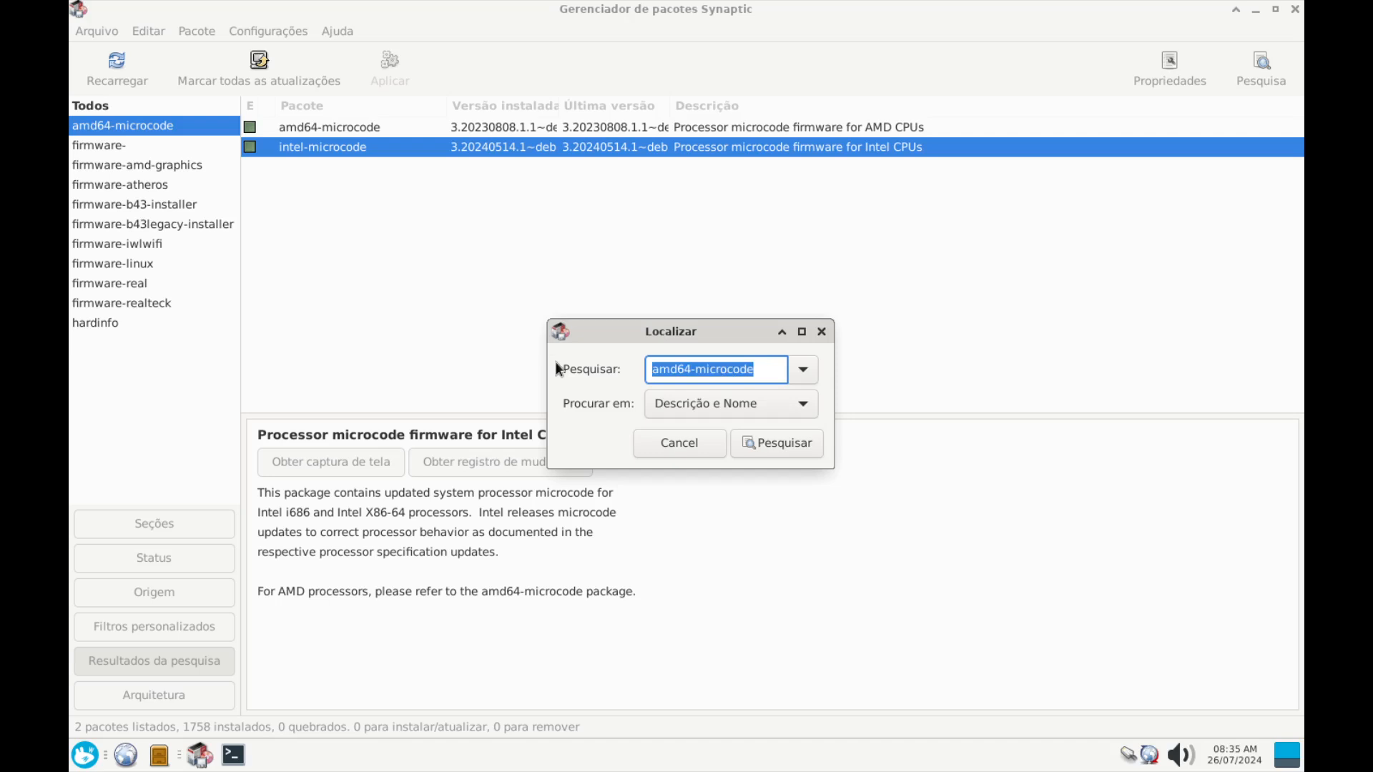
text(a)
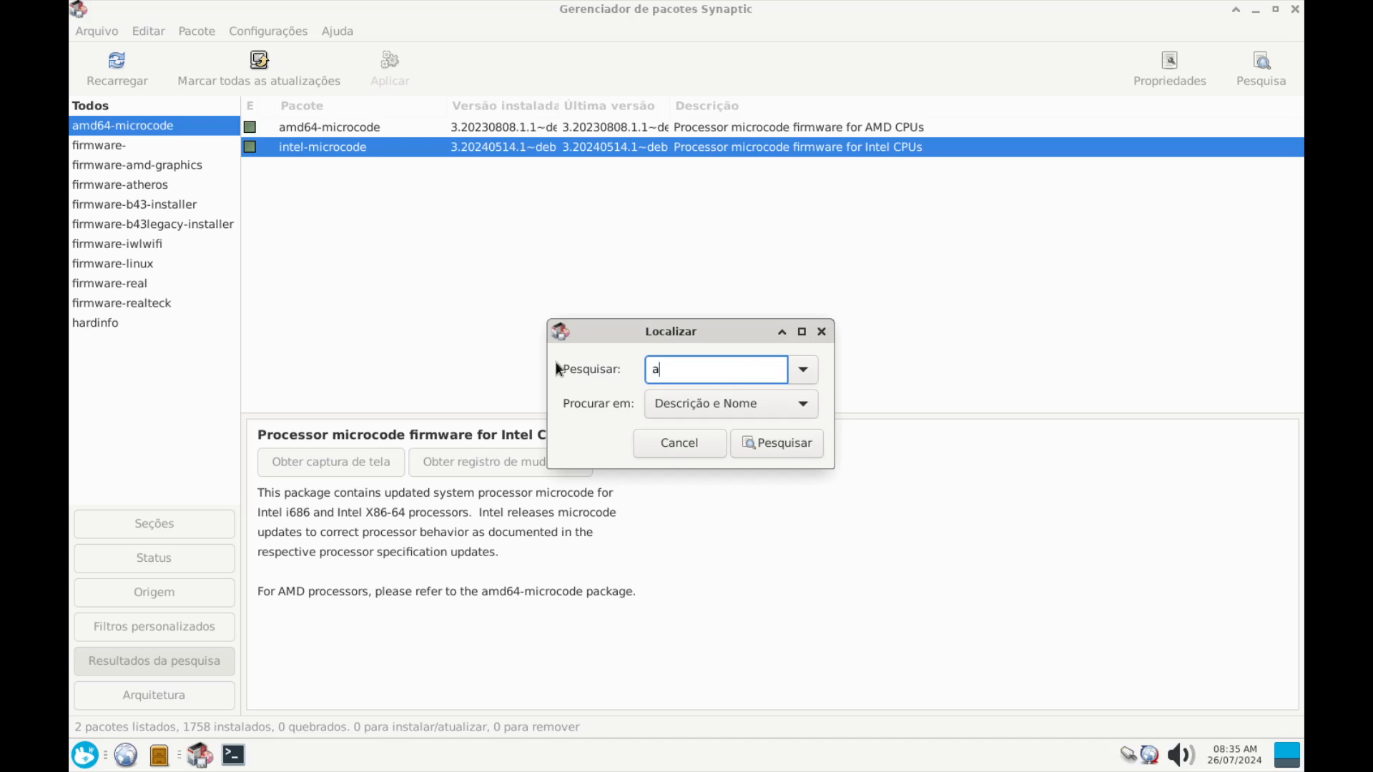
text(mdgcn-tools)
key(Return)
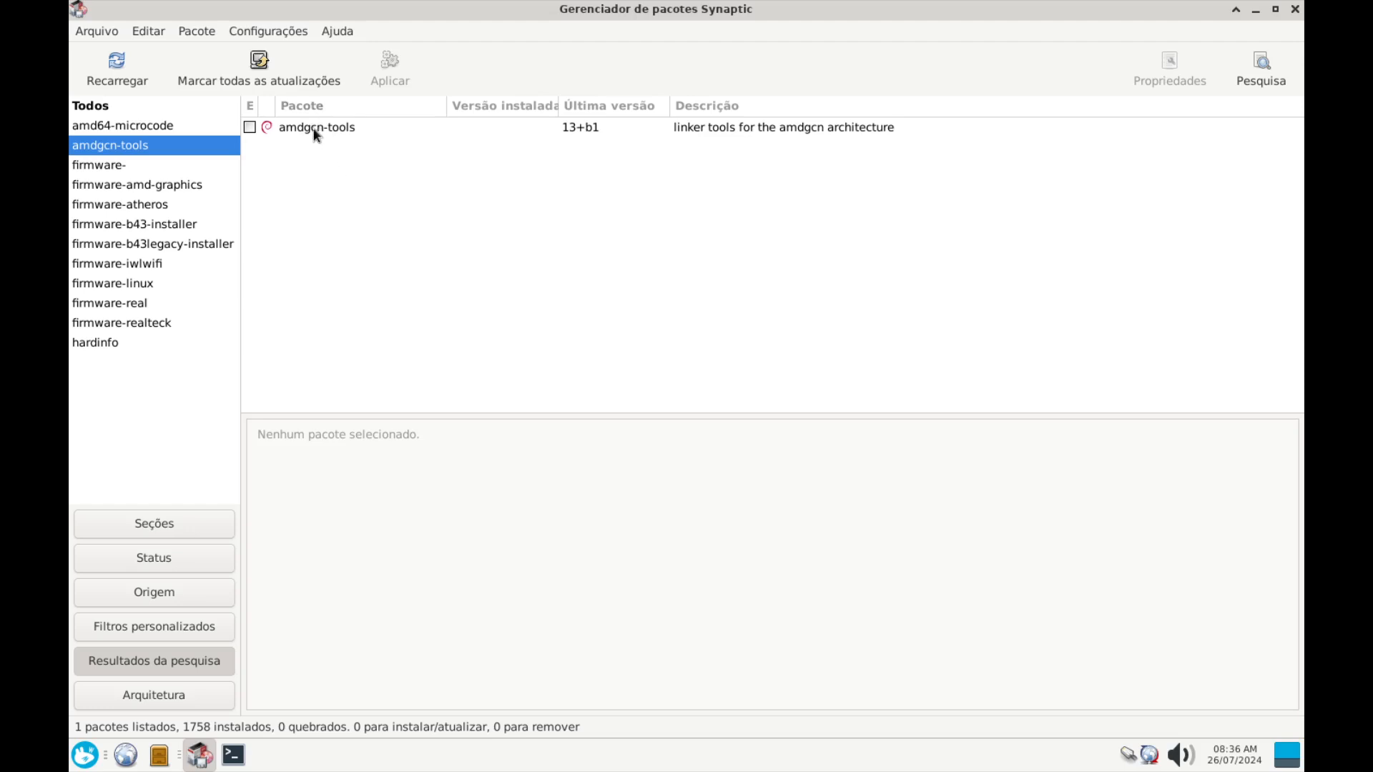
right_click(317, 136)
Mark amdgcn-tools for installation, accepting icu-devtools, libllvm13 and other required packages
click(357, 160)
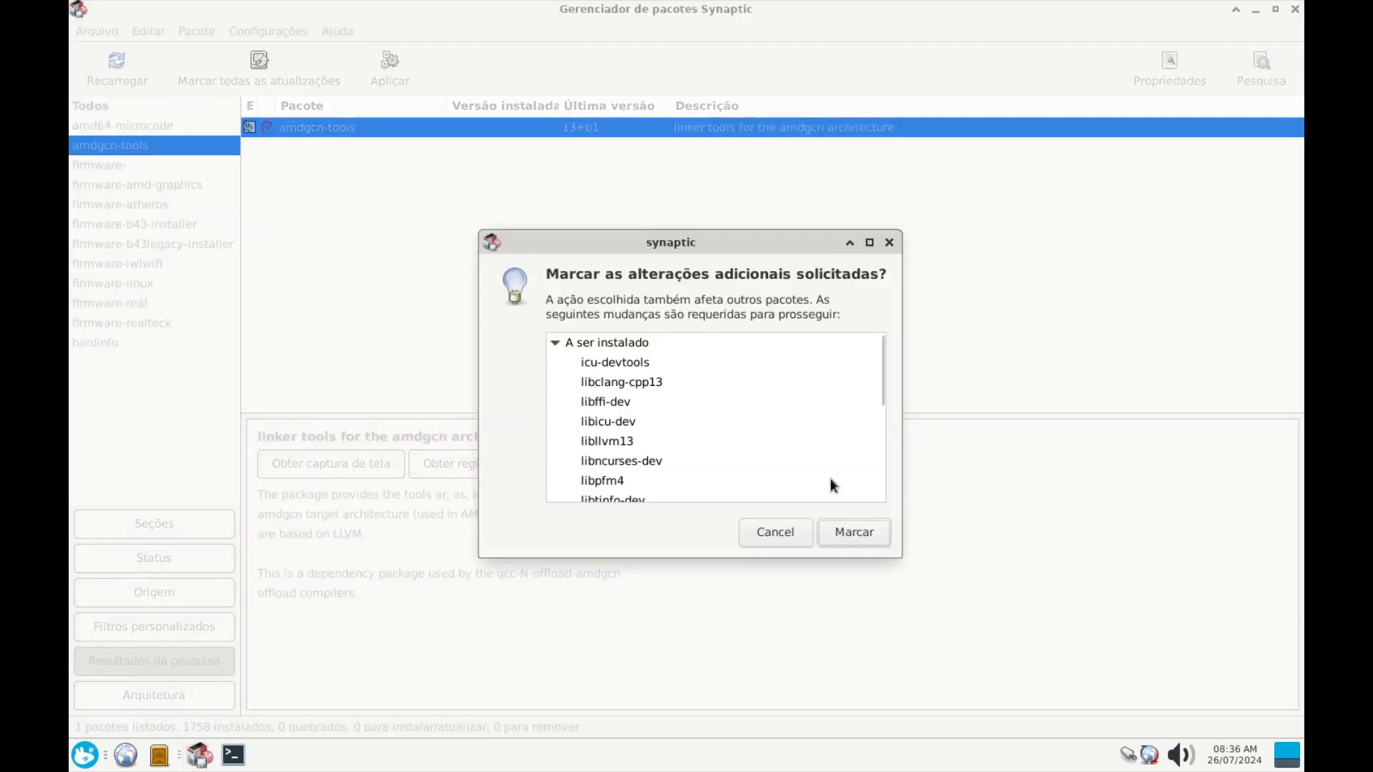
scroll(606, 441, down, 3)
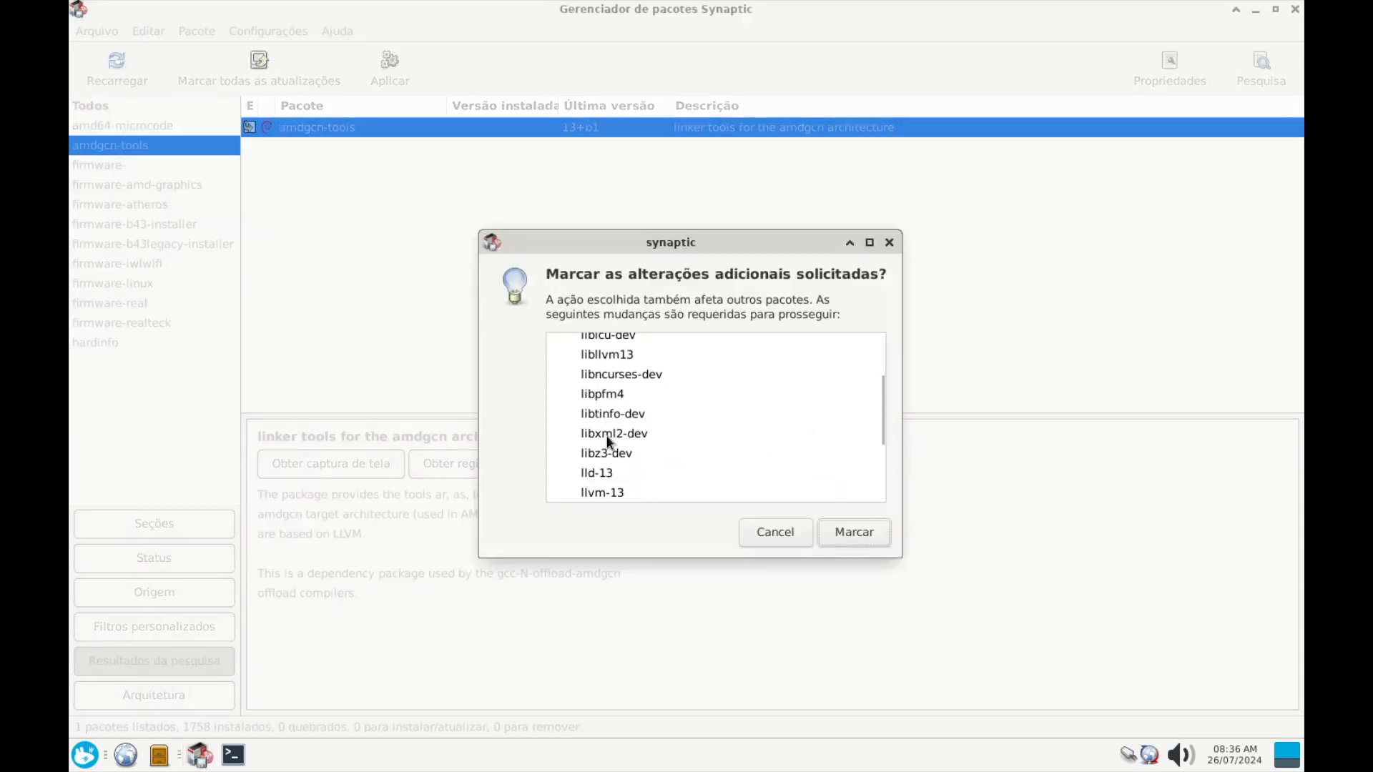
scroll(607, 441, down, 4)
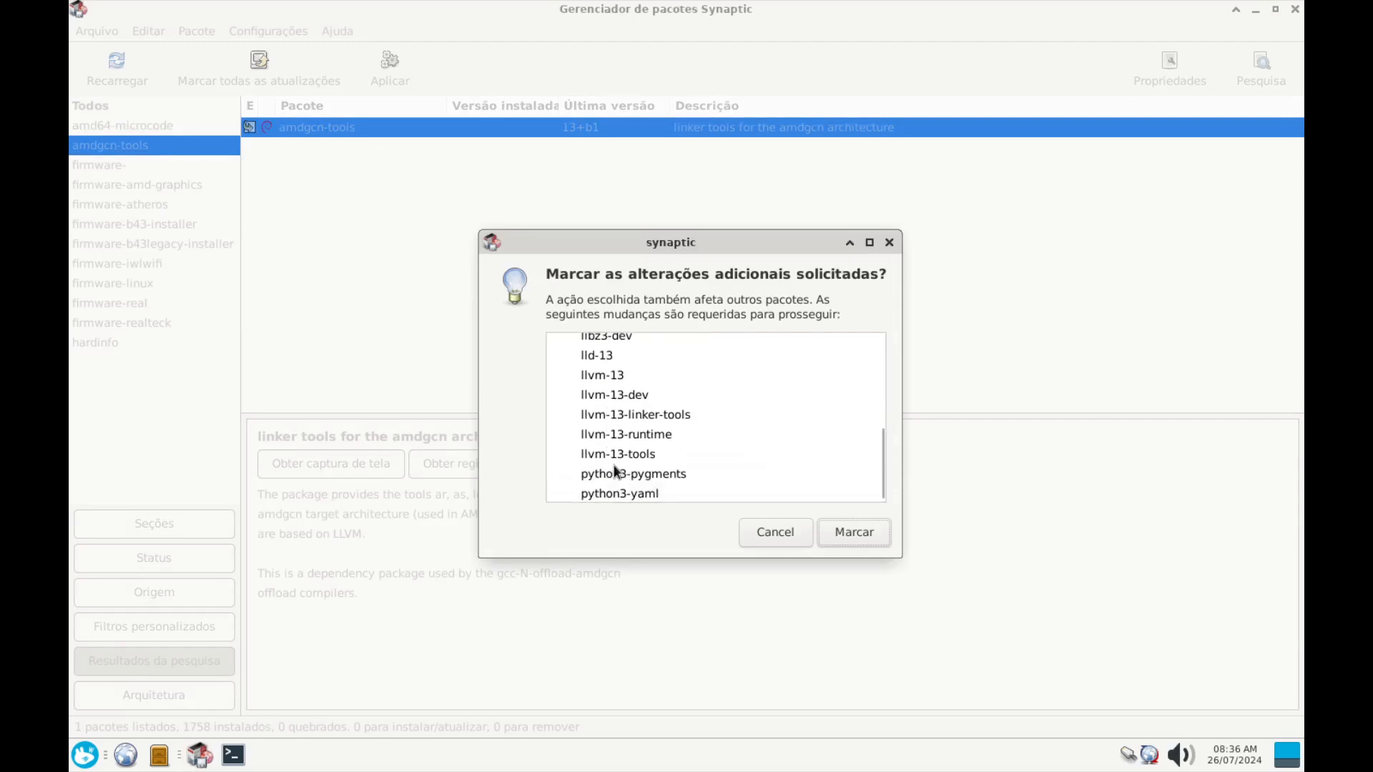
scroll(613, 472, up, 5)
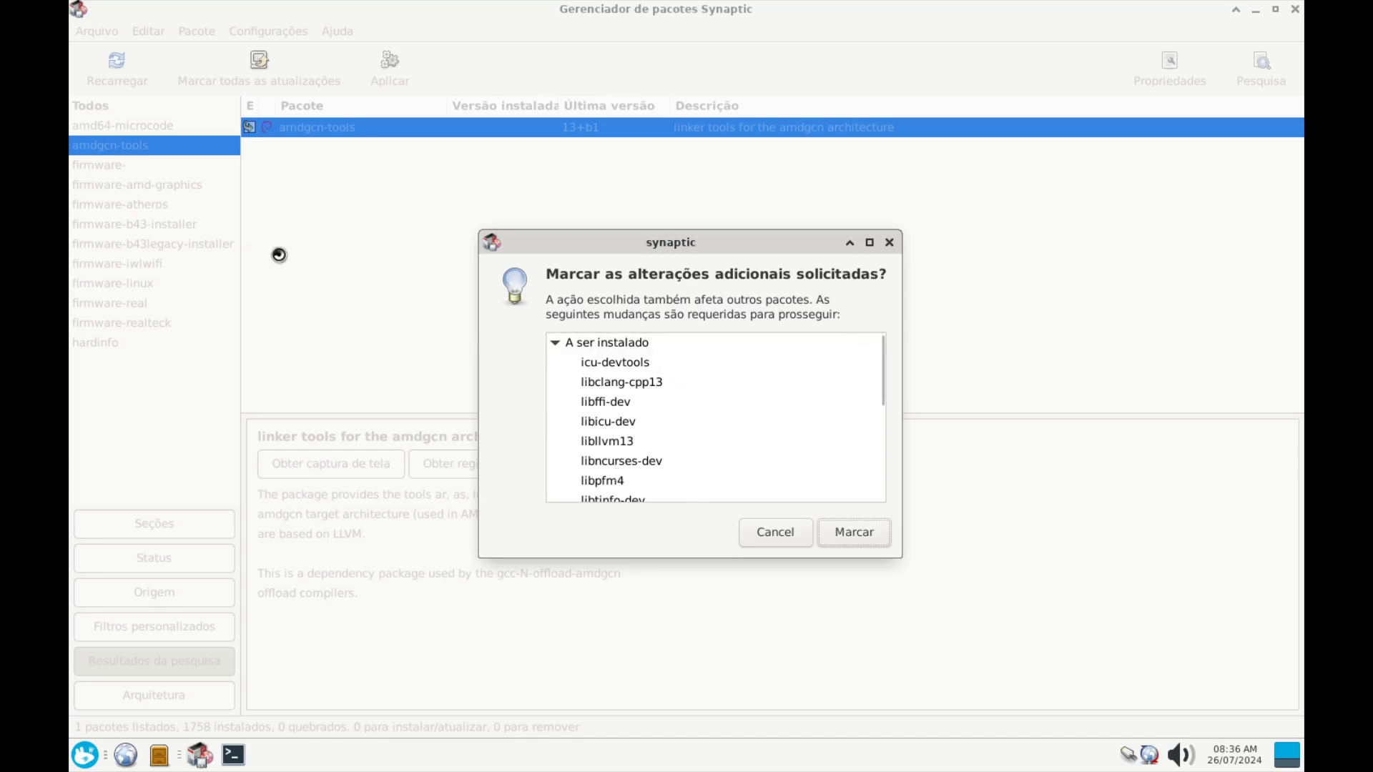
click(84, 754)
click(277, 572)
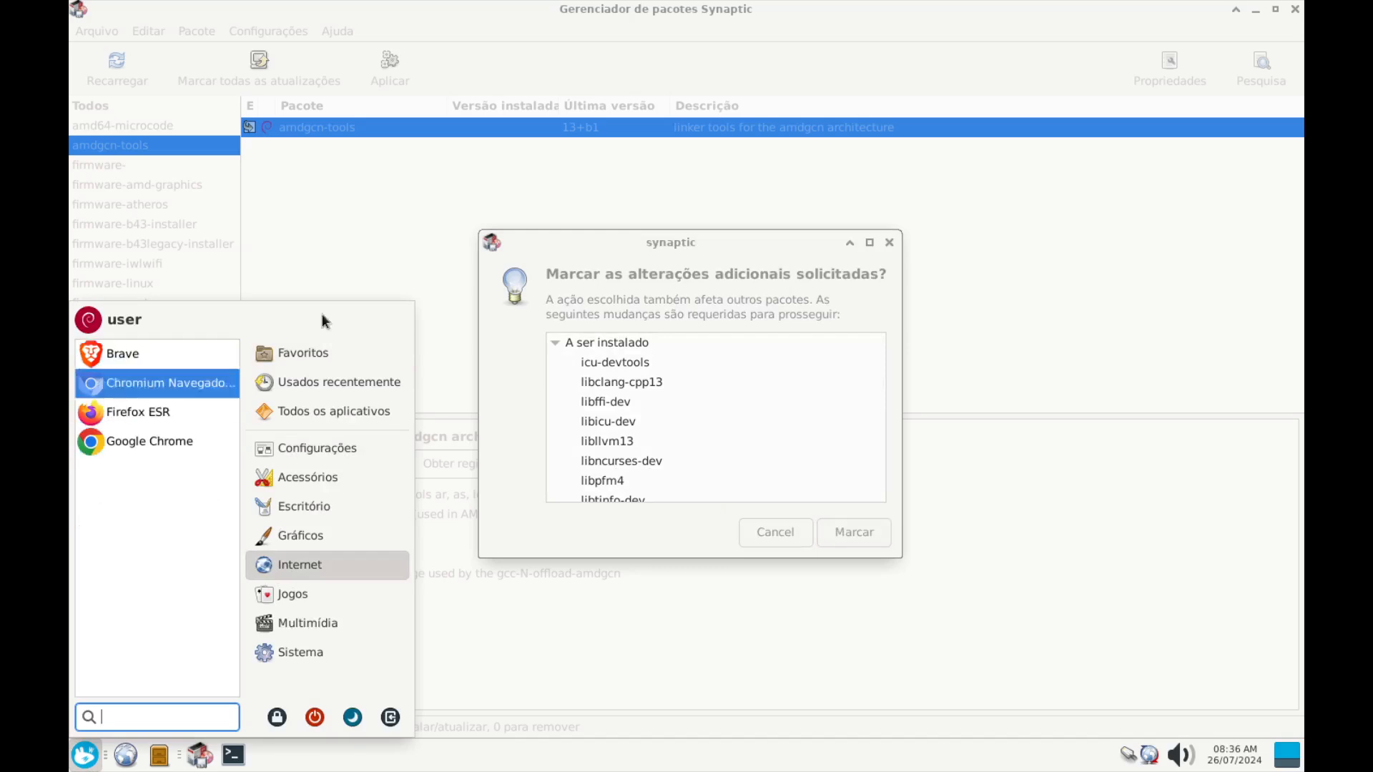
click(728, 249)
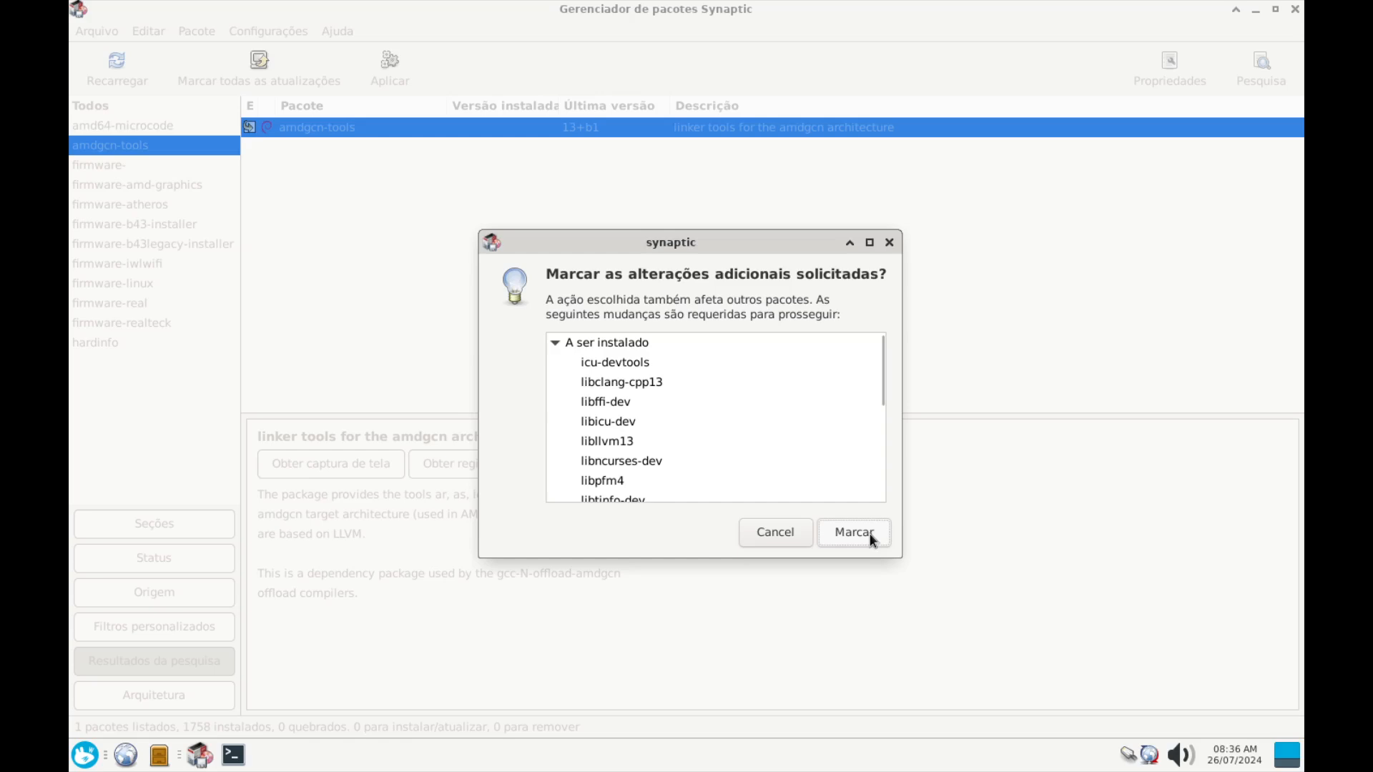
scroll(672, 466, down, 5)
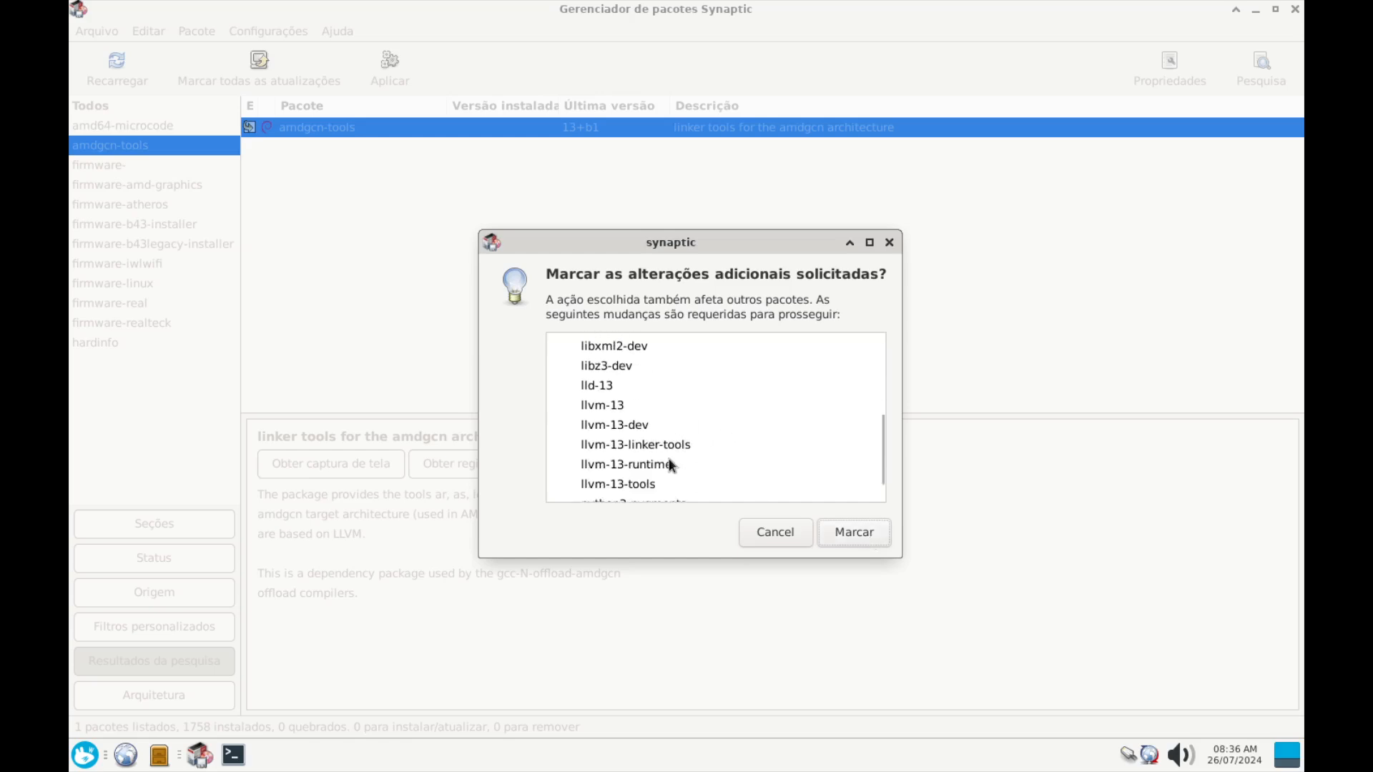
click(857, 532)
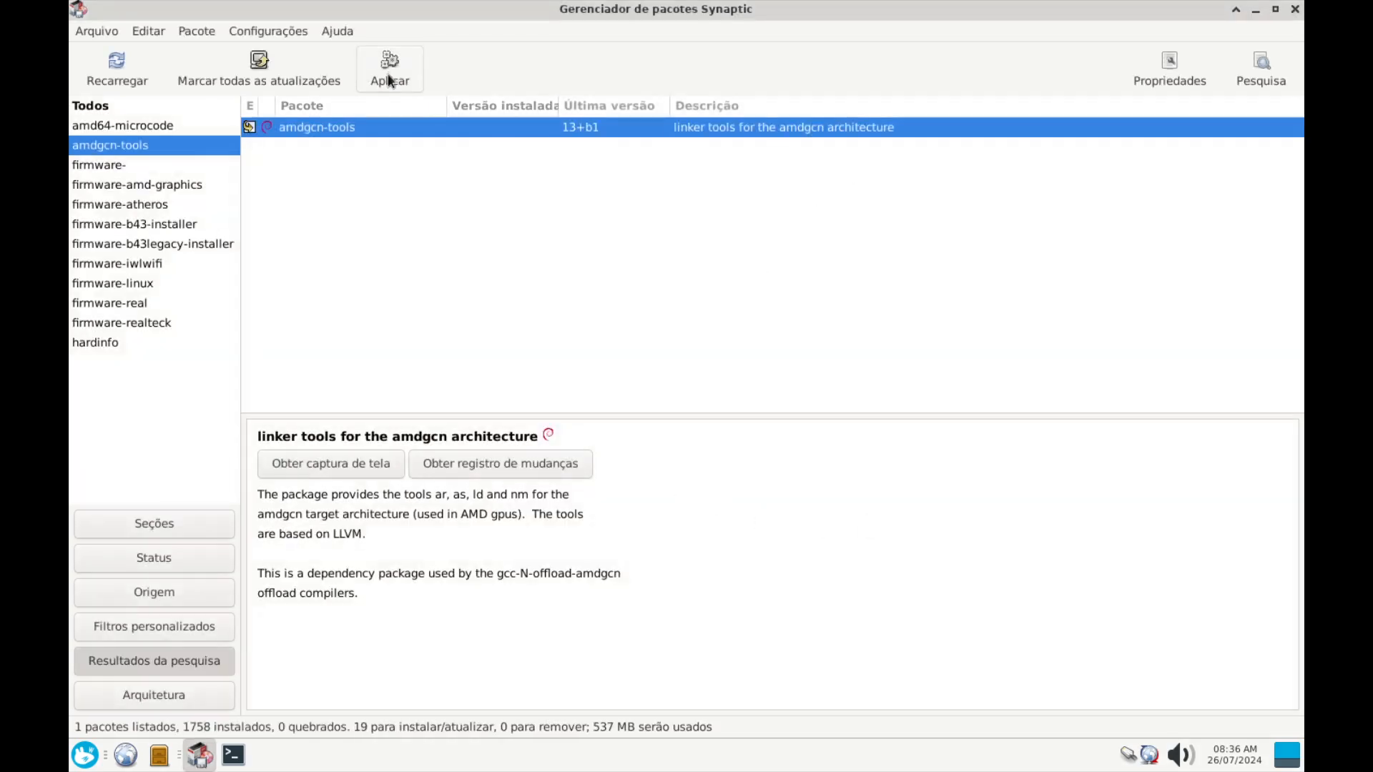
click(390, 80)
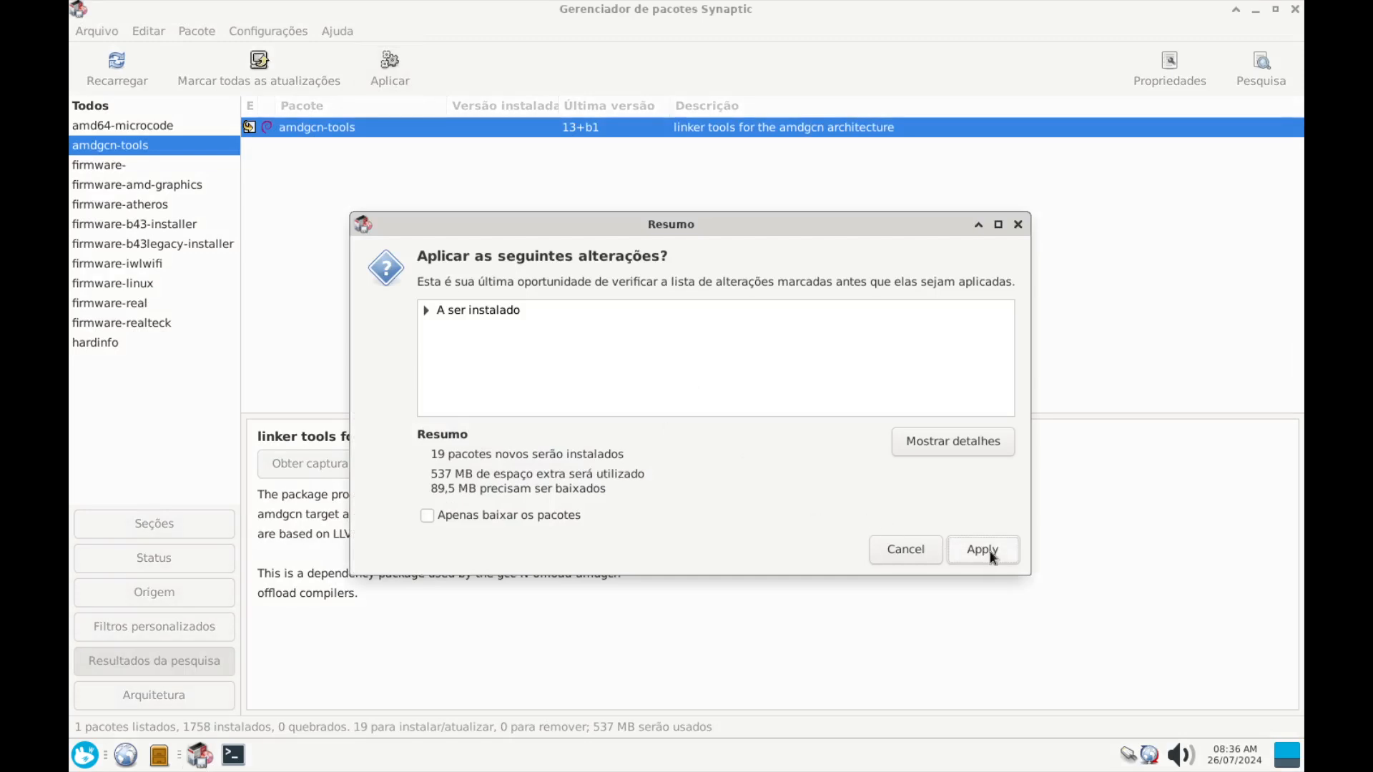
Install the 19 packages, watching per-file downloads in a moved, enlarged window, then close the report
click(993, 557)
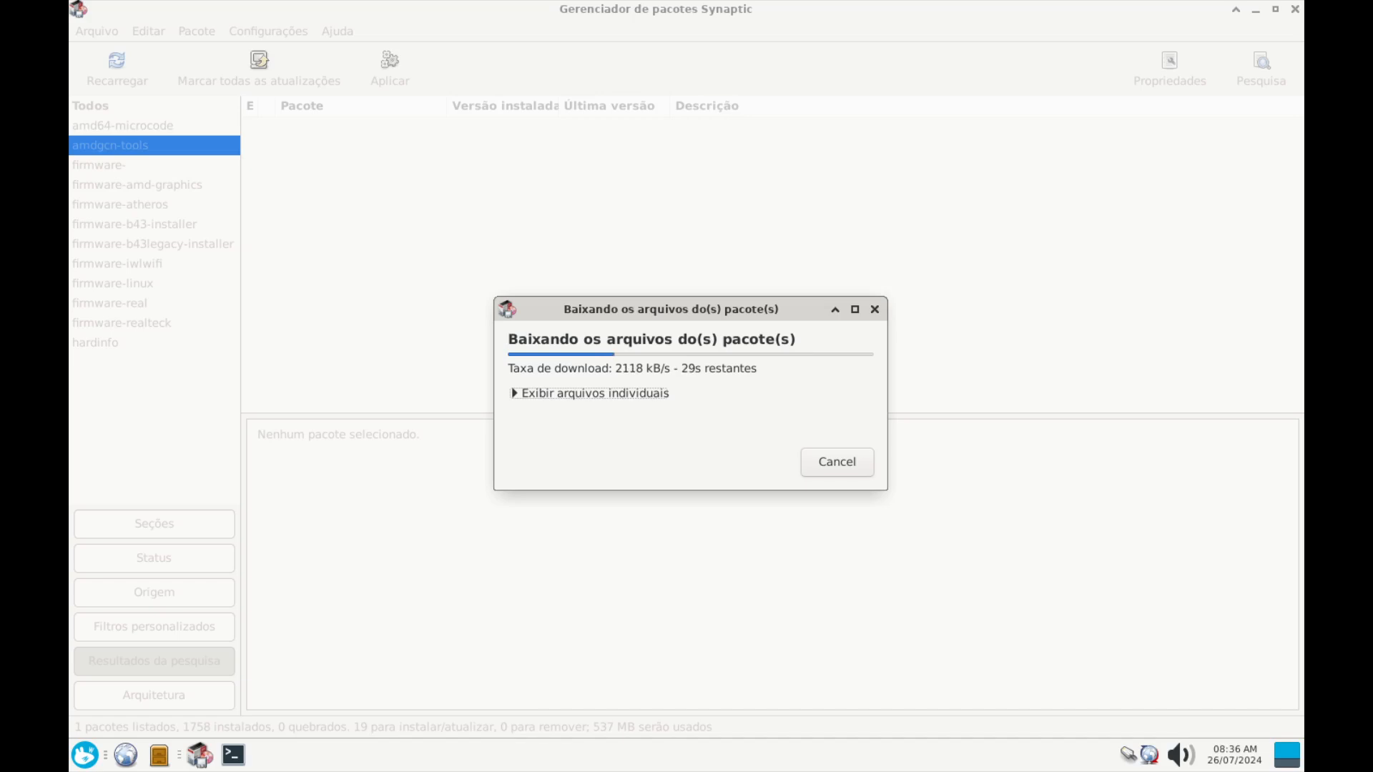
click(514, 396)
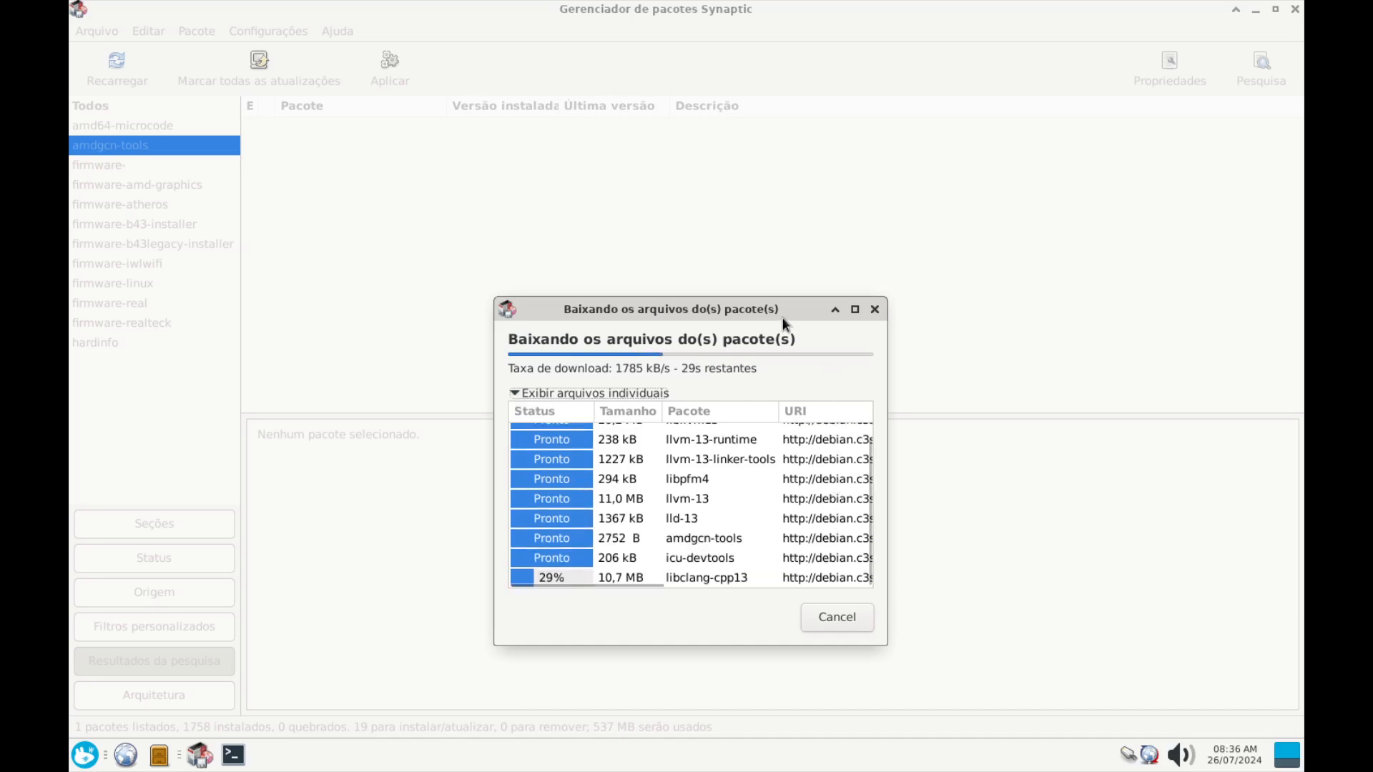
drag(783, 313, 669, 241)
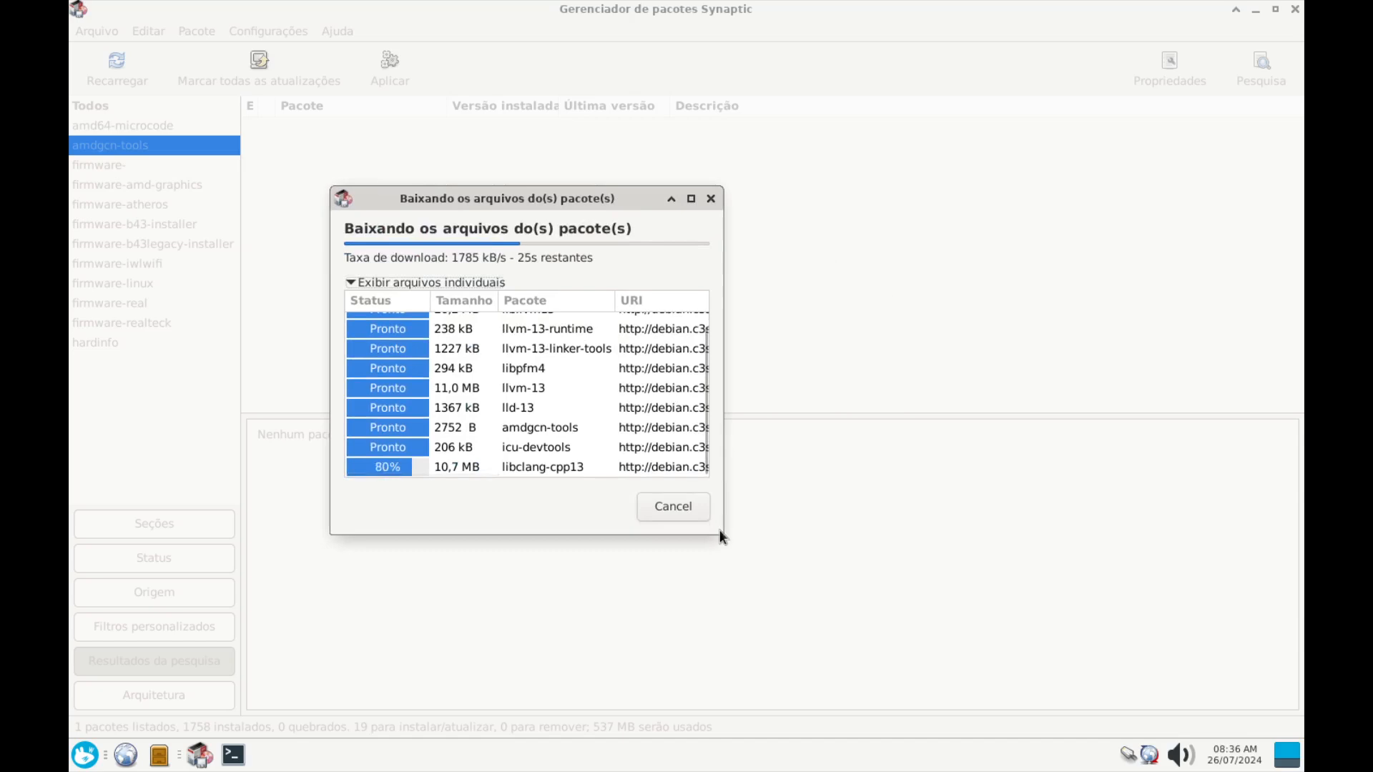
drag(717, 530, 1032, 587)
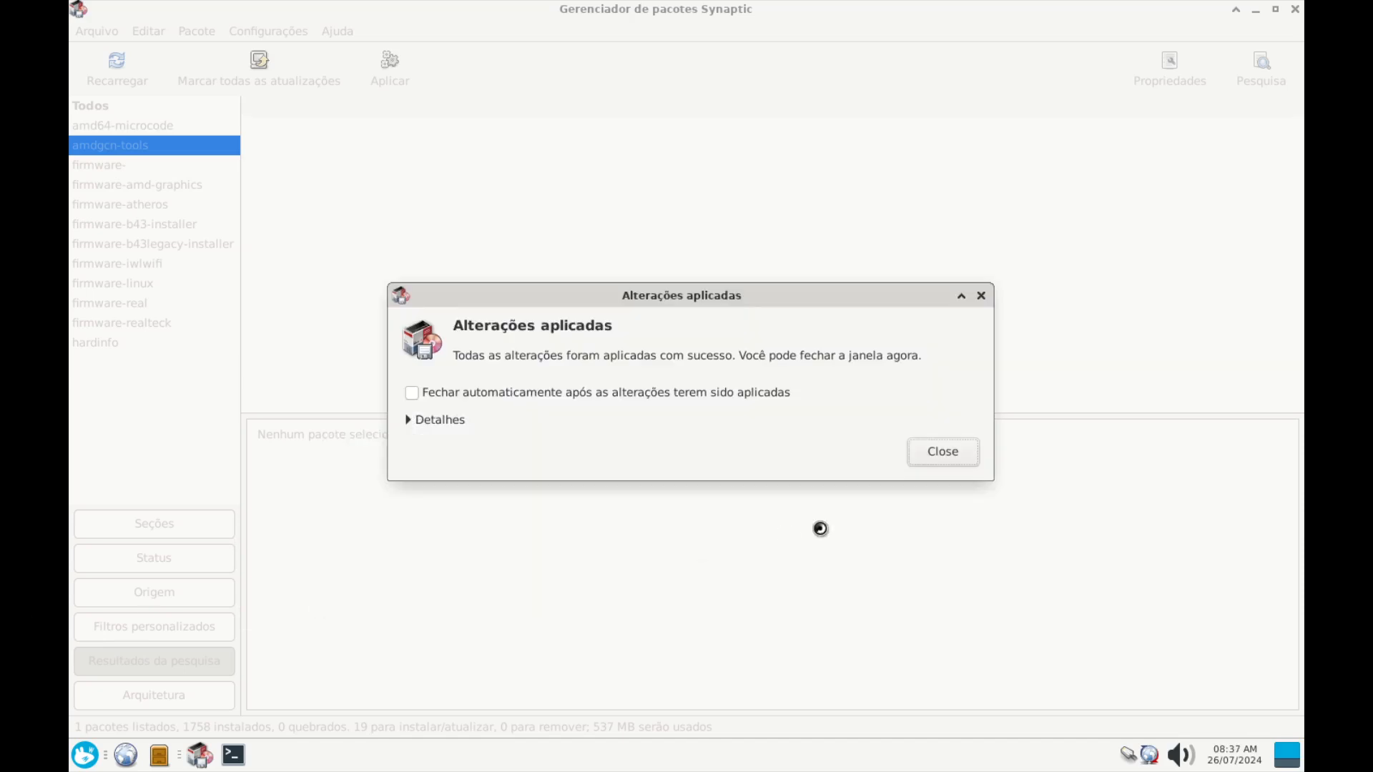
click(939, 458)
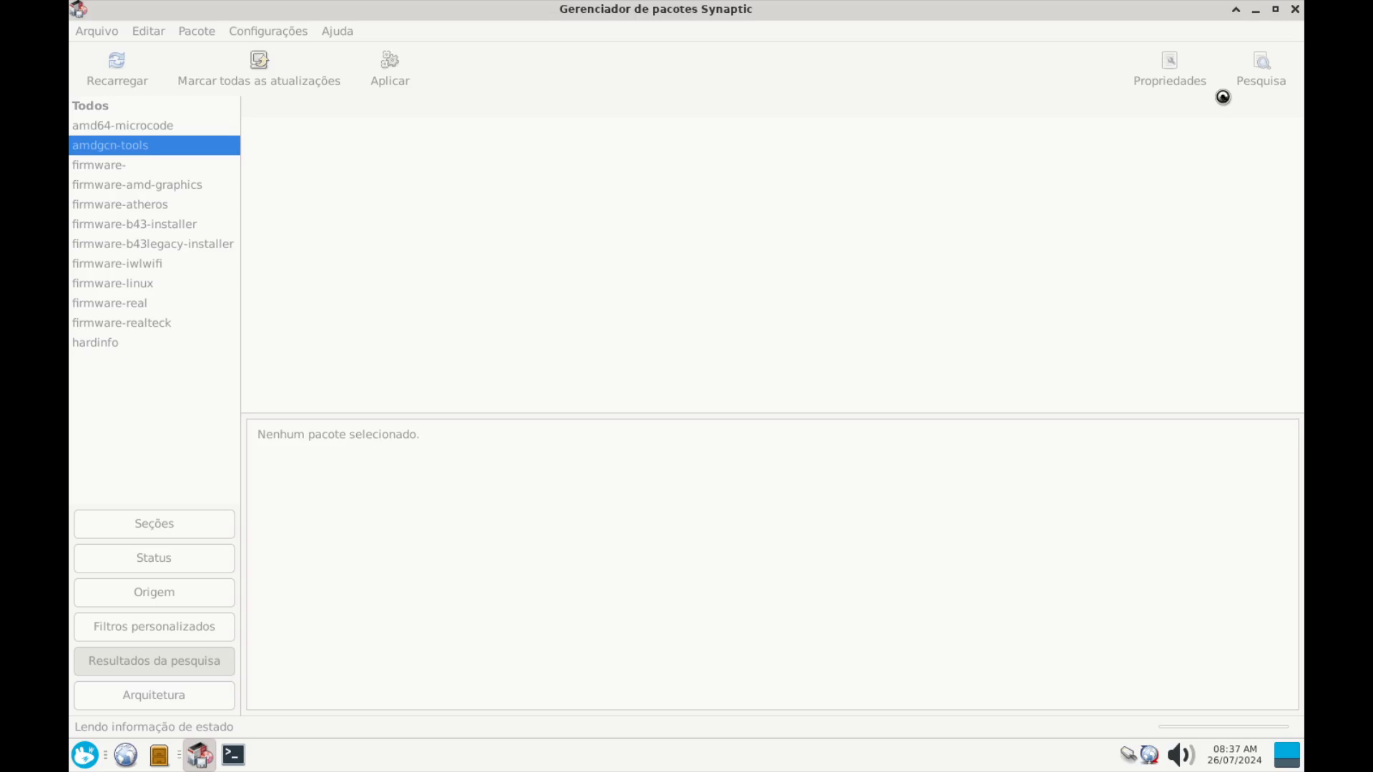
click(1257, 76)
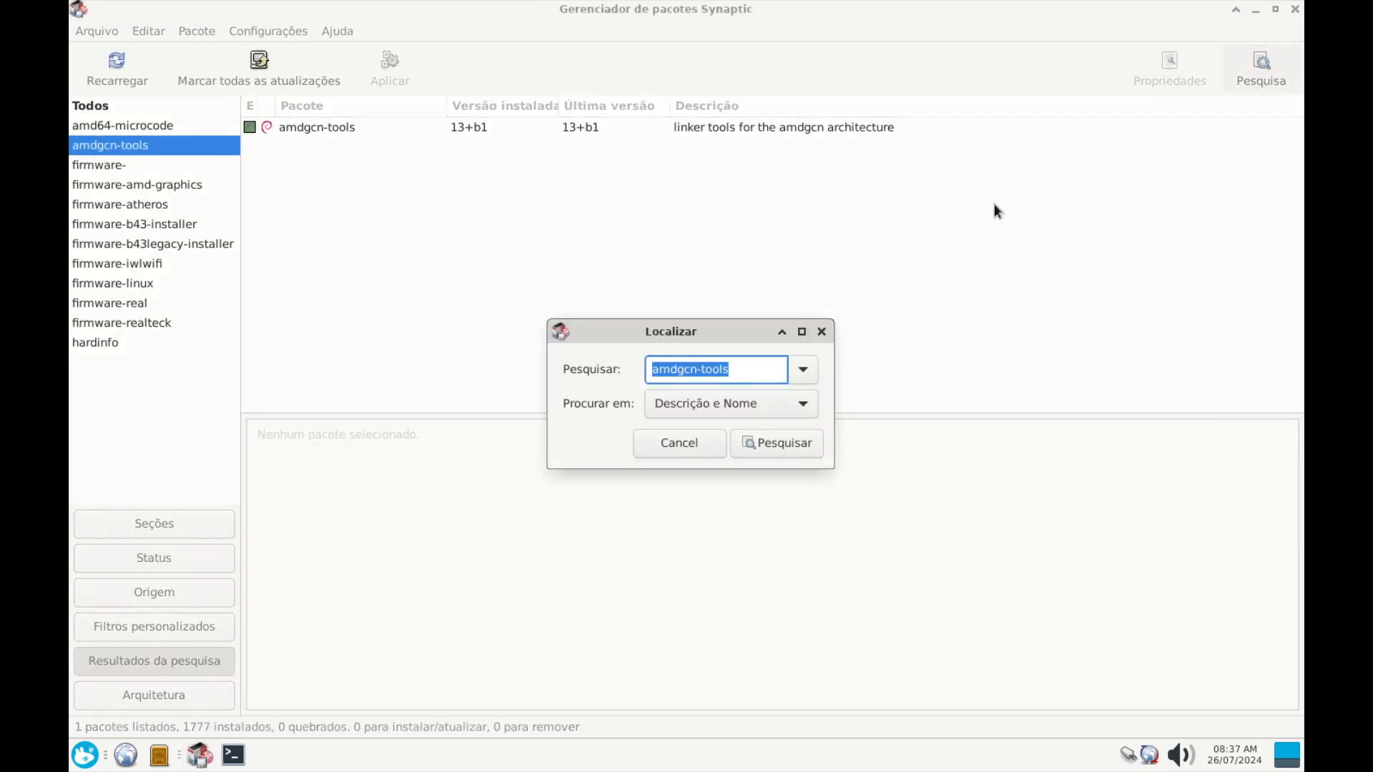
Search for 'intel-gpu', mark intel-gpu-tools for installation, and apply it
click(748, 373)
double_click(681, 370)
text(intel-)
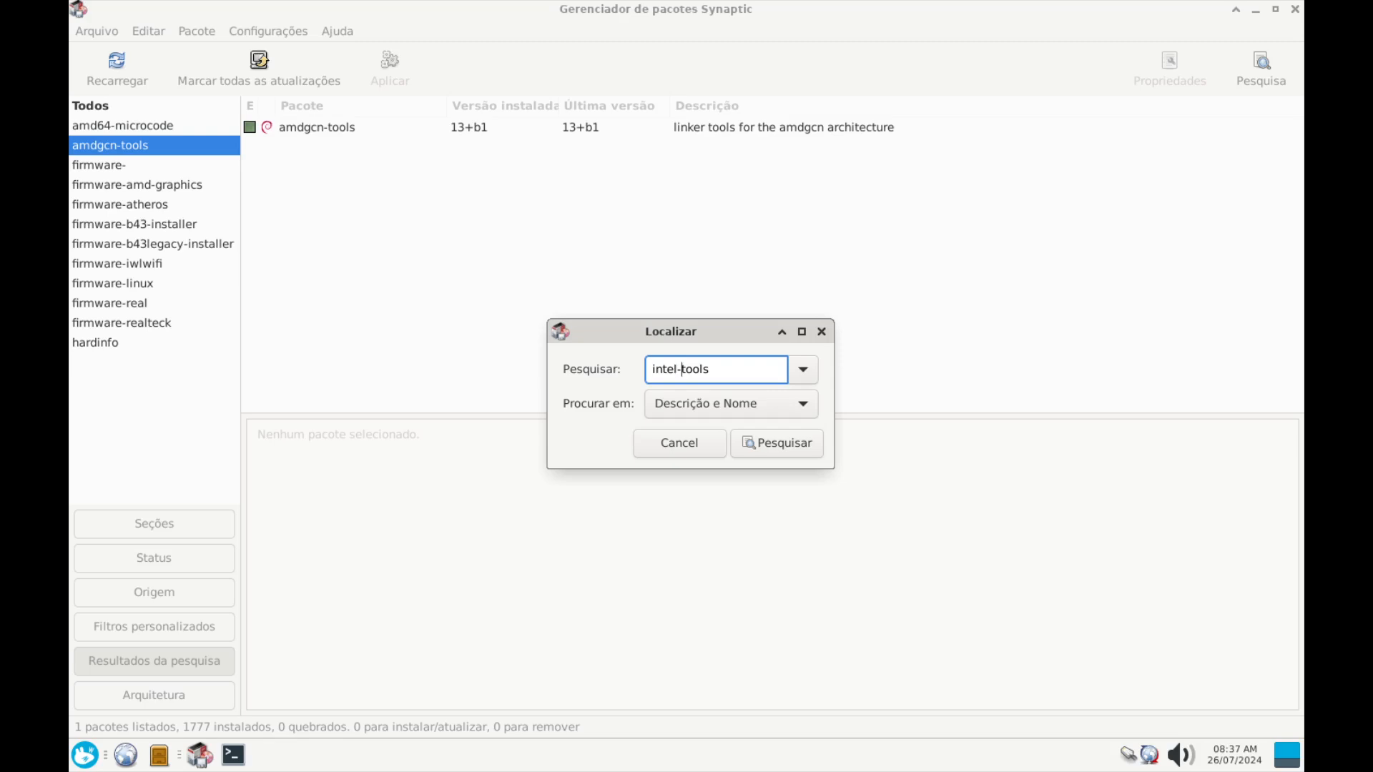
text(gpu-)
key(Return)
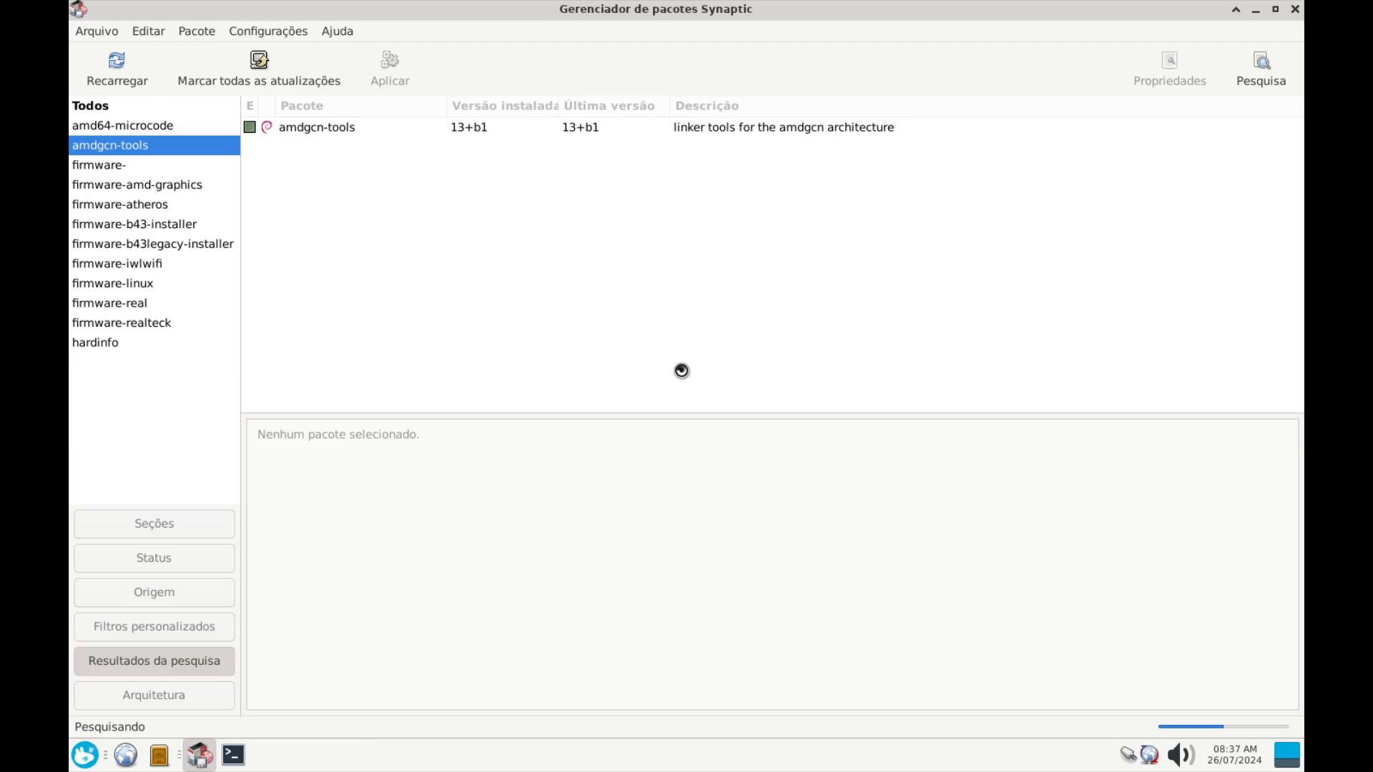
click(312, 126)
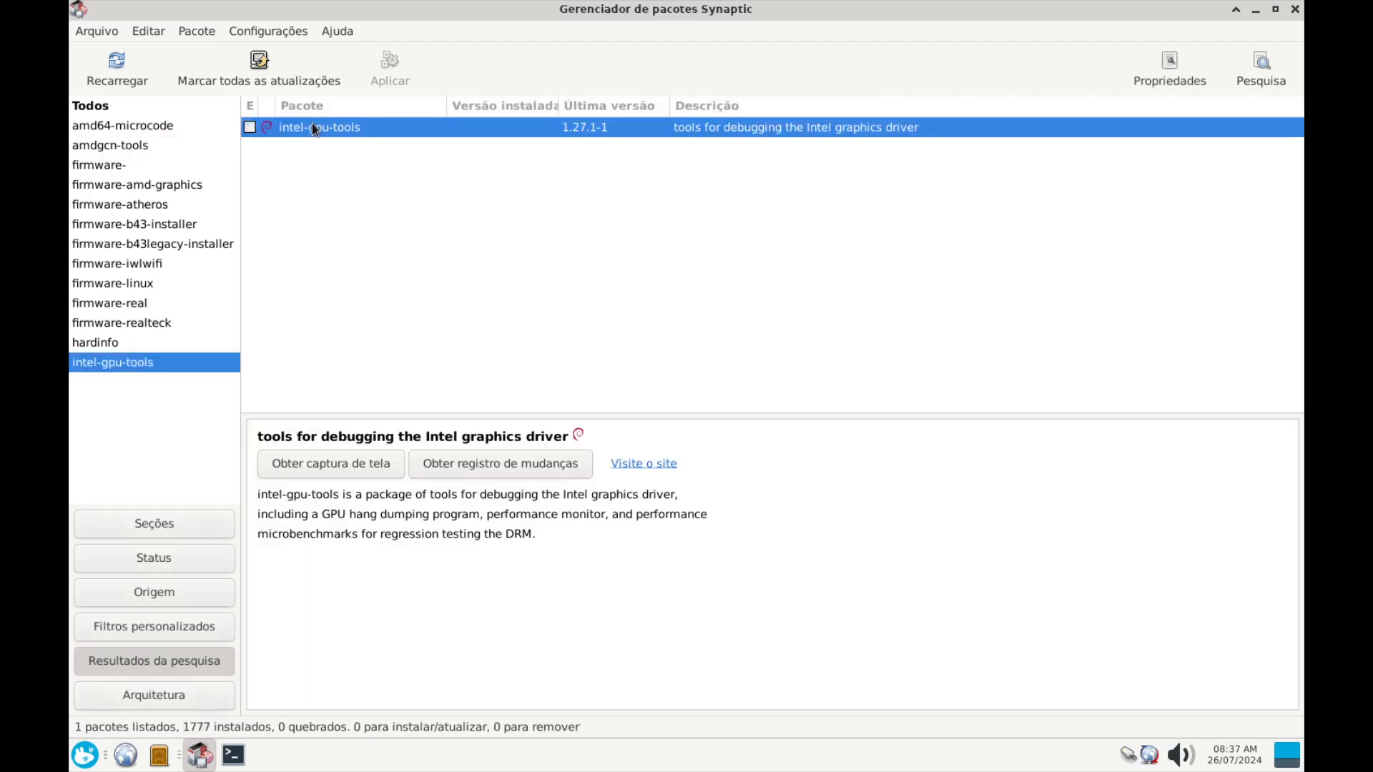
right_click(312, 127)
click(352, 156)
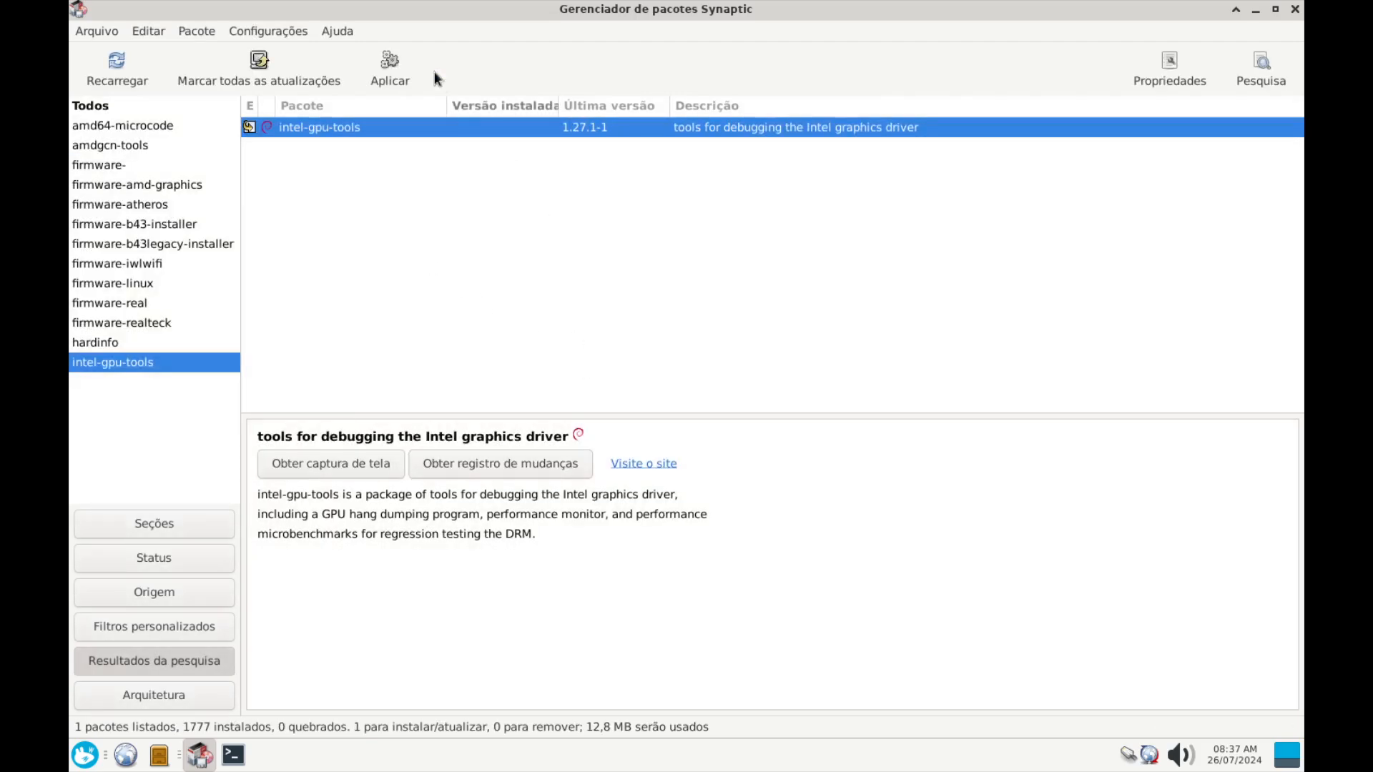
click(392, 64)
Confirm installing intel-gpu-tools 1.27.1-1, check the log in Detalhes, and close the report
click(992, 559)
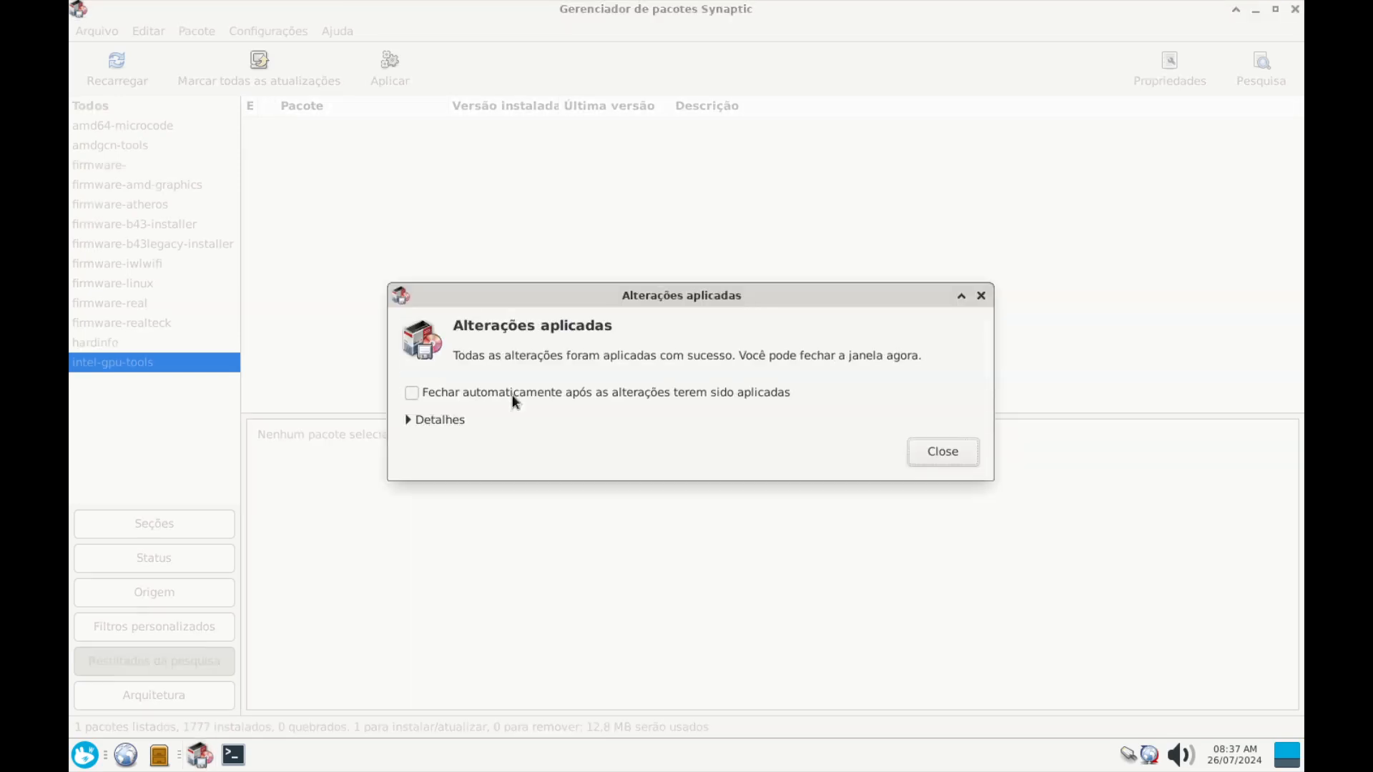
click(406, 422)
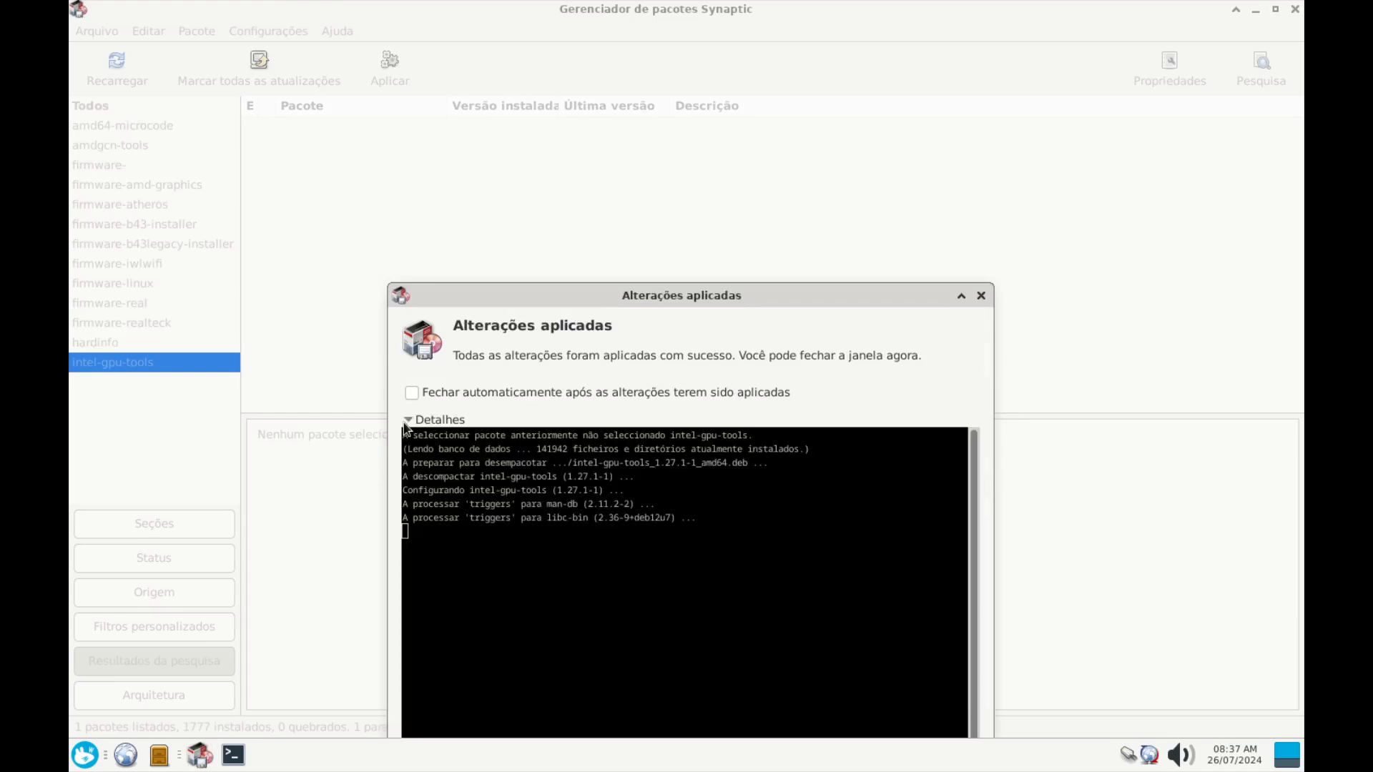
drag(552, 298, 319, 96)
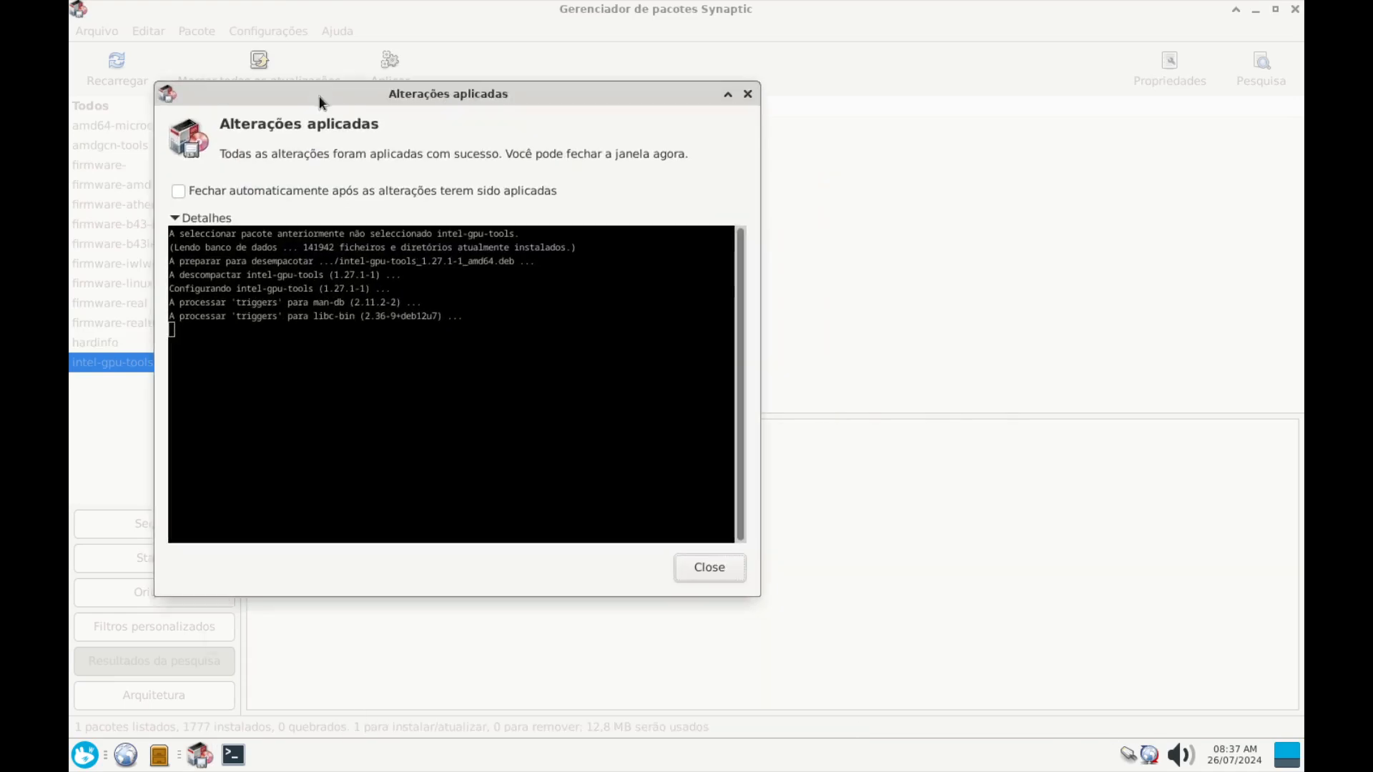
click(712, 572)
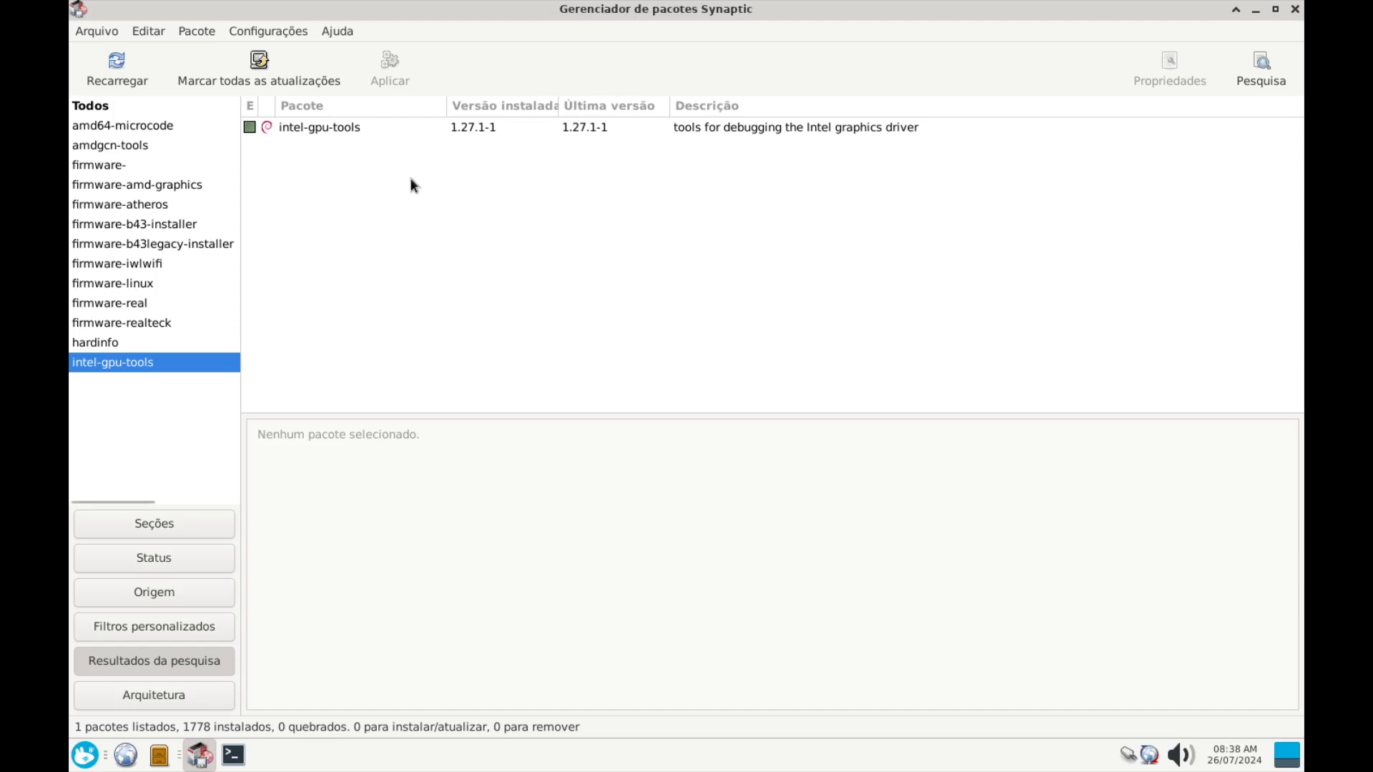
Replace the previous search term with 'mesa-bulkan-drivers' and run the search
click(86, 759)
click(621, 291)
click(1260, 70)
click(762, 365)
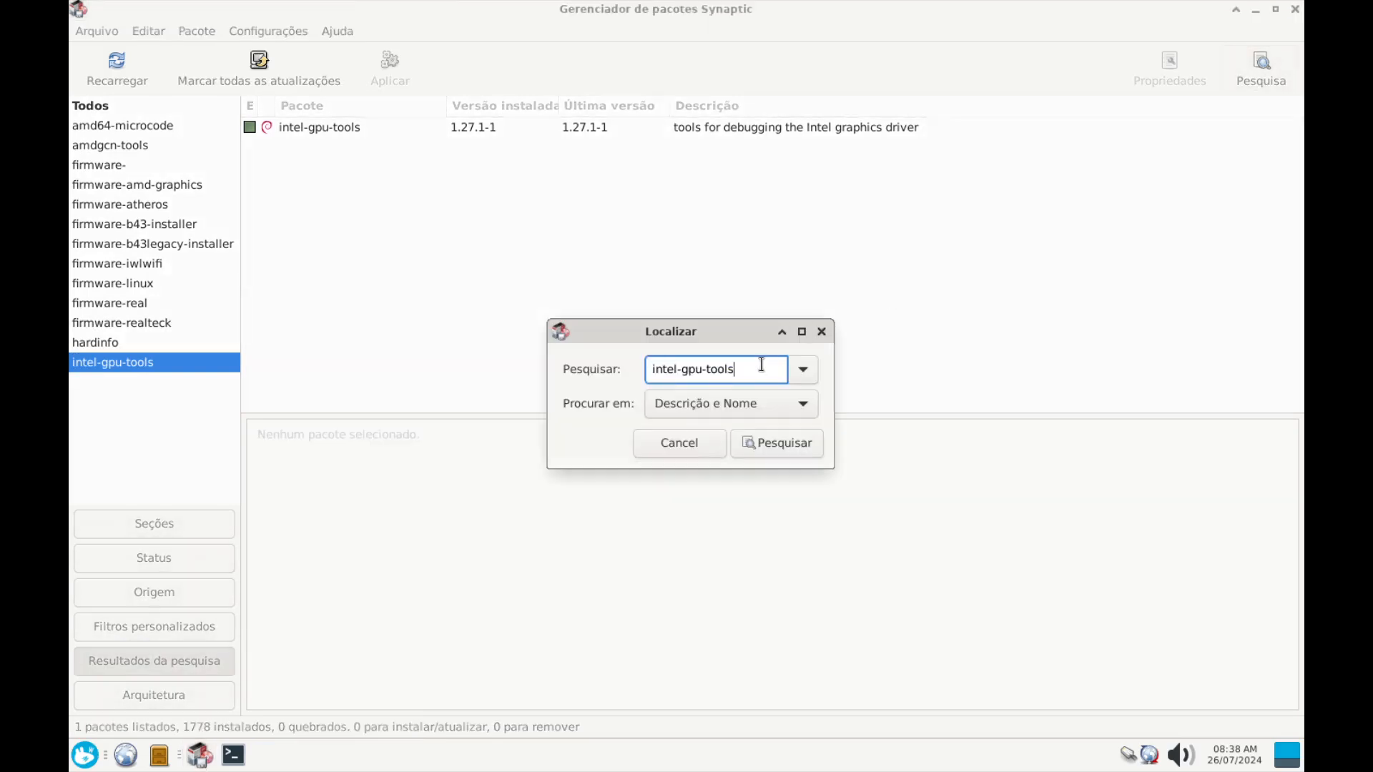
drag(761, 365, 500, 353)
key(BackSpace)
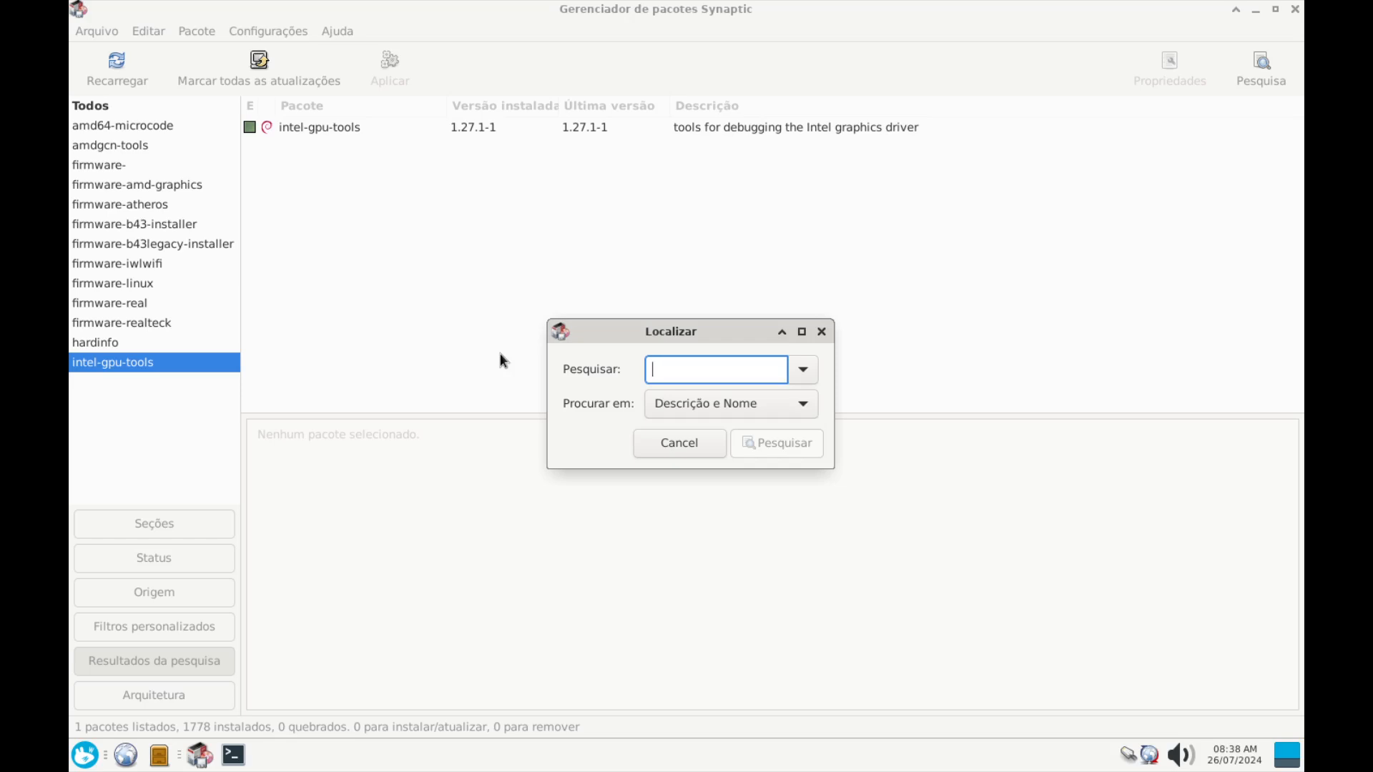
text(mes)
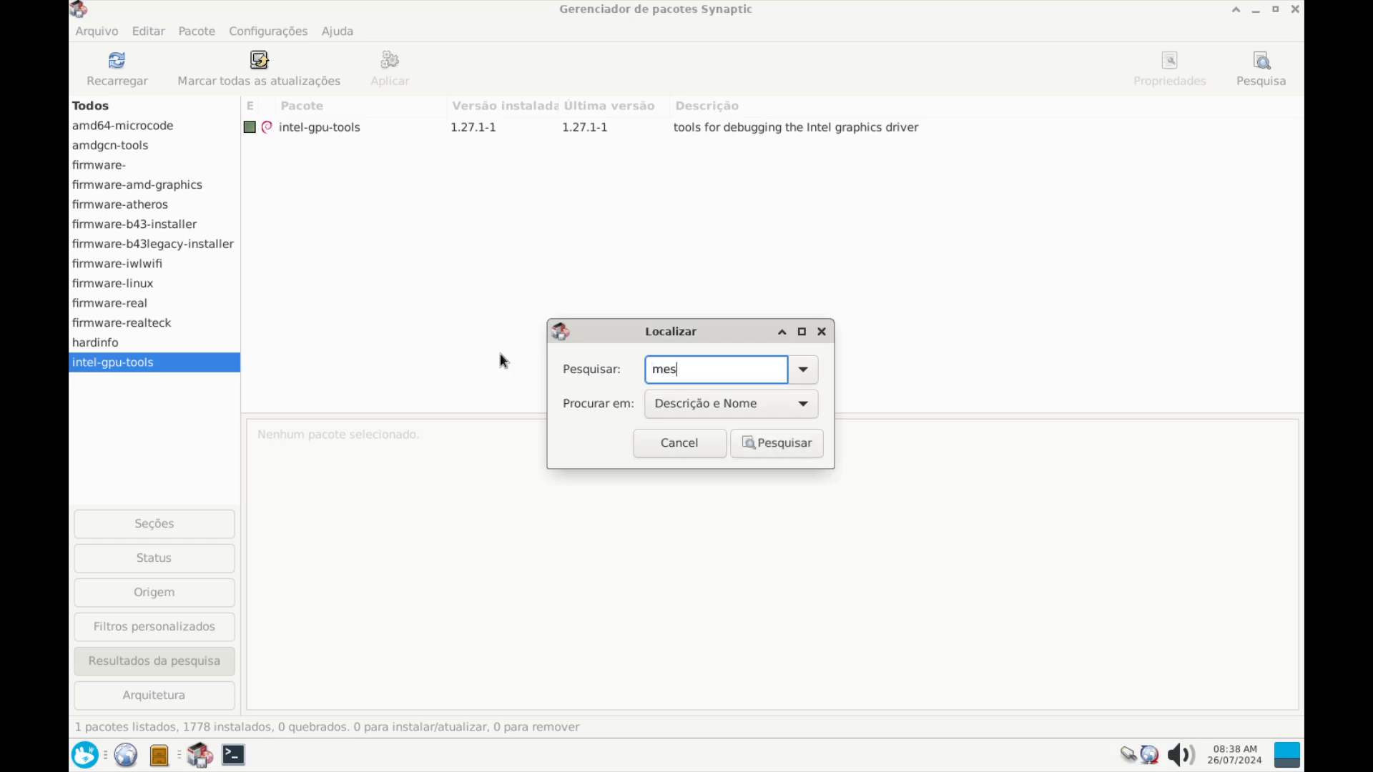
text(a-bulkan-drivers)
drag(776, 369, 729, 368)
click(774, 445)
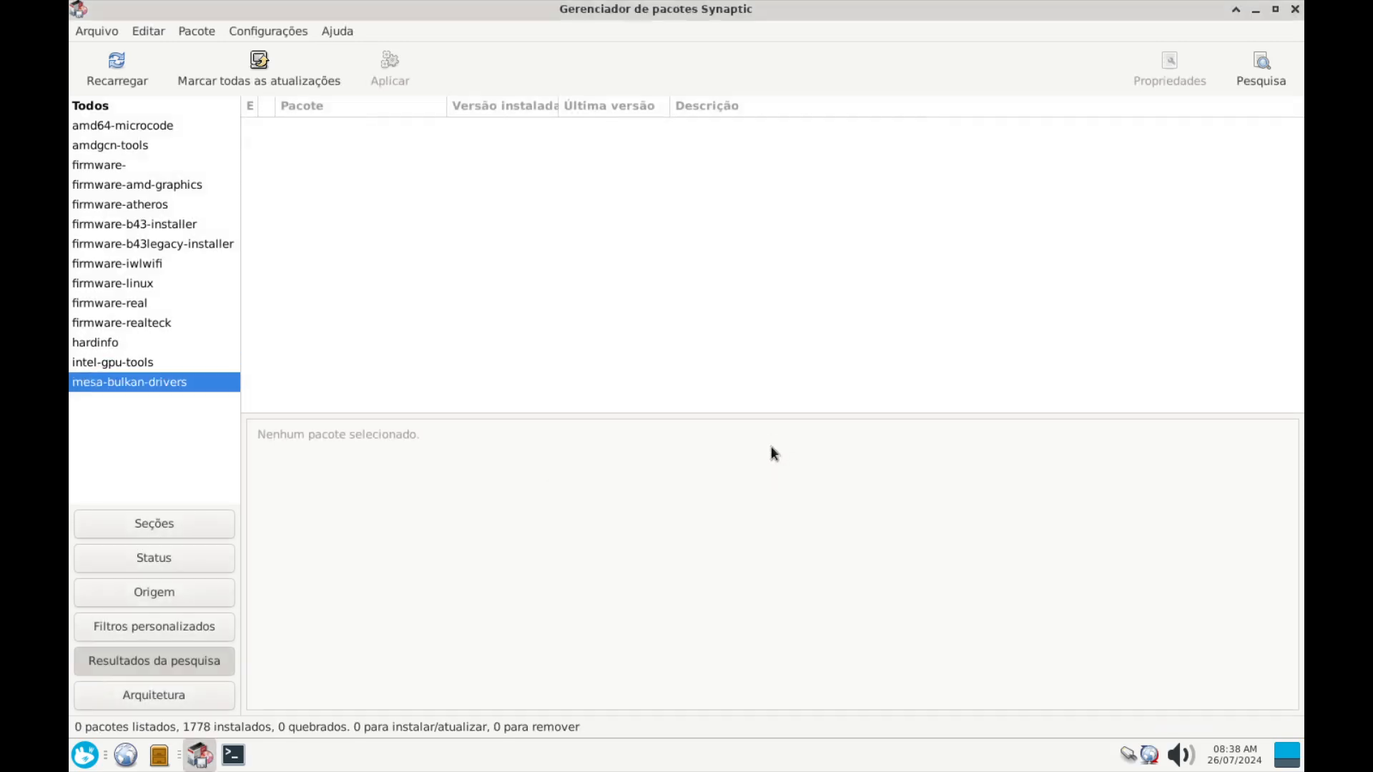
Correct the search to mesa-vulkan-drivers and view its details, already installed at 22.3.6-1+deb12u1
click(1248, 68)
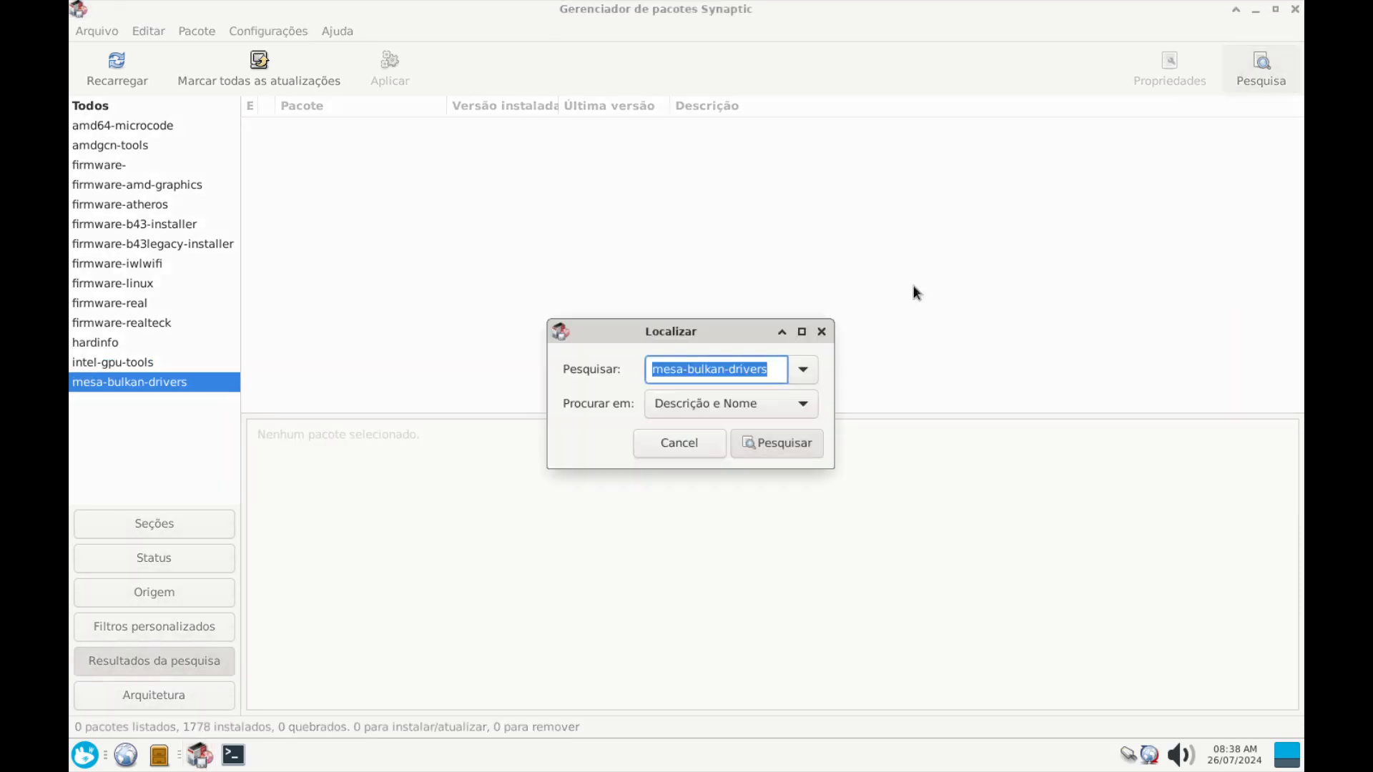
double_click(705, 372)
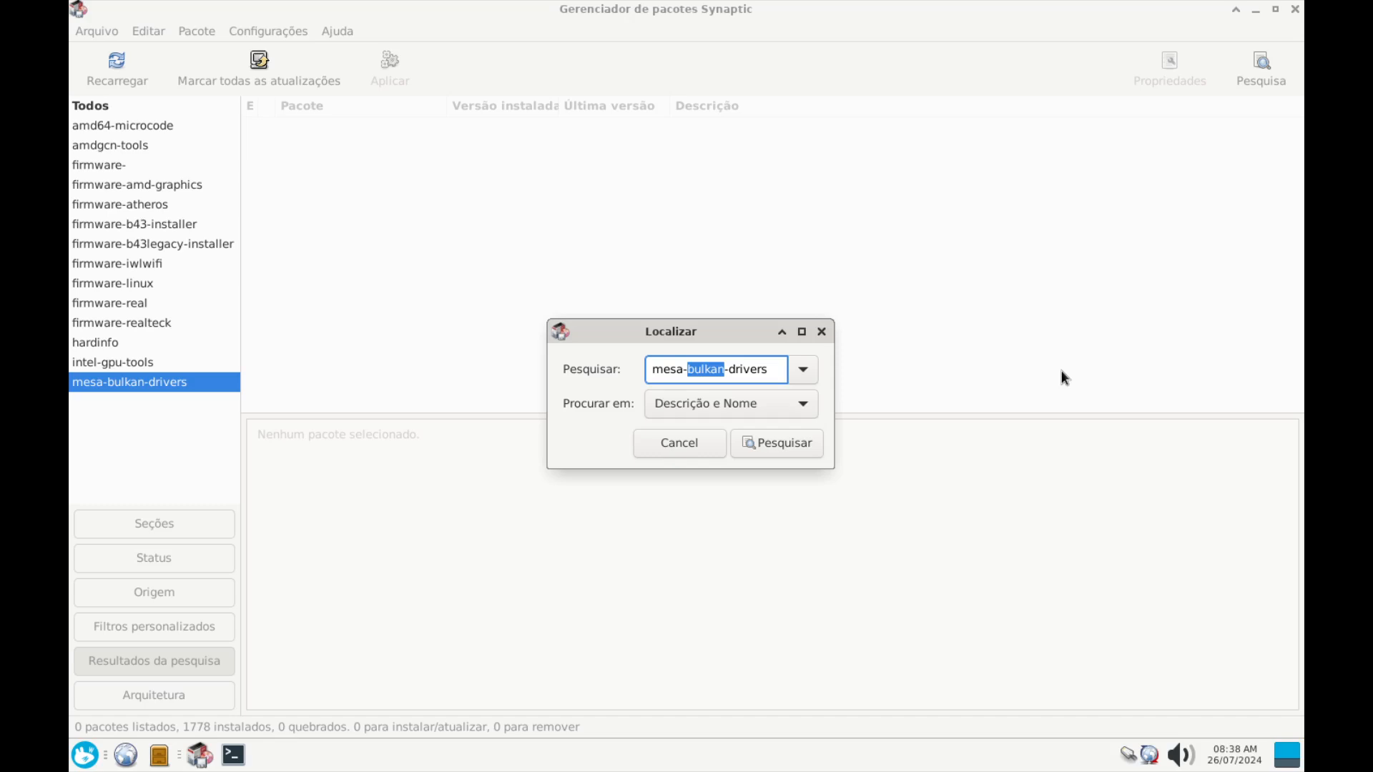
key(Left)
key(BackSpace)
text(v)
key(Return)
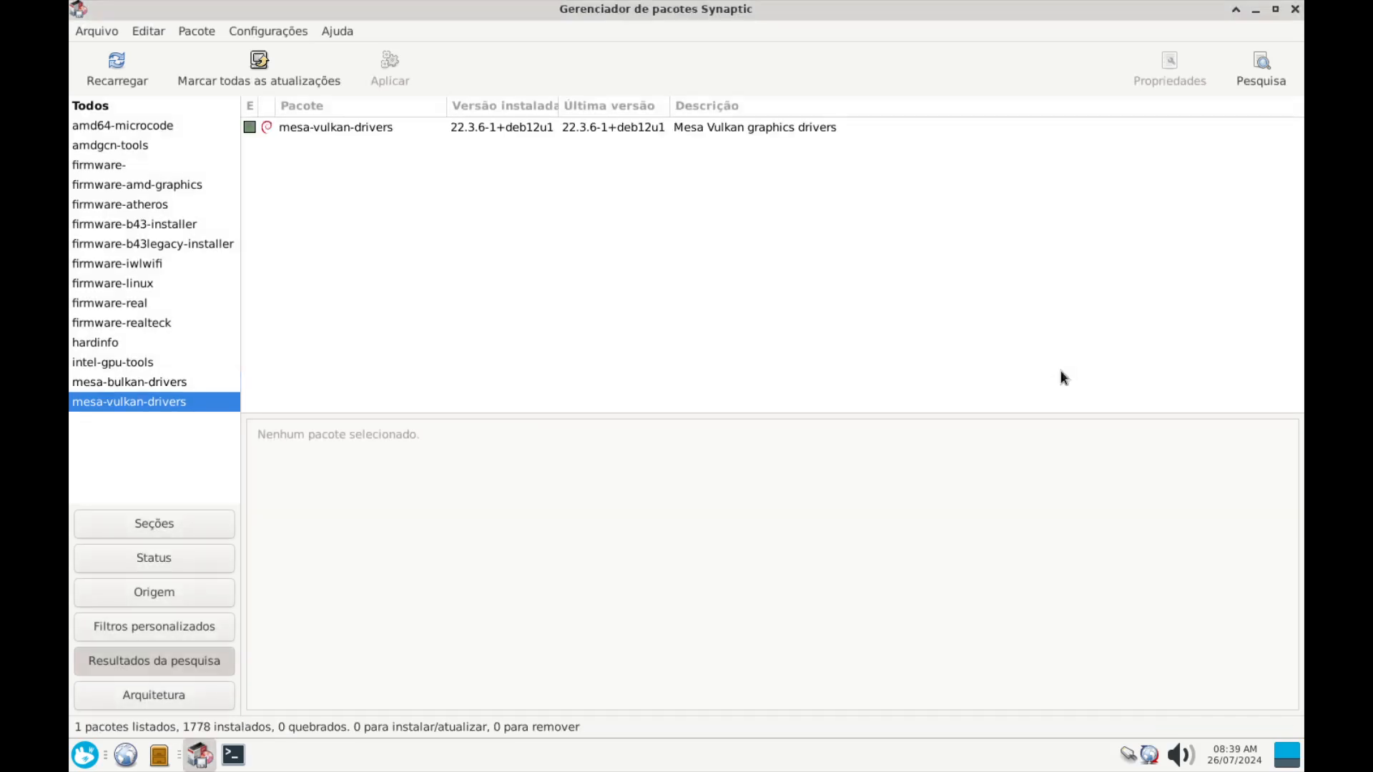
click(341, 129)
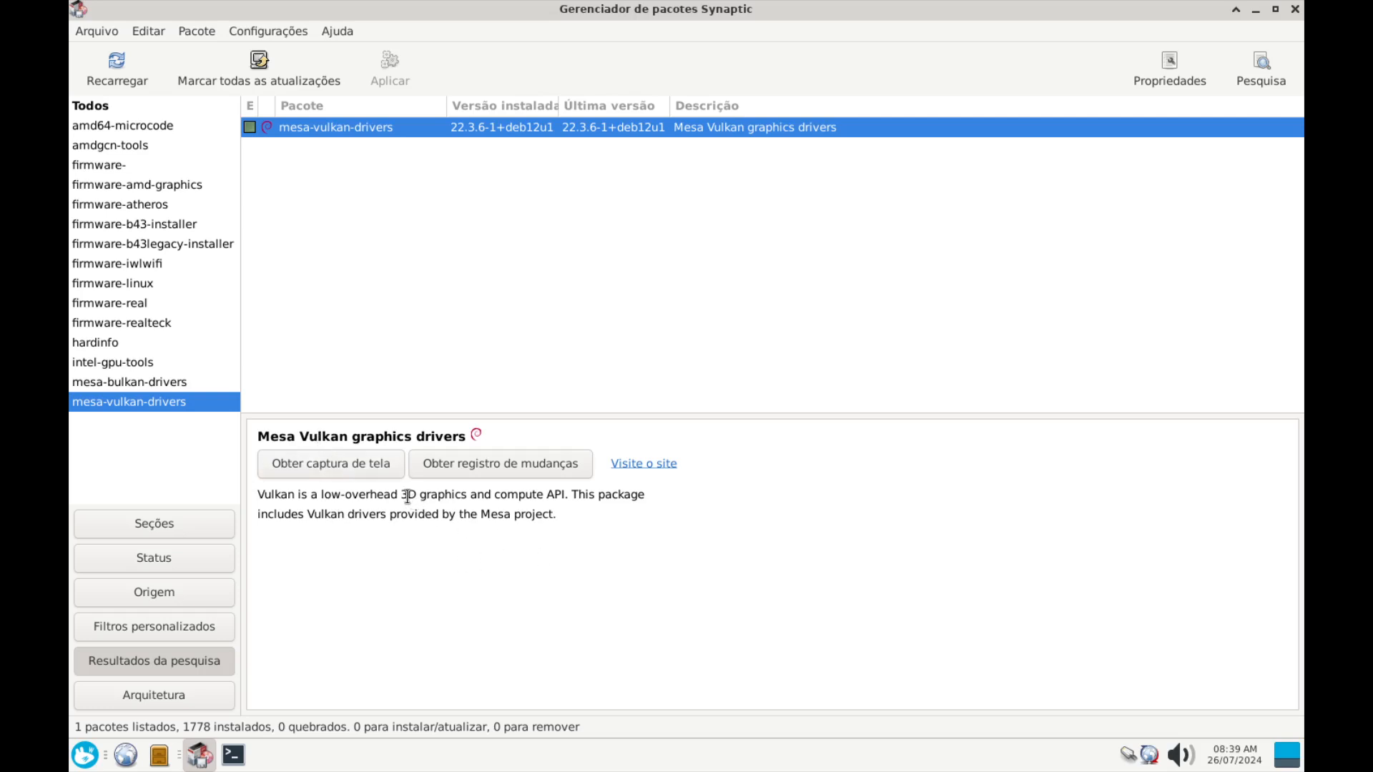
Change the search term from mesa-vulkan-drivers to mesa-utils and run it
drag(407, 495, 461, 495)
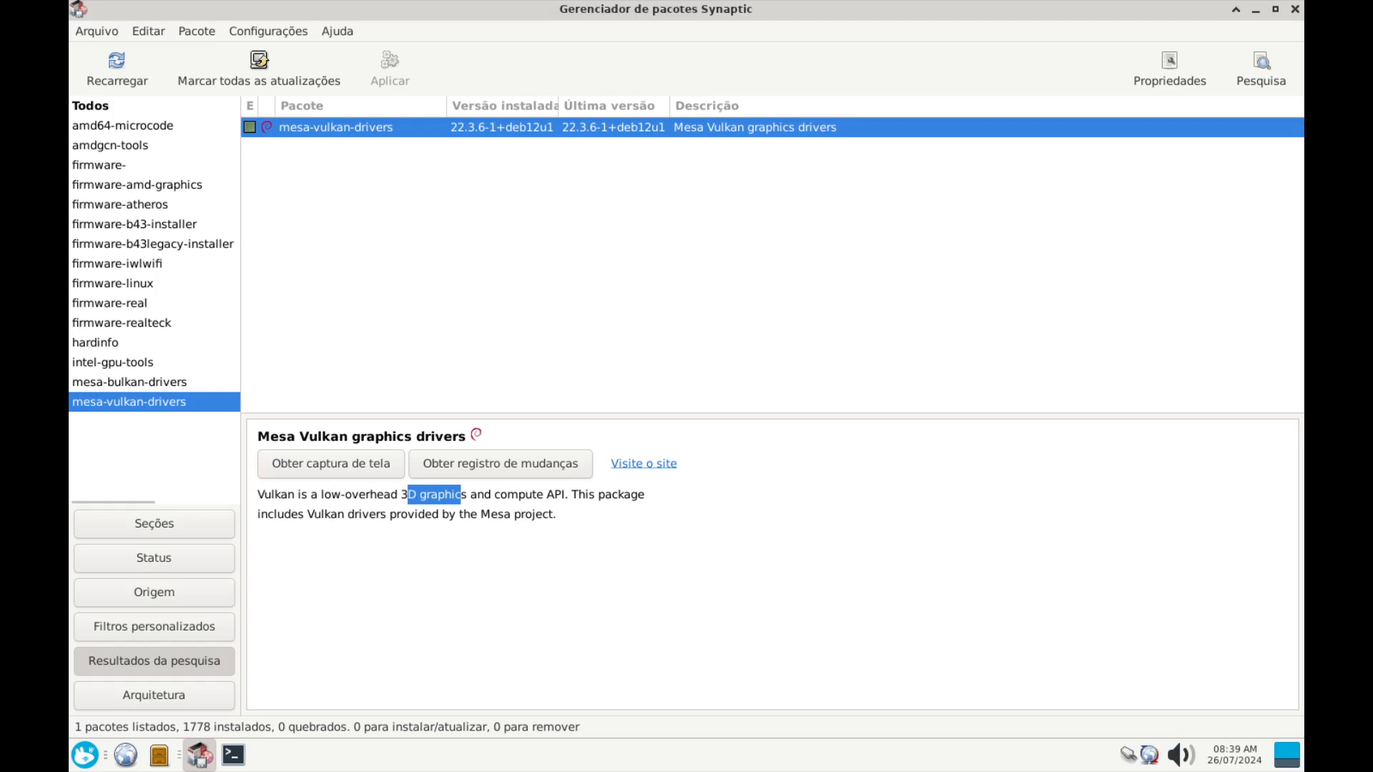
click(1240, 72)
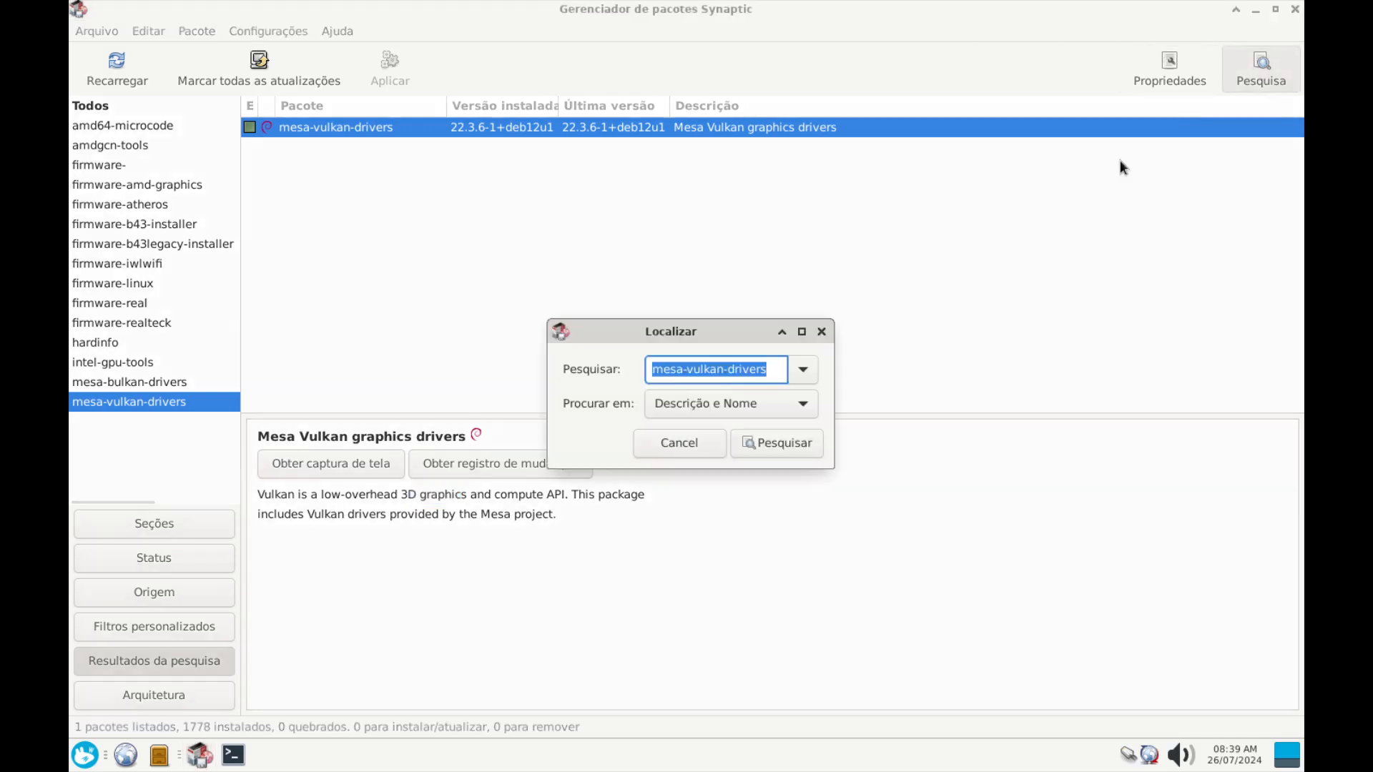
double_click(711, 368)
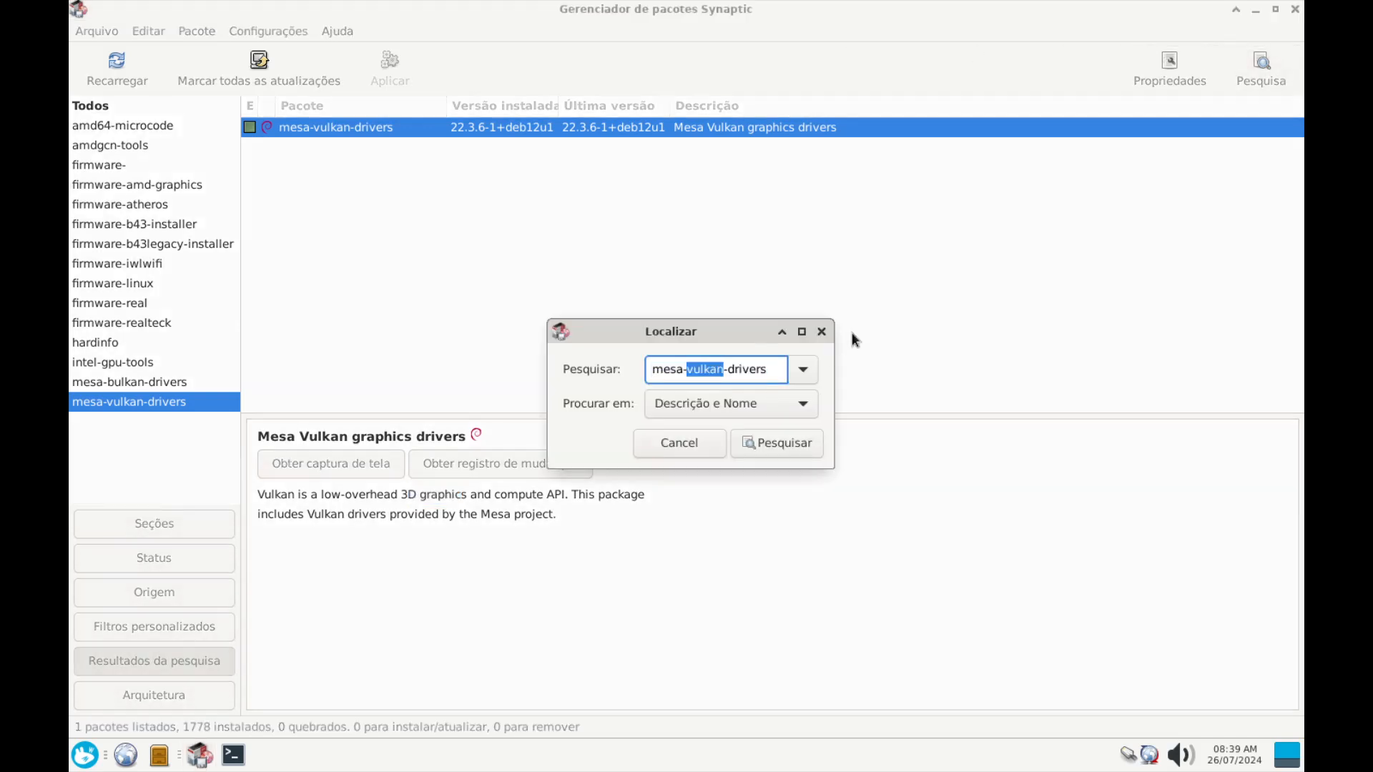
key(Delete)
key(Delete)
key(Delete)
key(Delete)
key(Delete)
key(Delete)
key(Delete)
key(Delete)
key(Delete)
text(utils)
key(Return)
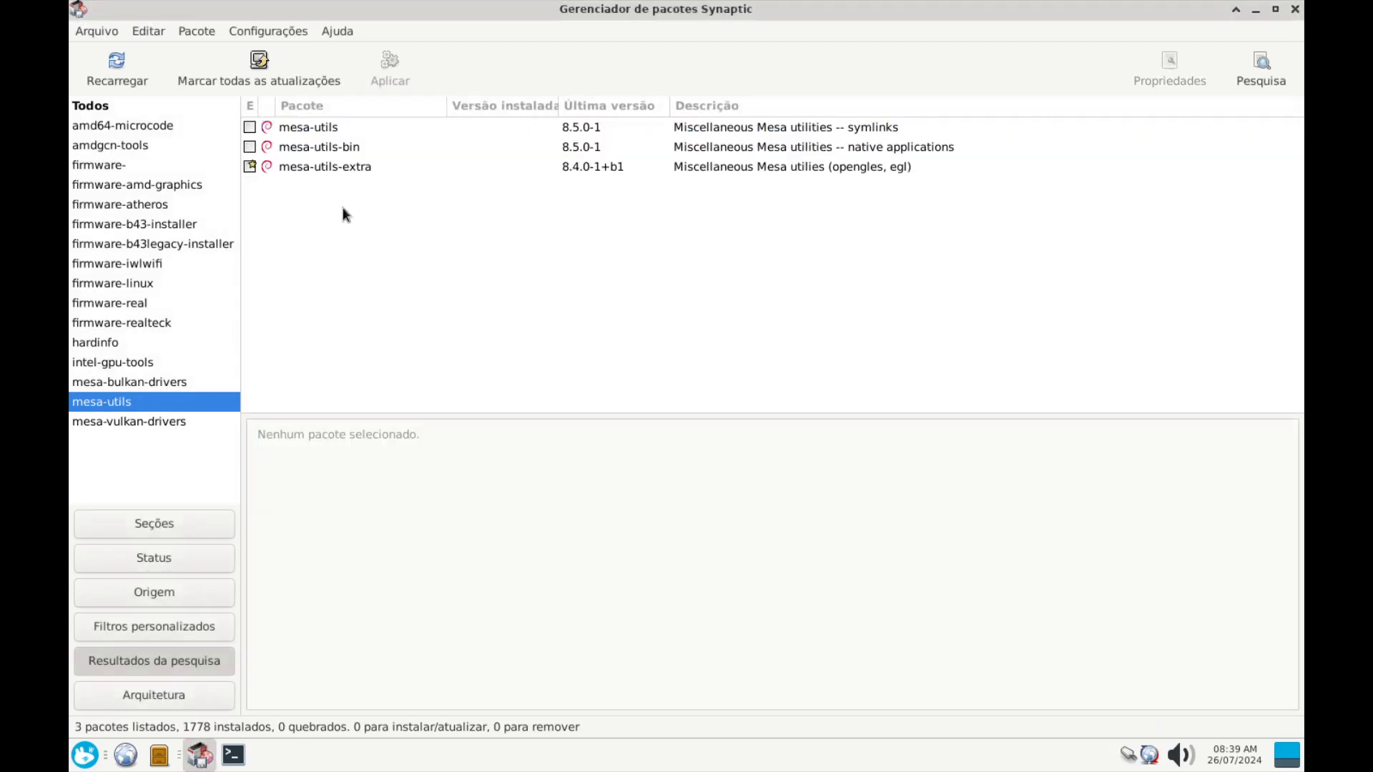
Mark mesa-utils for installation and accept the required mesa-utils-bin
click(312, 130)
right_click(312, 130)
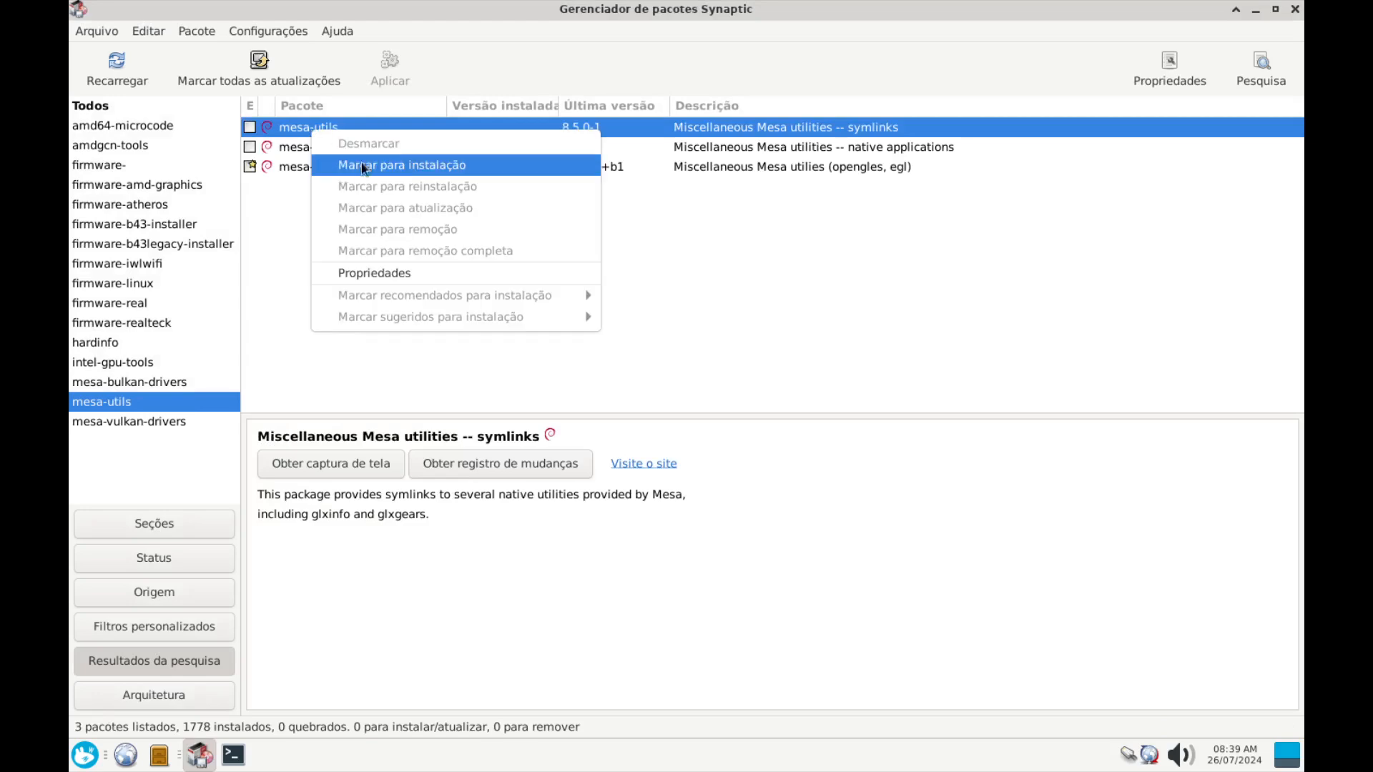
click(363, 166)
click(862, 530)
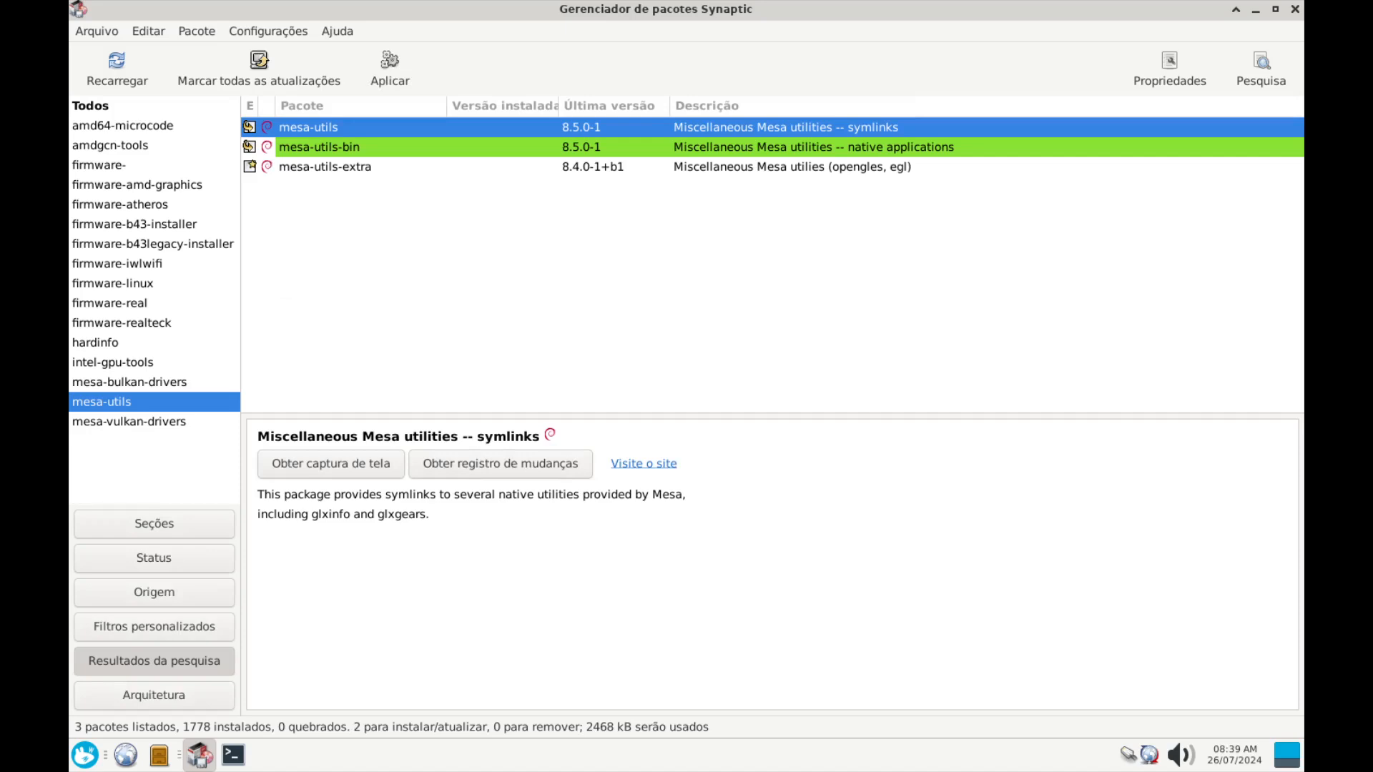
click(405, 61)
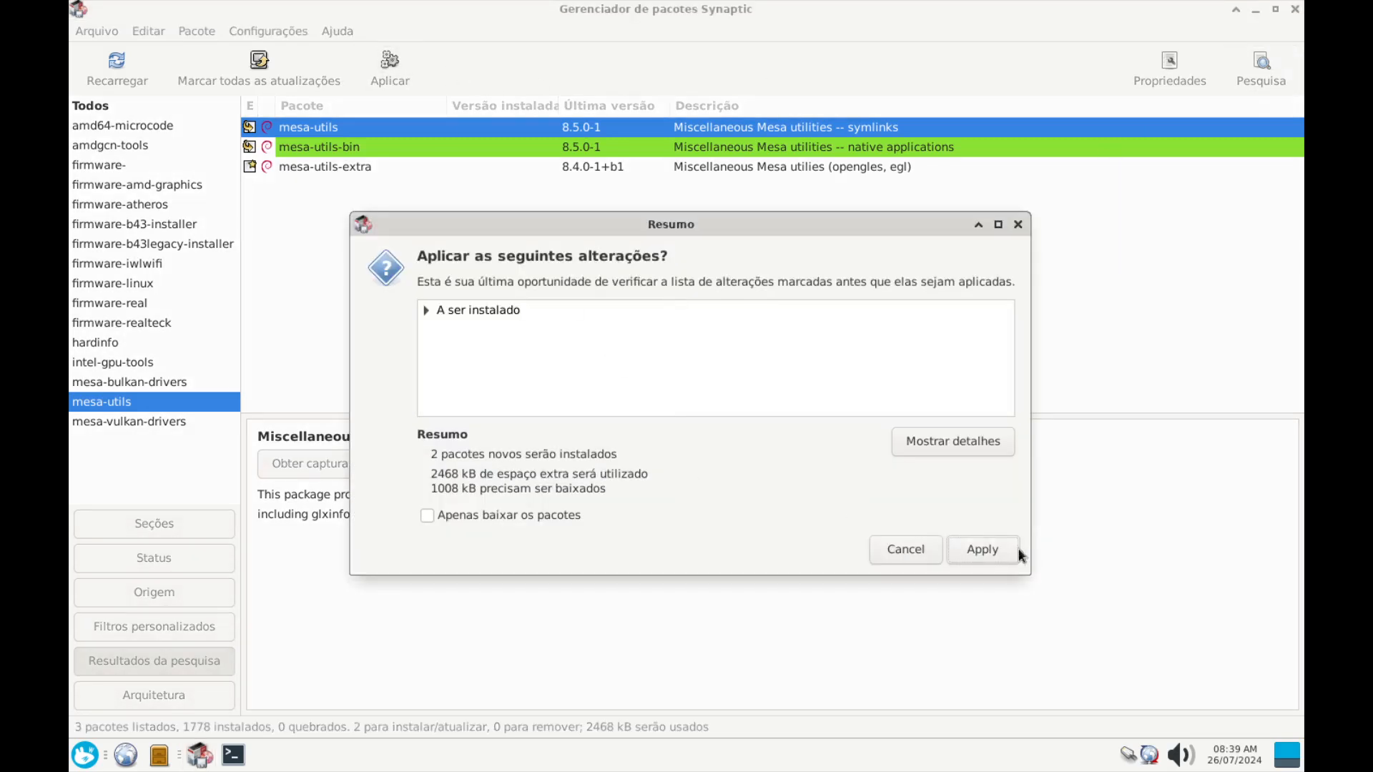
Install mesa-utils and mesa-utils-bin 8.5.0-1 and dismiss the changes-applied notice
click(989, 554)
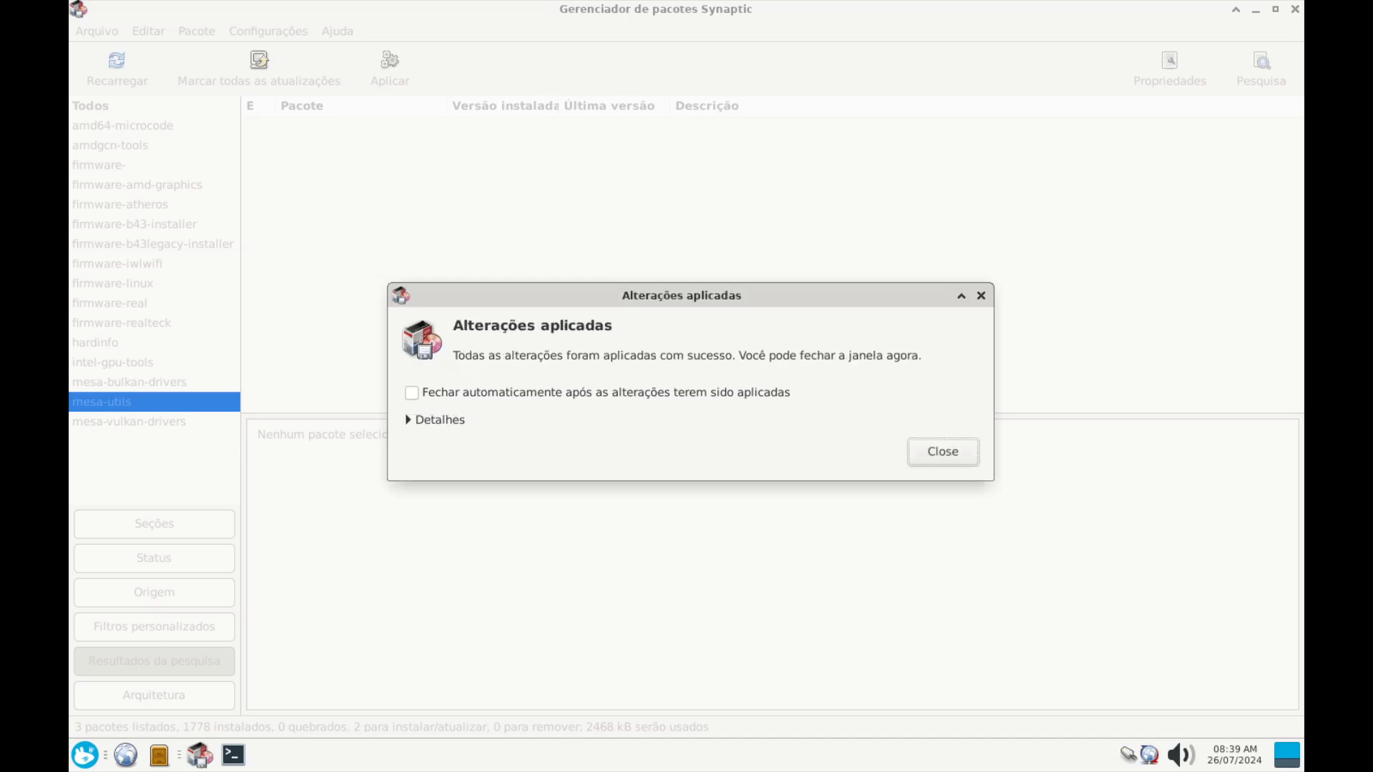
click(960, 450)
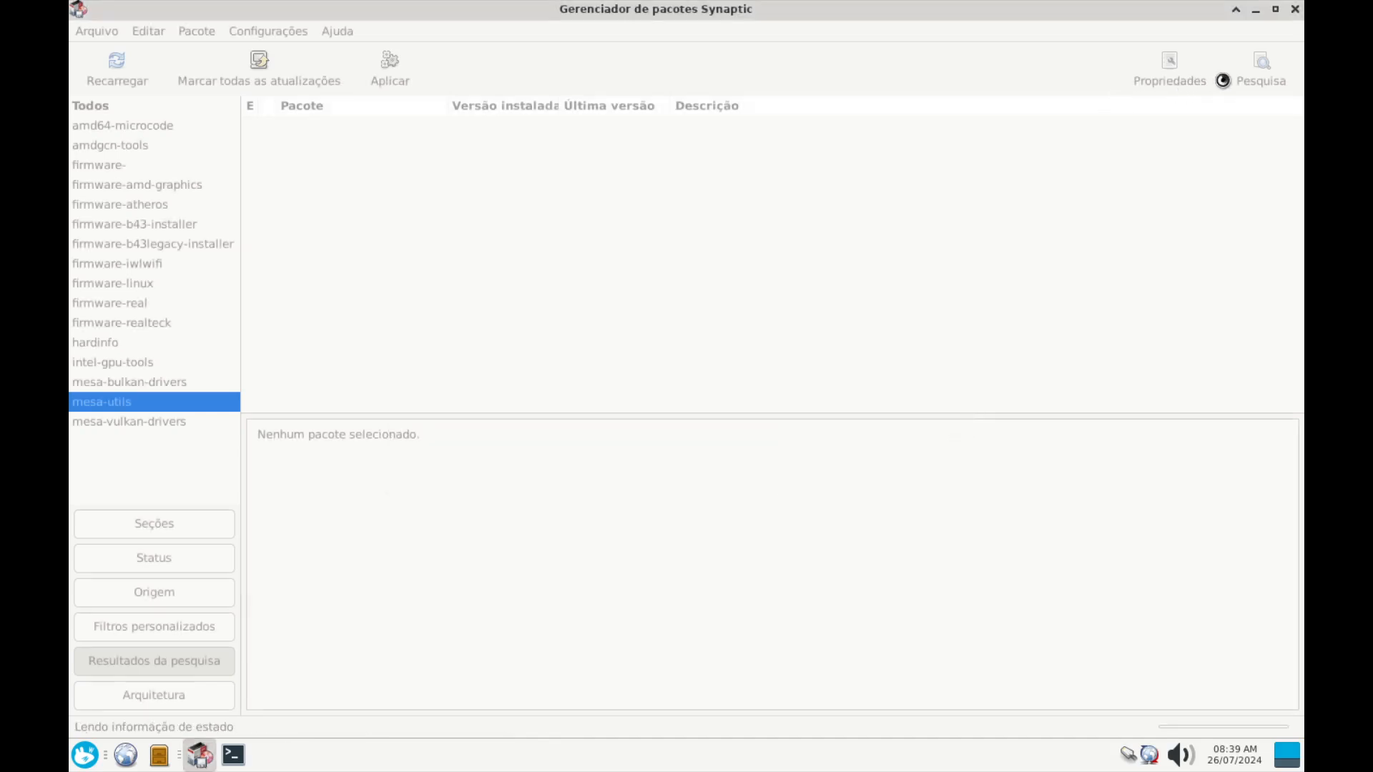
click(1263, 70)
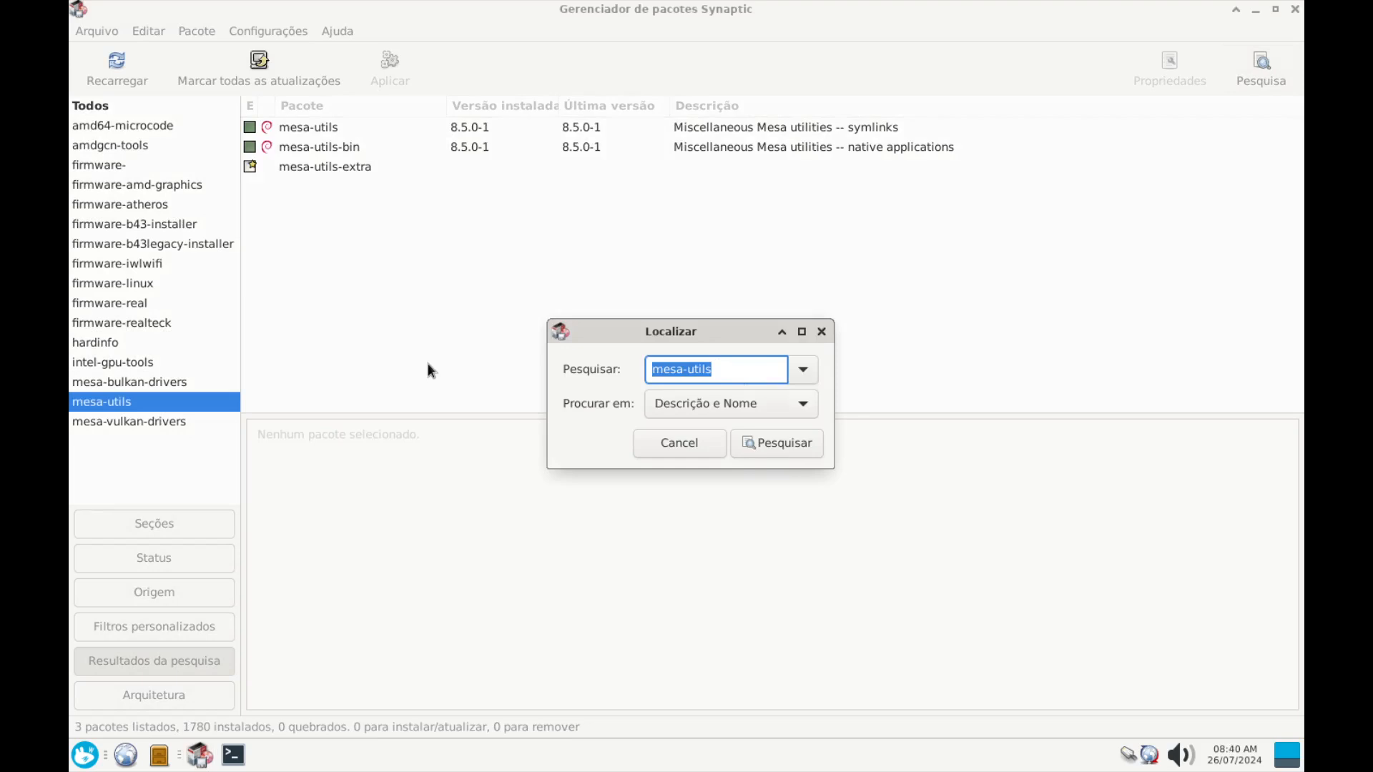
Search for libglapi-mesa and view its details
text(libglapi-mesa)
key(Return)
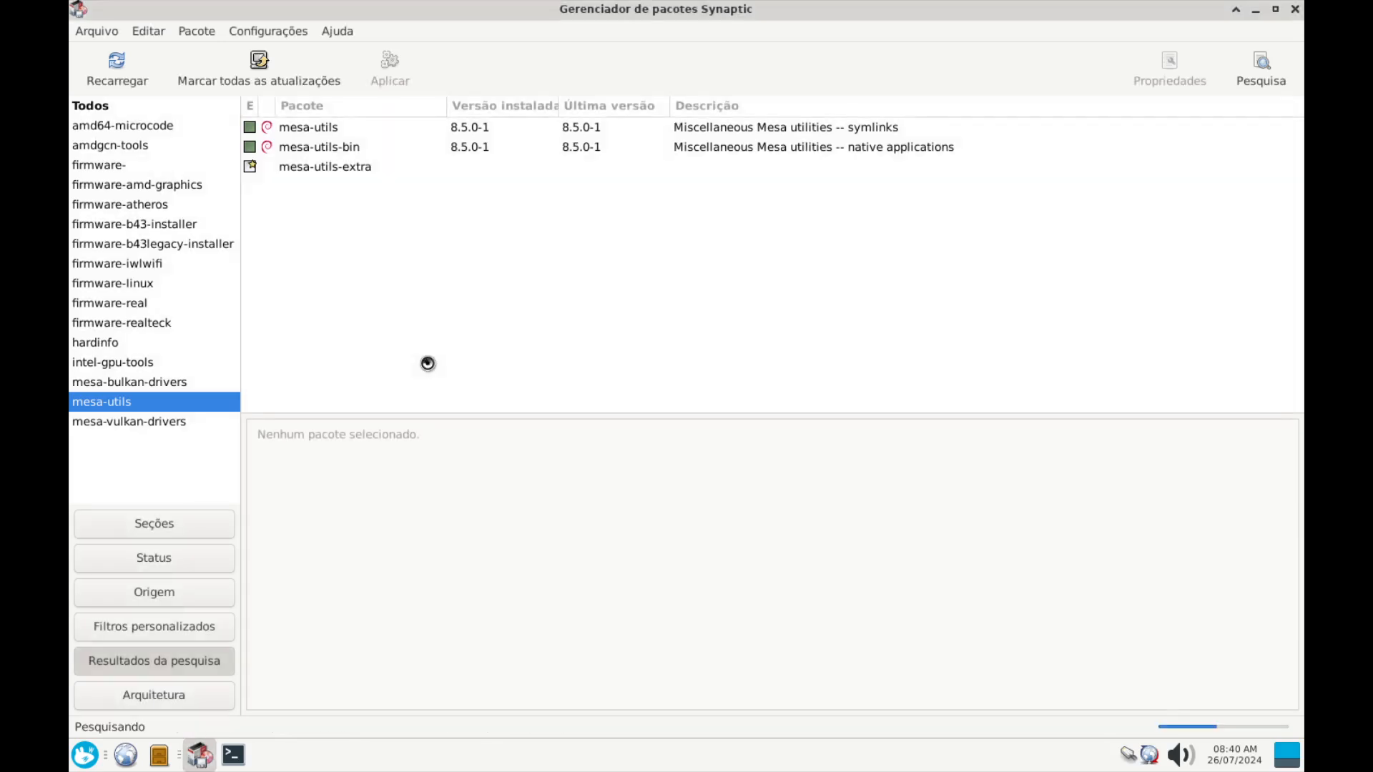
click(319, 129)
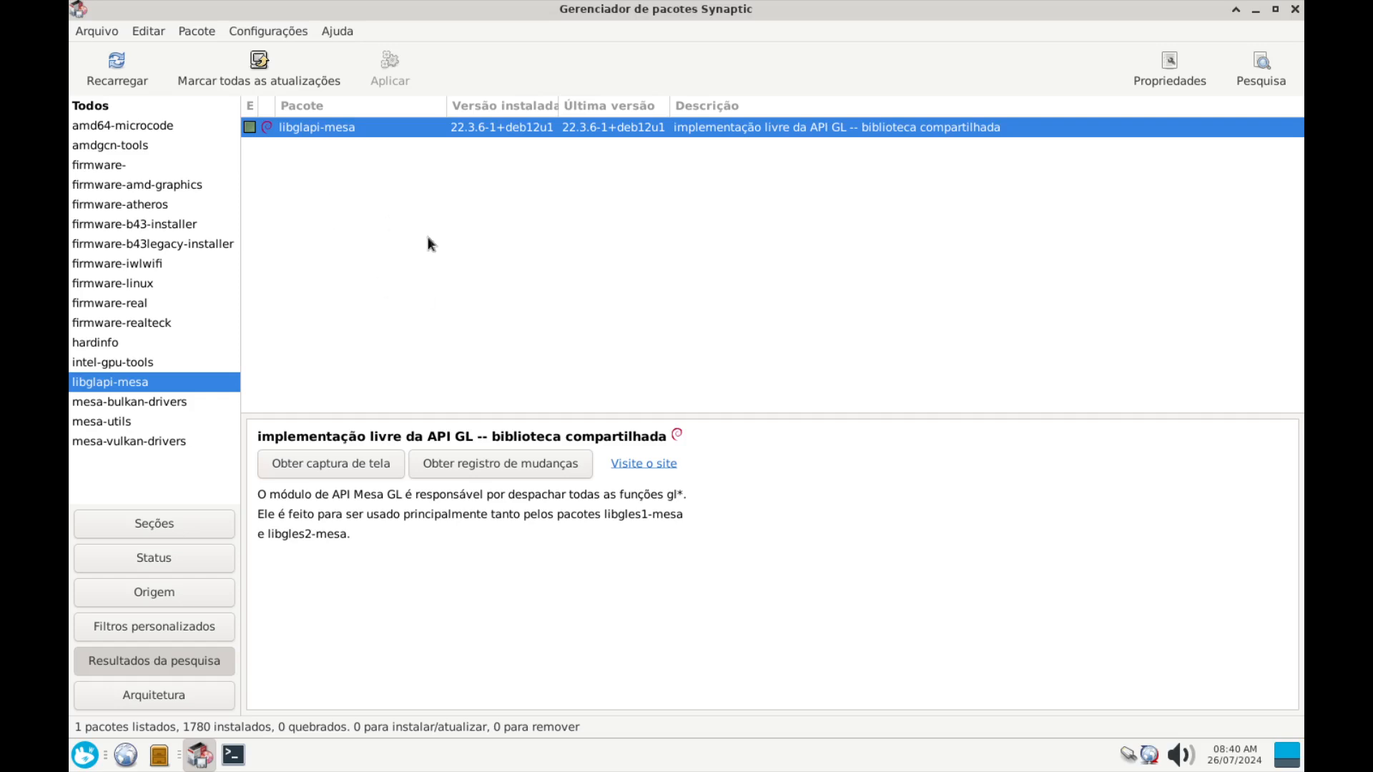
Search for libgl1-mesa-dev and read the libgl1-mesa-dri and libglx-mesa0 descriptions
click(1256, 66)
double_click(733, 369)
drag(666, 369, 500, 371)
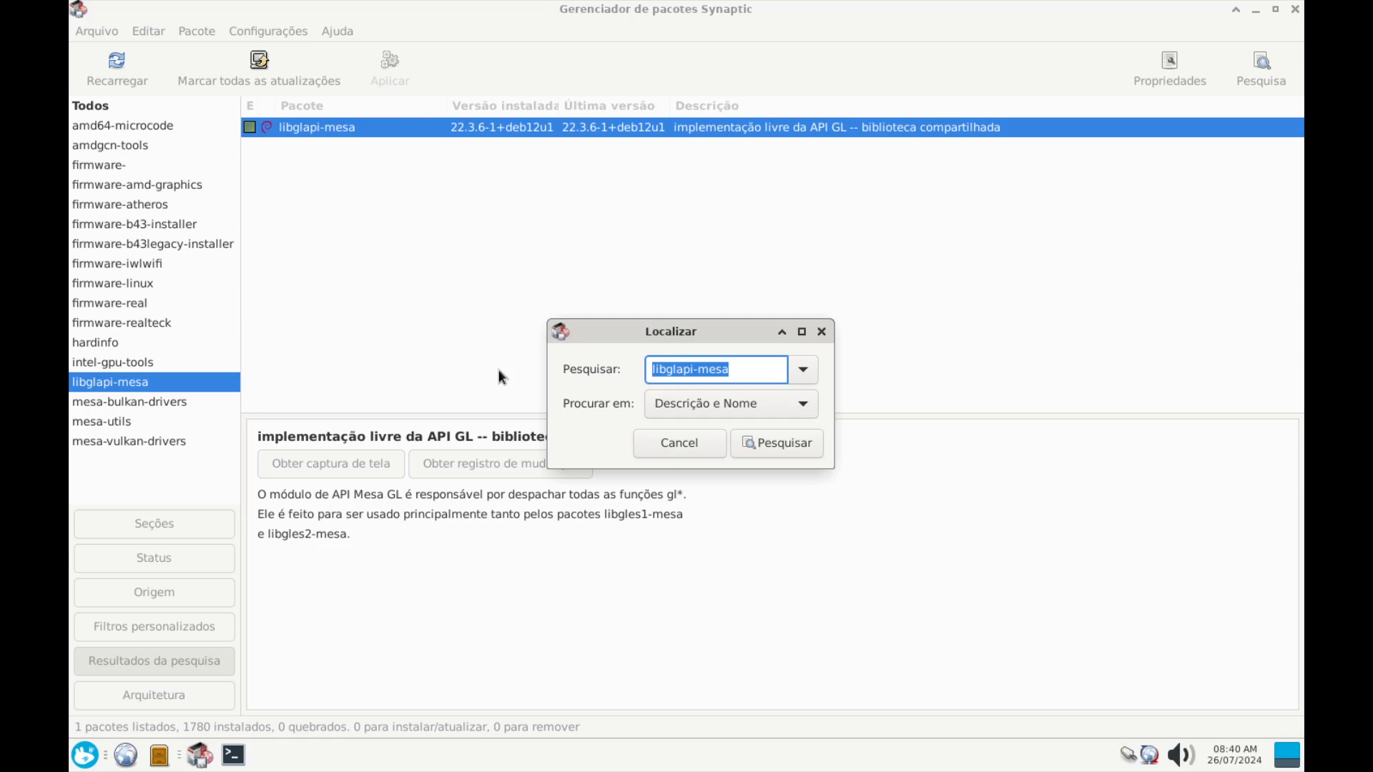
text(libg)
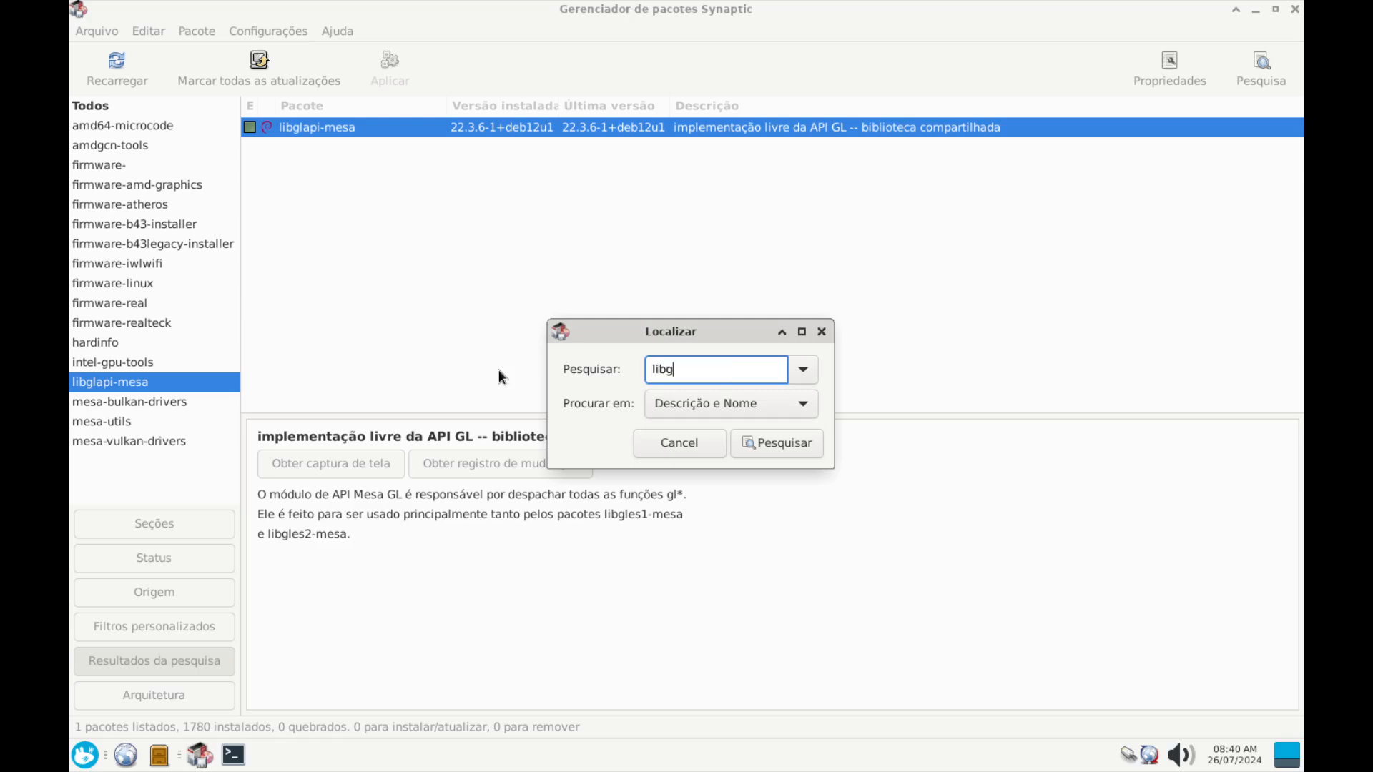
text(l1-)
text(mesa-d)
text(ev)
key(Return)
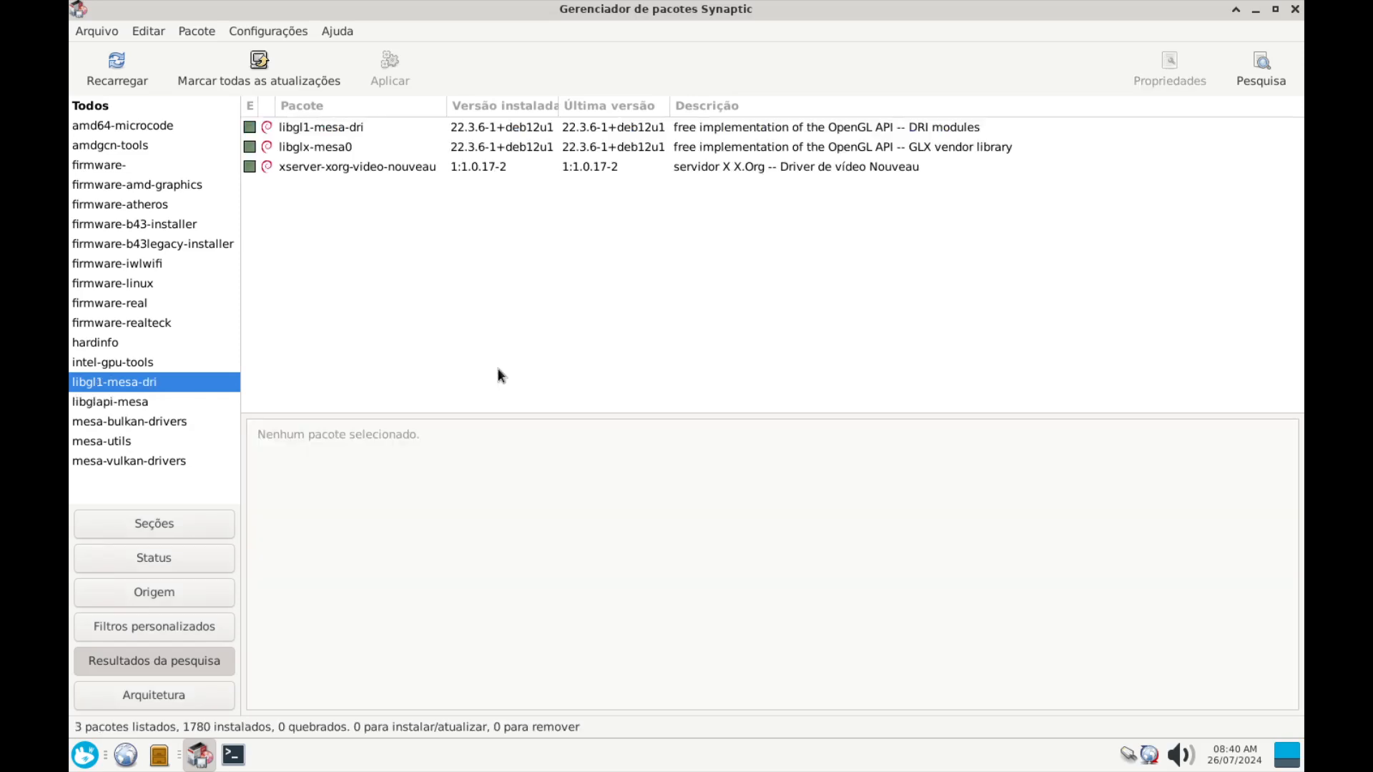
click(342, 134)
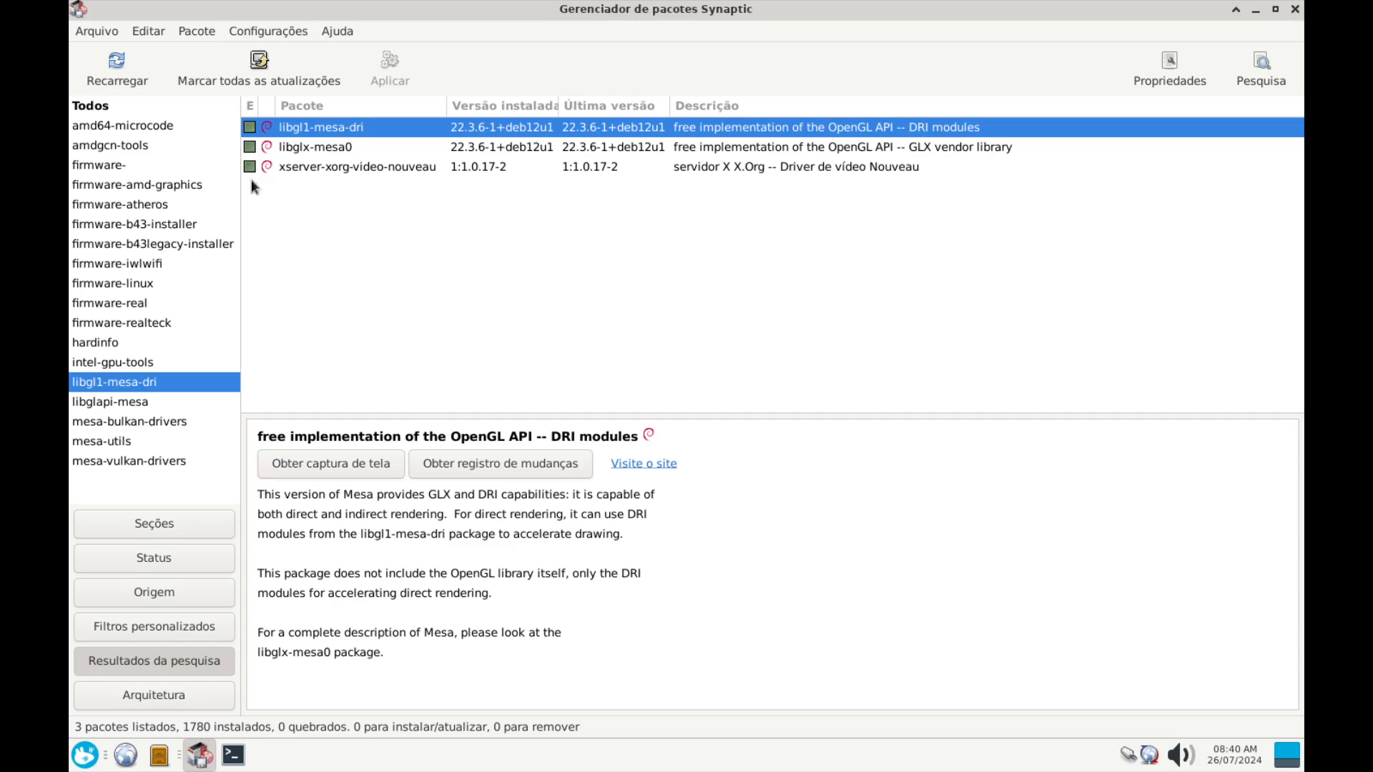
click(336, 154)
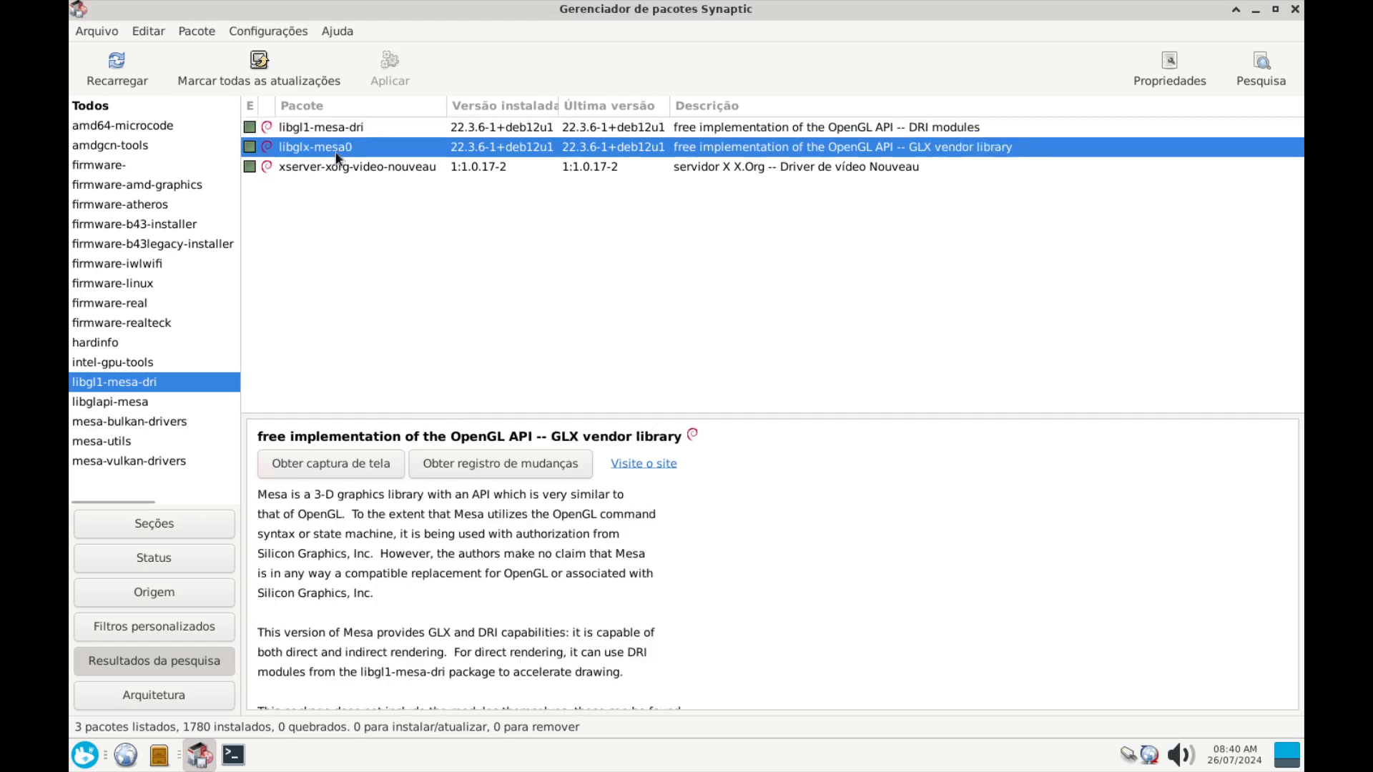
click(333, 131)
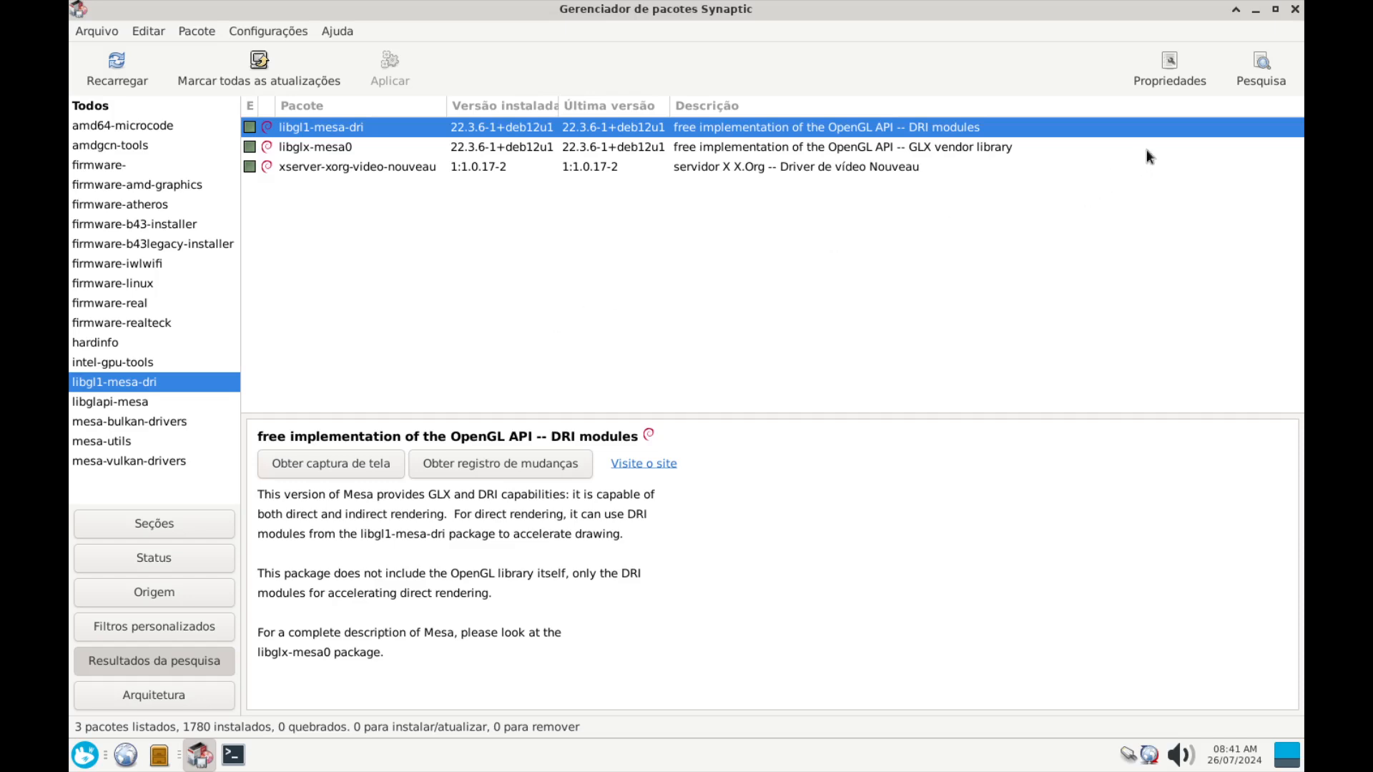
Search for task-laptop and view its package details
click(1261, 68)
triple_click(772, 364)
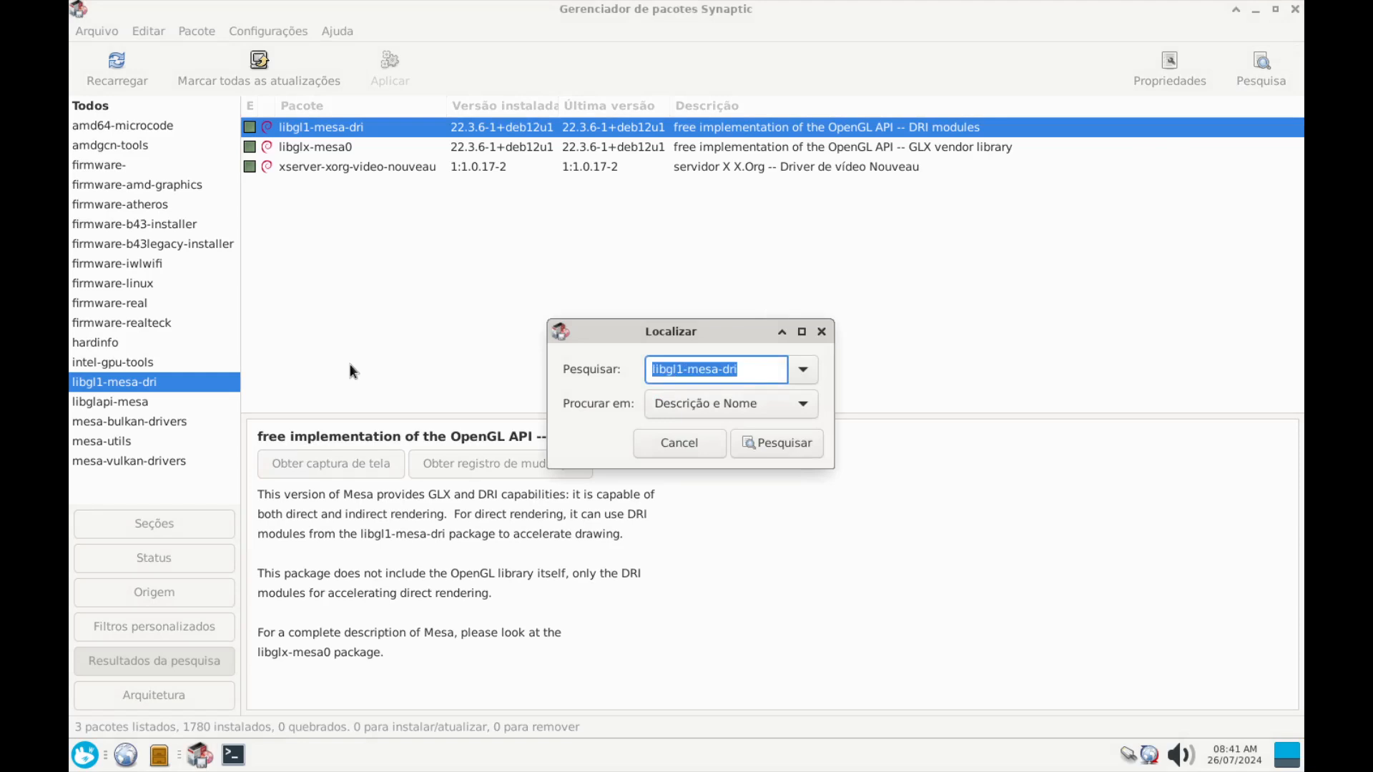
text(ta)
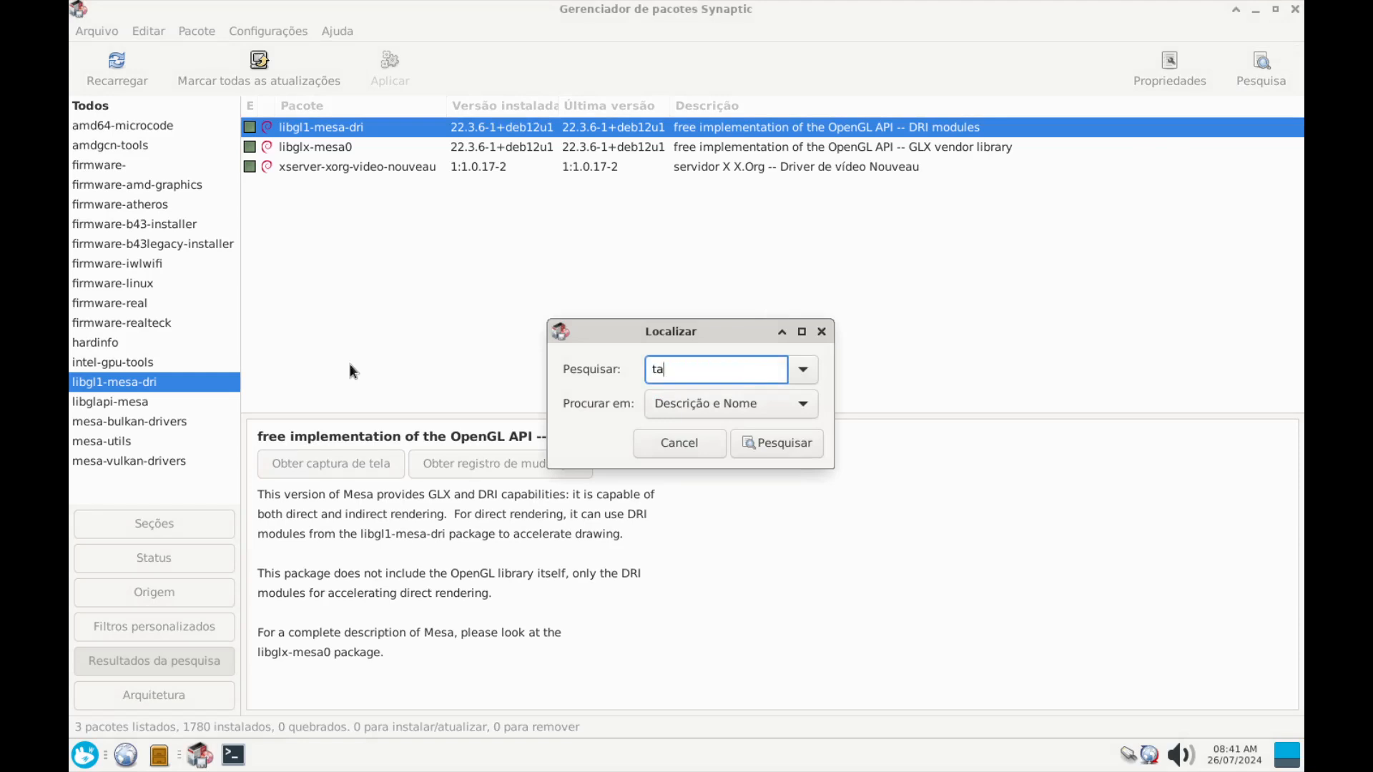
text(sk-laptop)
double_click(658, 374)
double_click(703, 371)
click(802, 455)
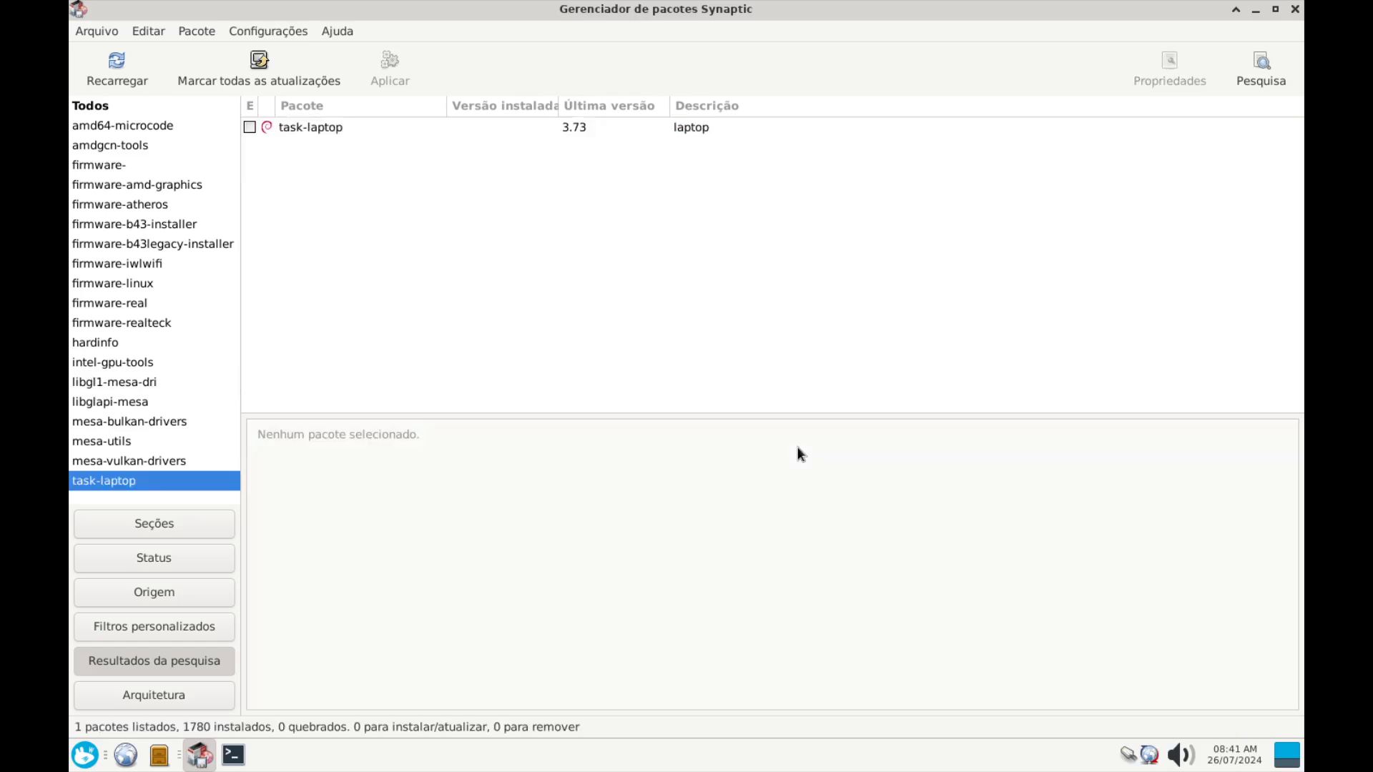
click(321, 135)
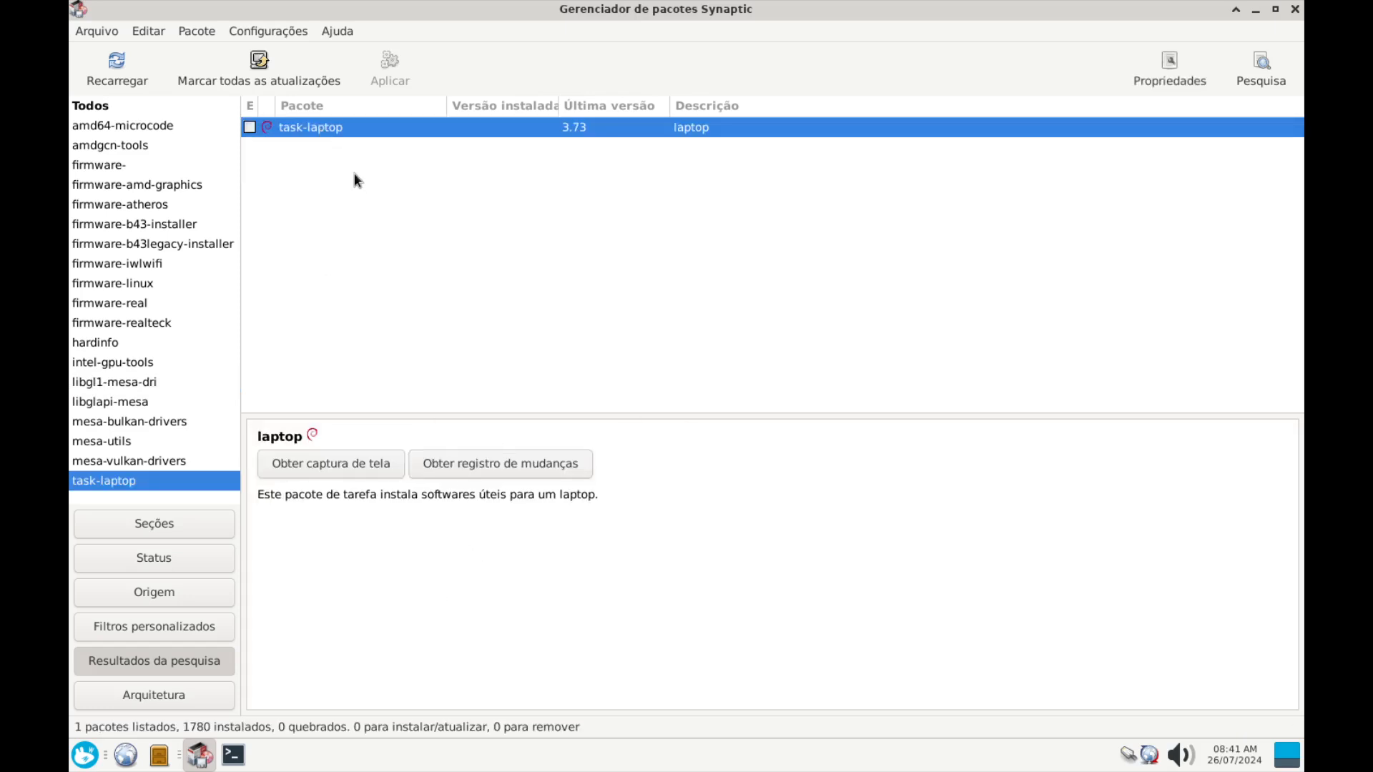
Mark task-laptop for installation, accepting its six required packages including bluez and wireless-tools
right_click(329, 129)
click(390, 164)
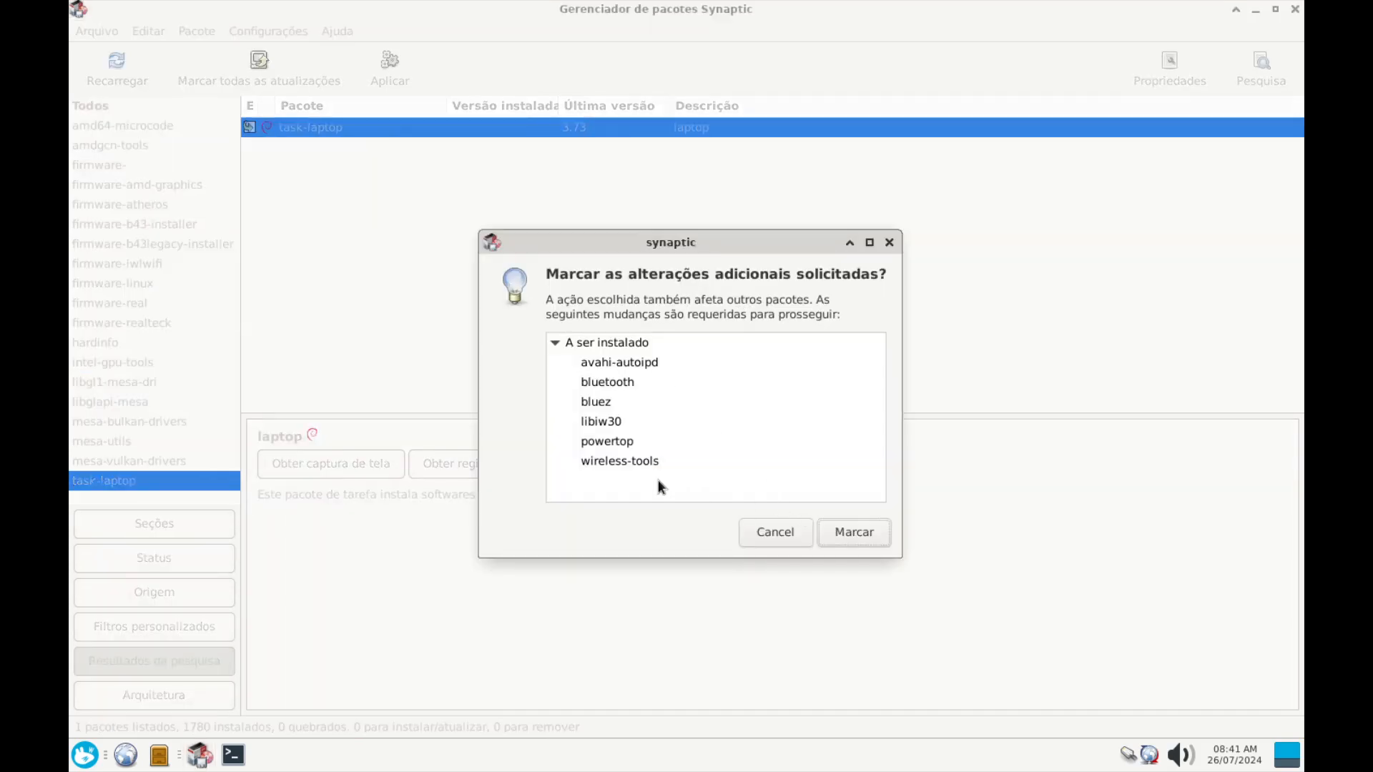
click(623, 465)
click(617, 447)
click(608, 422)
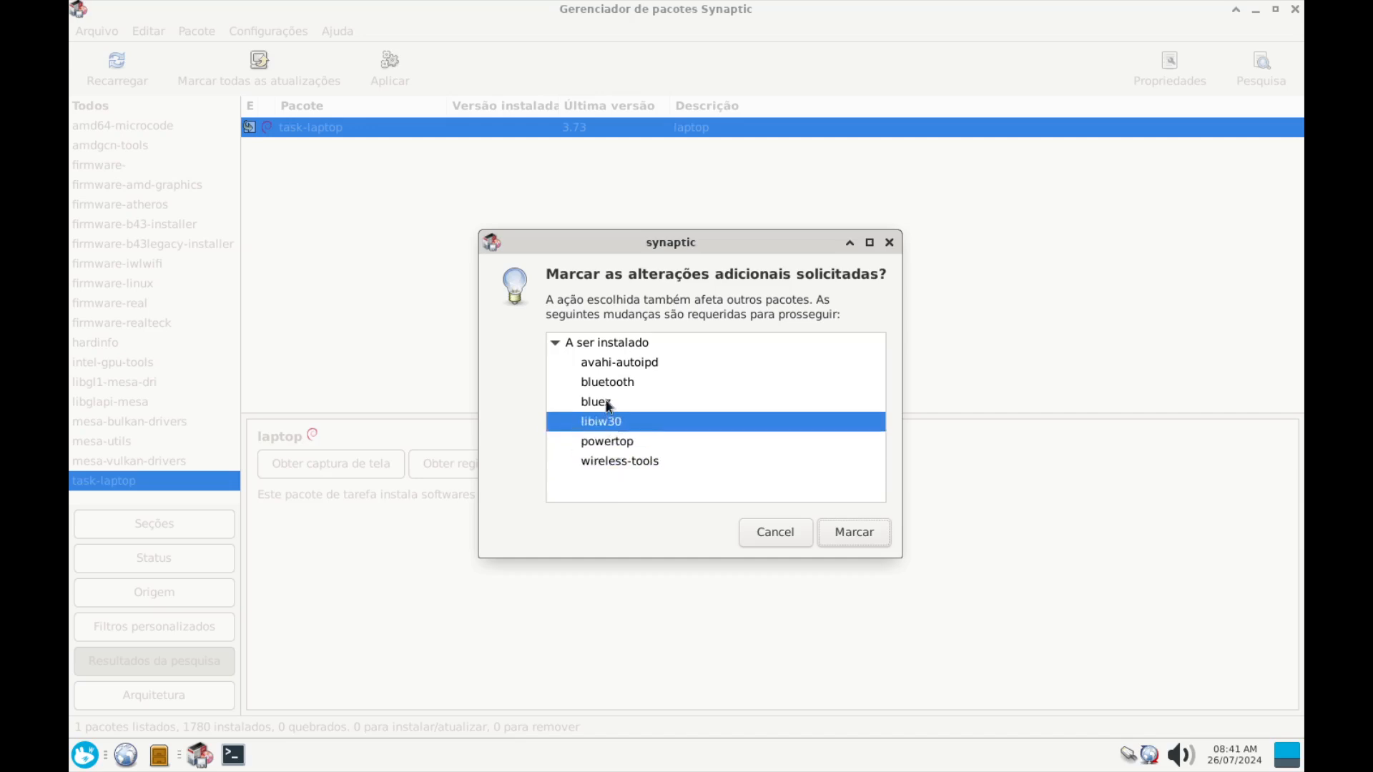
click(605, 403)
click(608, 378)
click(608, 360)
click(615, 464)
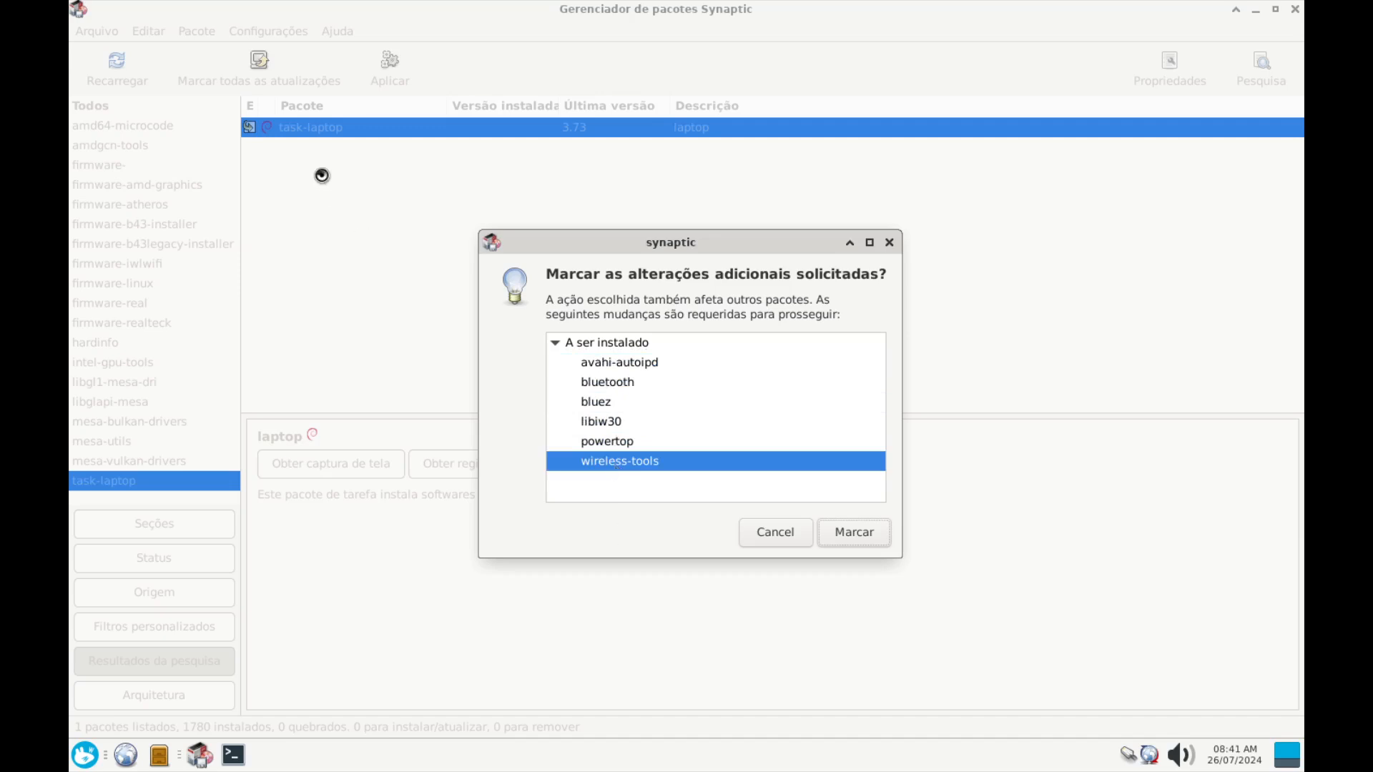
click(866, 542)
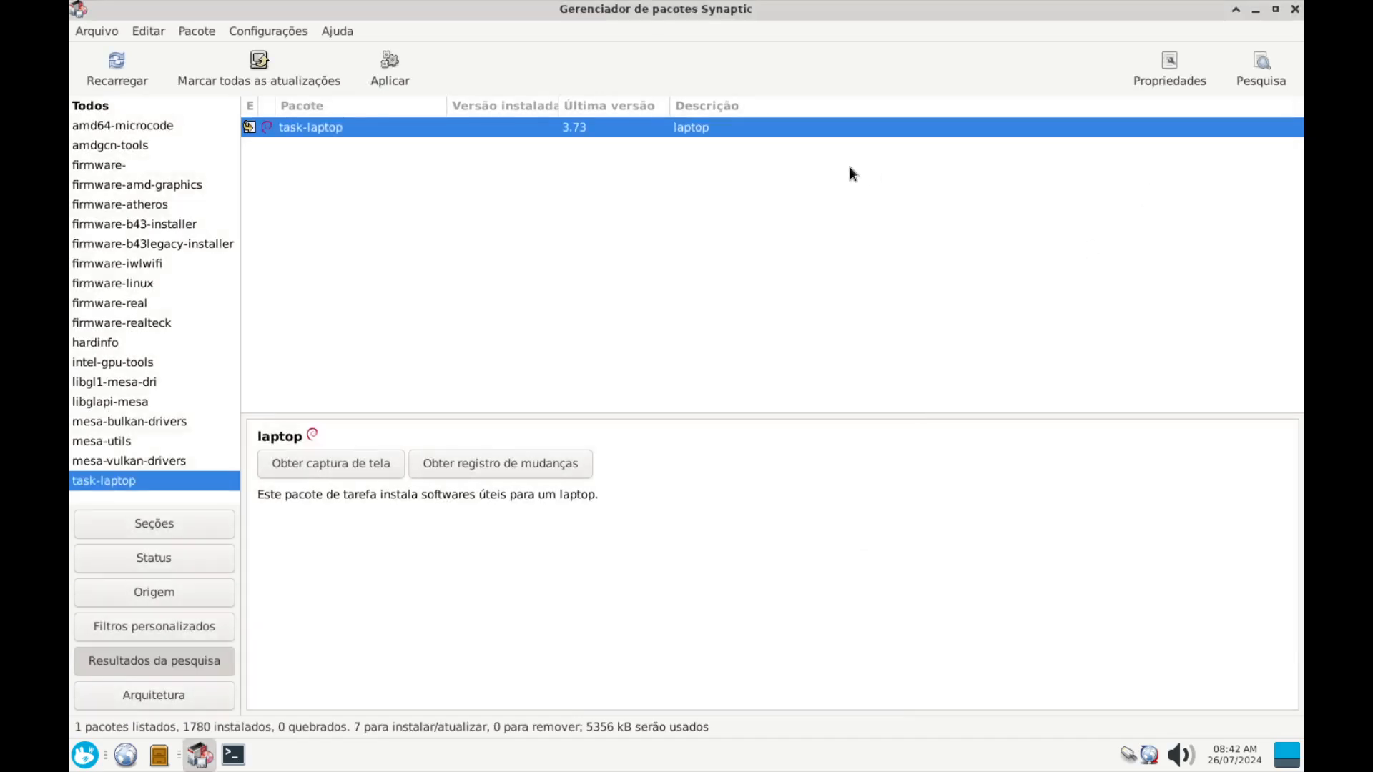
click(1262, 66)
Search for tlp and mark it for installation along with its dependencies
click(742, 365)
drag(741, 365, 382, 317)
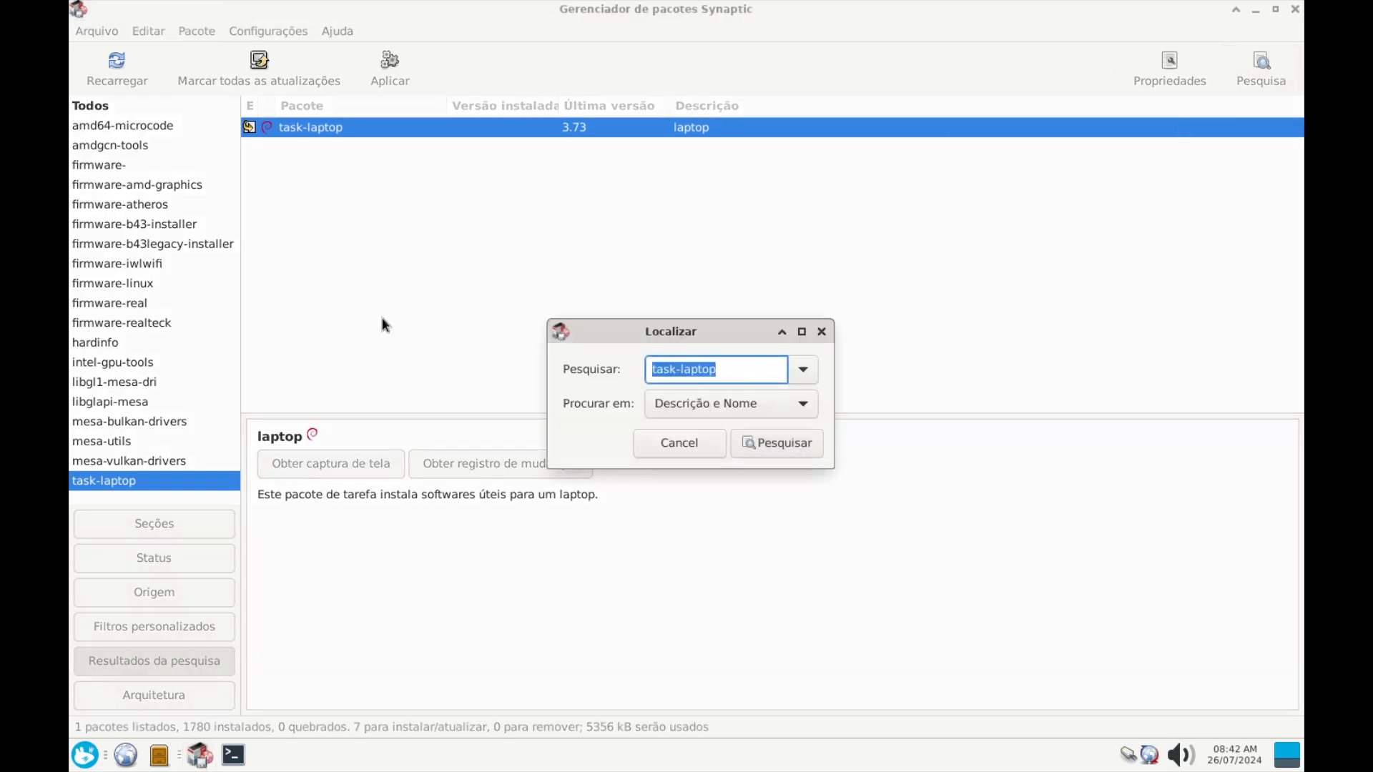
text(t)
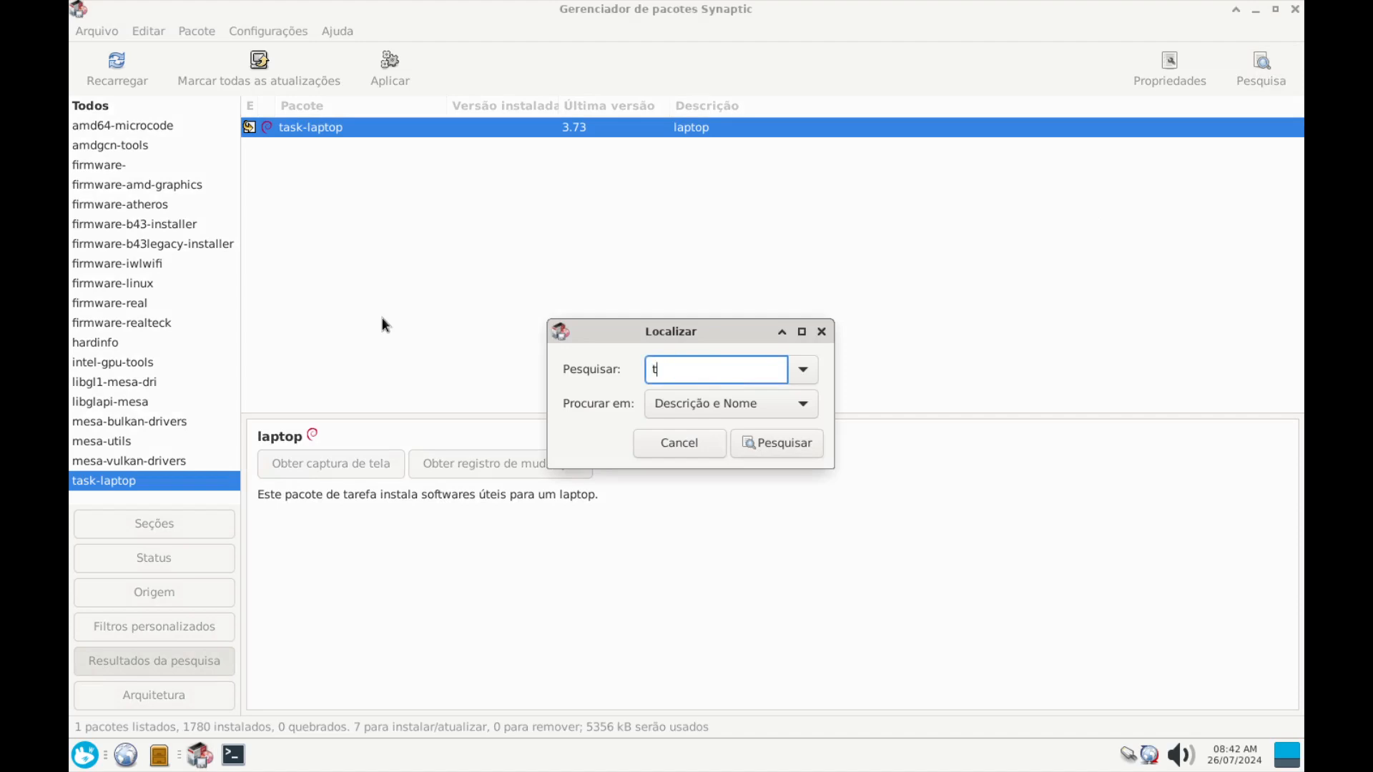
text(lp)
key(Return)
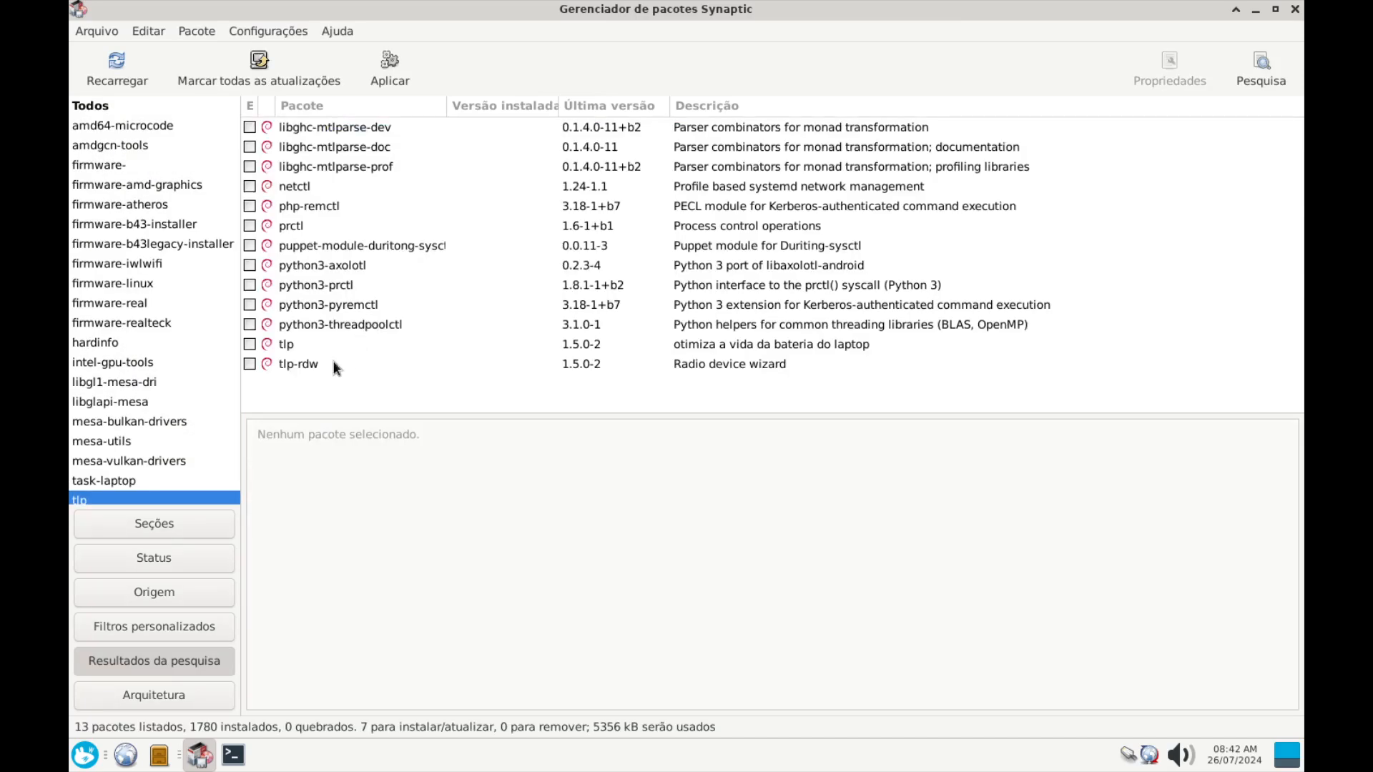
click(285, 346)
right_click(283, 348)
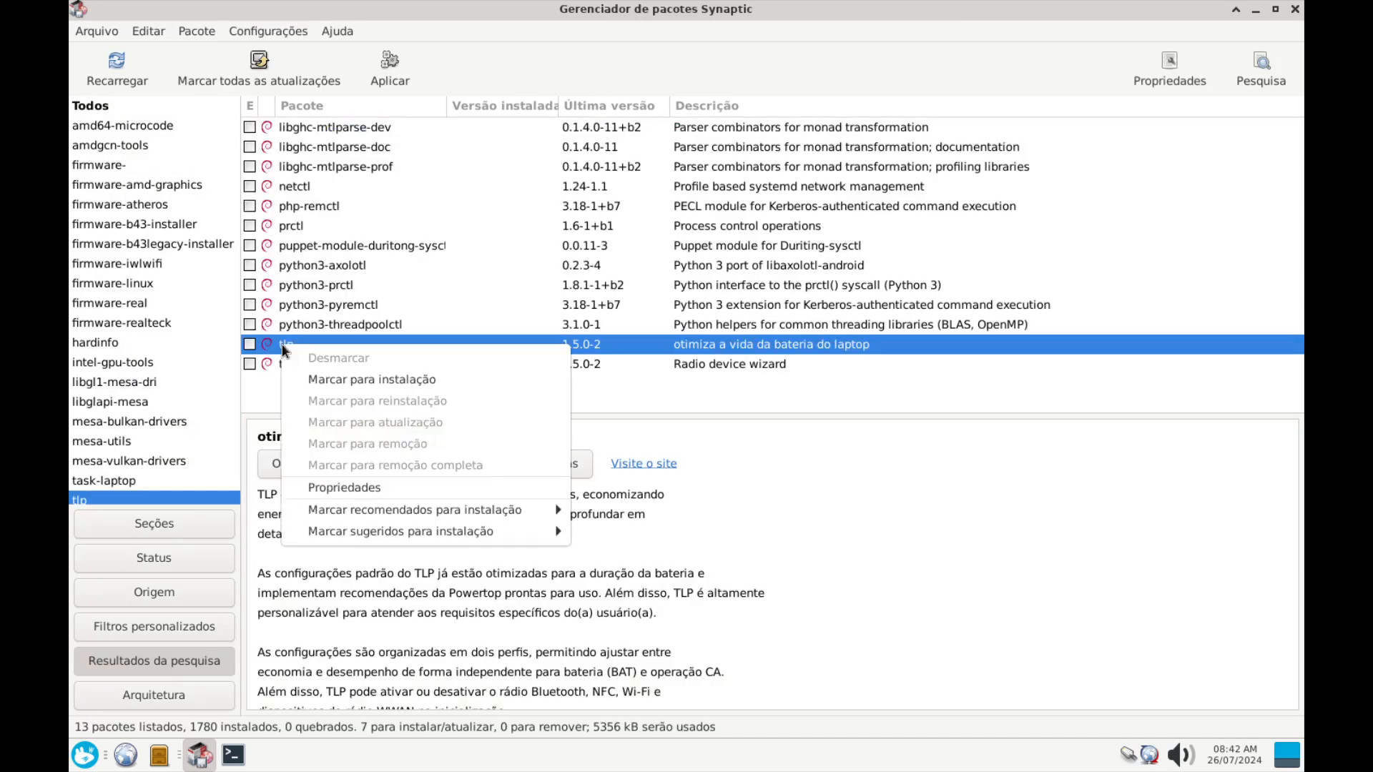
click(334, 381)
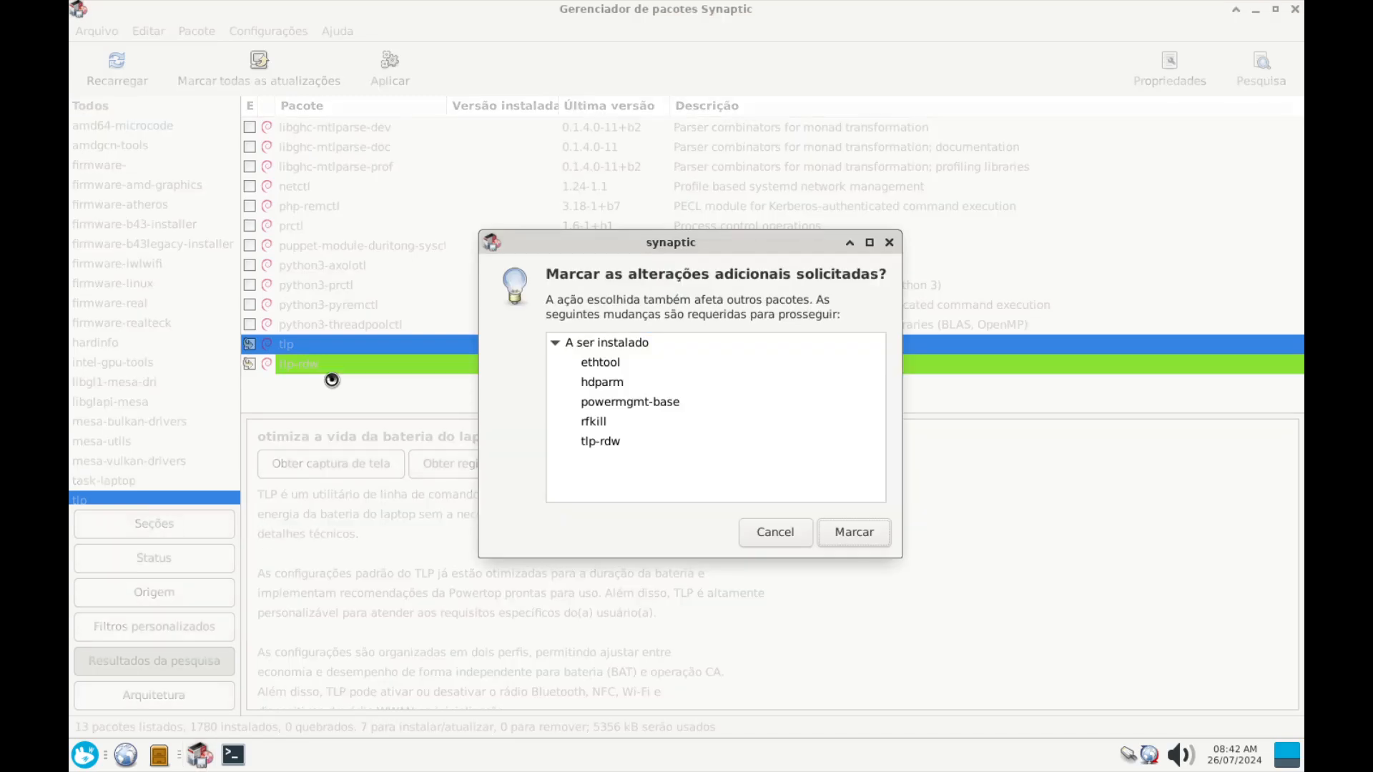
click(854, 533)
Apply all 13 queued changes, then close Synaptic and the leftover terminal
click(390, 68)
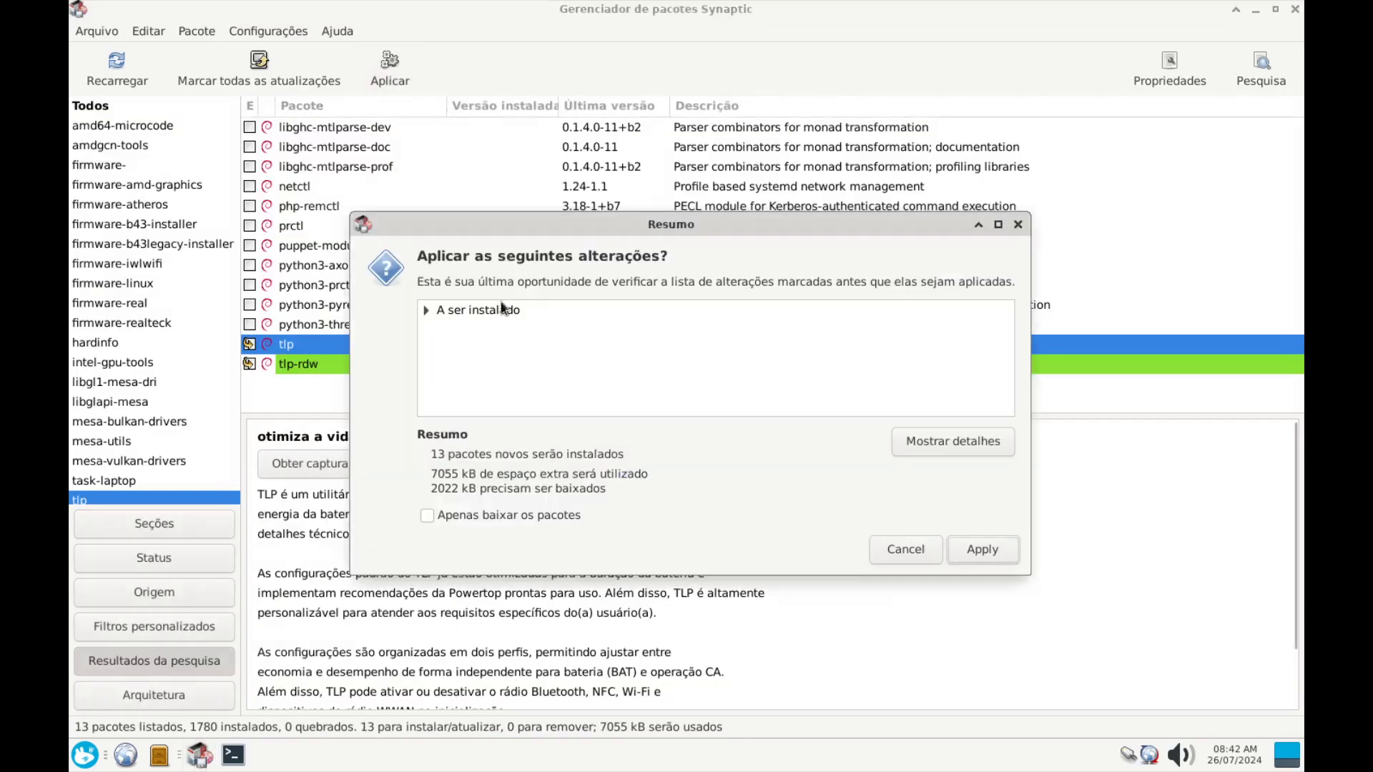
click(1000, 547)
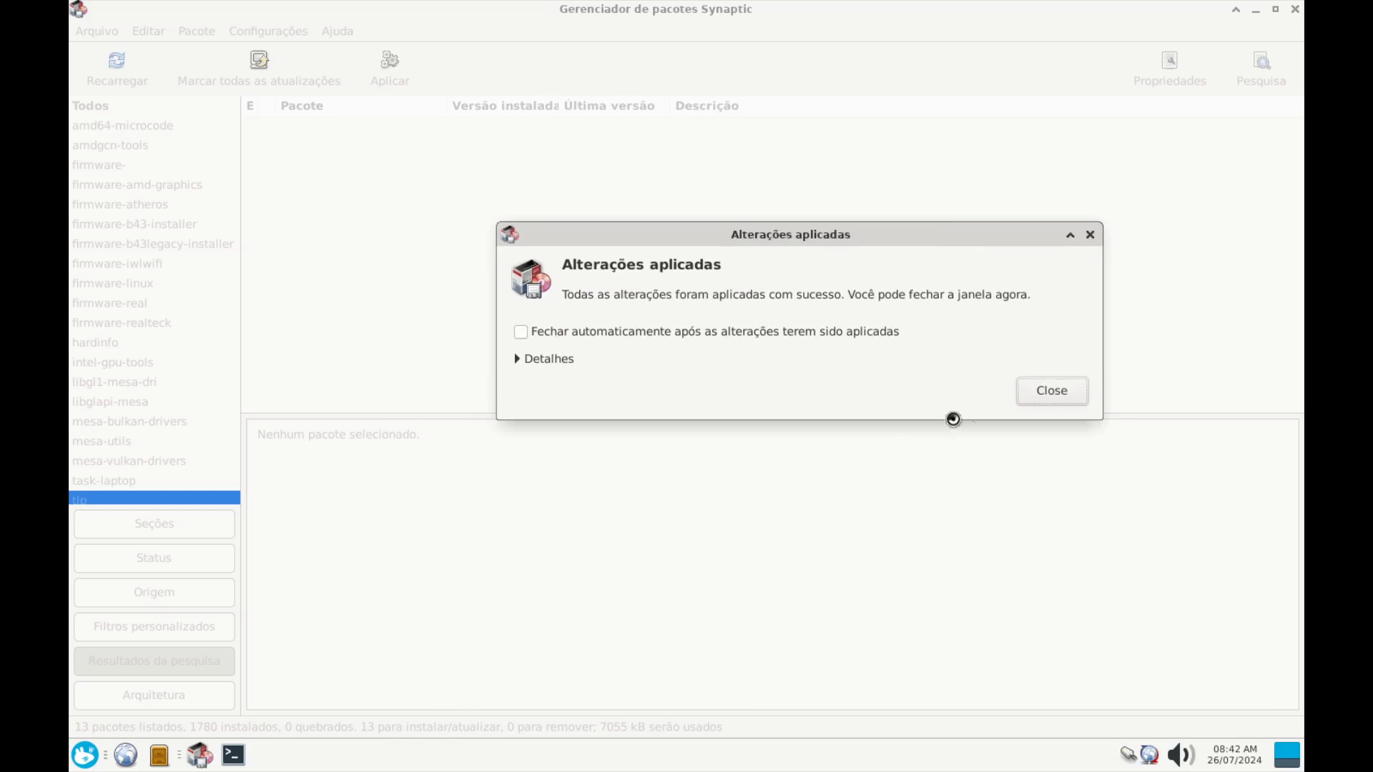
click(1061, 392)
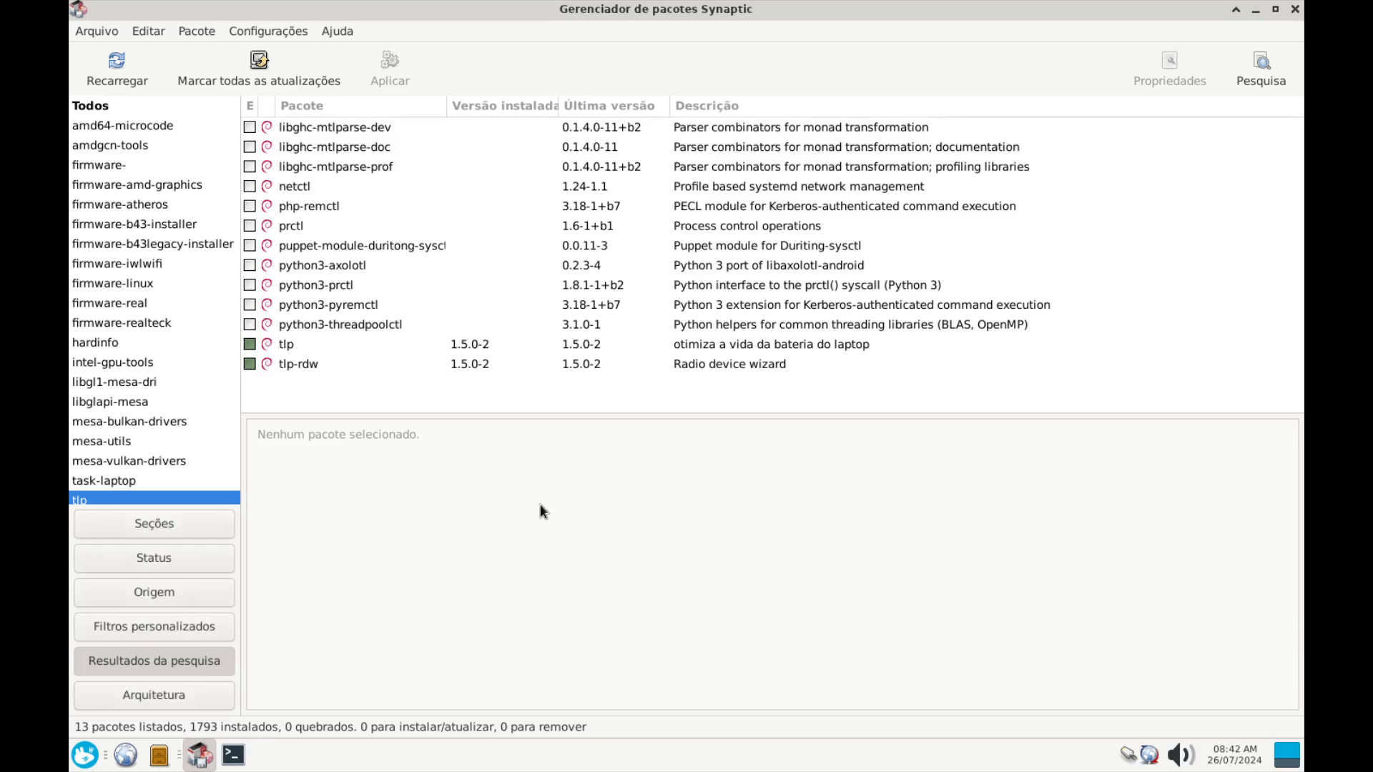
click(1294, 10)
click(768, 16)
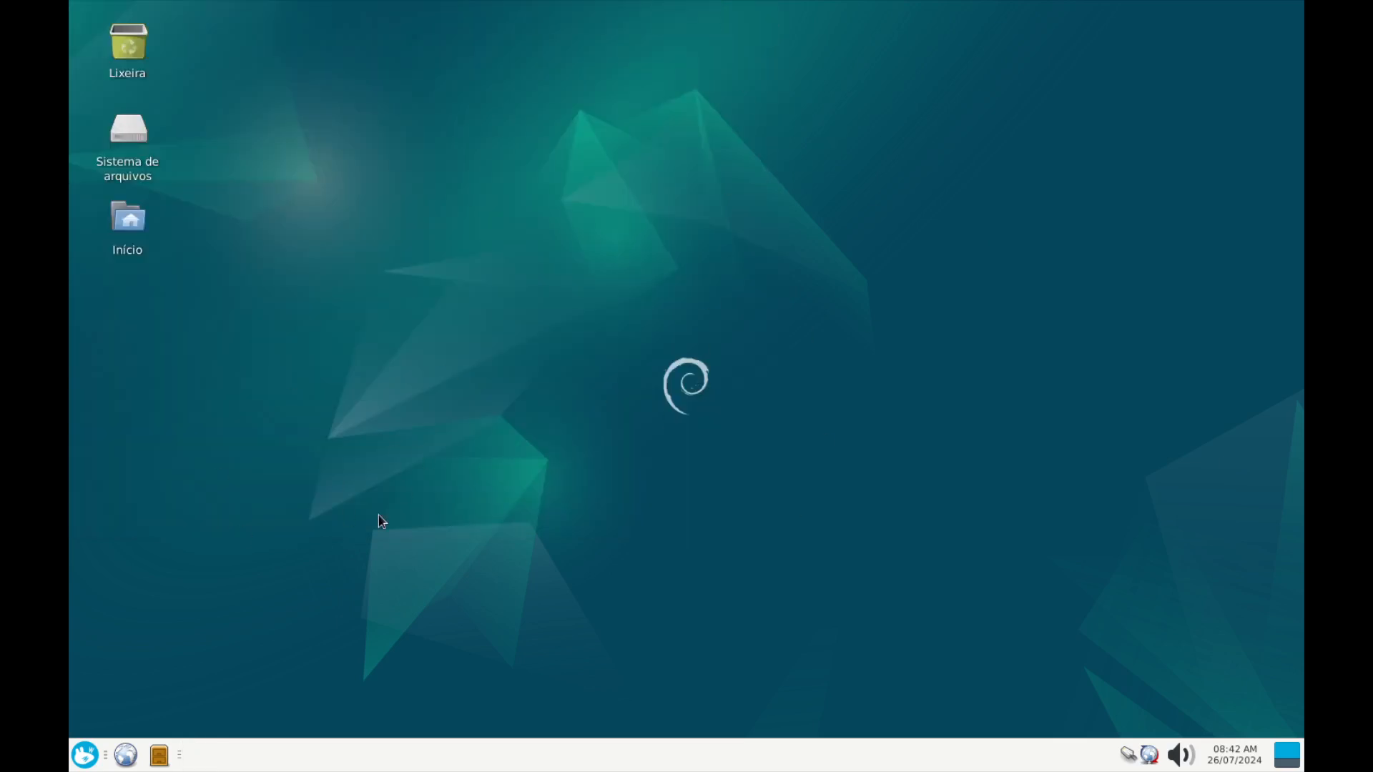
click(86, 755)
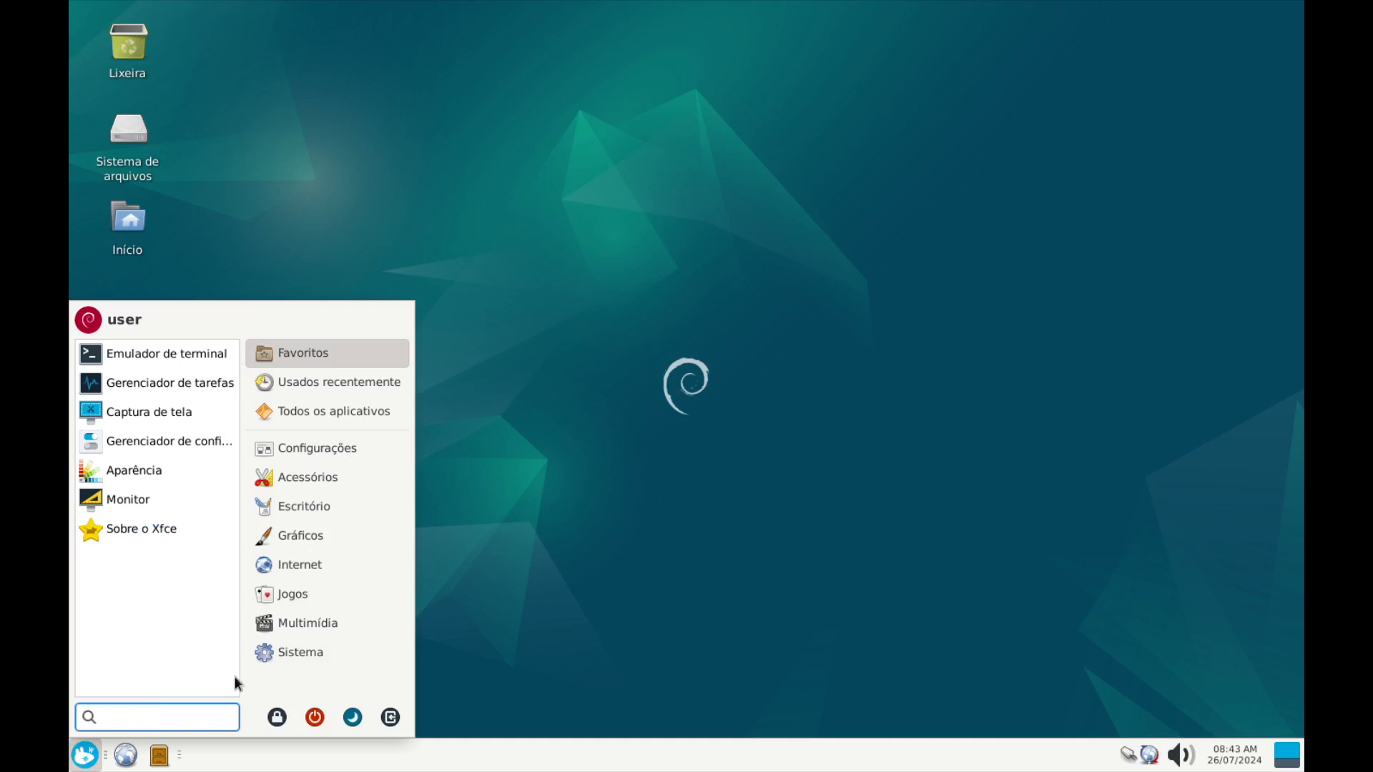
click(302, 630)
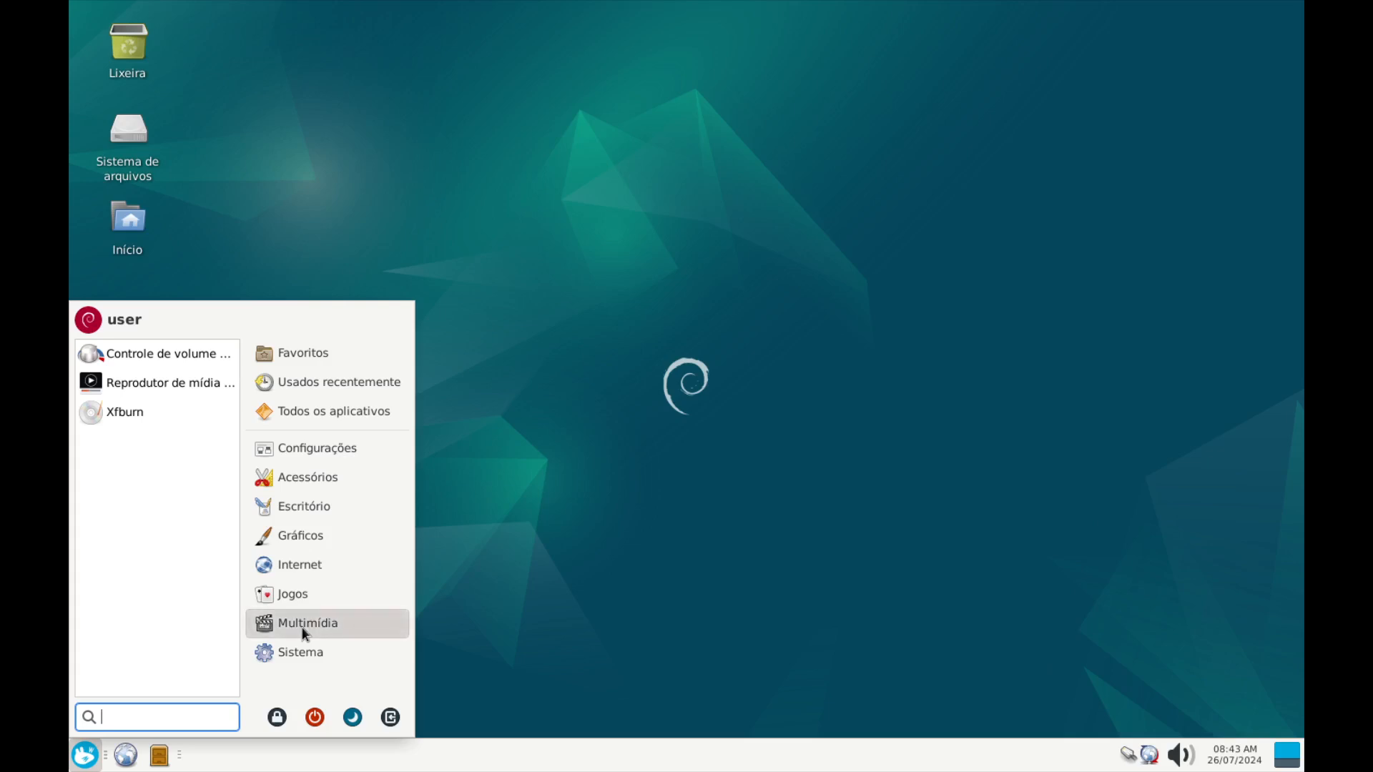
click(301, 652)
click(299, 454)
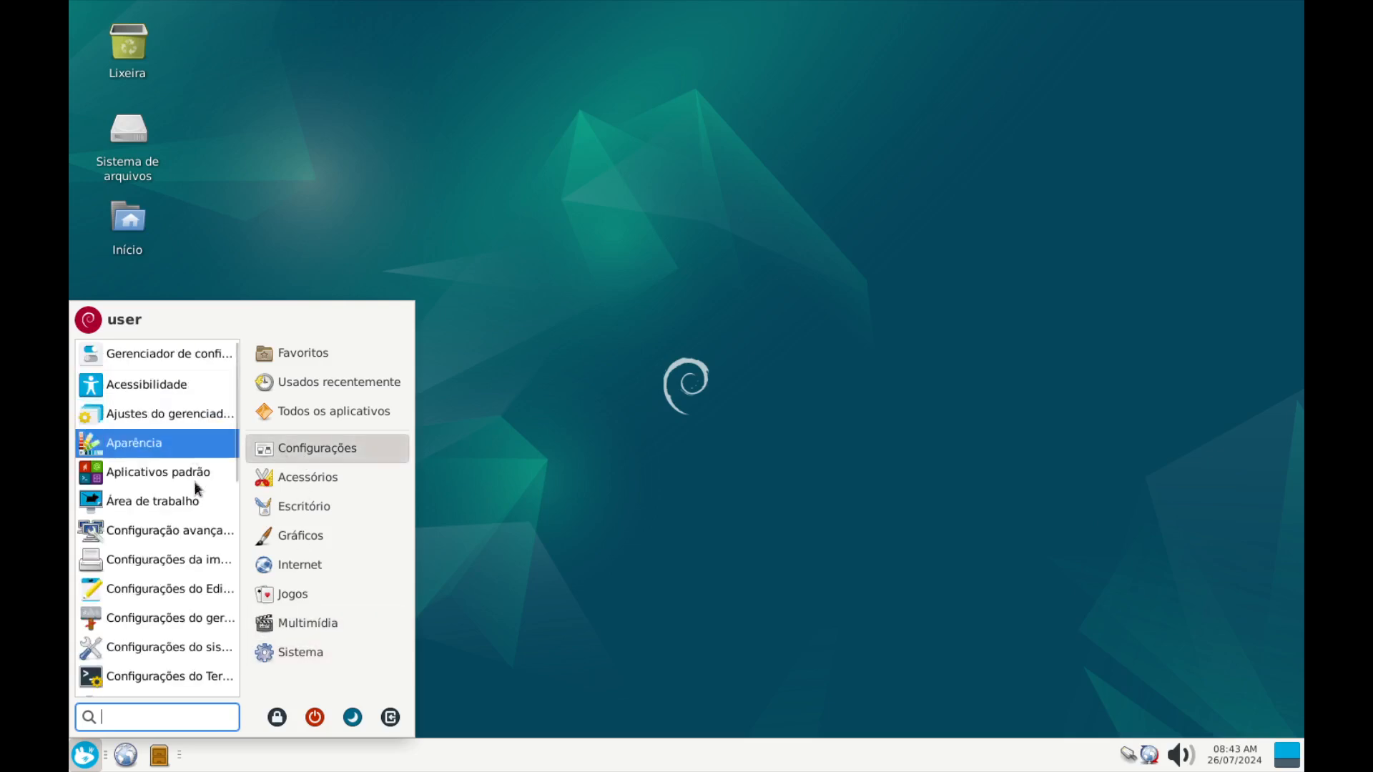
scroll(195, 537, down, 10)
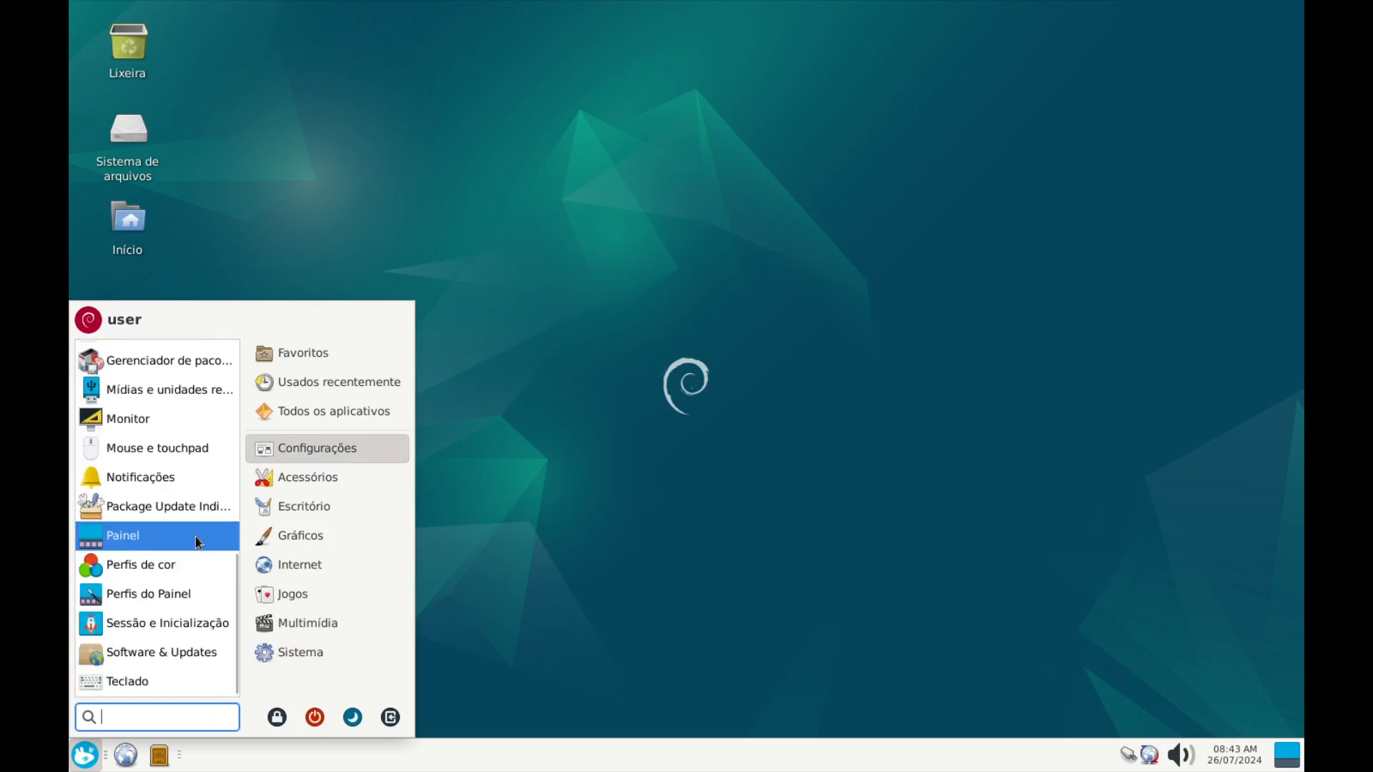
scroll(158, 681, up, 5)
scroll(158, 681, down, 5)
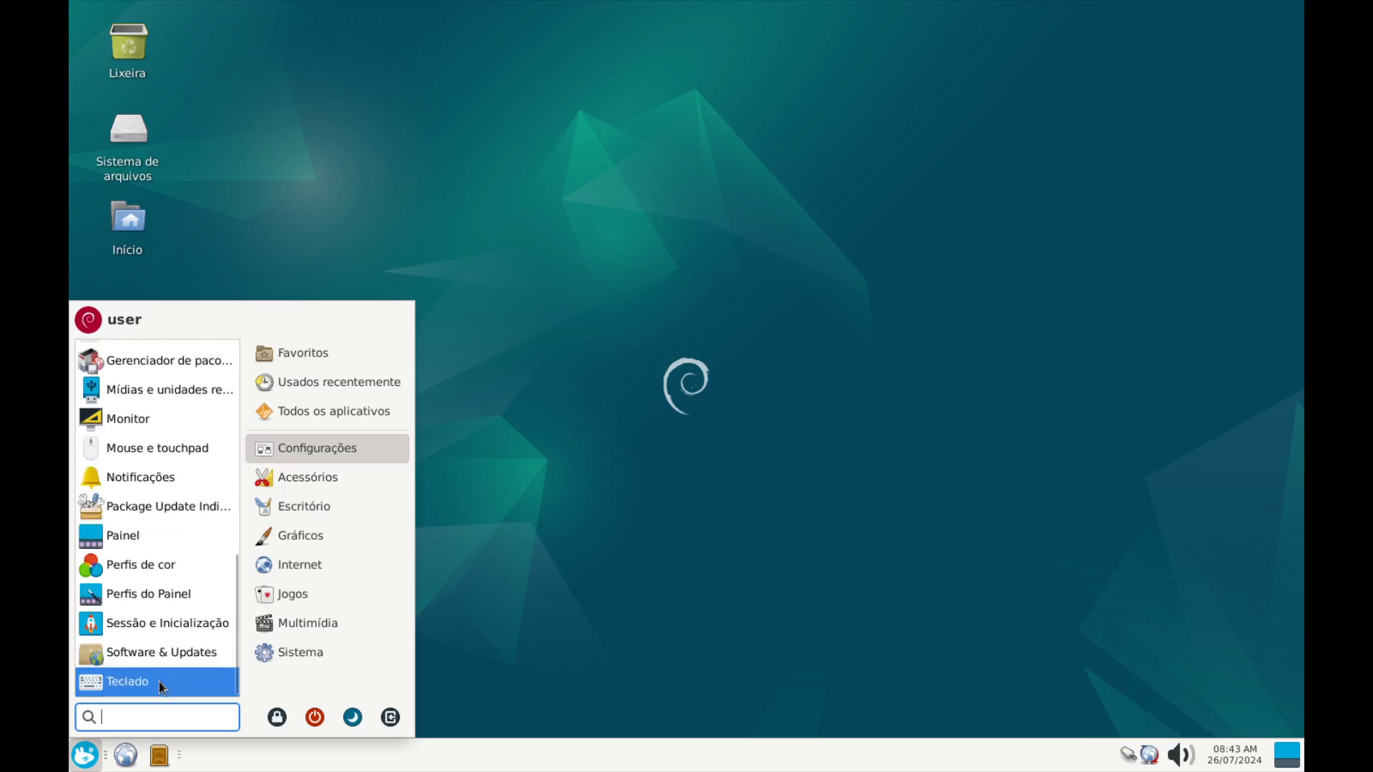
click(279, 653)
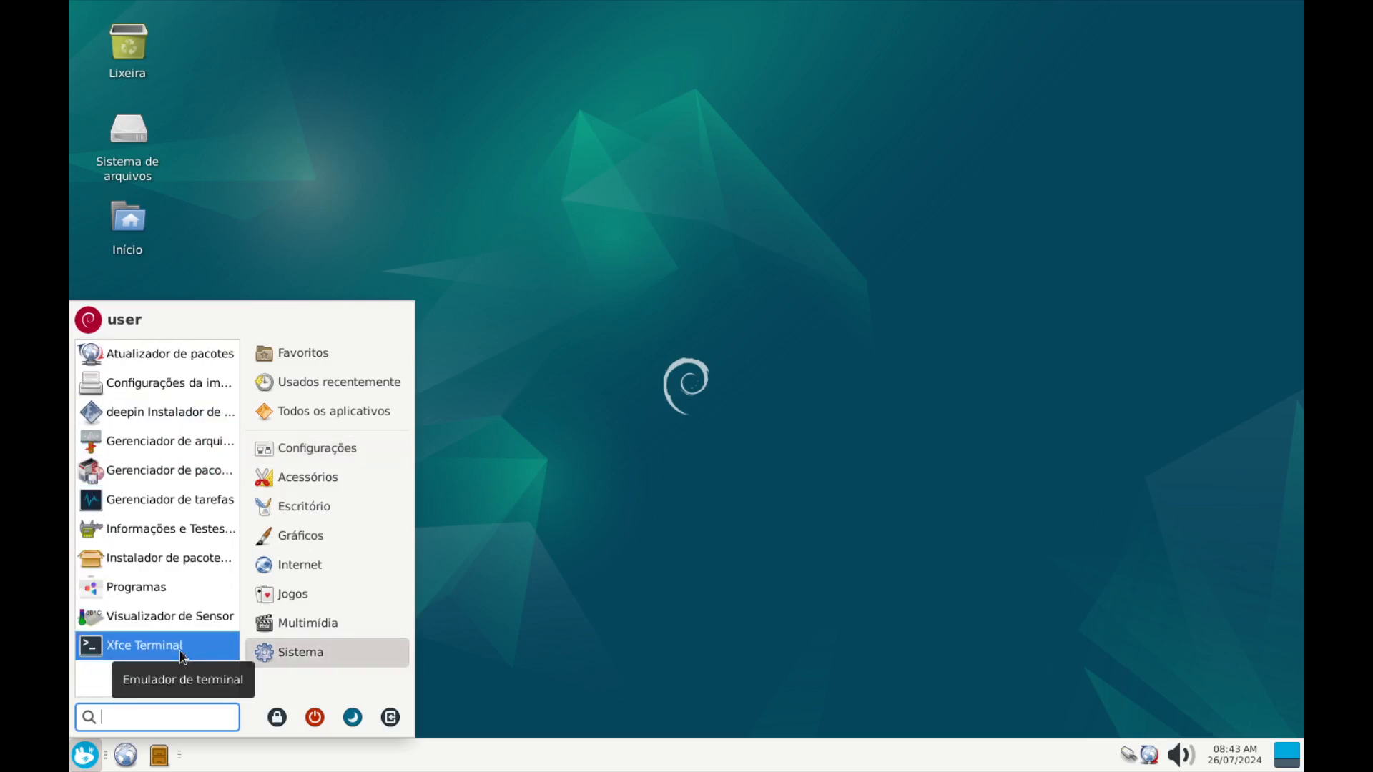
click(951, 543)
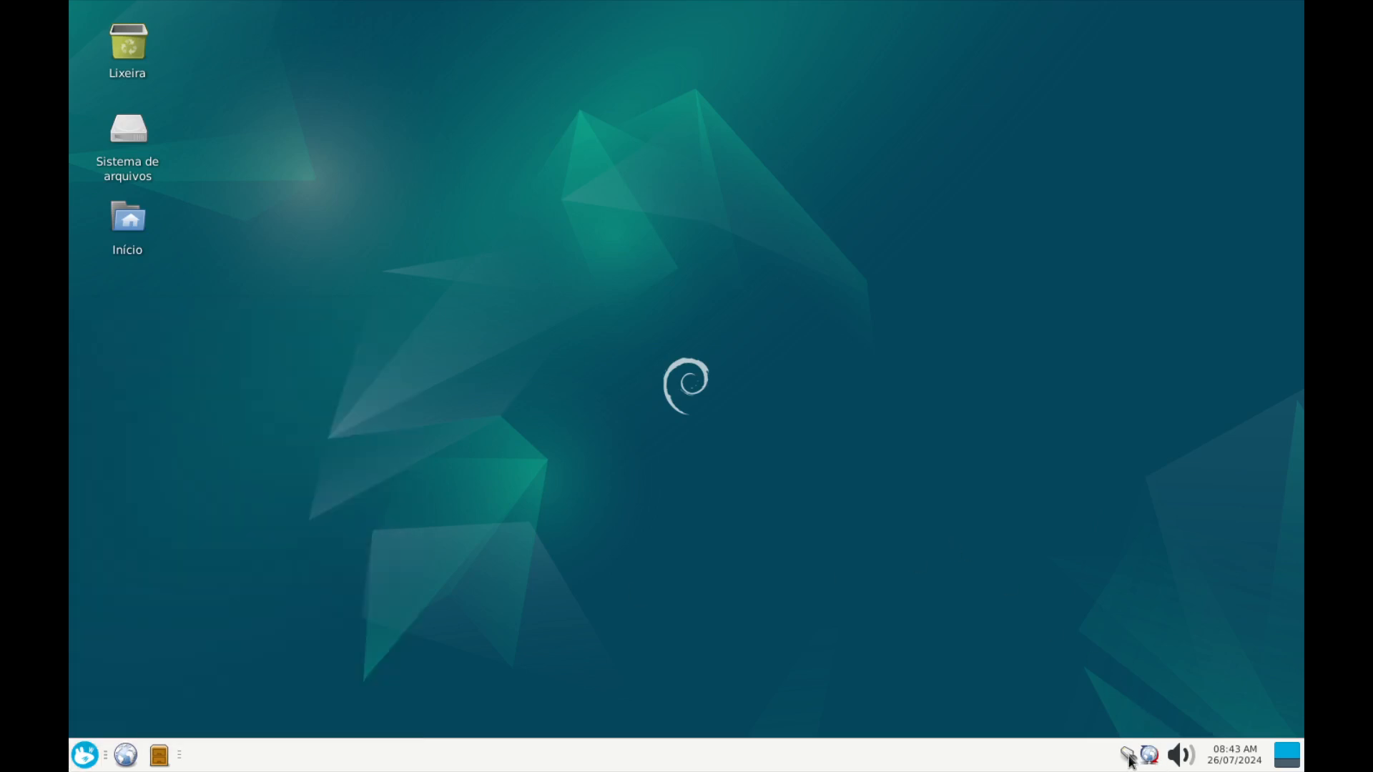
right_click(1151, 757)
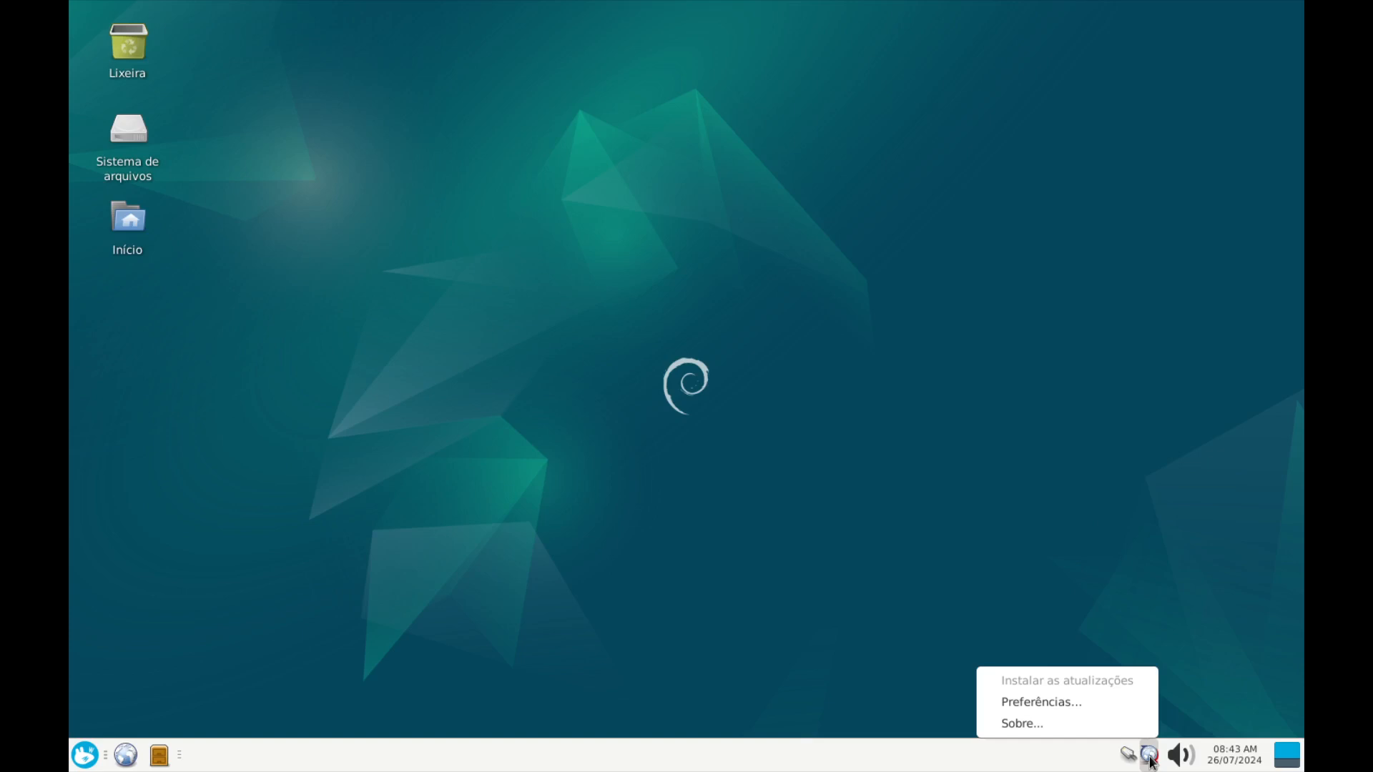
click(1128, 755)
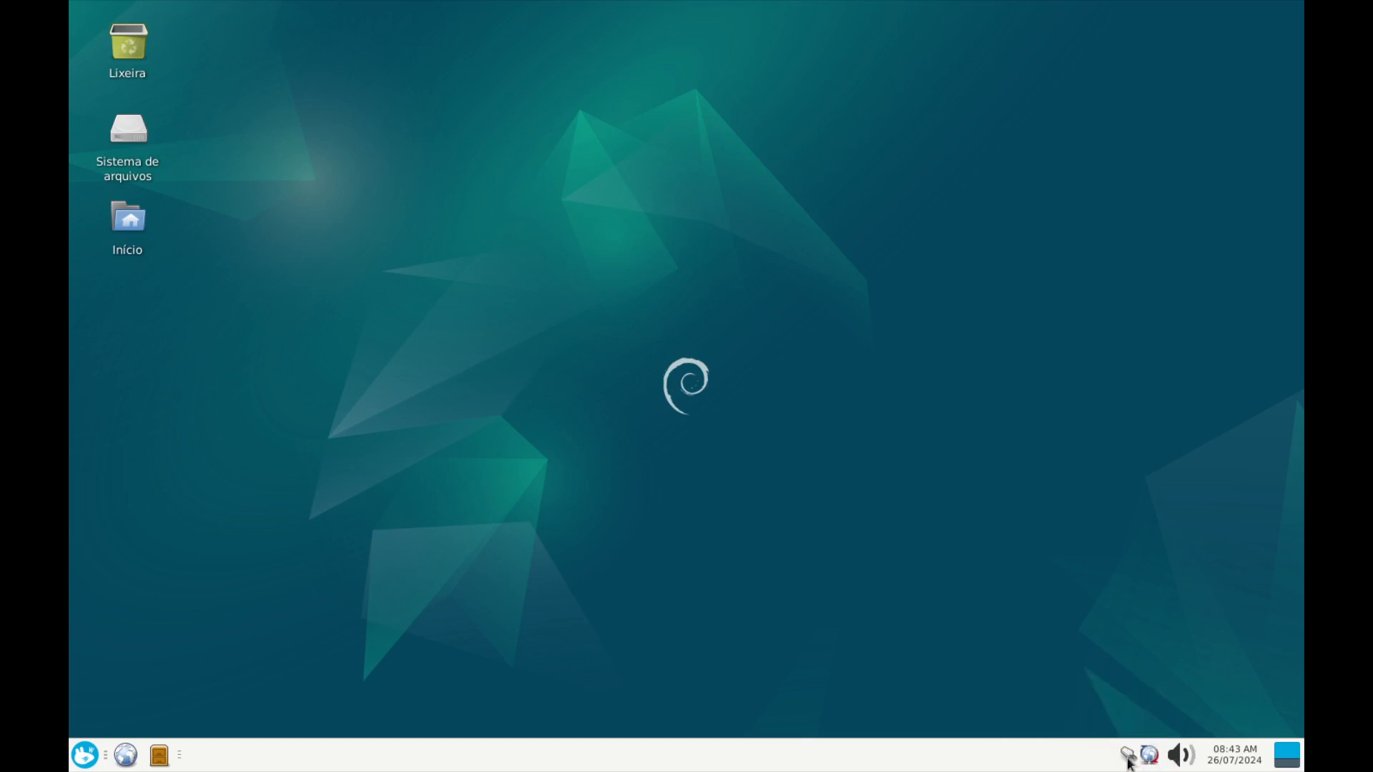
click(1128, 755)
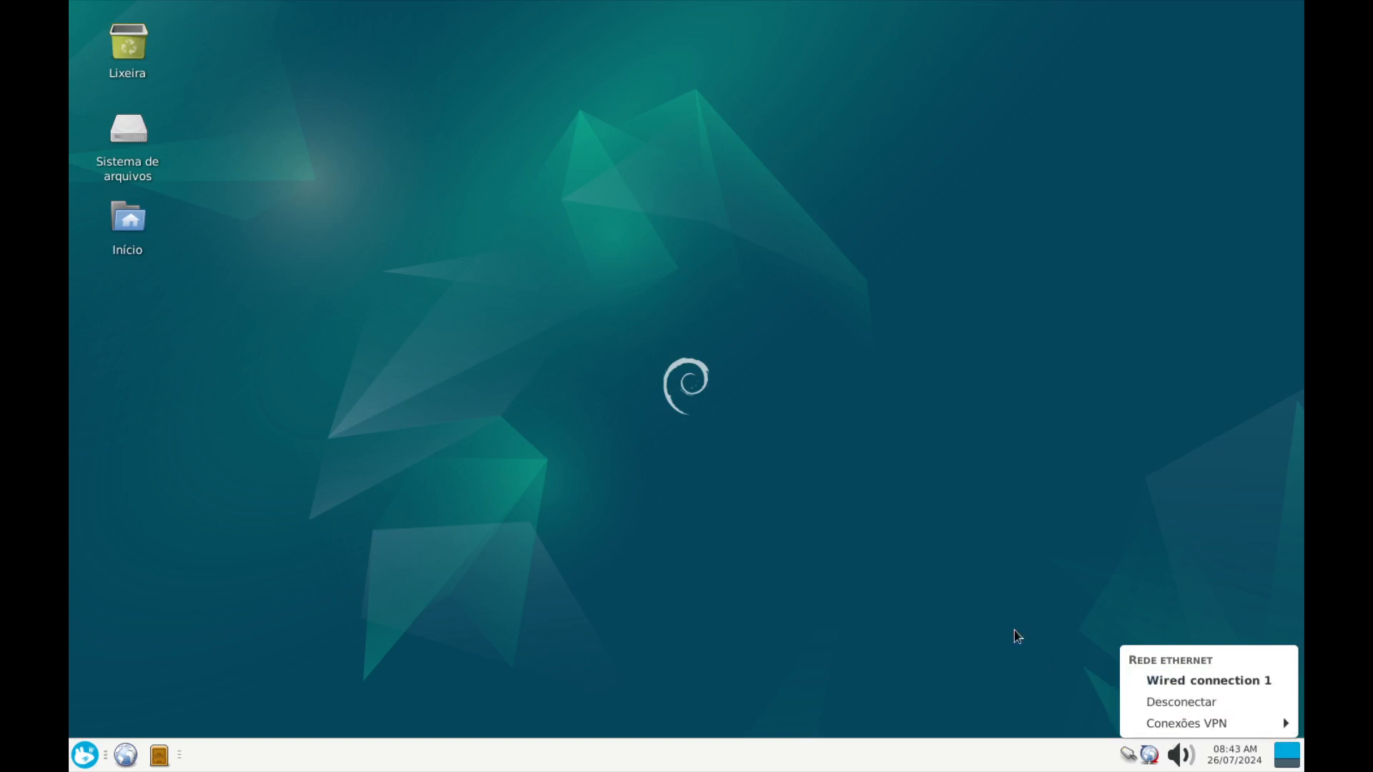
click(985, 560)
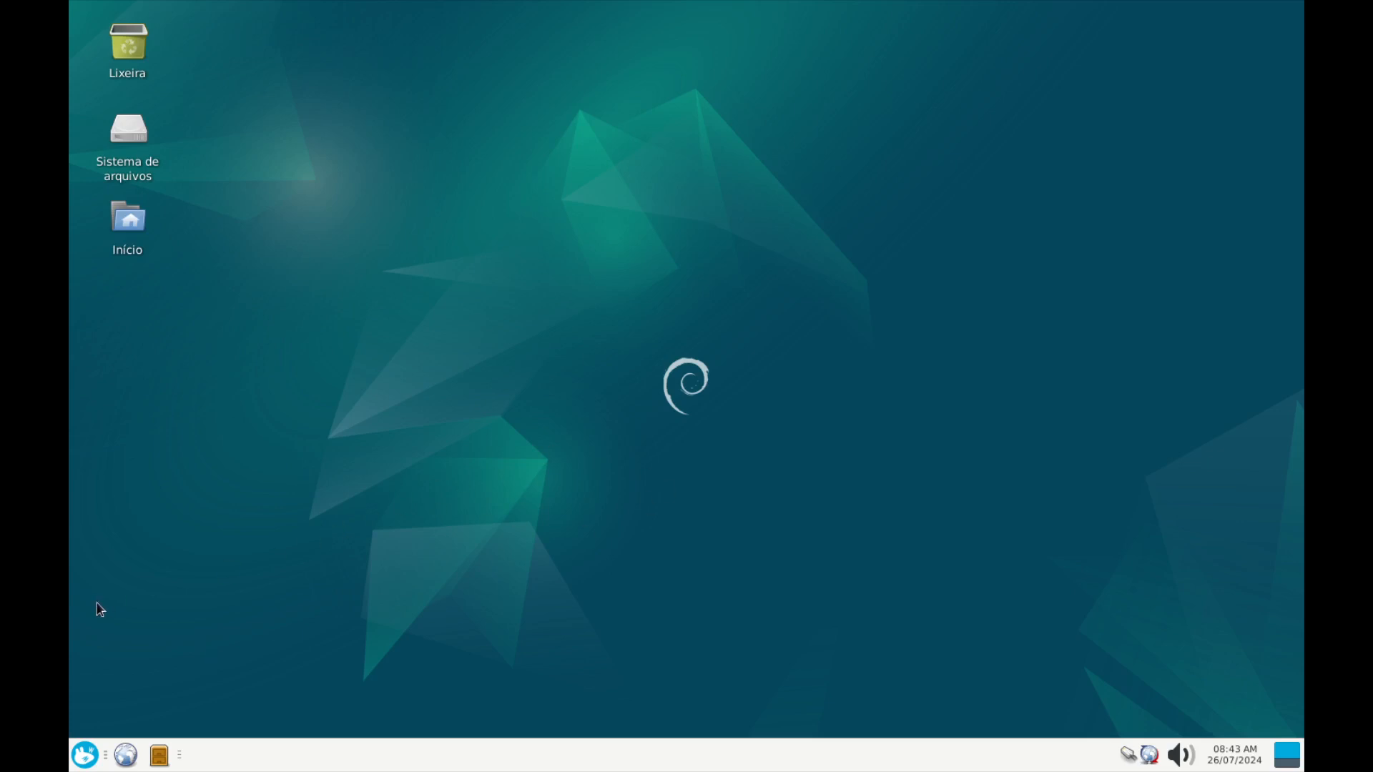
Launch Synaptic from the applications menu and authenticate with the account password
click(84, 756)
text(sy)
key(Return)
text(1234)
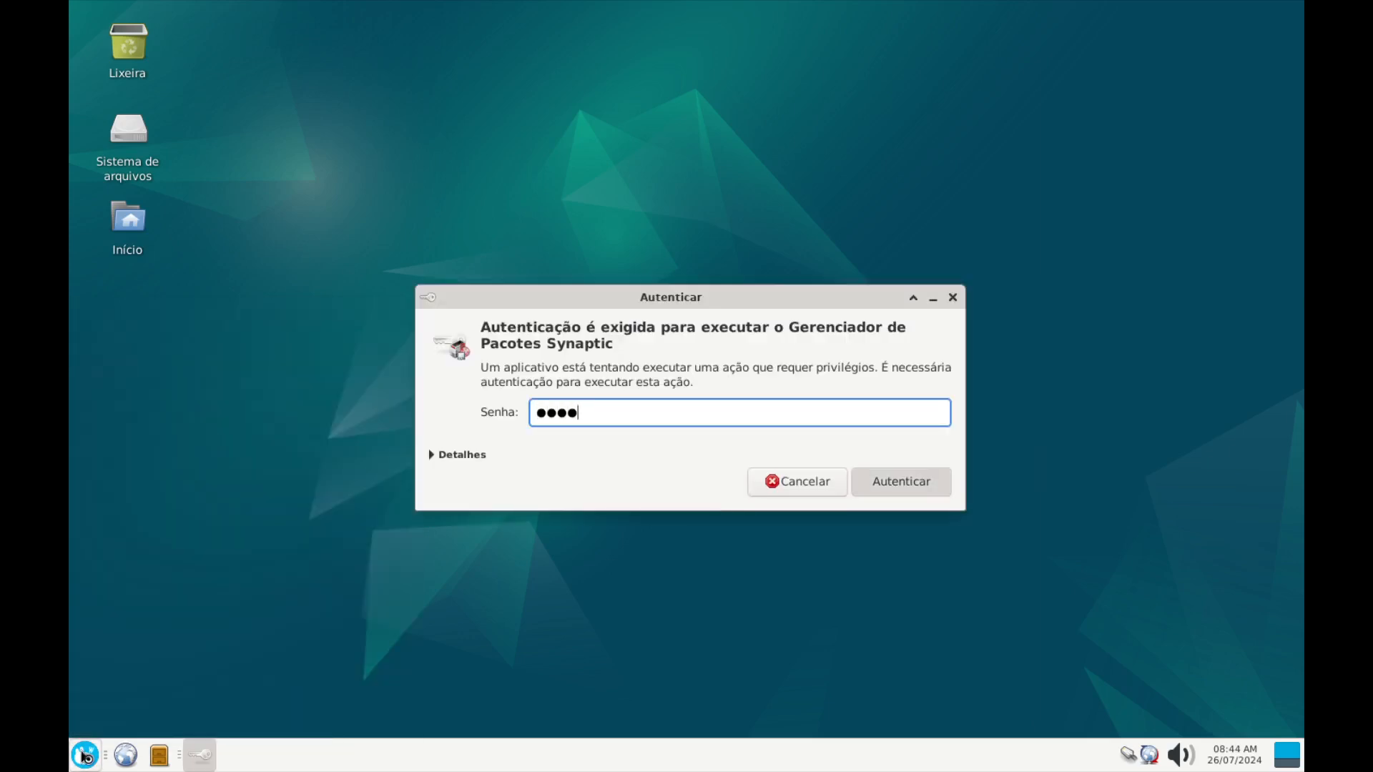
key(Return)
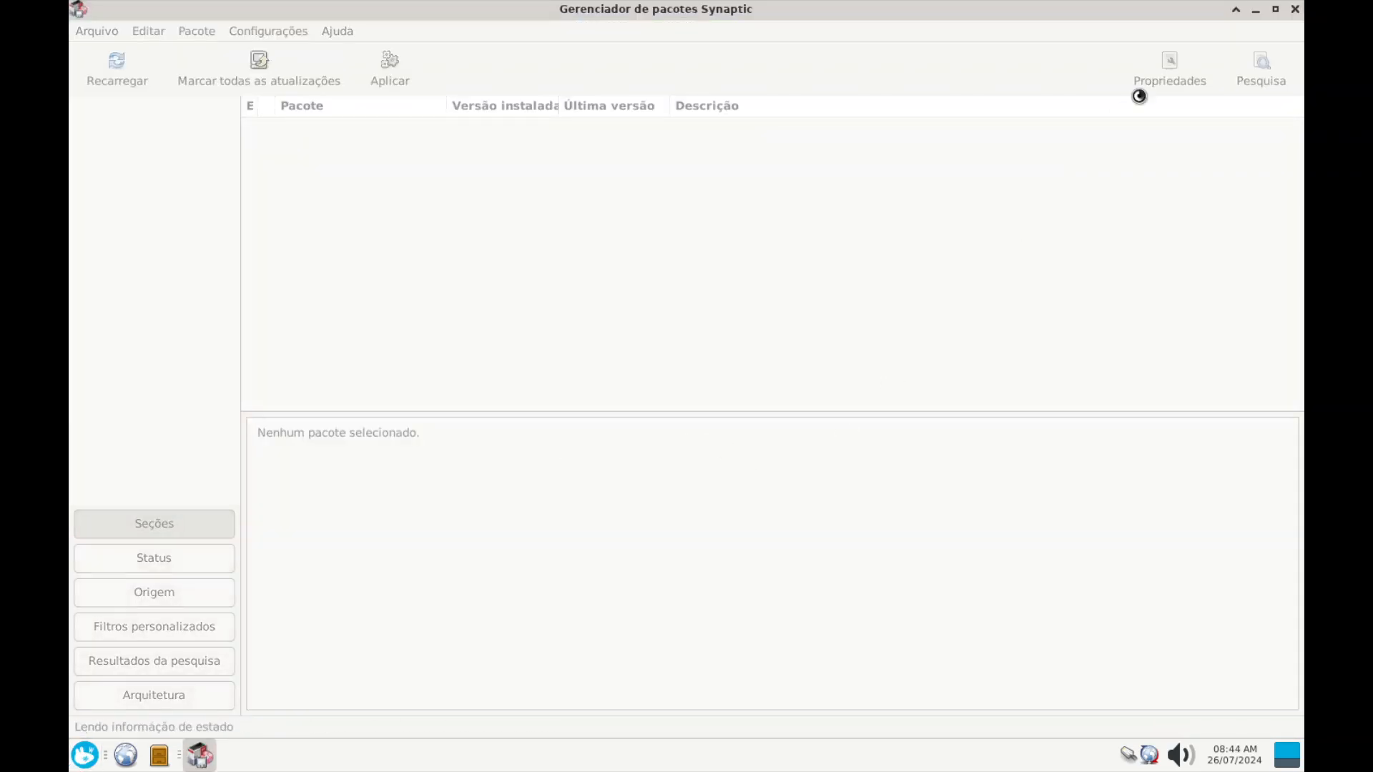
Search for blueman and mark it for installation with its required dependencies
click(1256, 77)
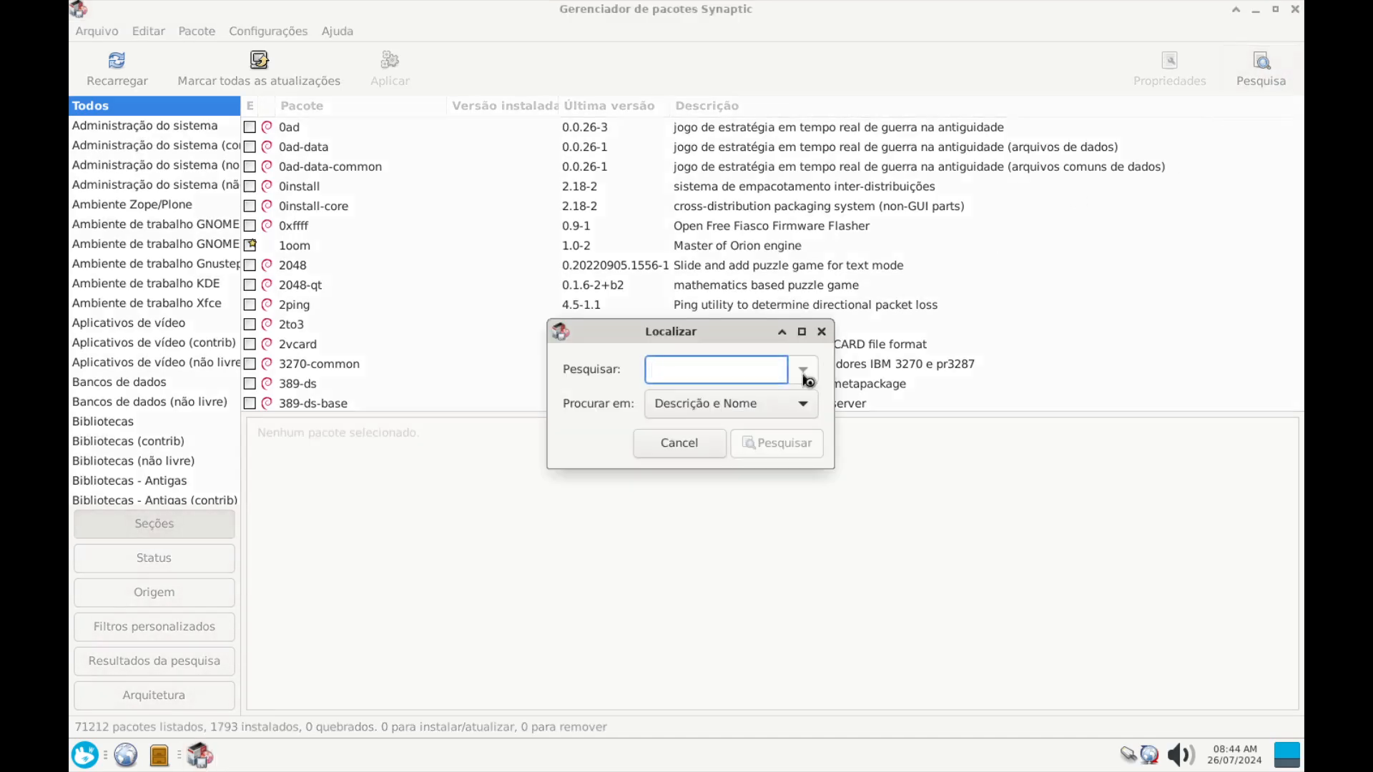
text(blue)
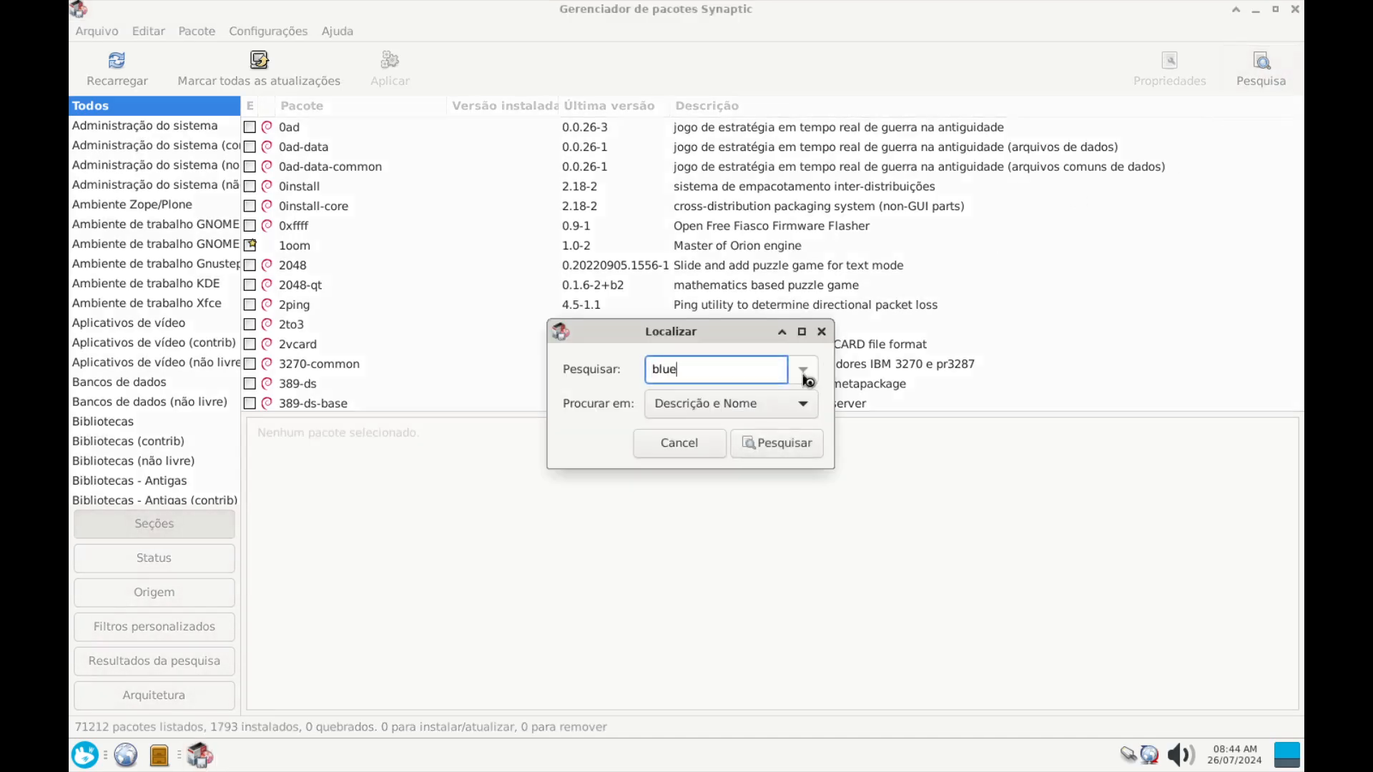
text(man)
key(Return)
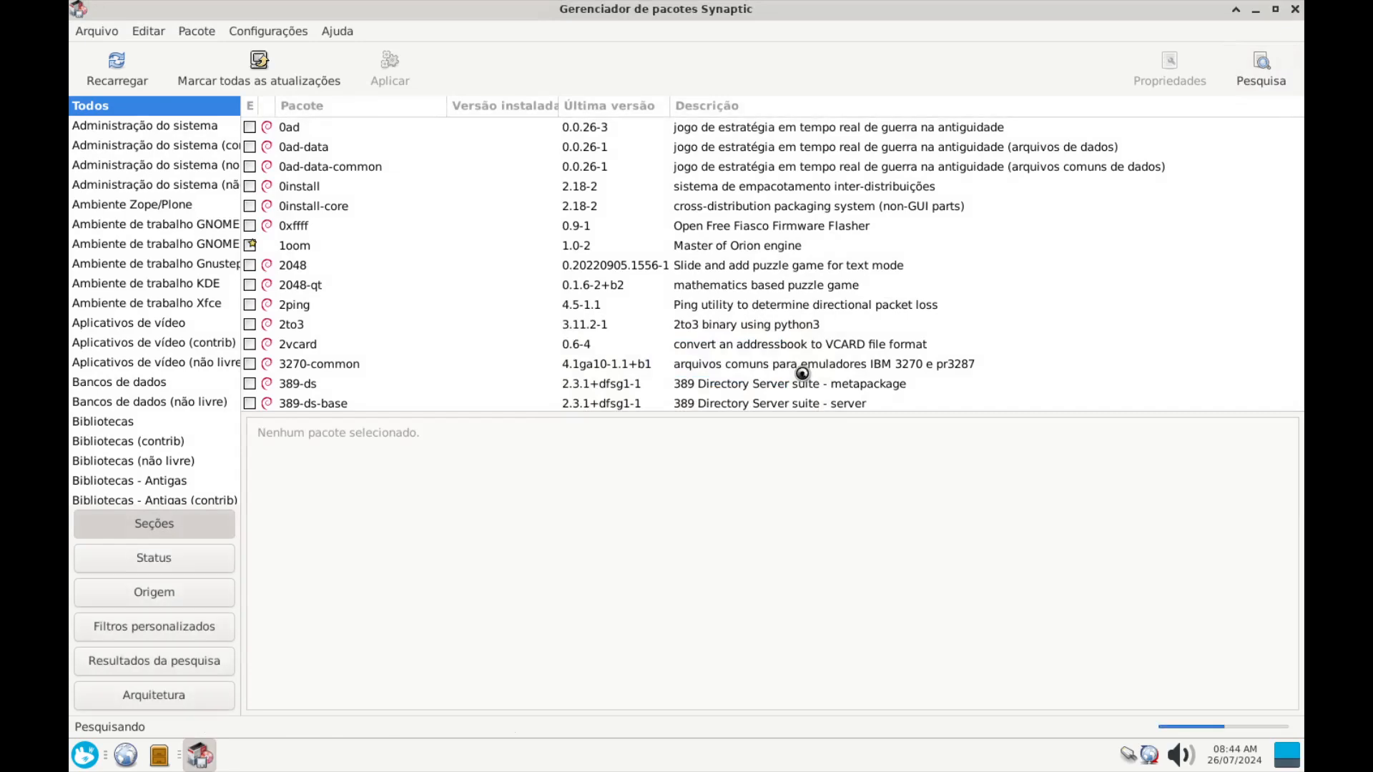
right_click(309, 133)
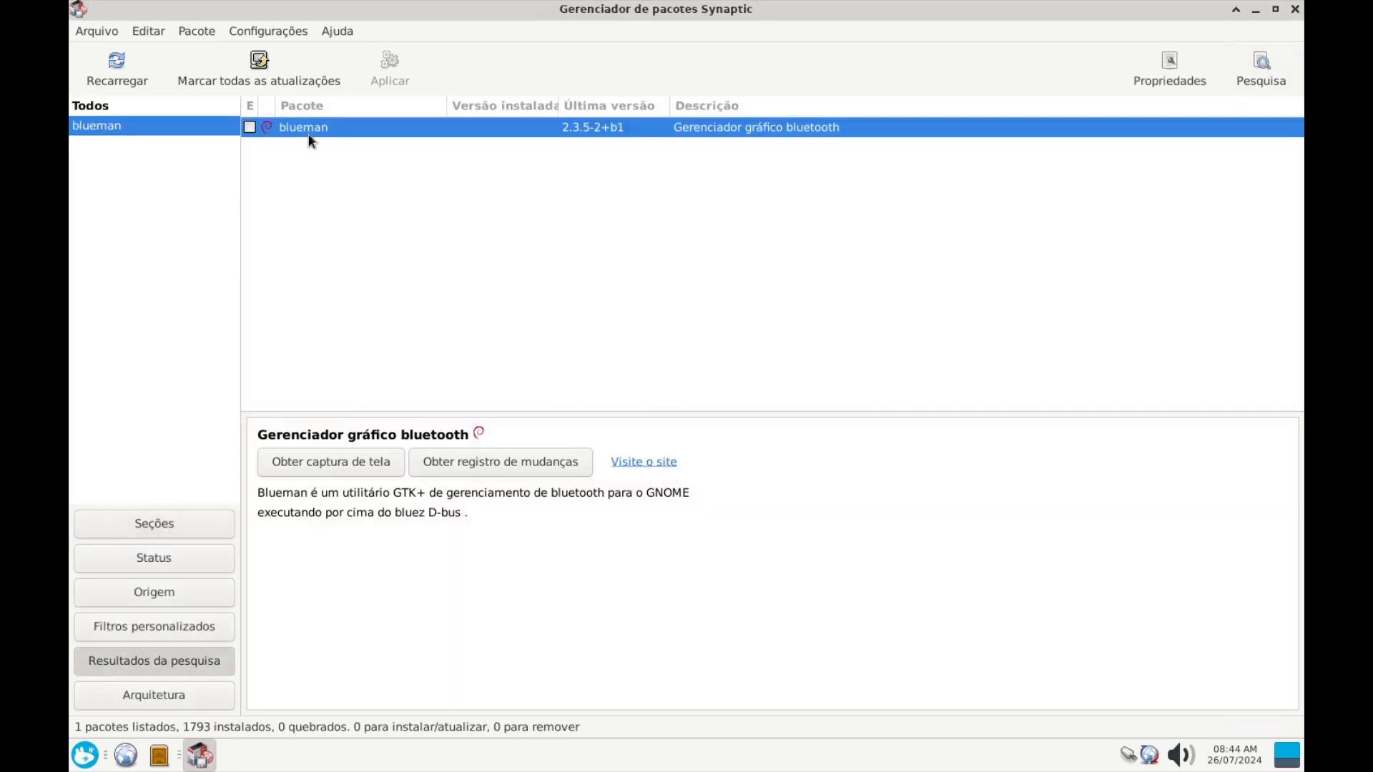
click(365, 168)
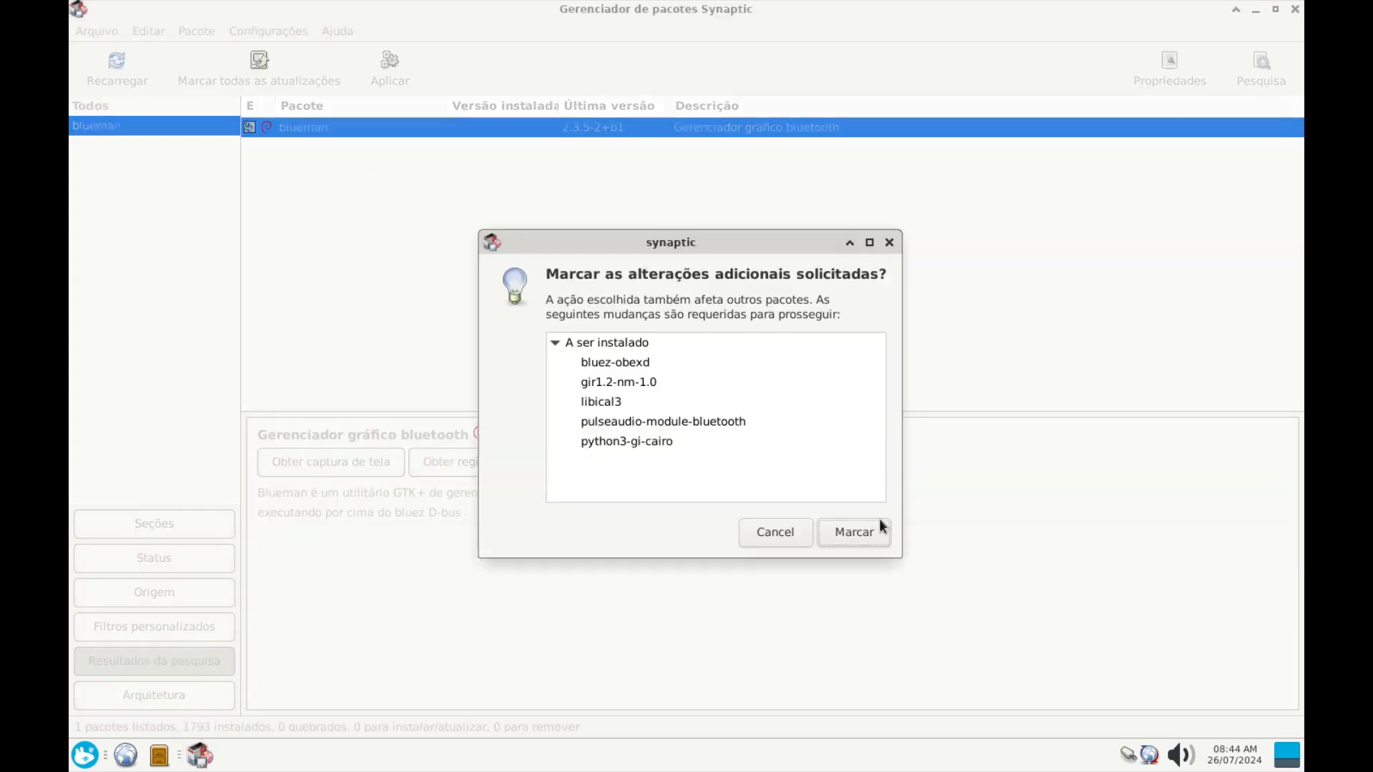
click(878, 531)
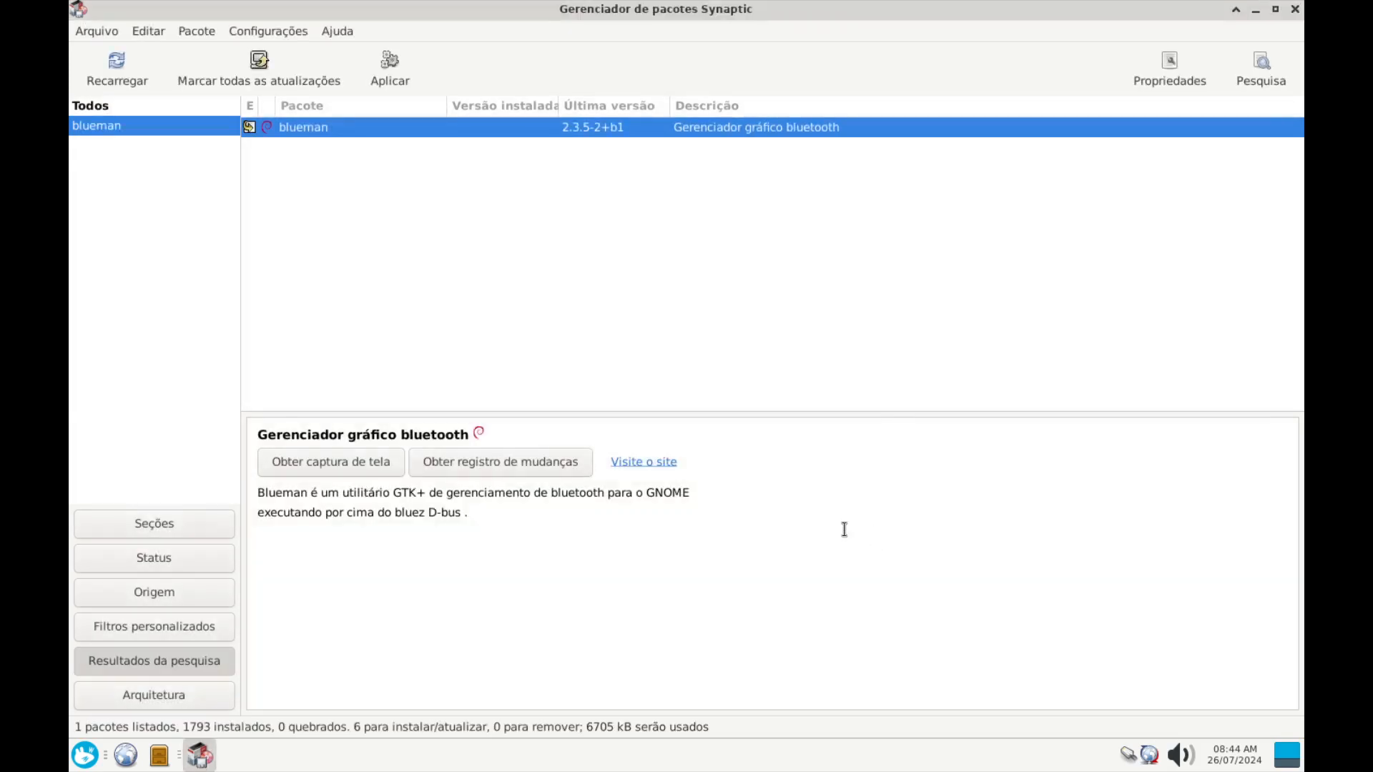
Apply the blueman installation, dismiss the completion notice, and close Synaptic
click(390, 64)
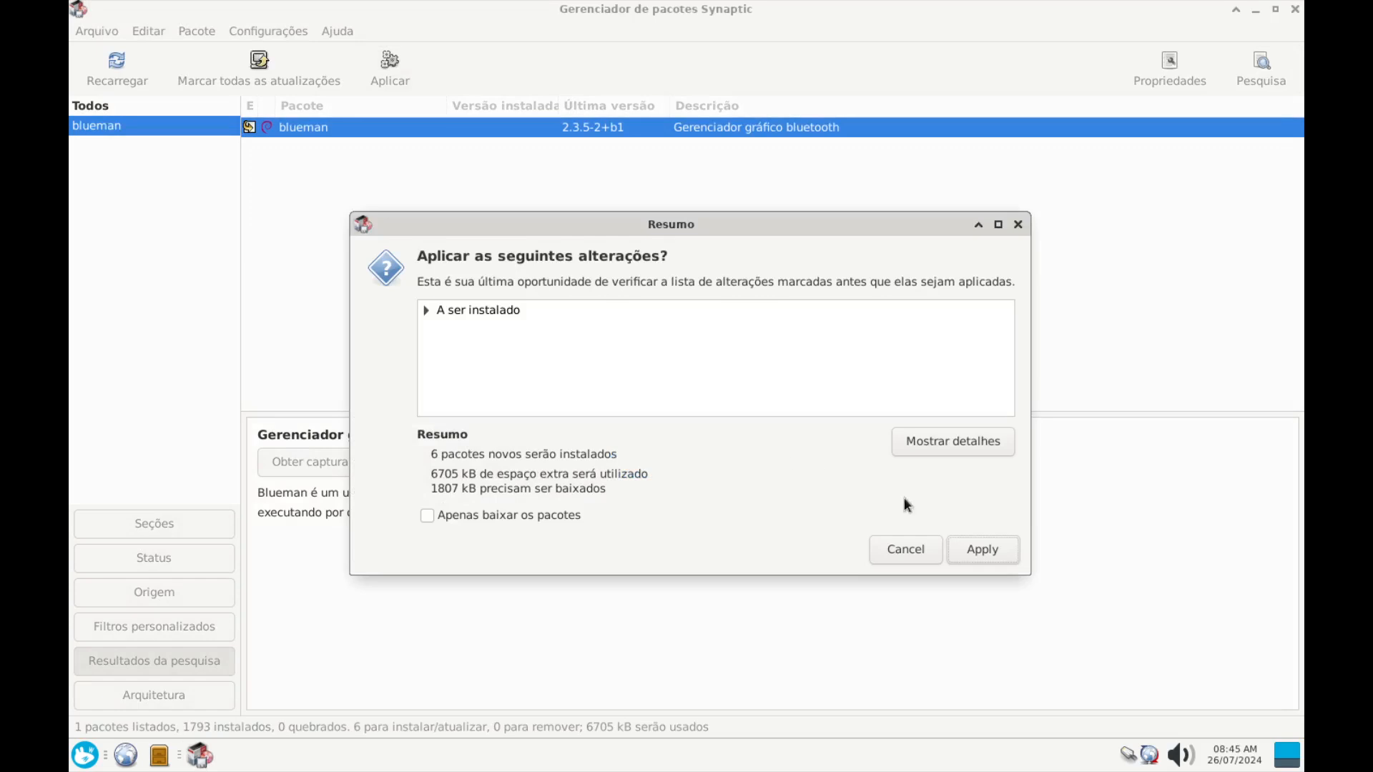
click(1005, 544)
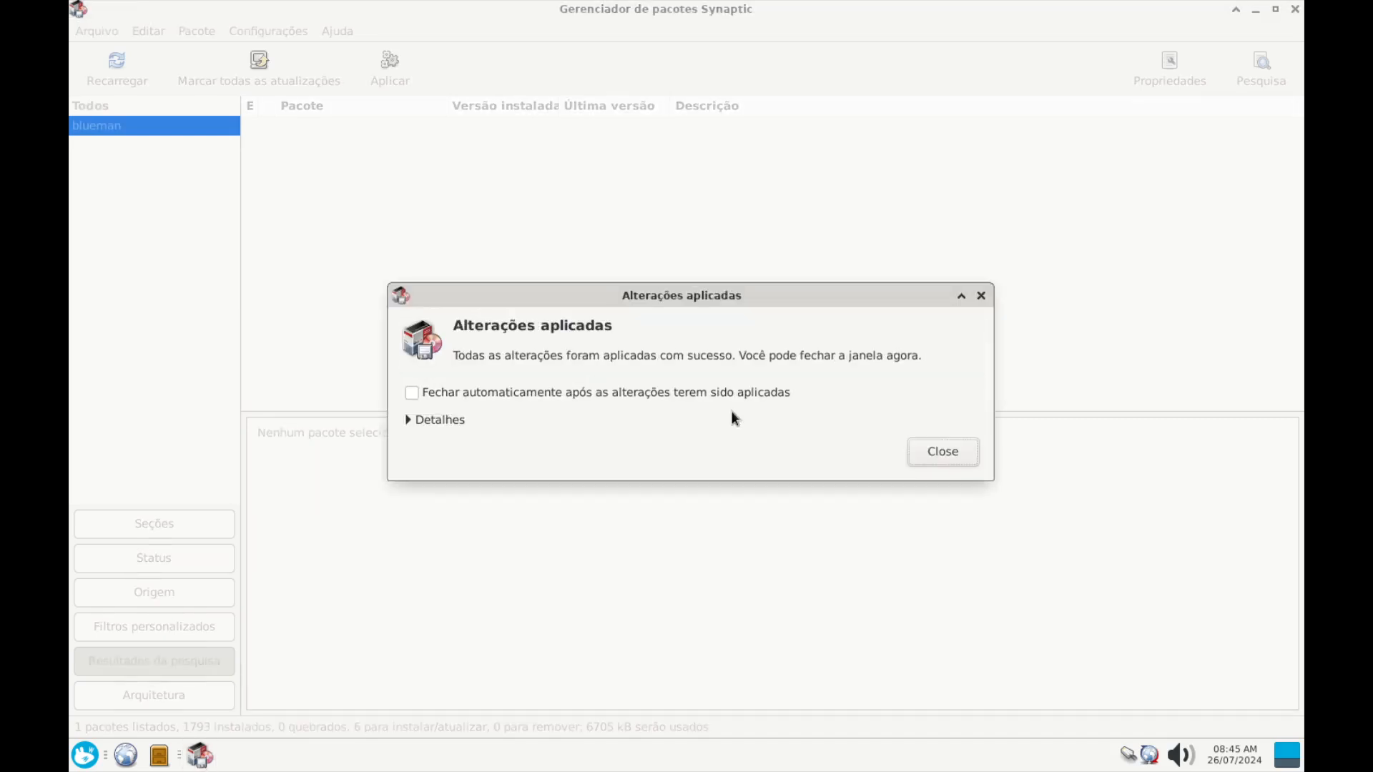
click(972, 447)
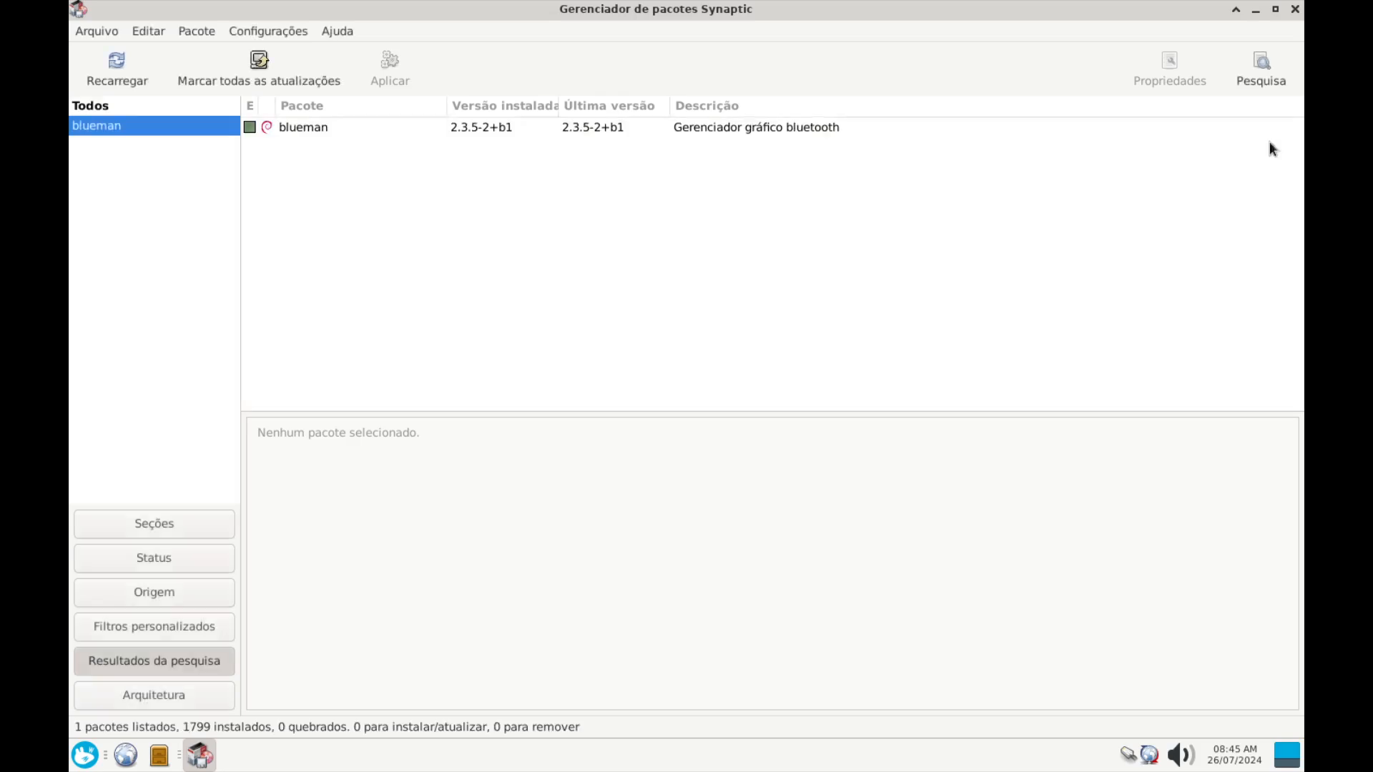
click(1295, 9)
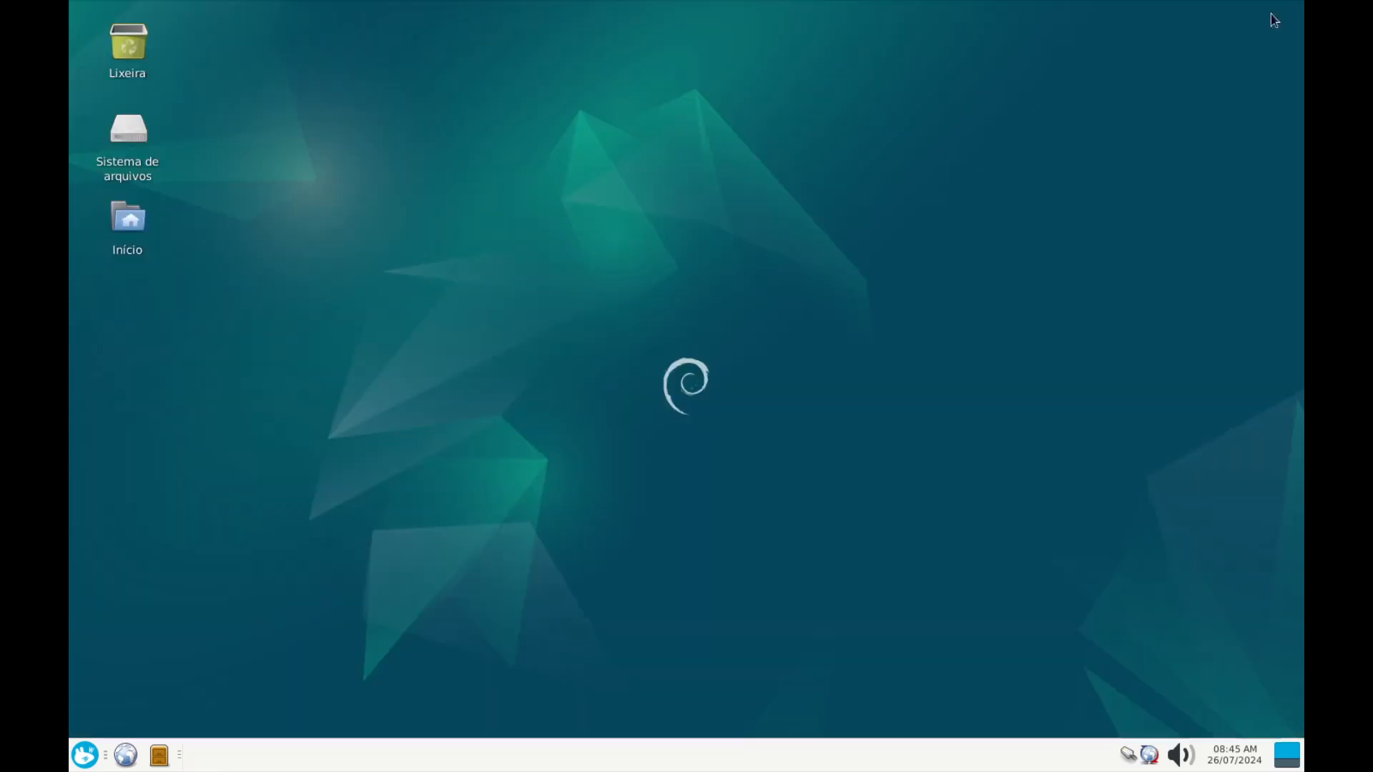
Open Adaptadores de Bluetooth from Configurações and agree to activate Bluetooth automatically
click(85, 754)
click(376, 445)
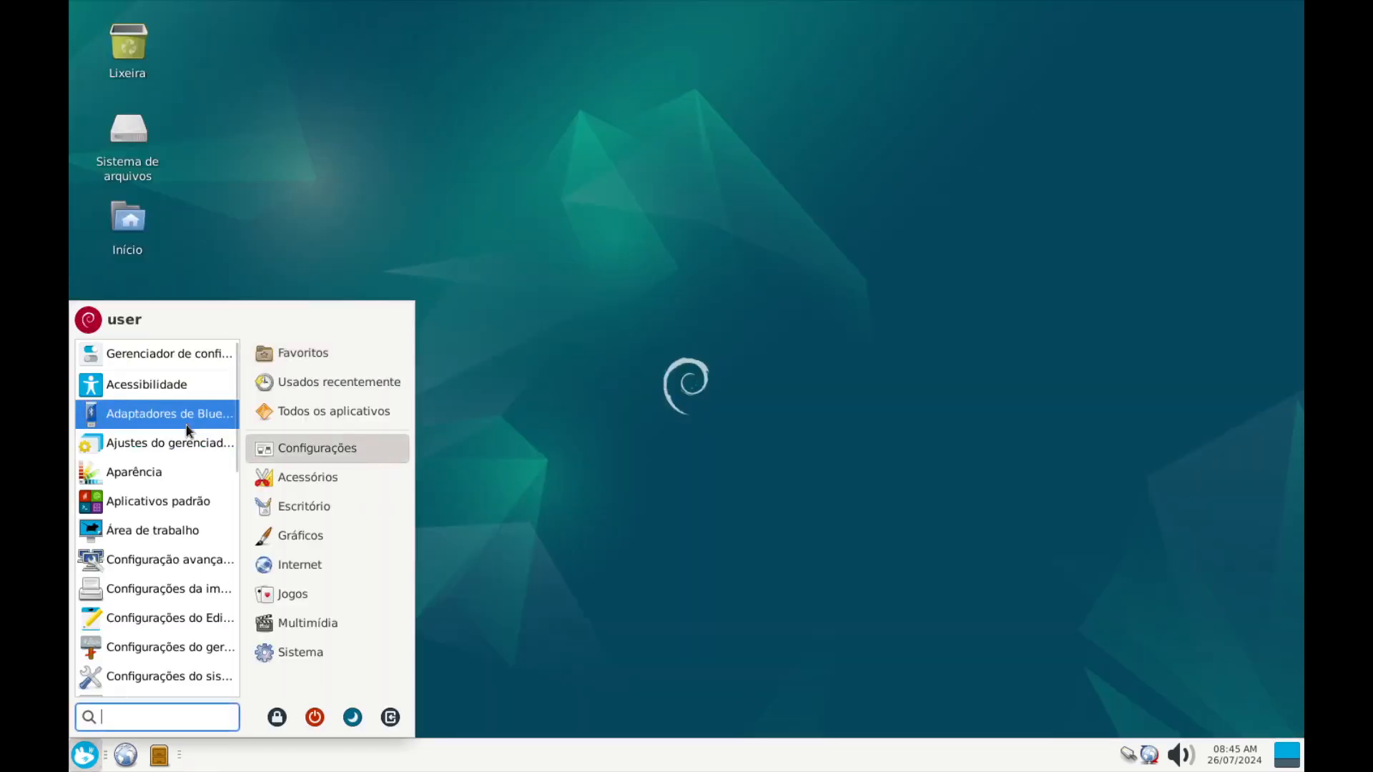
scroll(161, 500, down, 5)
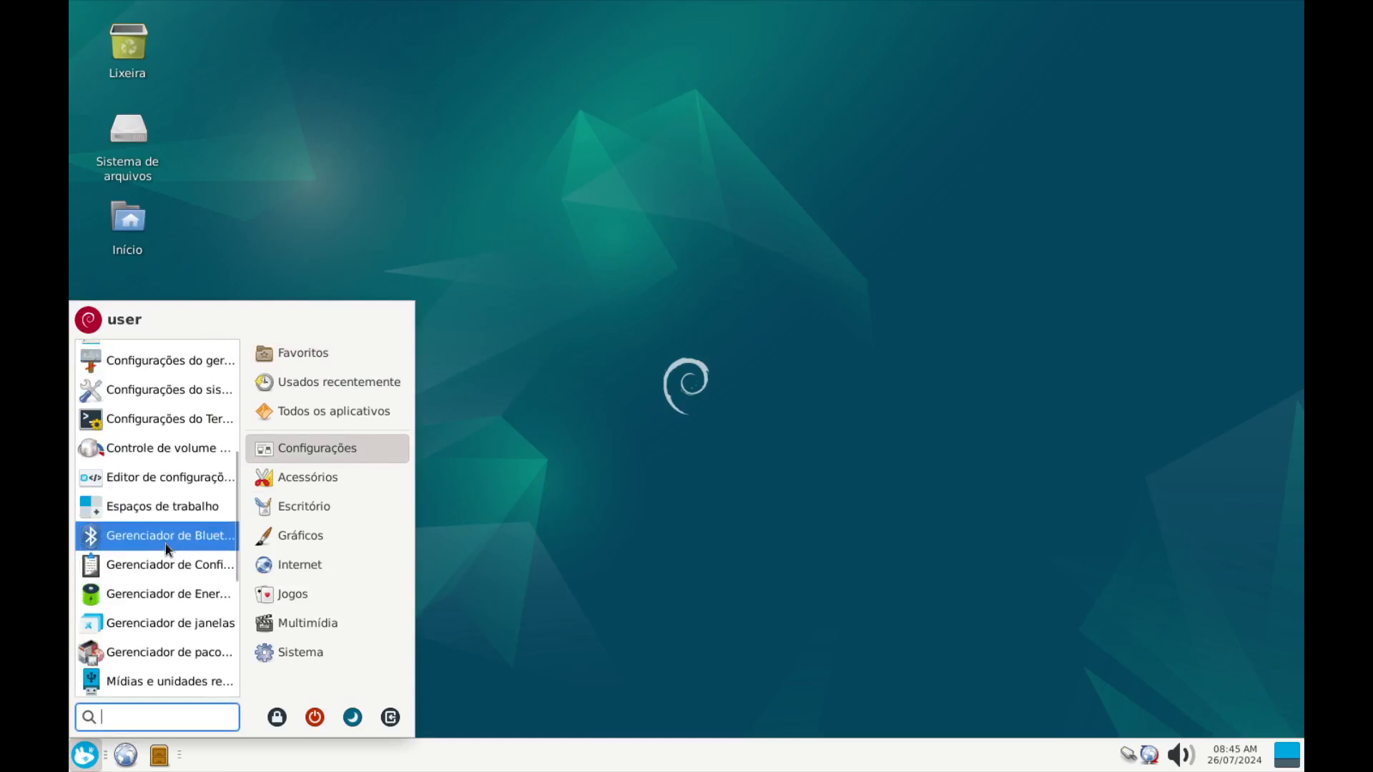
drag(409, 304, 659, 179)
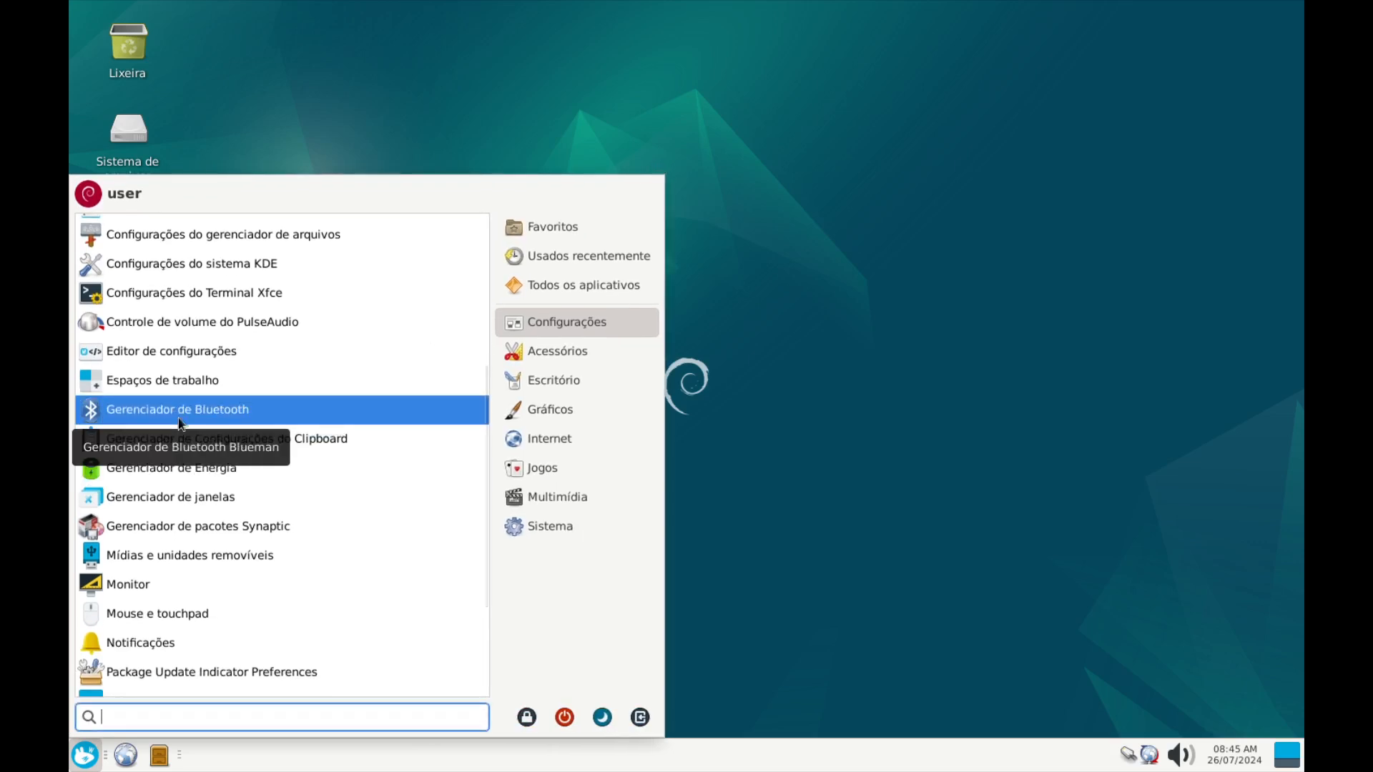
scroll(179, 424, up, 5)
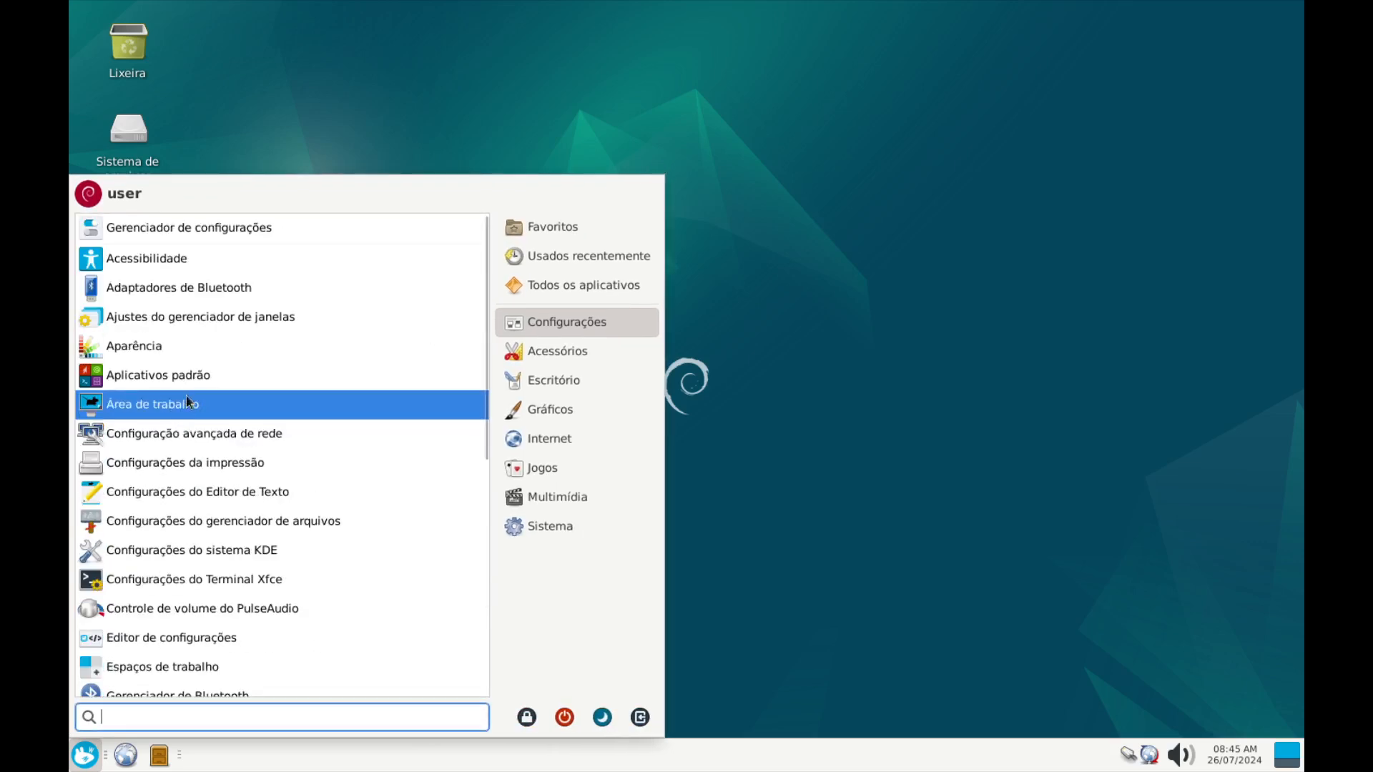
click(201, 295)
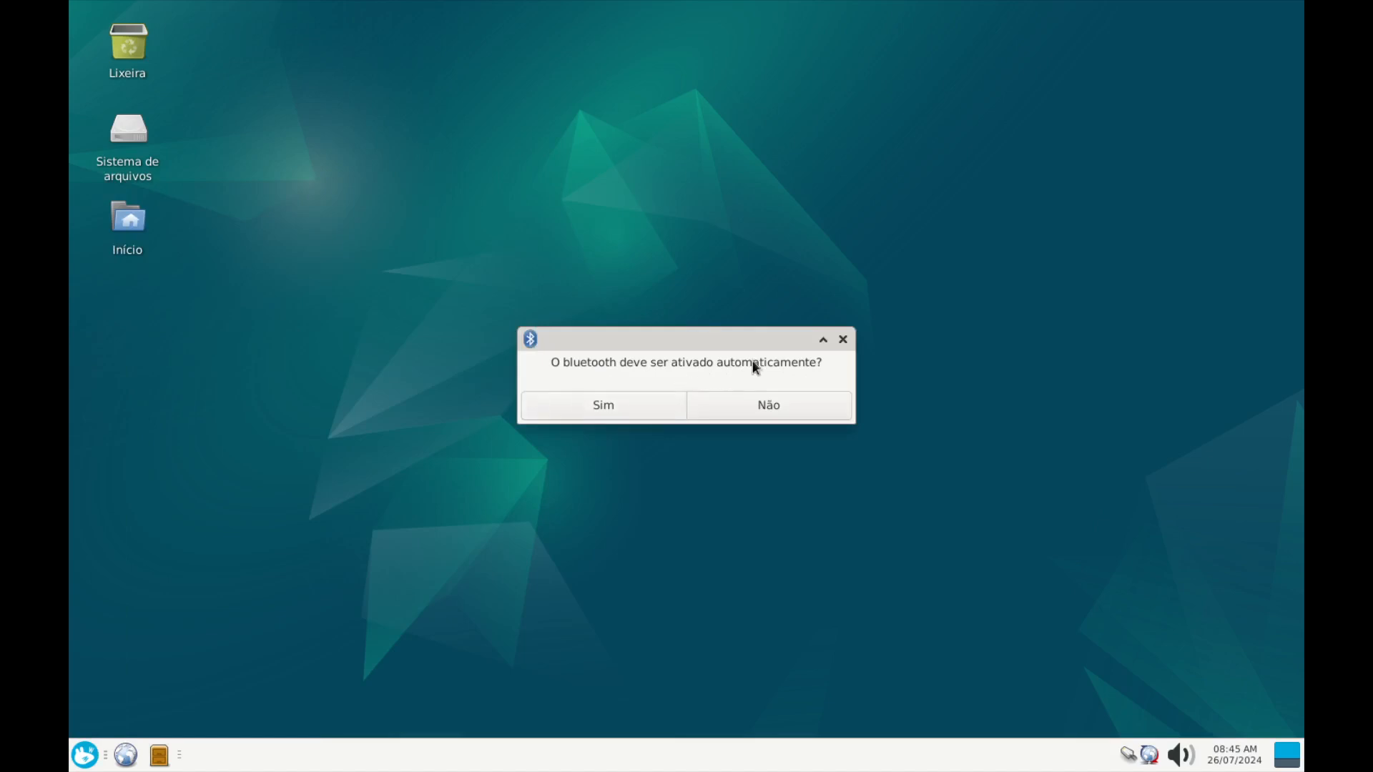
click(593, 416)
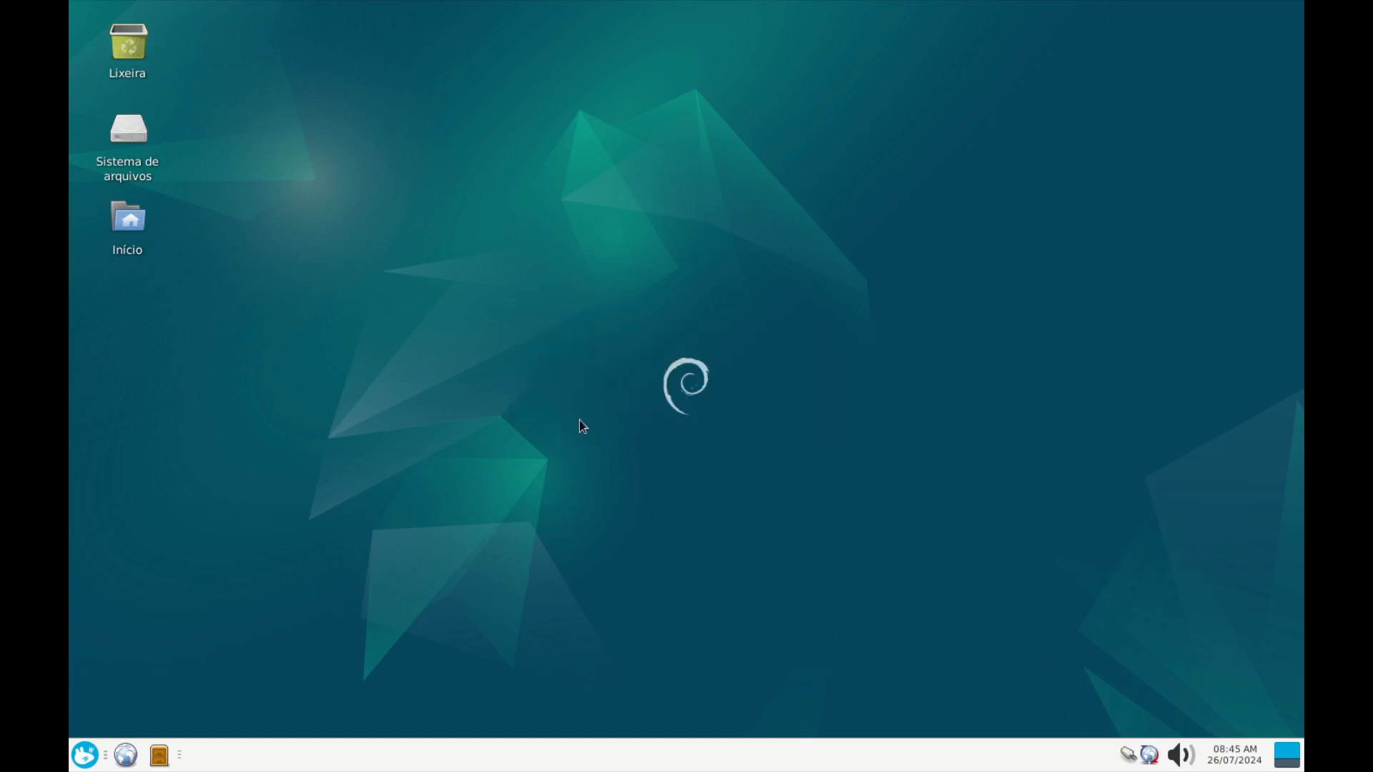
Launch Gerenciador de Bluetooth from the Configurações menu
click(85, 754)
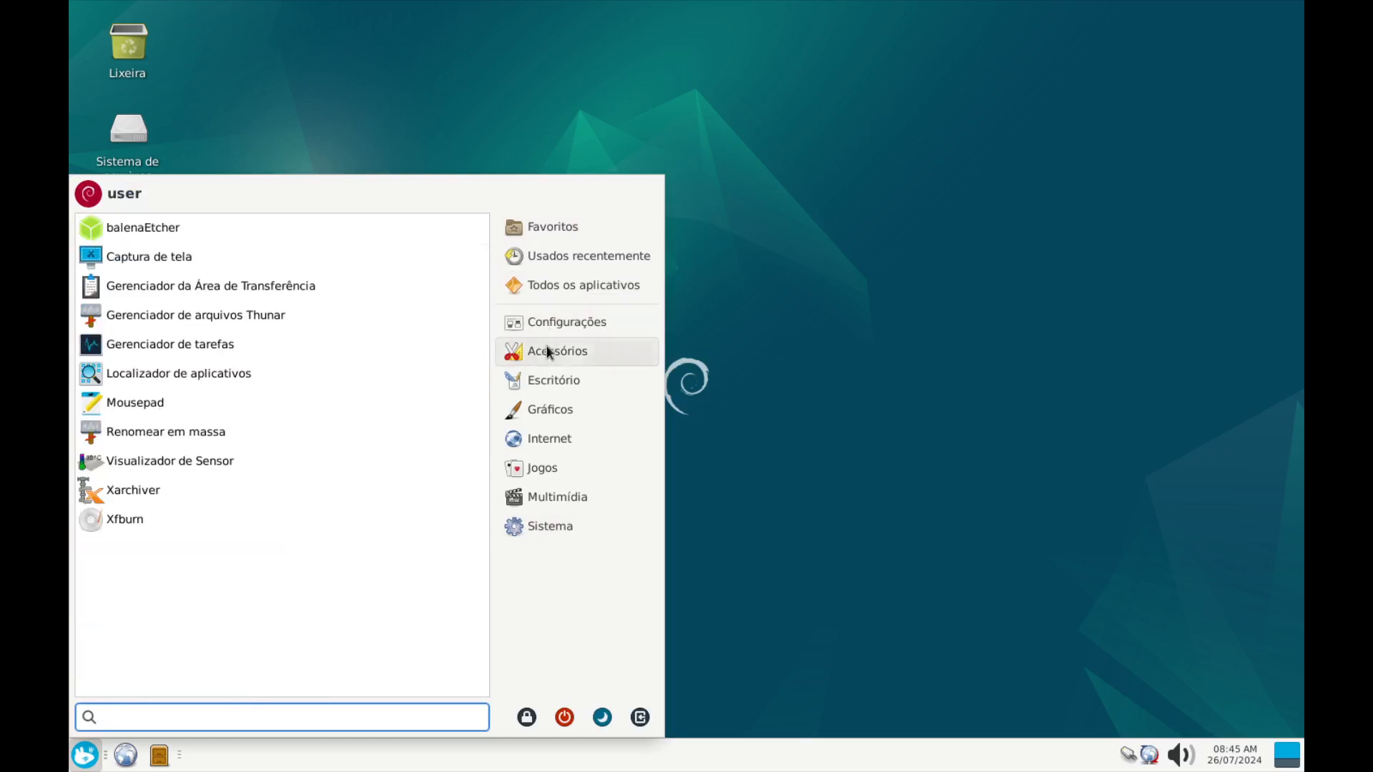
mouse_move(543, 321)
scroll(368, 580, down, 2)
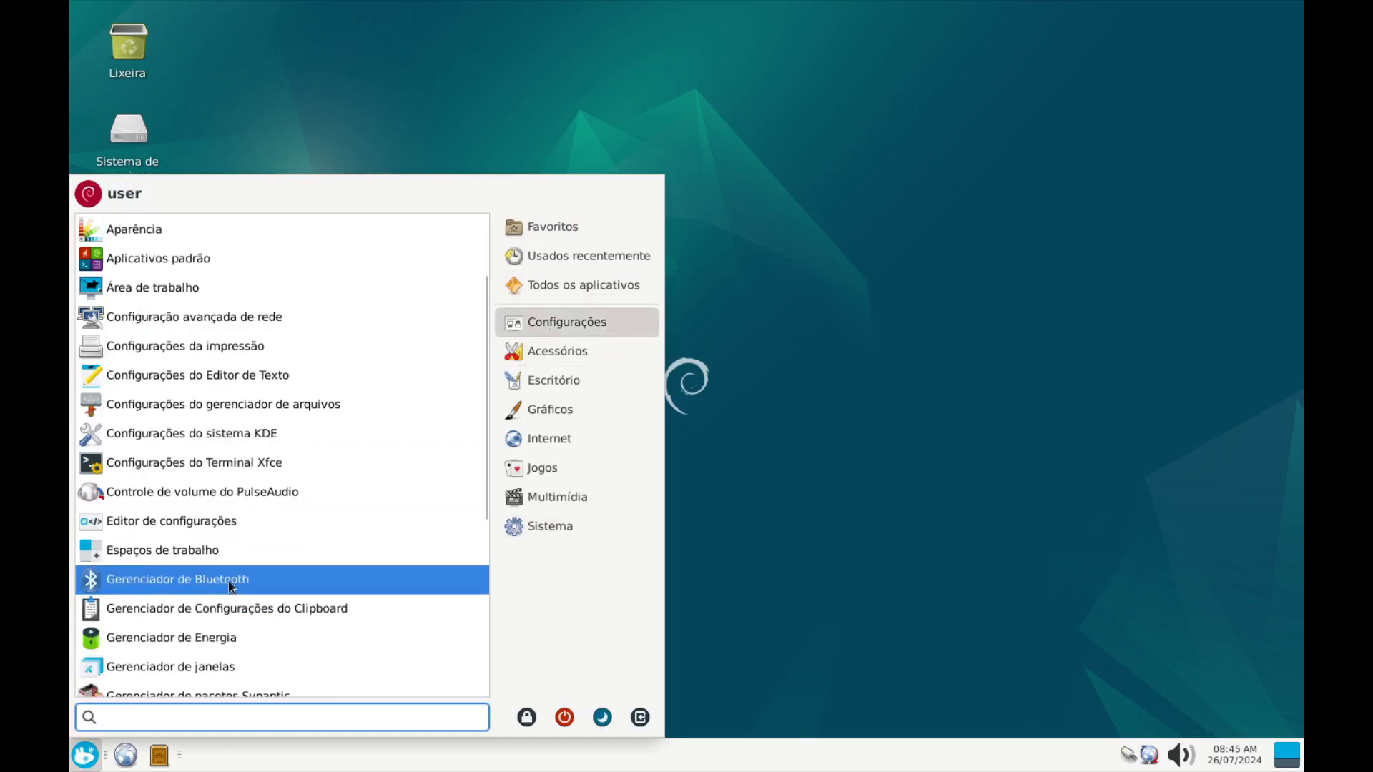
click(206, 581)
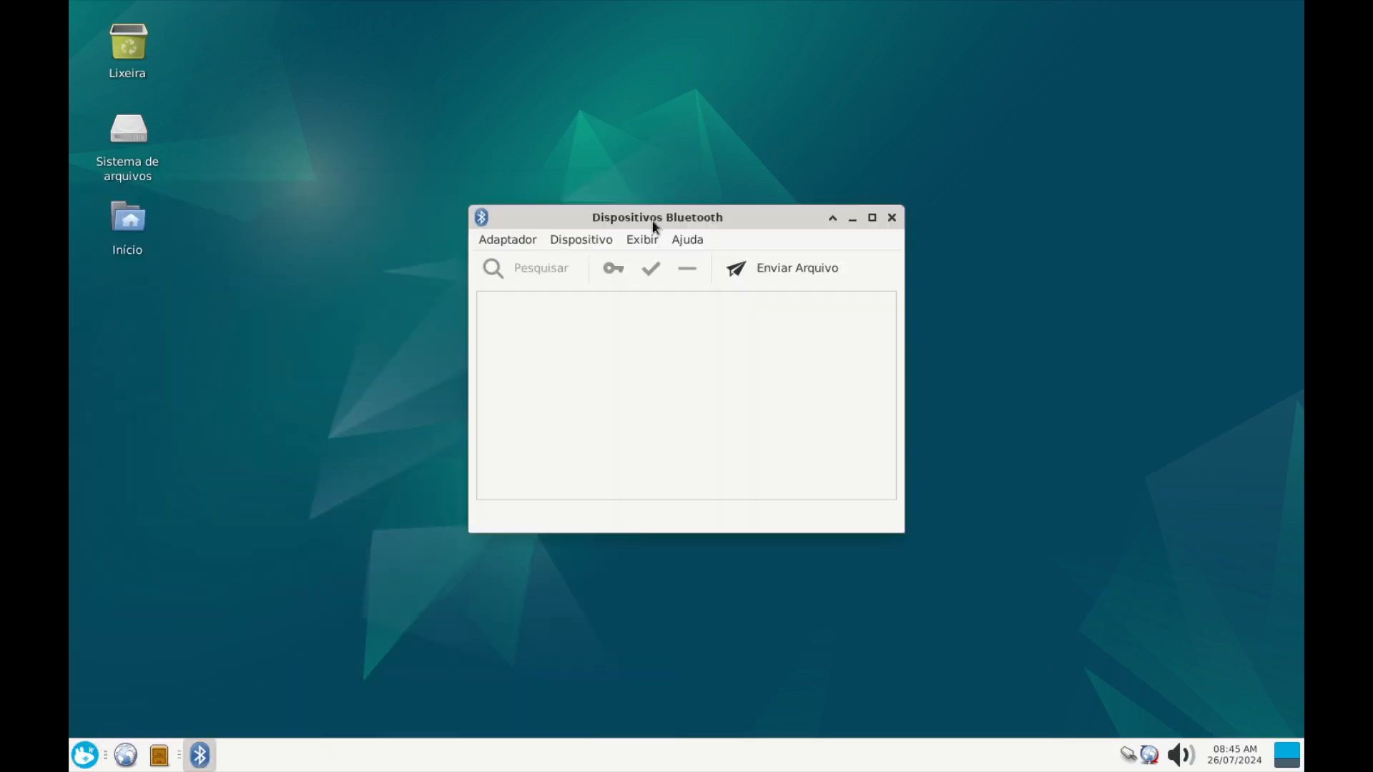
Dismiss Blueman's BlueZ connection error so the JBL Boombox 3 speaker is listed, then clear the devices window
drag(659, 211, 599, 191)
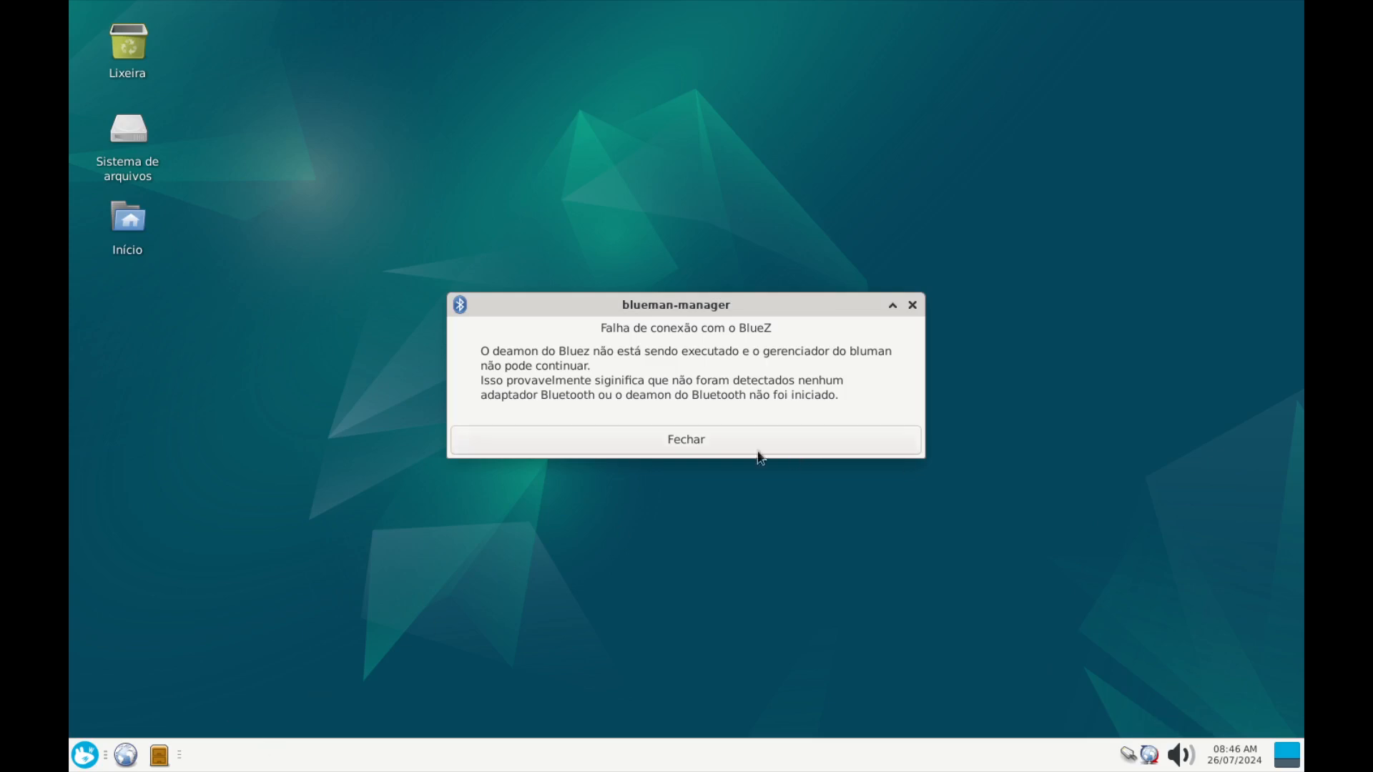
click(715, 444)
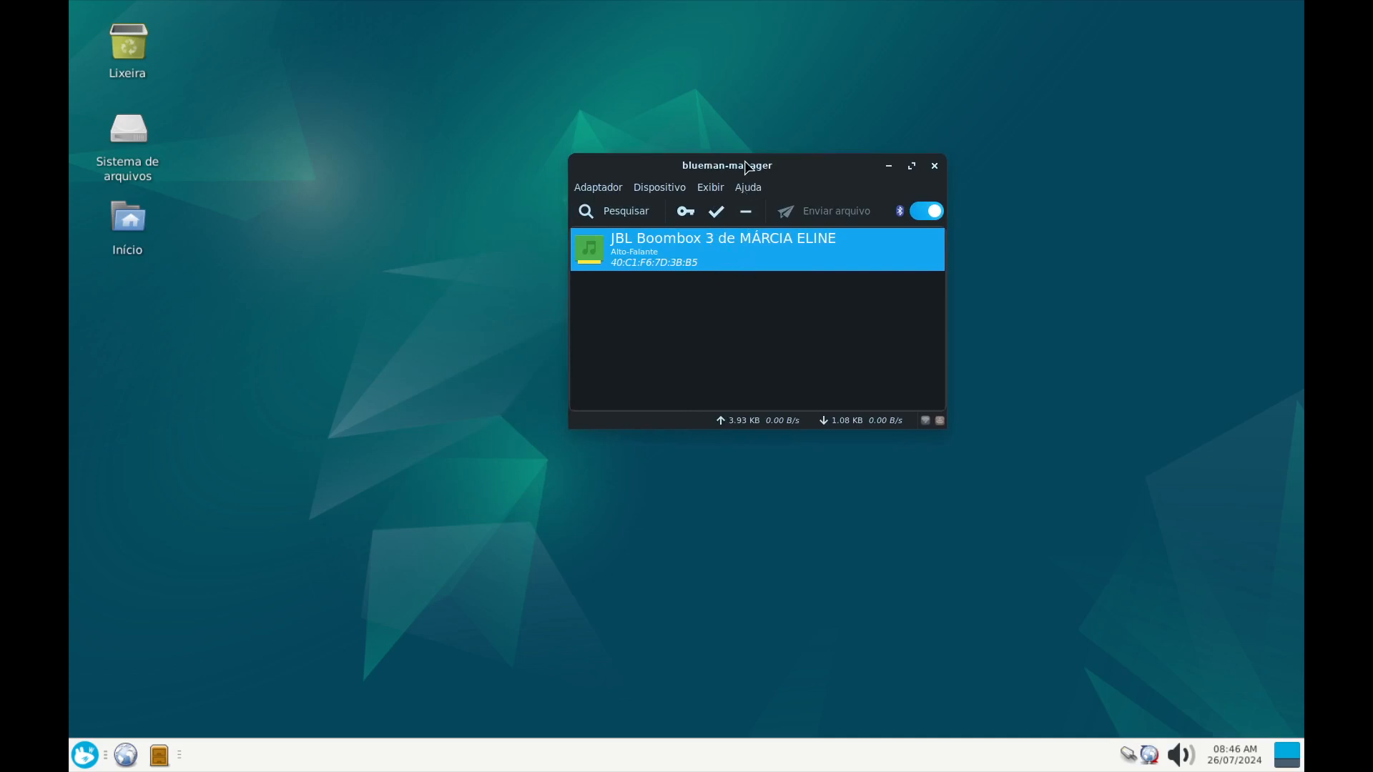
drag(750, 163, 0, 179)
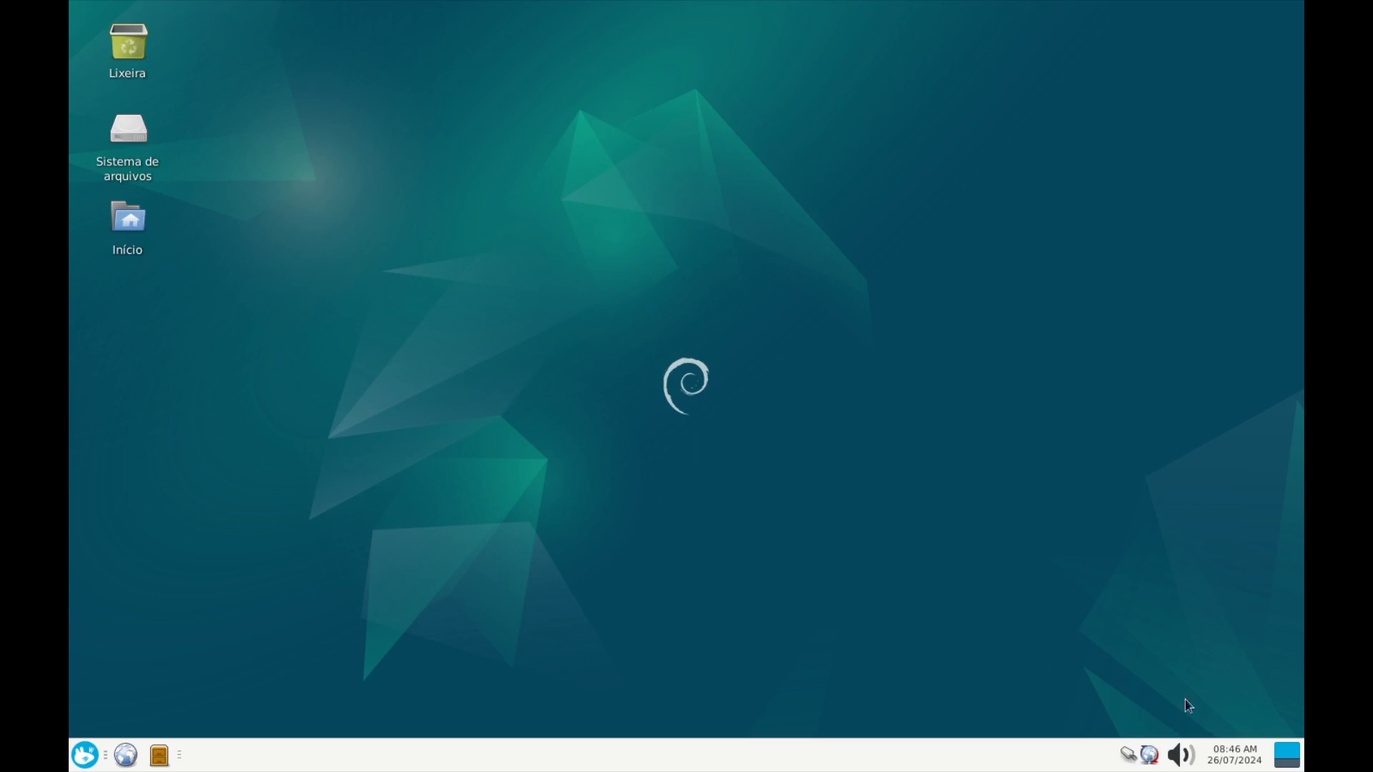
click(1181, 754)
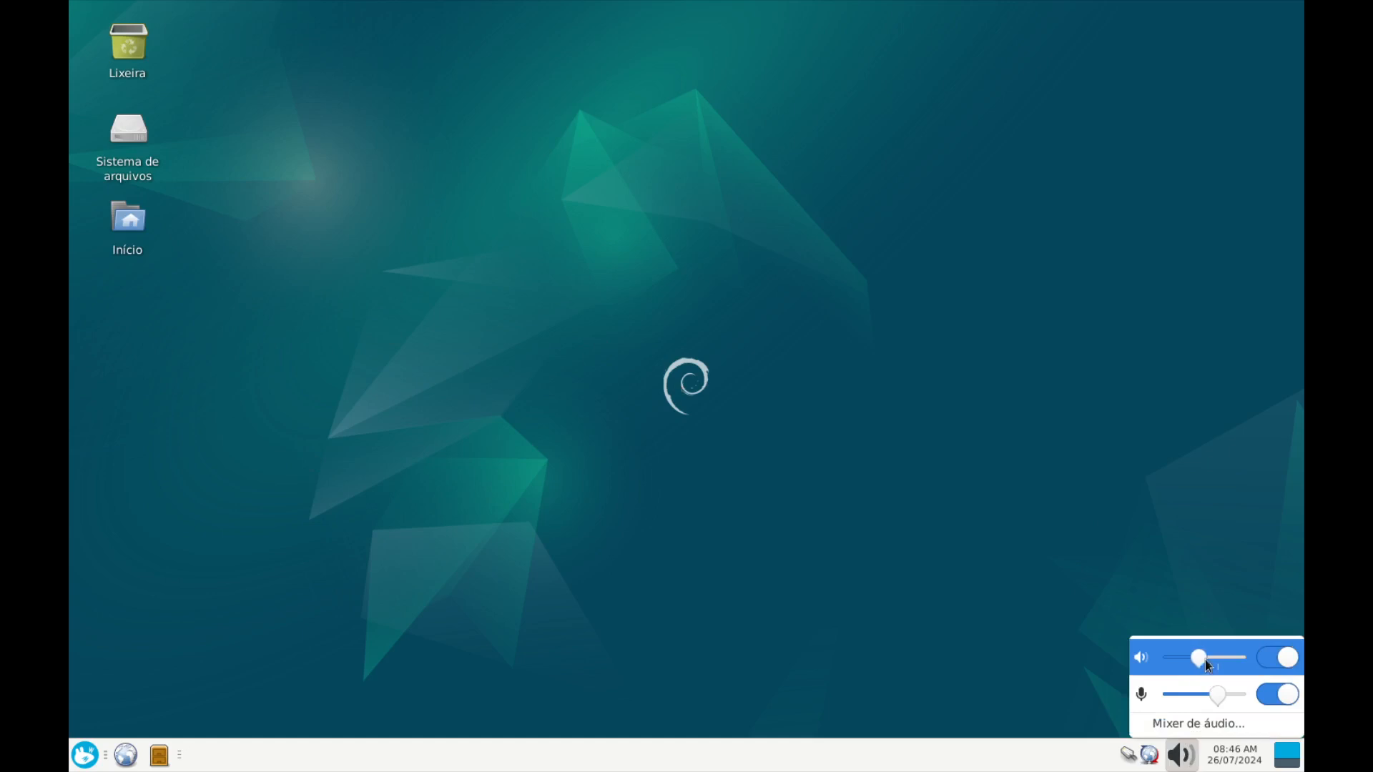
click(641, 538)
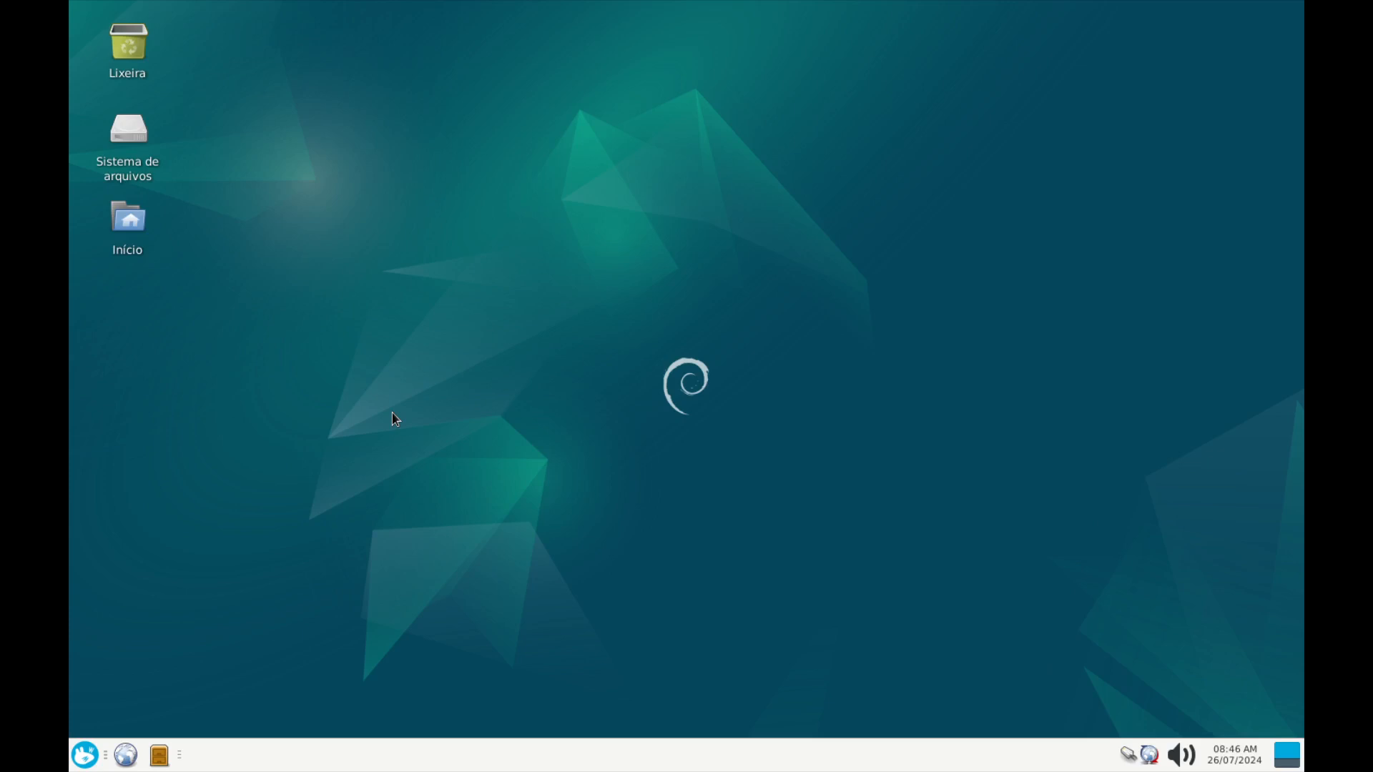
click(85, 755)
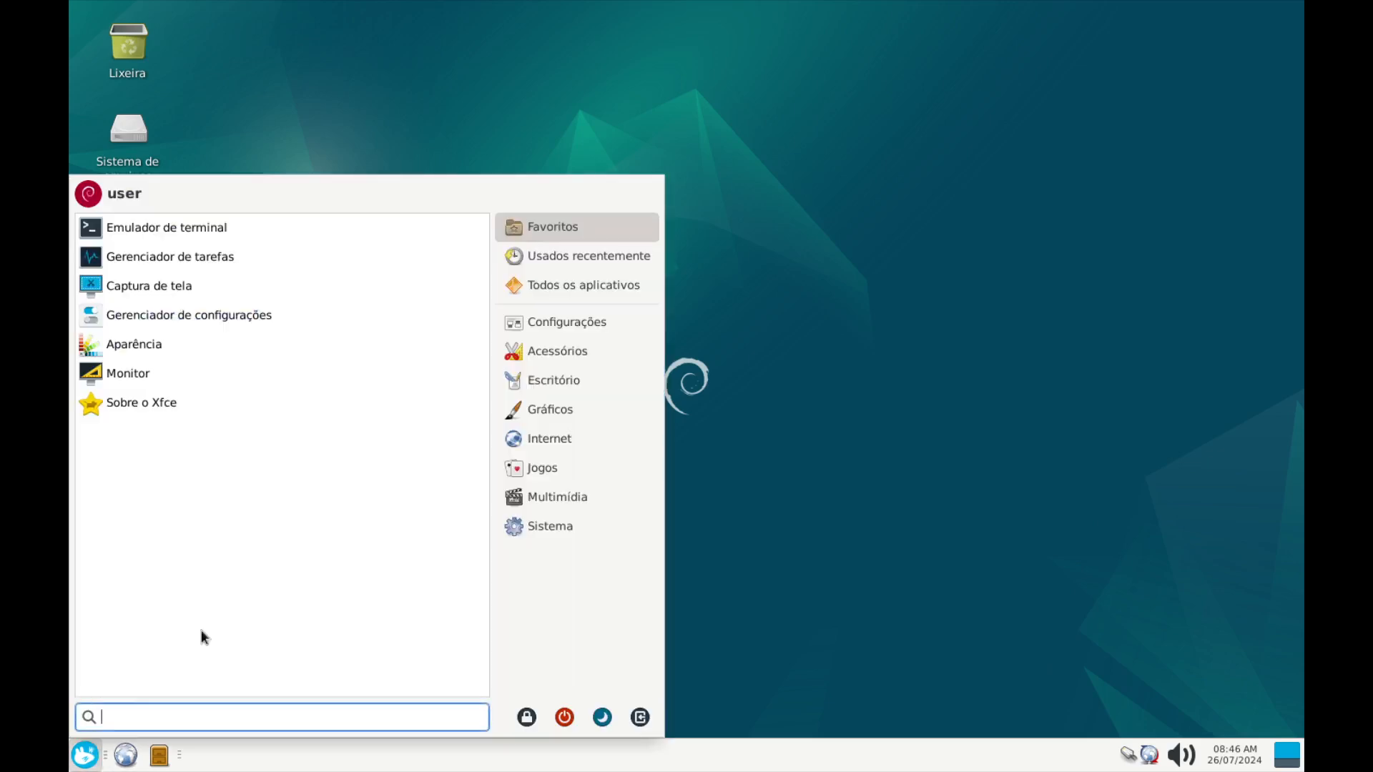
click(533, 468)
click(555, 498)
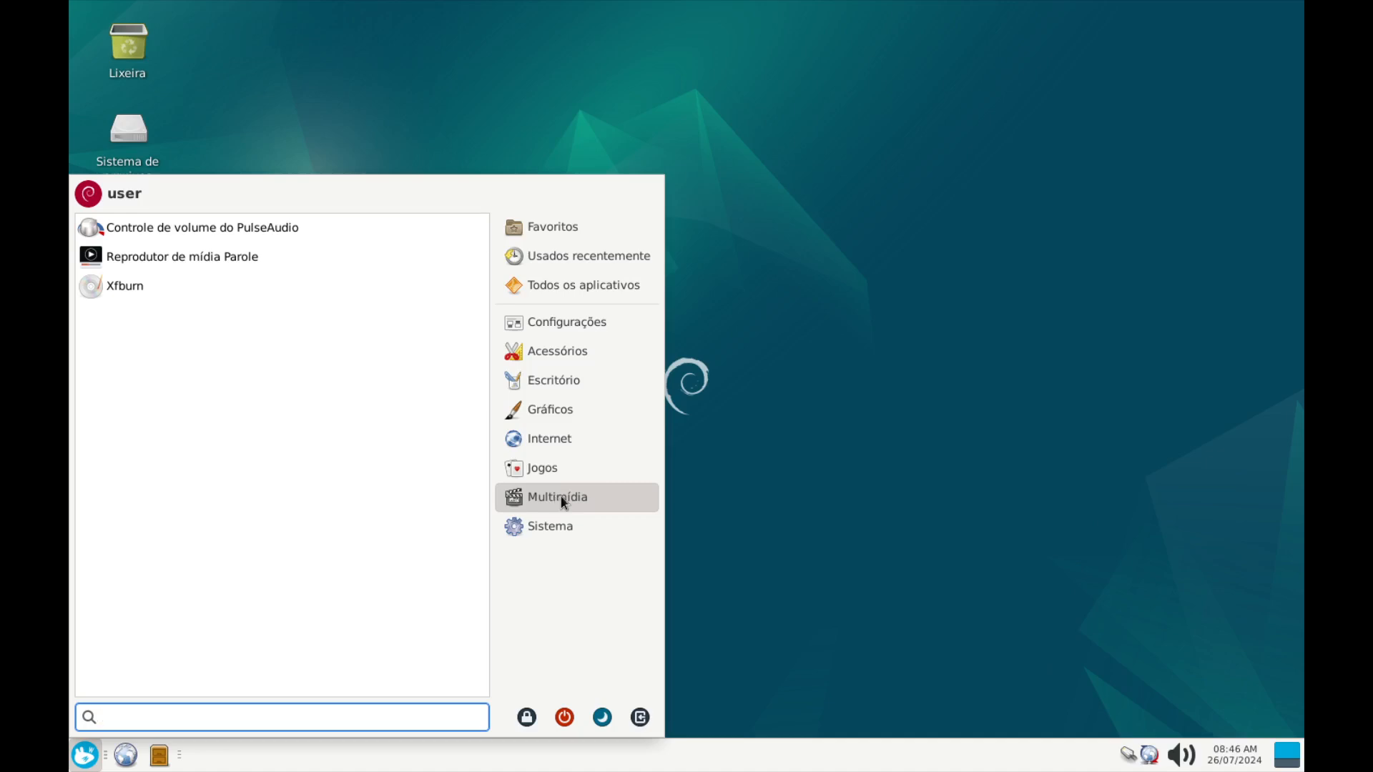
click(856, 400)
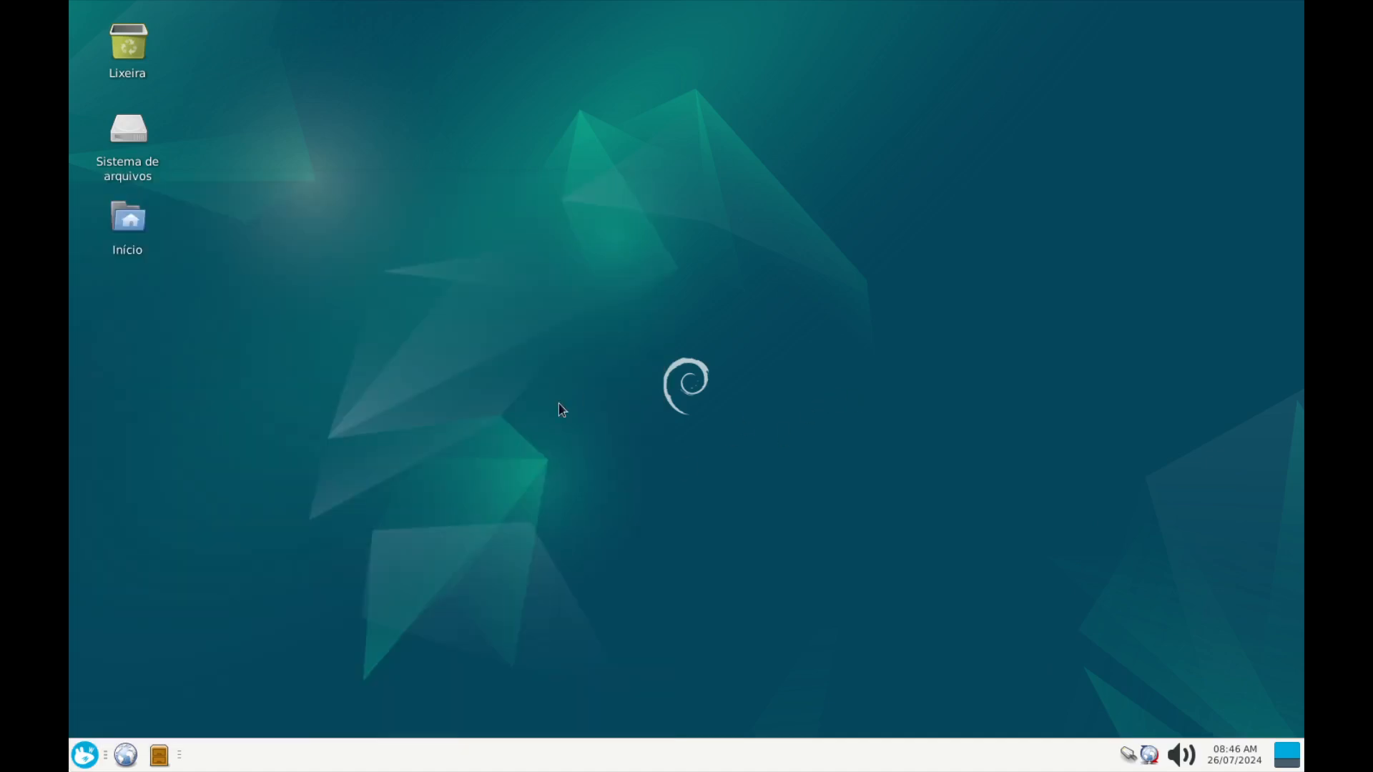